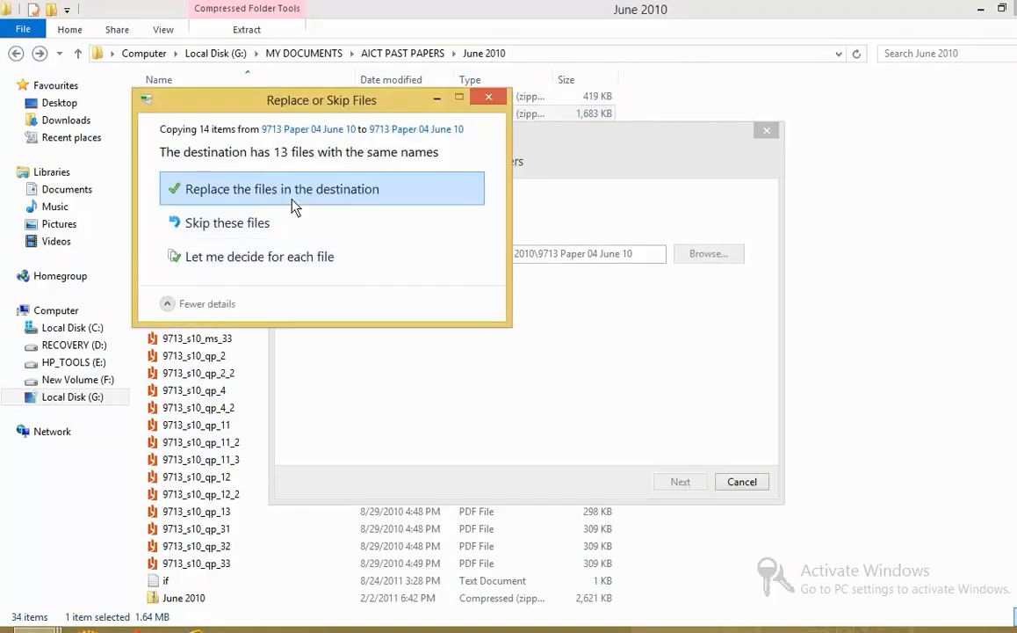
Replace the existing files while extracting the 9713 Paper 04 June 10 archive, and open the extracted inner folder.
click(299, 189)
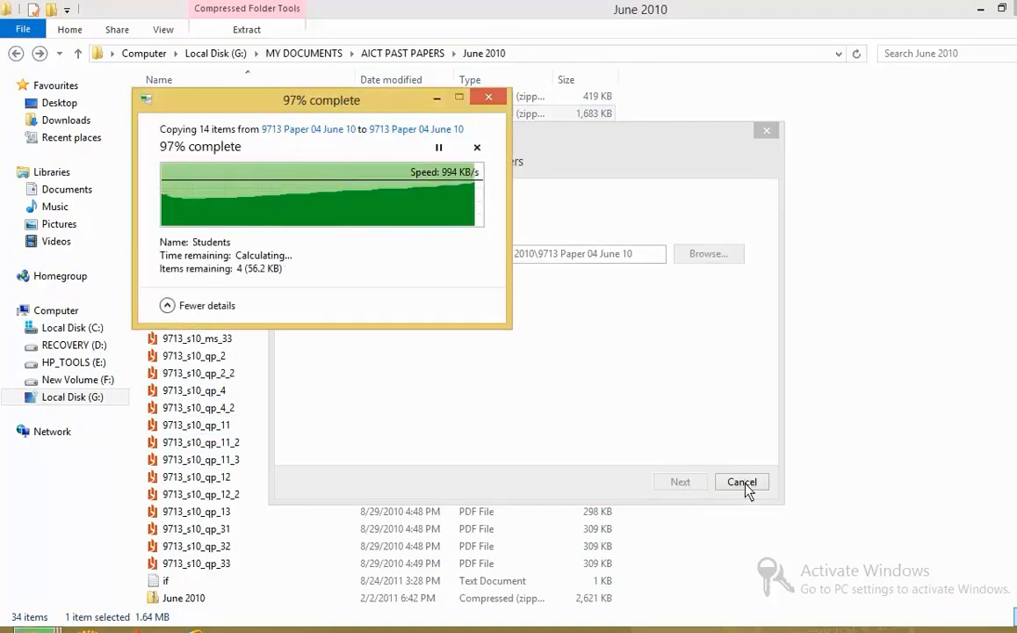
click(644, 55)
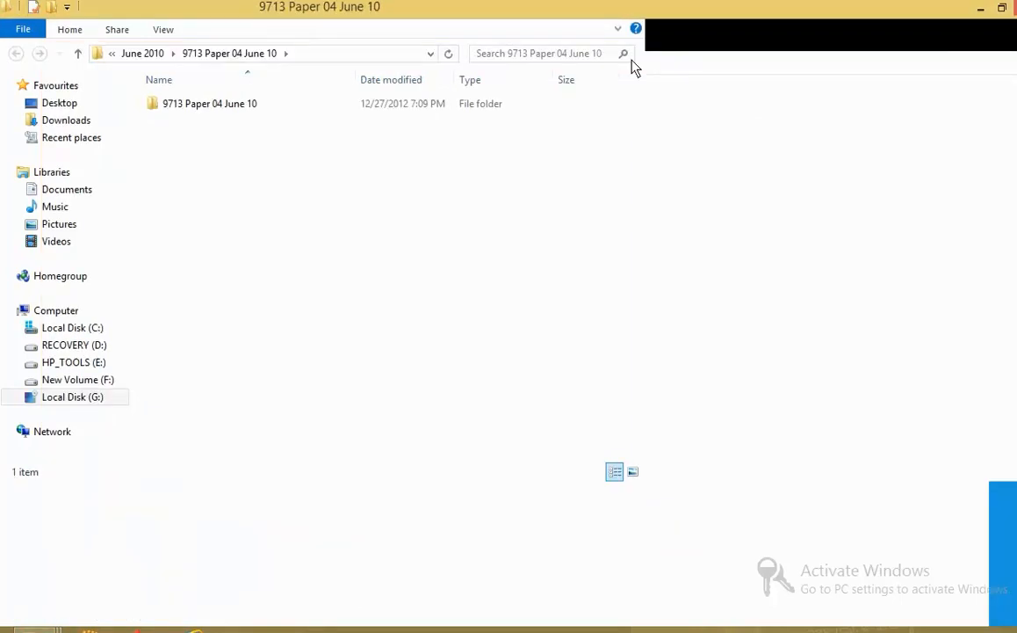
double_click(301, 104)
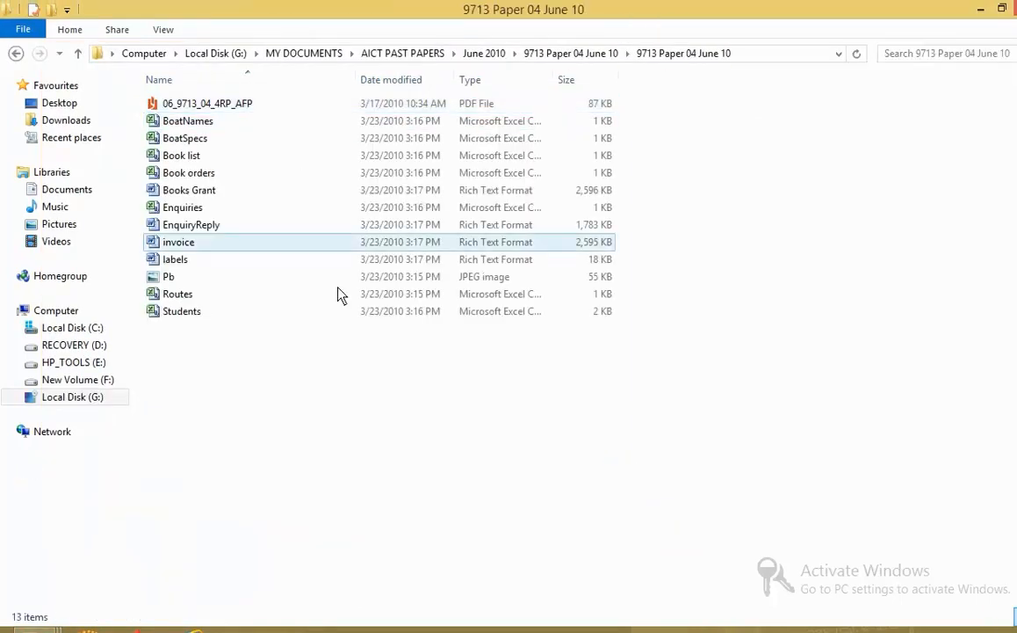
Switch to the exam paper PDF and read which data files, templates and label fields task 1 requires.
key(alt+Tab)
key(alt+Tab)
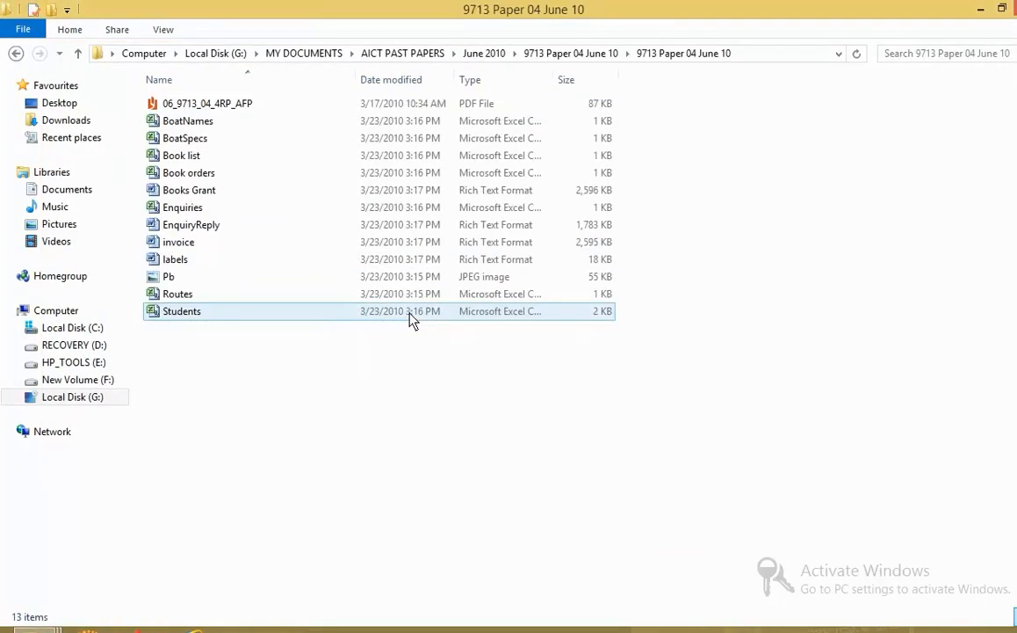
key(alt+Tab)
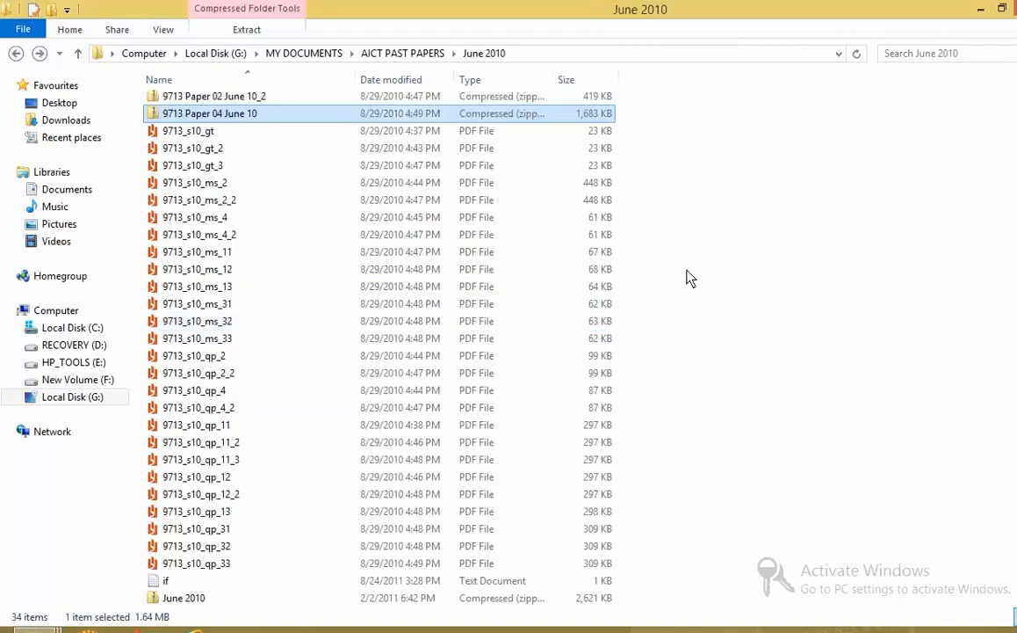
key(alt+Tab)
key(alt+Tab)
key(Tab)
key(Tab)
key(Tab)
key(Tab)
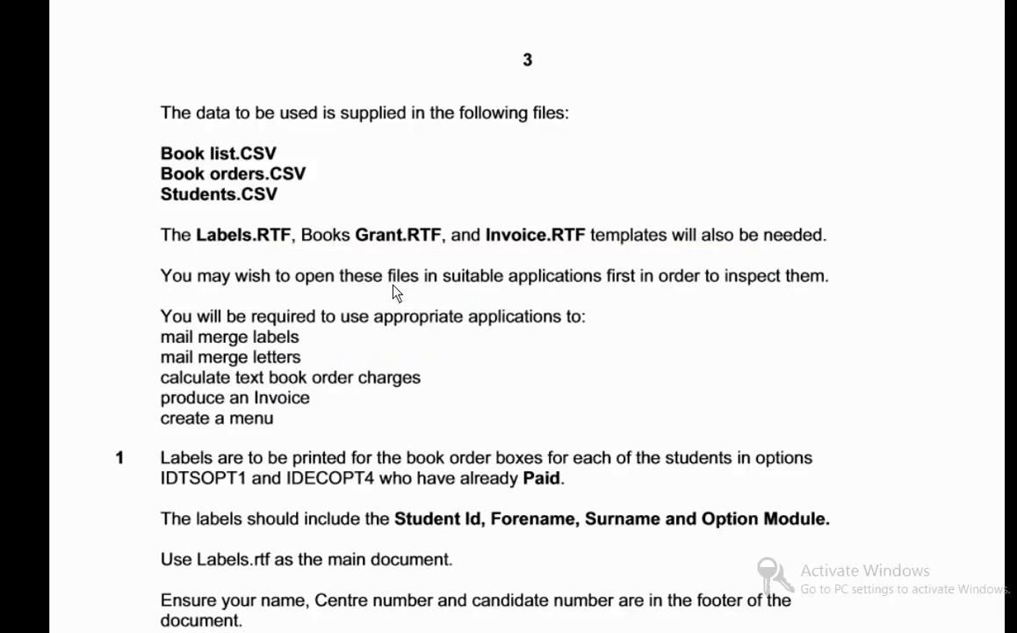
Open the Book list CSV from the extracted folder, autofit its columns to inspect the data, and close it without saving.
key(alt+Tab)
click(243, 157)
double_click(244, 157)
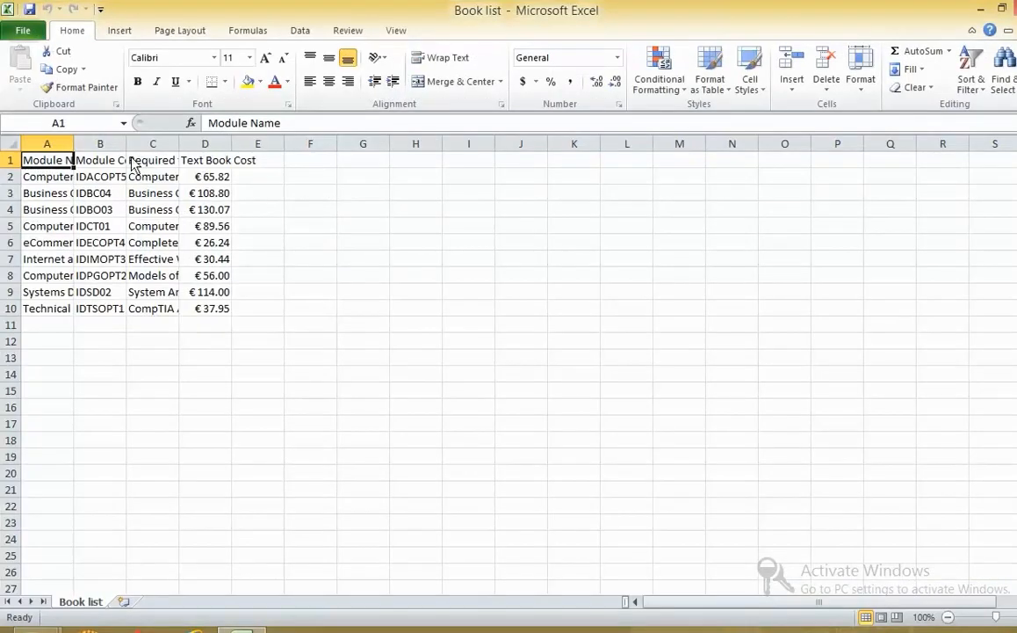
click(11, 143)
double_click(74, 143)
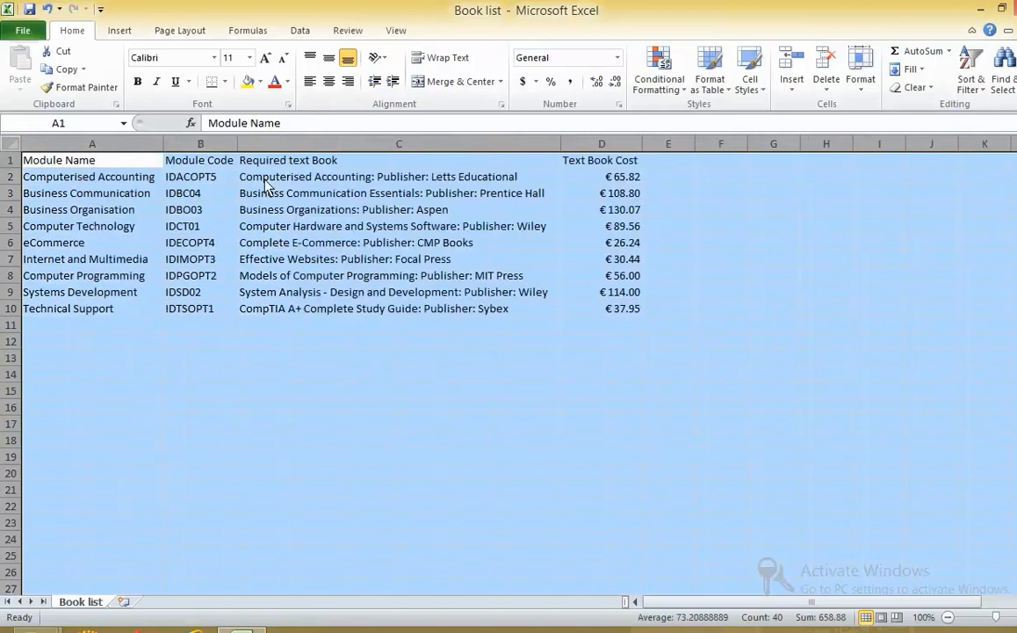
click(1015, 8)
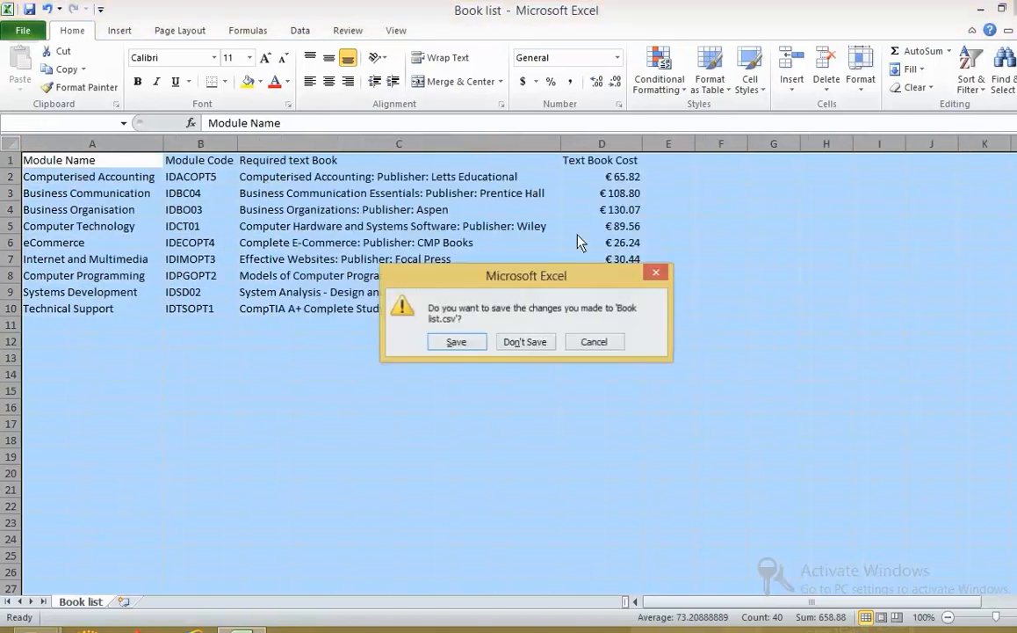
click(525, 342)
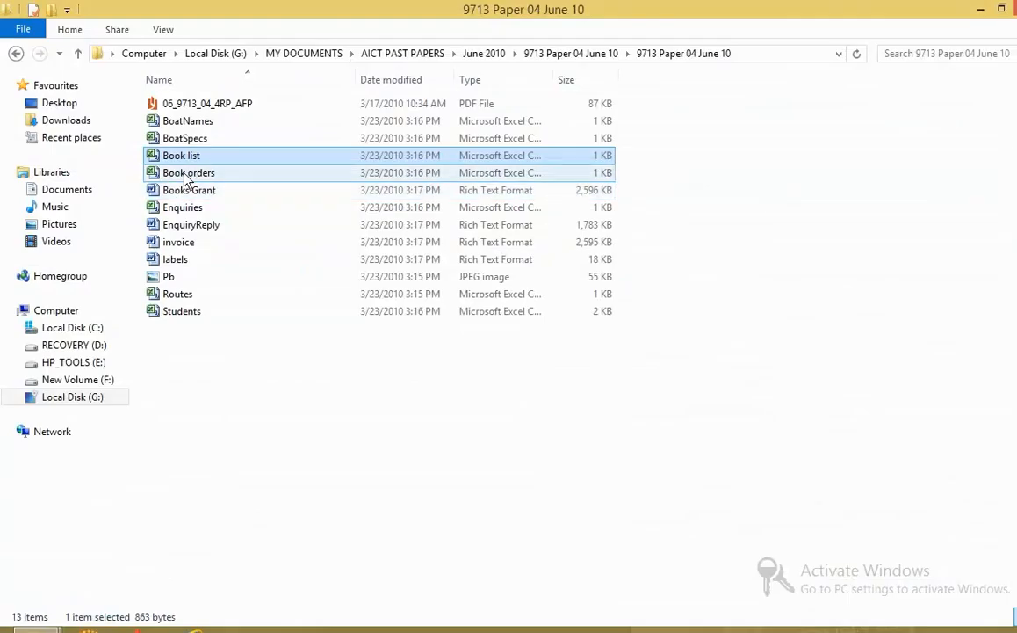
Open the Book orders and Students CSV files in turn to inspect their data, closing each one.
double_click(186, 173)
click(1015, 8)
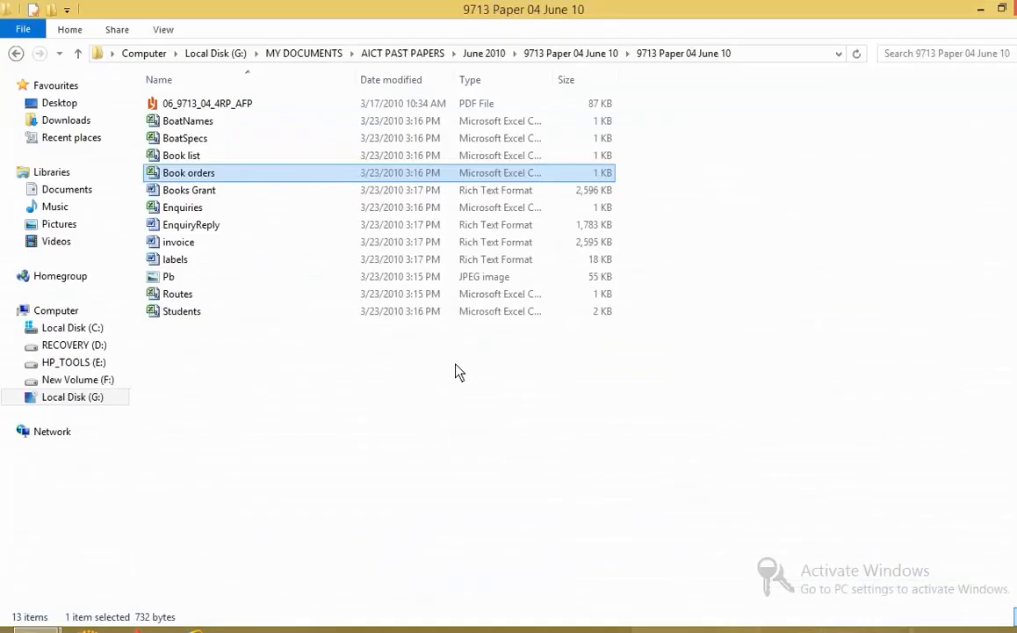
double_click(216, 312)
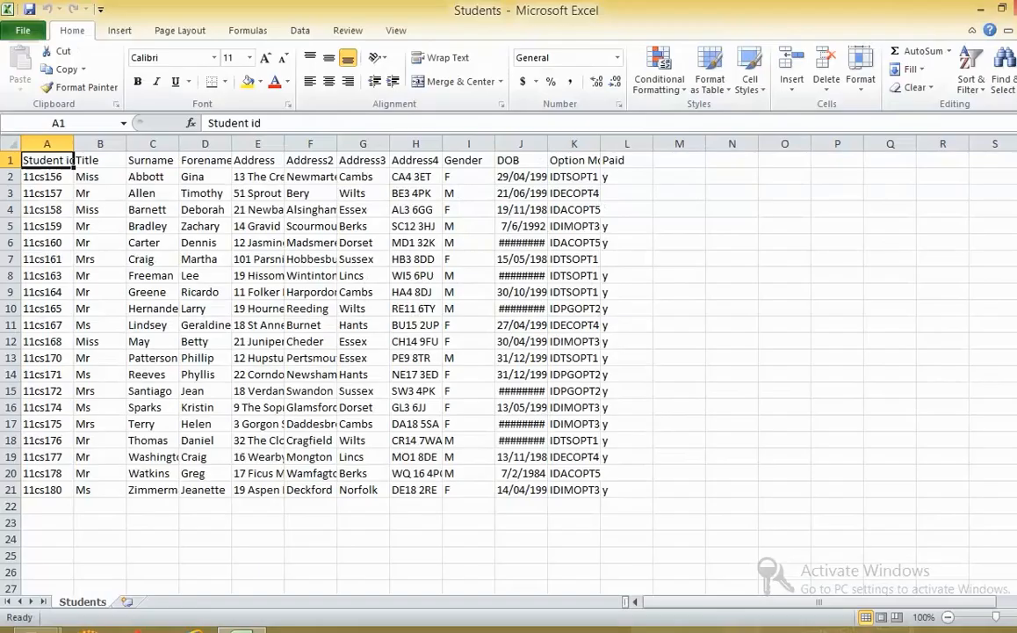
click(1015, 8)
click(351, 423)
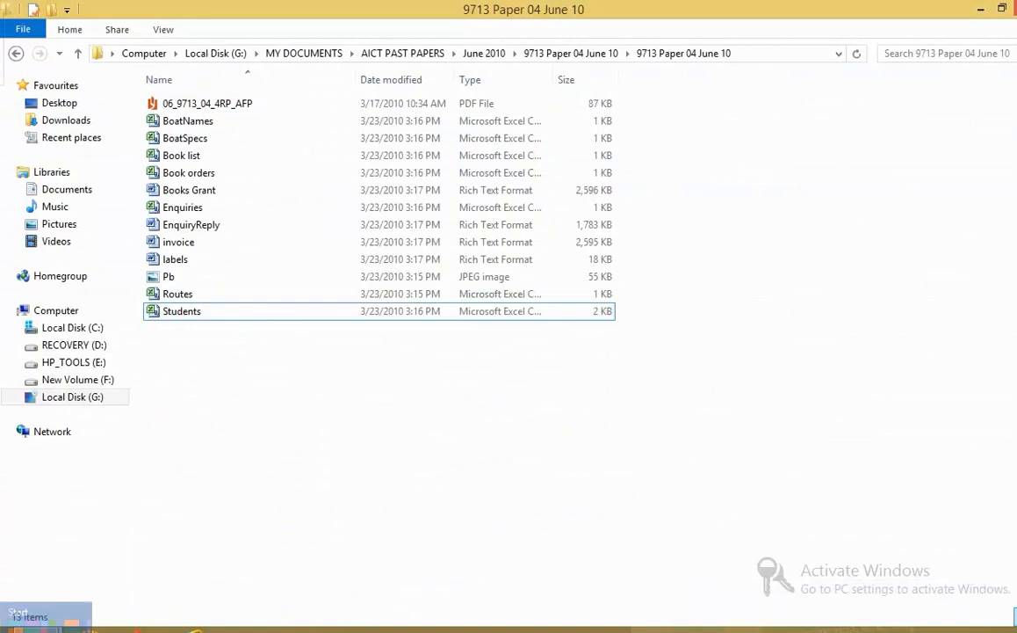
Launch Microsoft Access, create a new blank database and close its default empty table.
click(2, 630)
text(acc)
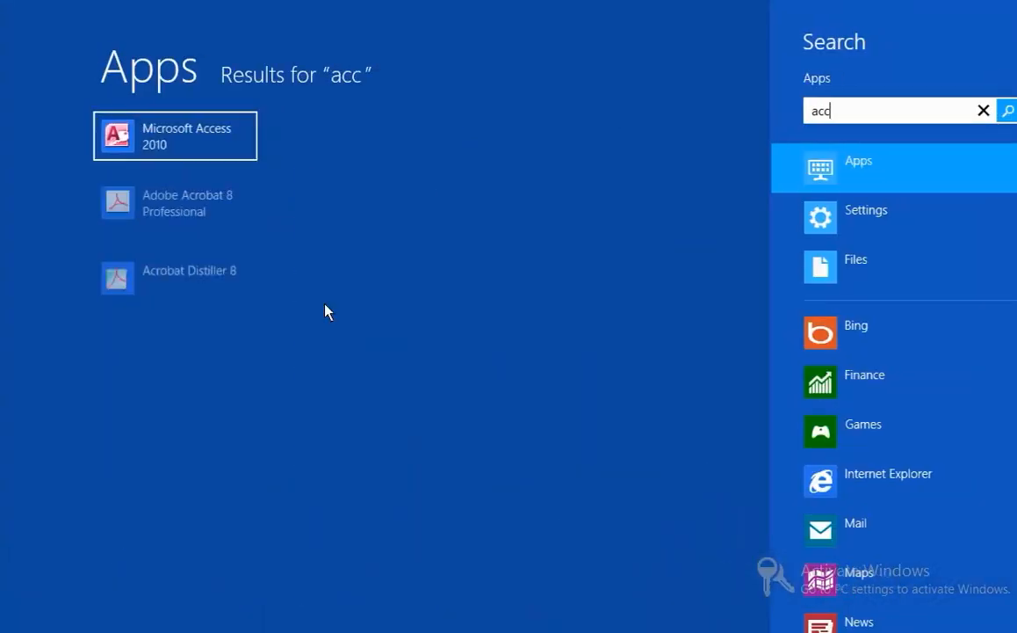
click(160, 134)
click(835, 483)
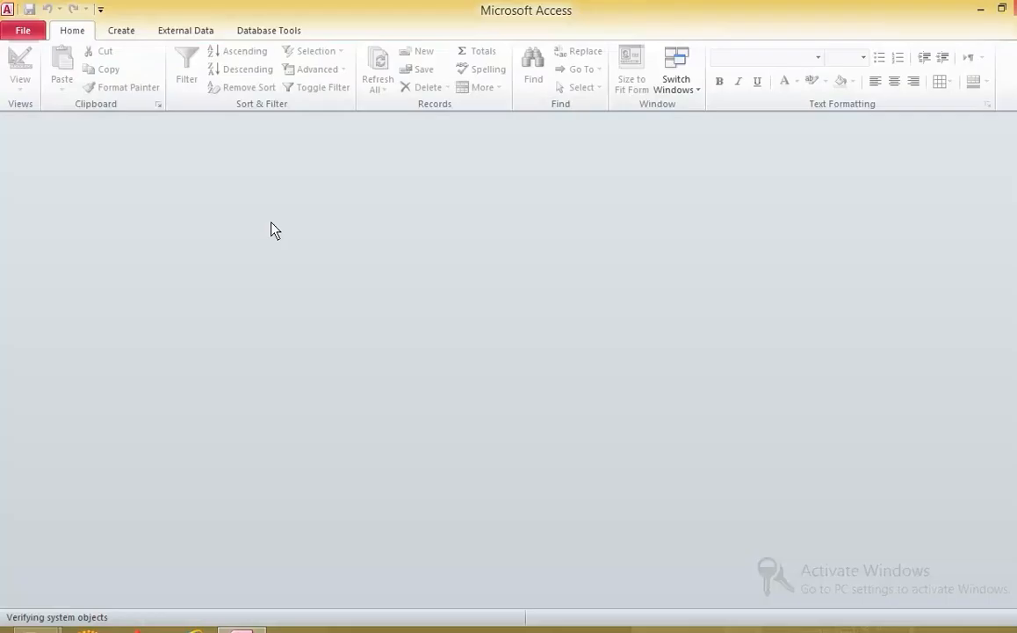
key(ctrl+w)
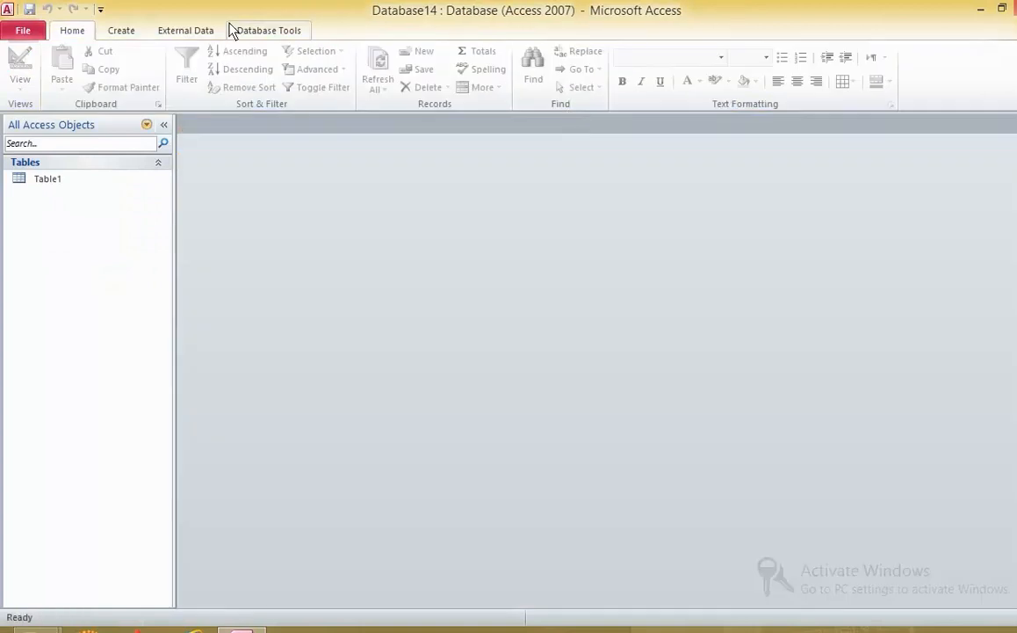
Start a text file import and browse to the inner 9713 Paper 04 June 10 folder using its path copied from File Explorer.
click(123, 31)
click(186, 31)
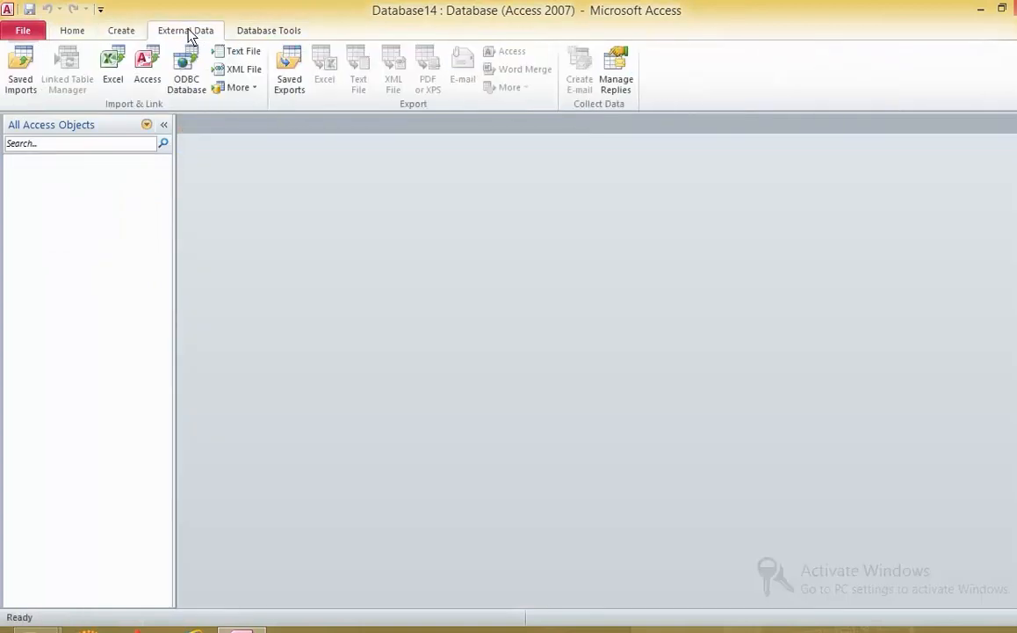
click(230, 51)
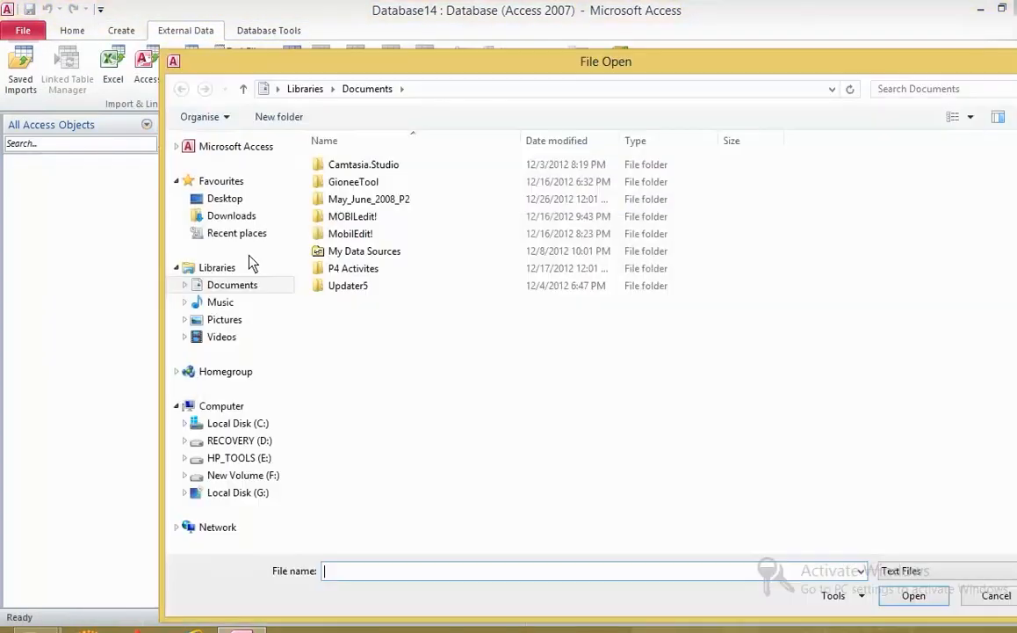
mouse_move(240, 627)
click(257, 554)
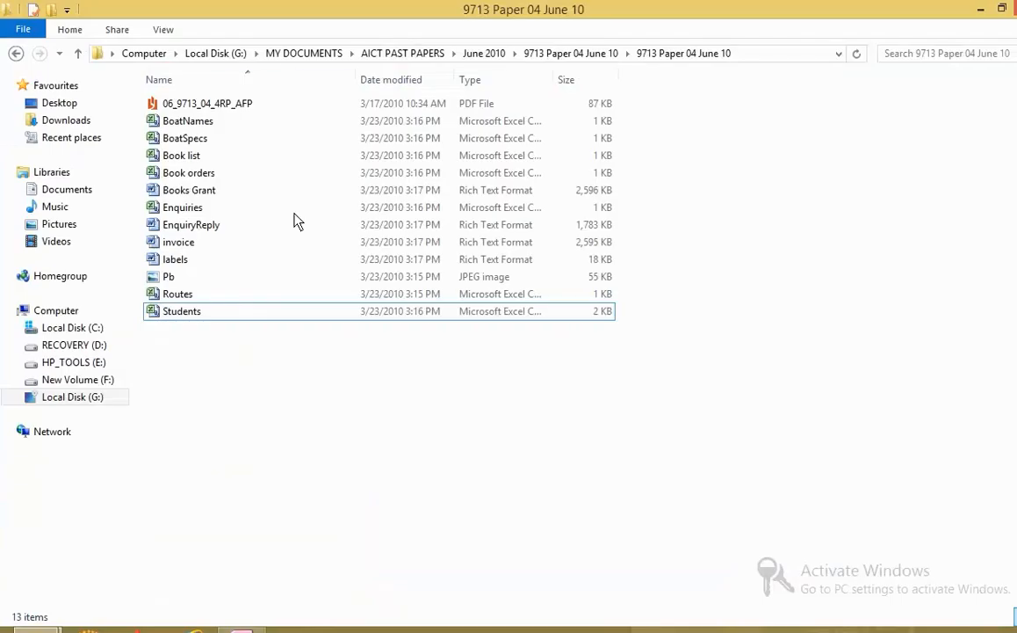
click(787, 55)
key(ctrl+c)
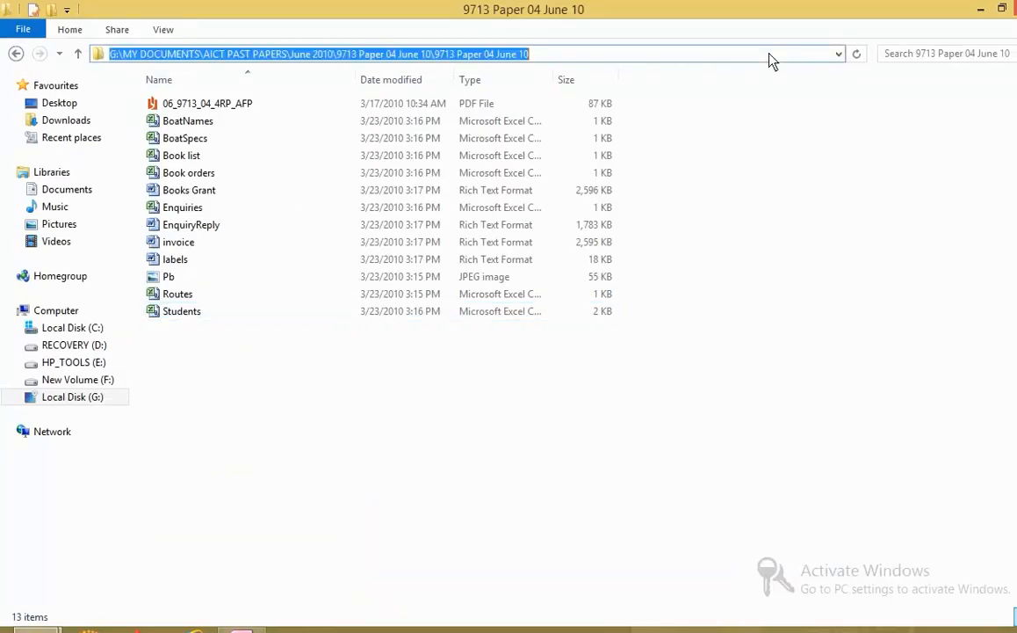
key(alt+Tab)
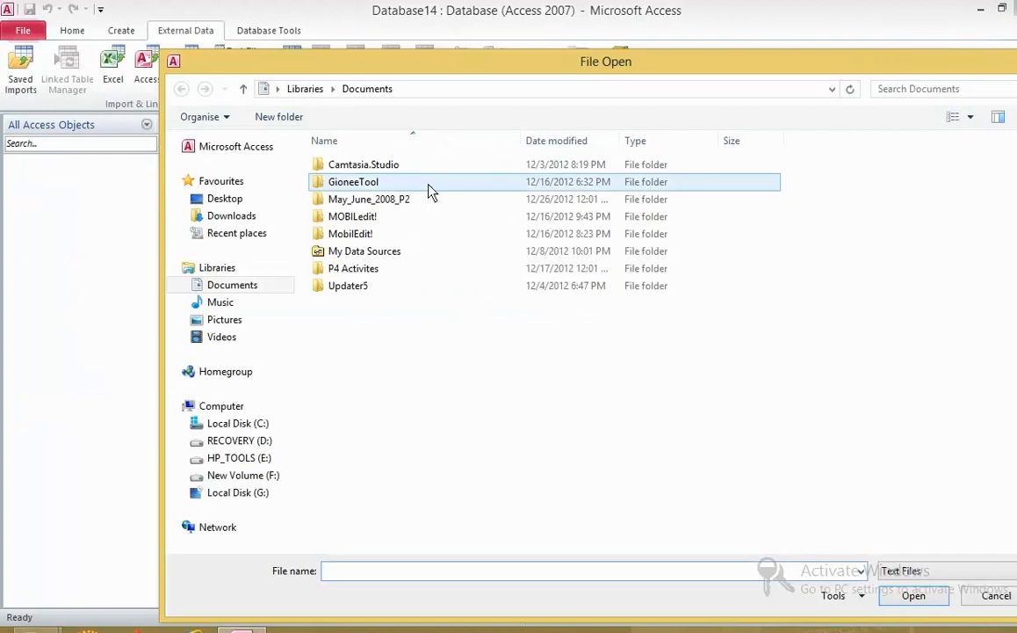
click(527, 90)
key(ctrl+v)
key(Return)
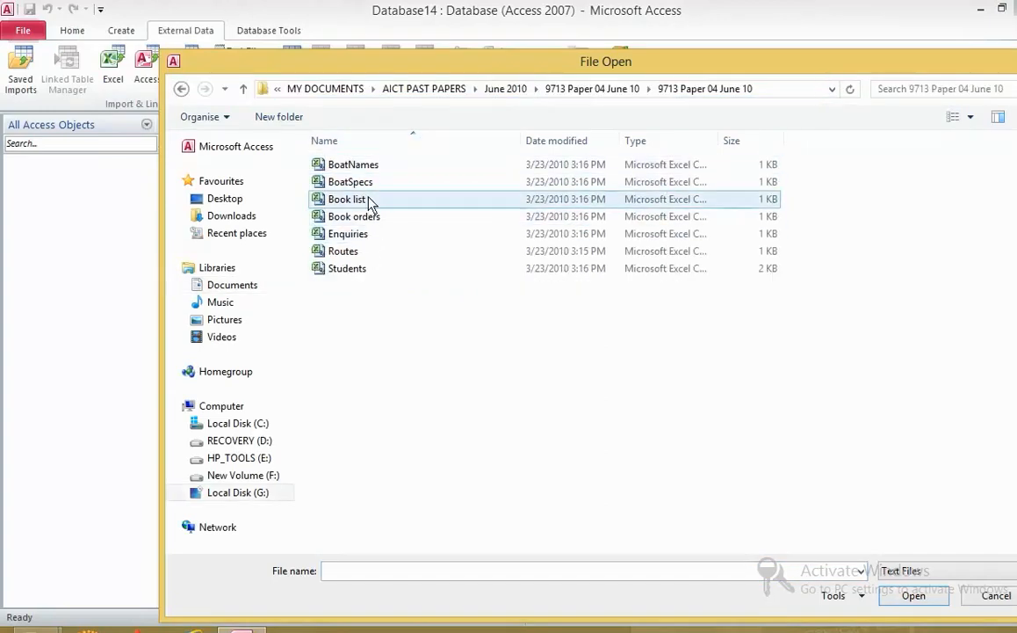
Load Book list.csv into the import wizard as comma-delimited data with the first row containing field names, and check its fields.
double_click(370, 202)
click(697, 521)
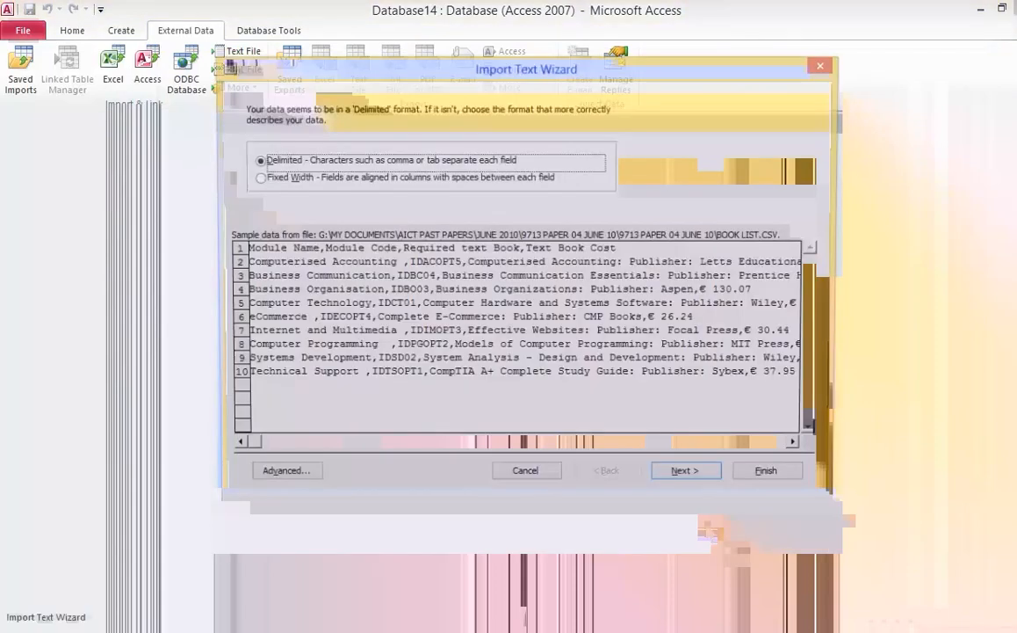
click(688, 479)
click(279, 191)
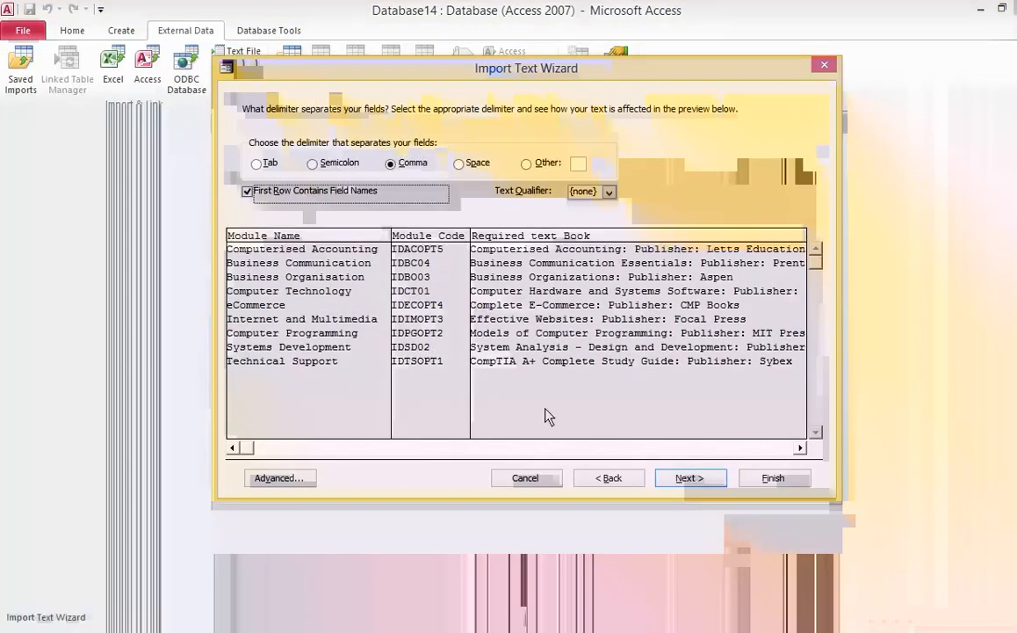
click(688, 480)
drag(238, 447, 784, 448)
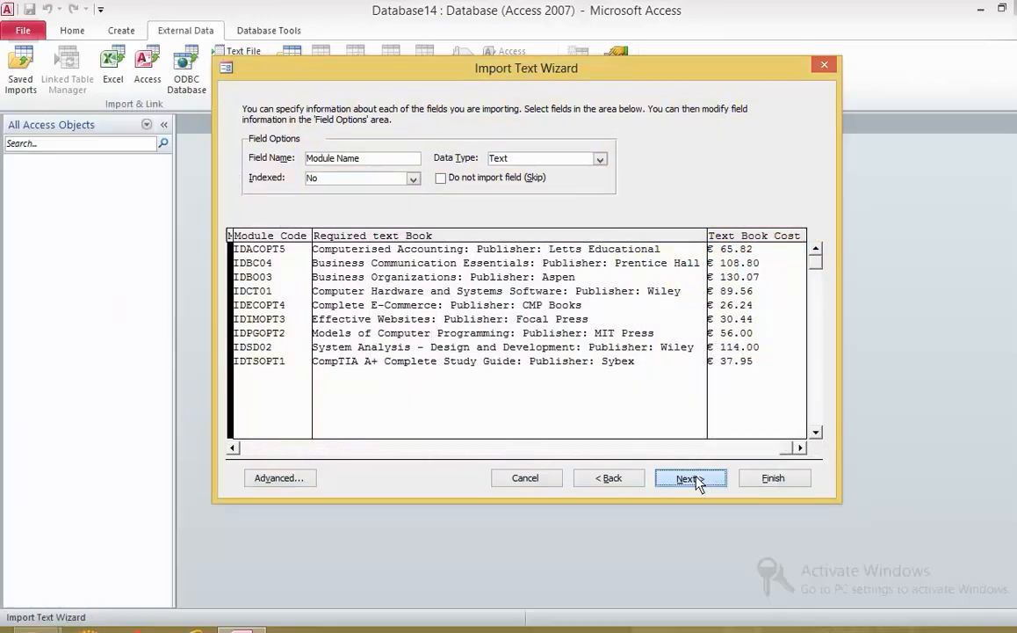
Set Module Name as the primary key and finish importing the Book list table without saving the import steps.
click(696, 477)
click(392, 171)
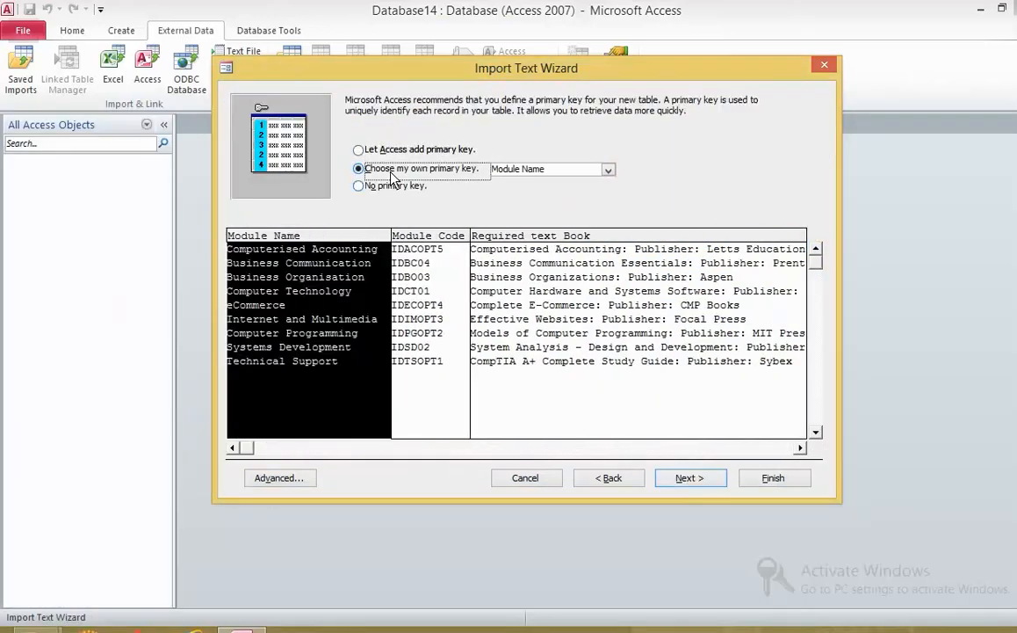
click(672, 478)
click(768, 483)
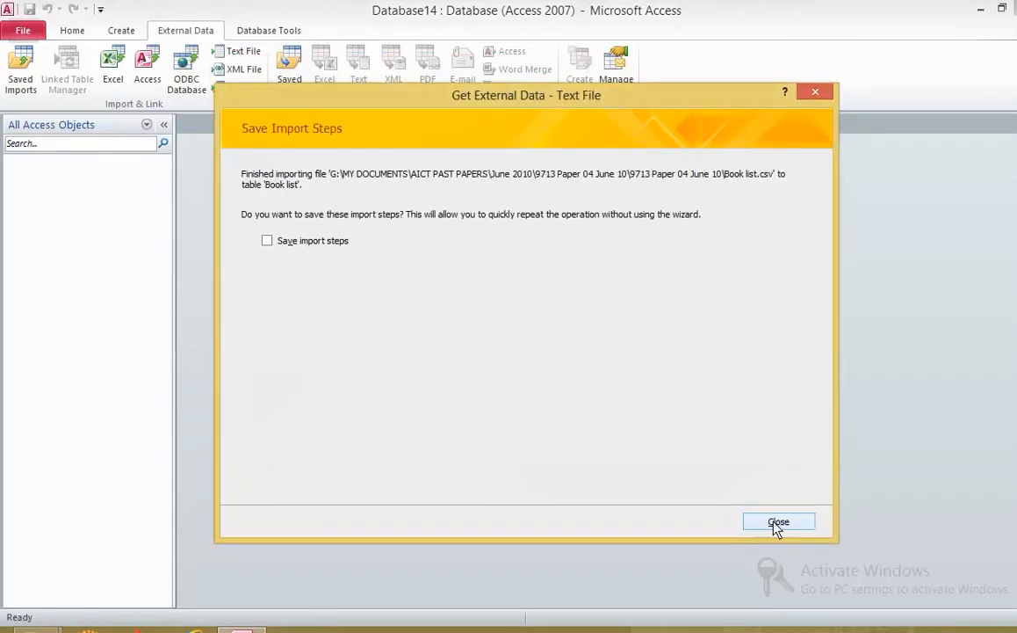
click(774, 520)
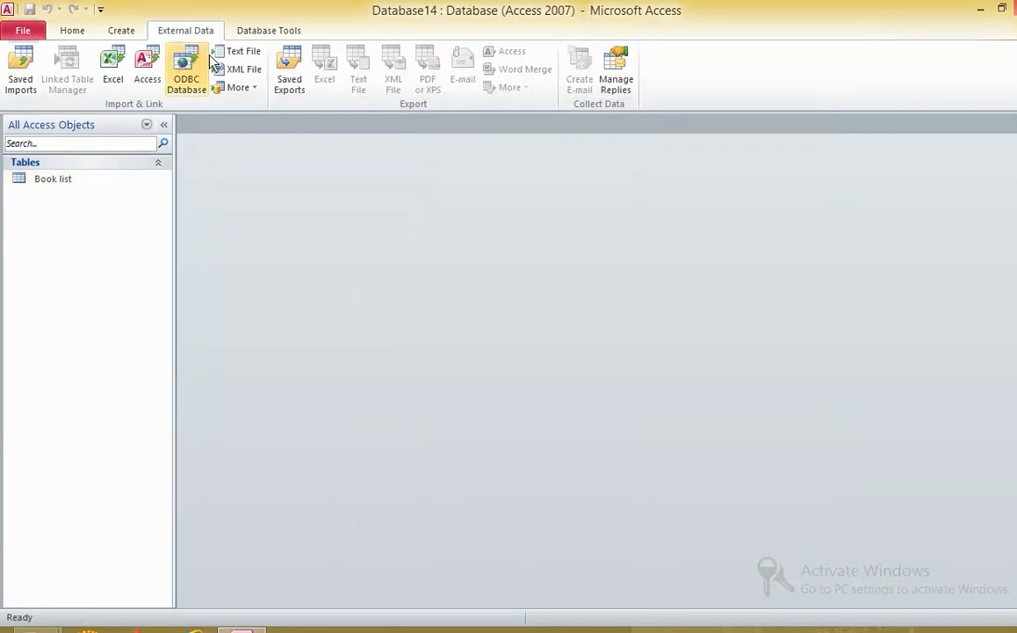
Load Students.csv into the text import wizard as comma-delimited data with the first row as field names, and check its fields.
click(235, 51)
click(747, 215)
double_click(338, 272)
click(675, 526)
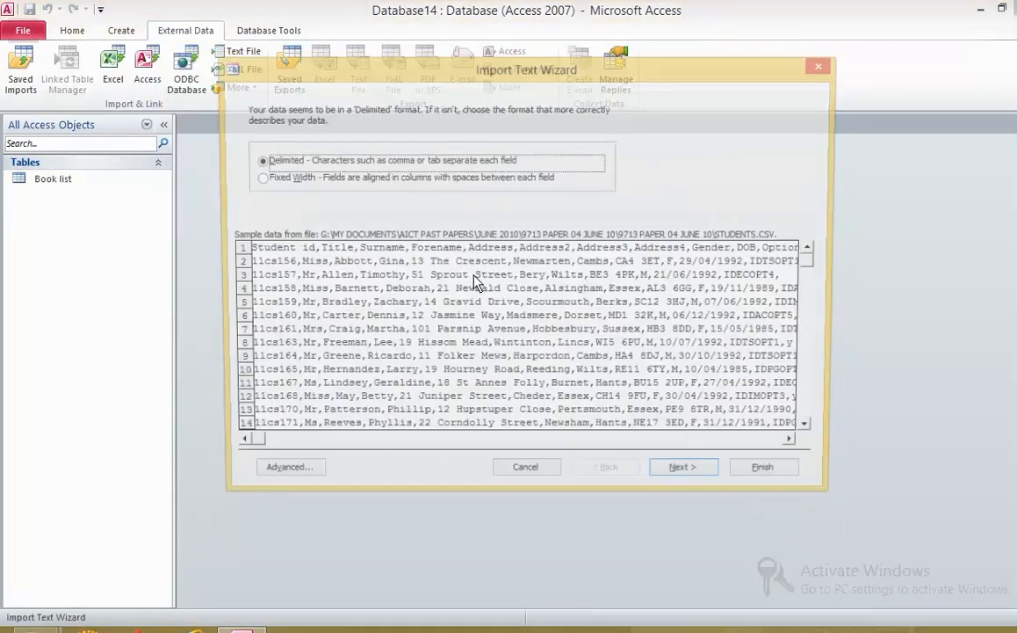
click(736, 536)
click(249, 191)
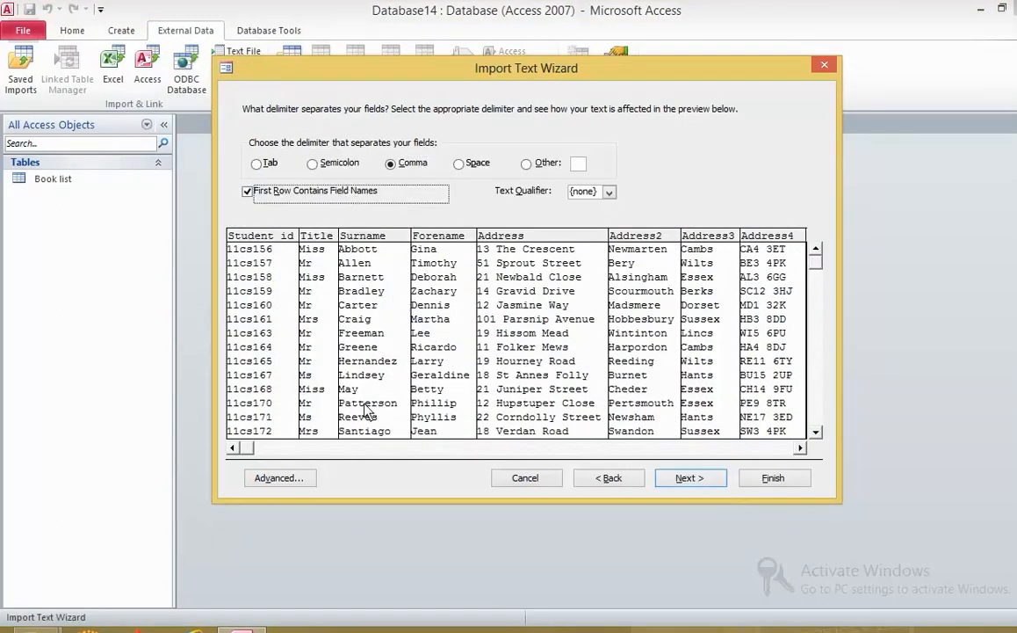
drag(249, 447, 772, 448)
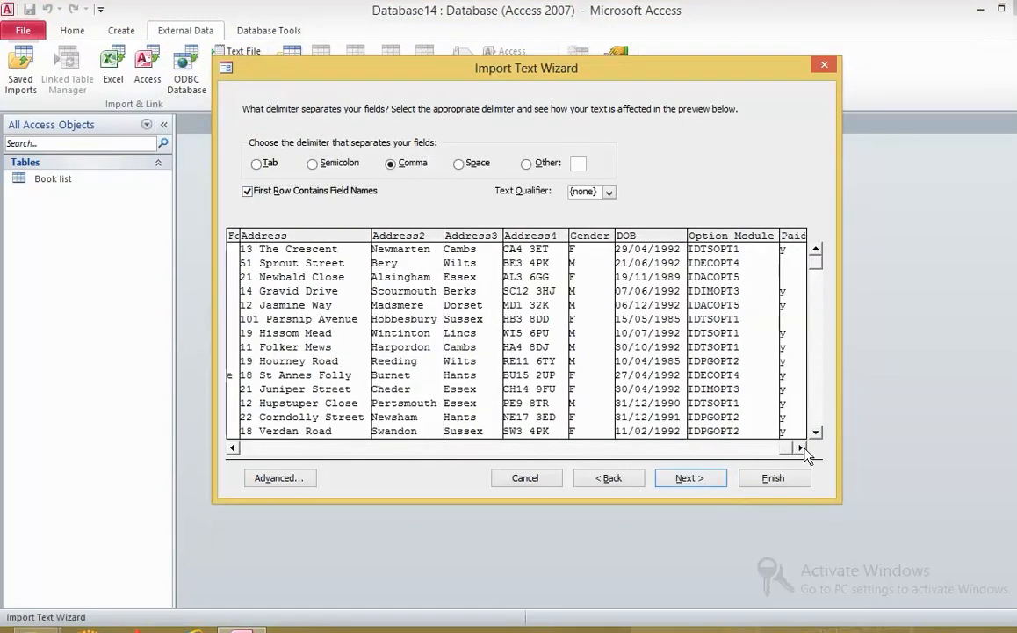
click(801, 448)
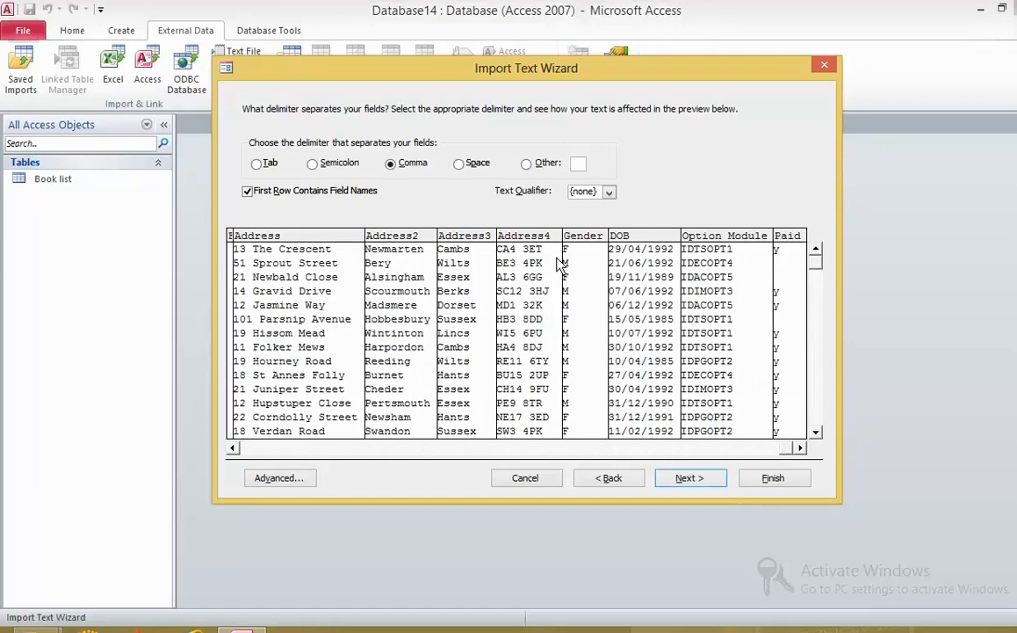
Set the Paid field's data type to Yes/No in the Students import specification.
click(278, 477)
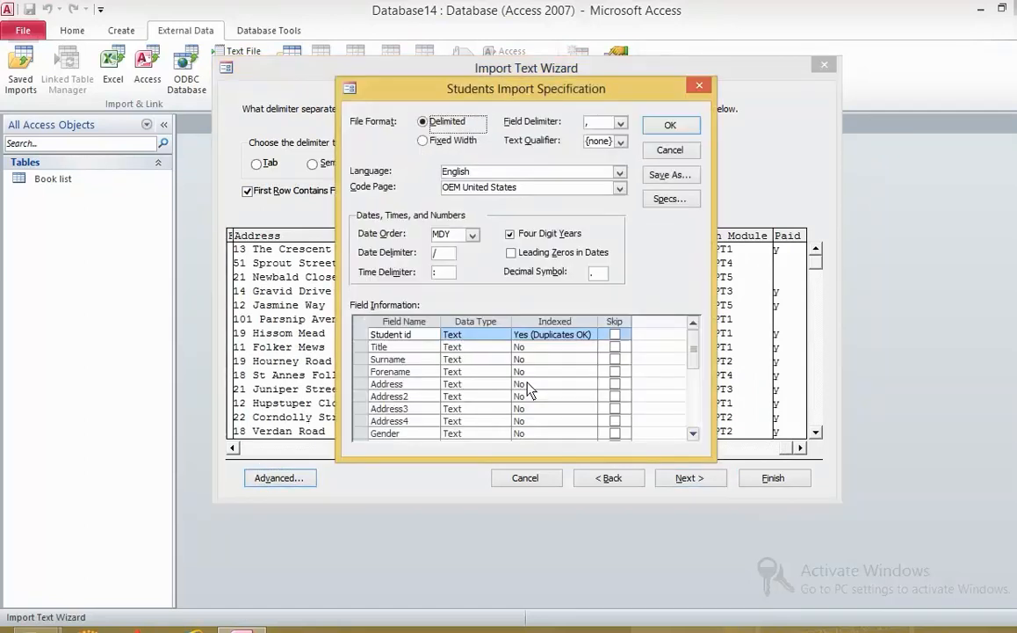
click(686, 155)
click(690, 477)
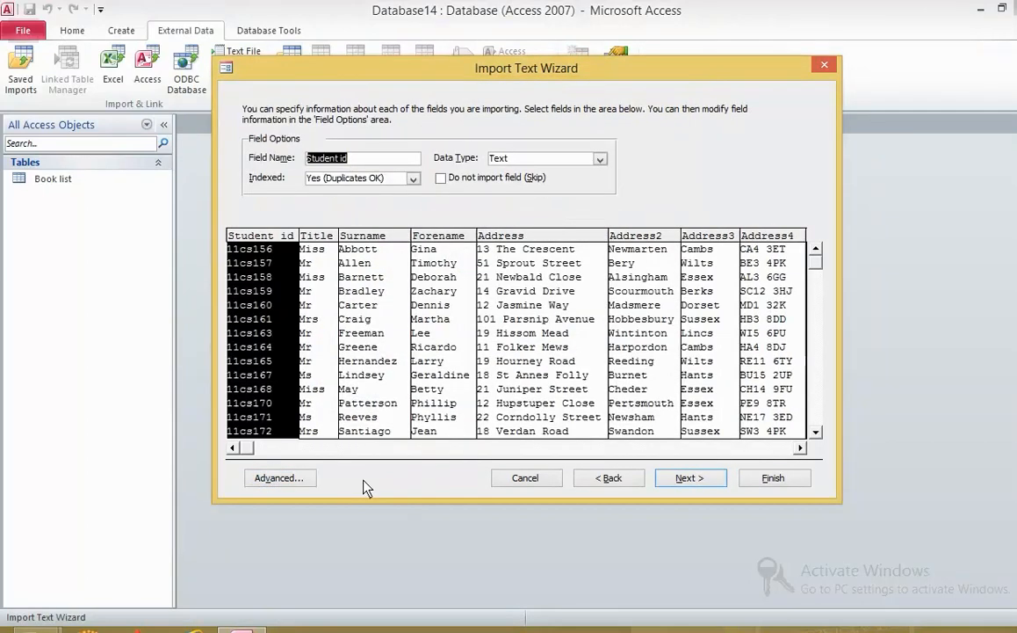
click(272, 478)
drag(692, 369, 775, 407)
drag(691, 409, 699, 385)
click(495, 397)
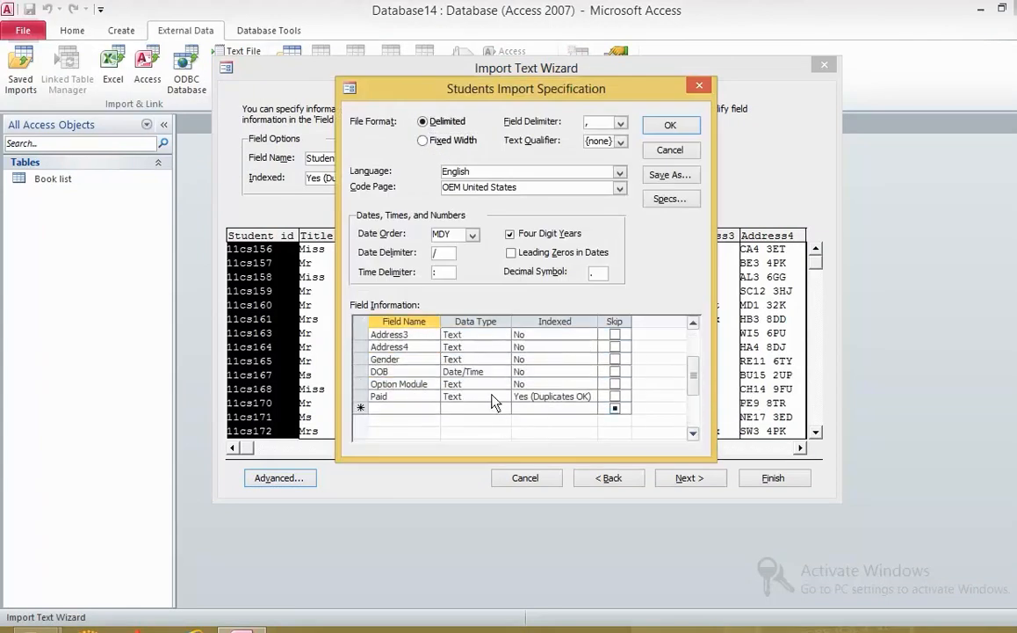
click(473, 235)
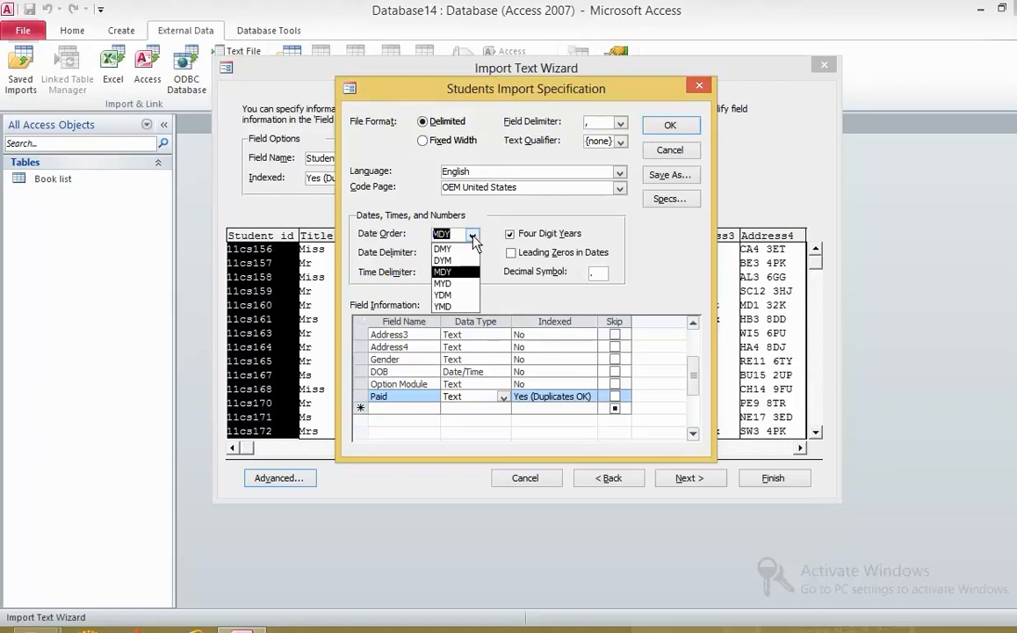
click(503, 397)
click(504, 410)
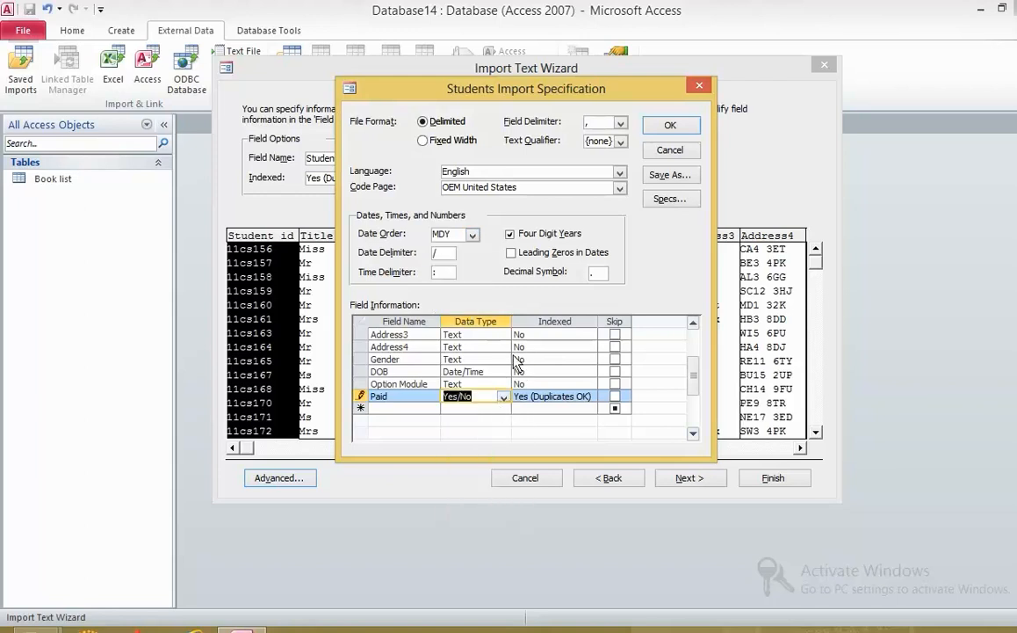
Set the date order to DMY for the DOB field's dates and accept the Students import specification.
click(502, 372)
click(473, 234)
click(461, 253)
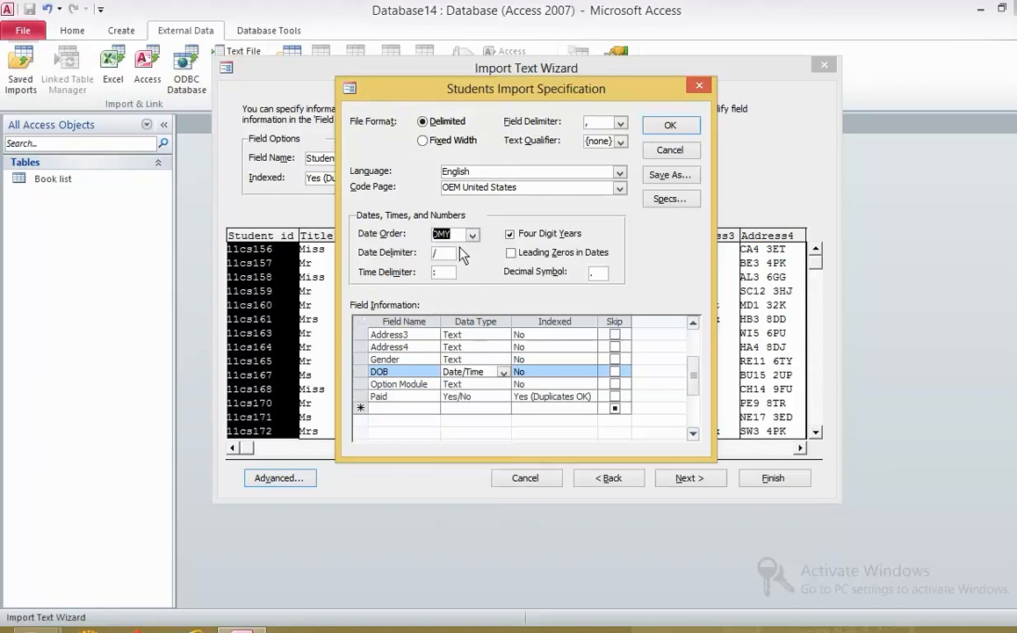
click(669, 125)
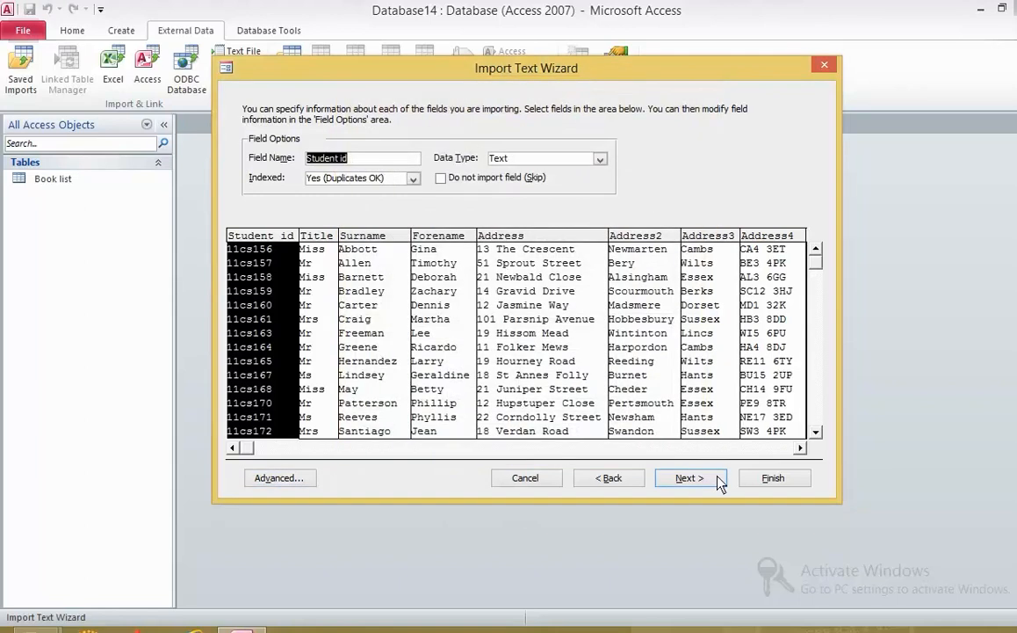
Set Student id as the primary key and finish importing the Students table without saving the import steps.
click(690, 478)
click(360, 170)
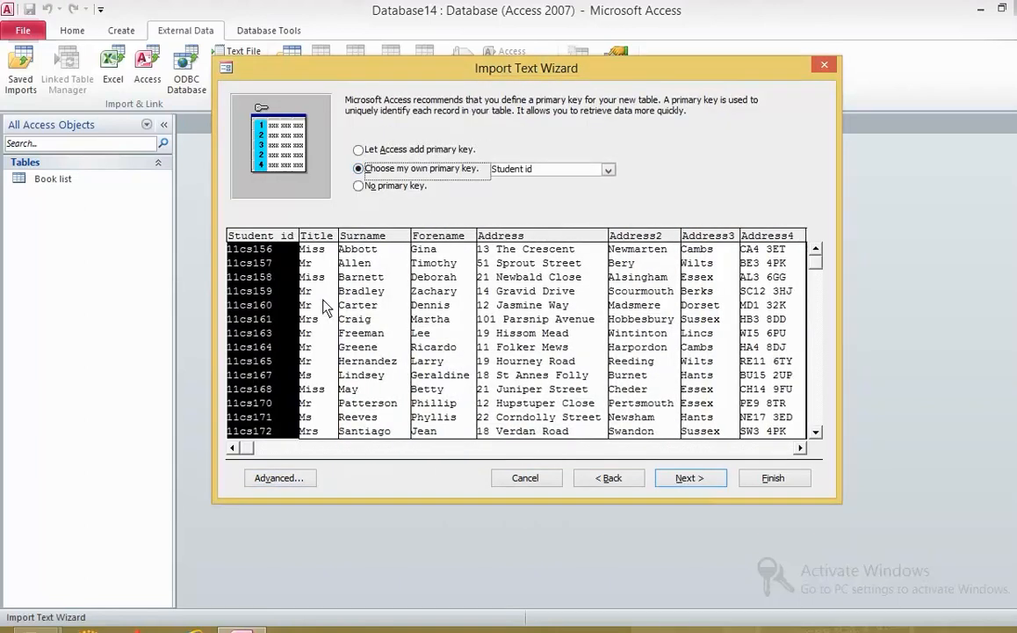
click(691, 478)
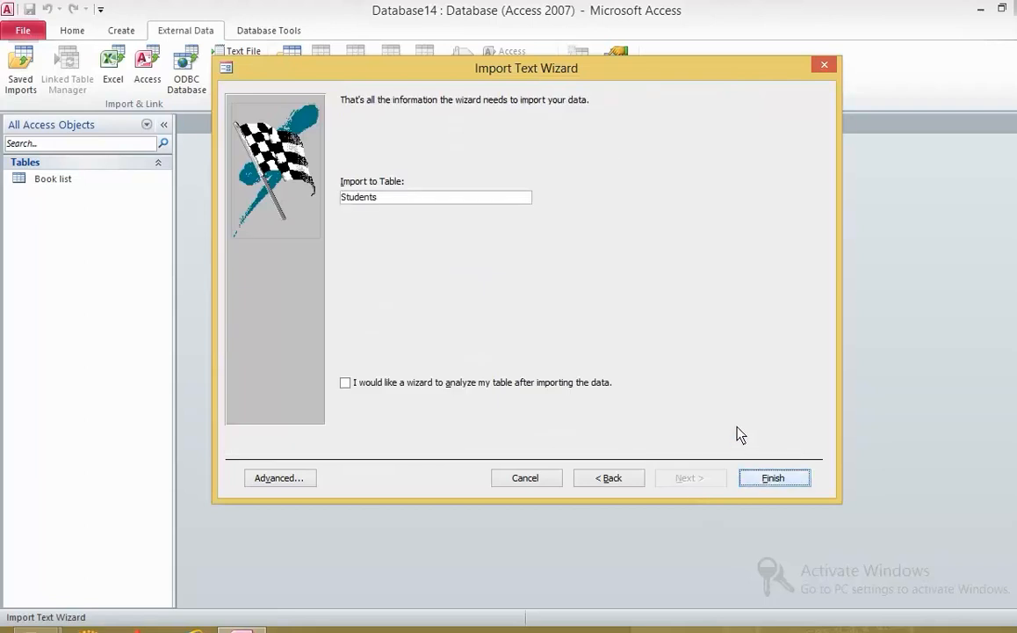
click(774, 480)
click(774, 521)
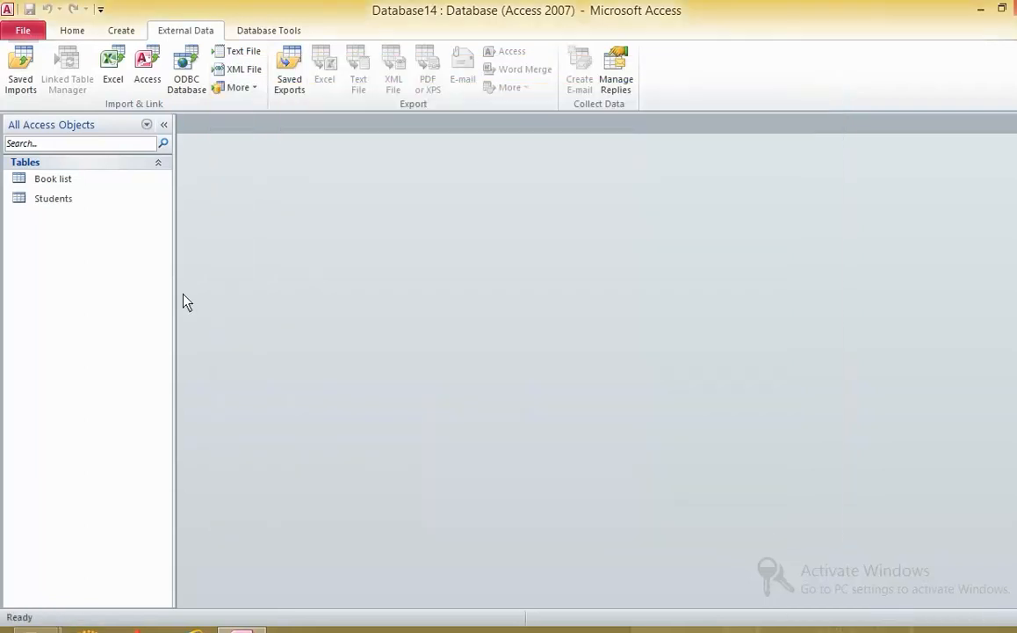
Check the Book list table's field design, and fit its Module Name and Module Code columns to their contents in the datasheet.
double_click(88, 178)
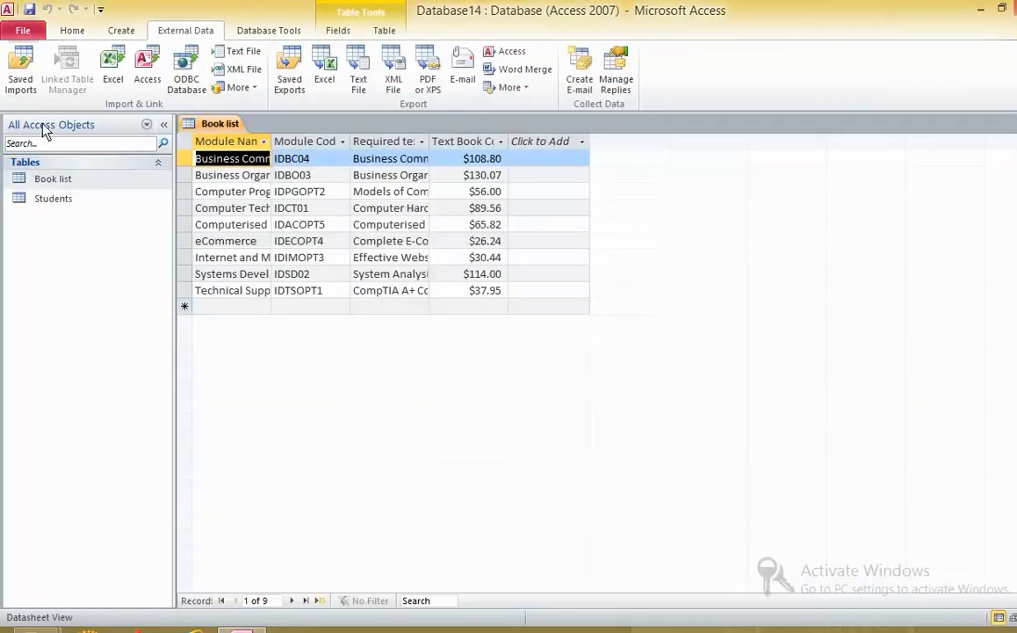
click(74, 32)
click(19, 83)
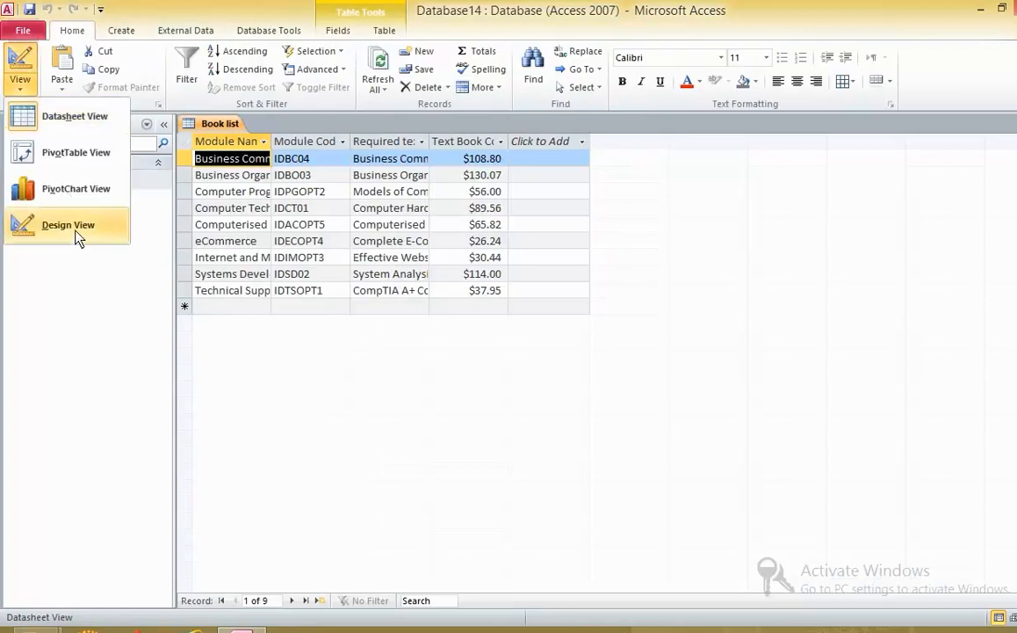
click(72, 227)
click(19, 83)
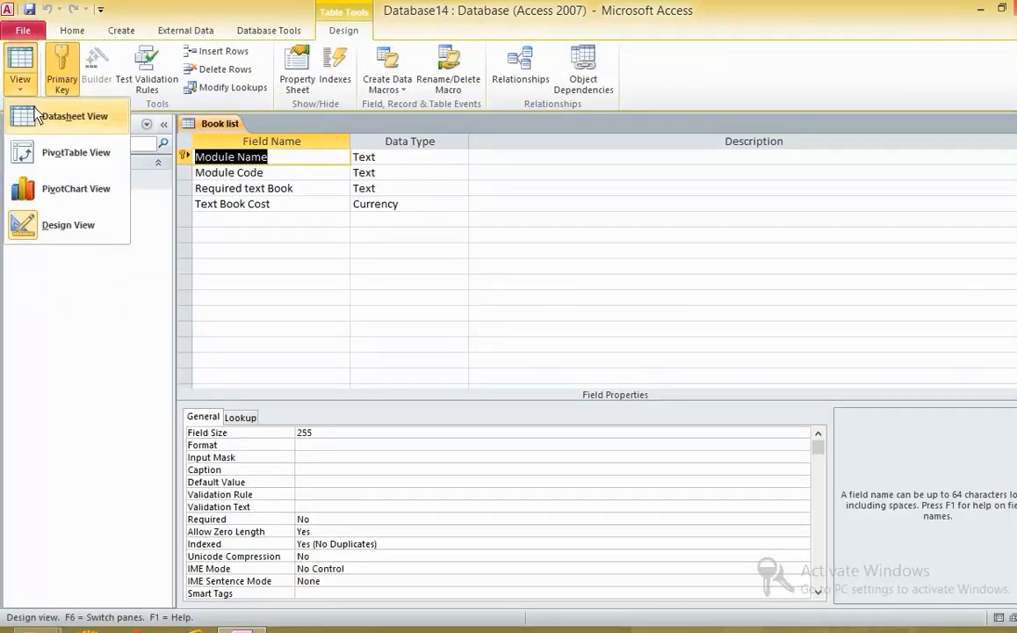
click(75, 116)
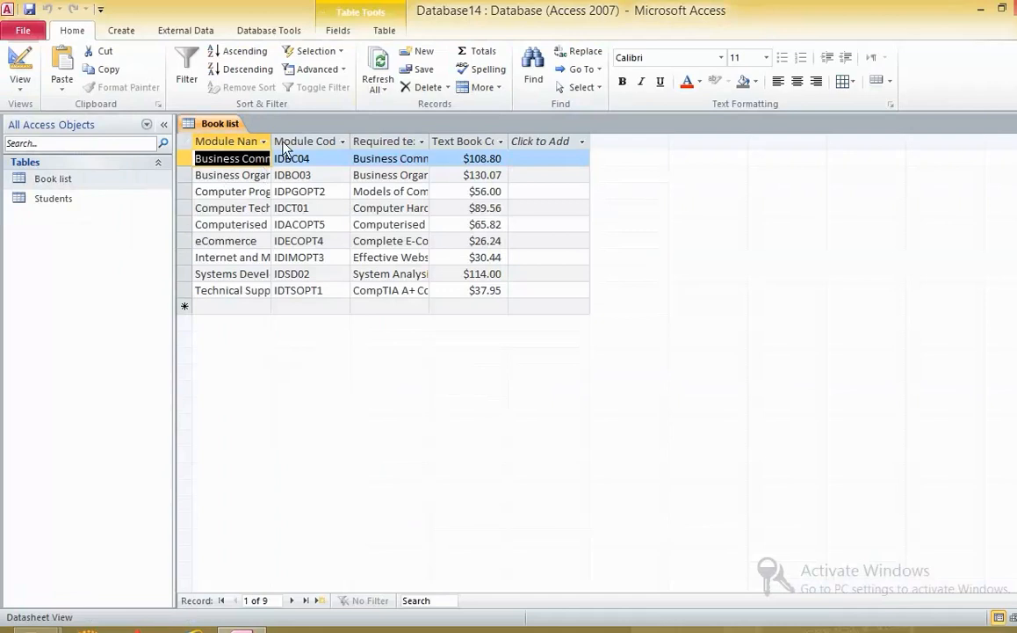
double_click(272, 142)
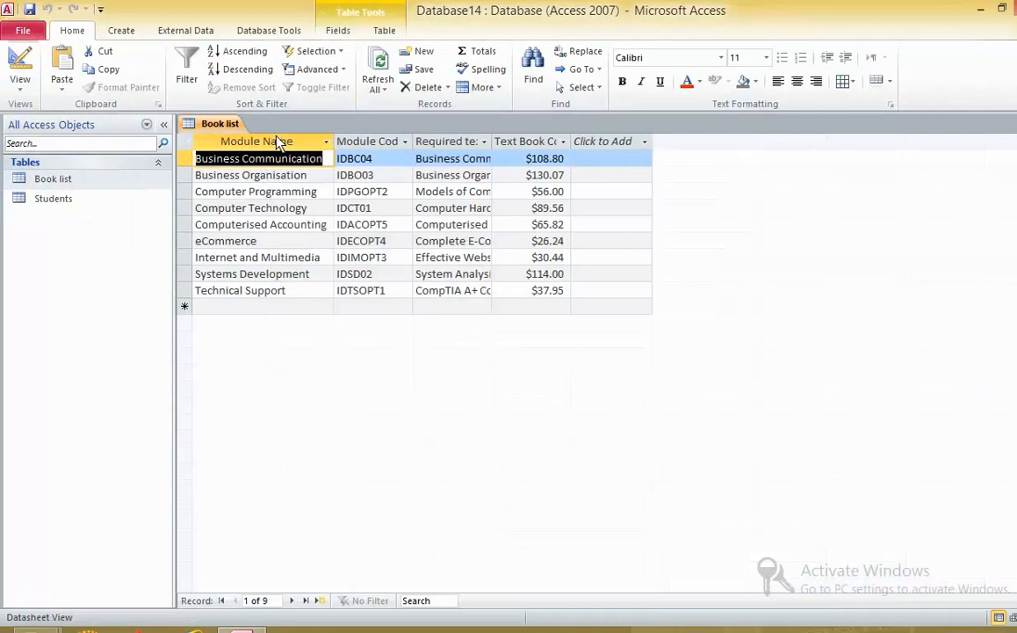
double_click(413, 142)
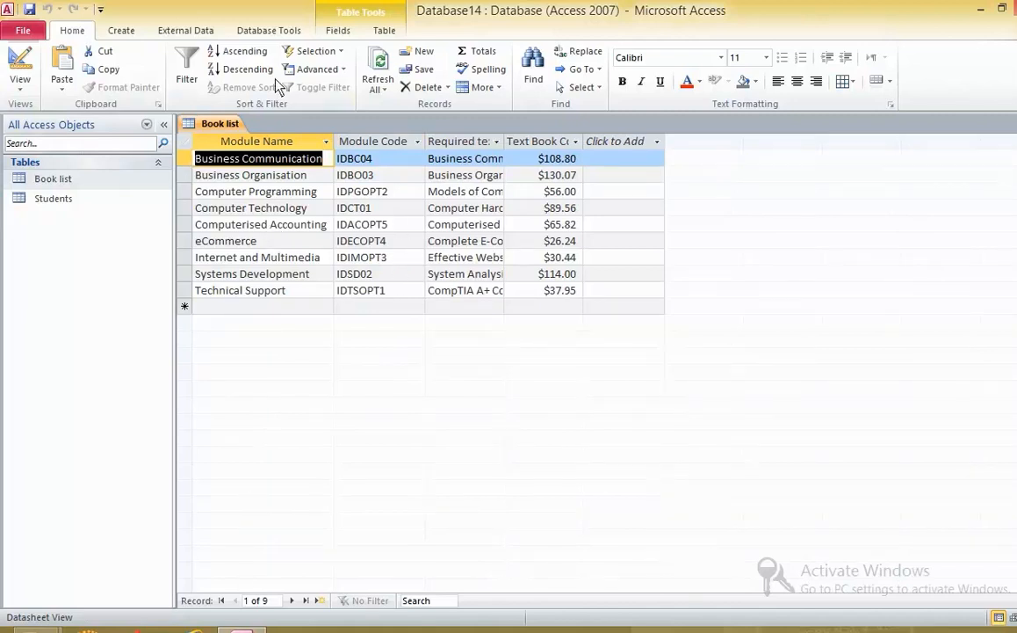
click(120, 30)
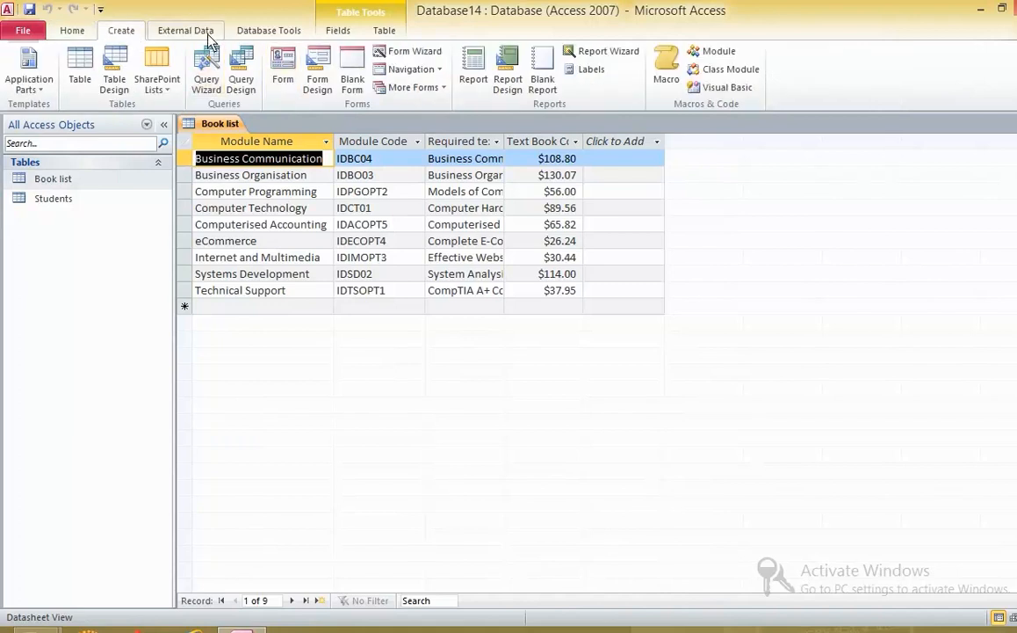
click(185, 30)
click(238, 50)
click(769, 207)
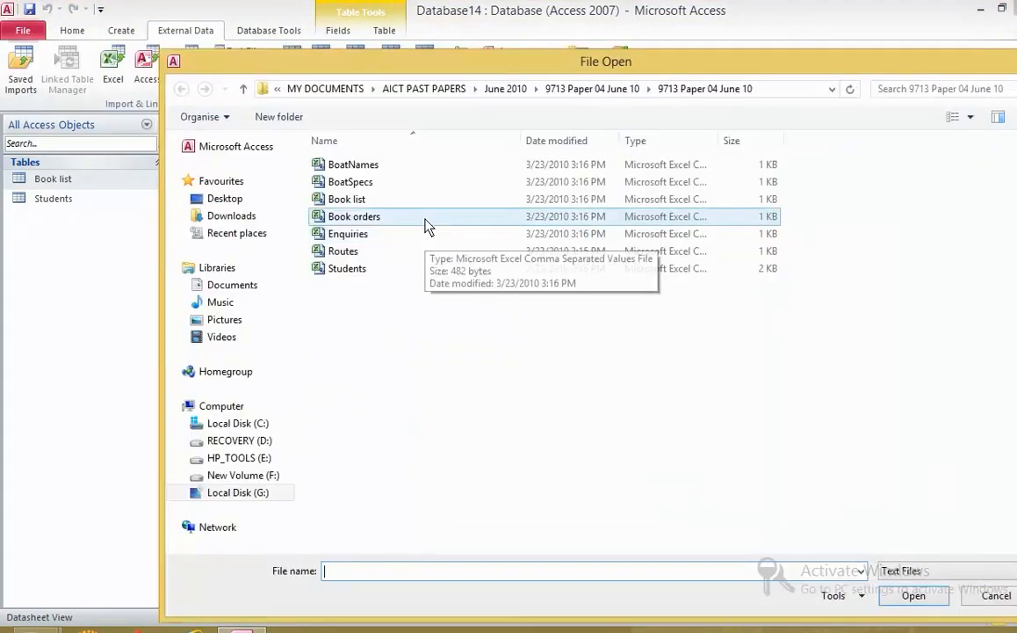
double_click(420, 220)
click(710, 522)
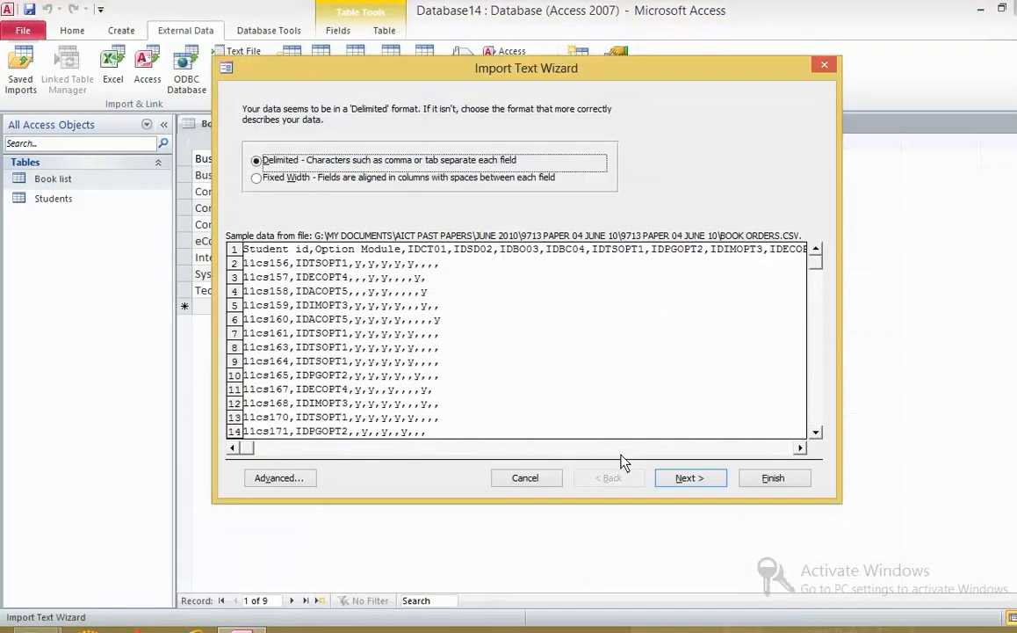
click(537, 482)
Switch to the exam paper to check whether Book orders.CSV is a required data file, and return to Access.
key(alt+Tab)
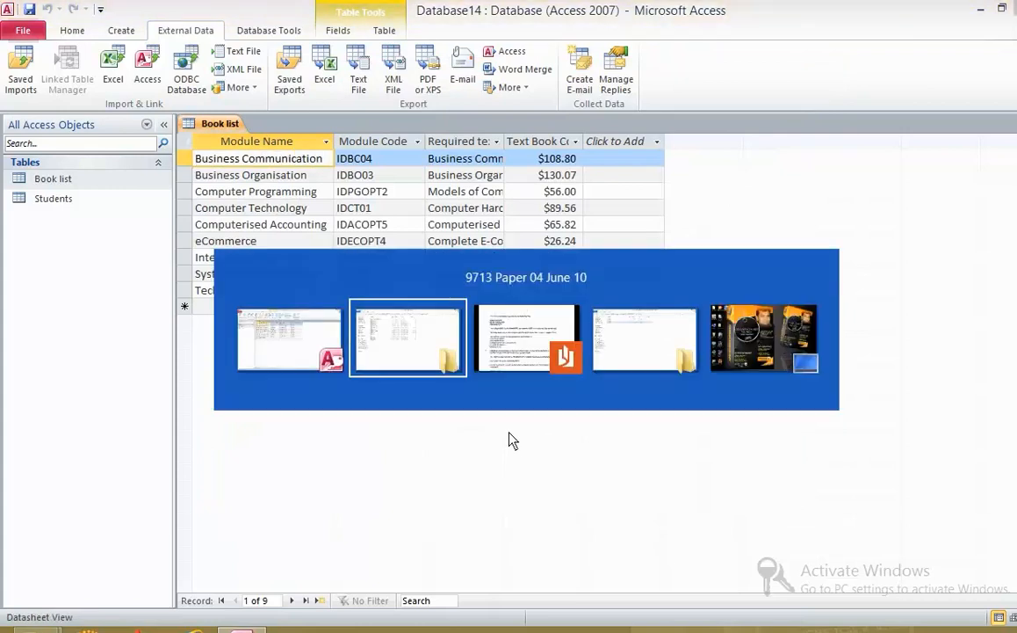
drag(165, 179, 247, 180)
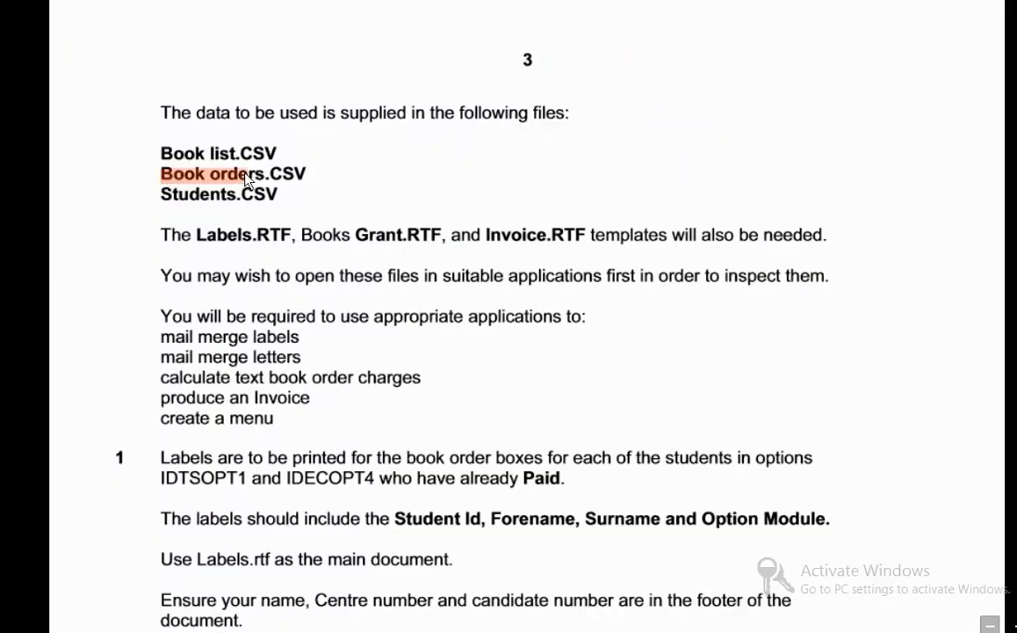
key(alt+Tab)
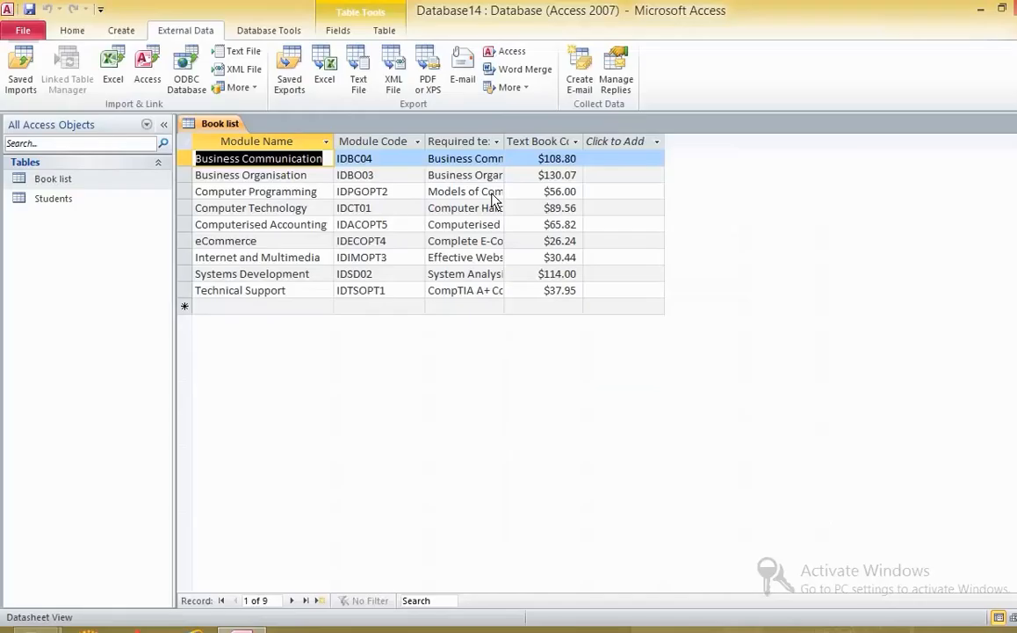
key(alt+Tab)
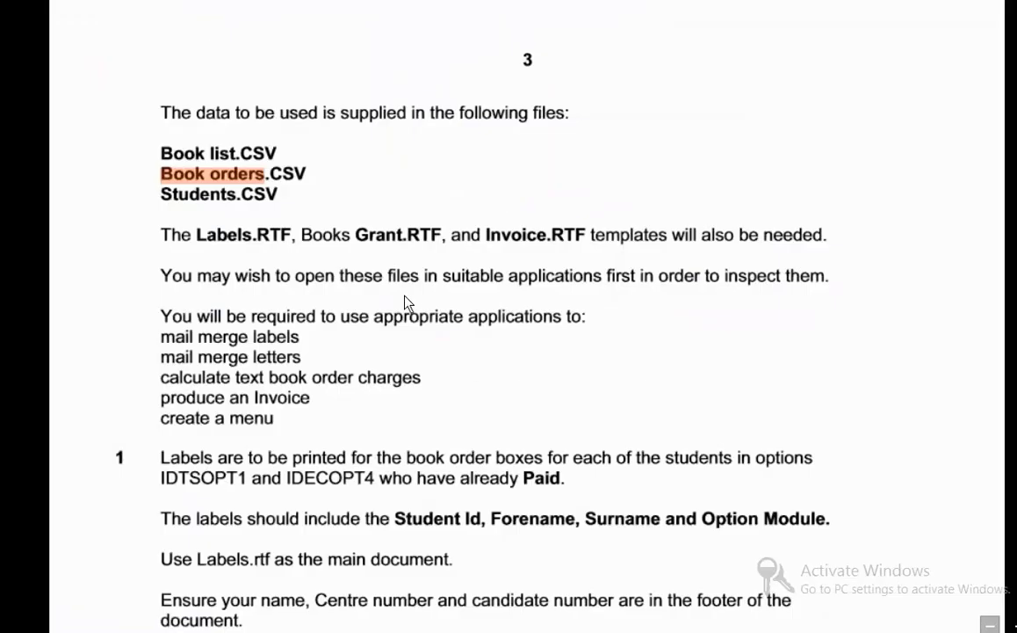
scroll(407, 303, down, 2)
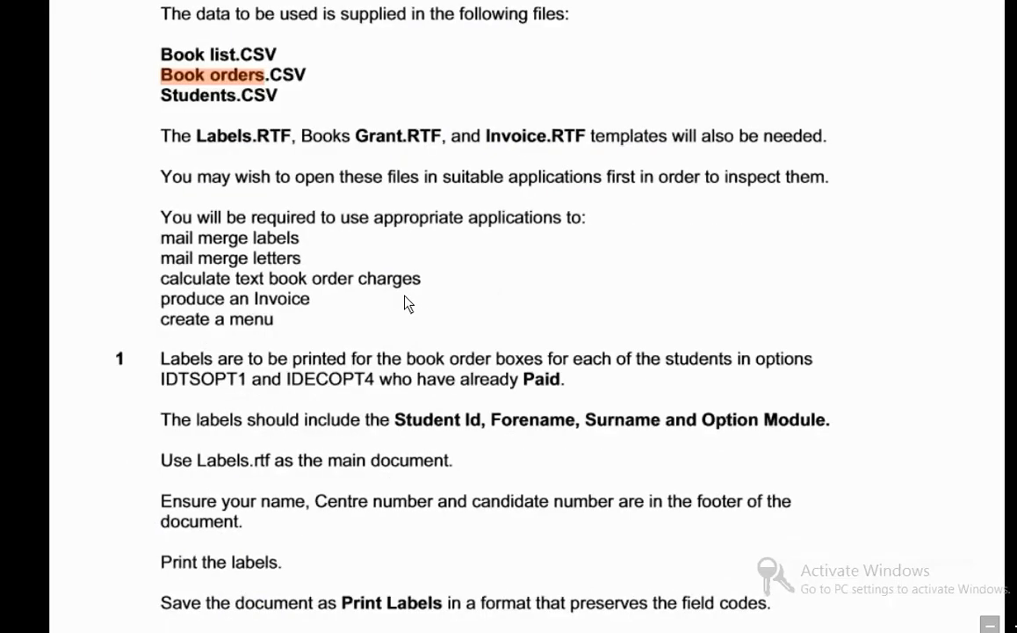
key(alt+Tab)
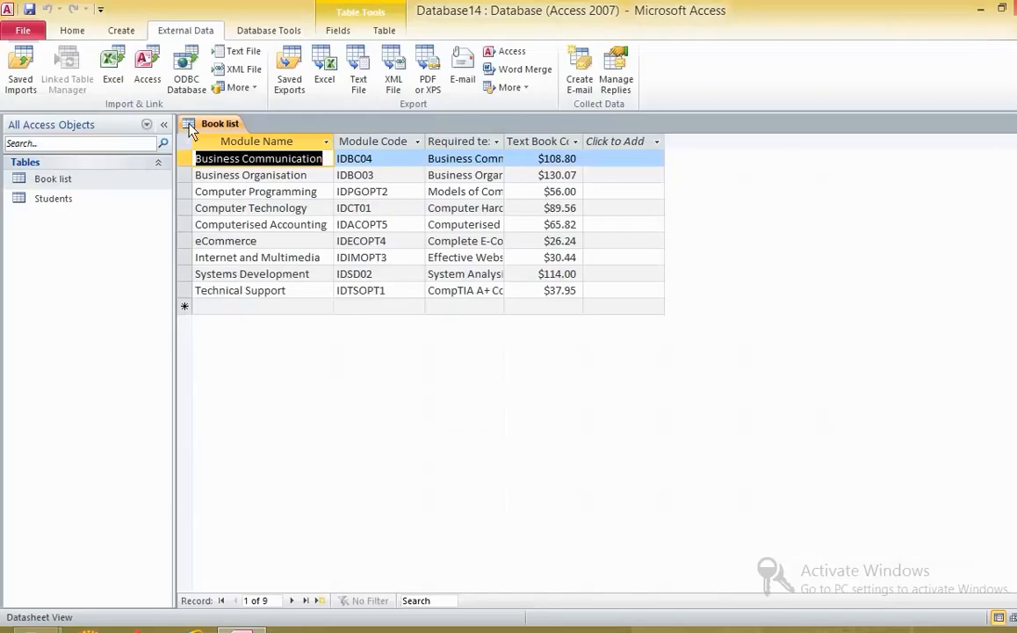
Load Book orders.csv into the text import wizard as delimited data with the first row as field names, and check its fields.
click(242, 52)
click(751, 213)
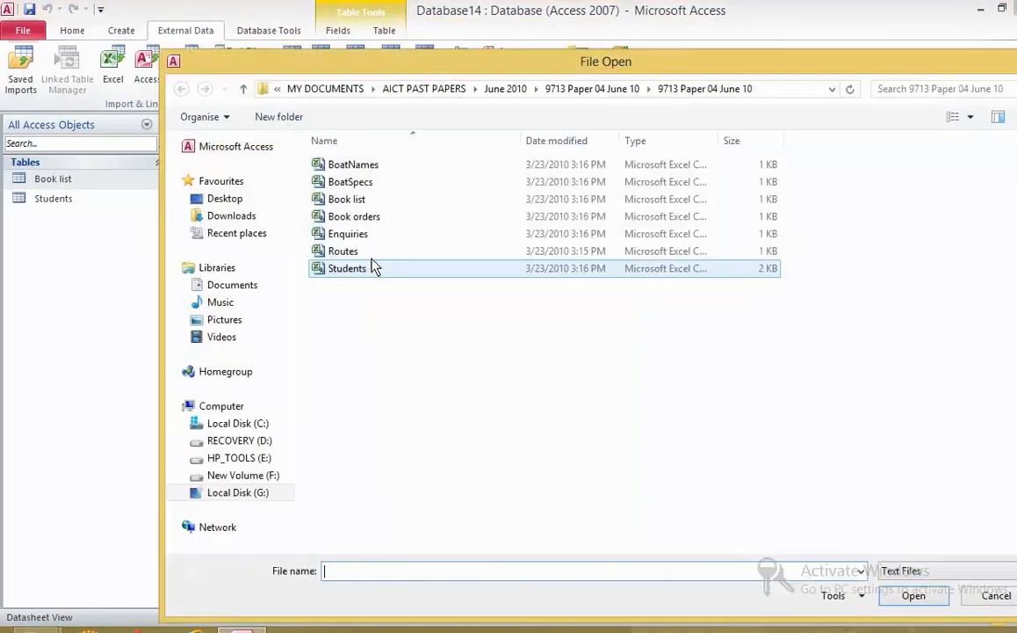
double_click(369, 220)
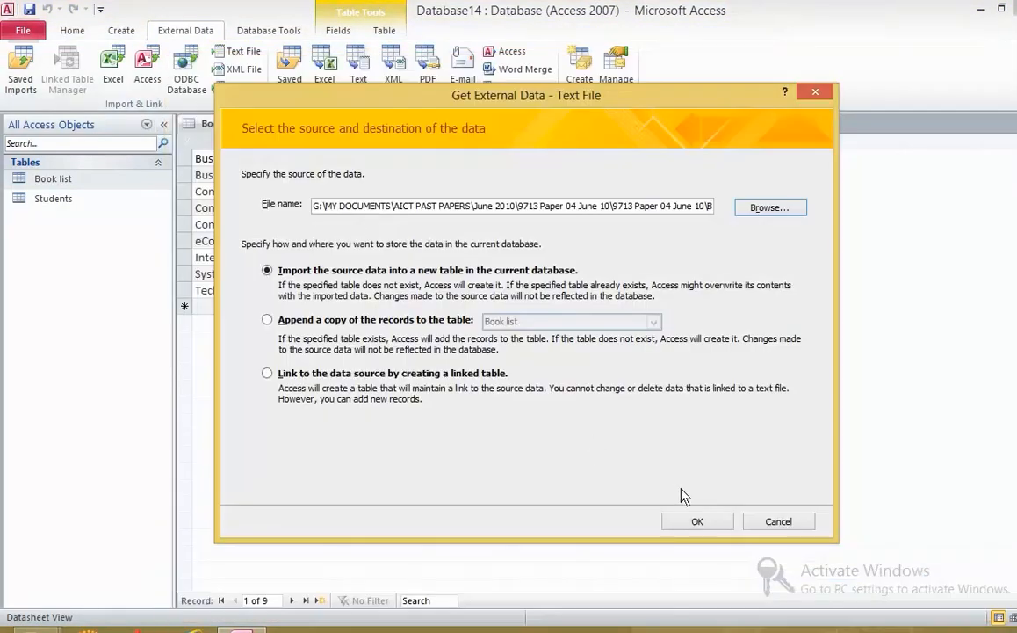
click(696, 520)
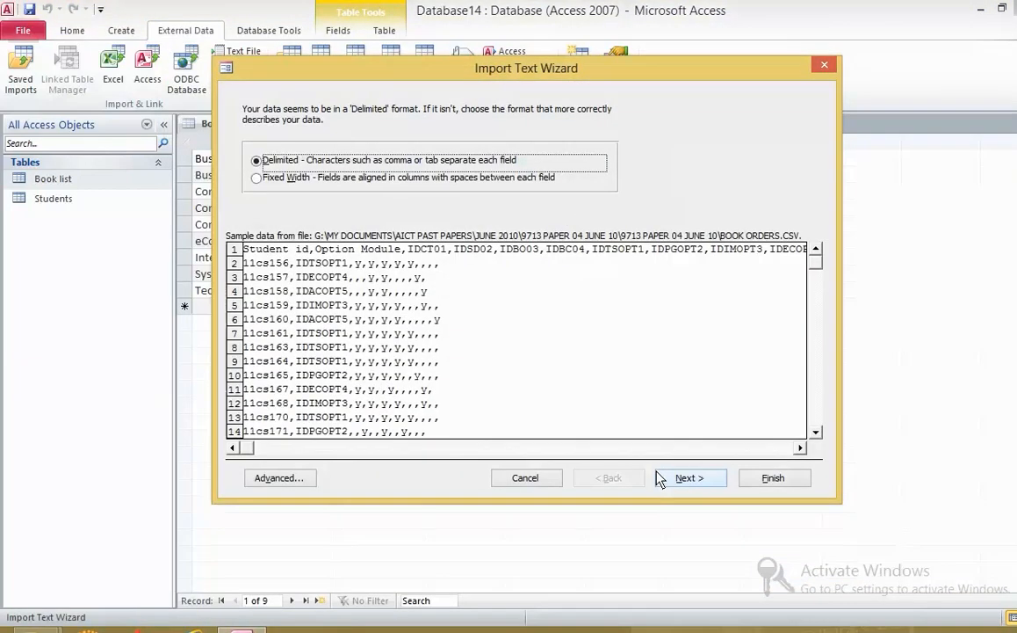
click(670, 478)
click(248, 191)
click(696, 481)
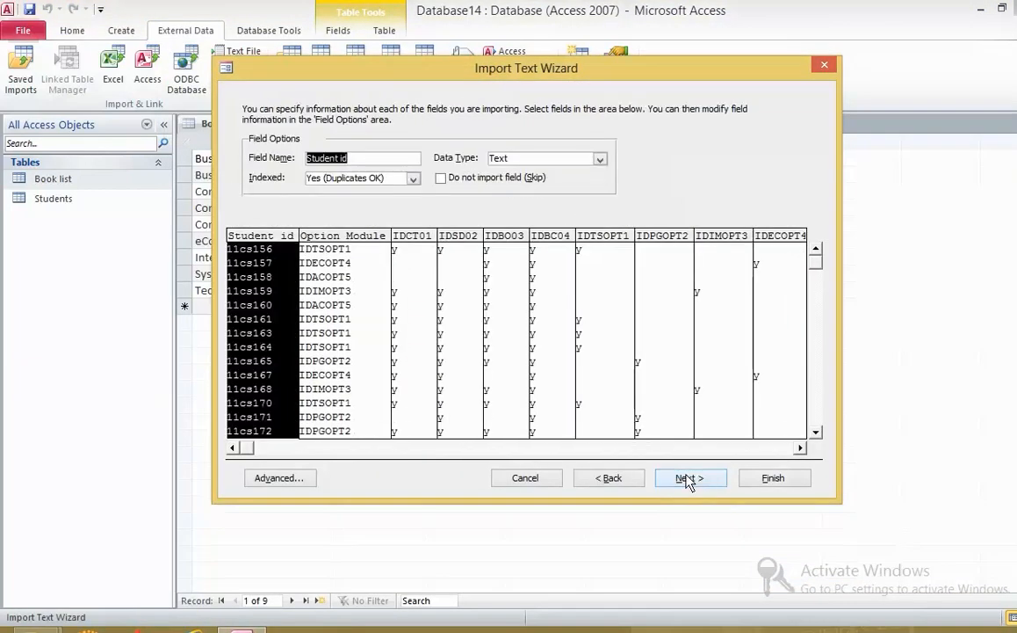
drag(249, 450, 829, 451)
Set Student id as the primary key and finish importing the Book orders table without saving the import steps.
click(694, 481)
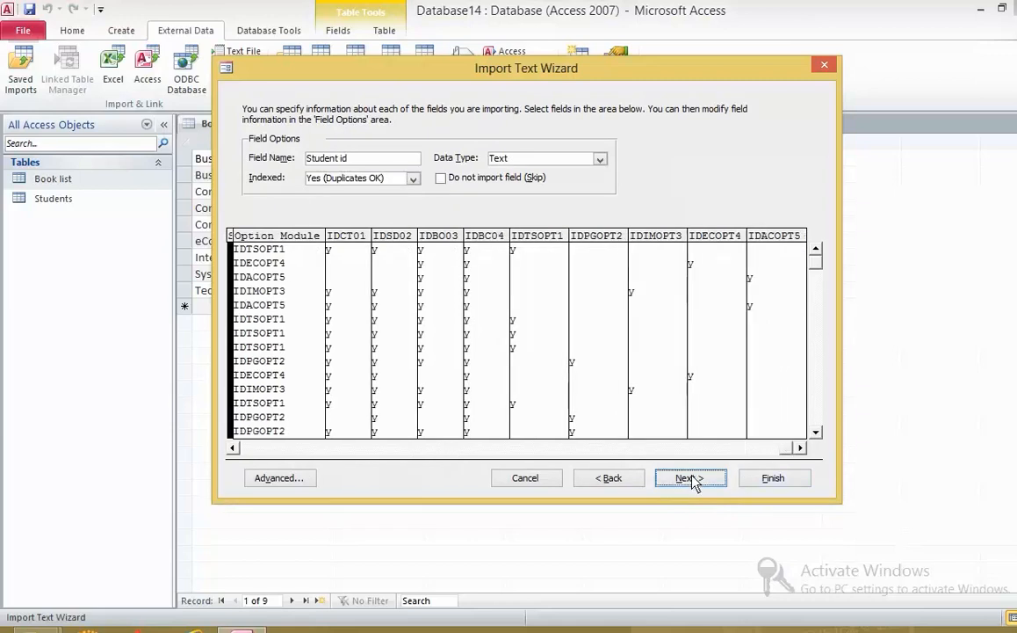
click(424, 172)
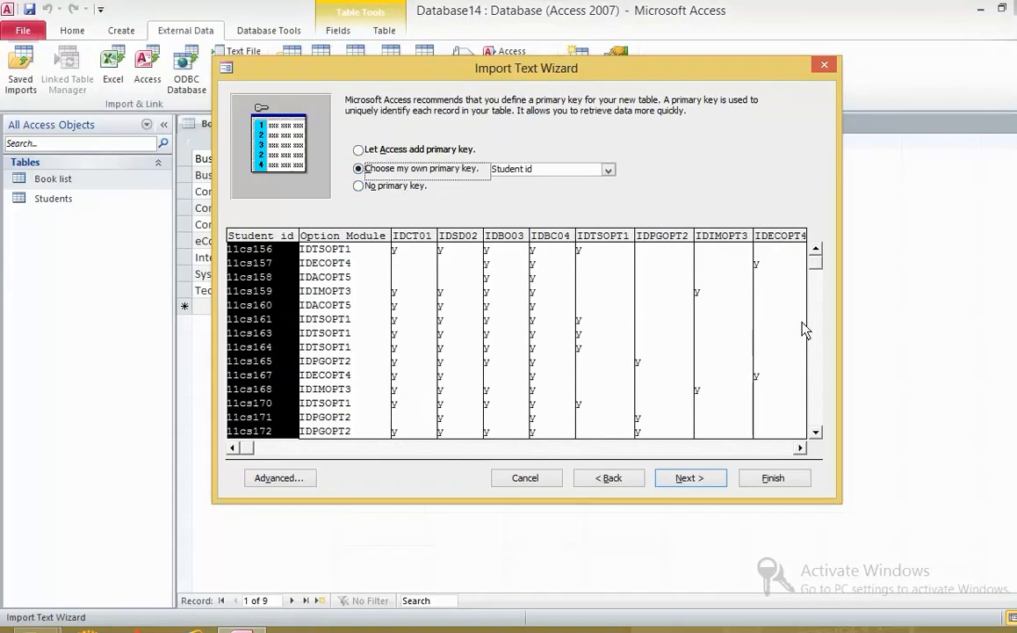
drag(817, 266, 817, 365)
click(690, 489)
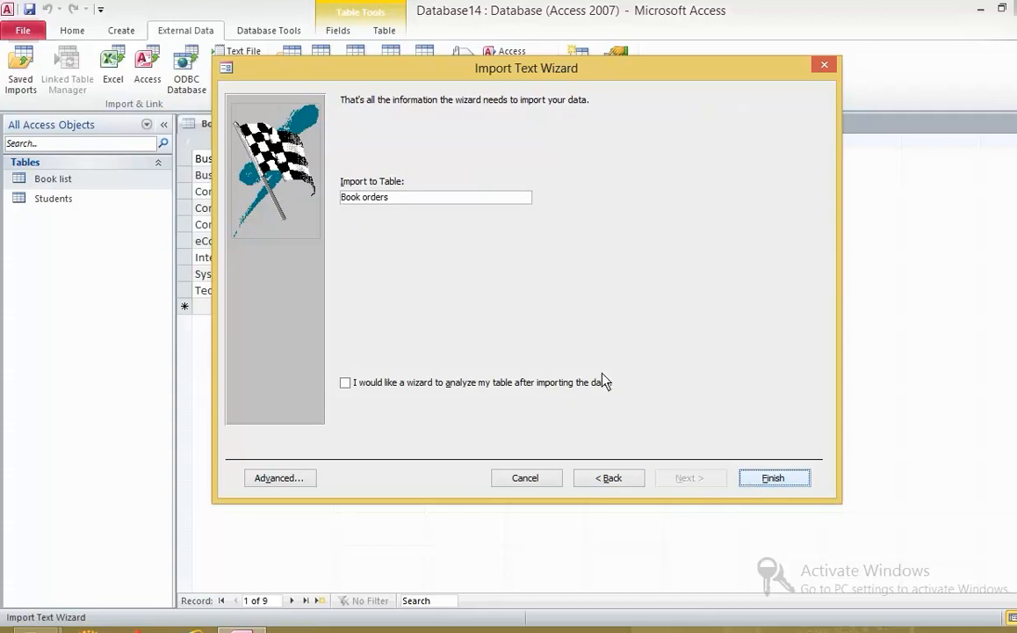
click(774, 477)
click(783, 519)
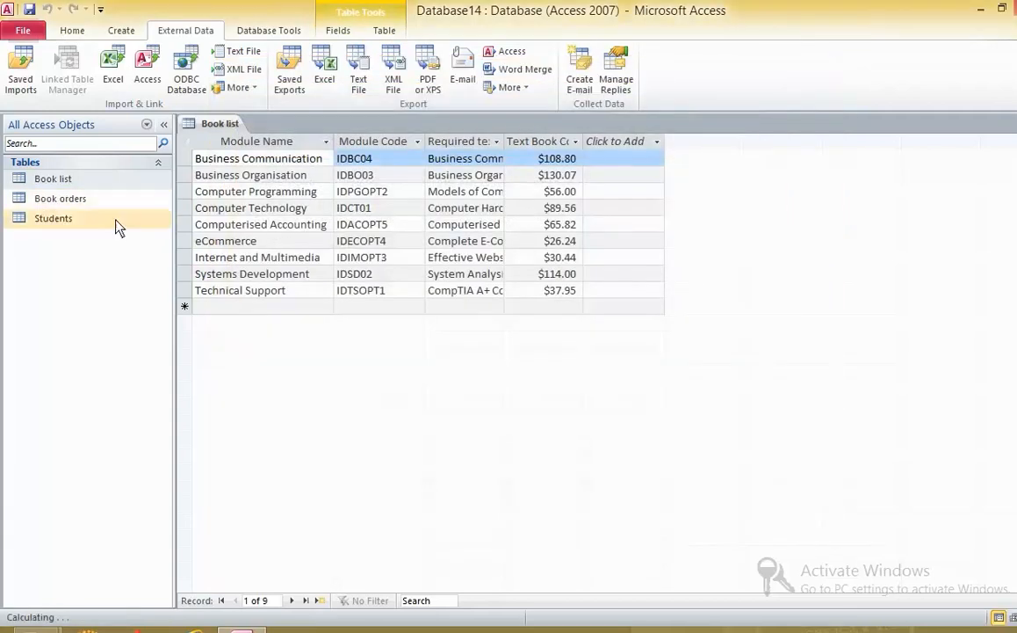
Open the Book list, Book orders and Students tables to review the imported records.
double_click(115, 180)
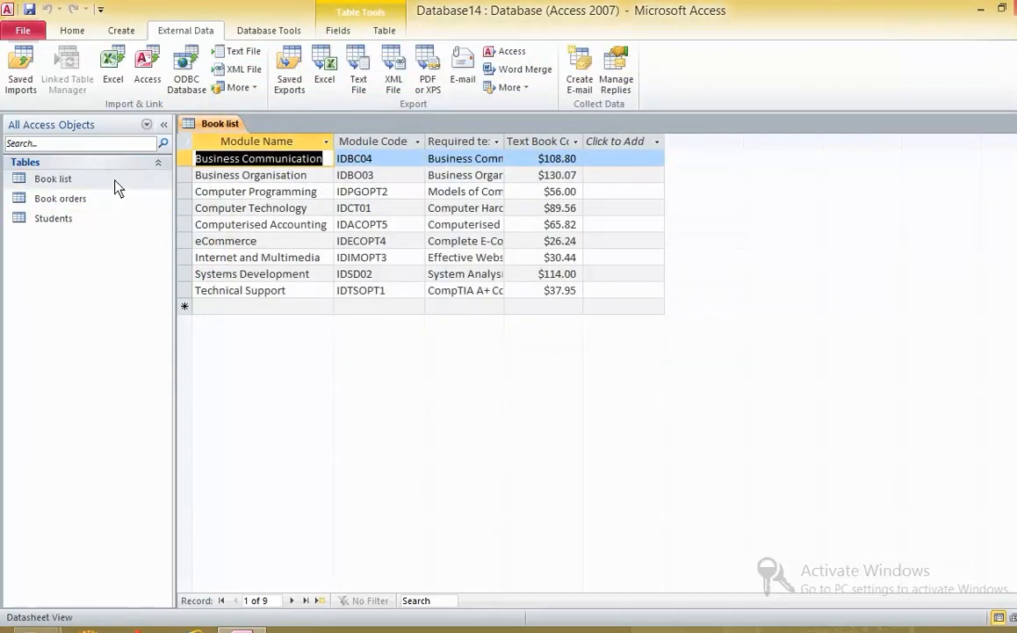
double_click(99, 198)
double_click(98, 219)
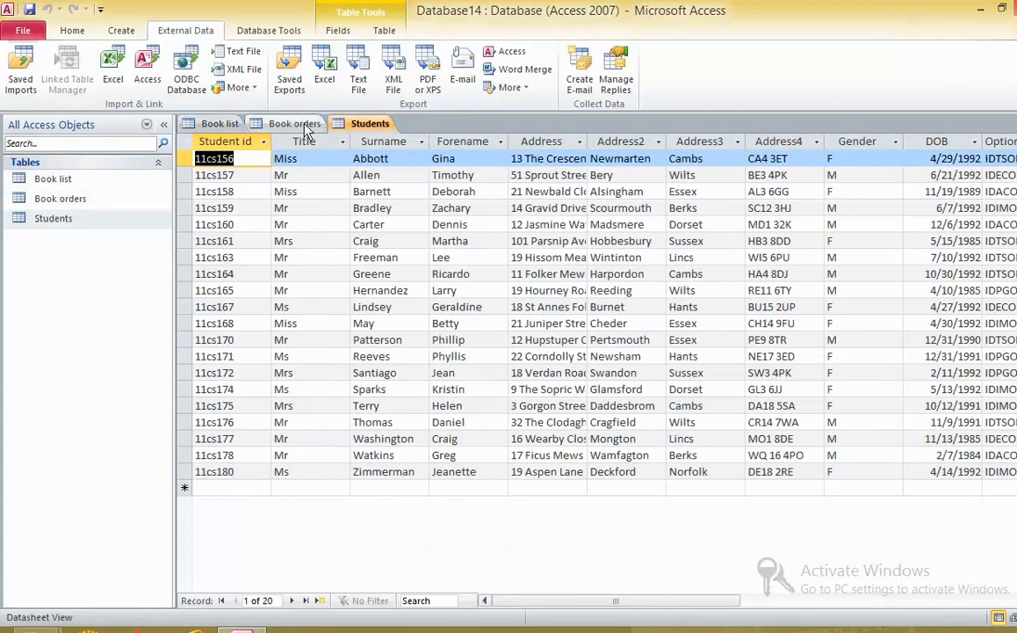
Compare the Book orders and Students tables to find their shared fields, ending on the Option Module column of Book orders.
click(277, 124)
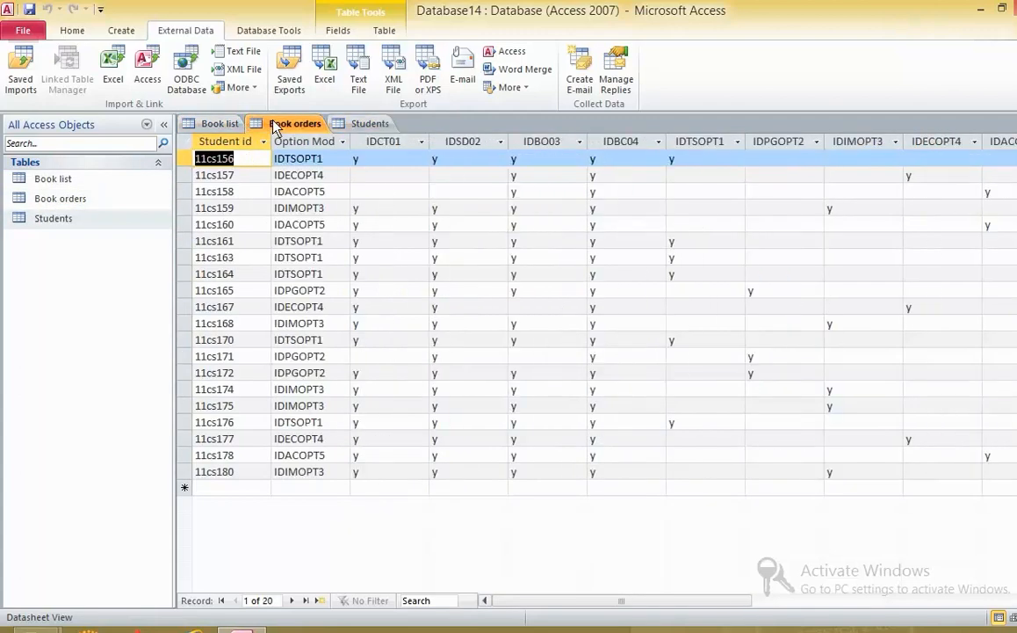
click(342, 124)
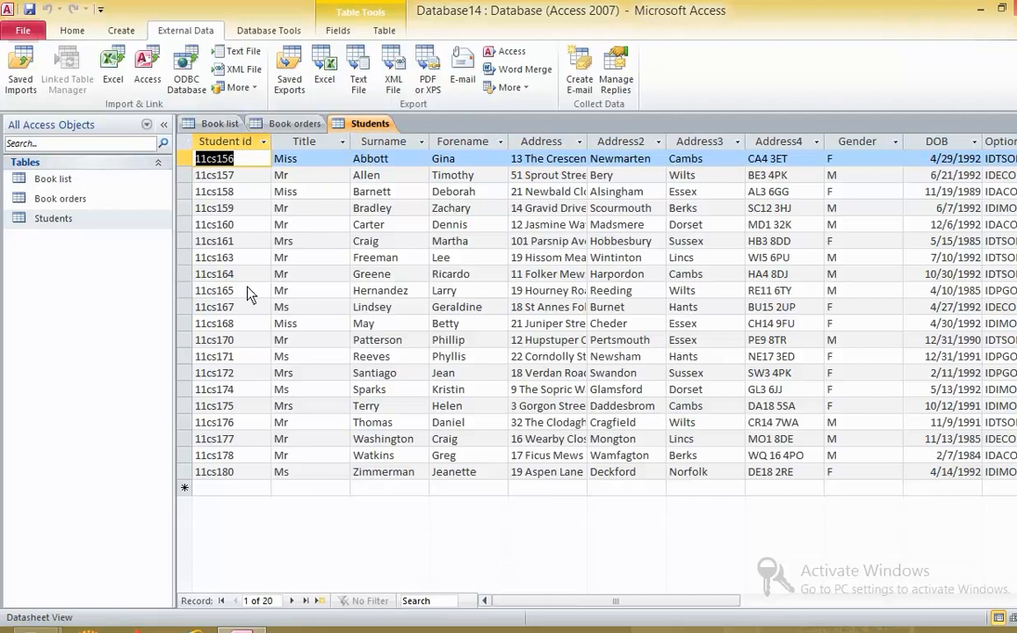
click(294, 124)
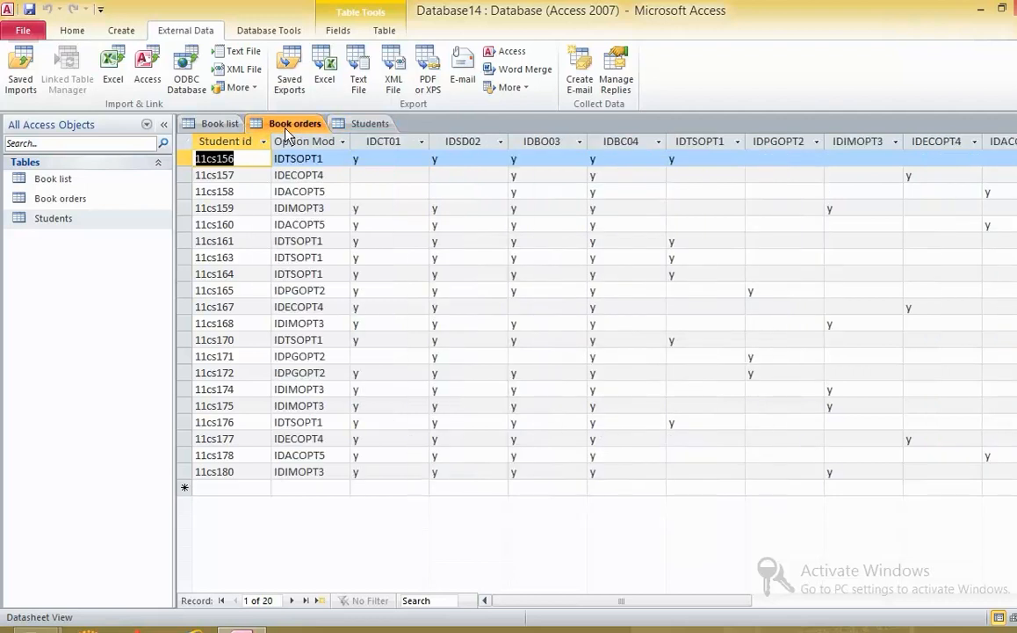
click(356, 123)
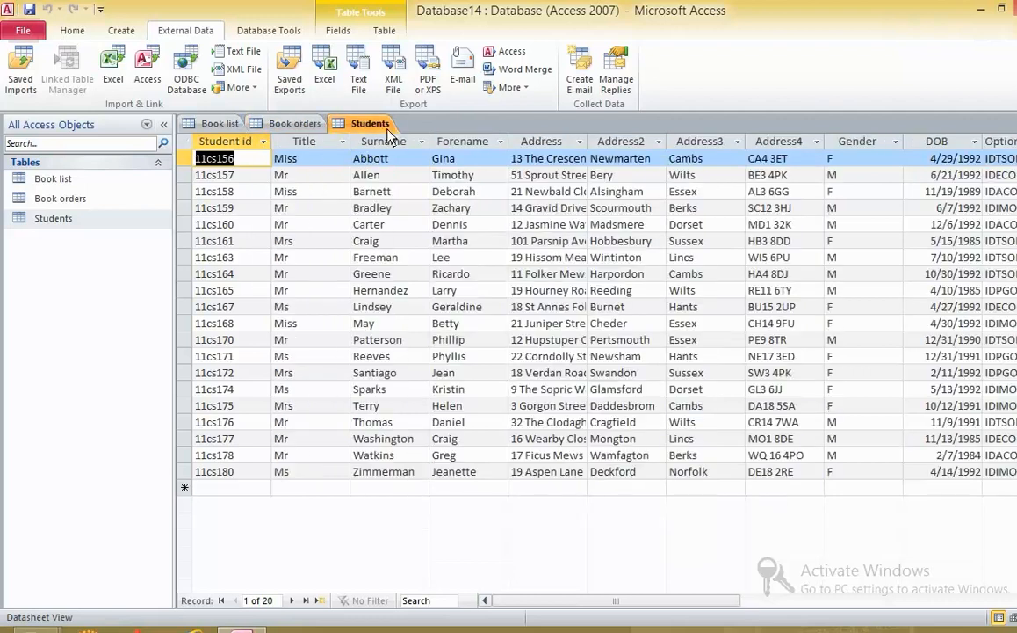
click(292, 127)
click(299, 142)
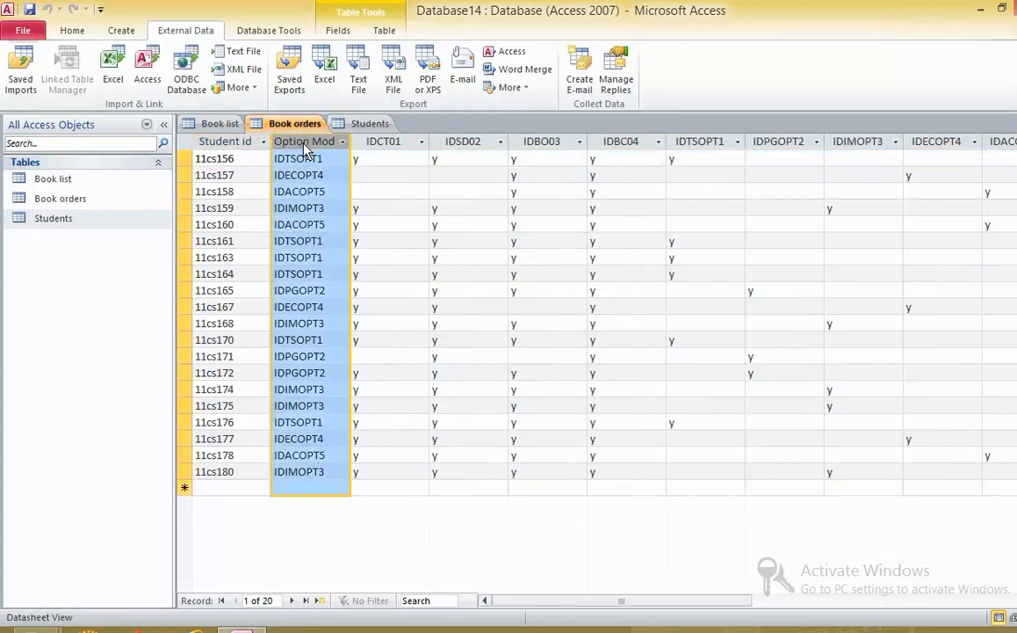
Set the display format of the Paid field in the Students table to Yes/No.
click(347, 123)
drag(552, 603, 776, 605)
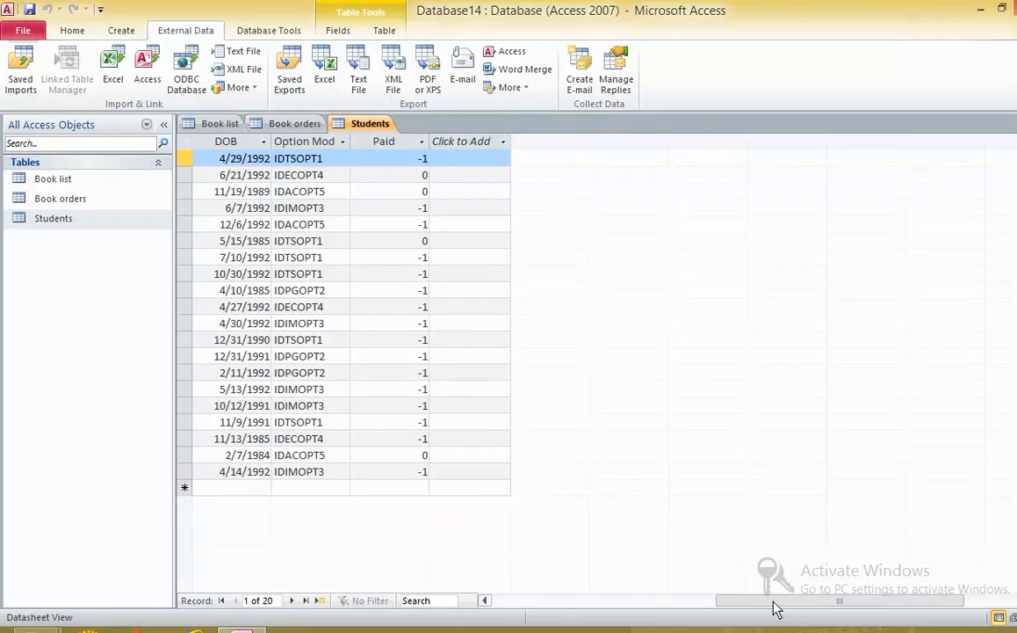
click(400, 143)
click(339, 26)
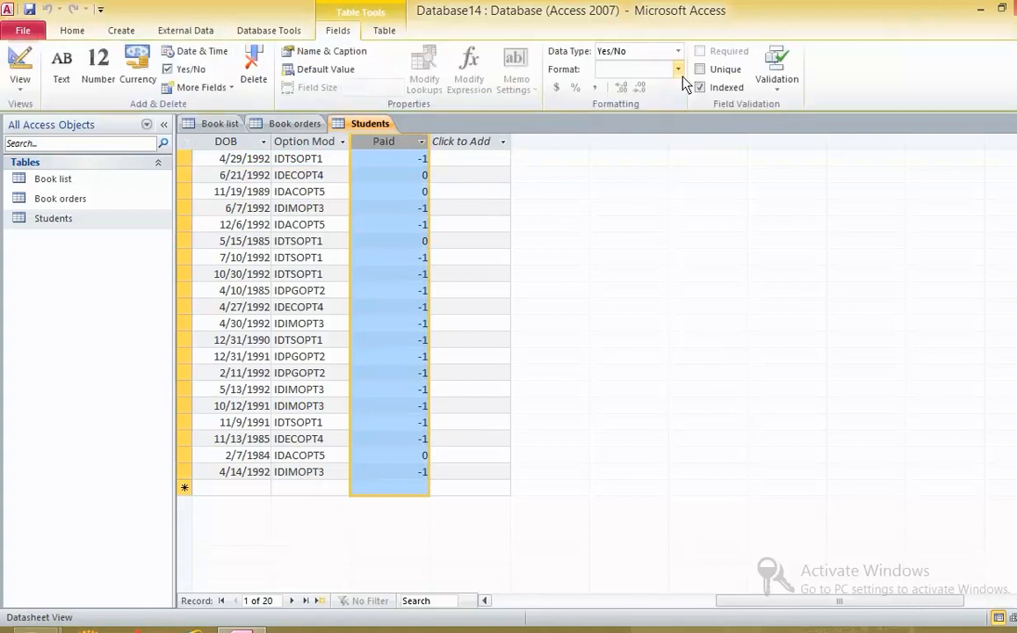
click(678, 68)
click(611, 99)
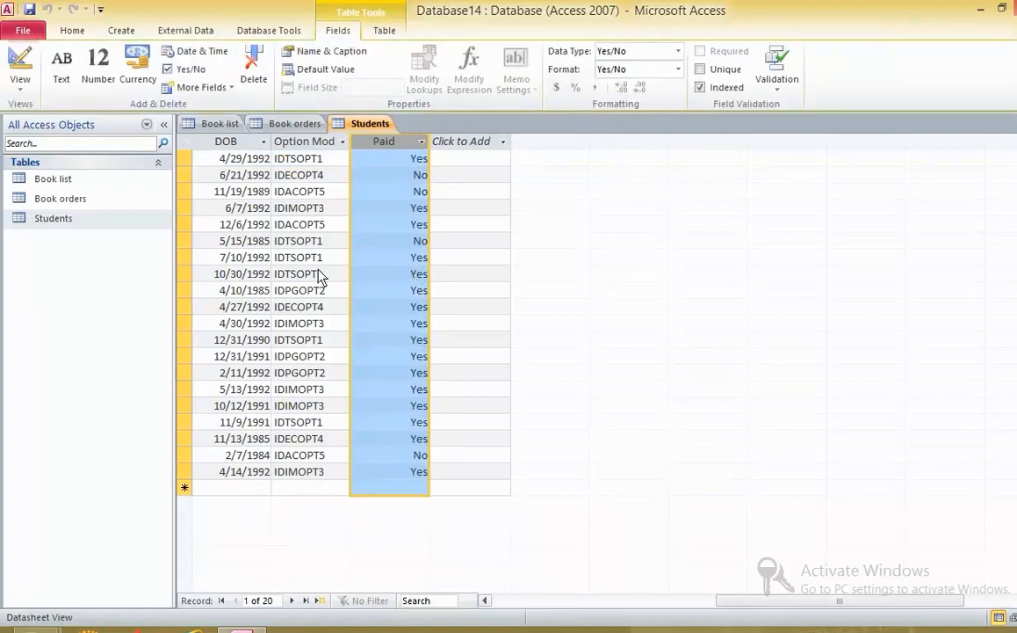
Check the Option Module values in Book orders against the Module Code column of the Book list table.
click(303, 125)
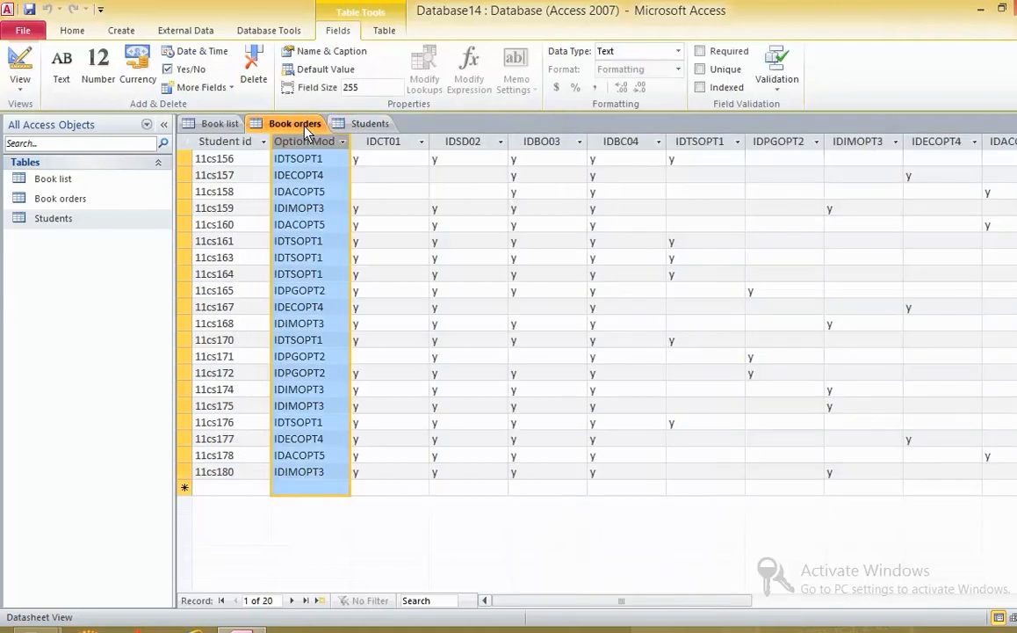
click(298, 240)
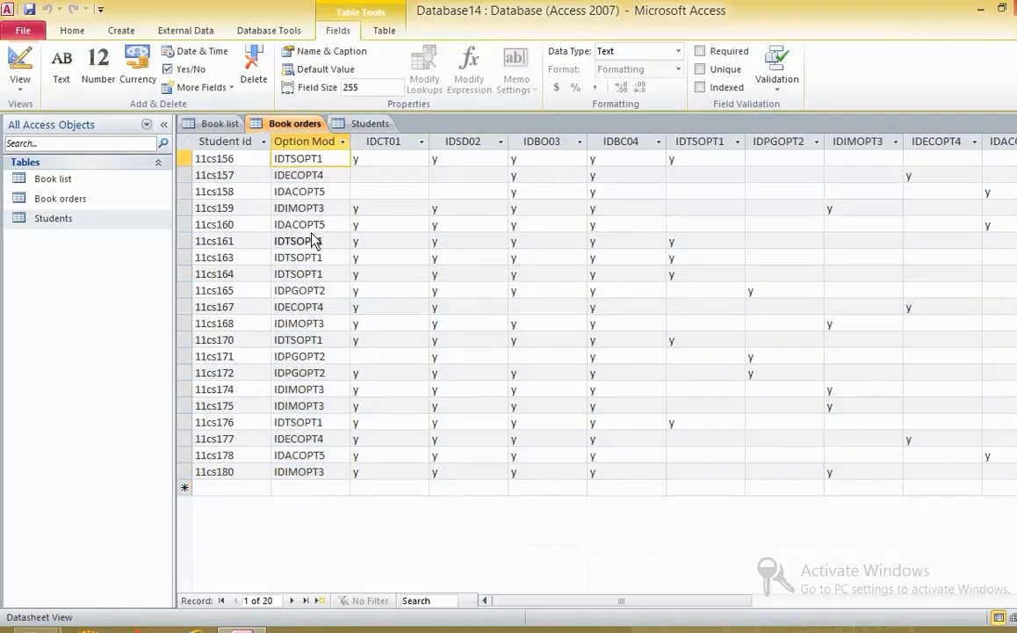
click(211, 123)
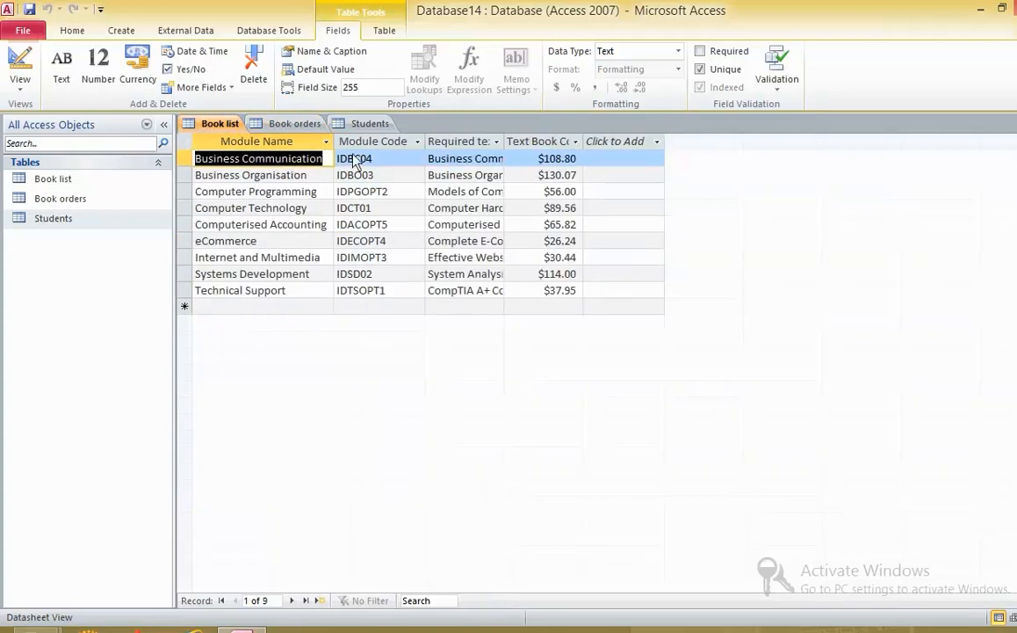
click(388, 142)
Make Module Code the primary key of the Book list table in Design View, and save the table when returning to Datasheet View.
click(31, 88)
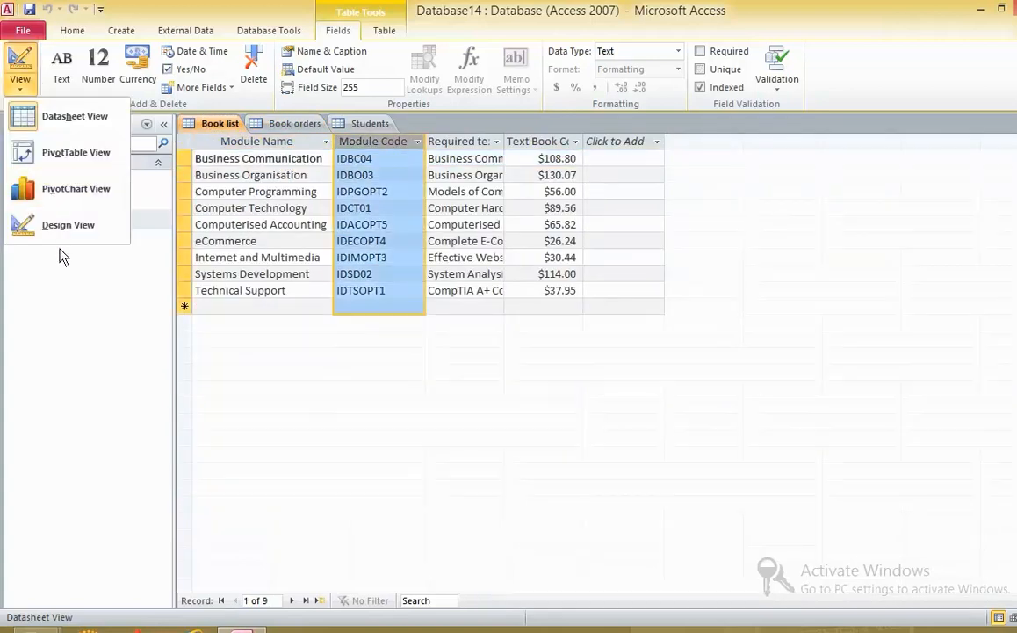
click(67, 219)
click(77, 79)
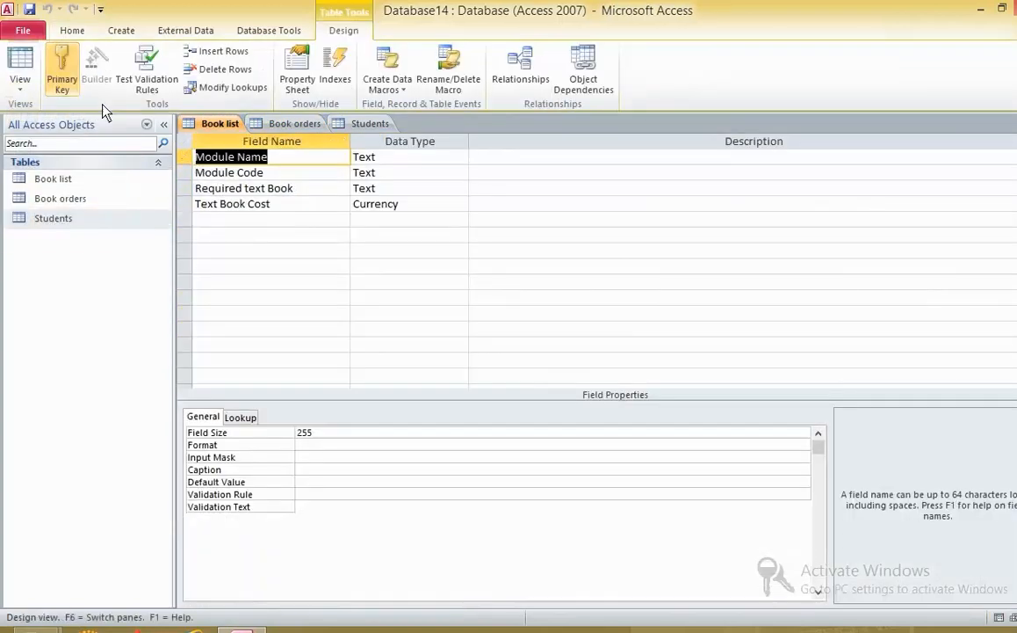
click(264, 173)
click(62, 71)
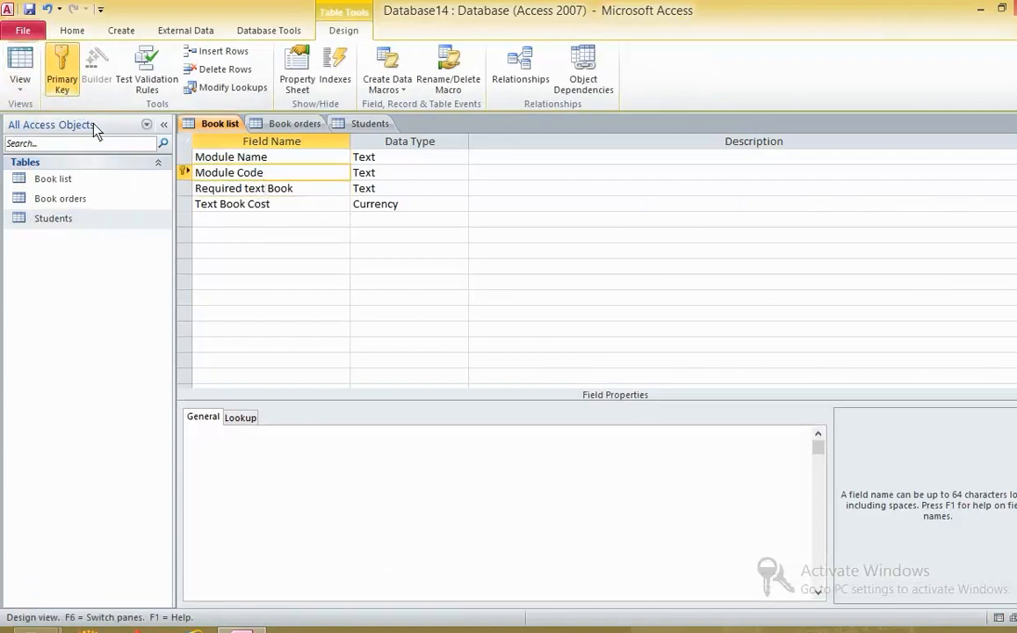
click(19, 88)
click(38, 103)
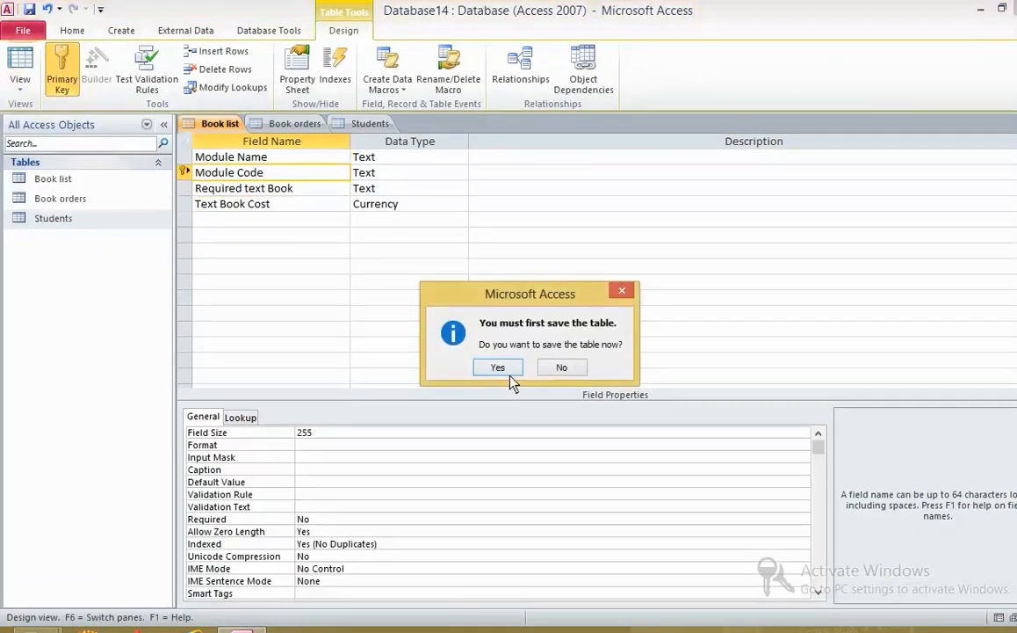
click(508, 373)
Close the open Book list, Book orders and Students tables.
click(1015, 123)
click(1016, 123)
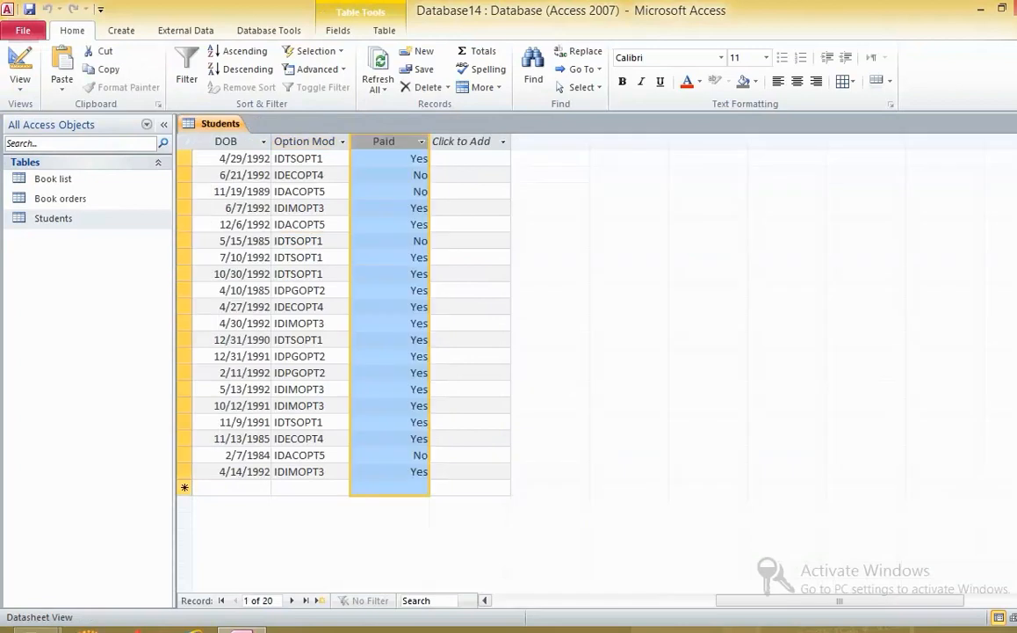
click(1016, 124)
Open the Relationships window and add the Book list, Book orders and Students tables to it.
click(198, 33)
click(266, 31)
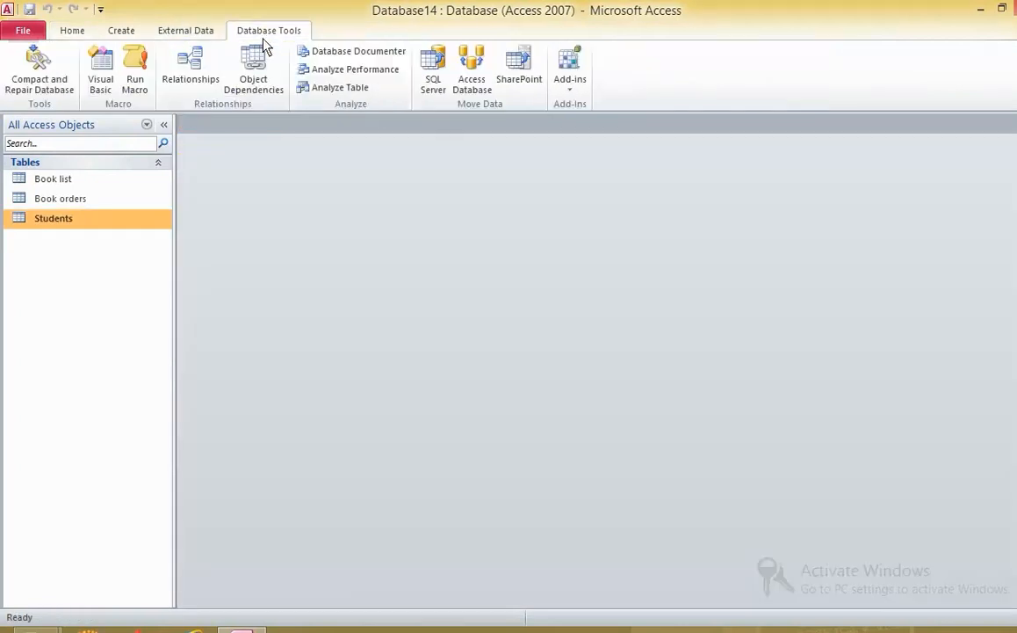
click(195, 63)
shift+click(419, 179)
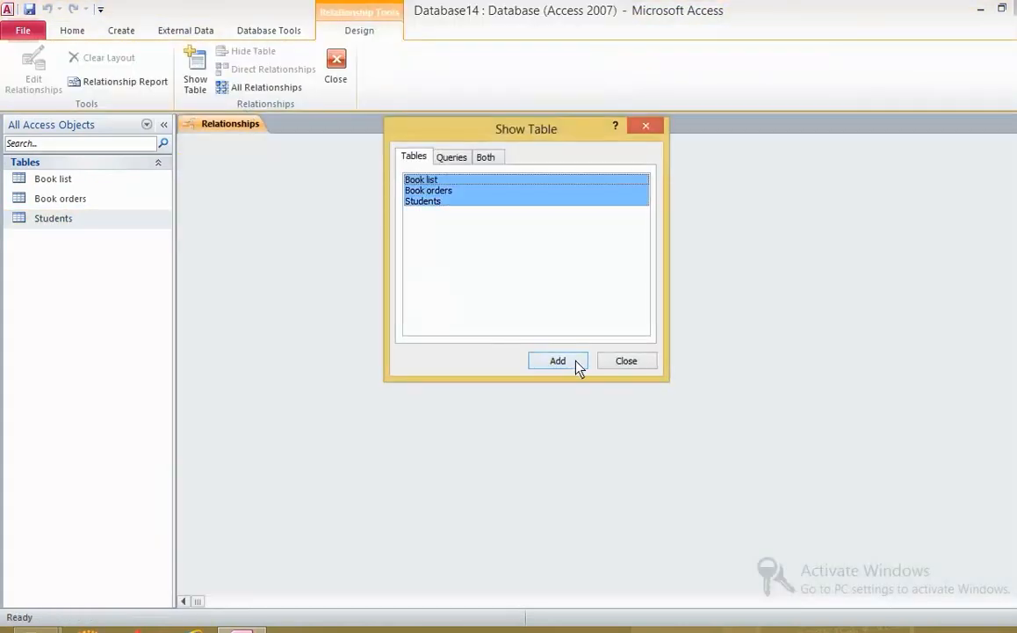
click(573, 360)
click(623, 361)
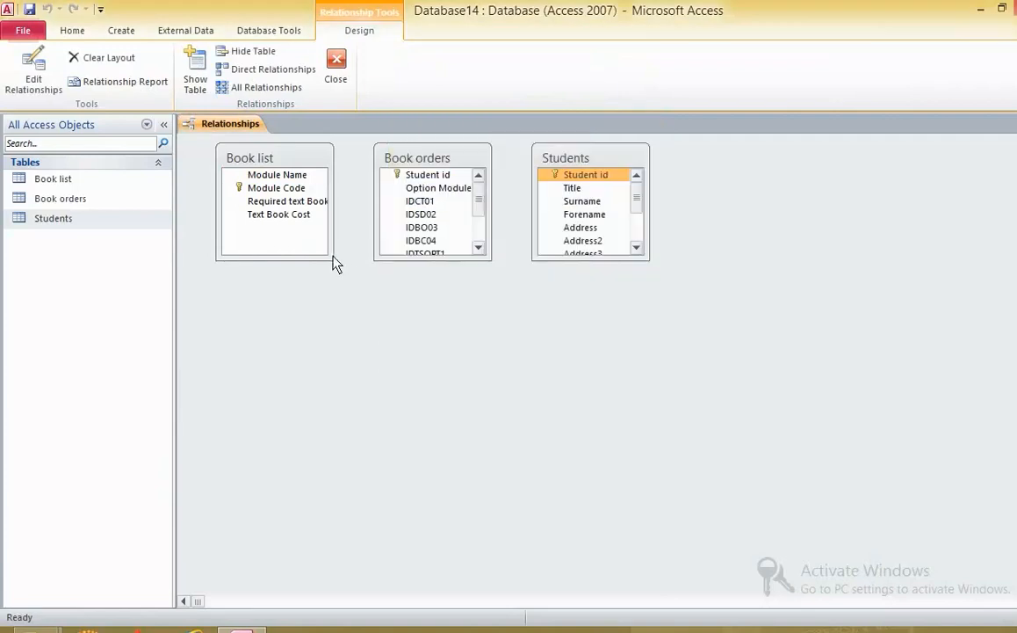
Enlarge the three table boxes in the relationships layout to show all their fields, moving Students clear of Book orders.
drag(333, 259, 386, 347)
drag(491, 260, 580, 375)
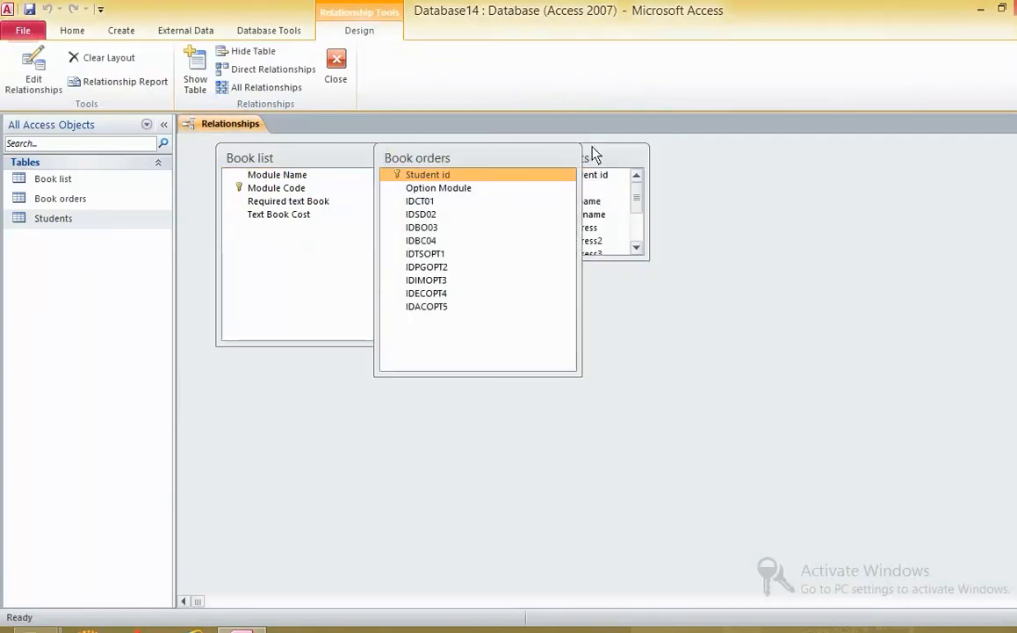
drag(588, 149, 674, 156)
drag(729, 274, 824, 383)
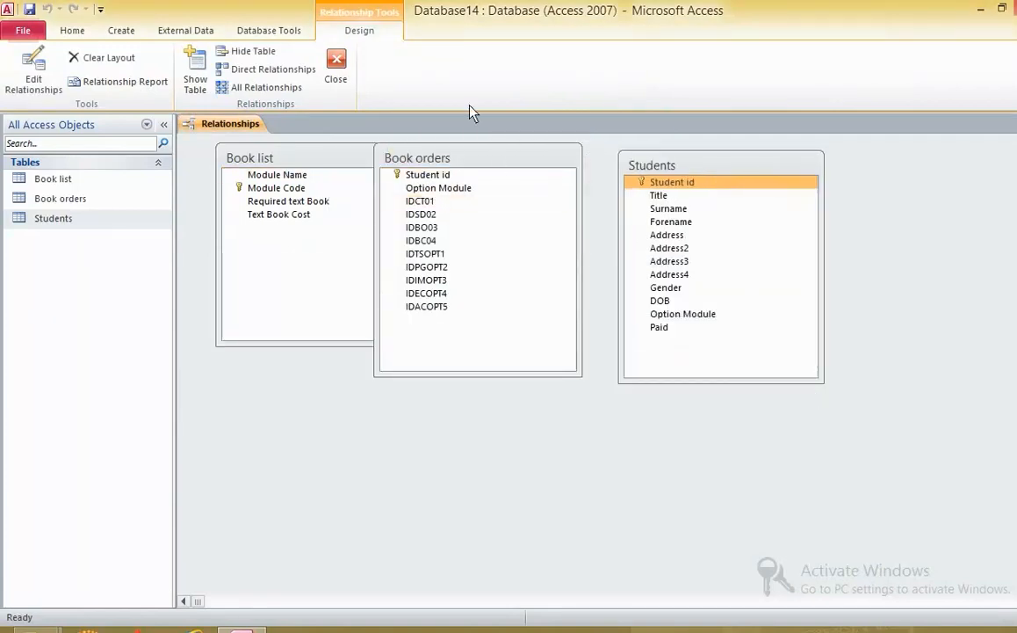
Relate Module Code in Book list to Option Module in Book orders, and space out the Book orders and Students boxes.
drag(473, 150, 294, 190)
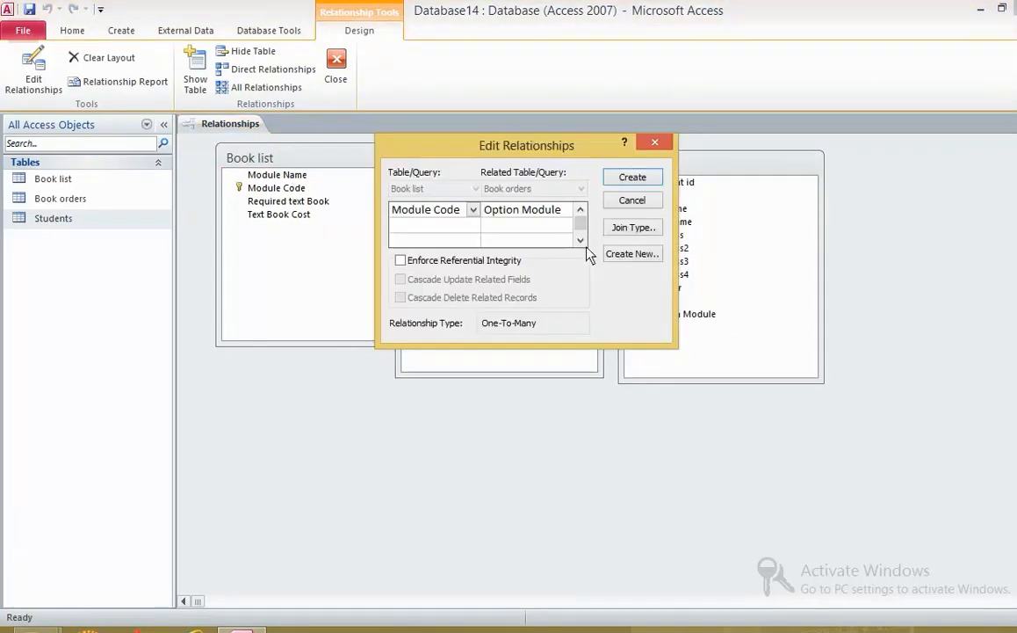
click(633, 175)
drag(492, 160, 632, 427)
drag(675, 166, 780, 166)
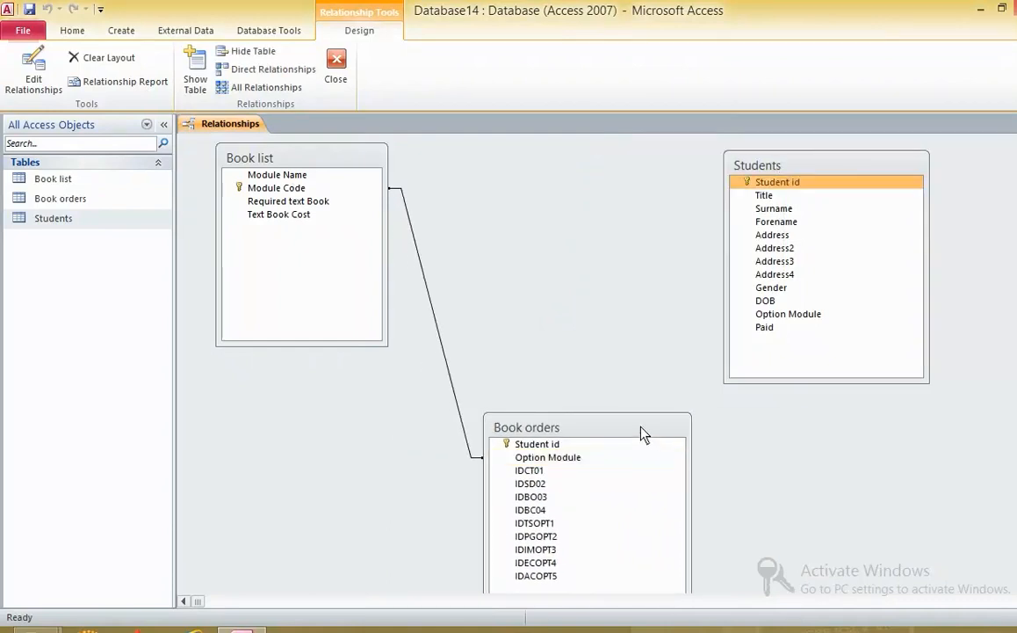
drag(642, 434, 651, 388)
Create a relationship between Option Module in Students and Module Code in Book list.
click(775, 314)
drag(280, 185, 282, 187)
click(631, 173)
Reposition the Book orders box, then close the Relationships window and save its layout changes.
drag(622, 377, 579, 336)
click(335, 65)
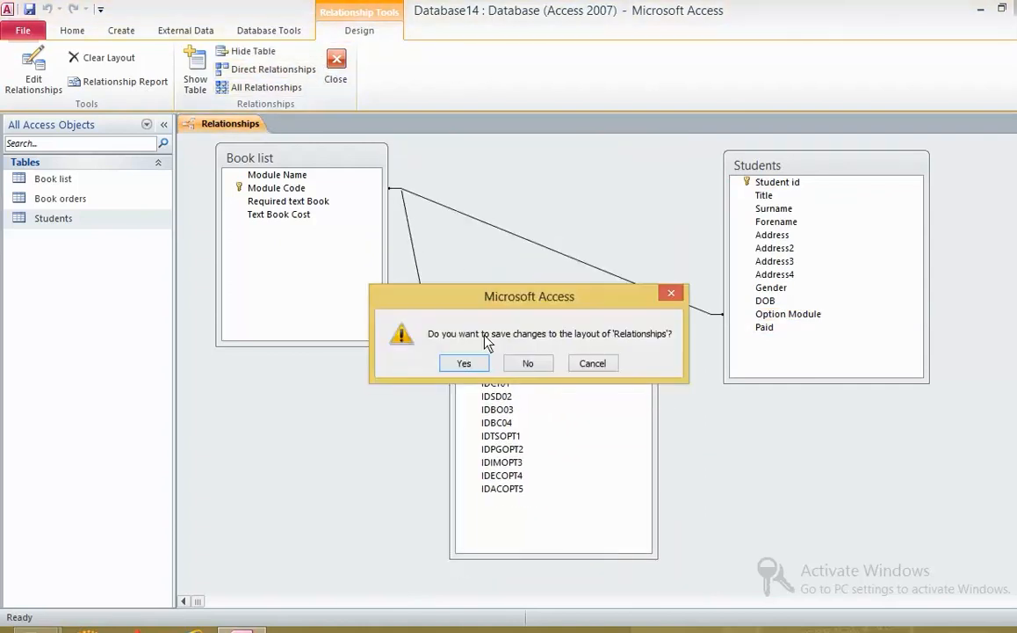
click(464, 363)
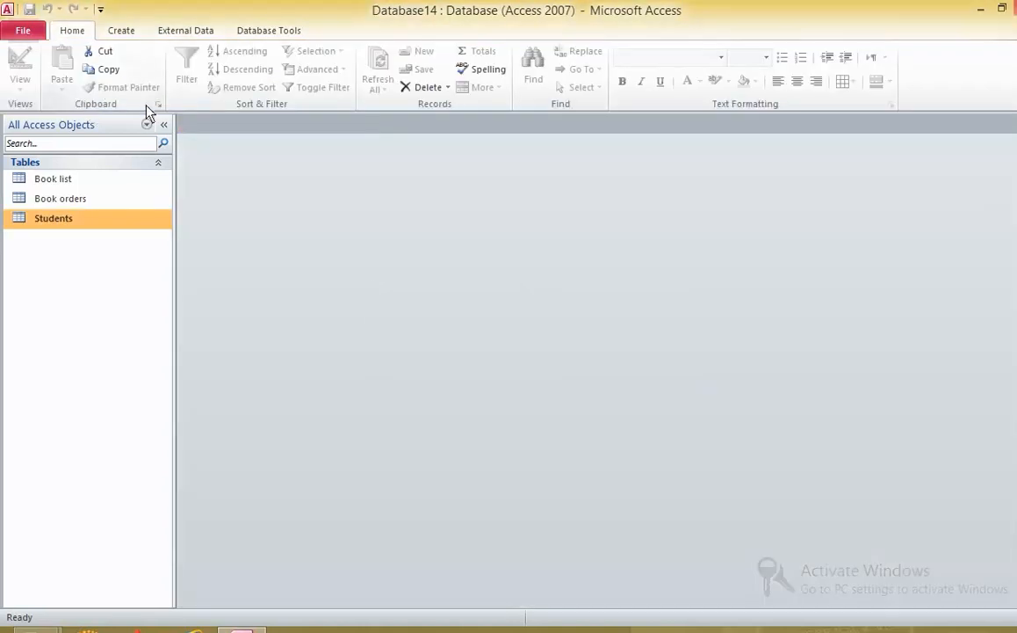
Switch to the exam paper and read task 1 for the label selection criteria, required fields, main document and save requirements.
key(alt+Tab)
scroll(283, 239, down, 3)
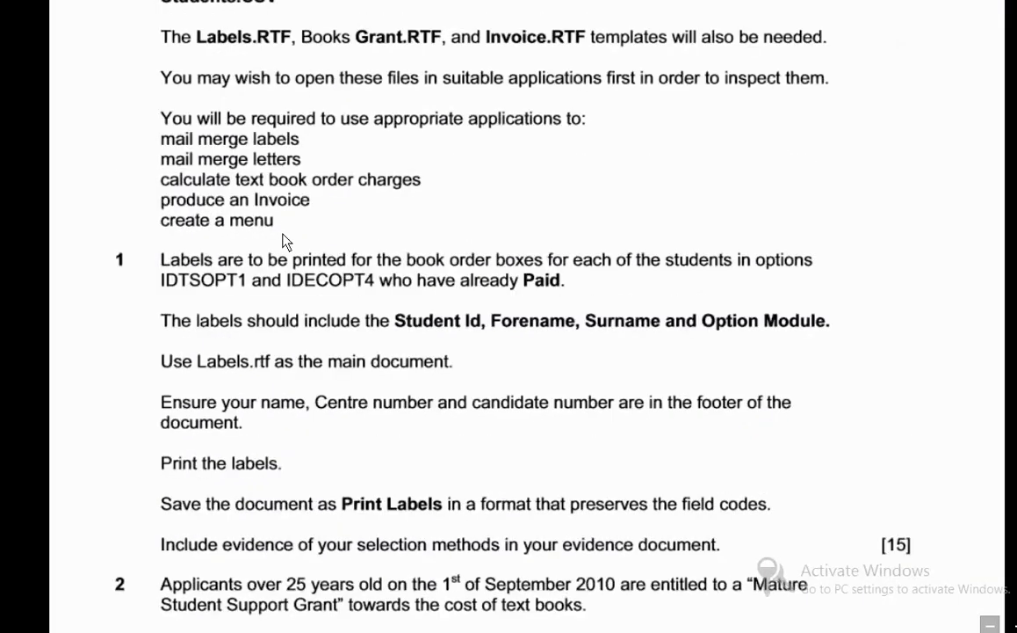
scroll(283, 239, up, 2)
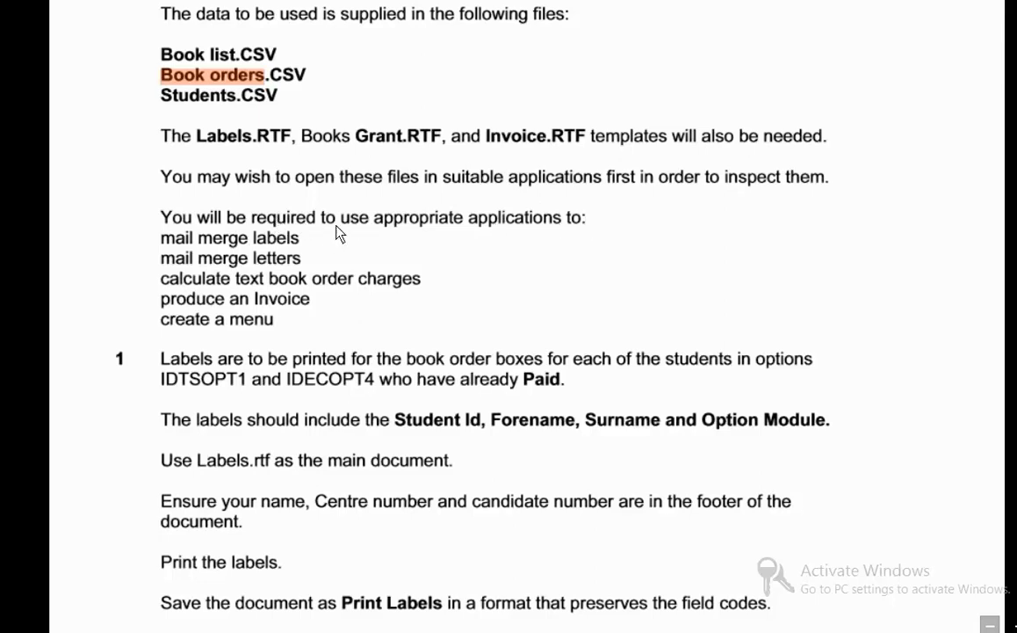
scroll(543, 231, down, 3)
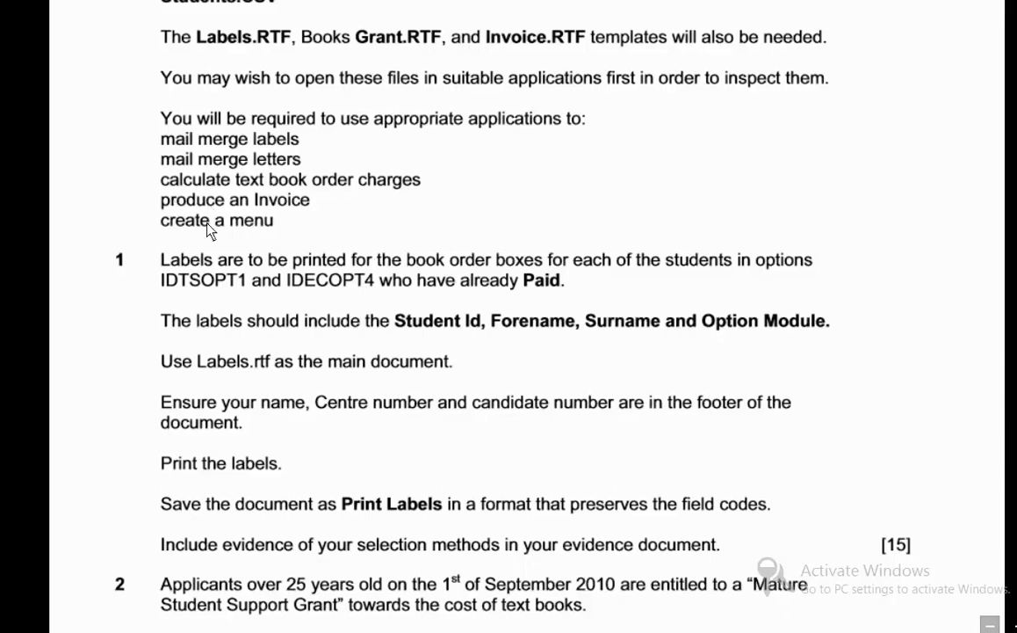
scroll(218, 234, down, 3)
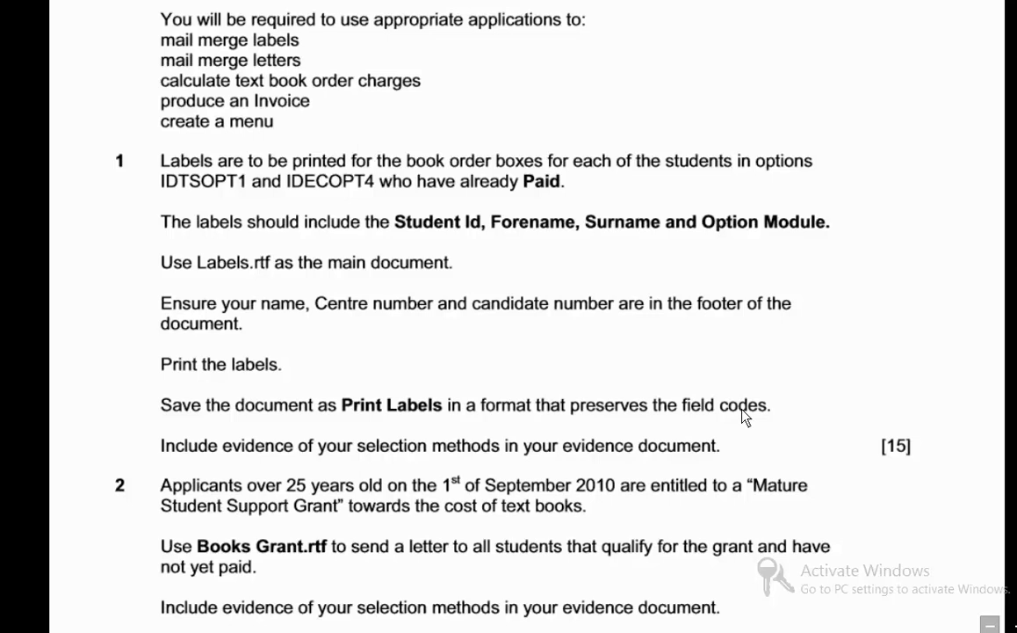
drag(198, 263, 271, 263)
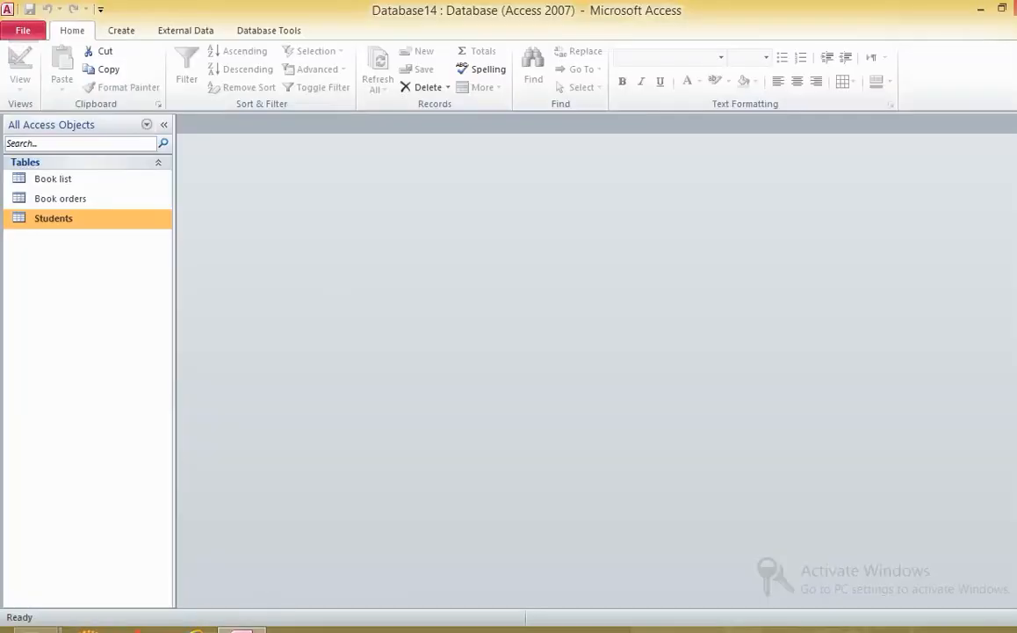
Open the labels rich text file from the 9713 Paper 04 June 10 folder in Word.
mouse_move(198, 627)
click(96, 573)
click(197, 627)
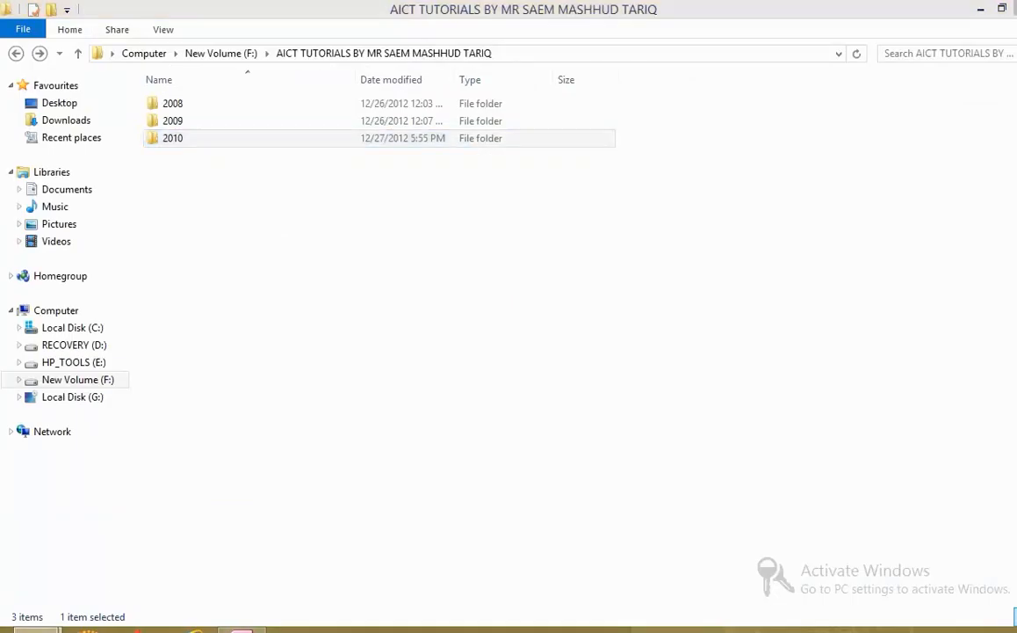
click(233, 549)
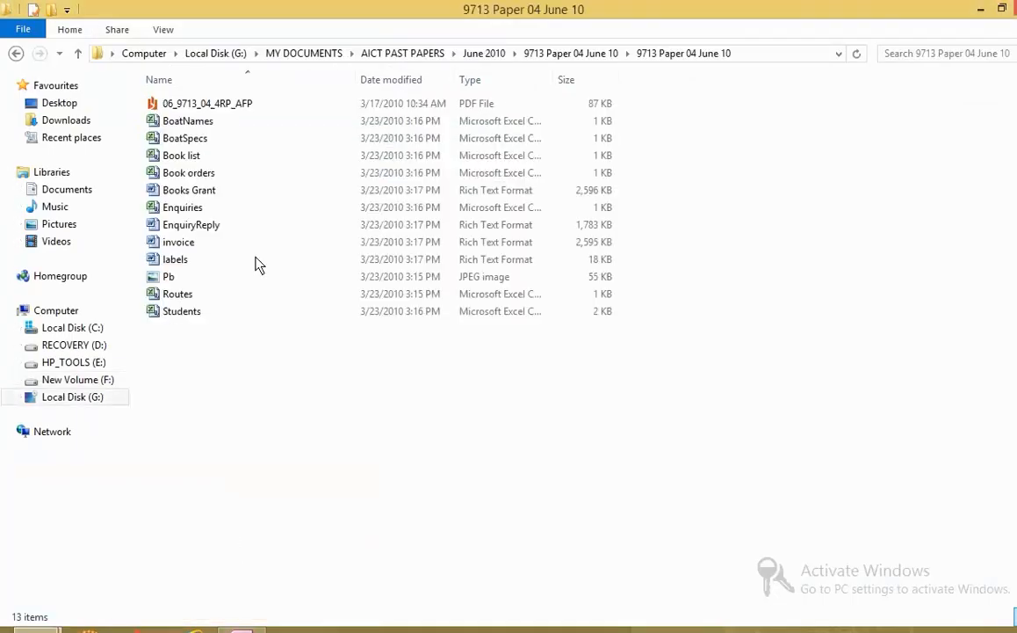
double_click(217, 260)
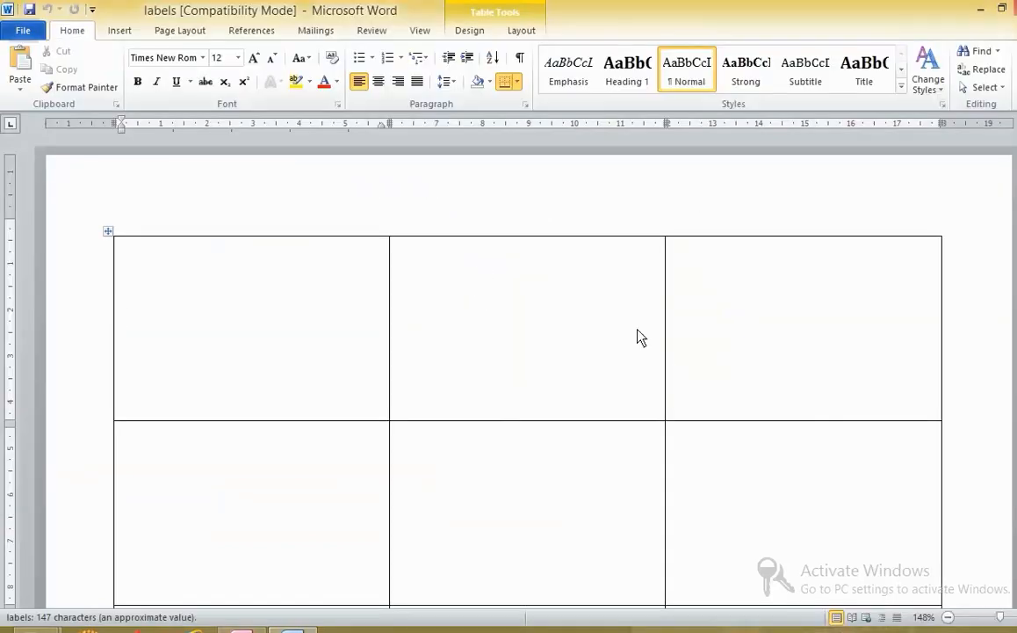
Switch to the exam paper and read which fields task 1 requires on the labels.
click(274, 629)
click(250, 629)
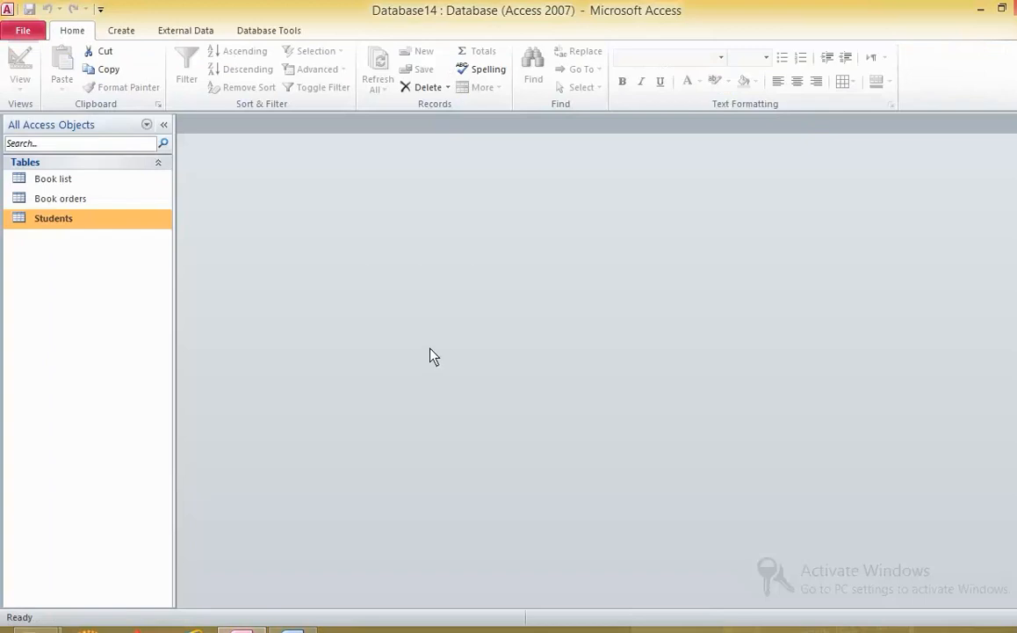
key(alt+Tab)
key(alt+Tab)
key(alt+Tab)
key(alt+Tab)
key(alt+Tab)
key(alt+Tab)
key(alt+Tab)
key(alt+Tab)
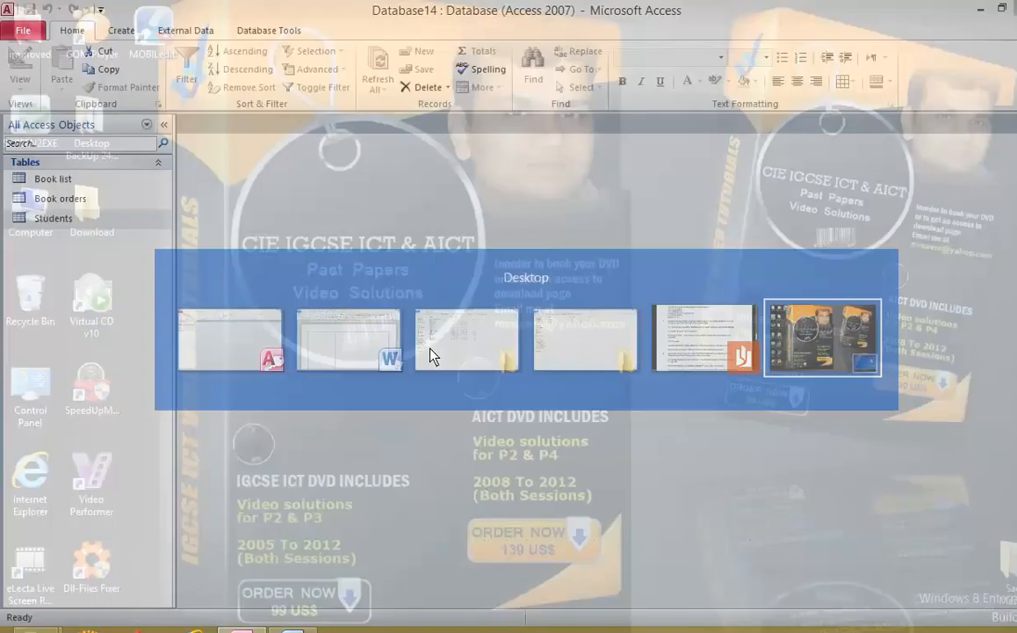
key(alt+Tab)
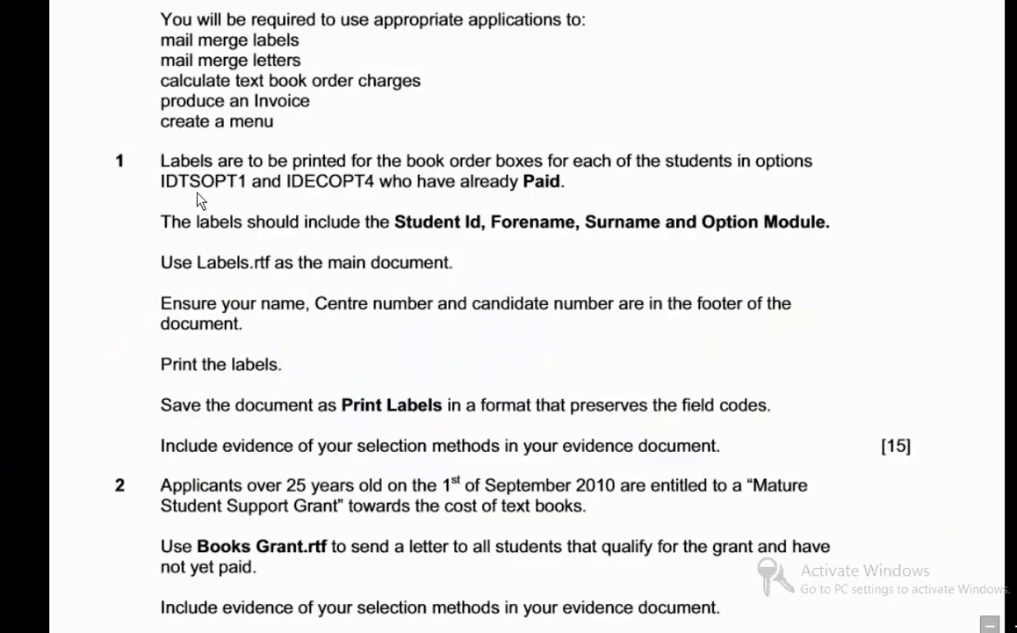
drag(167, 225, 463, 223)
click(463, 223)
Switch to Access and start a new query design containing the Book list, Book orders and Students tables.
key(super+d)
click(261, 629)
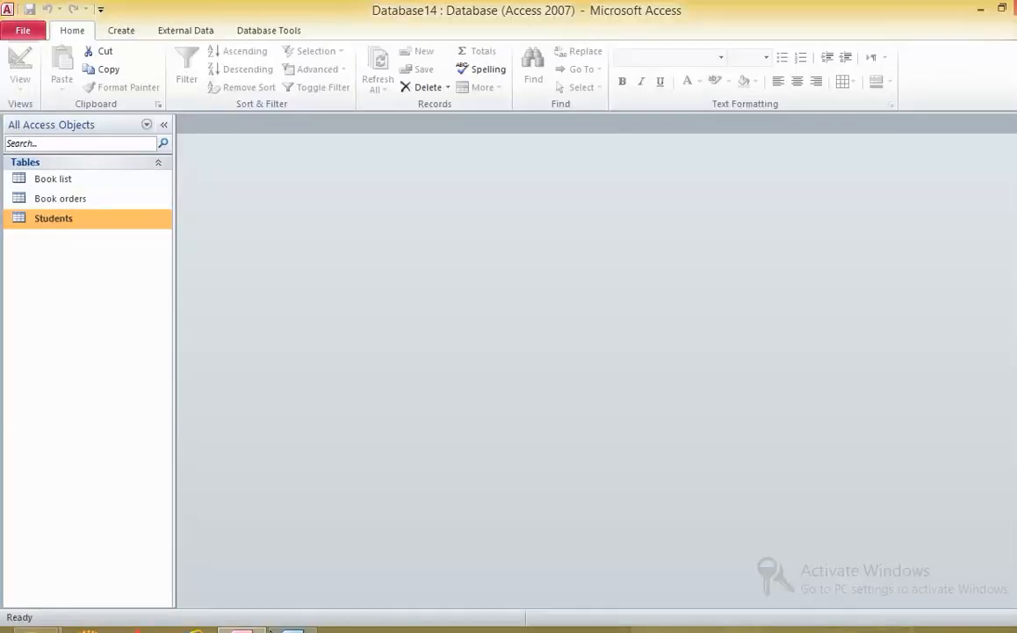
click(122, 30)
click(241, 75)
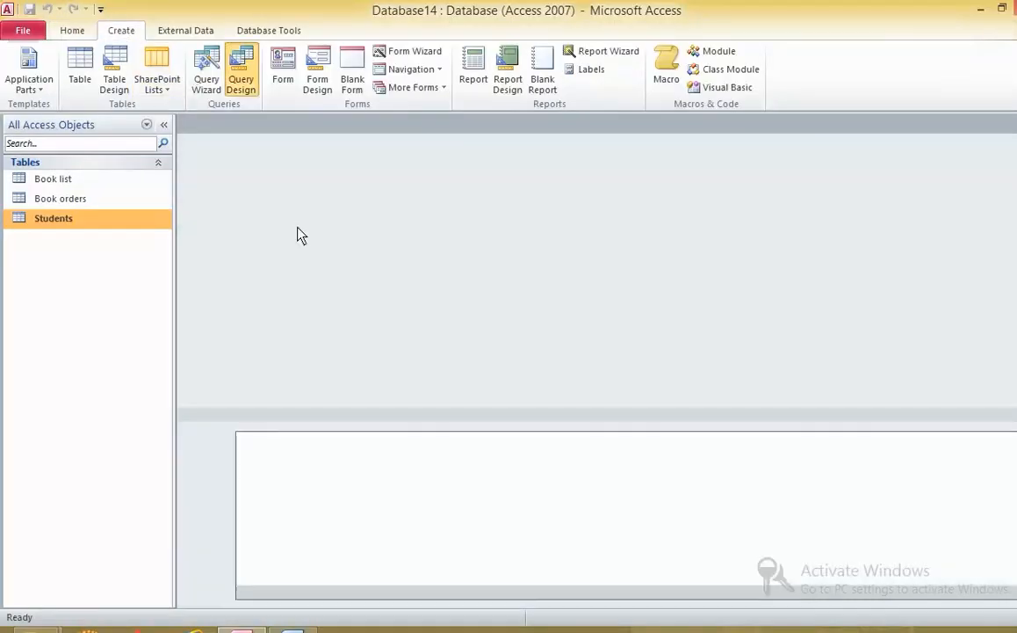
click(558, 608)
click(627, 608)
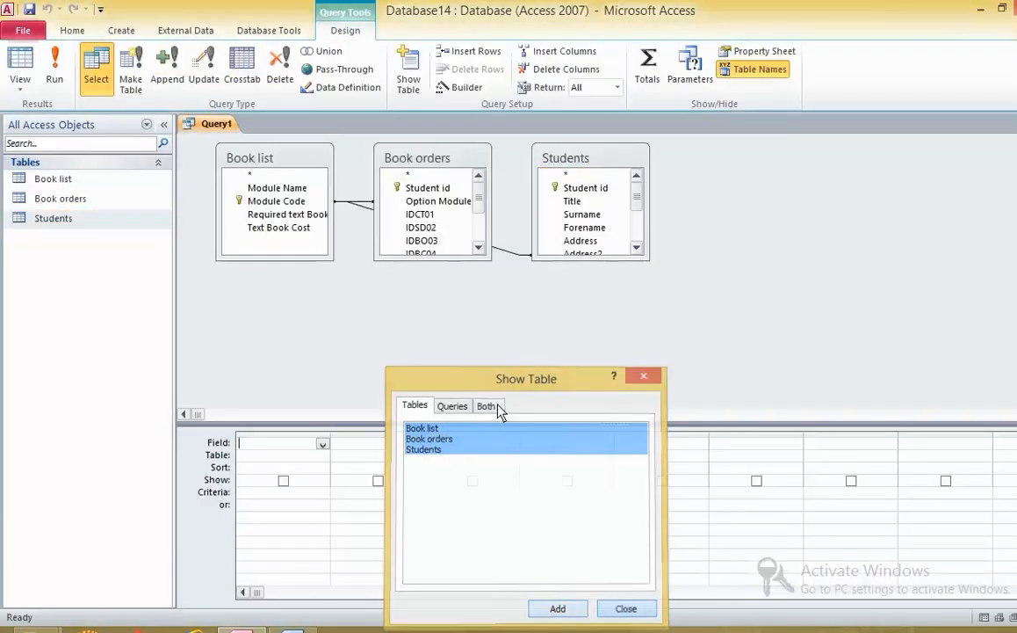
Enlarge the Students and Book orders field lists and add Student id from Book orders to the query.
drag(646, 264, 681, 317)
drag(490, 260, 508, 332)
key(alt+Tab)
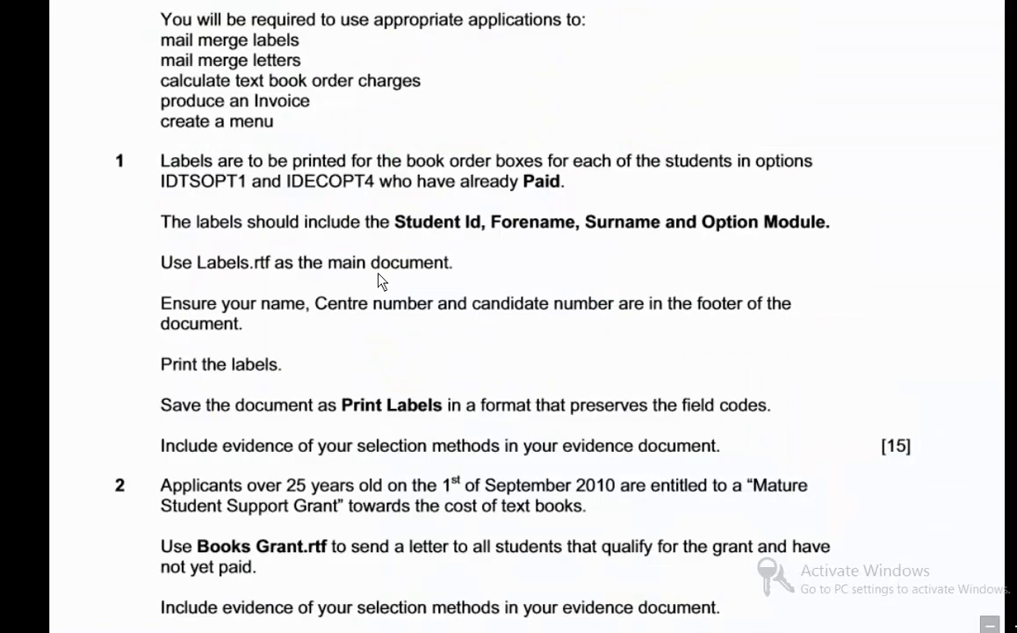
key(alt+Tab)
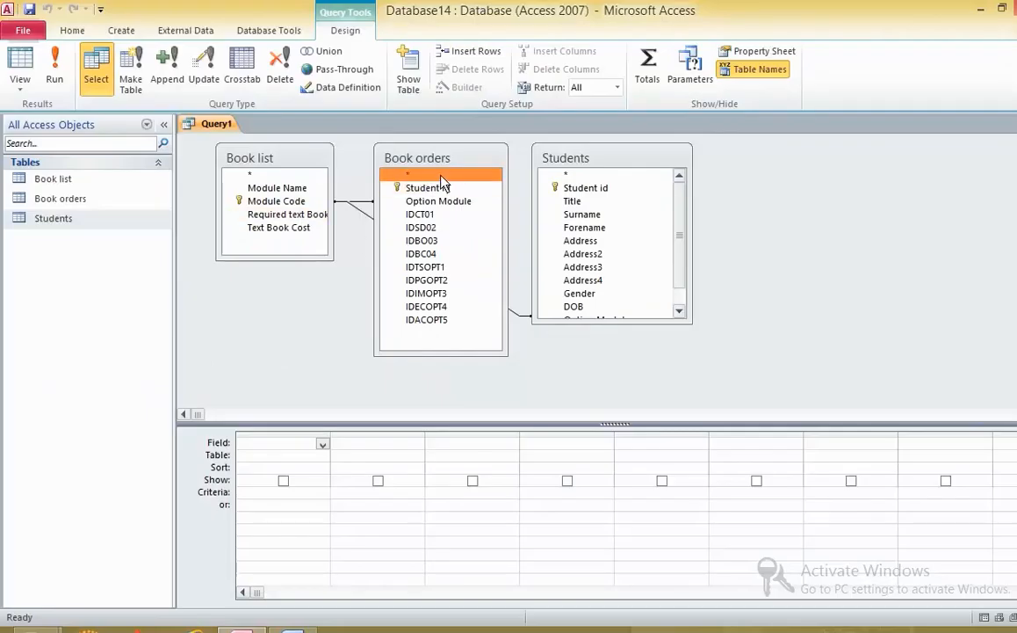
key(alt+Tab)
key(alt+Tab)
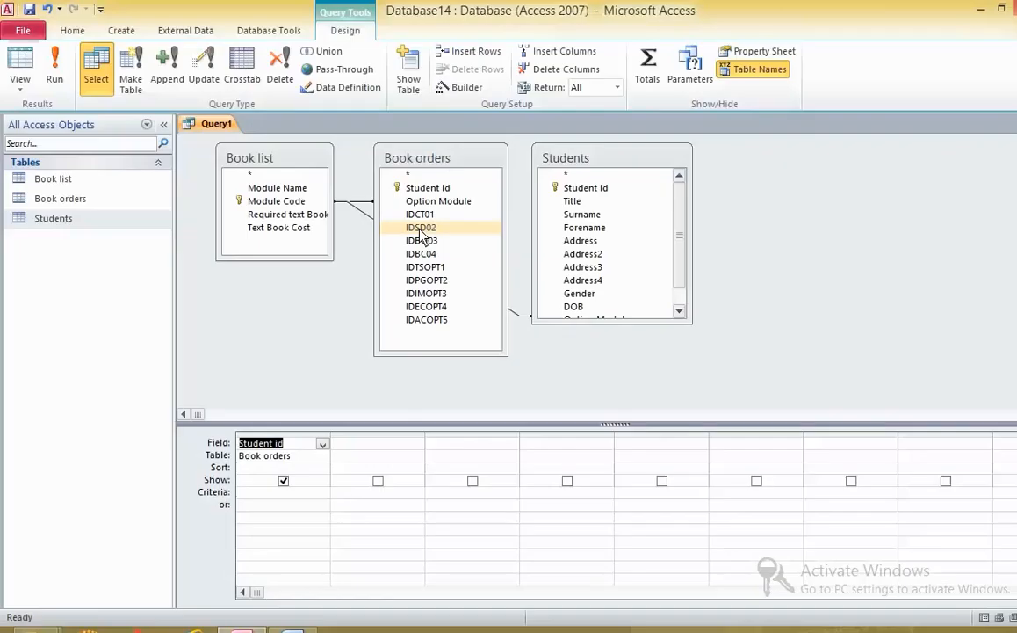
Add Surname and Forename from Students, Option Module from Book orders, and Paid from Students to the query.
double_click(583, 217)
double_click(584, 227)
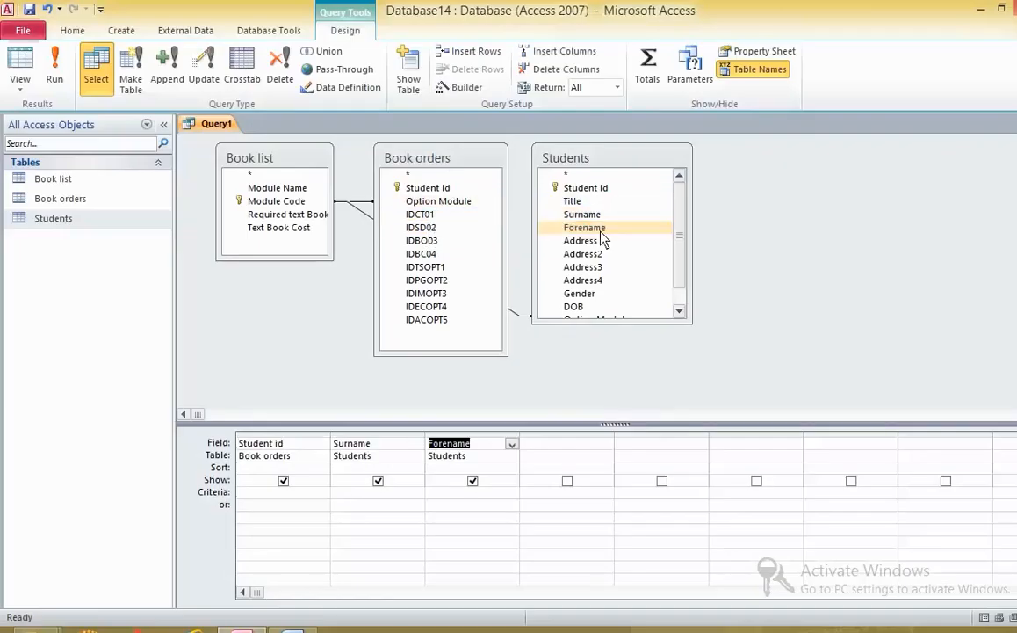
key(alt+Tab)
key(alt+Tab)
double_click(472, 203)
key(alt+Tab)
key(alt+Tab)
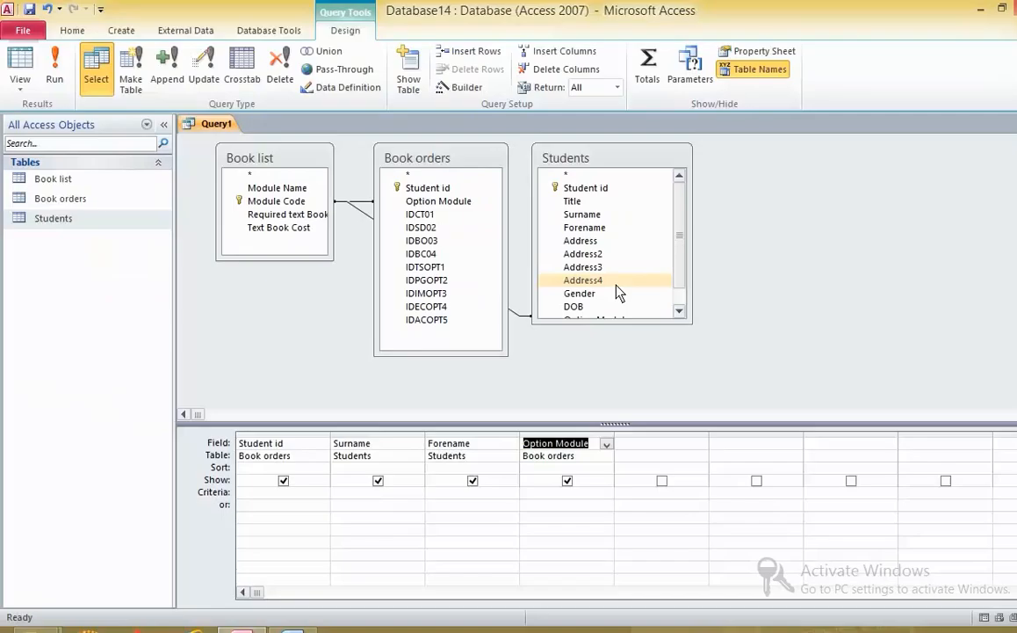
drag(613, 327, 615, 384)
double_click(597, 337)
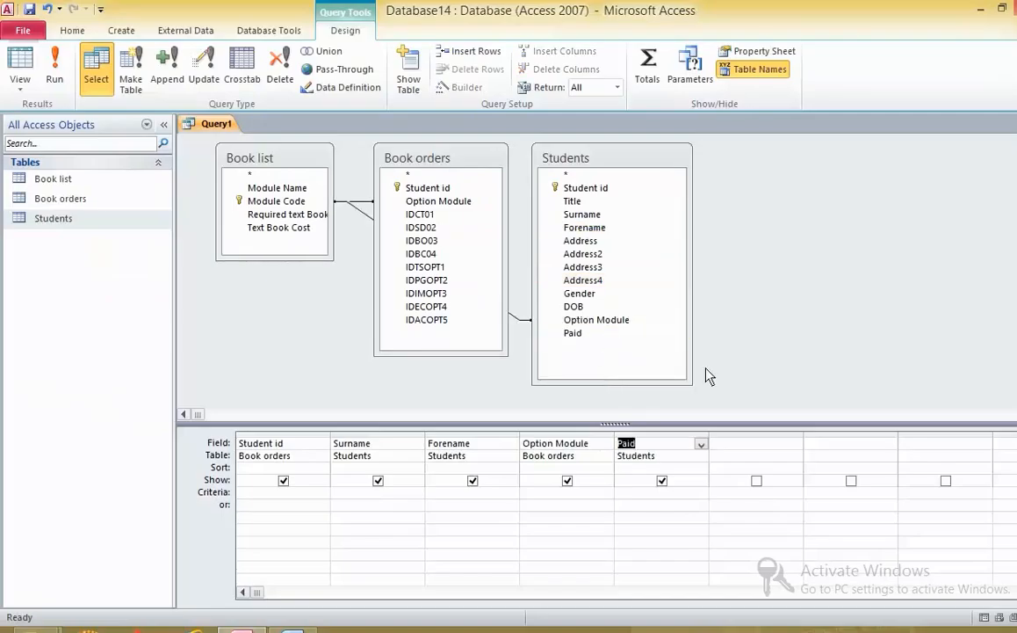
Save the query as Print Labels, copying the name from the exam paper.
key(alt+Tab)
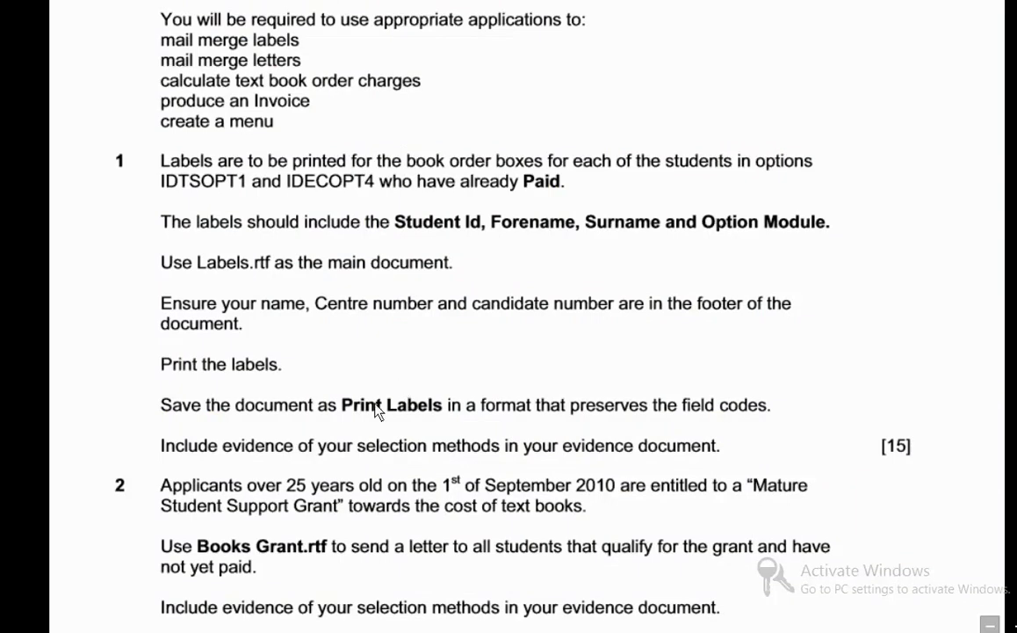
drag(343, 408, 428, 410)
key(ctrl+c)
key(alt+Tab)
click(29, 9)
key(ctrl+v)
click(525, 254)
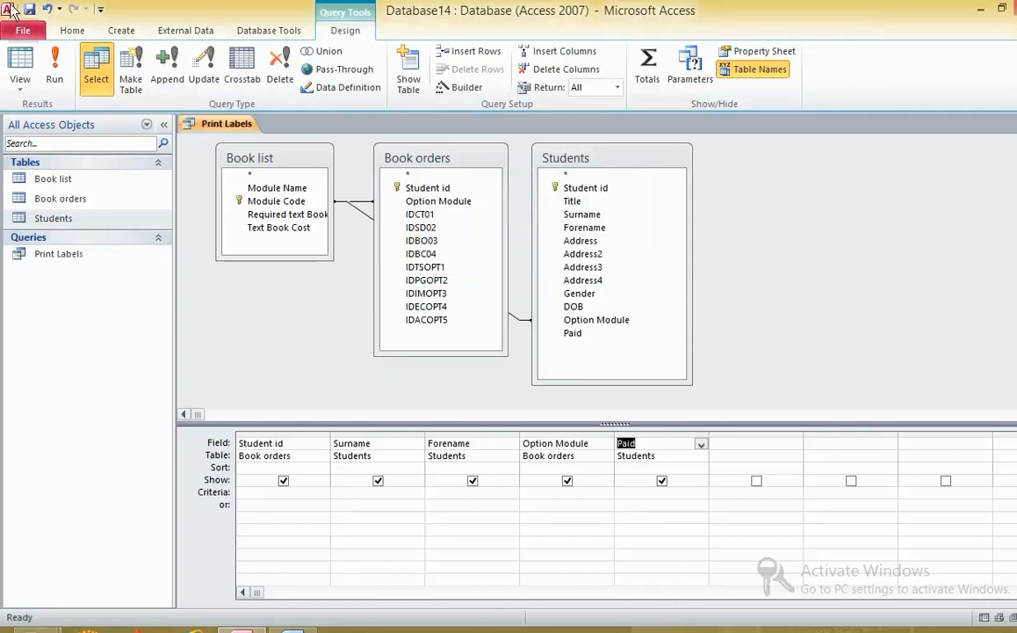
Run the unfiltered query once, then reread the exam paper's wording for the IDTSOPT1 and IDECOPT4 option criteria.
click(55, 69)
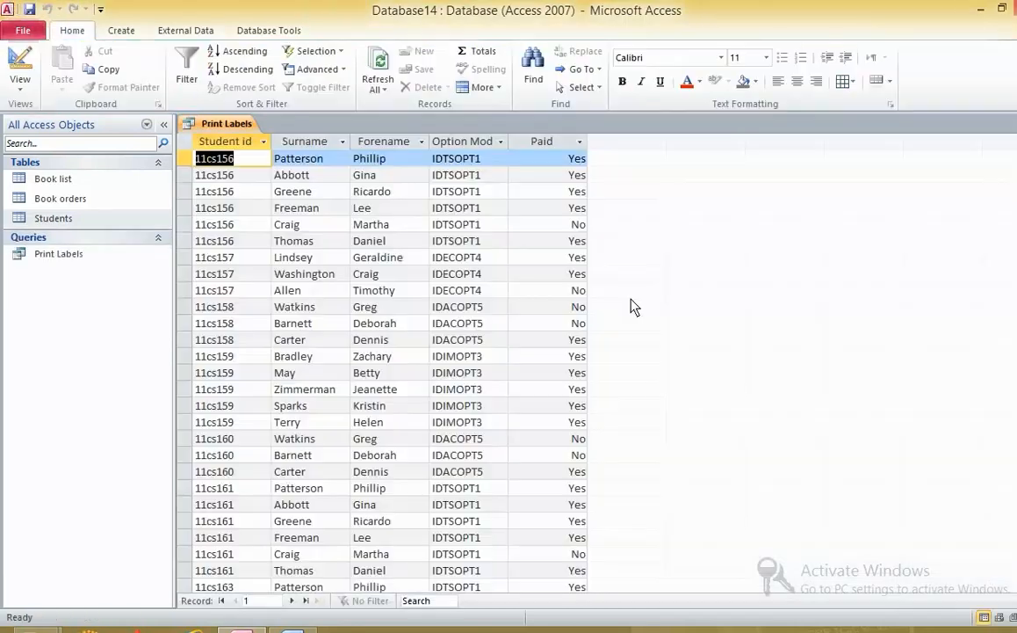
click(20, 97)
key(alt+Tab)
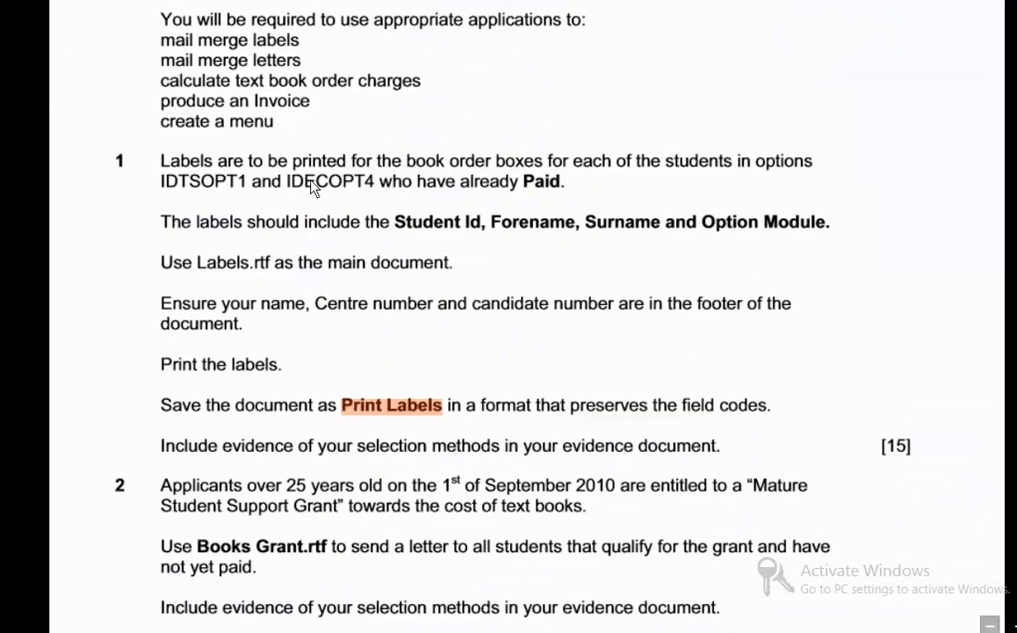
drag(160, 182, 292, 183)
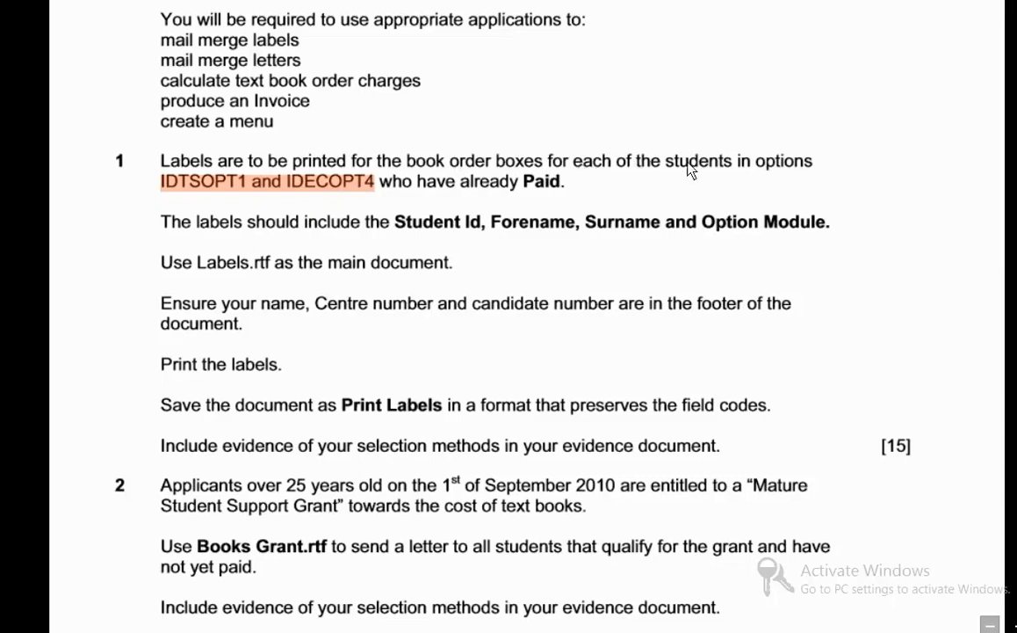
click(275, 193)
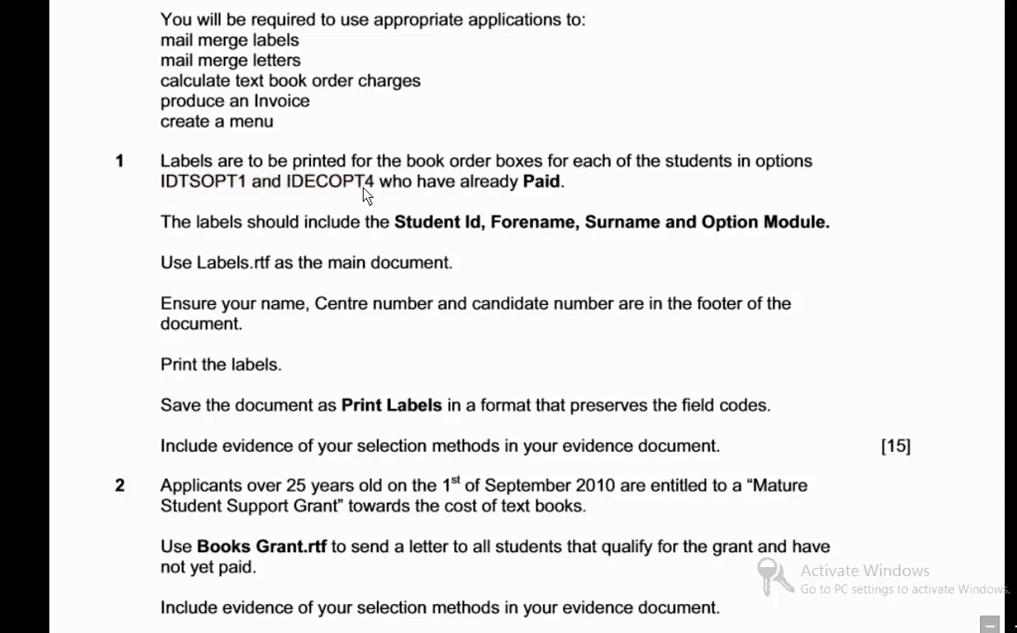
drag(341, 182, 227, 185)
click(225, 187)
double_click(257, 187)
drag(162, 188, 374, 188)
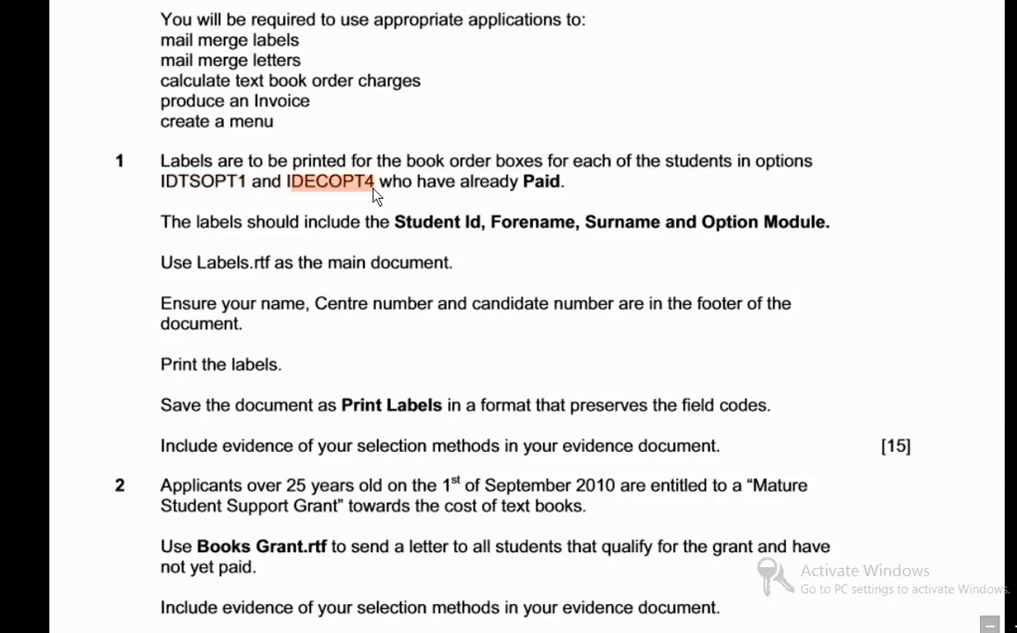
double_click(262, 185)
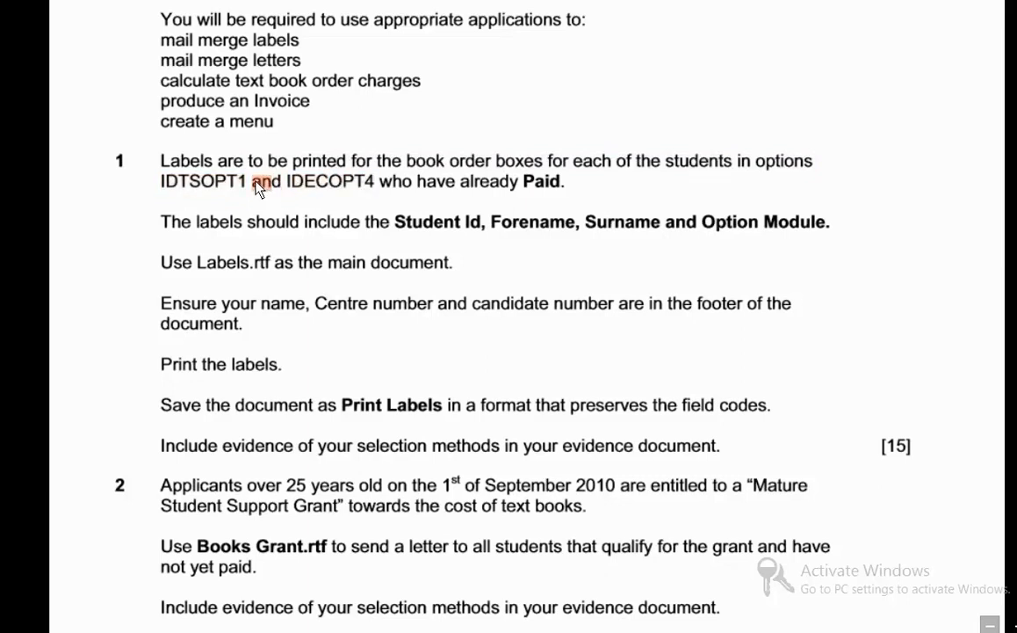
Set the Option Module criteria to IDTSOPT1 Or IDECOPT4, run the query to check the records, and return to its design.
key(alt+Tab)
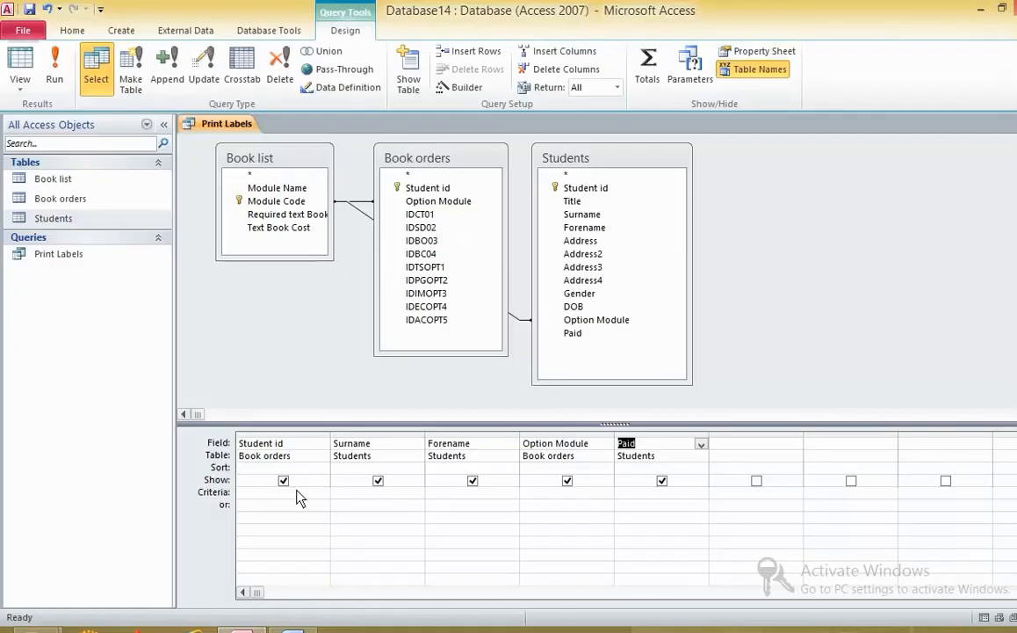
click(533, 494)
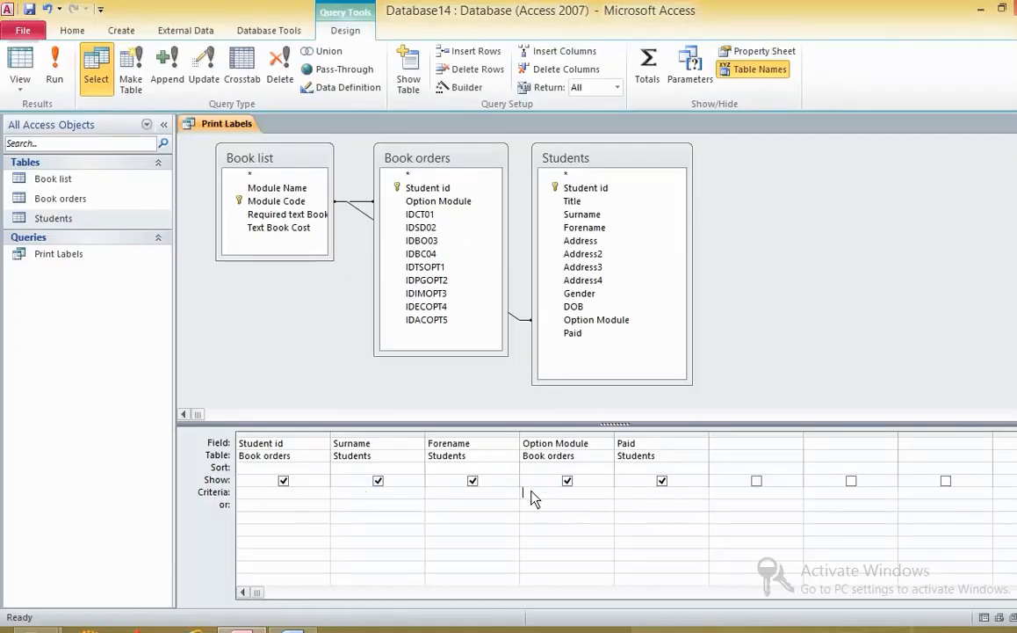
key(BackSpace)
key(BackSpace)
key(BackSpace)
key(BackSpace)
text(or)
click(54, 66)
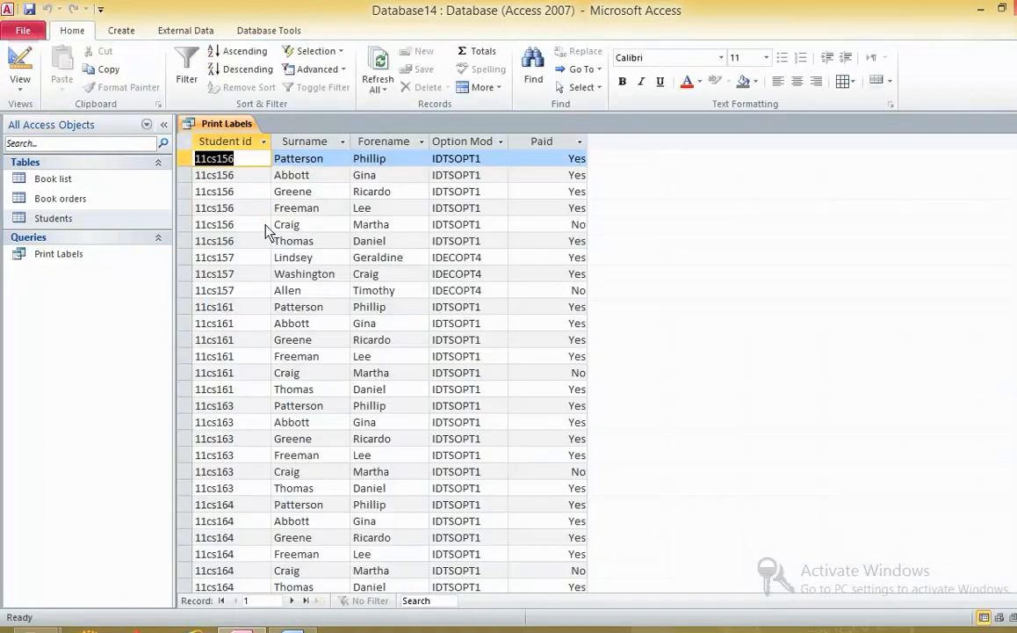
scroll(477, 272, down, 12)
scroll(482, 329, up, 10)
click(21, 92)
click(63, 259)
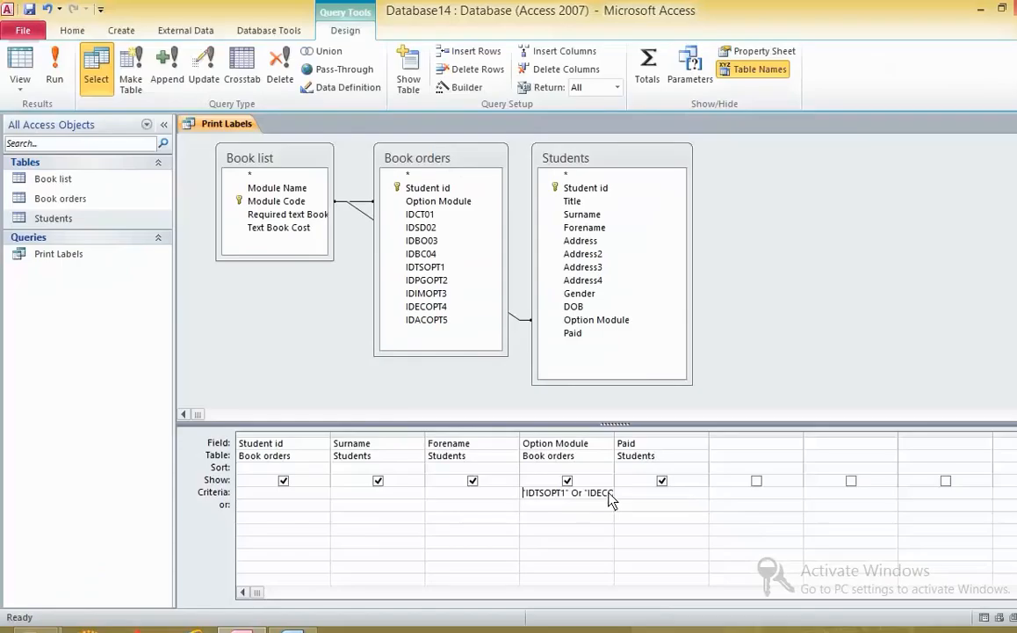
Set the Paid criterion to Yes, run the query, and return to its design.
click(636, 495)
text(Yes)
click(54, 77)
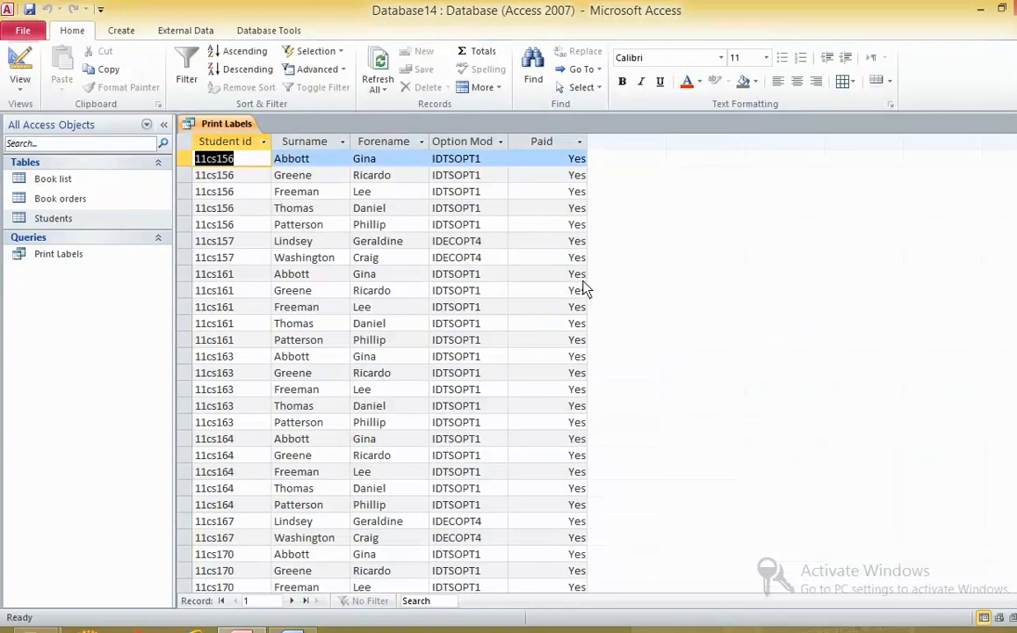
click(32, 91)
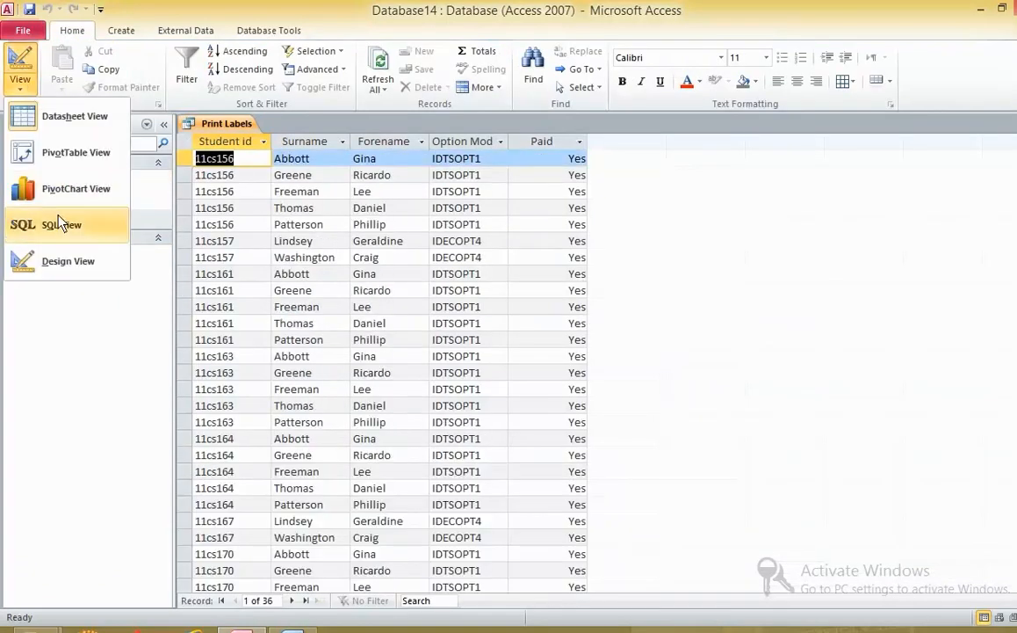
click(68, 261)
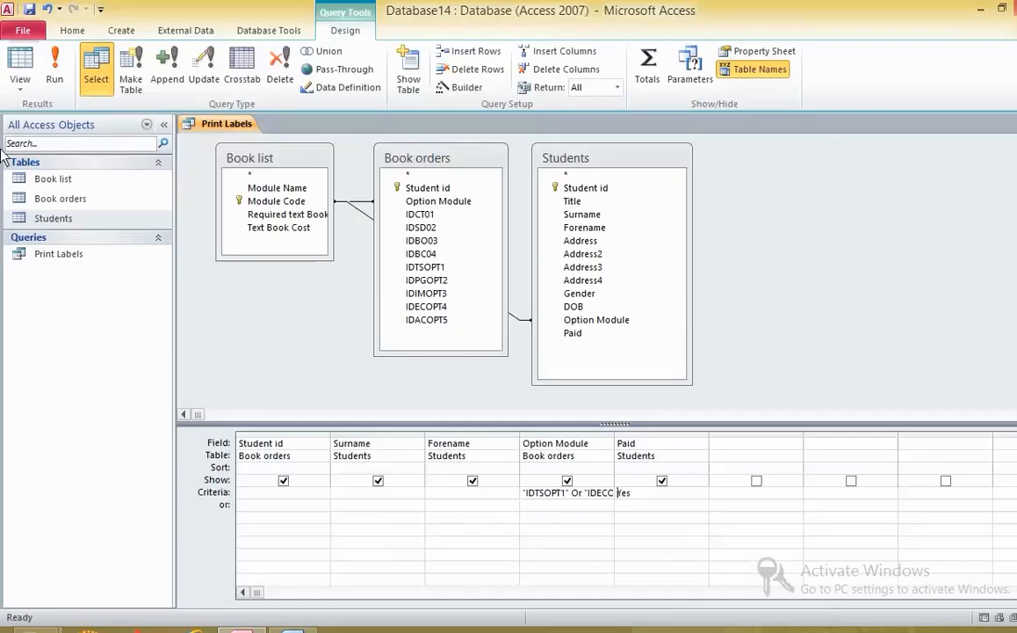
Run the filtered query and look through the whole record list to check the names, option modules and paid values.
click(54, 70)
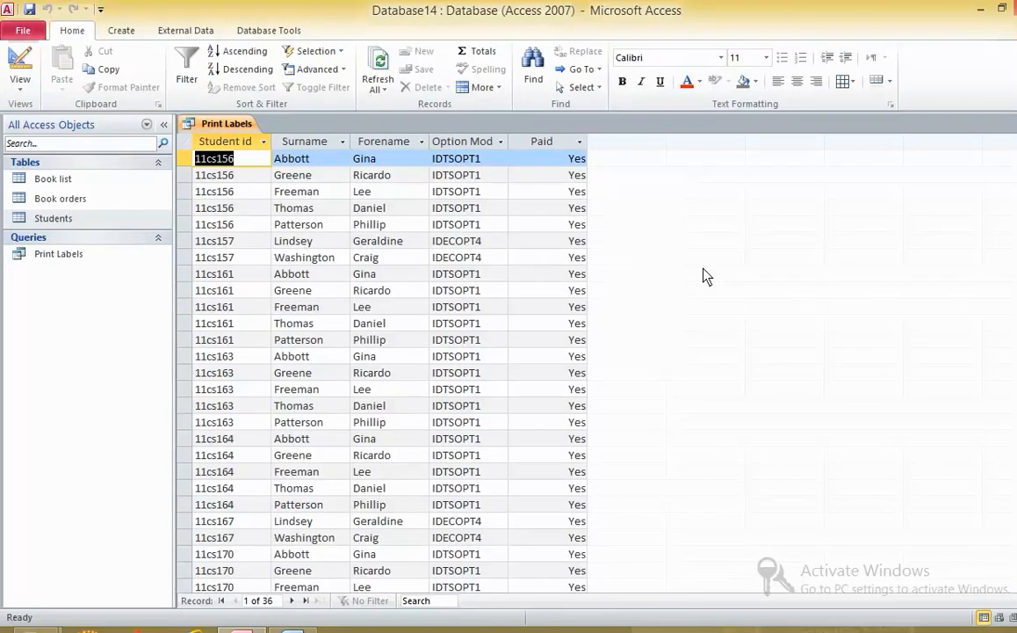
click(333, 509)
click(343, 536)
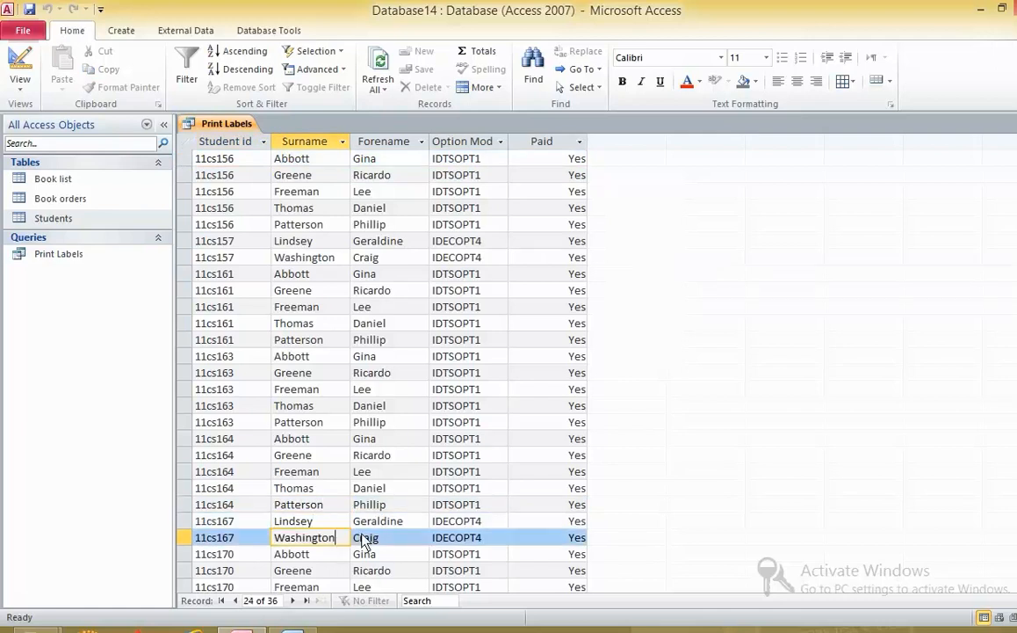
scroll(506, 442, down, 2)
scroll(506, 442, down, 1)
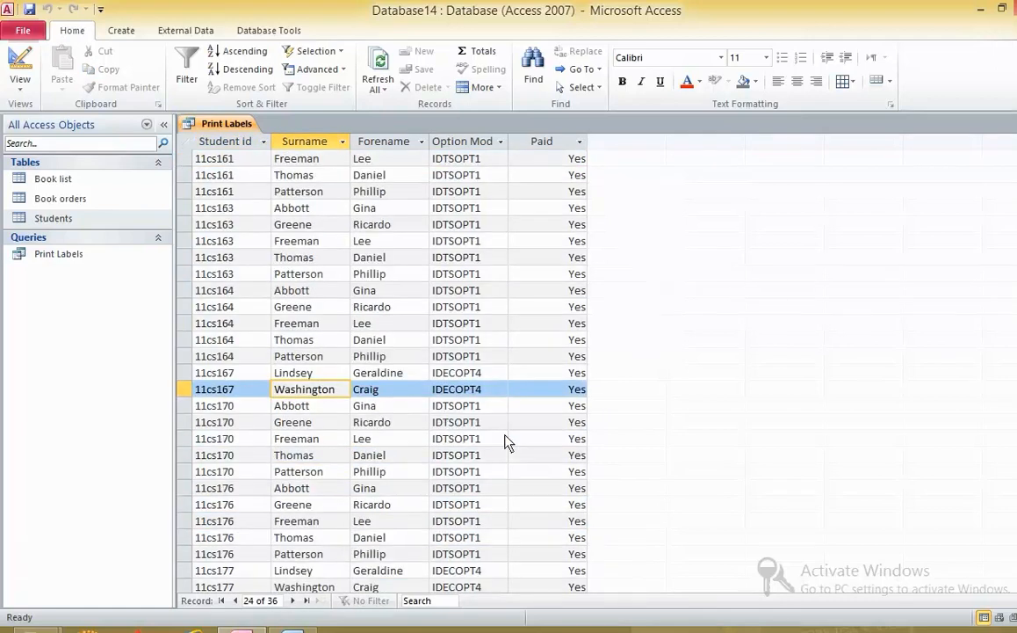
scroll(506, 442, down, 2)
scroll(506, 442, up, 5)
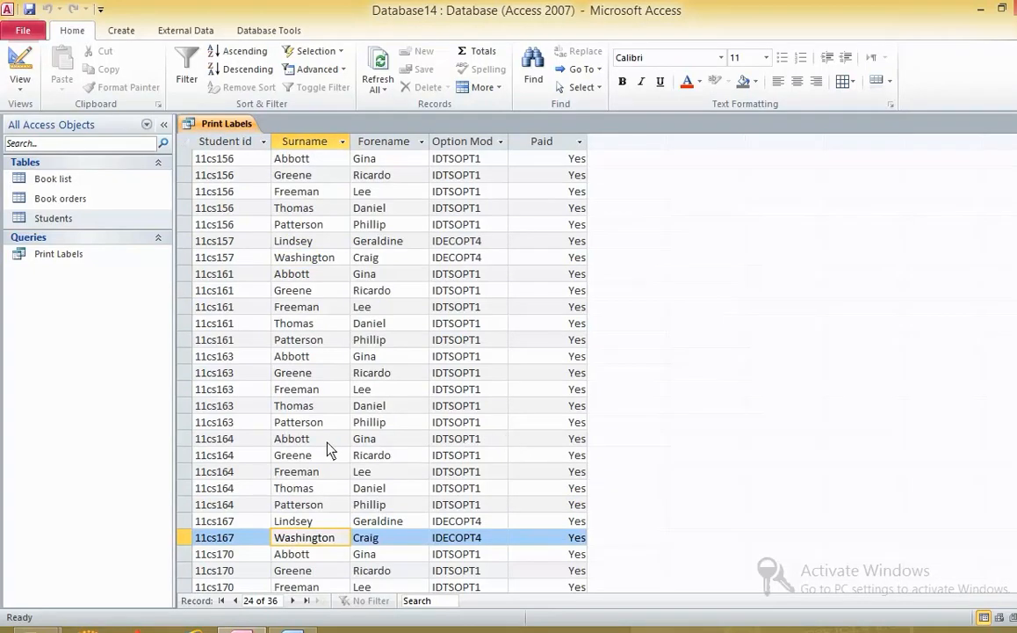
Rerun the Print Labels query and compare the Student id values against the student names in the records.
click(883, 629)
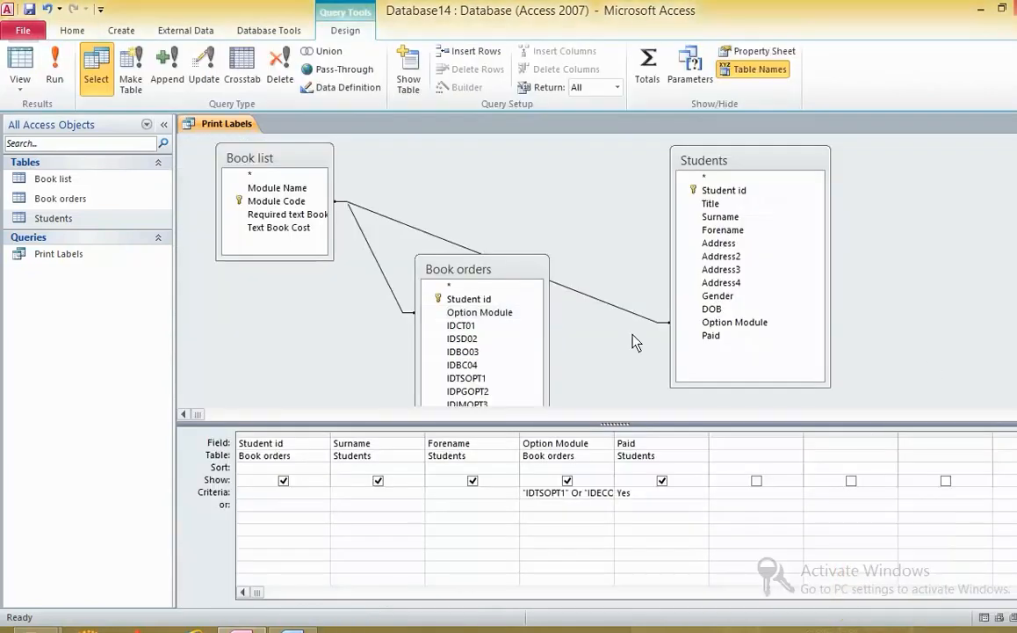
click(54, 68)
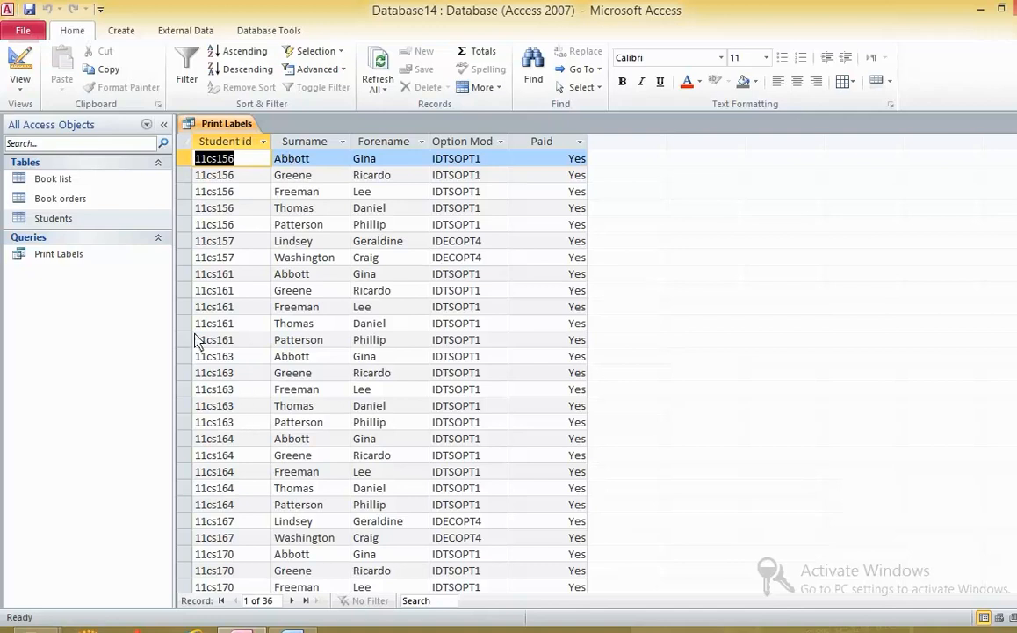
click(184, 162)
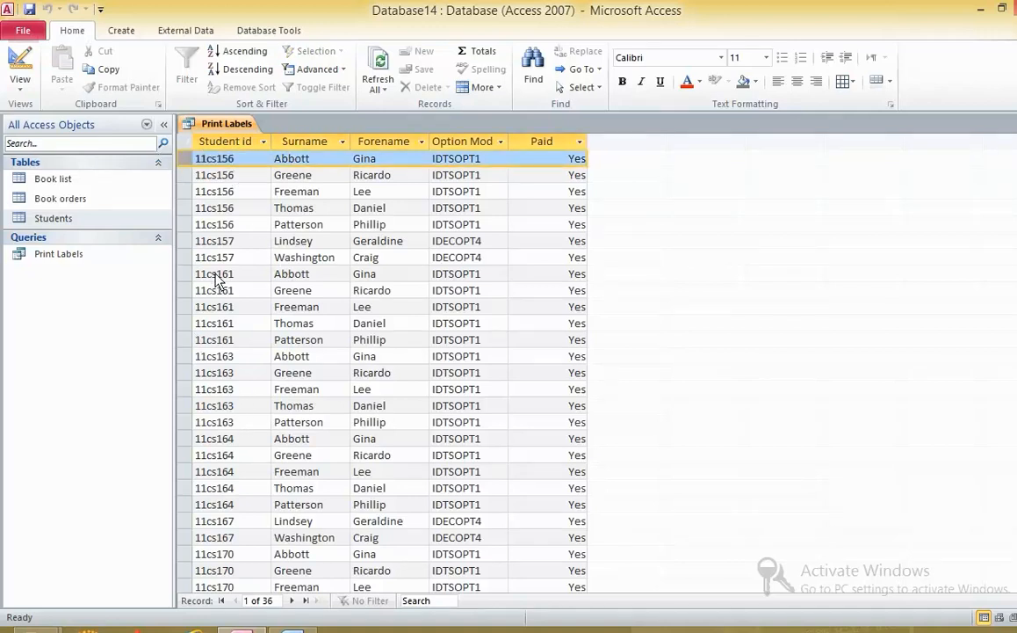
click(307, 273)
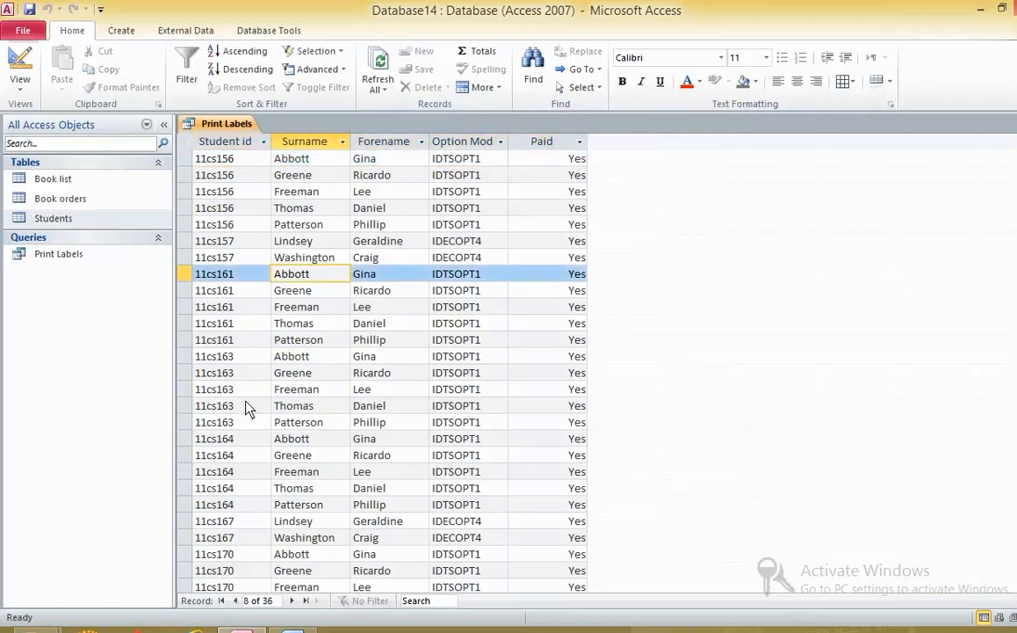
Pick out the repeated surnames in the Print Labels records and examine which Student ids each one is paired with.
drag(281, 391, 431, 402)
click(276, 191)
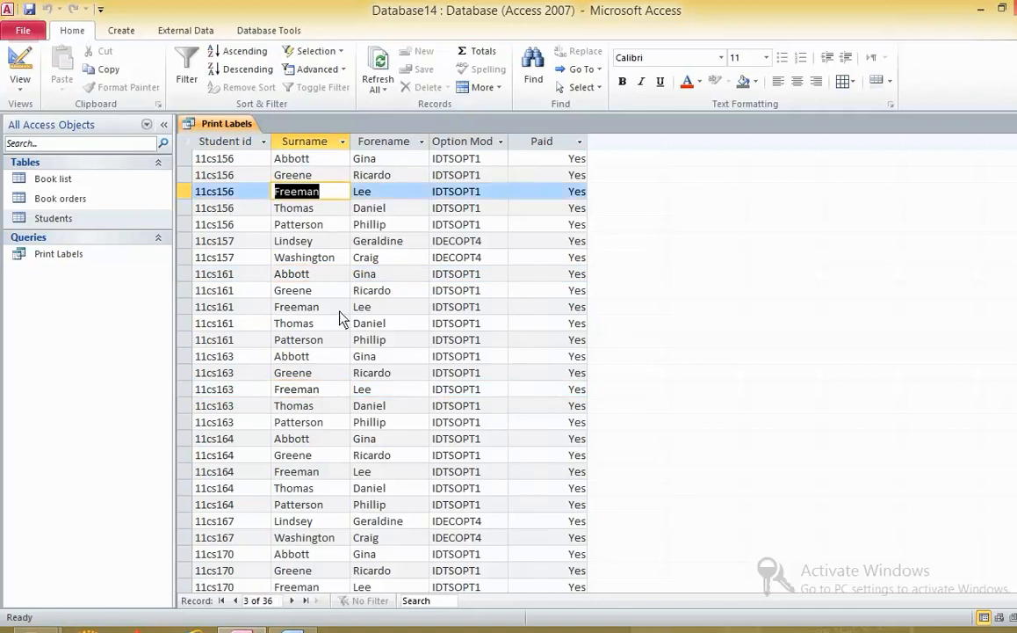
double_click(319, 391)
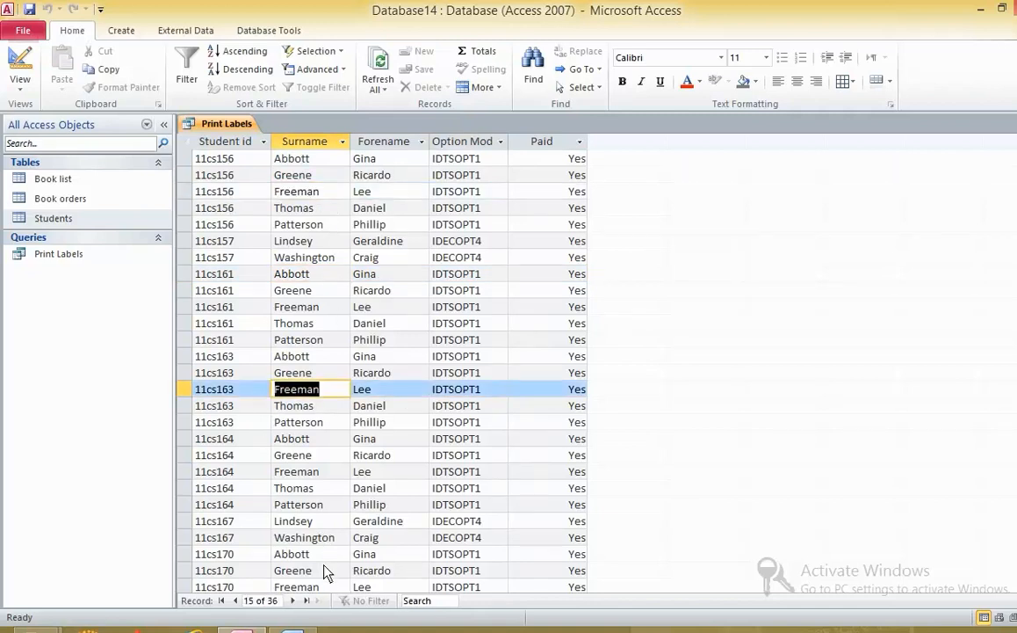
drag(326, 585, 262, 585)
drag(324, 454, 257, 452)
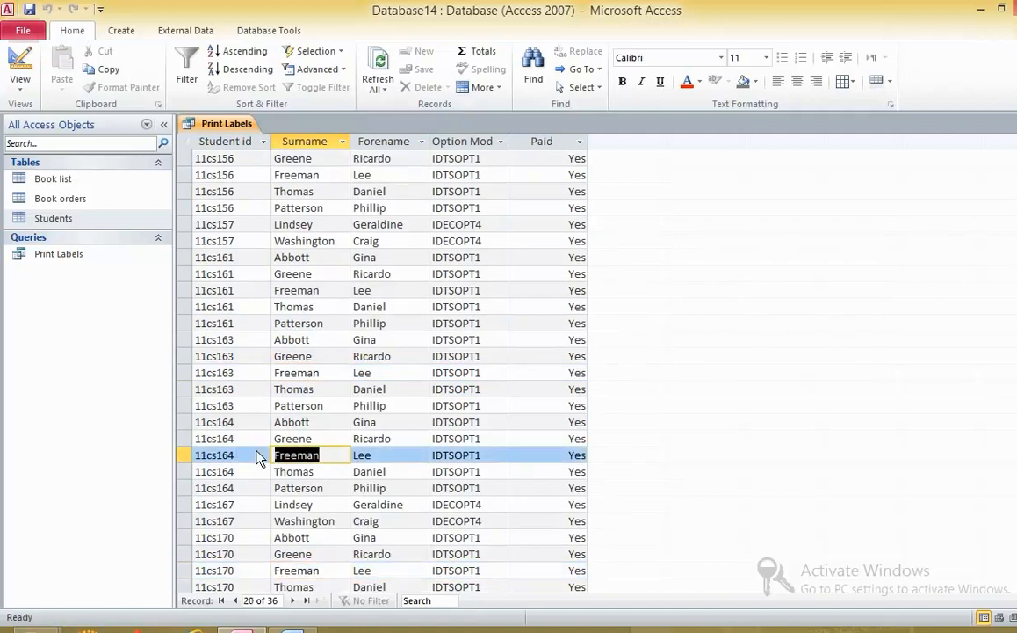
click(317, 175)
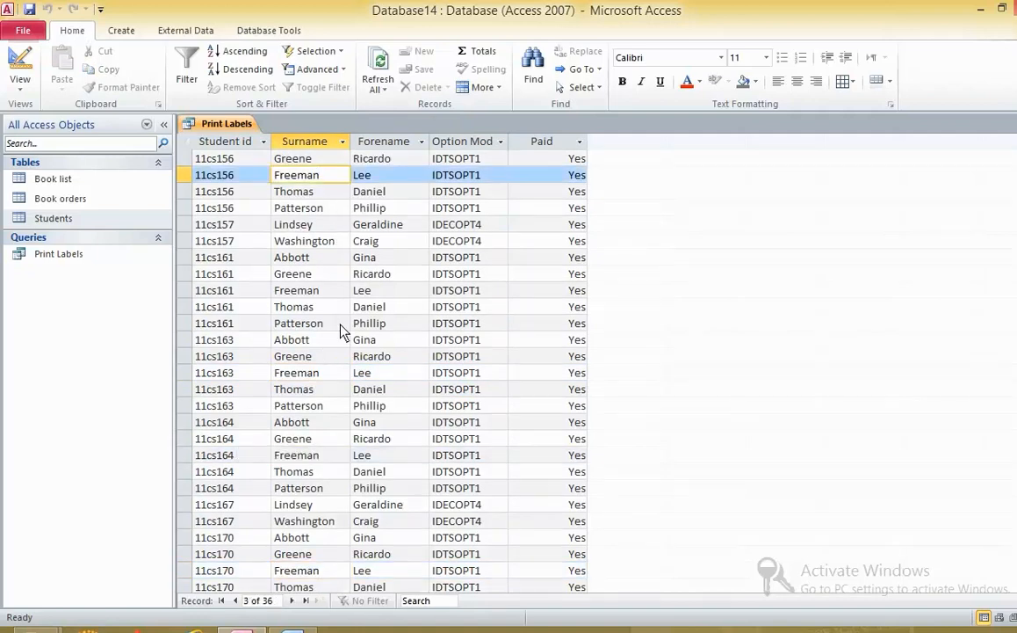
click(327, 246)
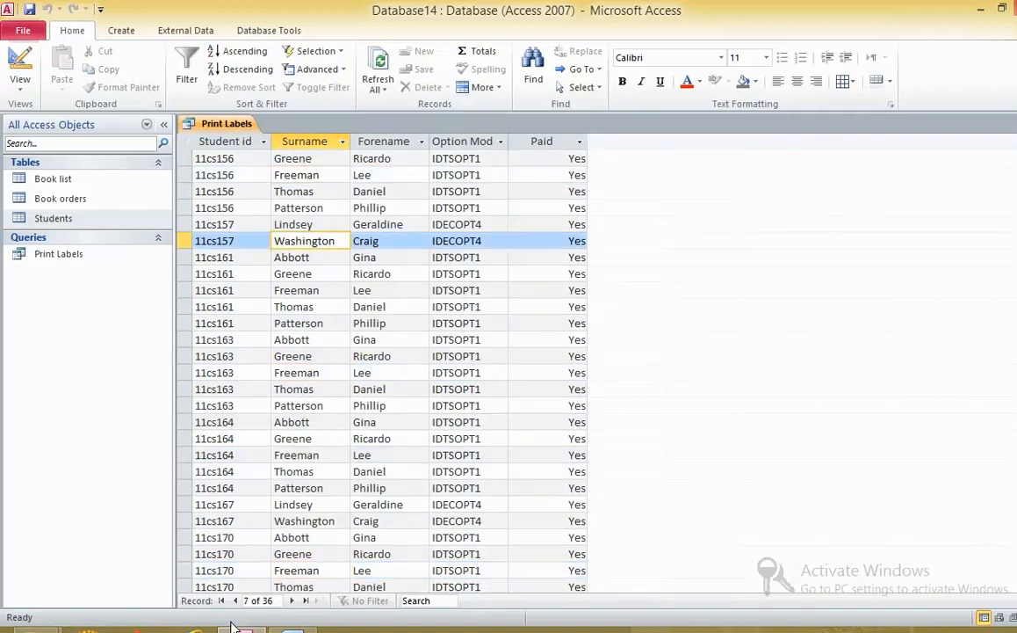
Switch to the exam paper in Reader and highlight the scenario's requirement about unnecessary duplication of data in the tables.
key(alt+Tab)
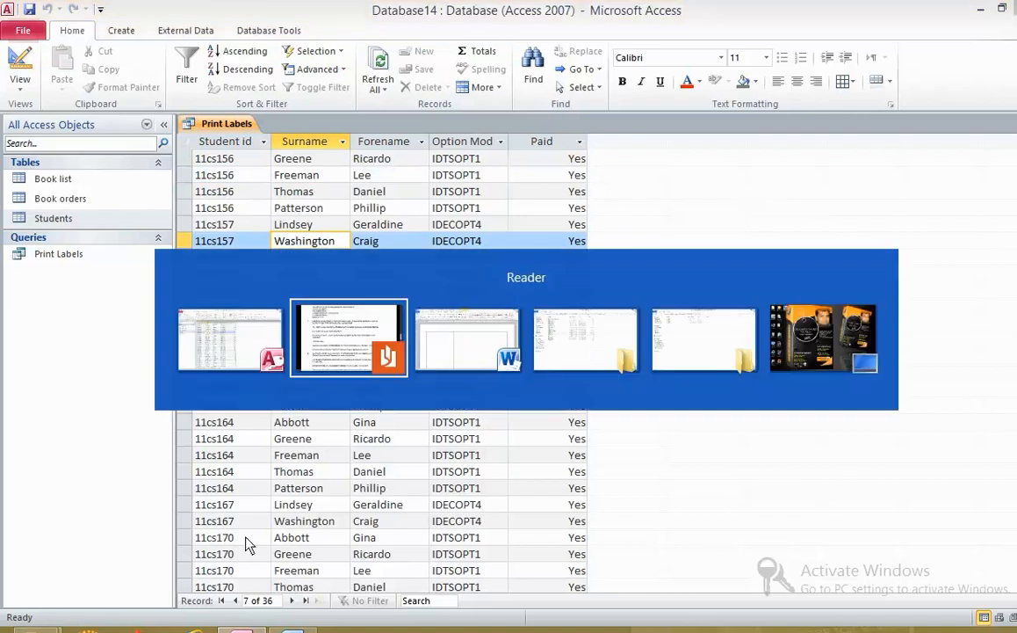
scroll(522, 388, up, 15)
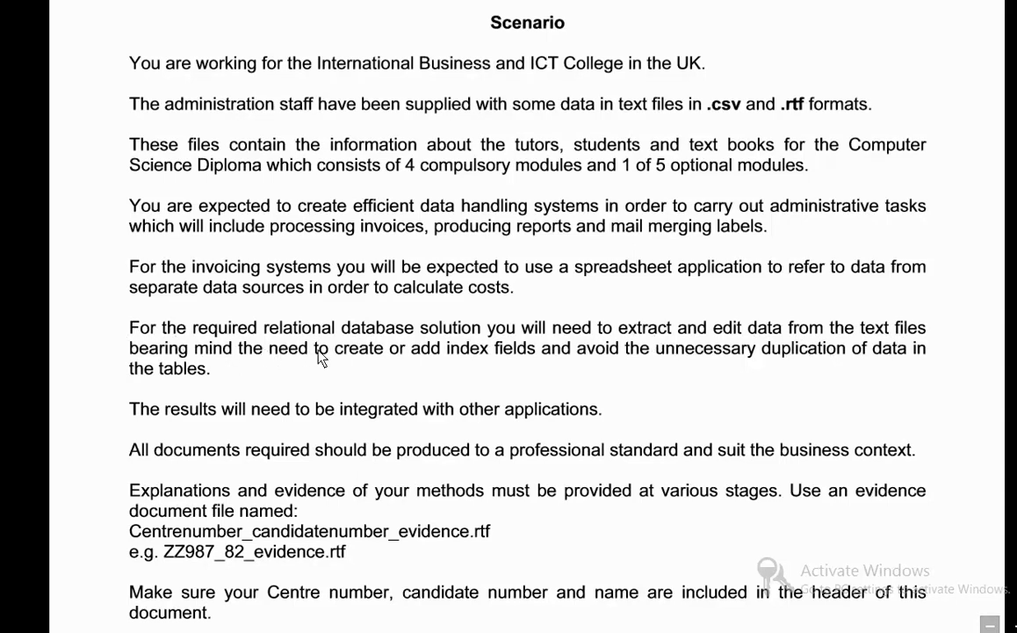
drag(447, 352, 894, 355)
drag(160, 369, 208, 369)
drag(659, 350, 871, 359)
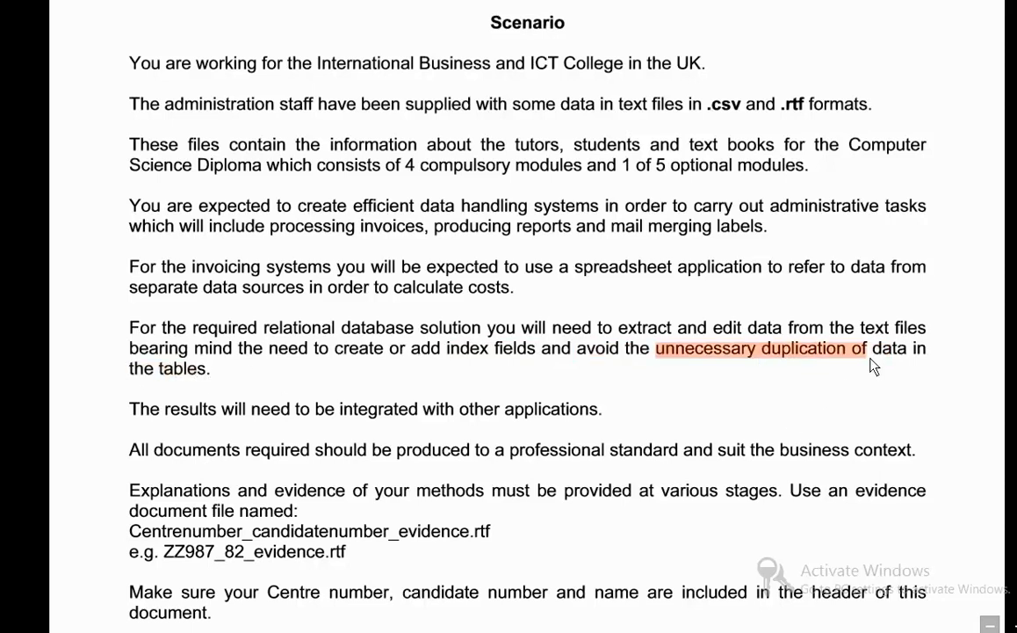
Switch back to Access, delete the Book list–Students join in the Print Labels design, reposition Book orders, and enlarge the Book list box.
key(alt+Tab)
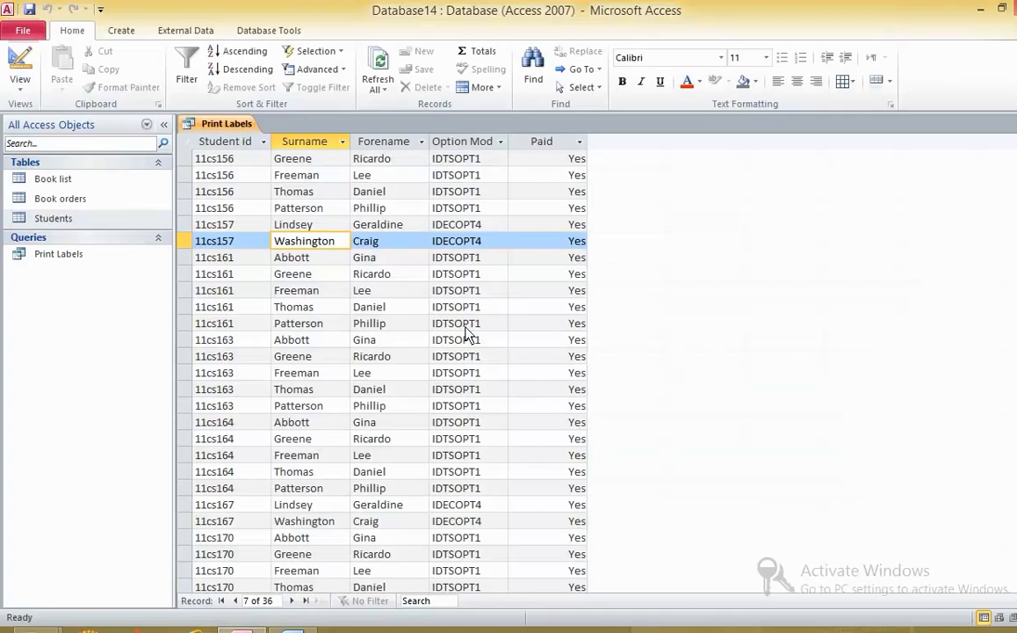
click(19, 74)
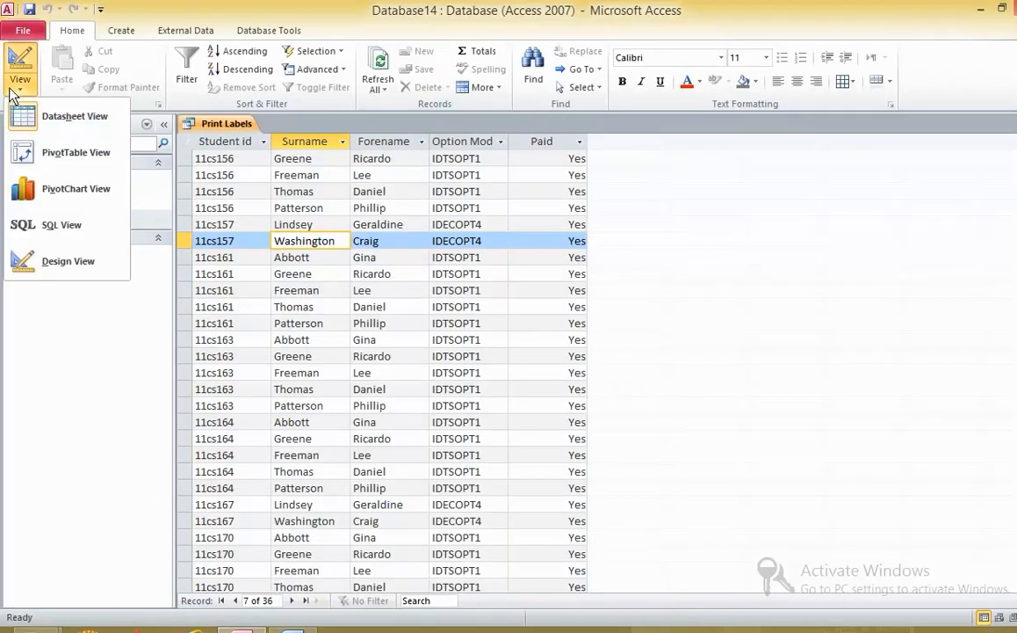
click(96, 261)
click(466, 282)
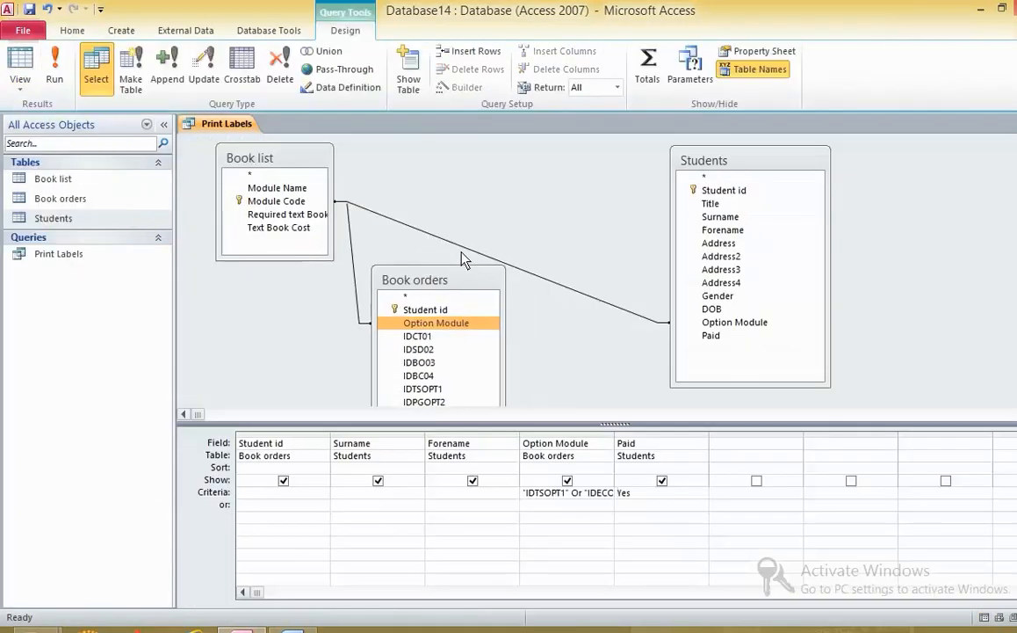
click(462, 251)
right_click(464, 252)
click(480, 275)
drag(481, 277, 576, 216)
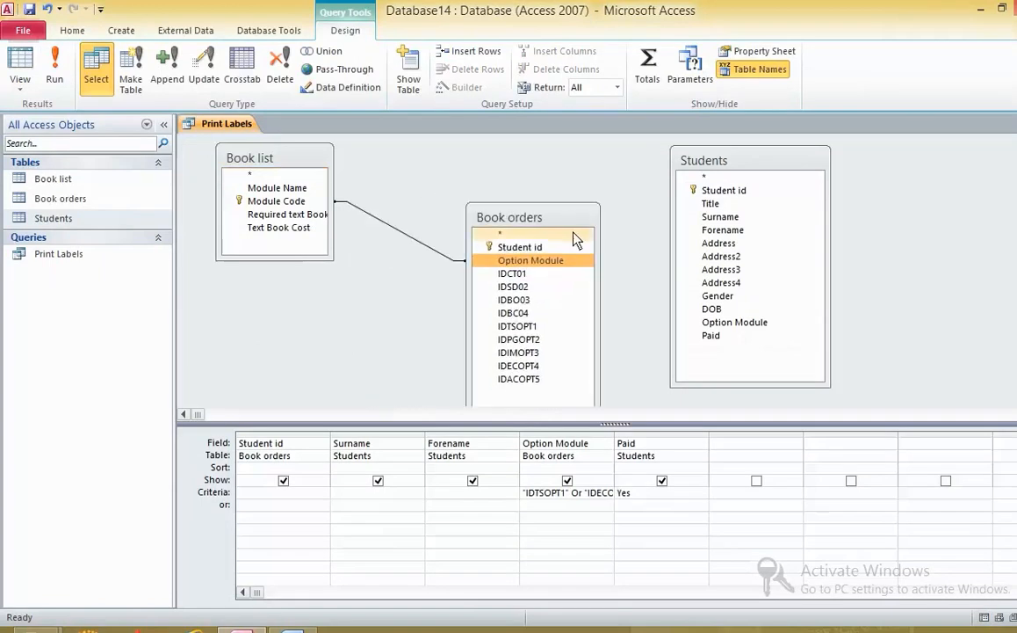
drag(335, 263, 407, 316)
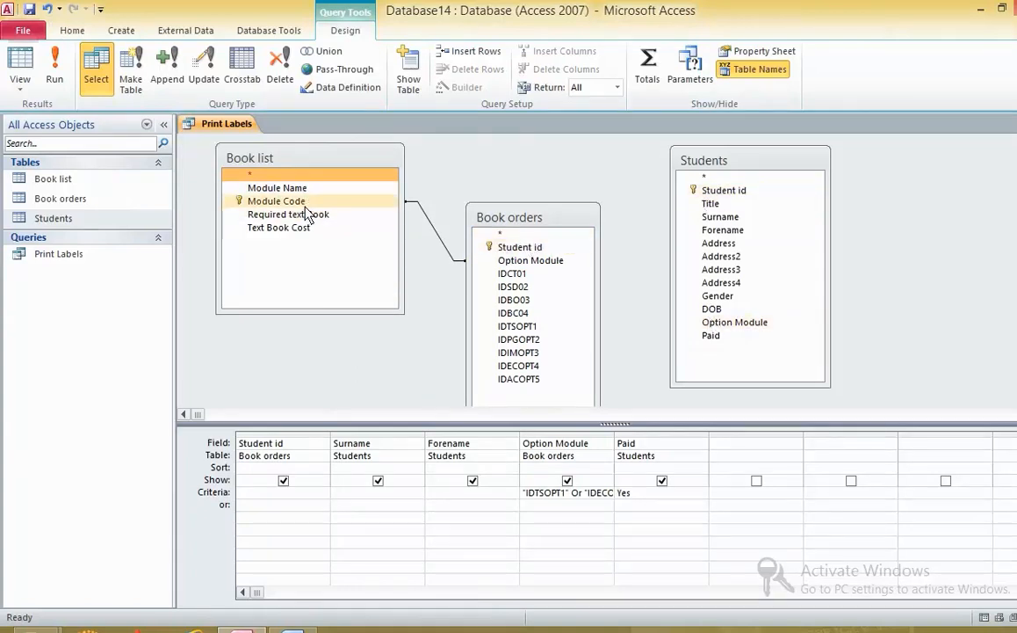
Test the Print Labels query with Students joined to Book orders on Option Module, and delete that join again in the design.
click(713, 322)
drag(613, 280, 562, 263)
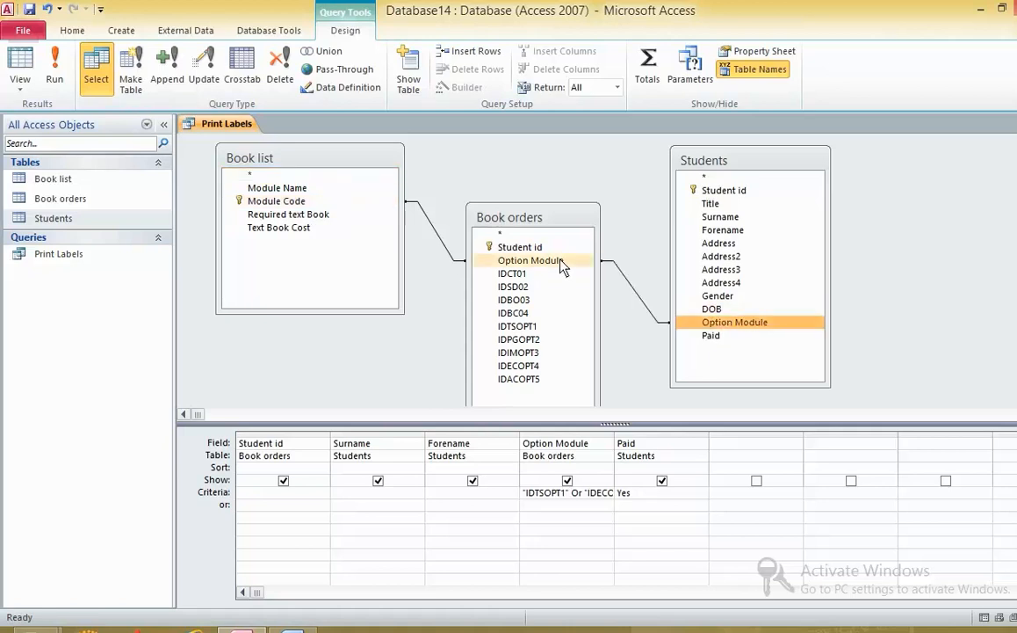
click(53, 75)
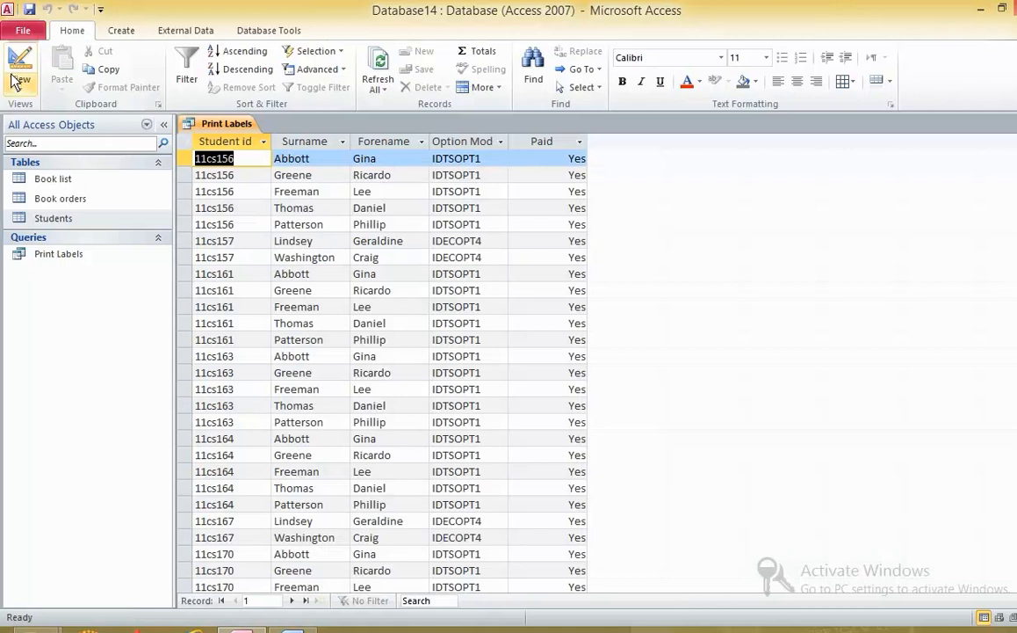
click(19, 85)
click(66, 260)
click(640, 295)
right_click(641, 296)
click(672, 325)
Join Students to Book orders on Student id in the query, run it, and return to its design.
drag(707, 204, 497, 246)
click(54, 79)
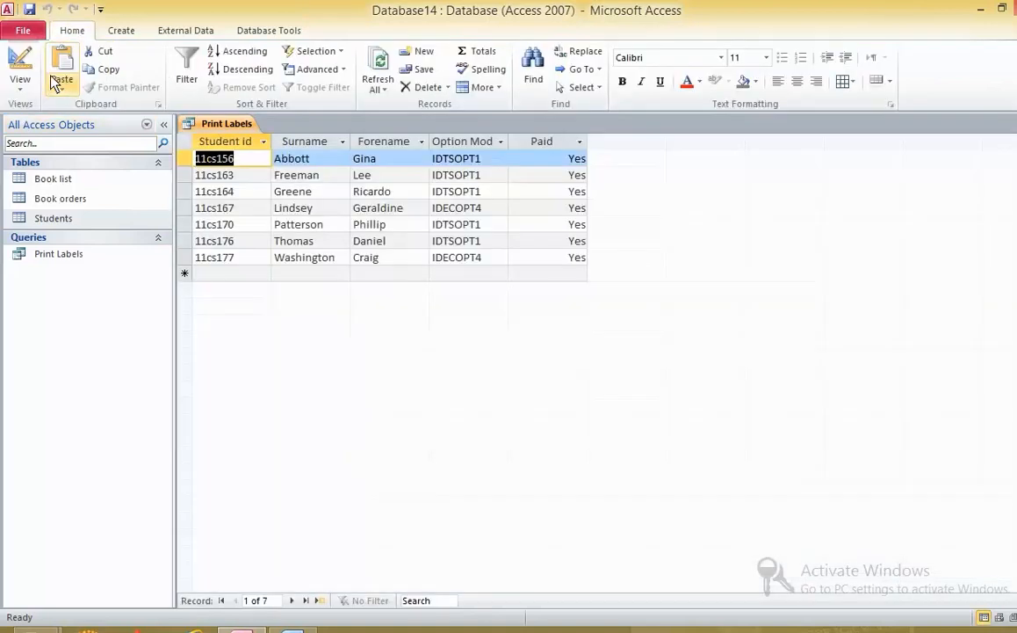
click(185, 158)
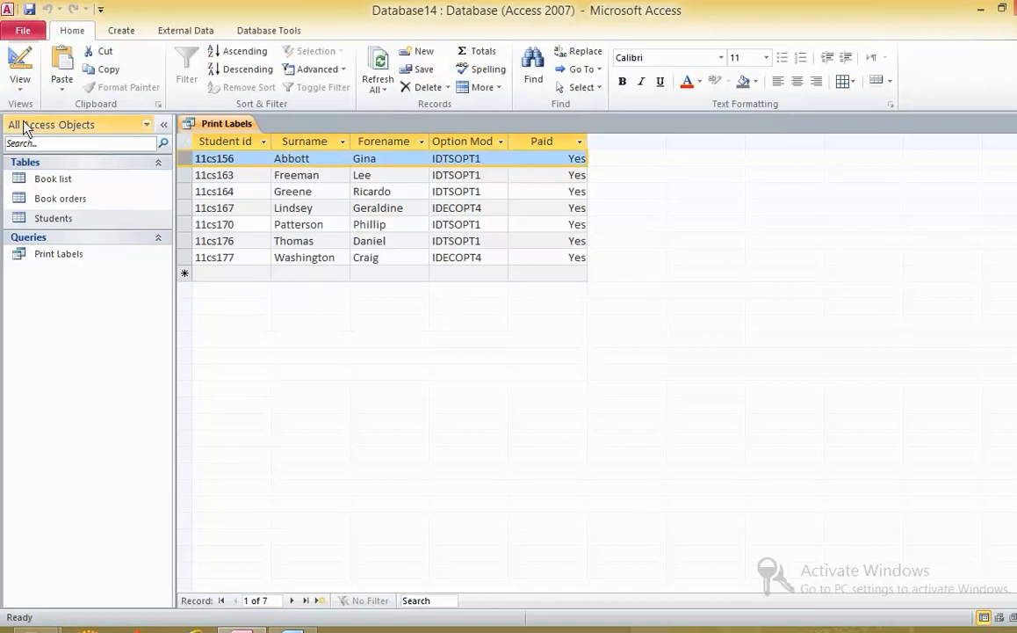
click(20, 83)
click(57, 250)
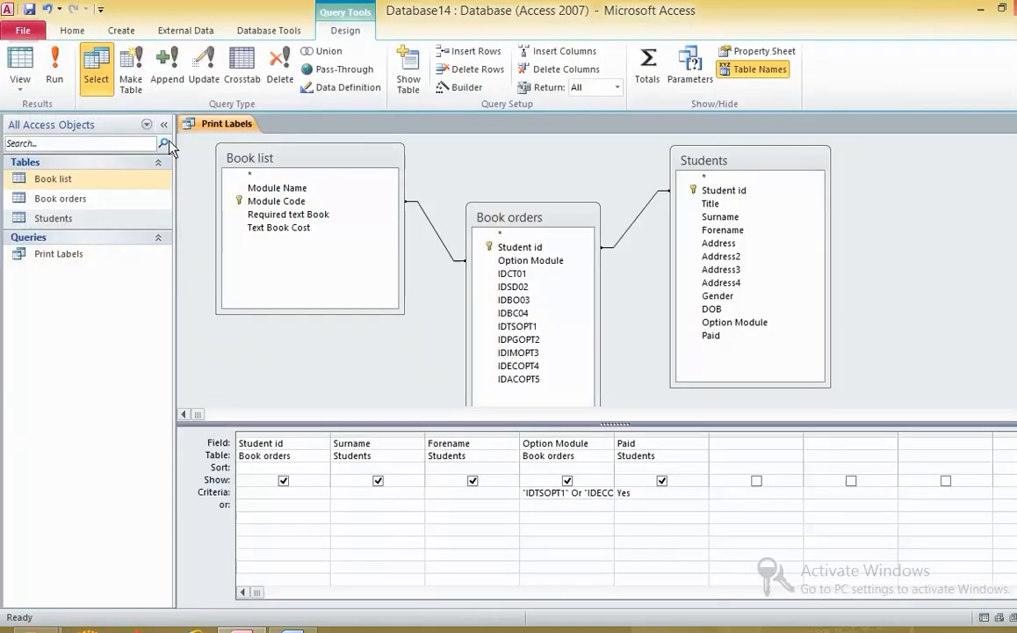
Open the database relationships and permanently delete the relationship between Book list and Students.
click(249, 28)
click(190, 66)
click(649, 290)
right_click(650, 288)
click(691, 315)
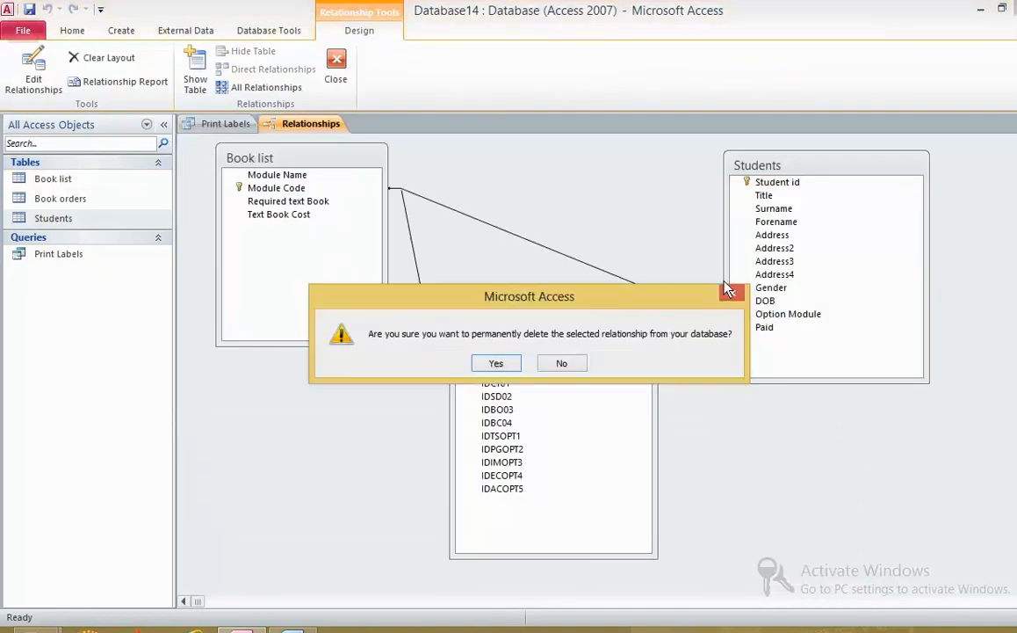
click(485, 363)
Create a relationship from the Students table's Student id to the Book orders table's Student id, and close the relationships.
click(776, 183)
drag(775, 187, 524, 357)
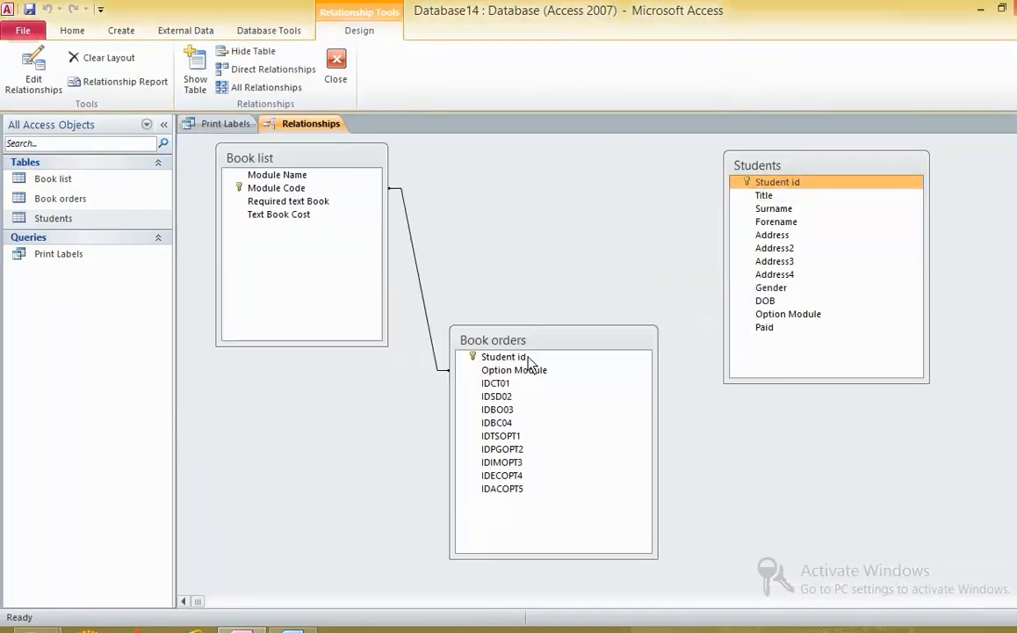
click(631, 176)
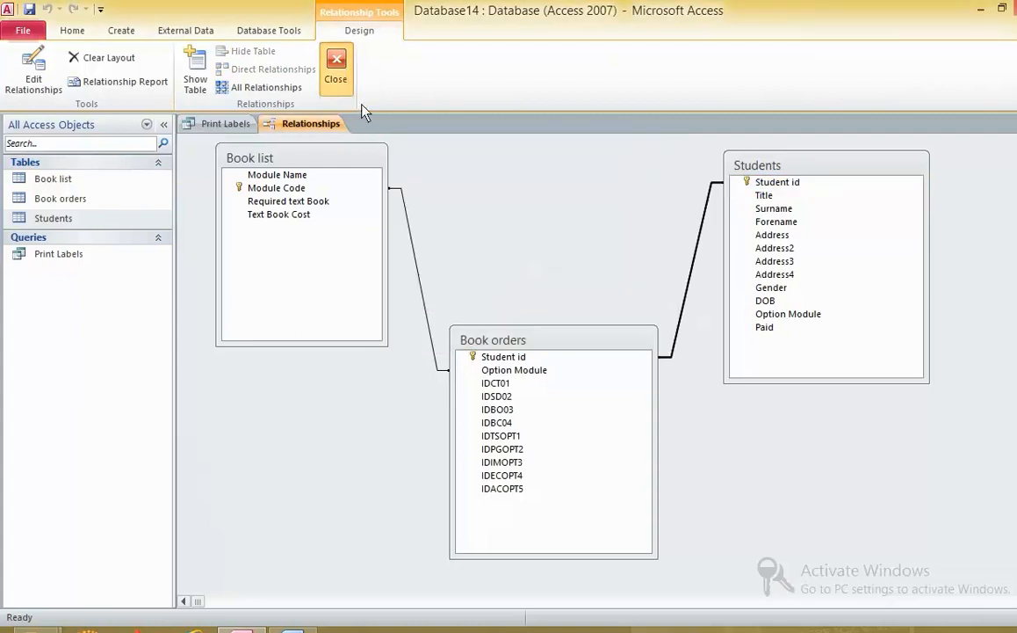
click(336, 66)
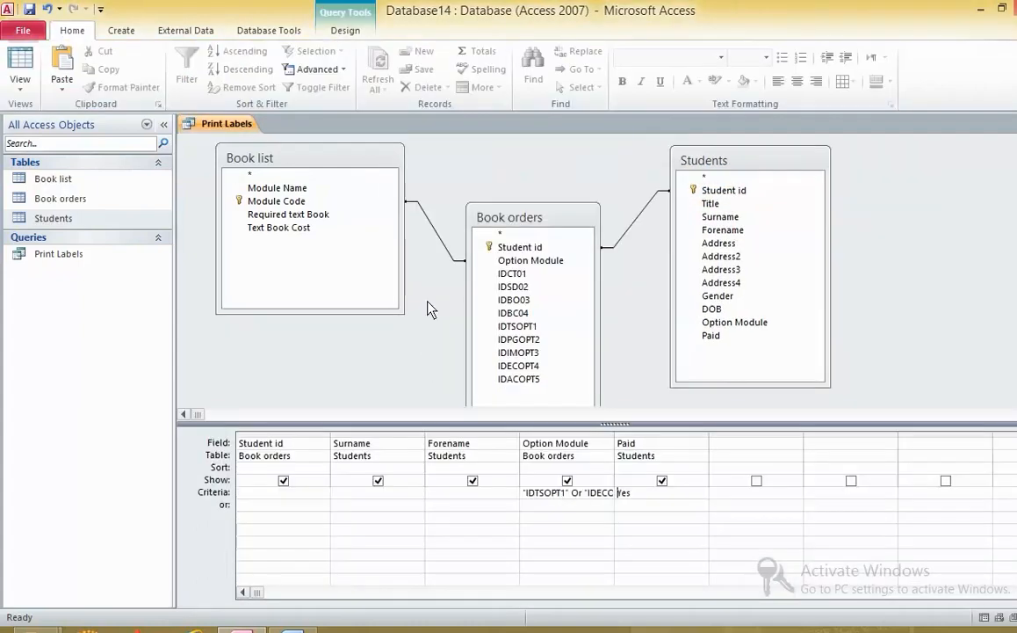
Run the corrected Print Labels query to check its records against the criteria, and return to its design.
click(21, 85)
click(52, 116)
click(19, 88)
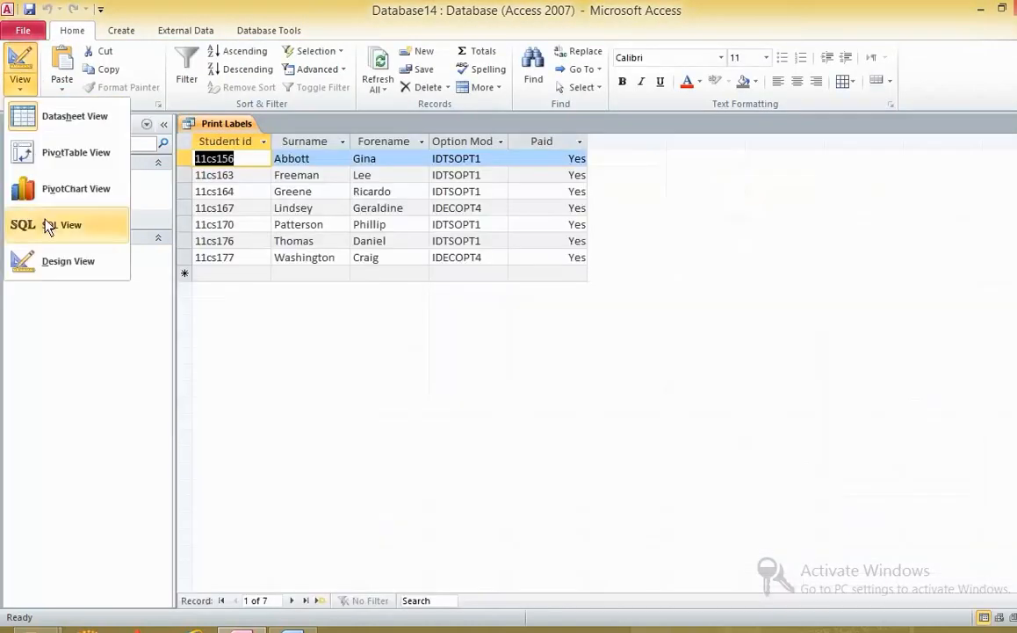
click(61, 259)
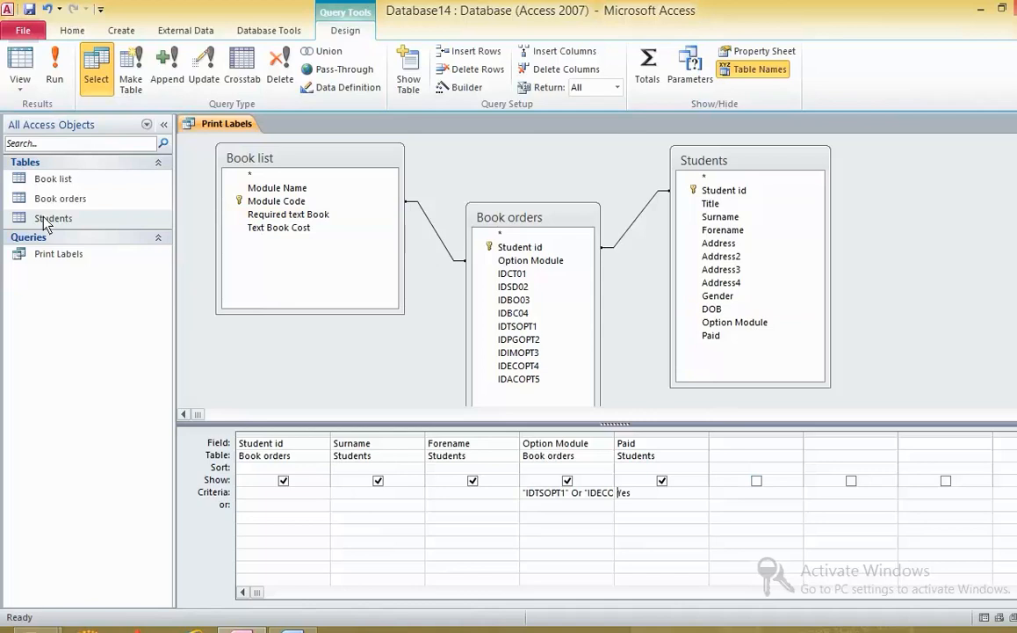
click(61, 96)
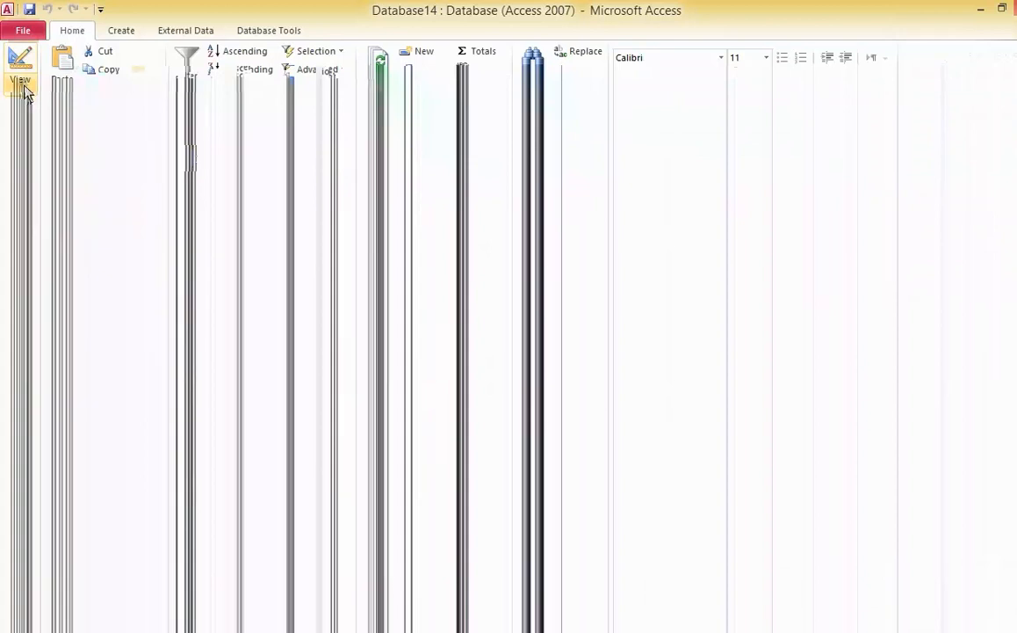
click(24, 92)
click(80, 255)
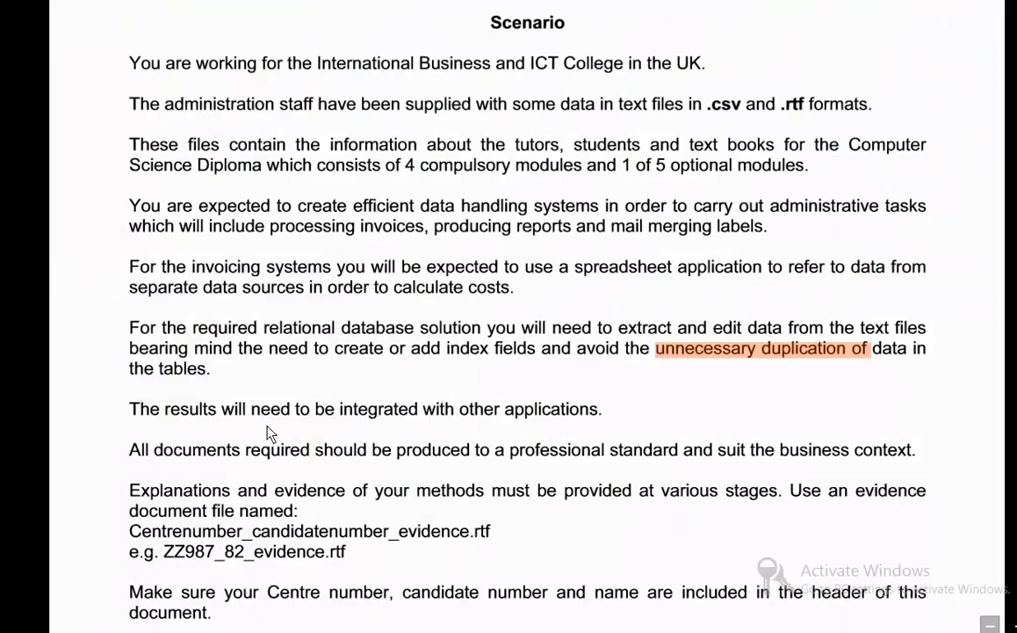
Read task 1 of the exam paper for the required label fields and the main document, highlighting the Labels.rtf instruction.
scroll(395, 549, down, 3)
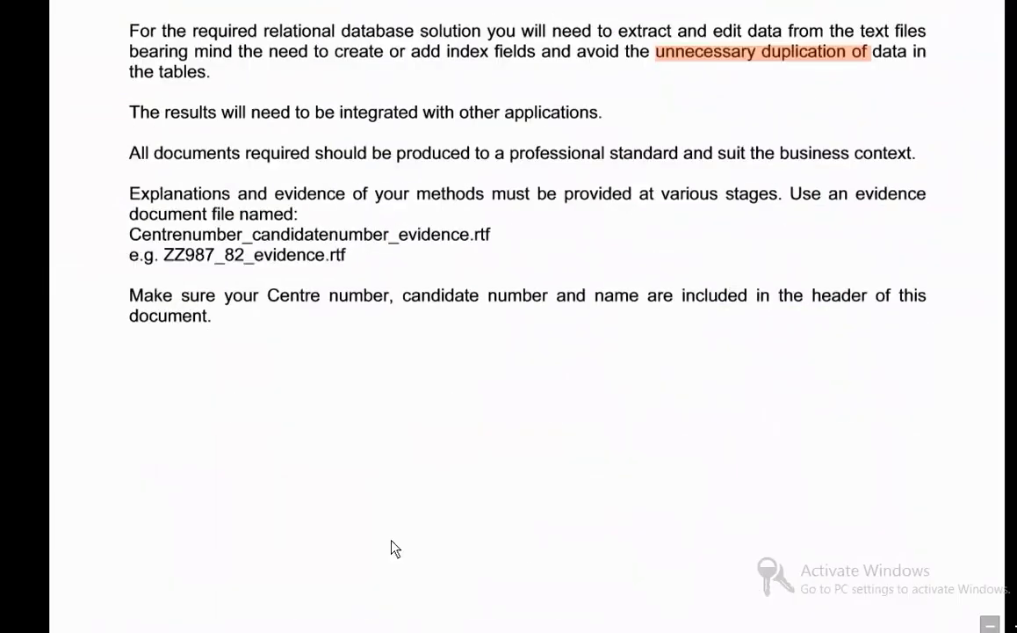
scroll(396, 549, down, 5)
scroll(400, 549, down, 5)
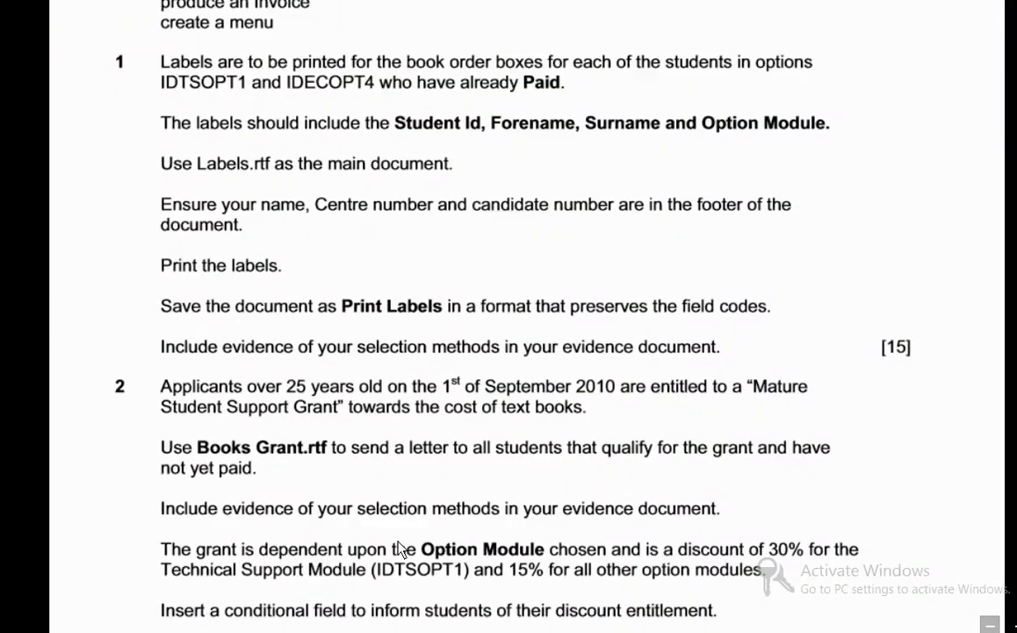
drag(158, 167, 447, 174)
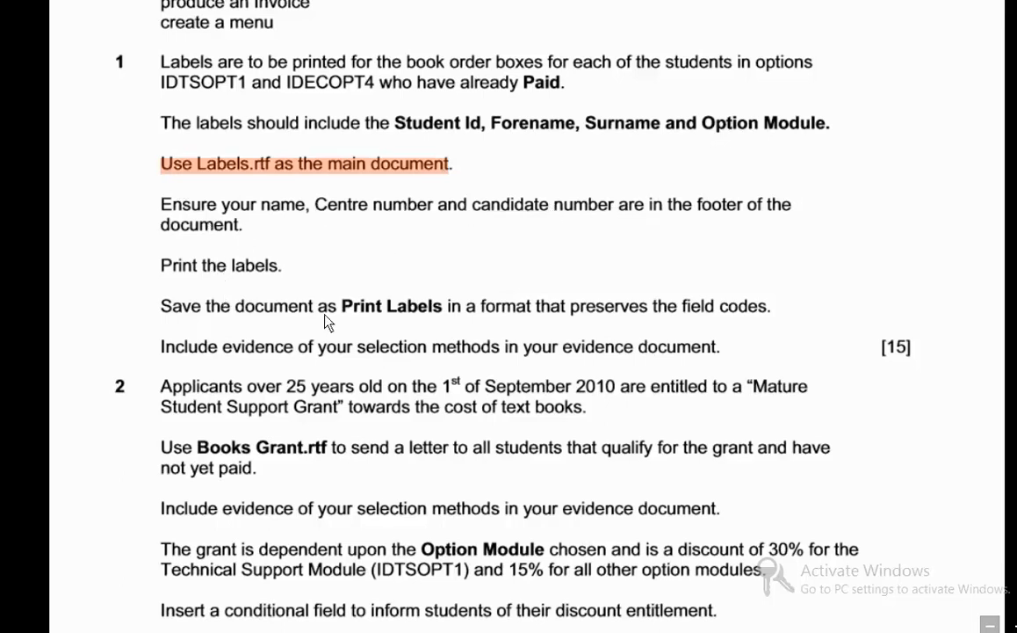
click(583, 125)
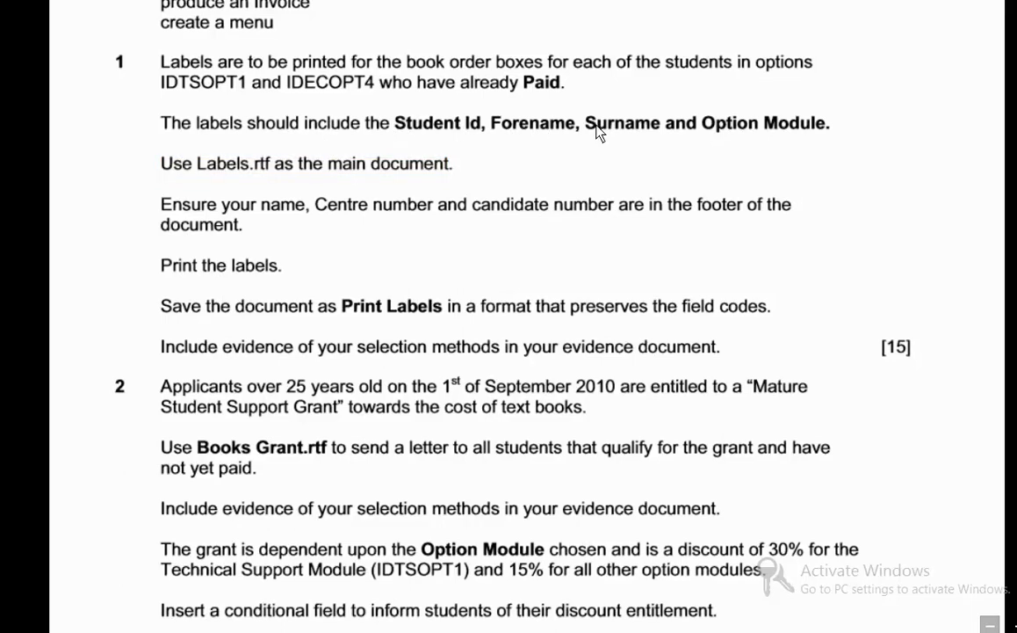
Switch to the labels document in Word and attach the Print Labels query from Database14 as the mail-merge recipient list.
key(alt+Tab)
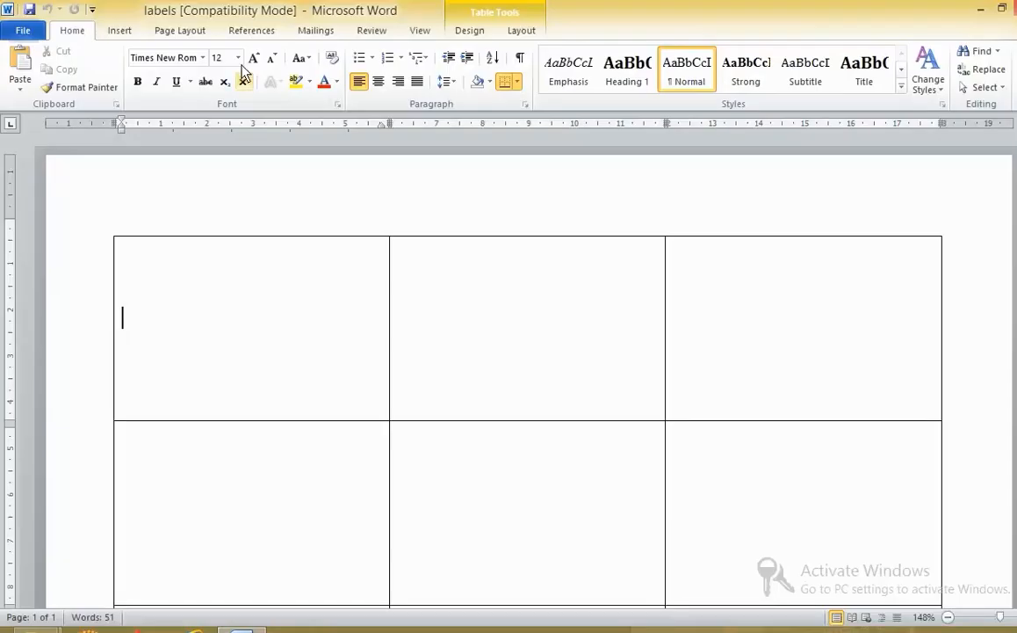
click(312, 31)
click(165, 88)
click(172, 123)
click(274, 284)
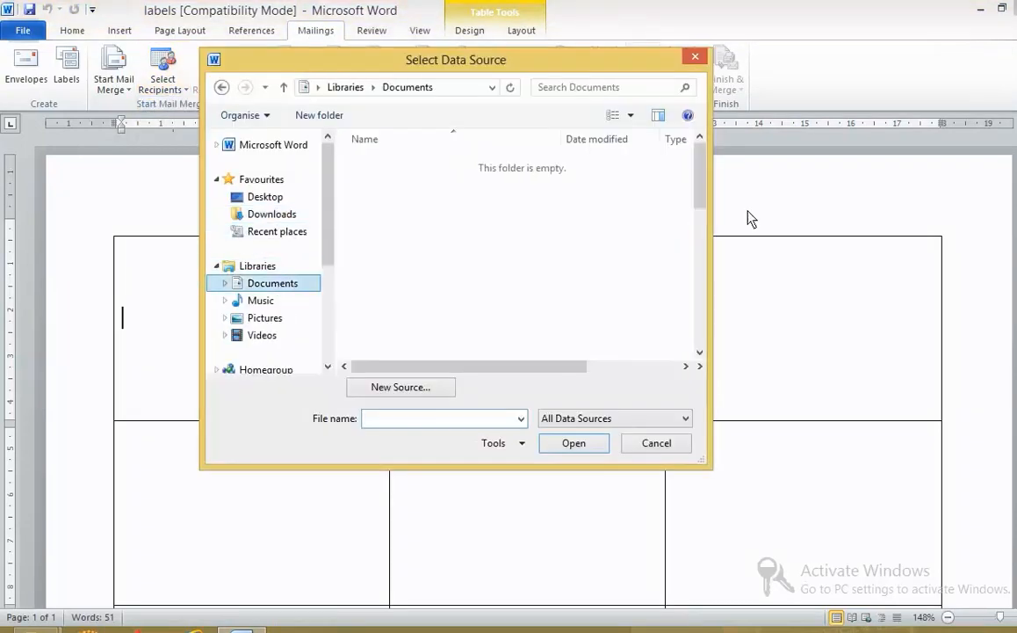
drag(705, 197, 702, 273)
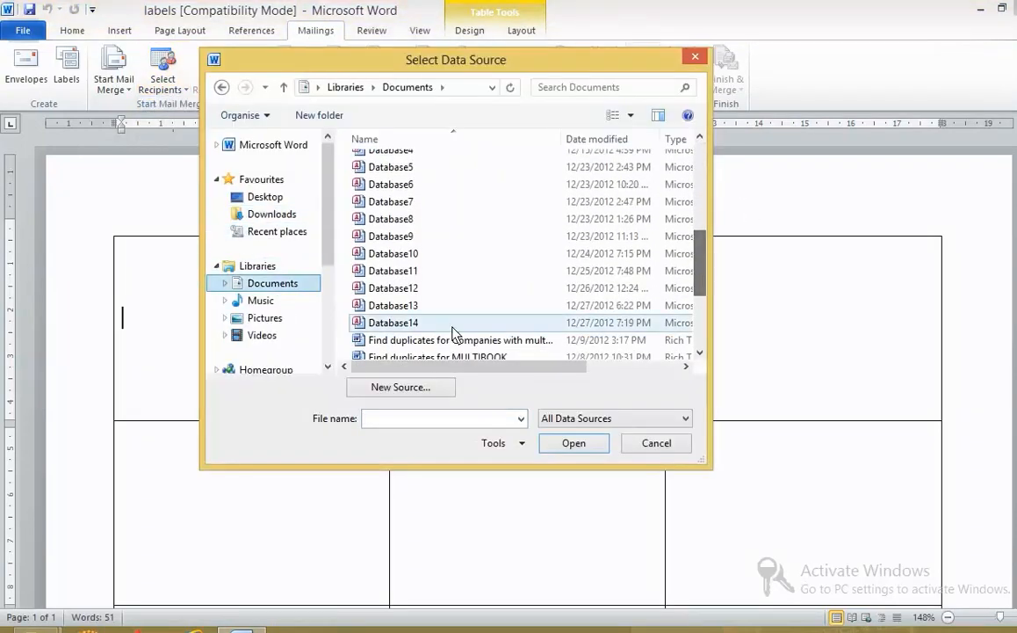
double_click(447, 324)
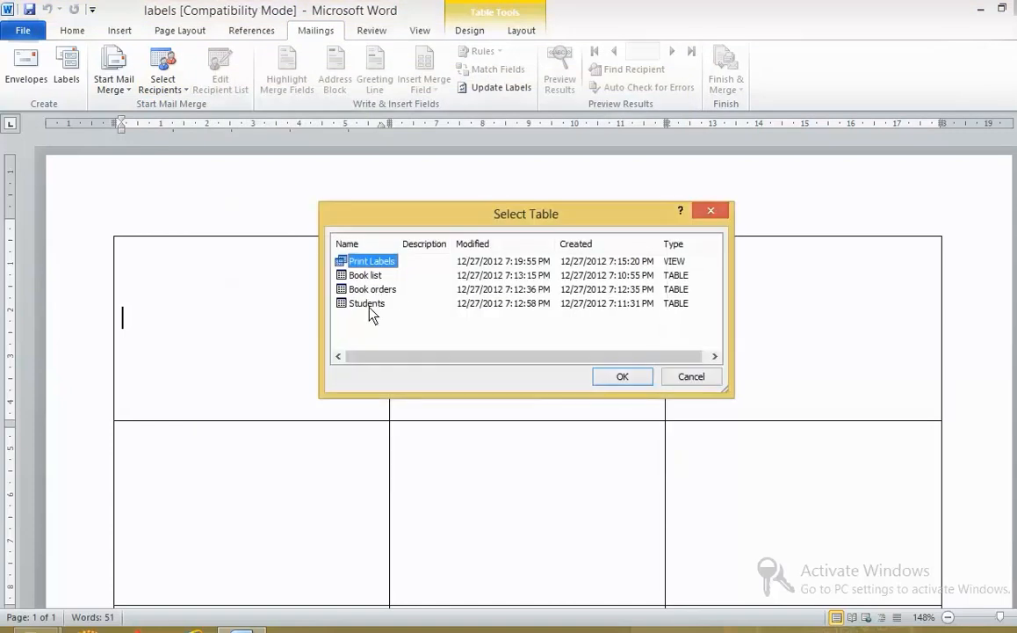
click(633, 378)
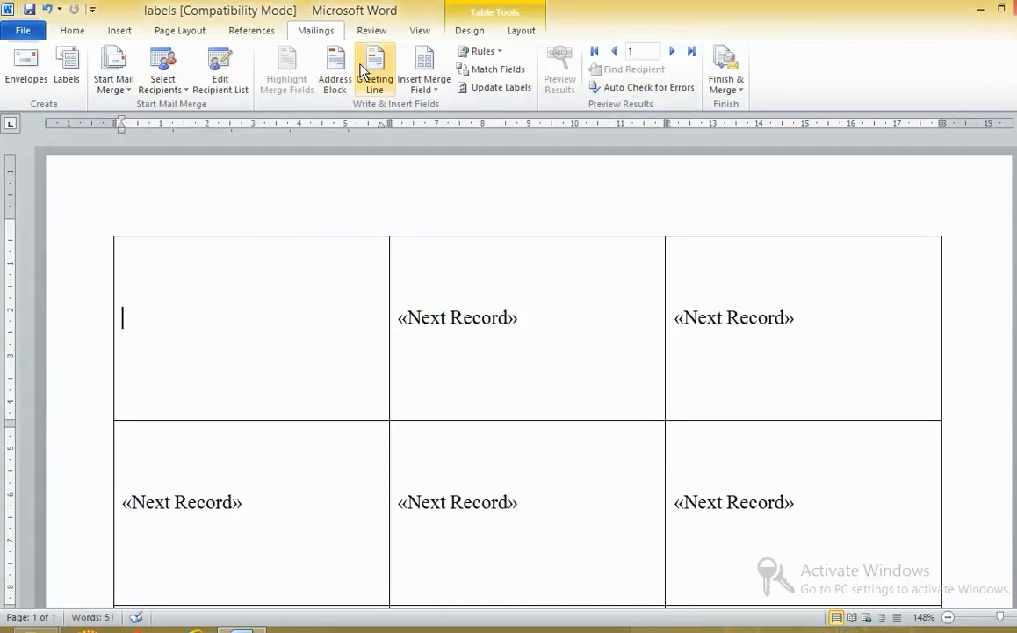
Check the label fields required by task 1 in the exam paper against the available merge fields, and return to the labels document.
click(444, 78)
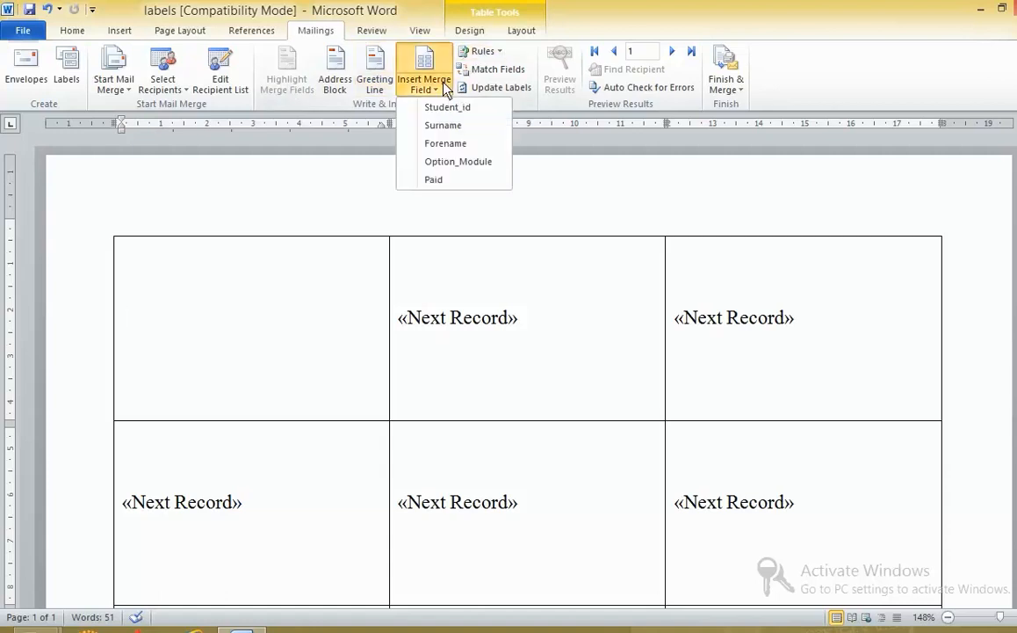
key(alt+Tab)
key(alt+Tab)
key(alt+Tab)
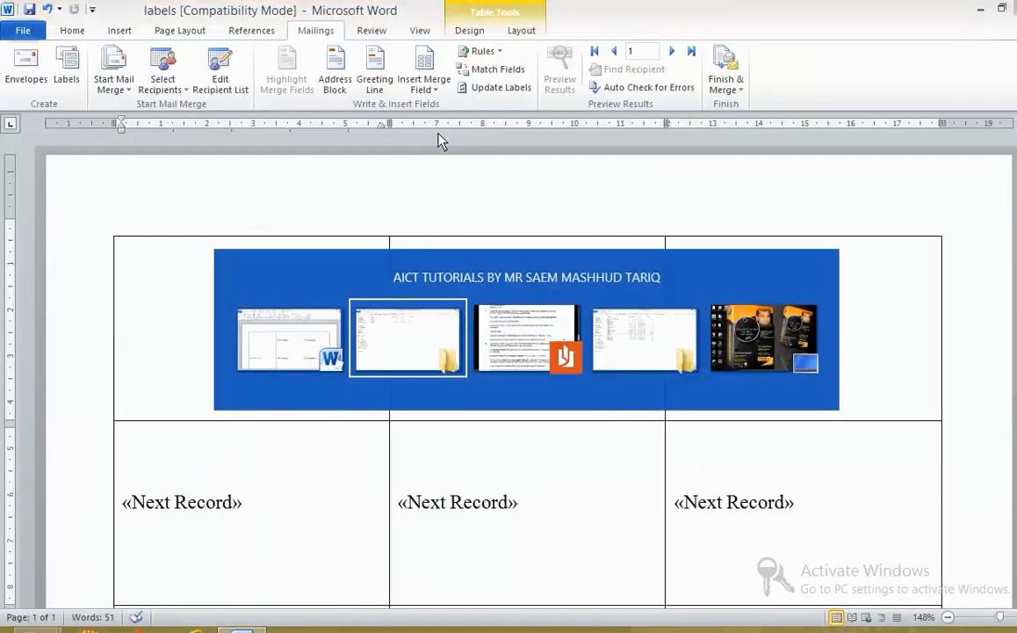
drag(161, 123, 483, 123)
click(563, 129)
key(alt+Tab)
Insert the Student_id, Surname, Forename and Option_Module merge fields on separate lines in the first label, and propagate them to all labels.
click(422, 86)
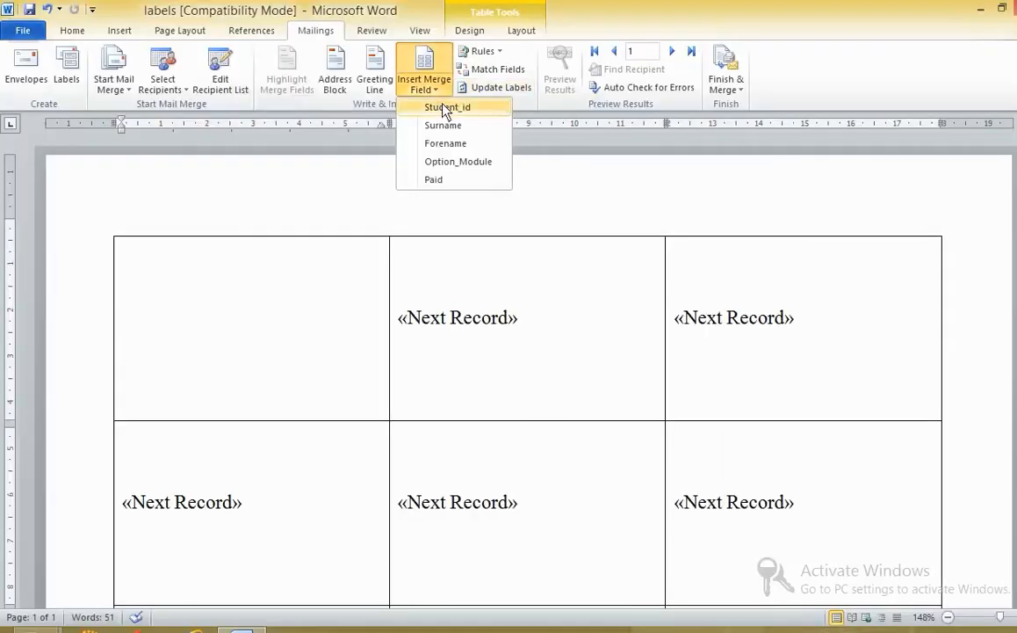
click(447, 107)
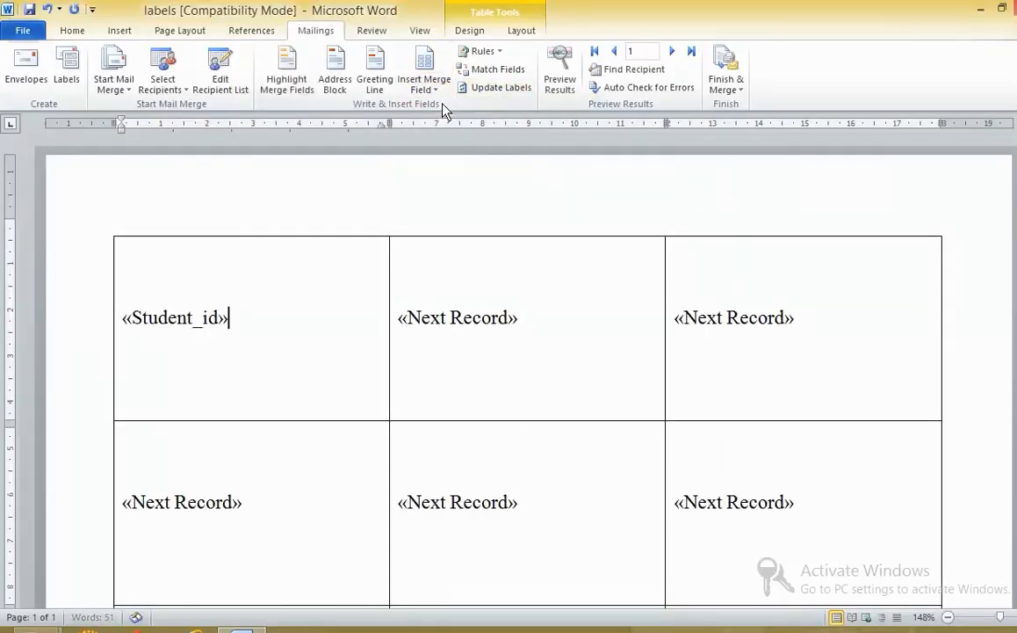
key(Return)
click(425, 86)
click(444, 126)
key(Return)
click(424, 86)
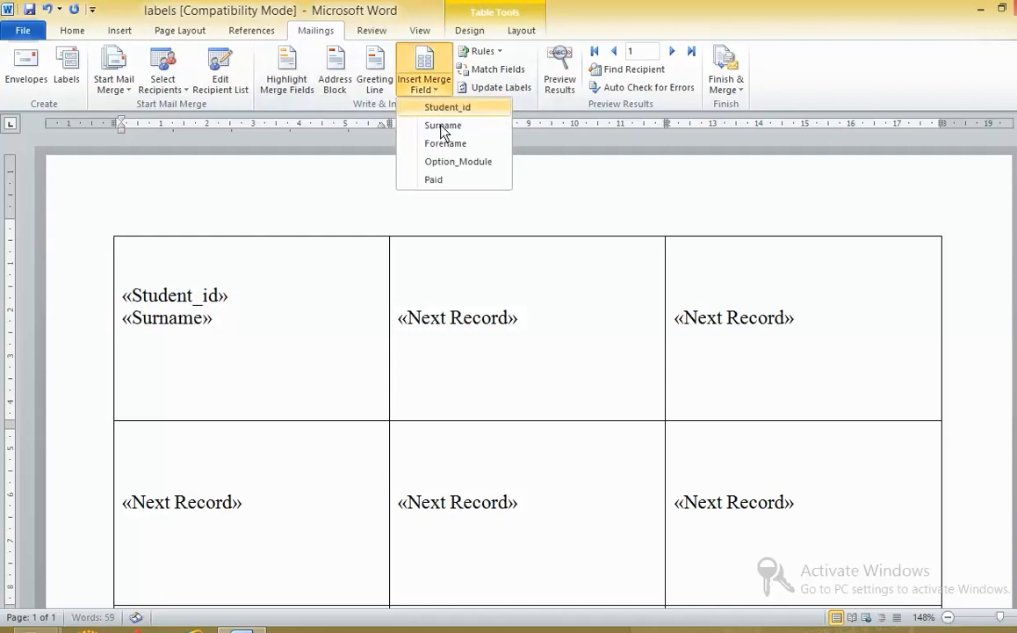
click(446, 143)
key(Return)
click(425, 86)
click(447, 161)
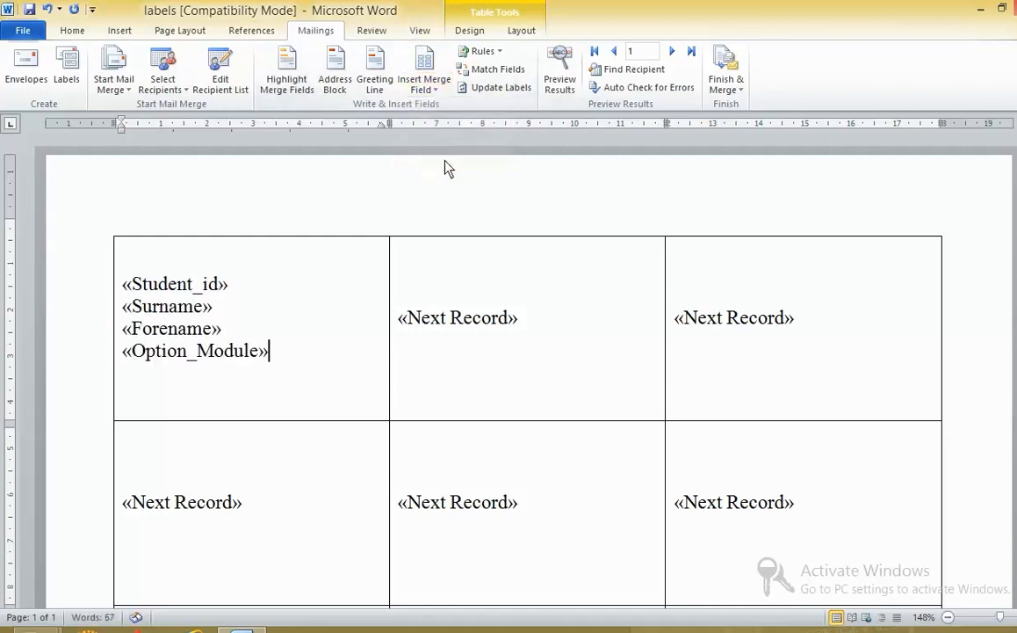
click(494, 88)
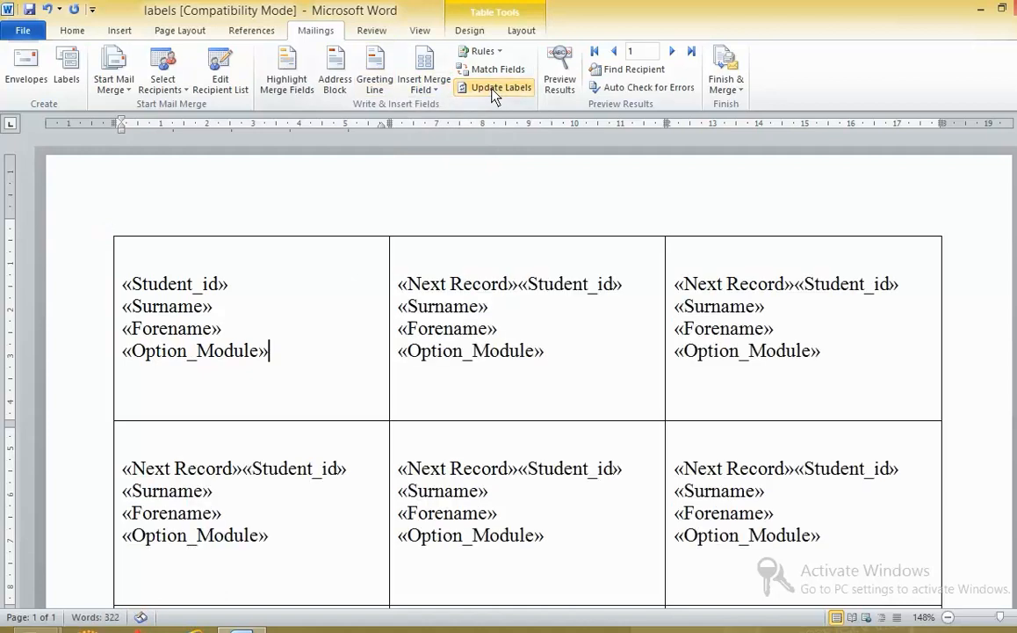
Read task 1's evidence, field-code saving and printing instructions in the exam paper, highlighting them, and return to the labels document.
key(alt+Tab)
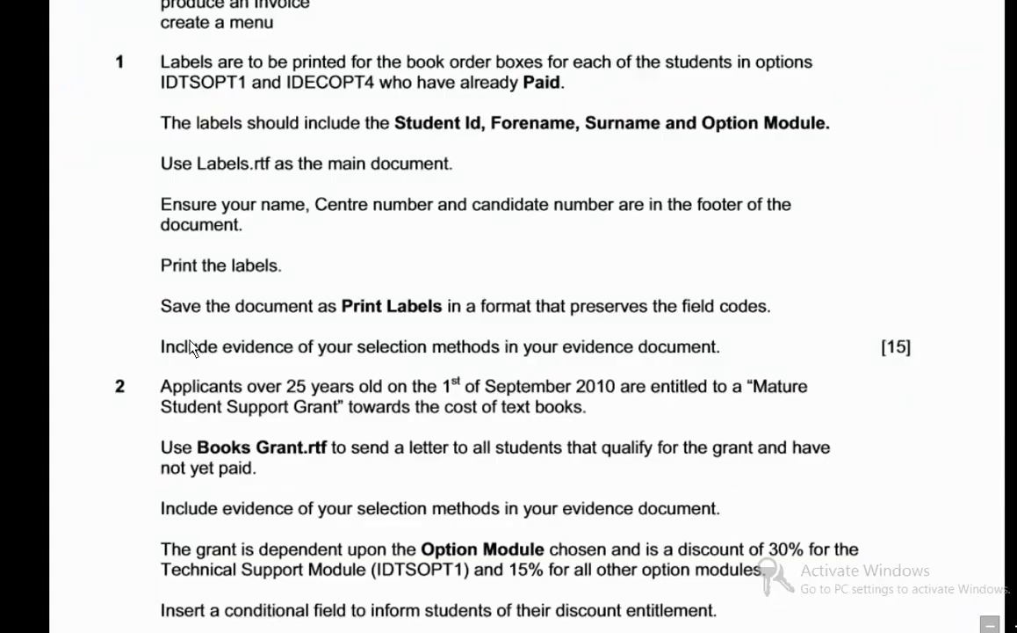
drag(175, 348, 679, 348)
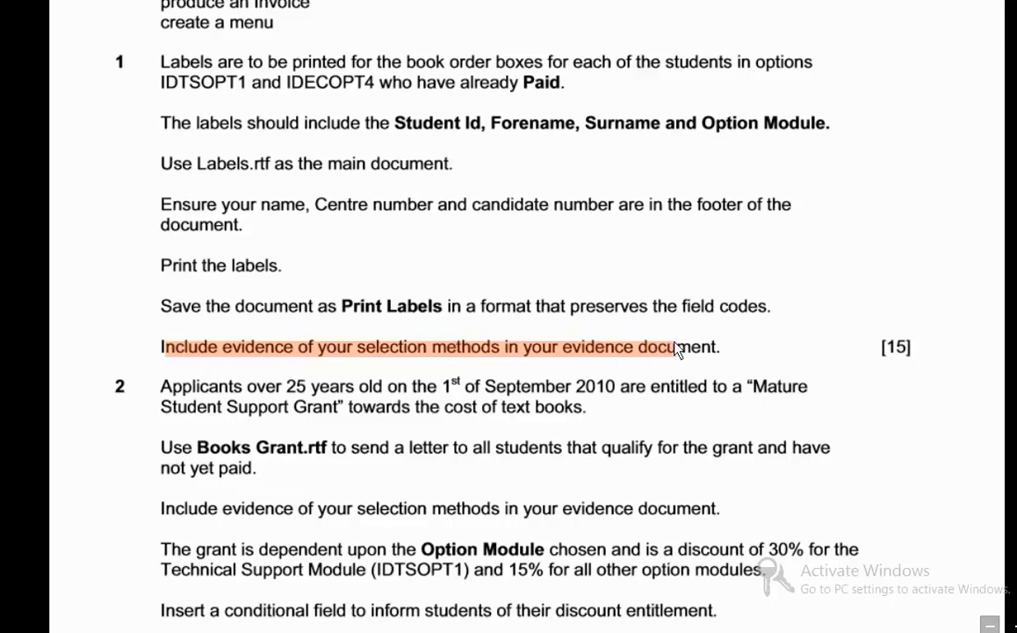
drag(449, 309, 742, 315)
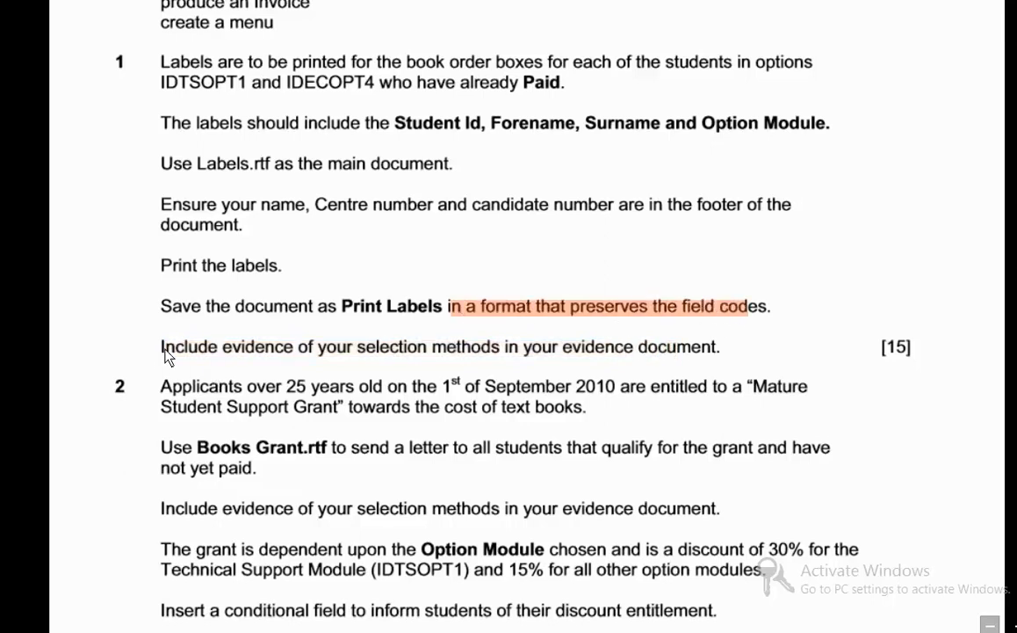
drag(280, 270, 287, 272)
key(alt+Tab)
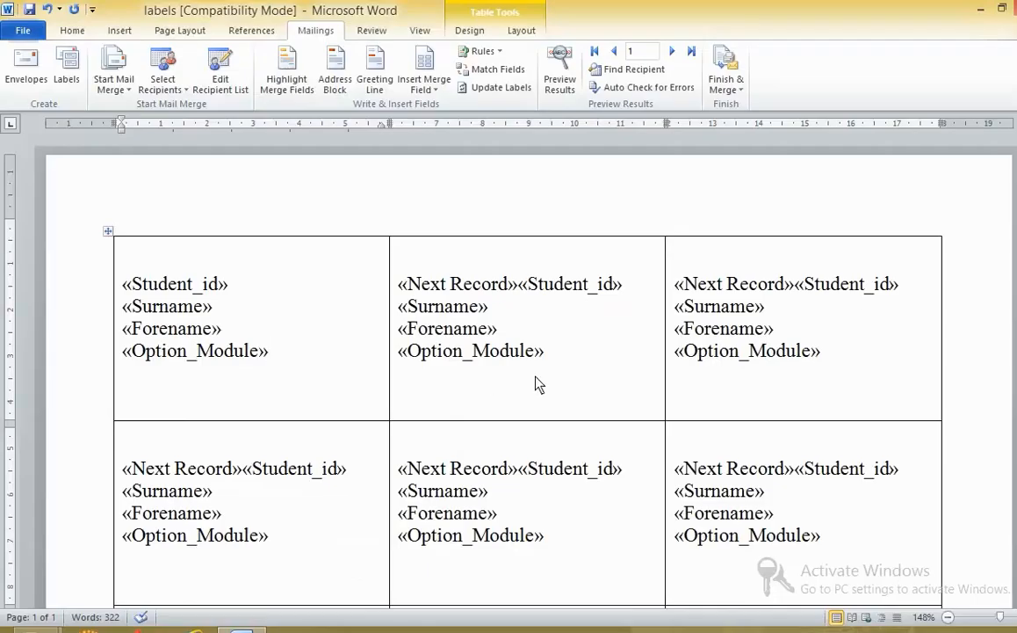
Preview the merged student records across the labels, and turn the preview off.
click(567, 85)
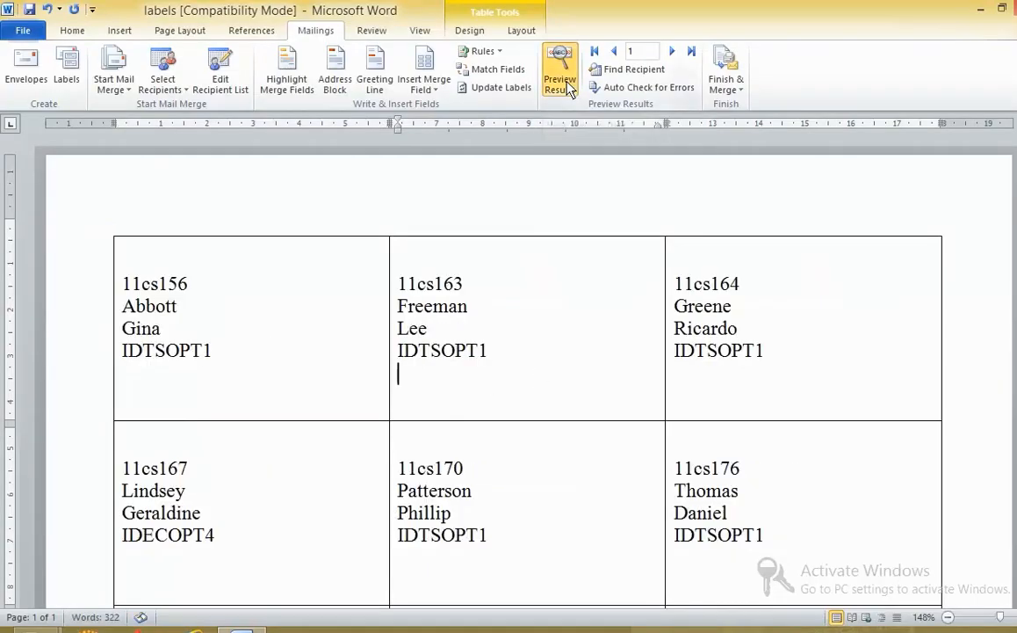
scroll(599, 381, down, 3)
scroll(598, 393, up, 3)
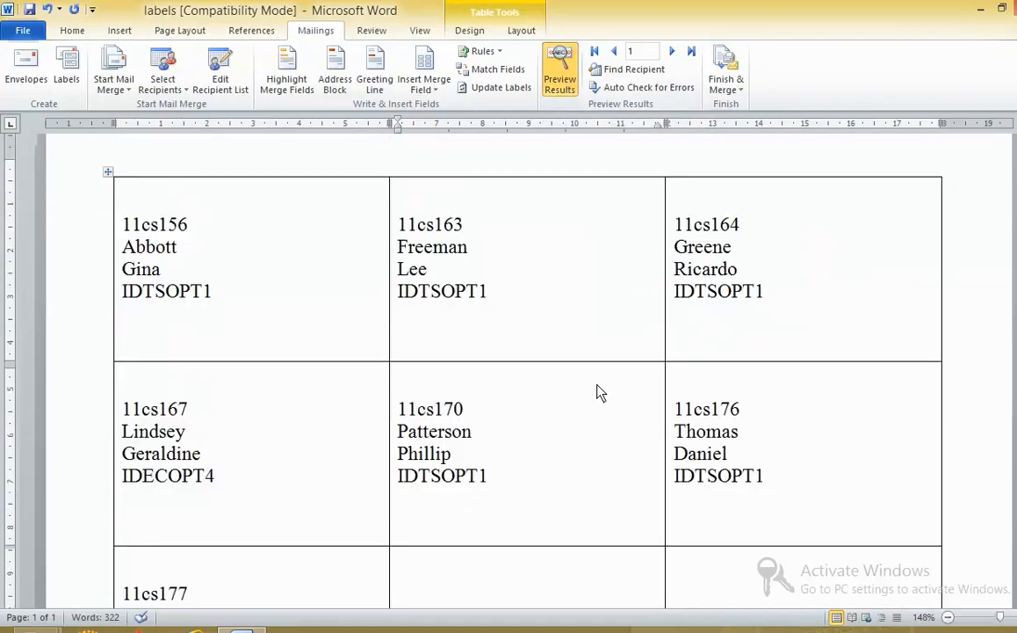
click(555, 69)
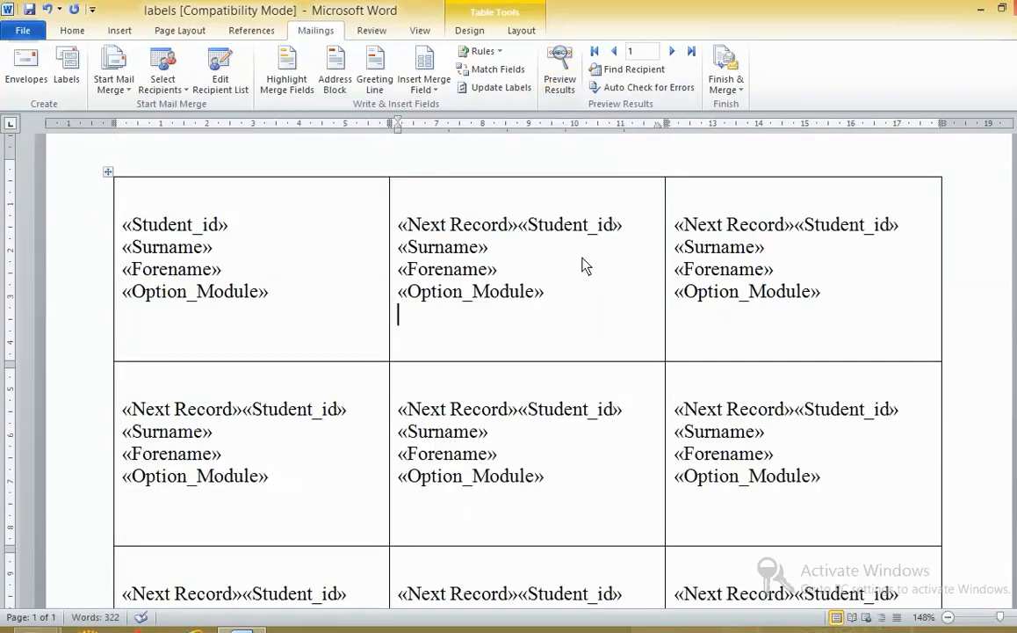
Toggle the labels document's field codes to view the underlying MERGEFIELD codes.
key(alt+F9)
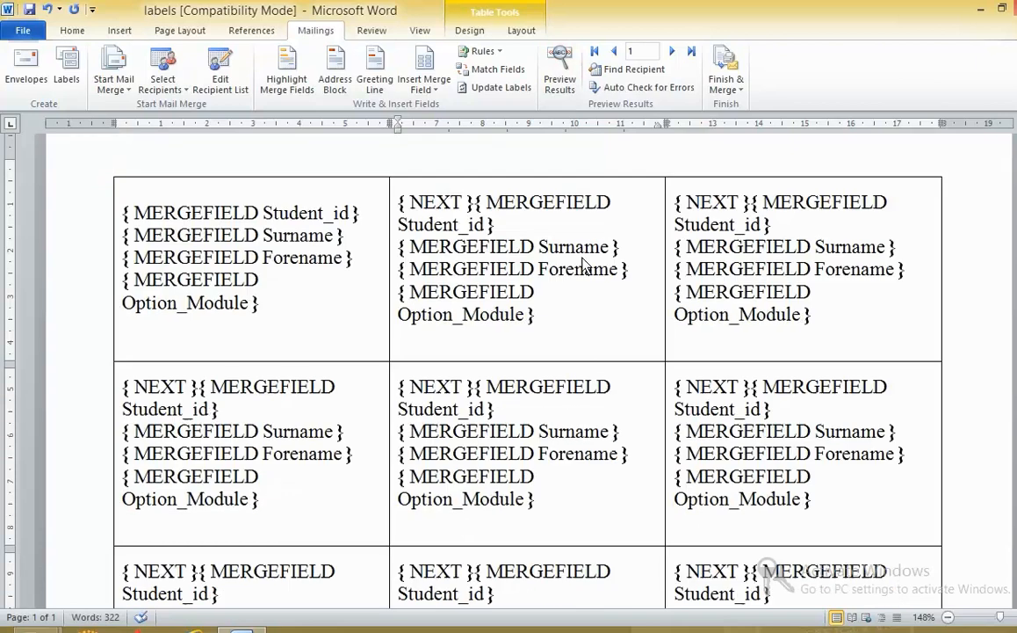
key(alt+F9)
key(alt+F9)
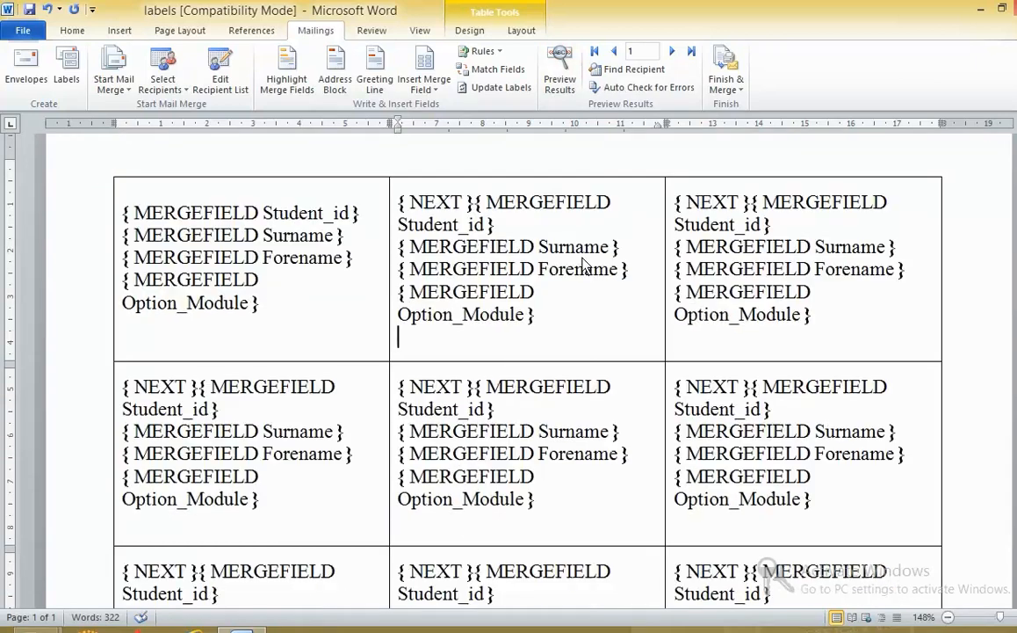
Review Word's advanced options for showing and printing field codes instead of their values, and leave without applying changes.
click(24, 32)
click(51, 339)
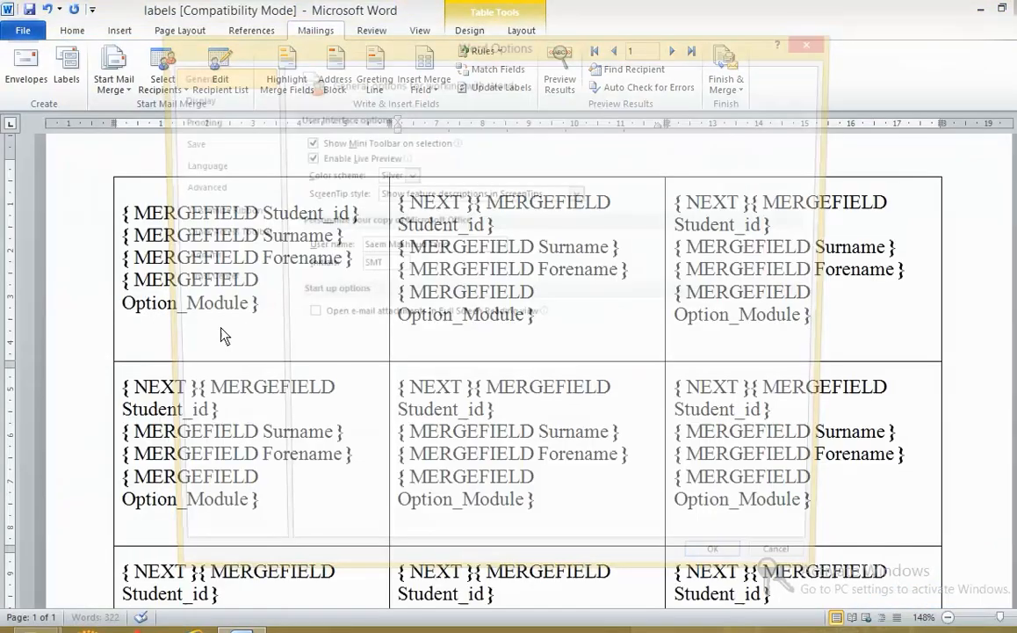
click(210, 186)
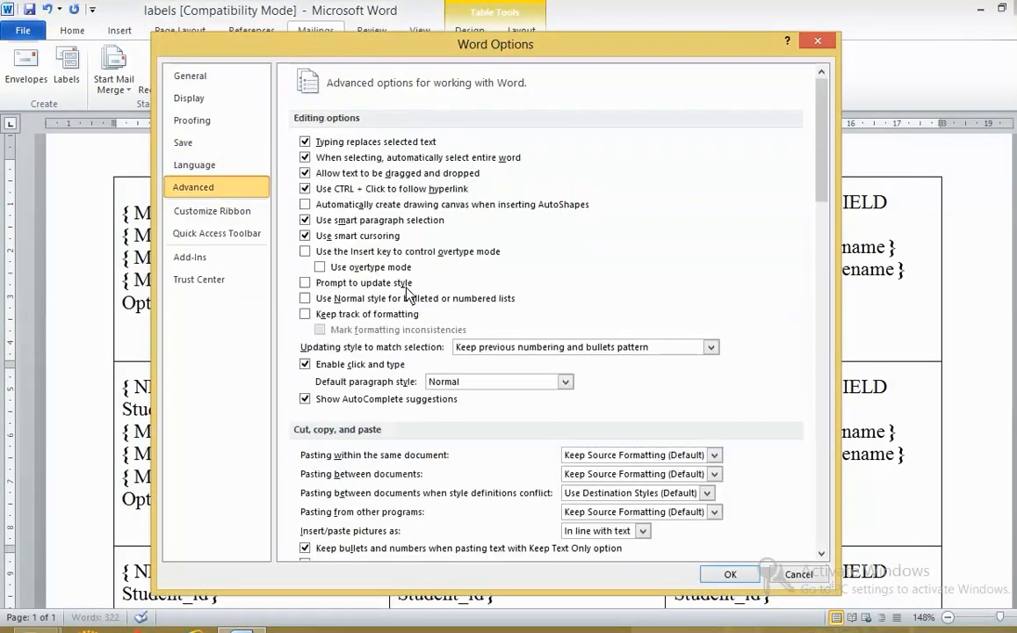
scroll(809, 230, down, 6)
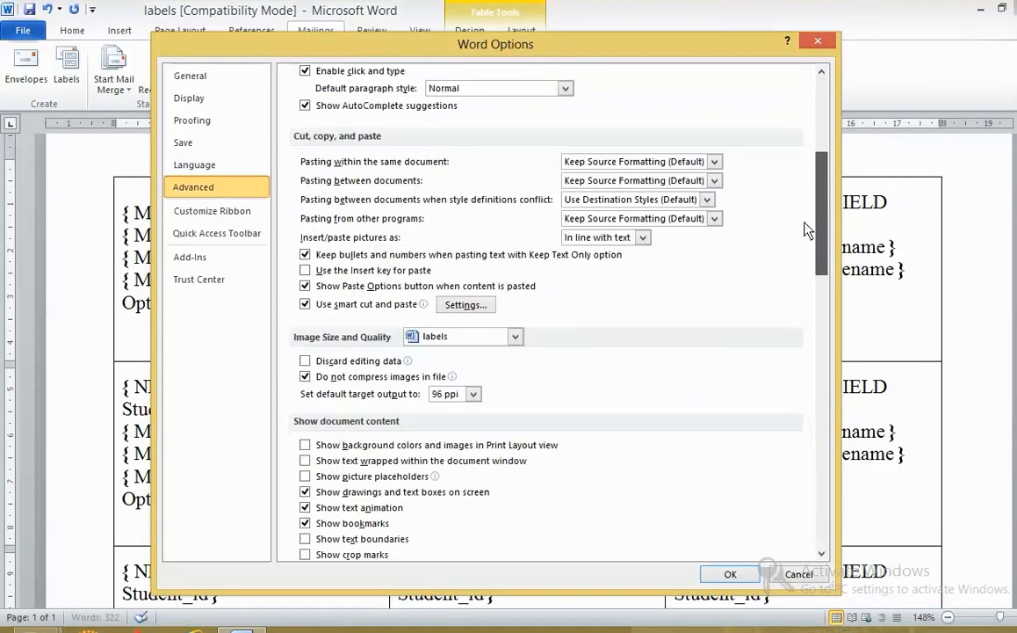
scroll(806, 246, down, 4)
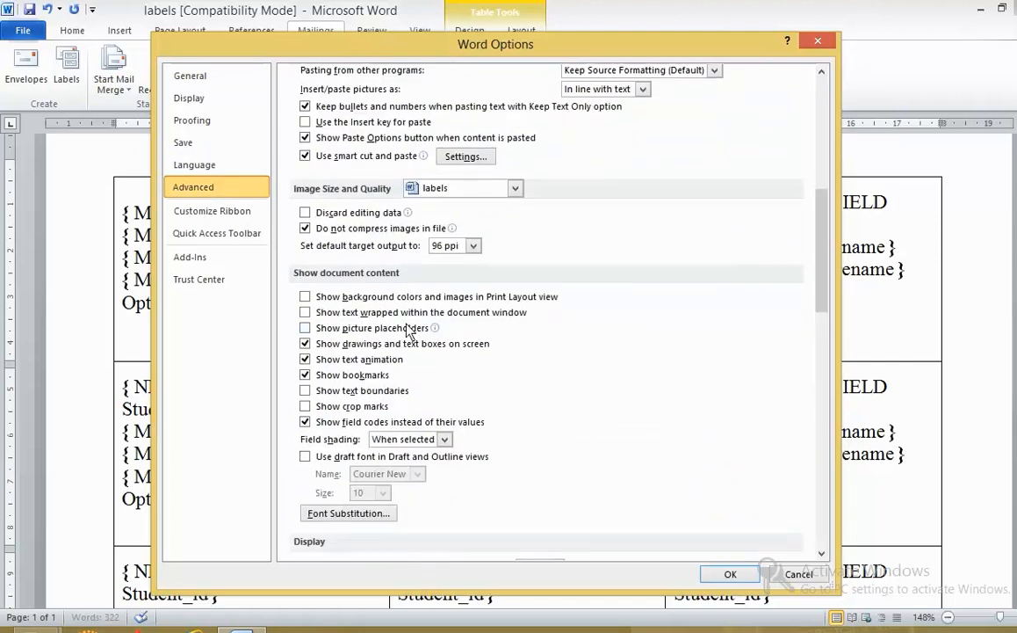
drag(823, 271, 820, 375)
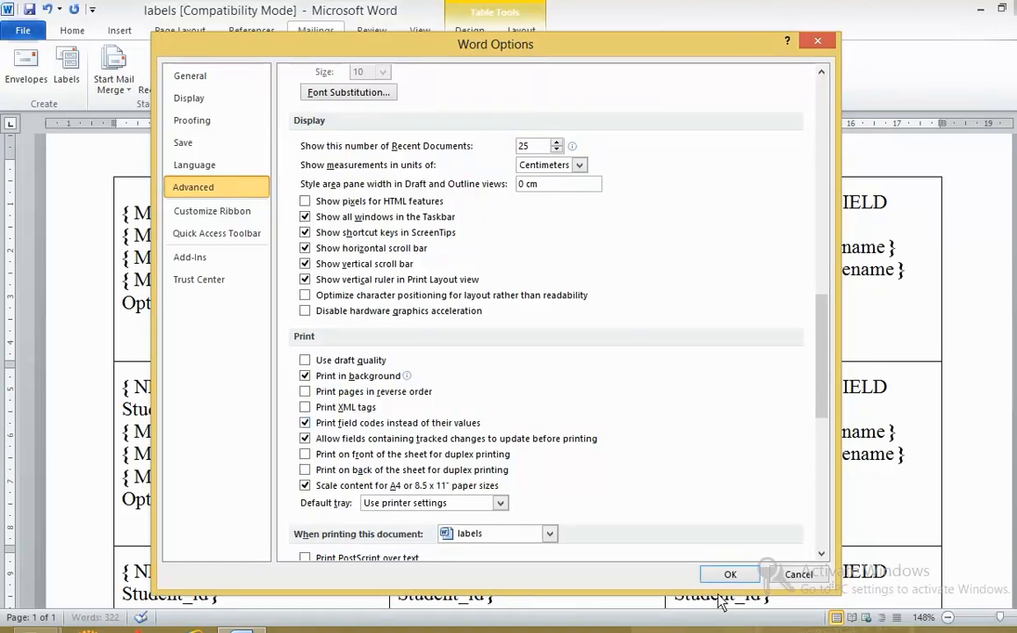
click(799, 574)
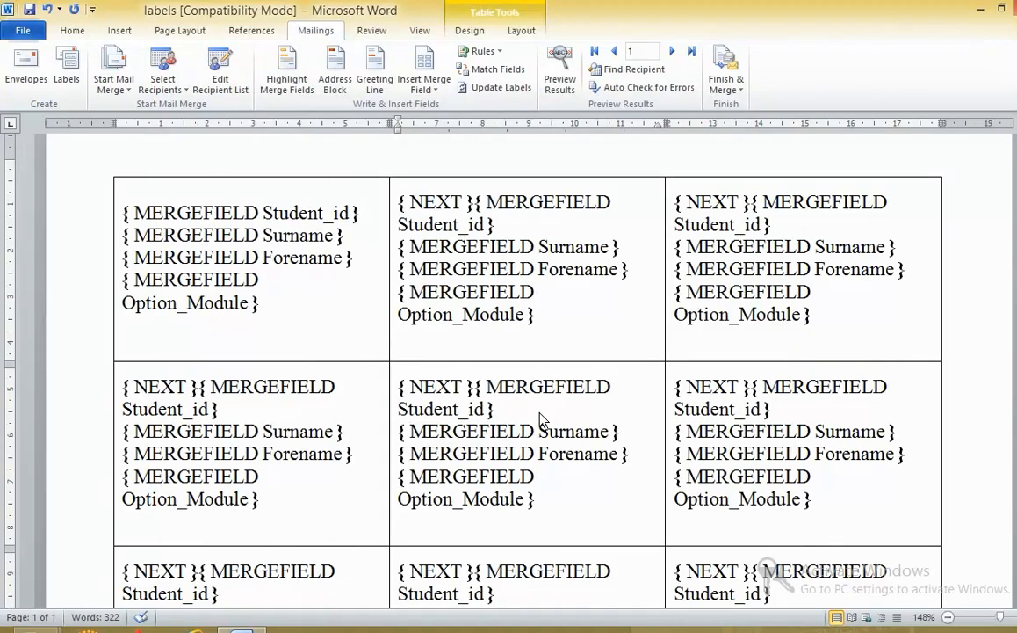
Hide the field codes and close the labels document without saving.
key(alt+F9)
key(alt+F4)
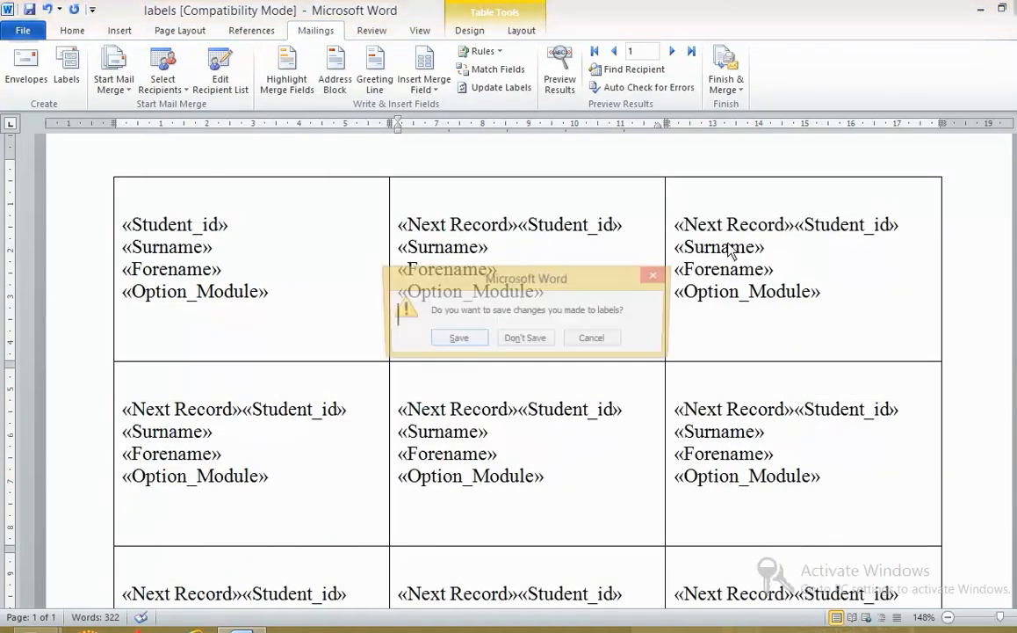
click(524, 340)
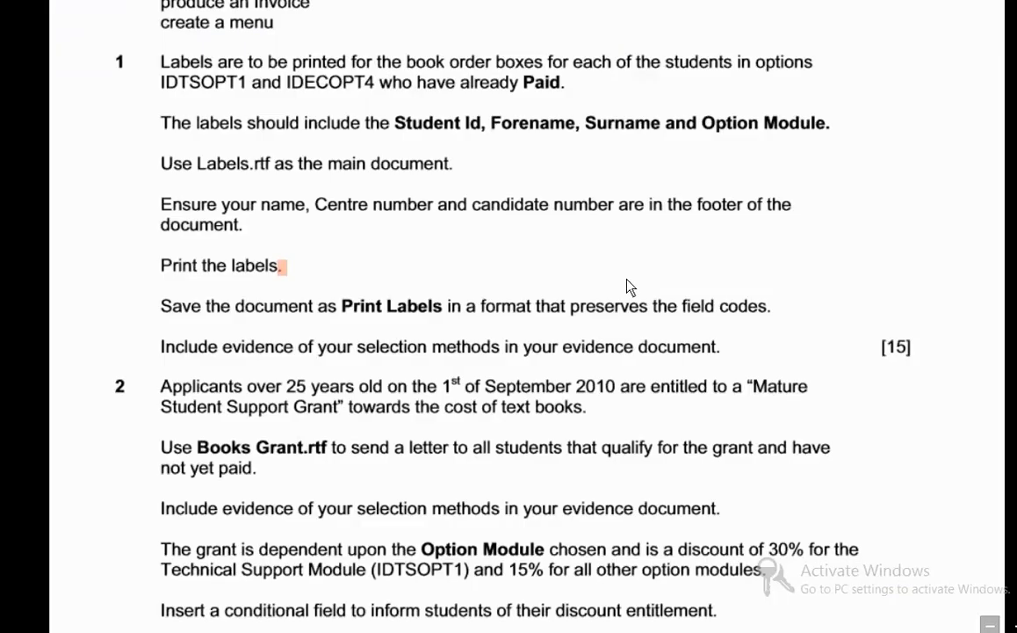
Read task 2 of the exam paper, highlighting the field-code printing instruction, and open Books Grant.rtf from the 9713 Paper 04 June 10 folder.
scroll(448, 352, down, 6)
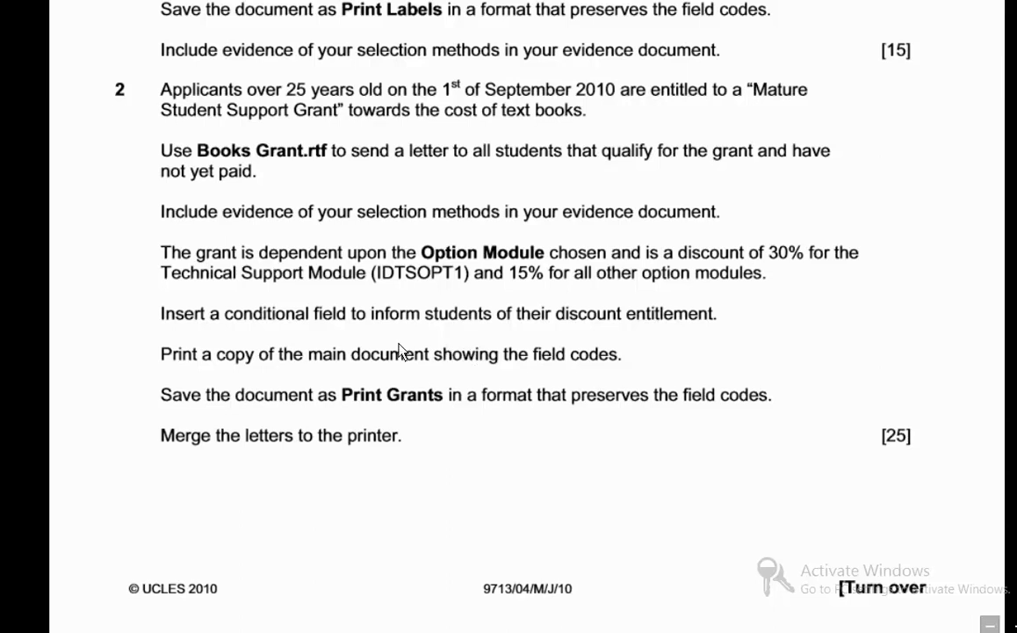
drag(267, 355, 551, 361)
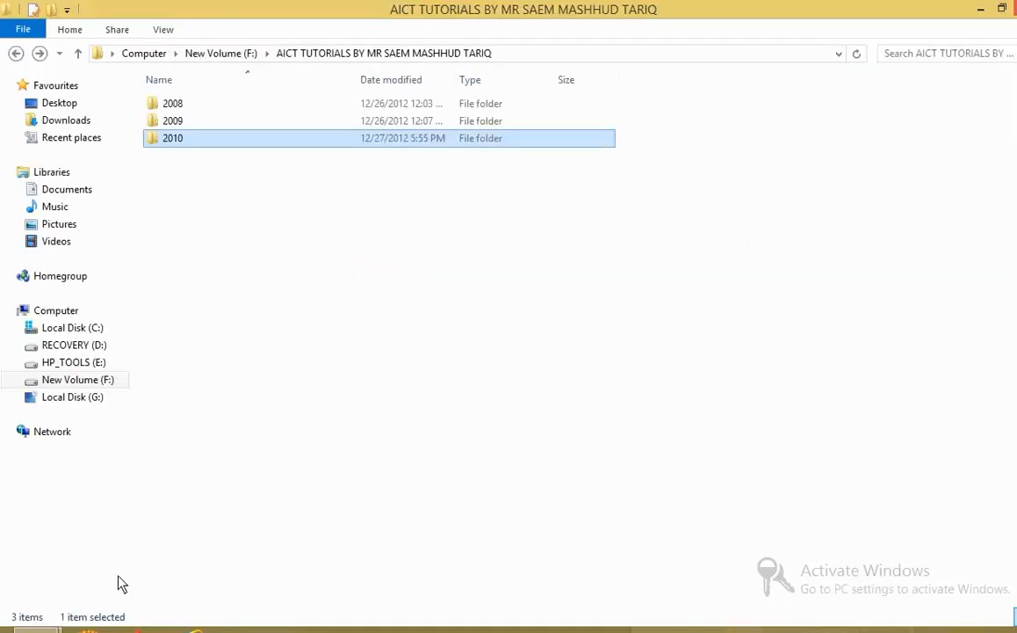
mouse_move(88, 628)
click(250, 566)
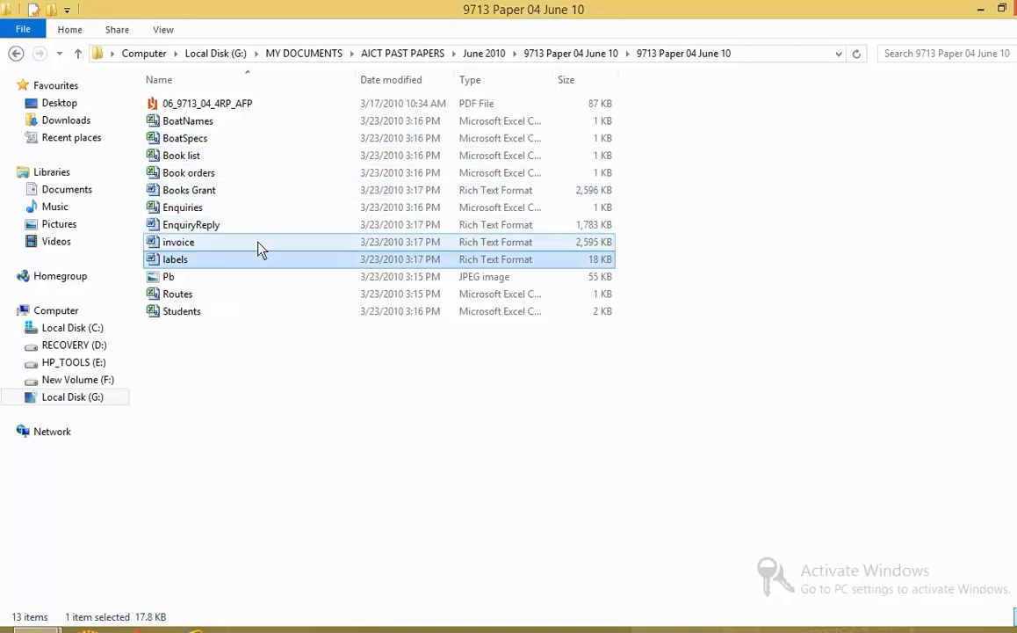
double_click(250, 191)
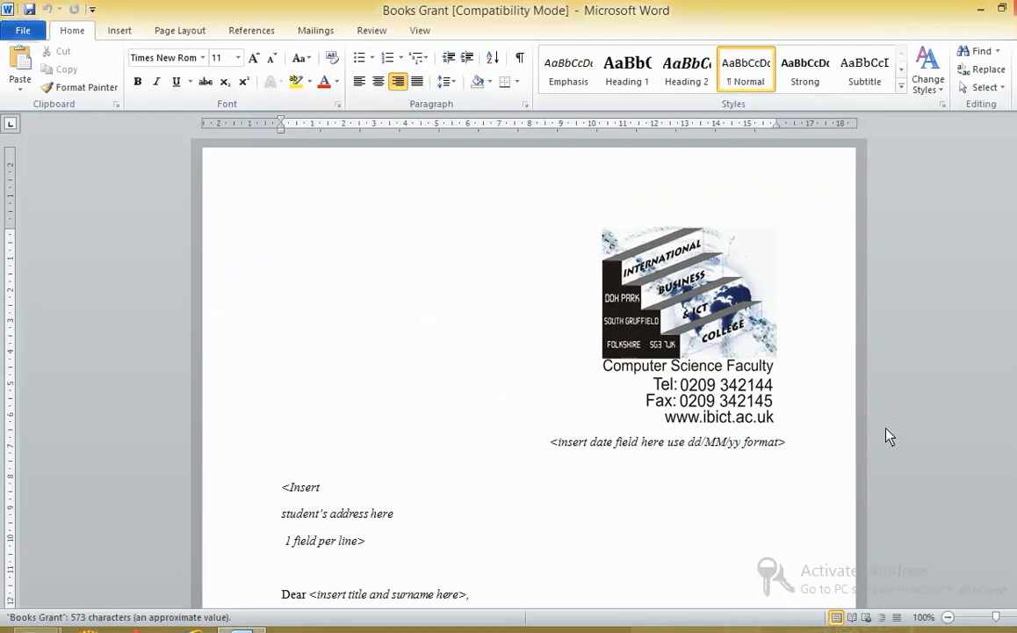
Examine the date and student address placeholders in the Books Grant letter.
scroll(762, 461, down, 3)
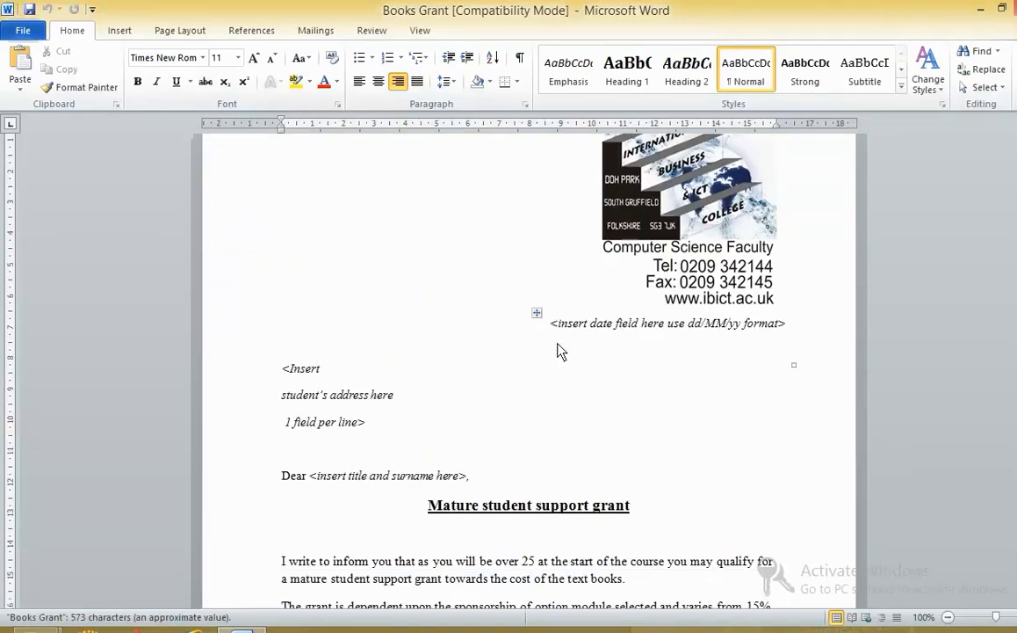
click(548, 331)
click(323, 363)
click(339, 395)
click(339, 427)
key(alt+Tab)
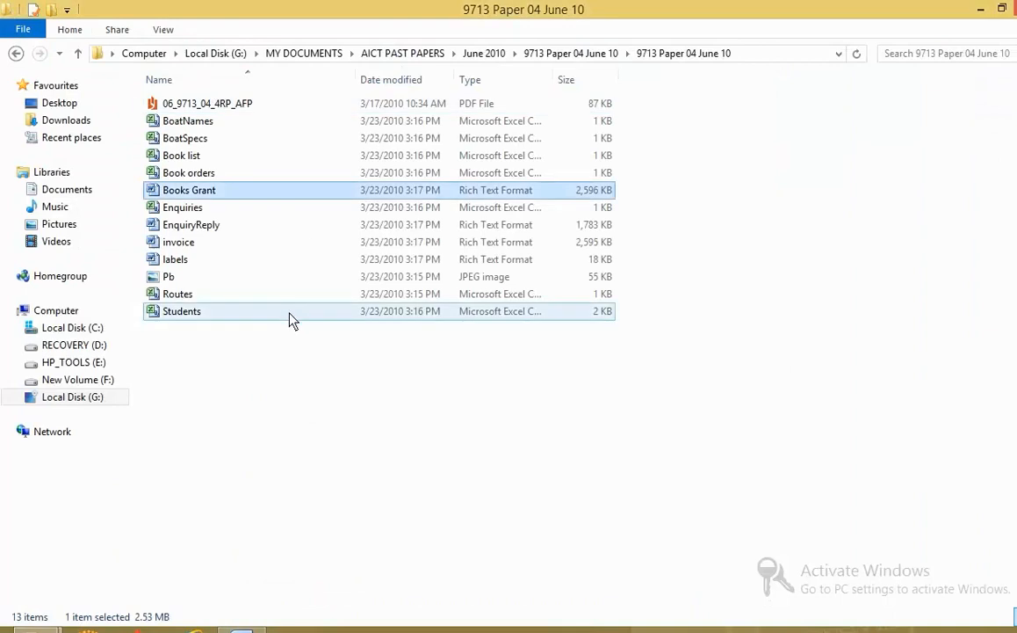
key(alt+Tab)
key(alt+Tab)
key(alt+Tab)
key(alt+Tab)
key(alt+Tab)
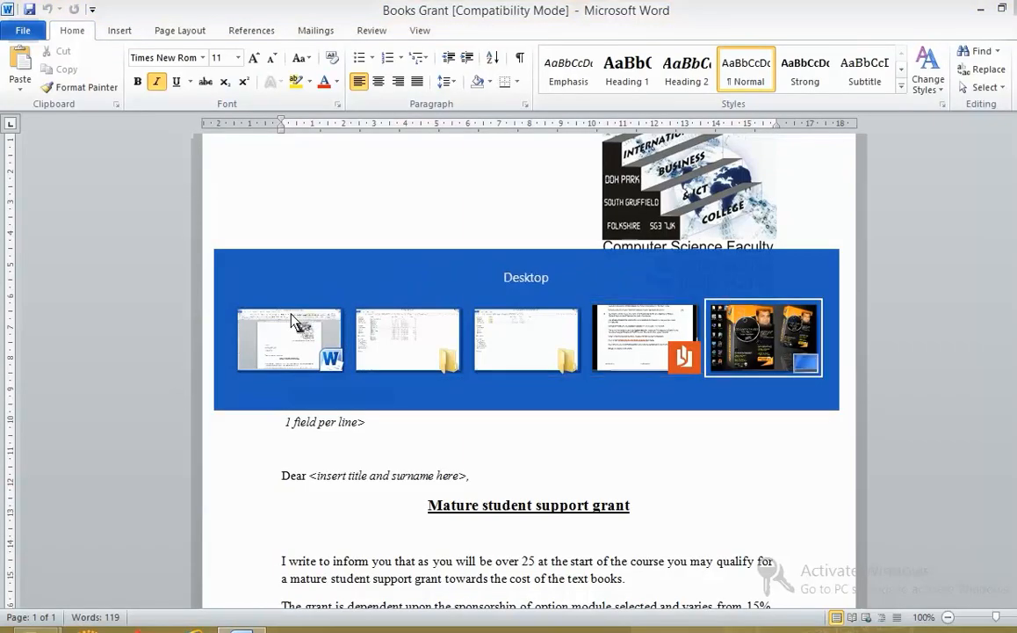
key(alt+Tab)
key(alt+Tab)
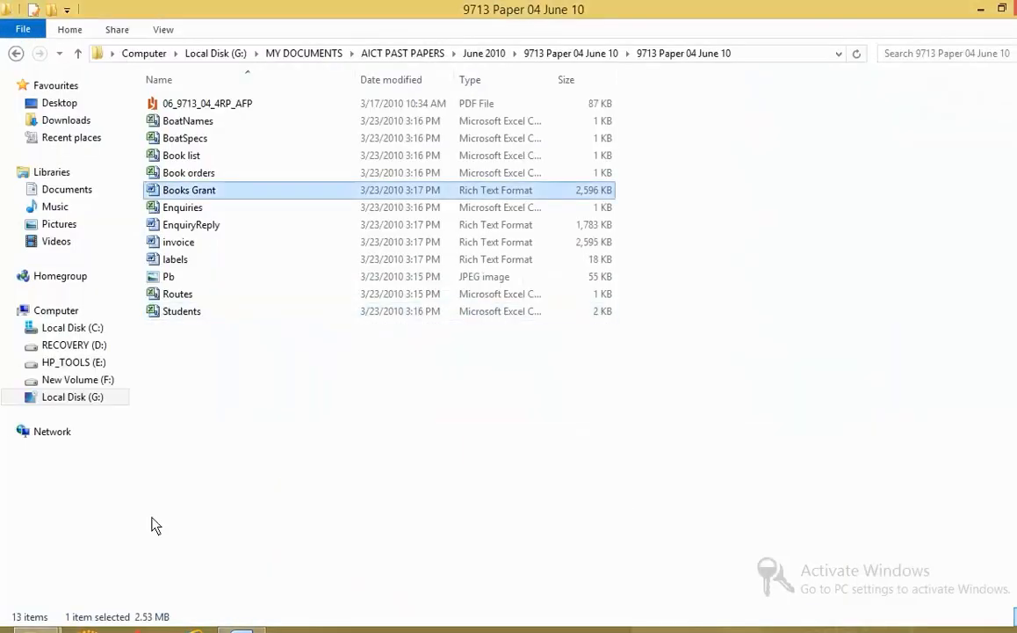
Start Microsoft Access and open the recent database Database14.
click(17, 619)
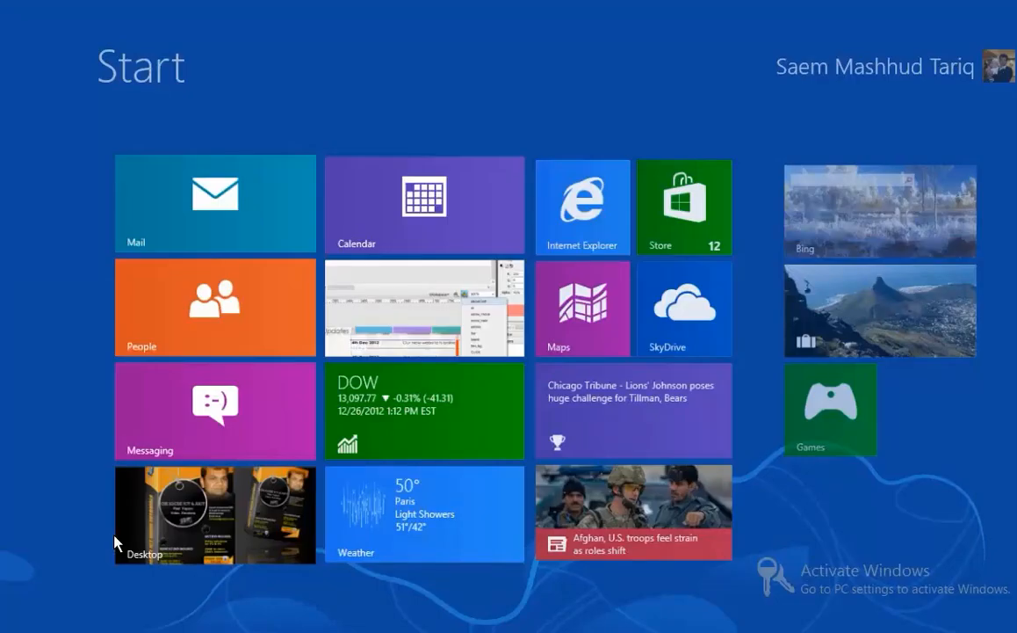
text(acc)
click(166, 134)
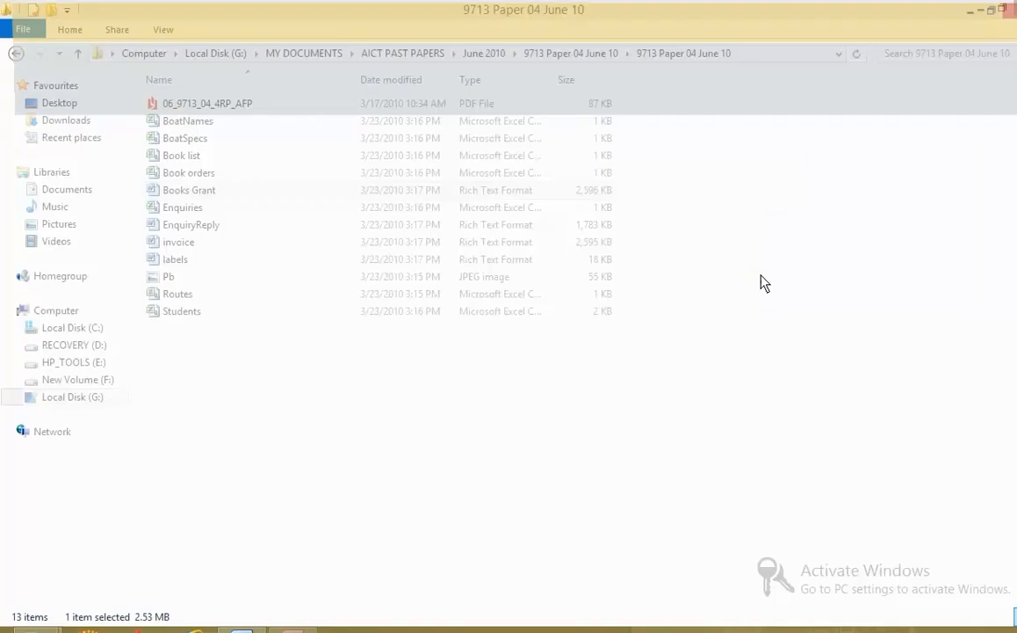
click(114, 177)
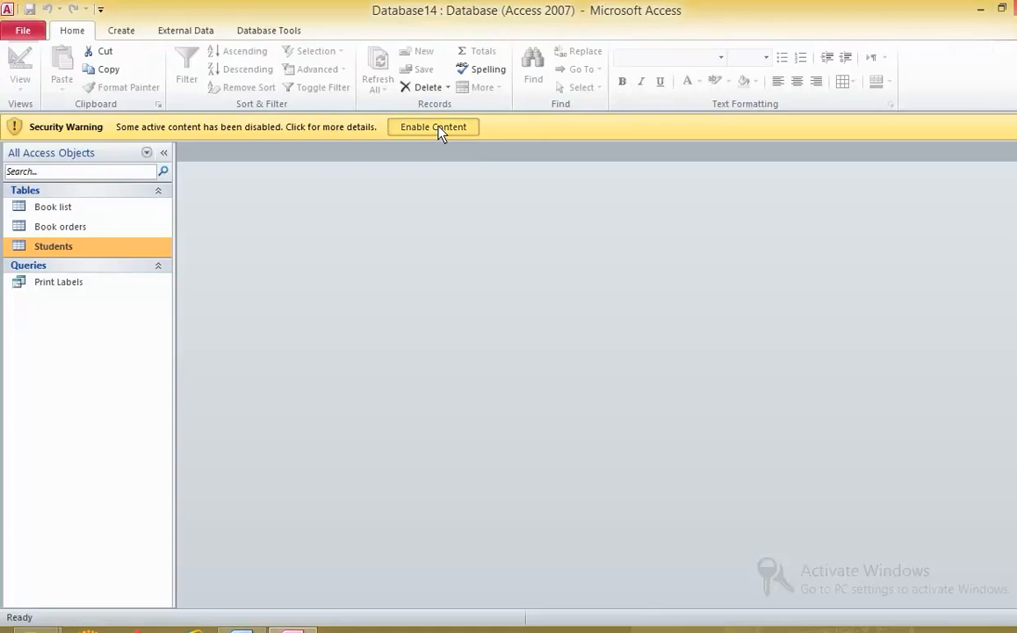
Enable the database's content and create a query in design view with the Book list, Book orders and Students tables.
click(437, 128)
click(121, 31)
click(240, 83)
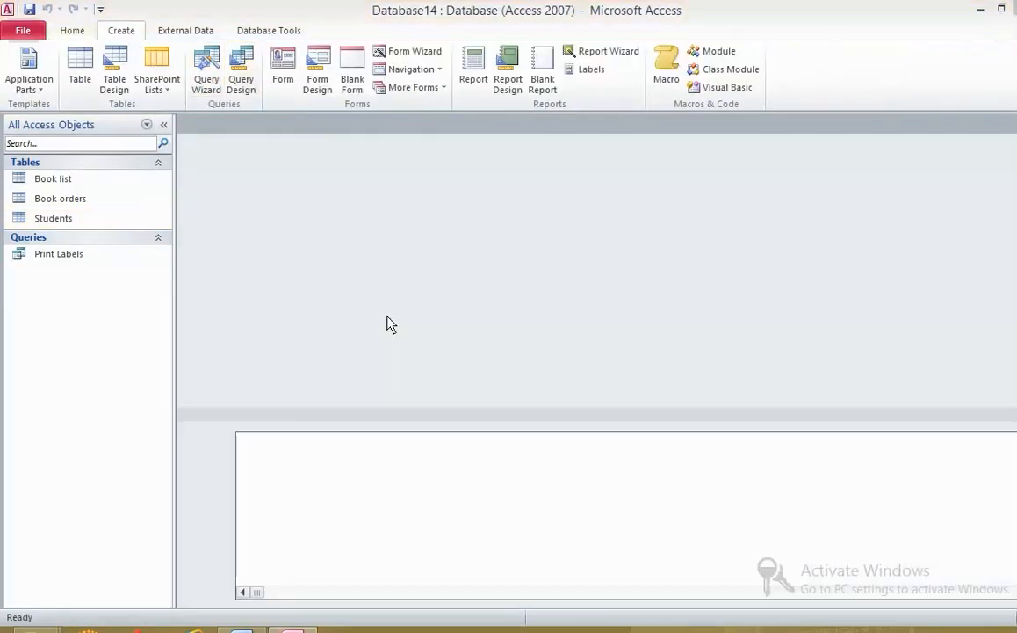
click(423, 449)
shift+click(421, 427)
click(563, 608)
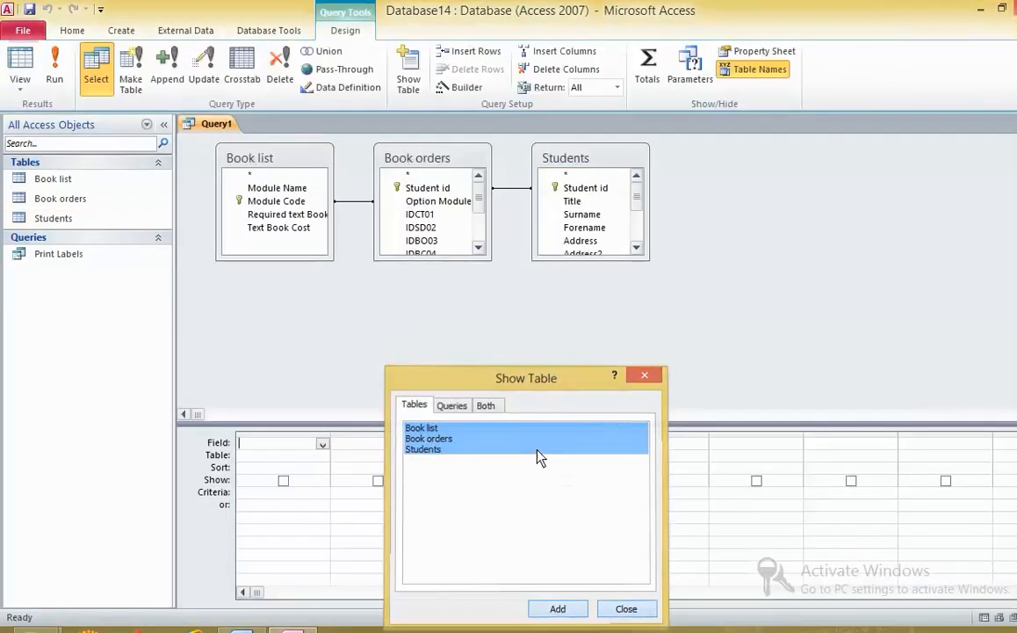
Check the Books Grant letter's address placeholders, and enlarge the Book orders and Students field lists in the query so they do not overlap.
key(alt+Tab)
key(alt+Tab)
key(Tab)
key(Tab)
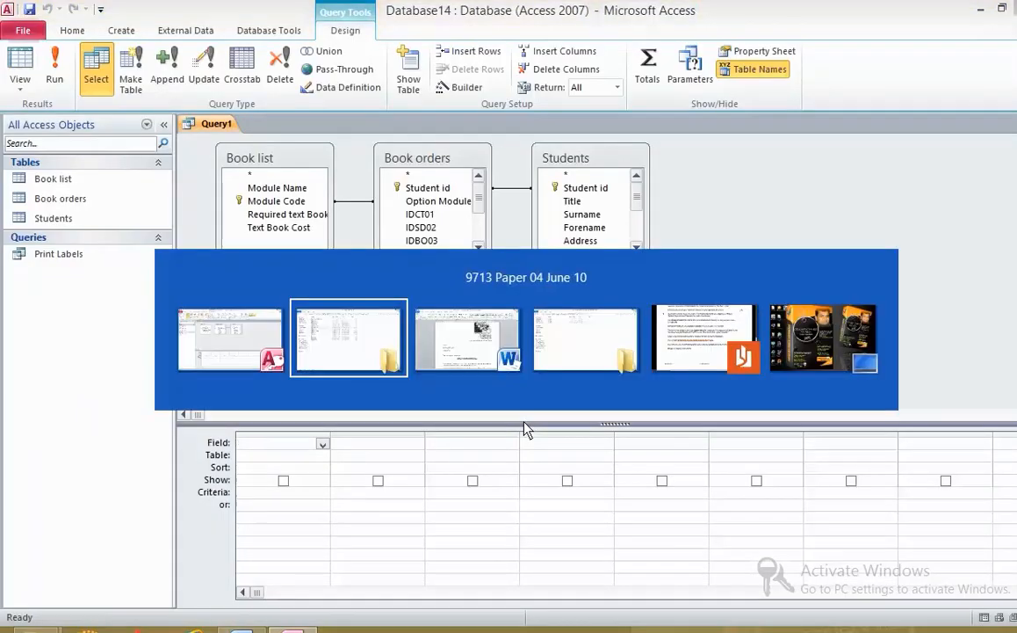
scroll(440, 366, down, 2)
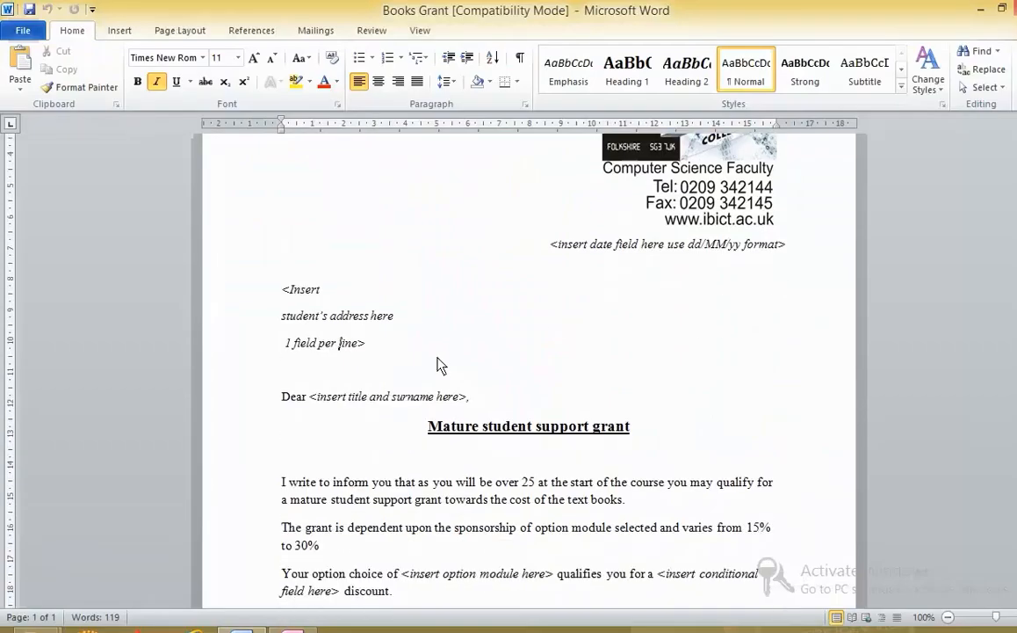
key(alt+Tab)
drag(489, 268, 561, 354)
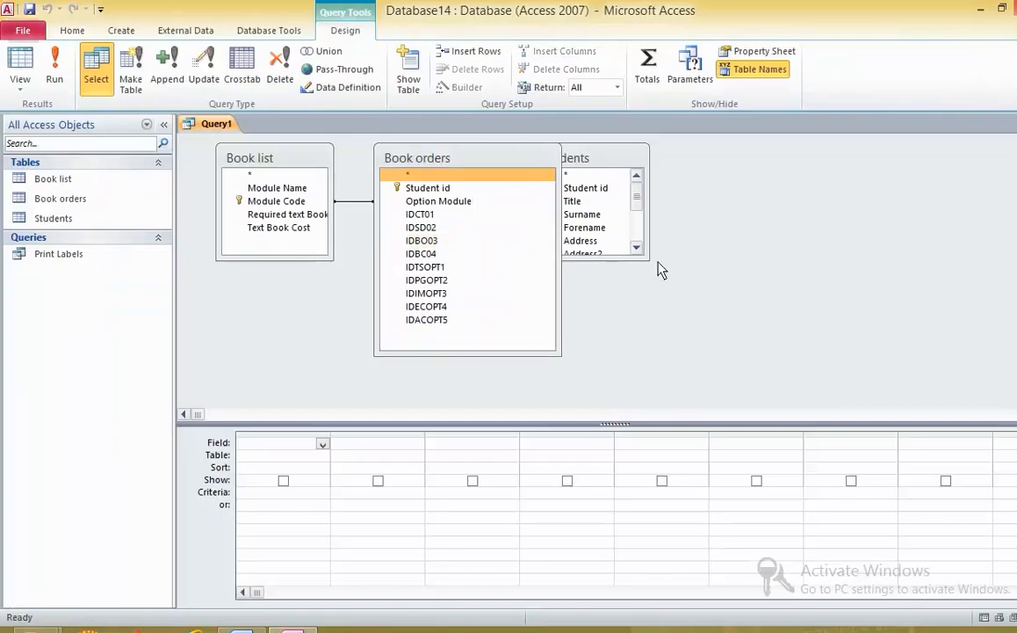
drag(651, 266, 754, 369)
drag(620, 157, 784, 157)
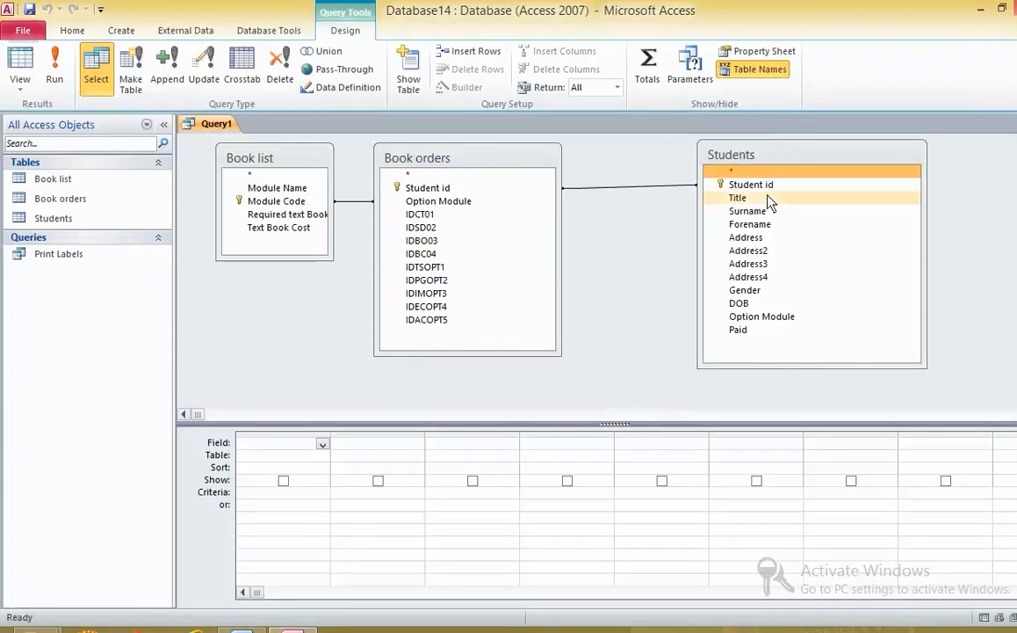
Add the Address, Address2, Address3 and Address4 fields from Students to the query.
double_click(774, 243)
double_click(774, 252)
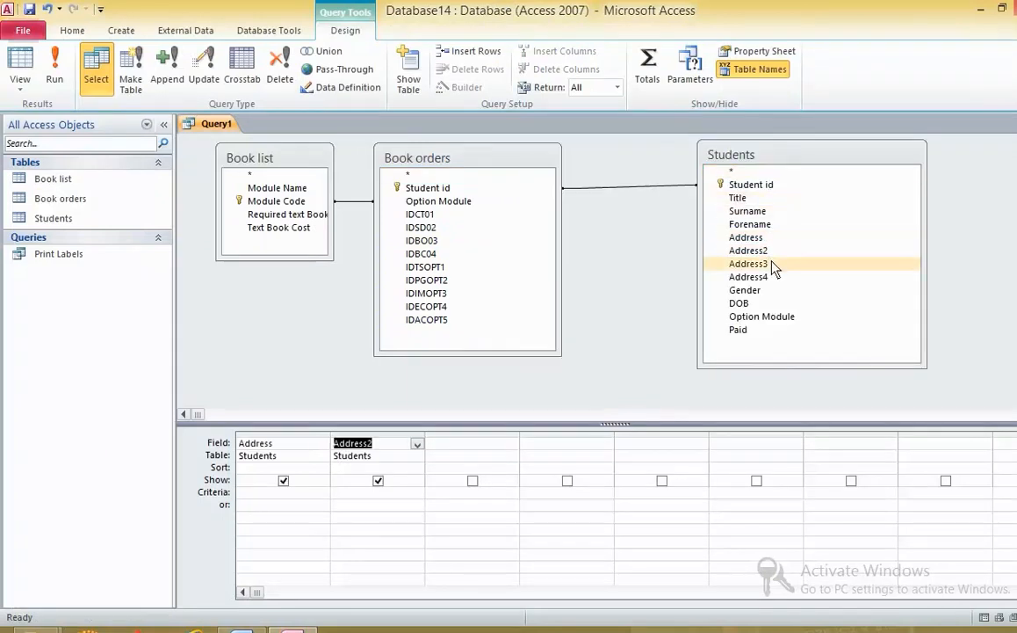
double_click(774, 264)
double_click(774, 278)
Check the Books Grant letter's salutation placeholder and add the Title and Surname fields from Students to the query.
key(alt+Tab)
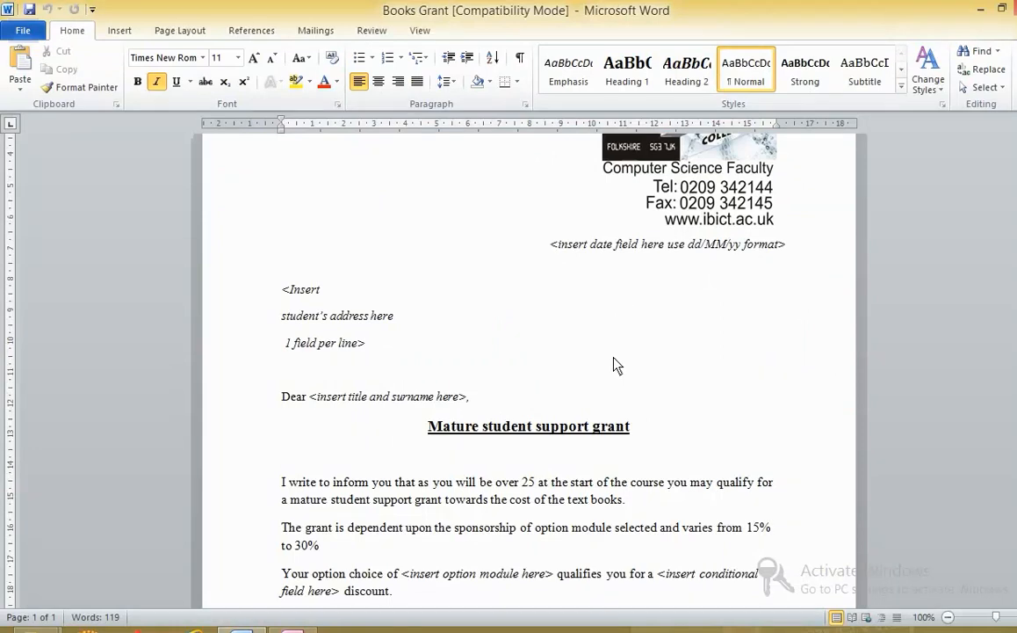
scroll(615, 365, down, 1)
key(alt+Tab)
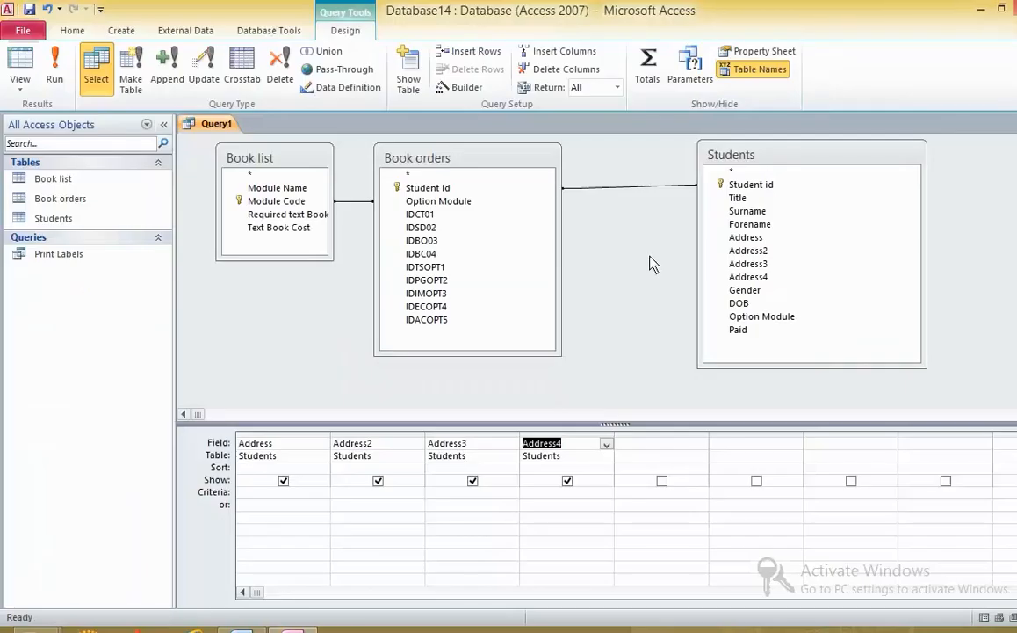
double_click(738, 198)
double_click(743, 211)
Check the remaining placeholders in the Books Grant letter and add the Option Module field from Book orders to the query.
key(alt+Tab)
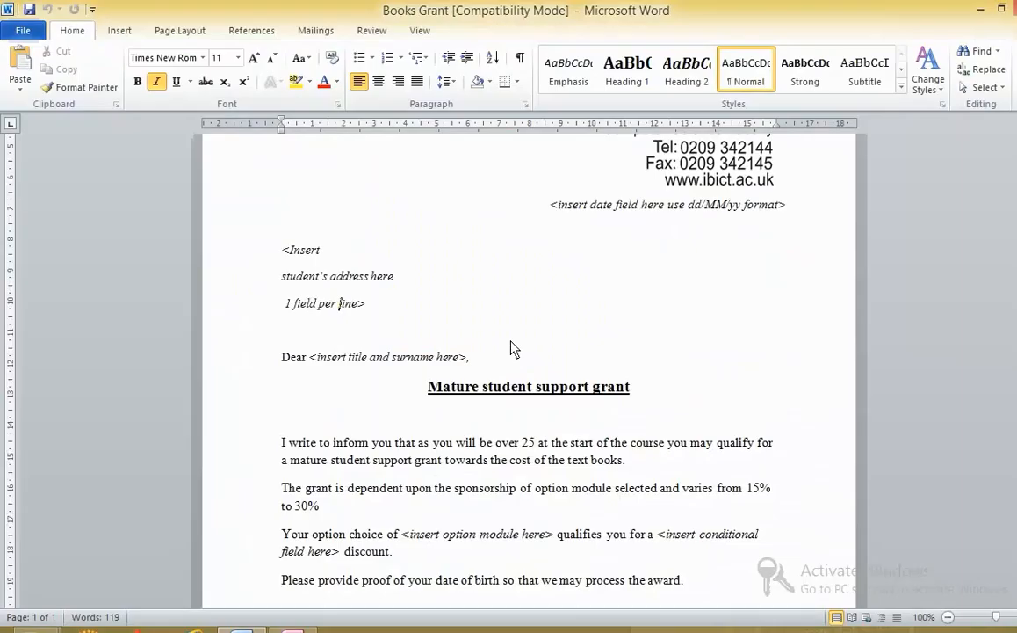
scroll(512, 349, down, 1)
scroll(512, 349, up, 1)
drag(788, 211, 536, 209)
scroll(512, 424, down, 2)
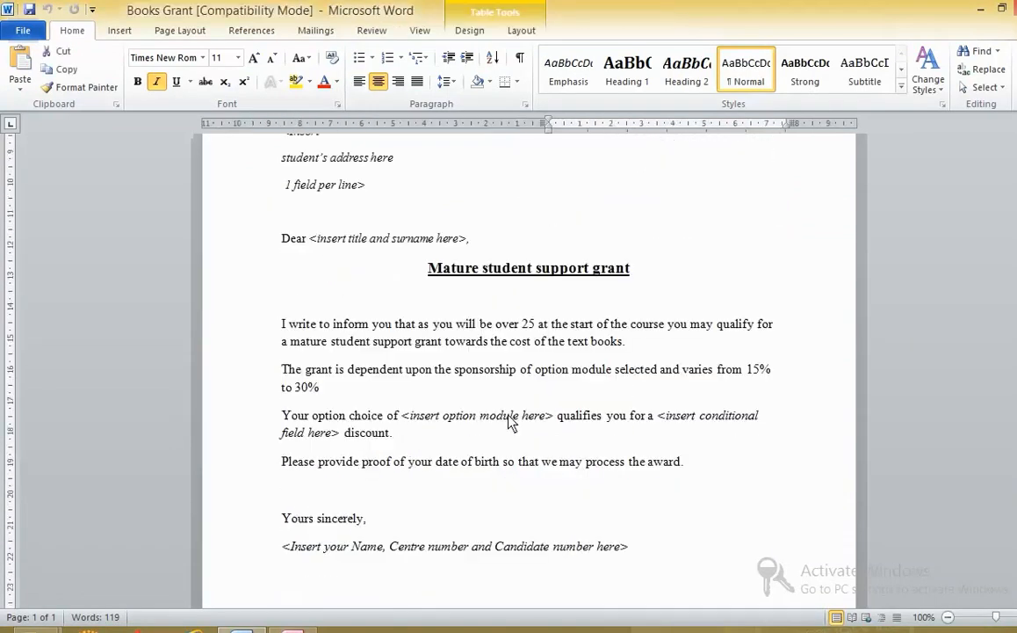
key(alt+Tab)
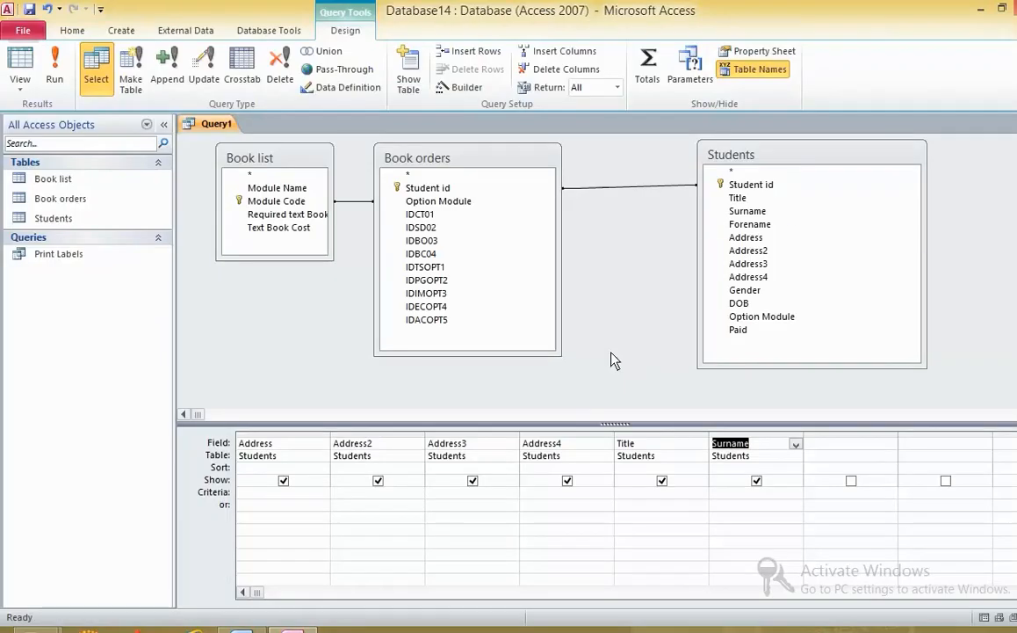
double_click(444, 200)
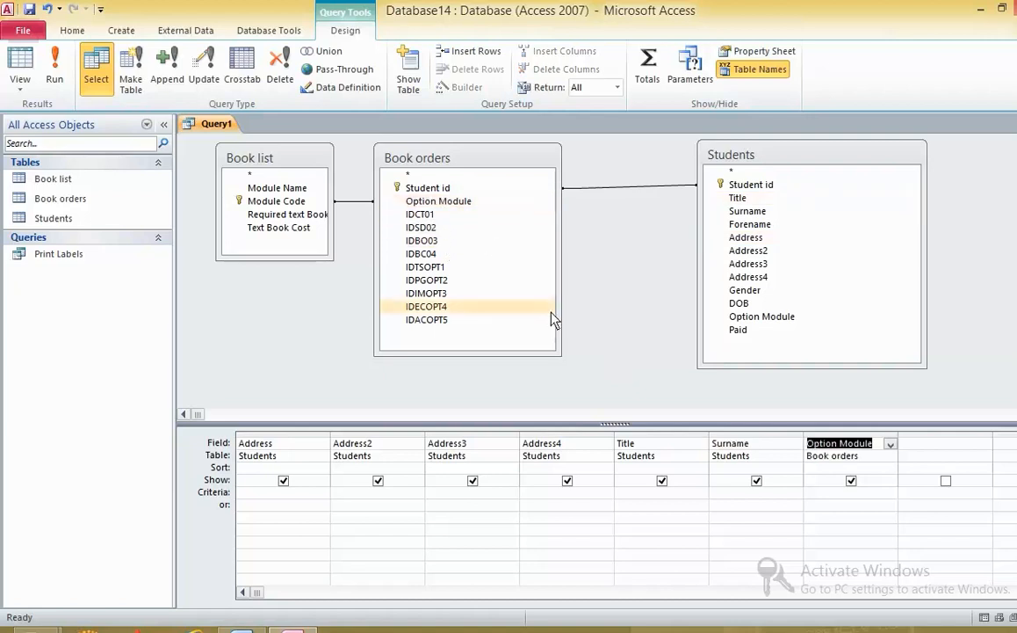
Read task 2 of the exam paper for the option module and the age and date conditions, highlighting the relevant wording.
key(alt+Tab)
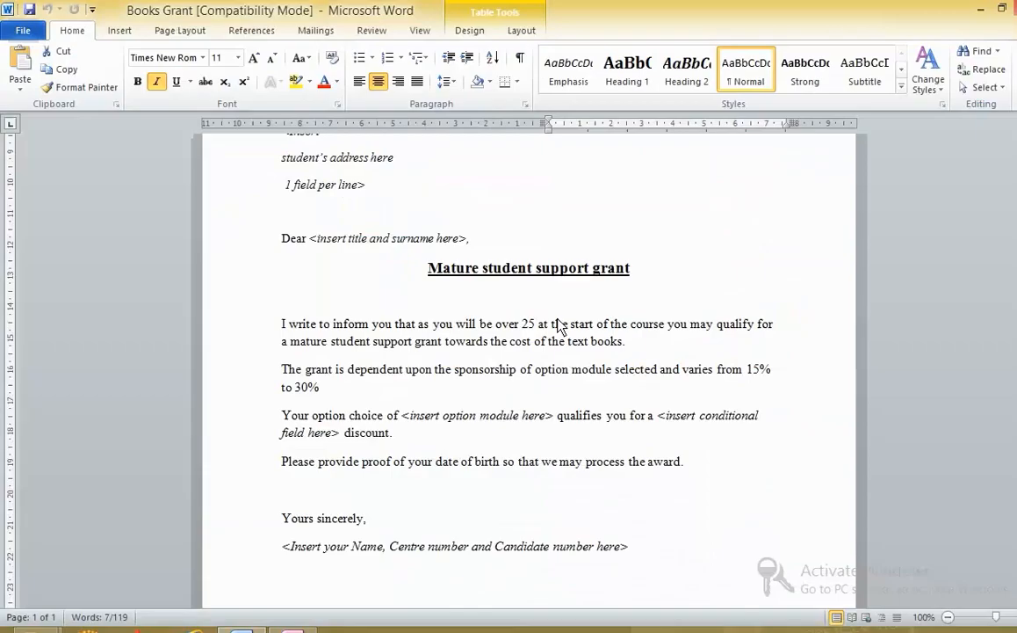
key(alt+Tab)
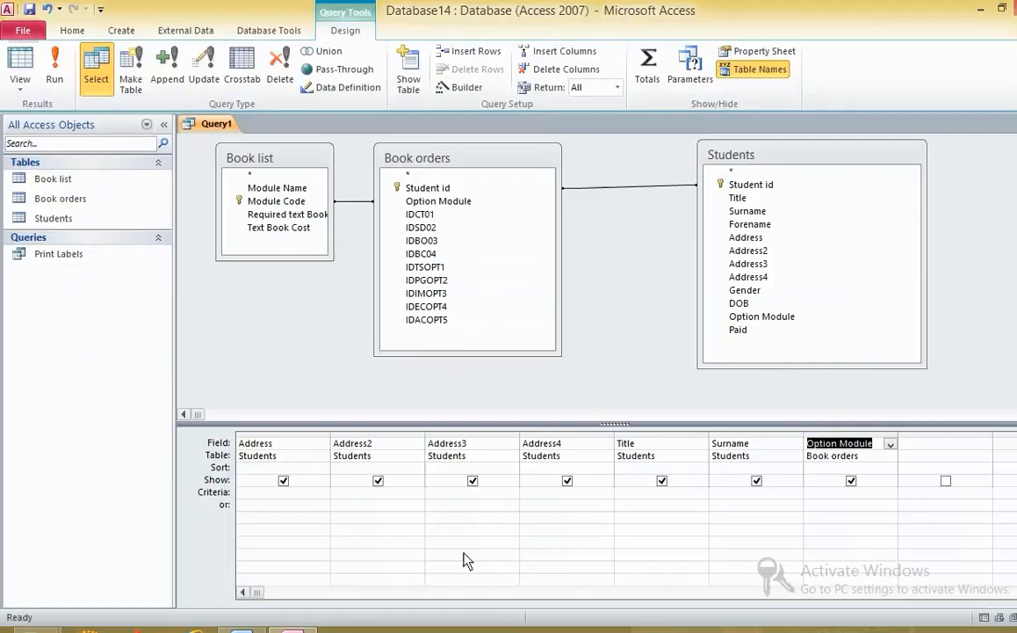
key(alt+Tab)
key(alt+Tab)
key(alt+Tab)
key(alt+Tab)
key(alt+Tab)
key(alt+Tab)
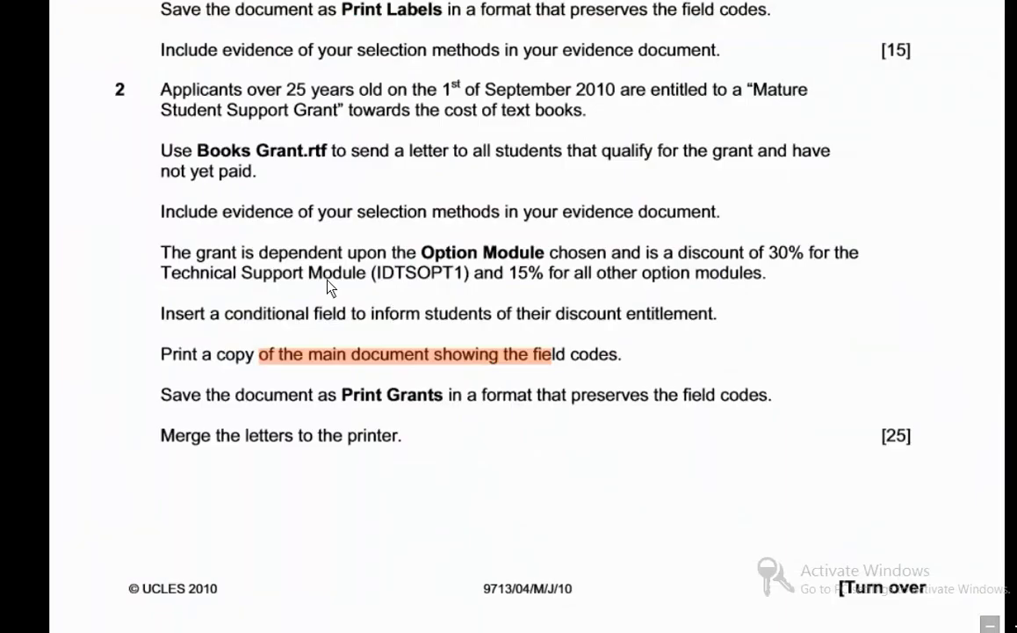
click(253, 270)
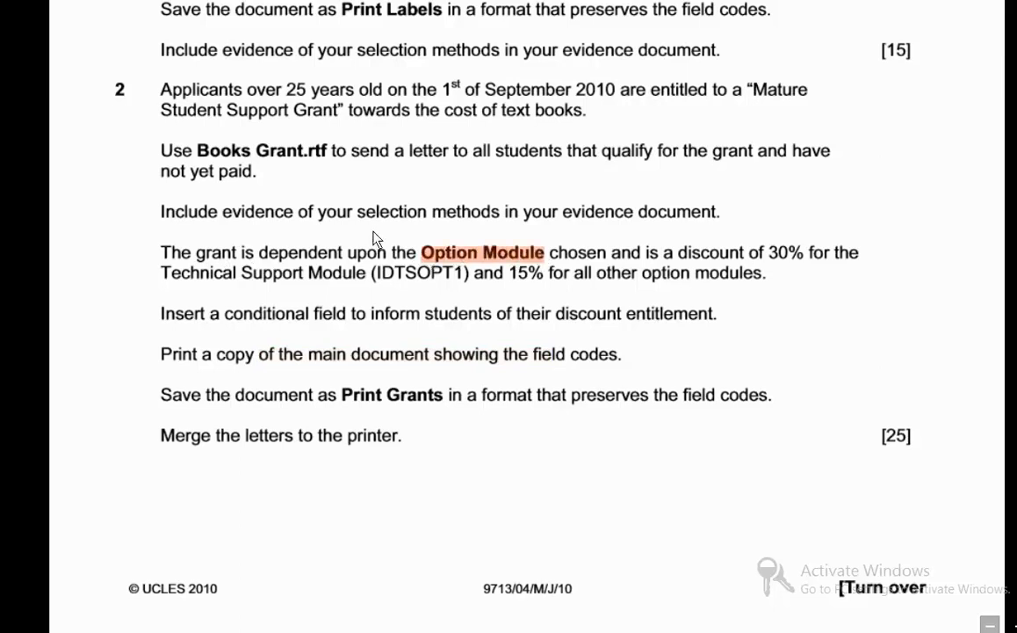
drag(256, 89, 386, 100)
drag(288, 94, 381, 92)
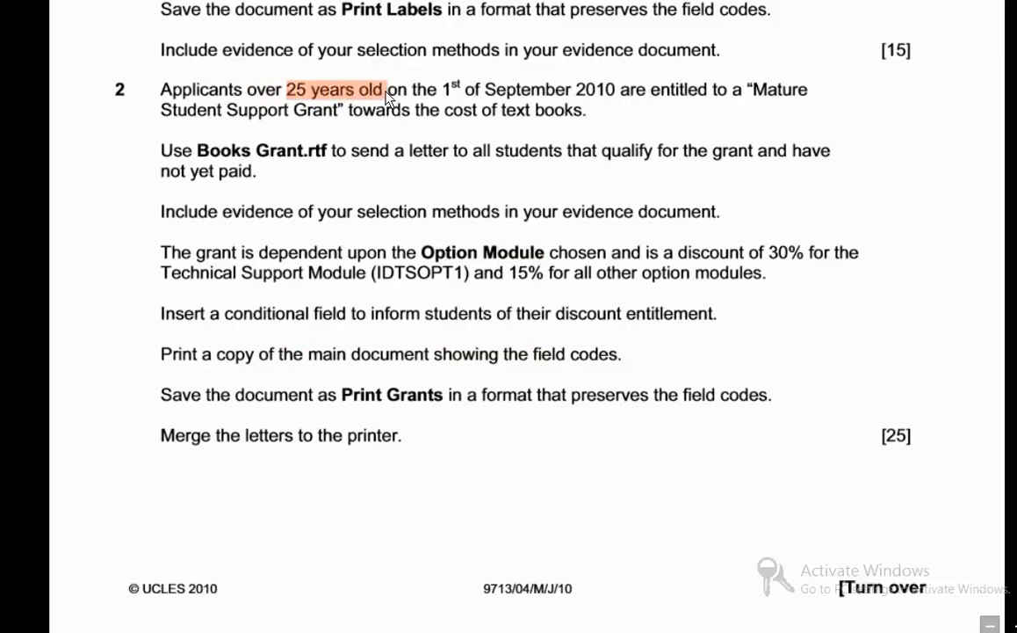
drag(522, 94, 570, 96)
key(alt+Tab)
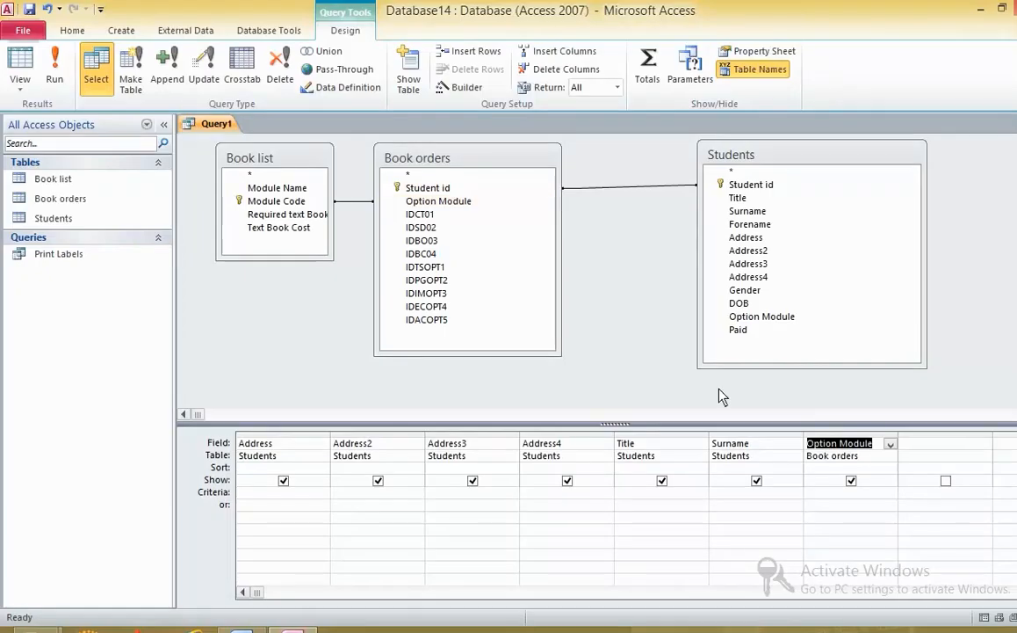
Add the DOB field from Students to the query, widen its column and display the query's records.
double_click(741, 304)
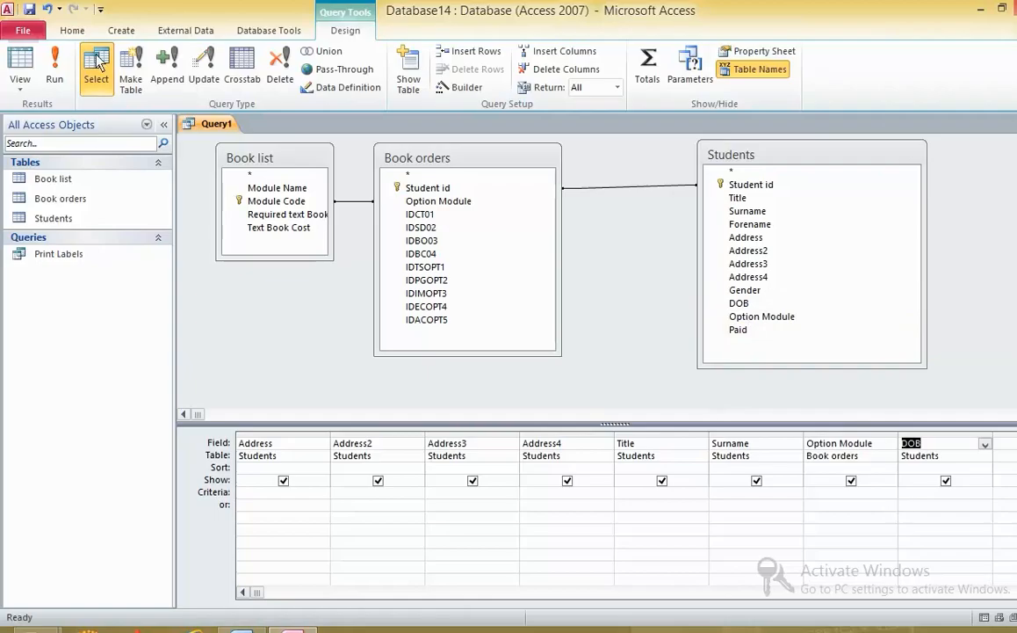
key(alt+Tab)
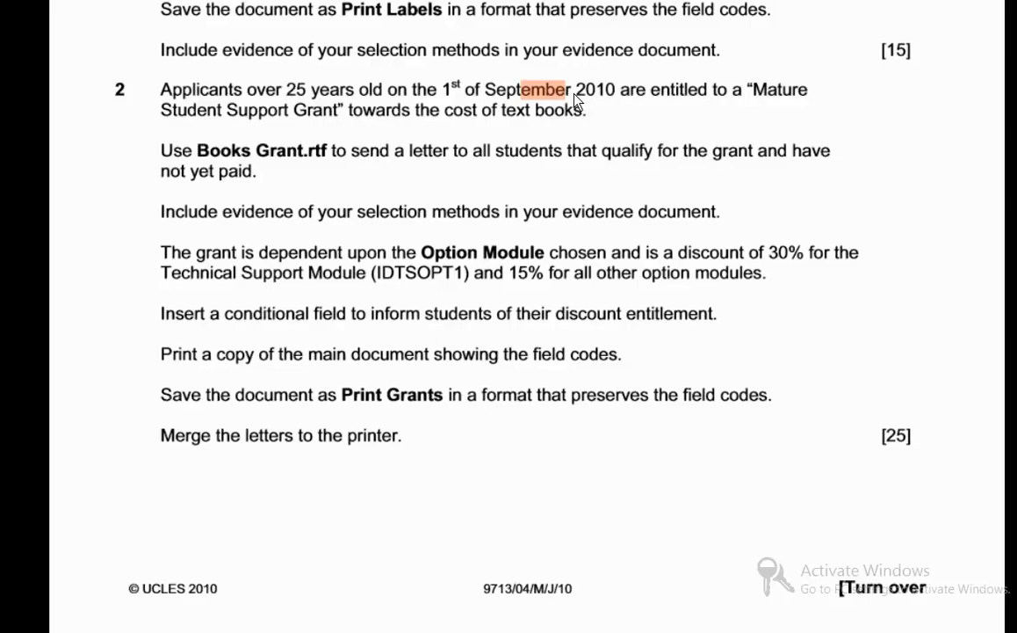
key(alt+Tab)
click(917, 494)
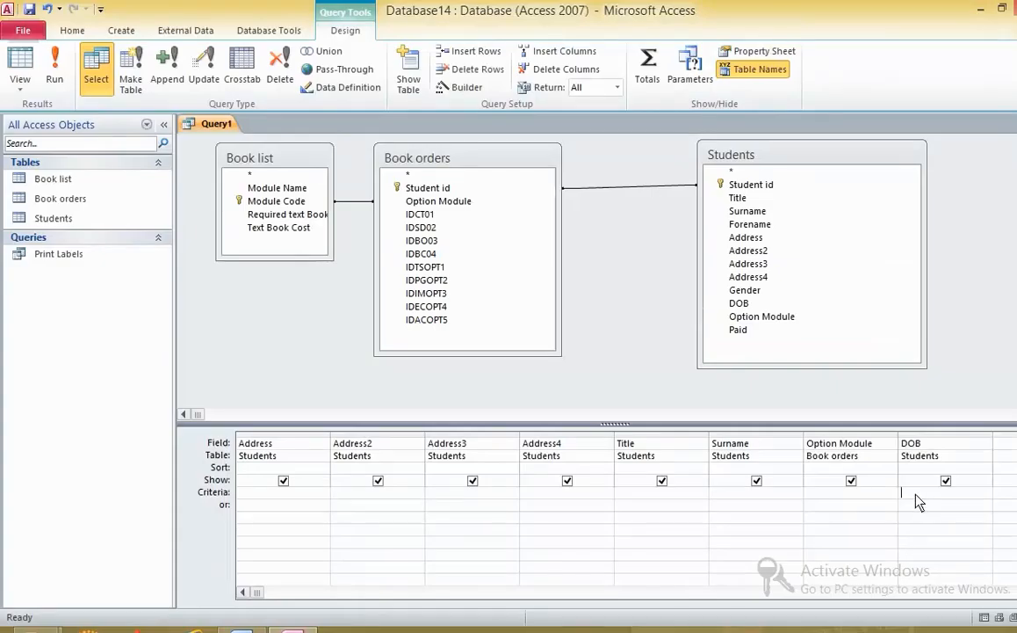
drag(993, 434, 1010, 436)
click(19, 65)
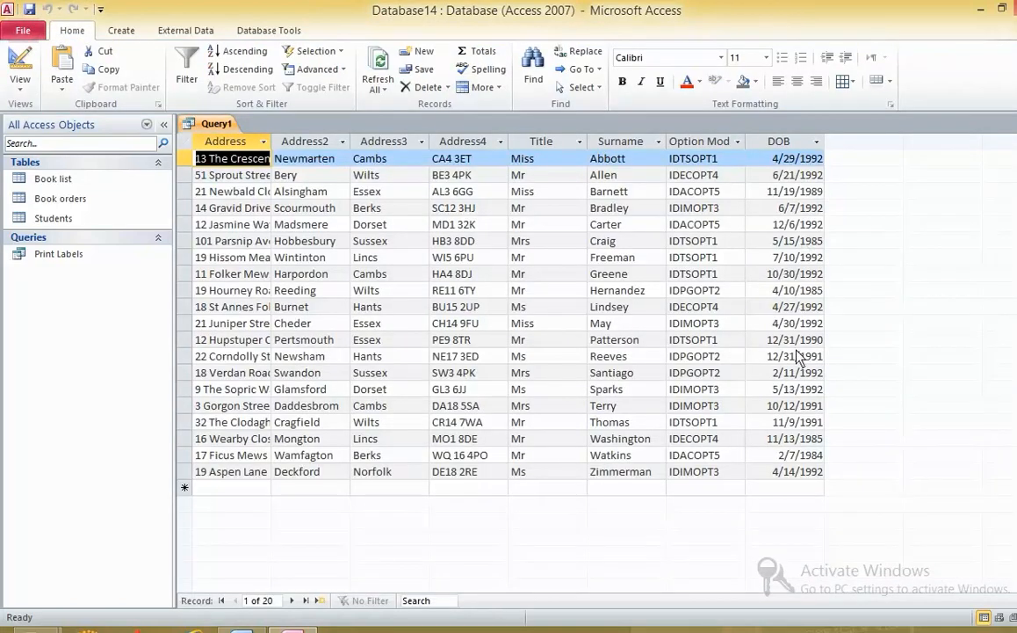
Return to the query design, set the DOB criterion to >09/01/1985 and run the query.
click(20, 84)
click(61, 261)
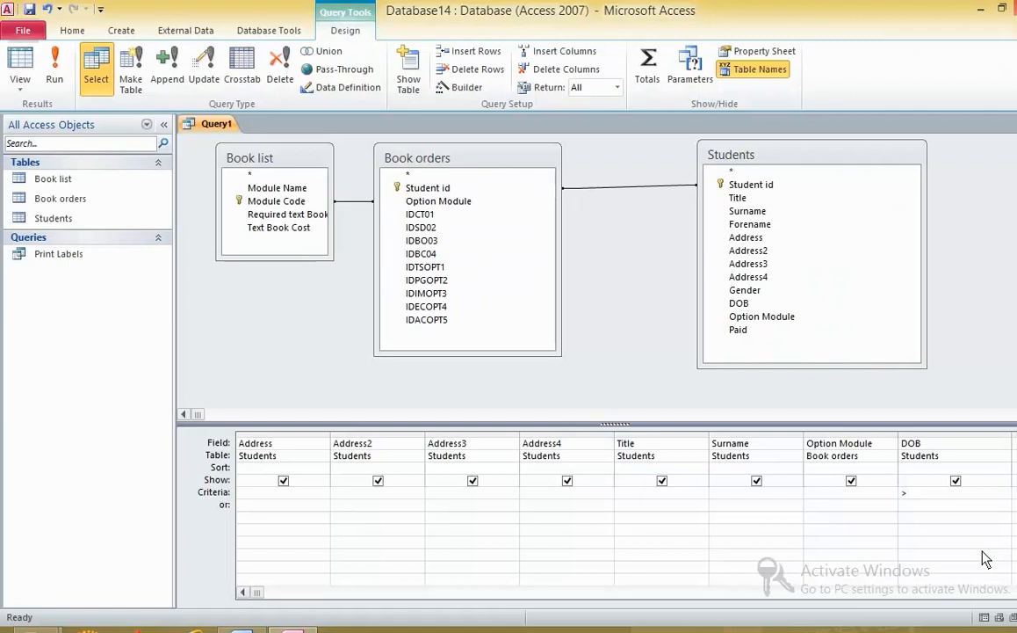
text(09/01/1985)
click(907, 539)
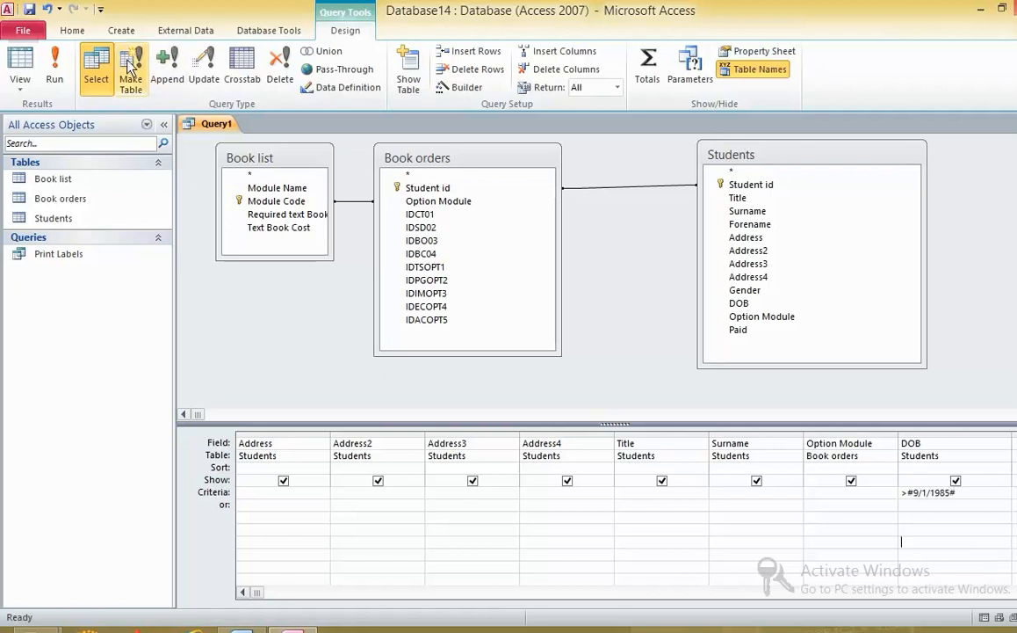
click(55, 66)
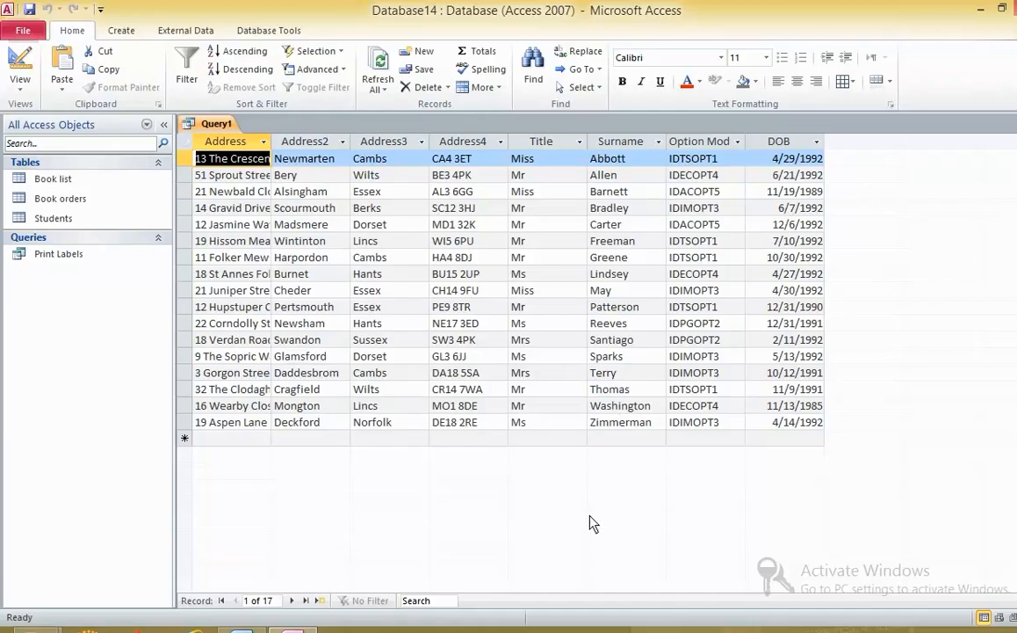
Re-read the age requirement on the 1st of September 2010 in task 2 of the exam paper, highlighting the wording.
key(alt+Tab)
key(alt+Tab)
key(alt+Tab)
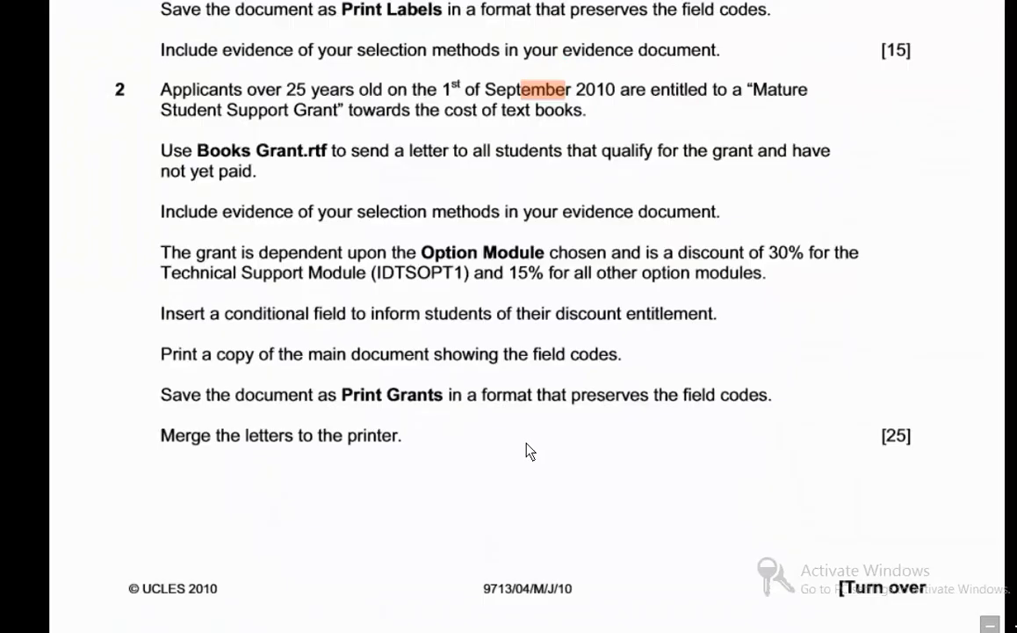
drag(384, 91, 521, 95)
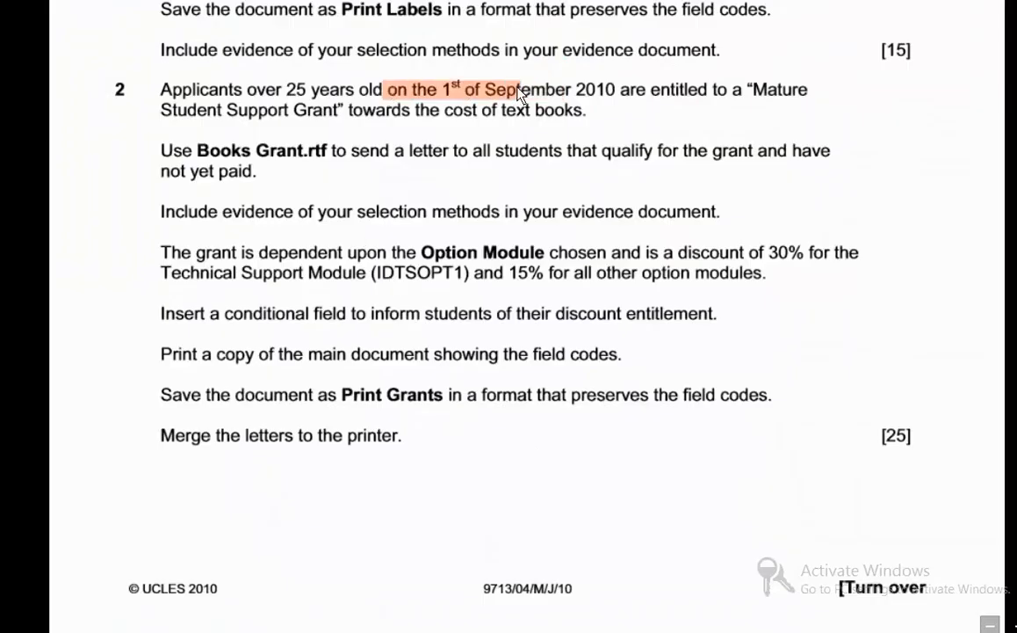
drag(613, 97, 431, 95)
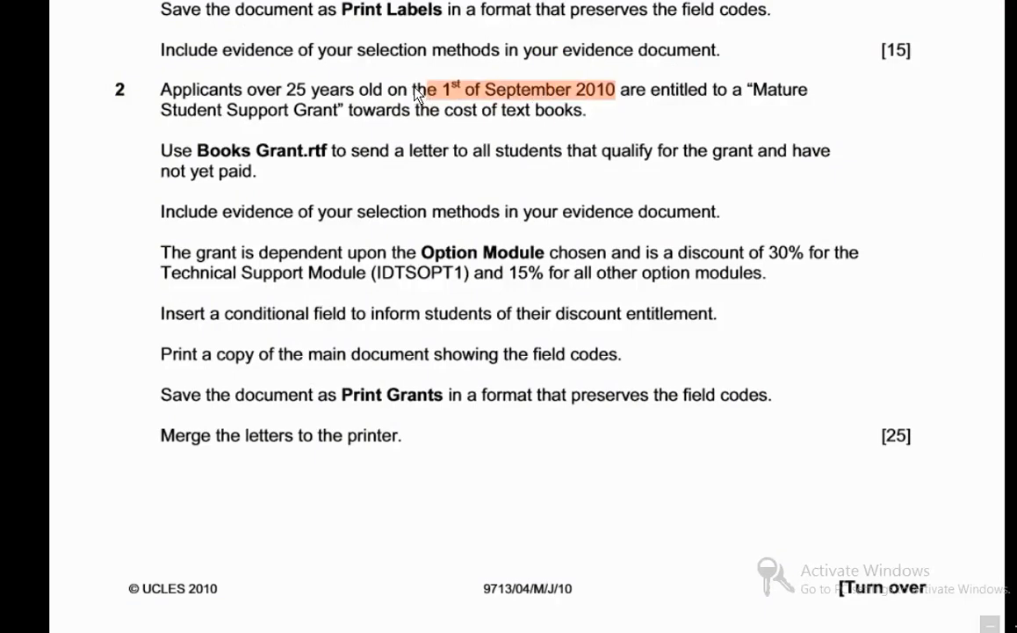
click(387, 86)
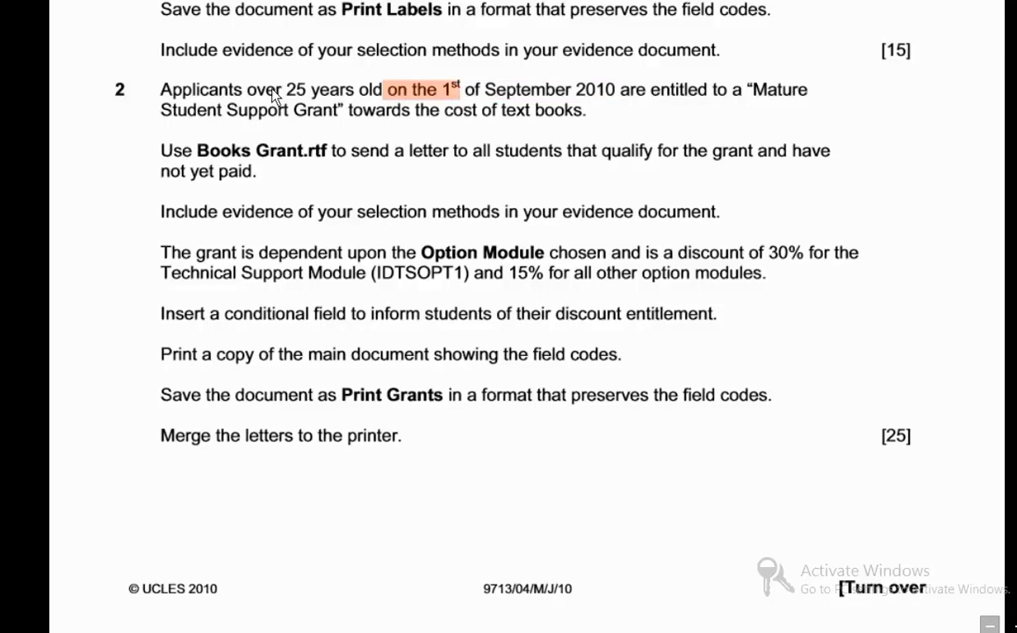
drag(256, 91, 287, 93)
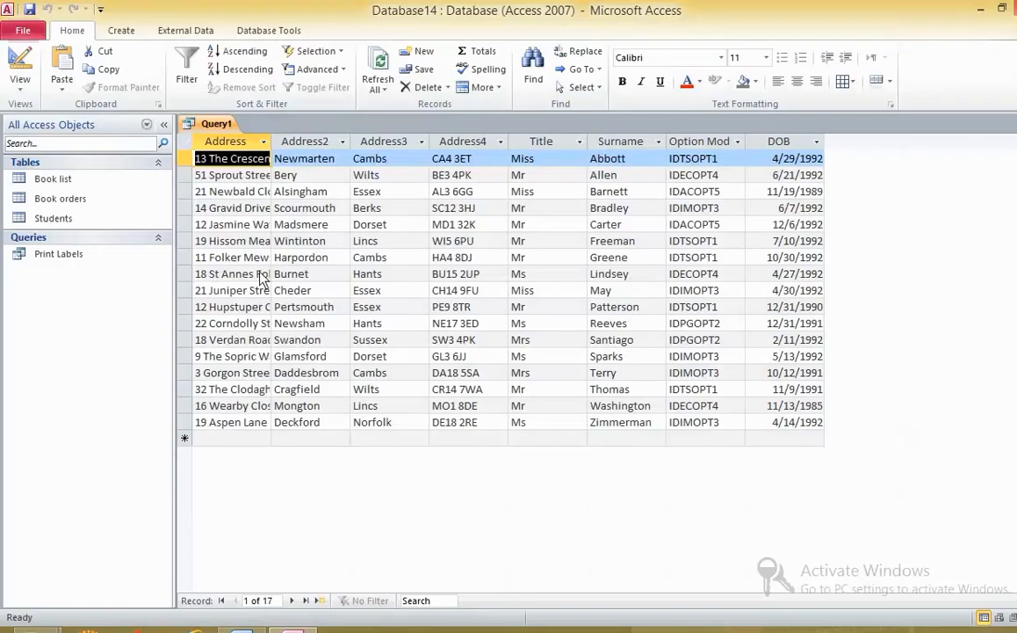
Change the DOB criterion to <#9/1/1985#, run the query and return to its design.
click(21, 85)
click(44, 260)
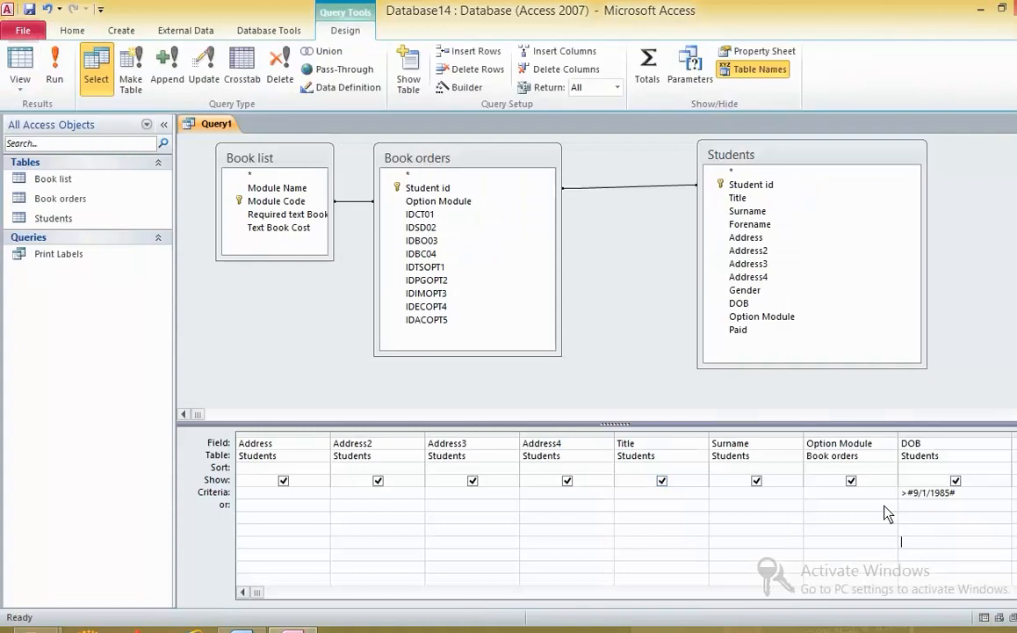
drag(907, 494, 861, 489)
text(<)
click(54, 69)
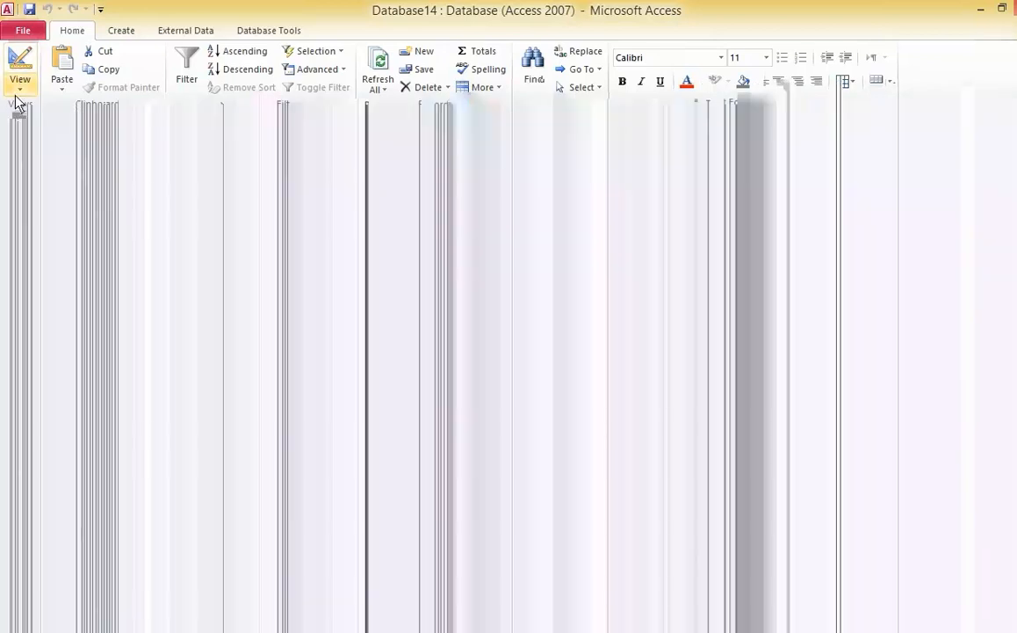
click(19, 88)
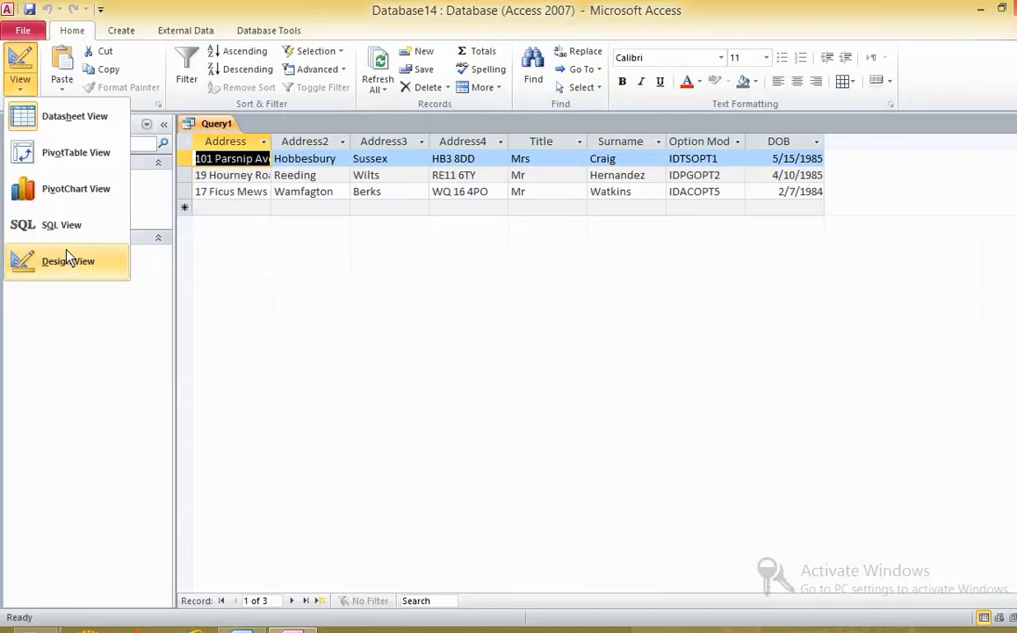
click(68, 257)
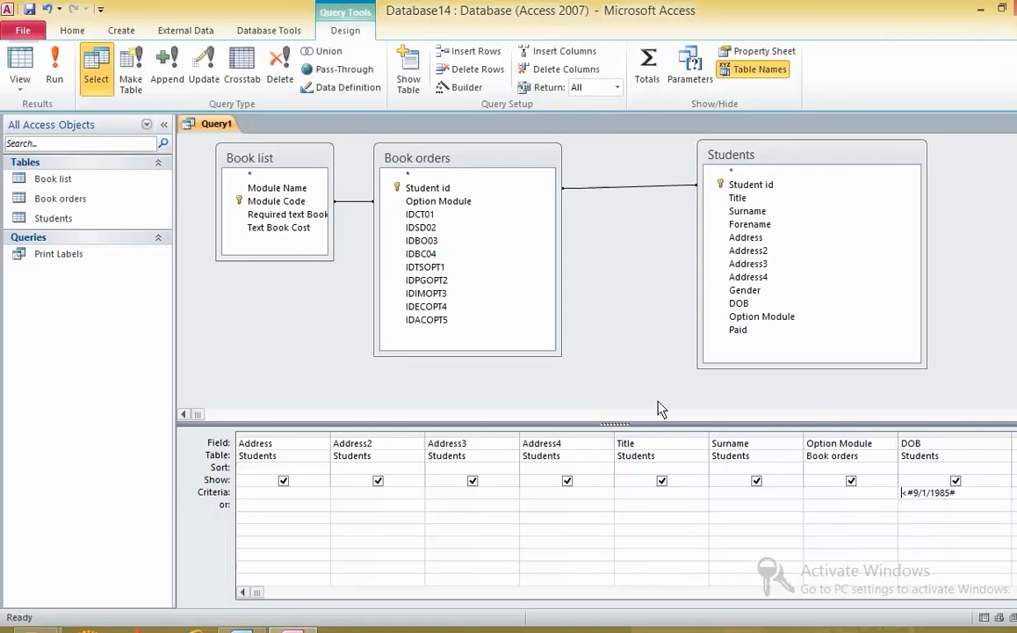
Run the query once more to check the records selected by date of birth, and return to its design.
click(54, 68)
click(19, 81)
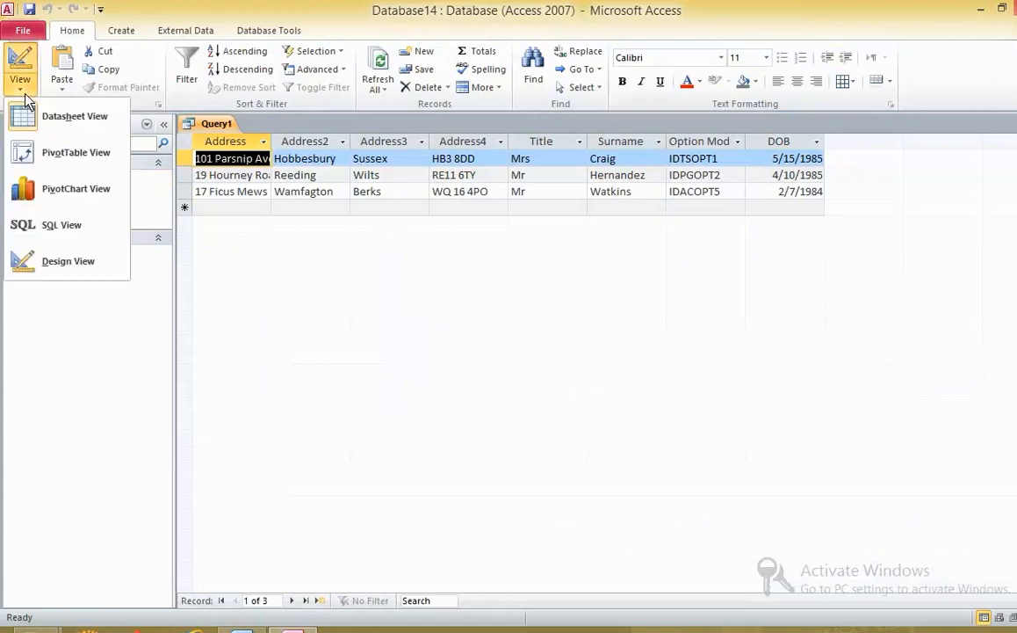
click(67, 261)
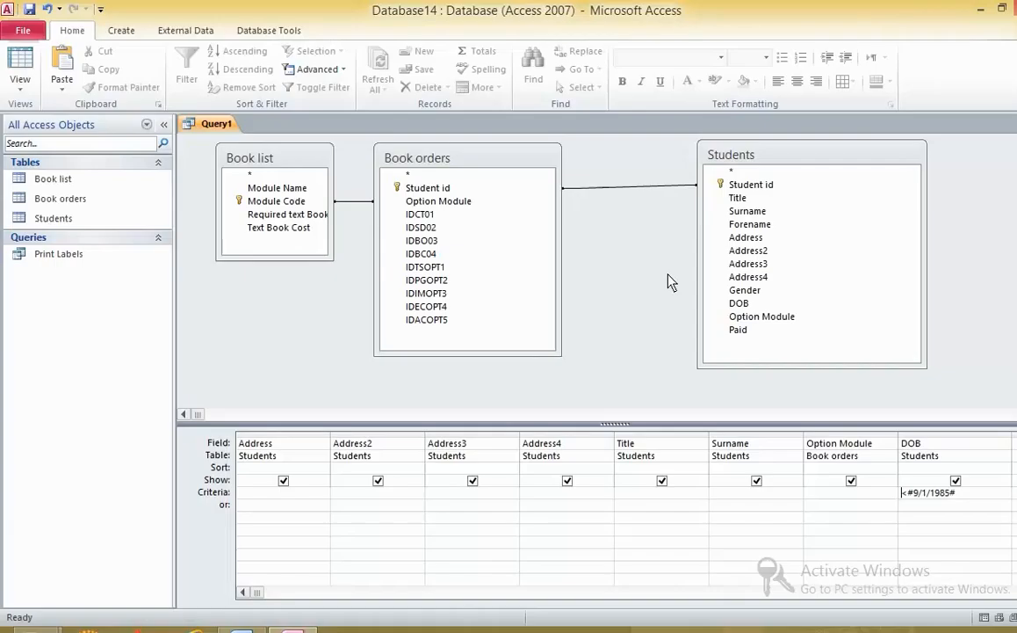
Add the Paid field from Students to the query with the criterion No, run the query and return to its design.
double_click(754, 330)
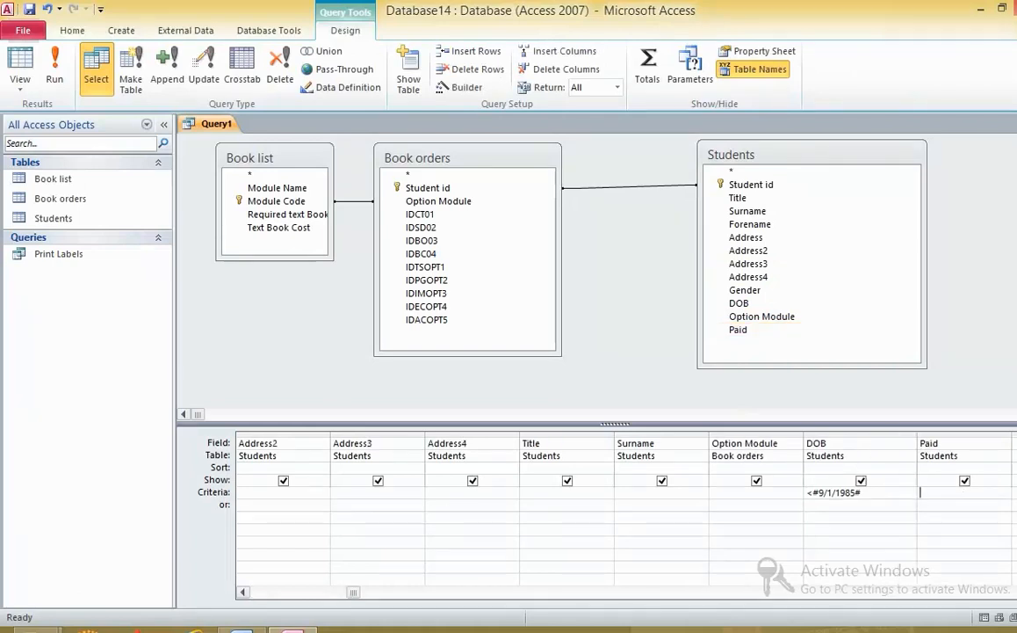
text(n)
key(BackSpace)
text(No)
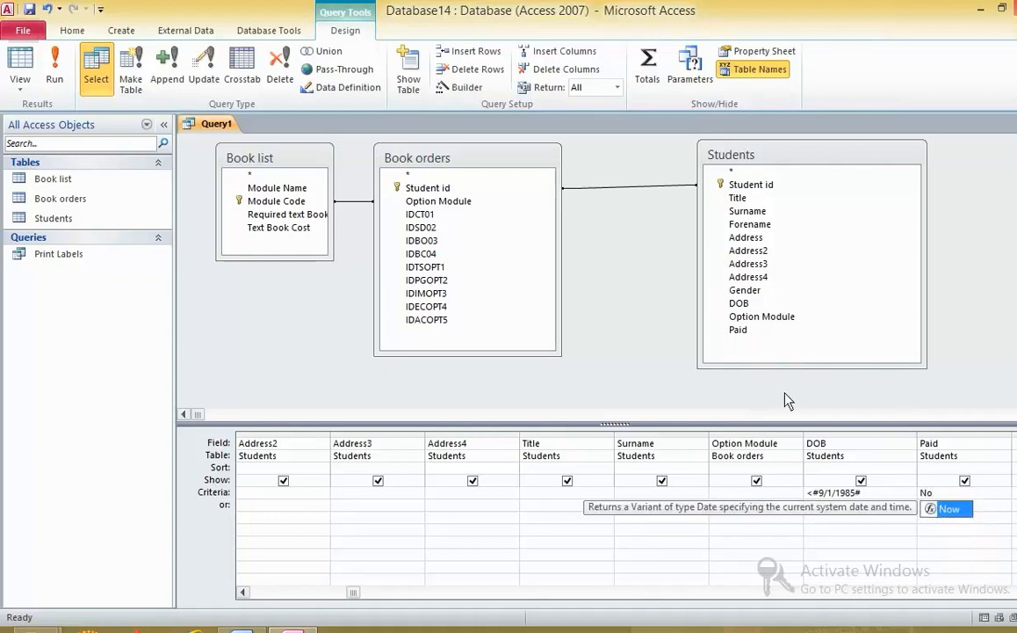
click(52, 66)
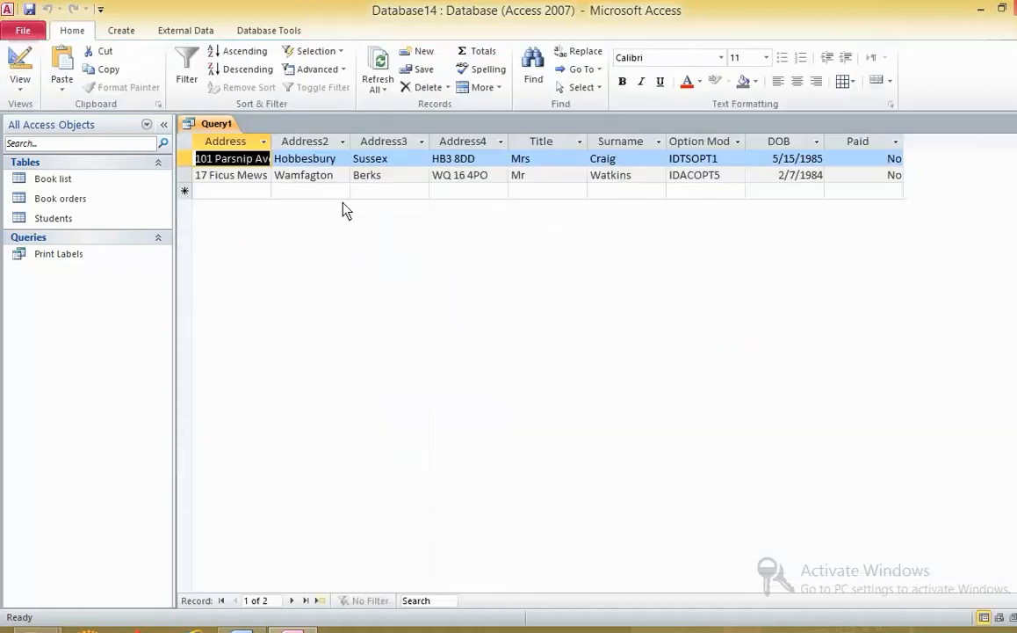
click(21, 81)
click(40, 258)
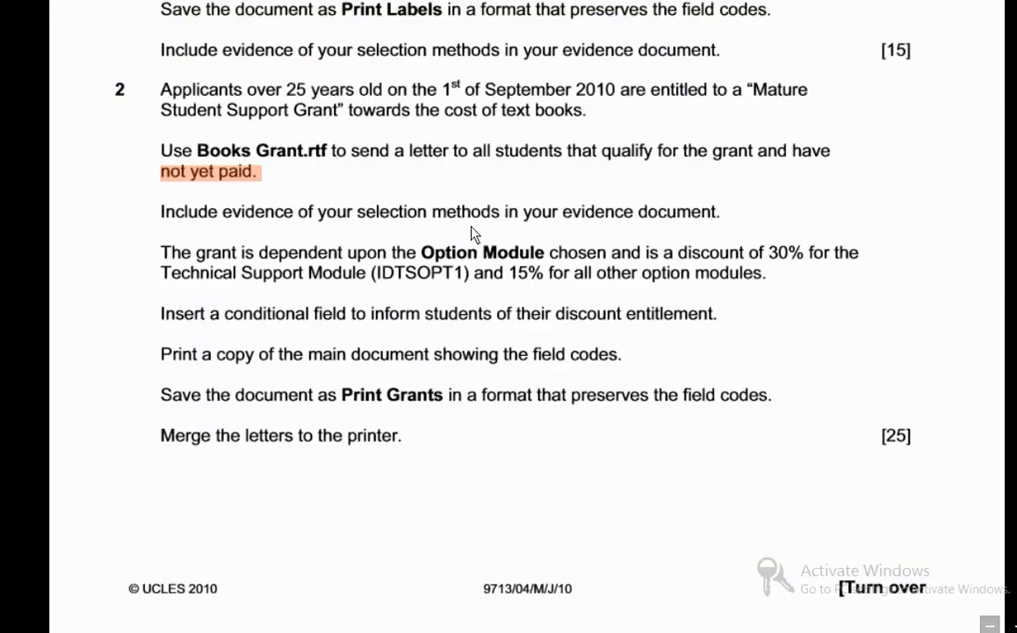
Copy the name Print Grants from task 2 of the exam paper, save the query under that name and close it.
scroll(457, 298, down, 3)
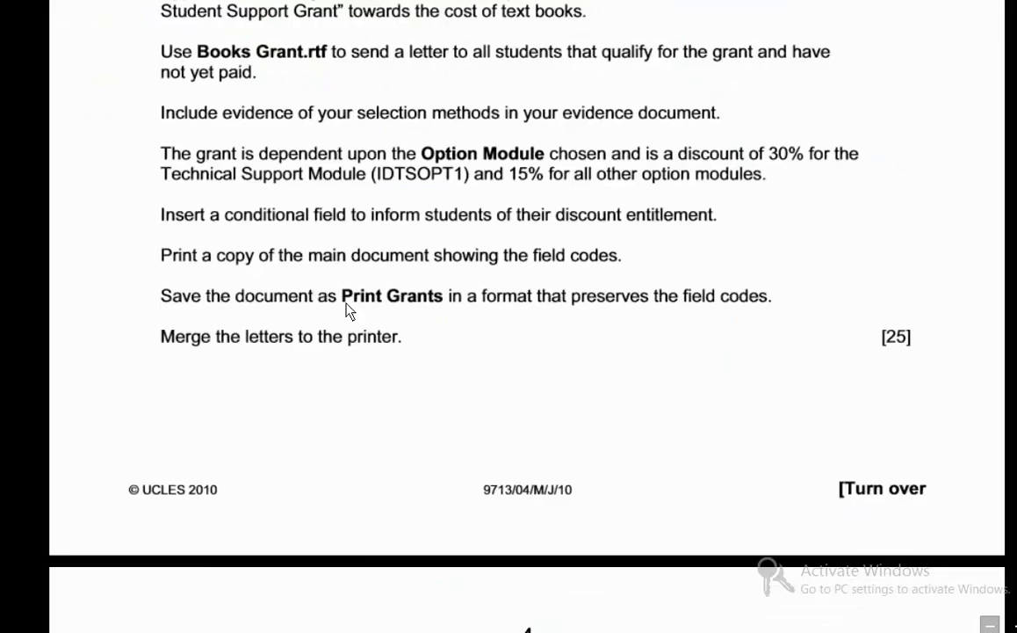
drag(344, 299, 443, 301)
key(ctrl+c)
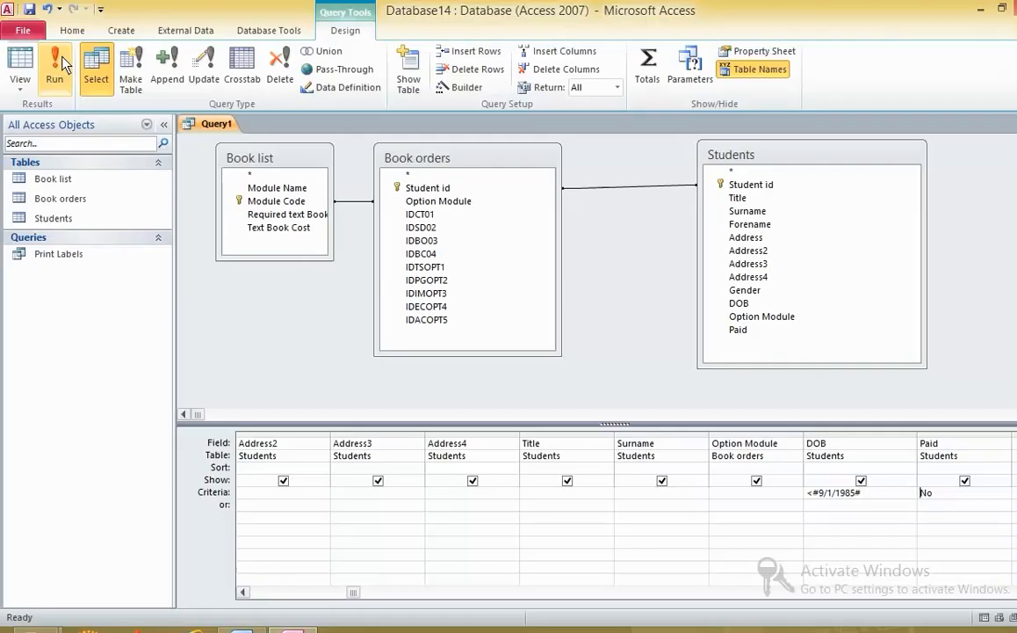
click(30, 10)
key(ctrl+v)
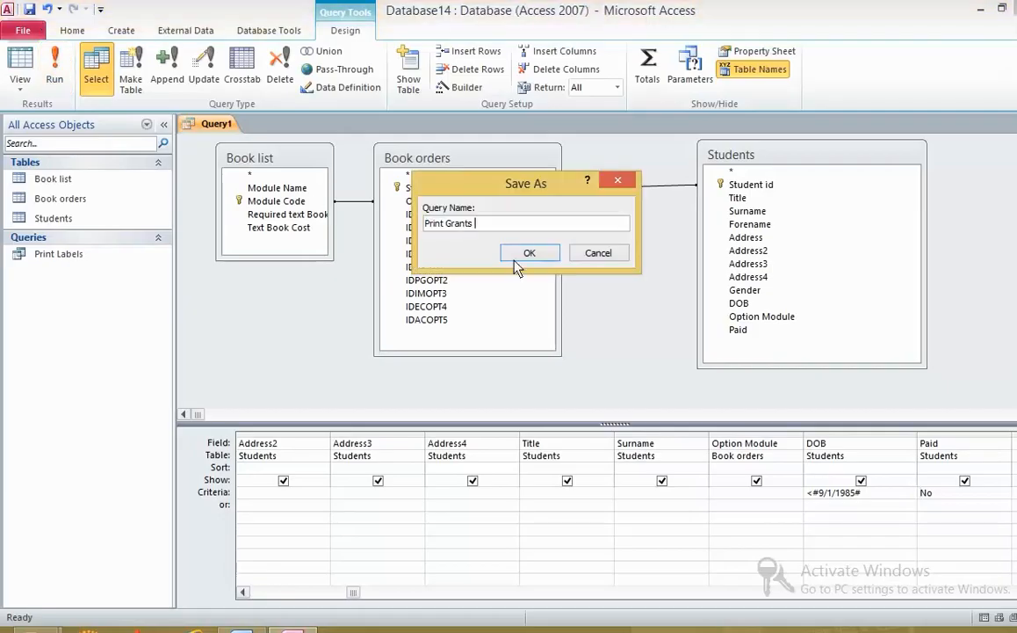
click(528, 253)
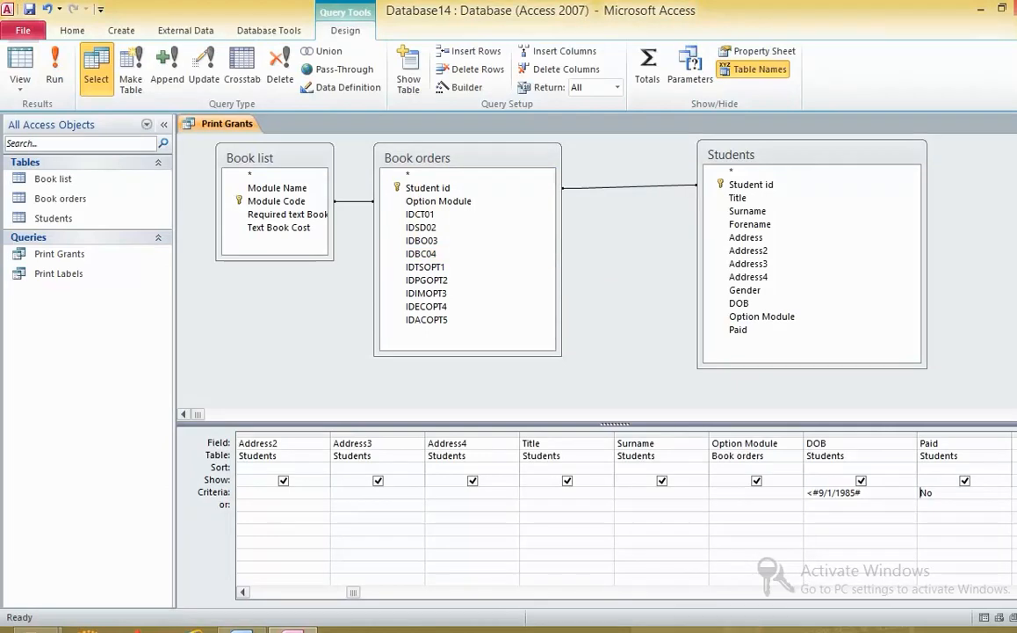
click(1009, 123)
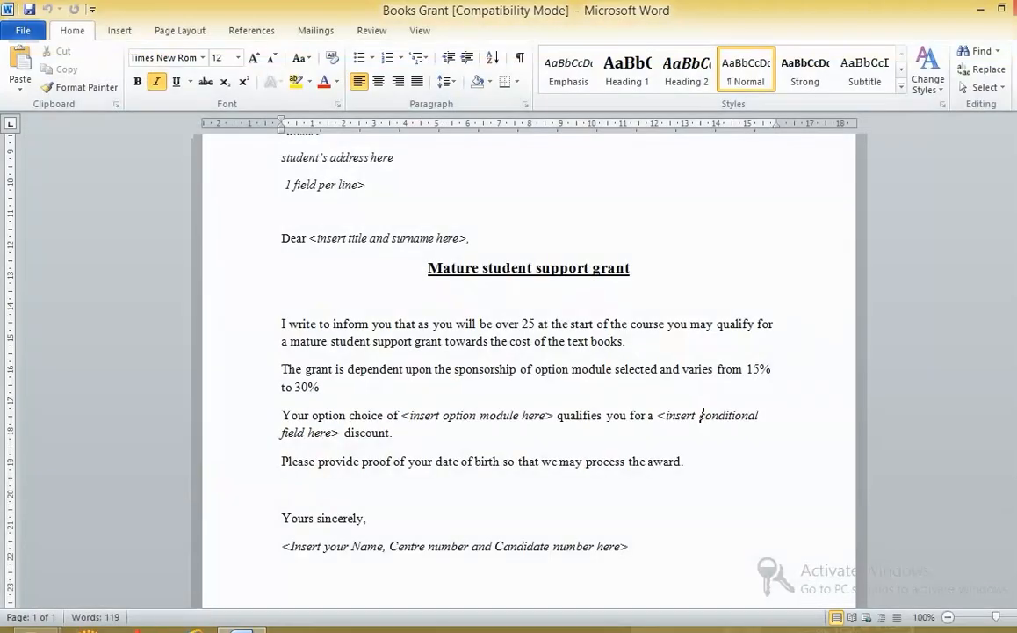
In Word, connect the Books Grant letter to the database's Print Grants query as its existing recipient list.
click(316, 29)
click(162, 75)
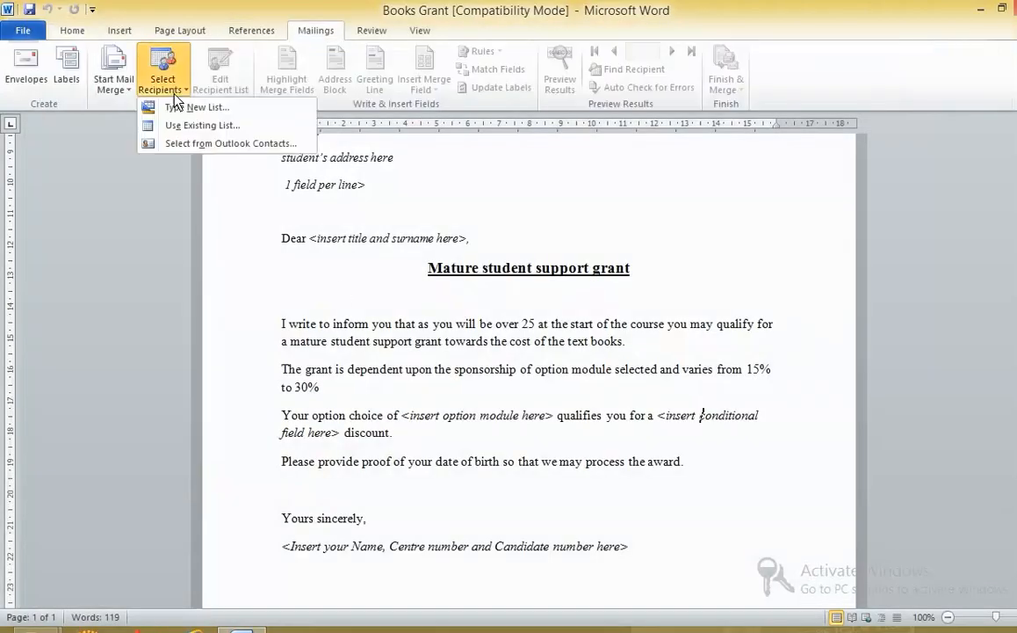
click(202, 124)
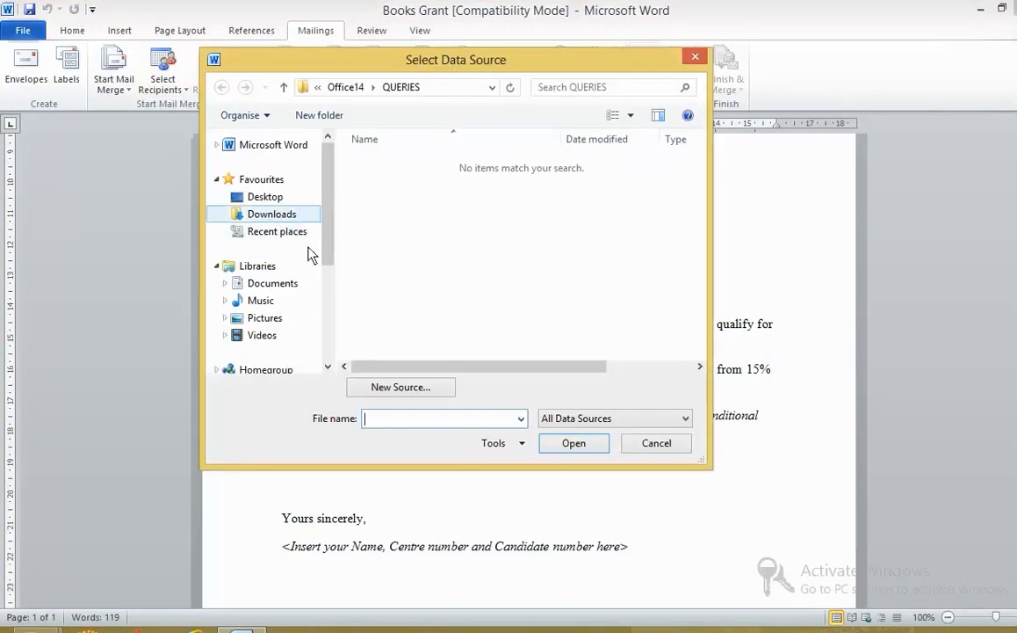
click(308, 290)
drag(702, 193, 700, 318)
double_click(475, 221)
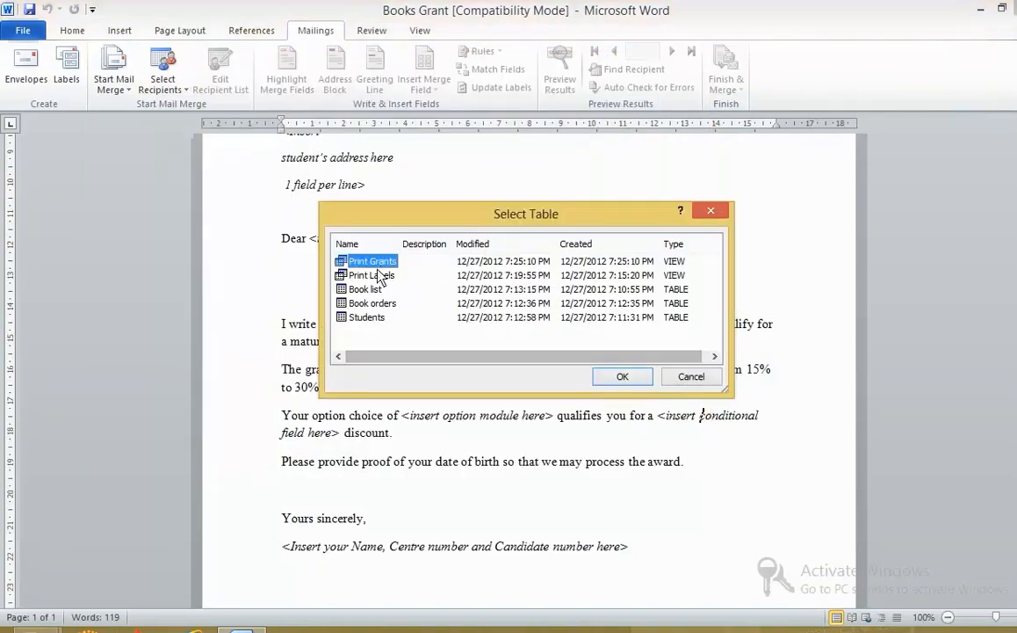
click(622, 376)
Replace the date placeholder below the letterhead with the current date in the 27/12/12 format.
scroll(398, 323, up, 3)
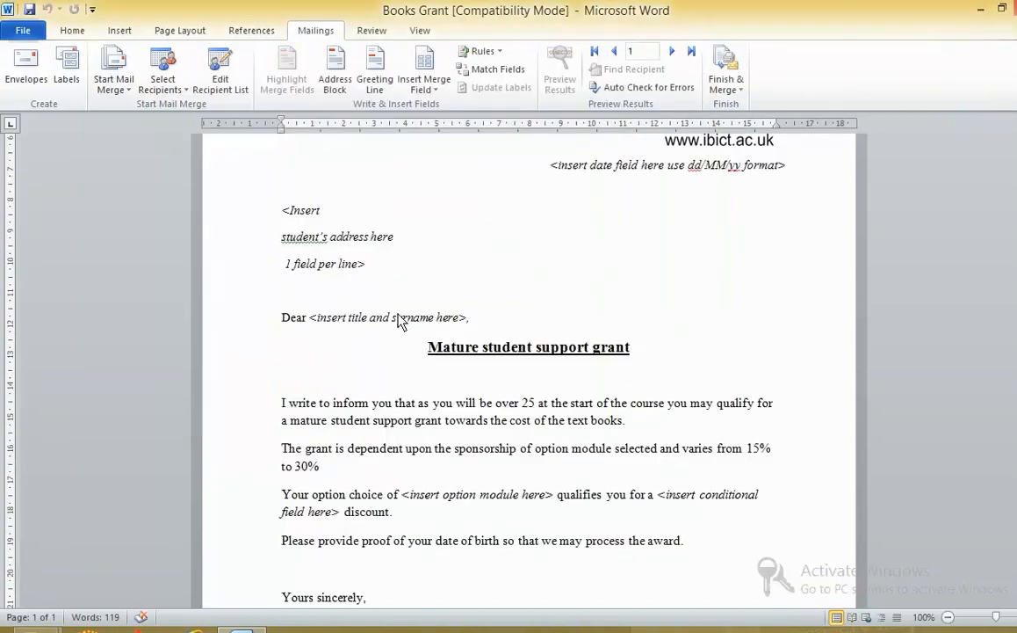
drag(552, 213, 778, 211)
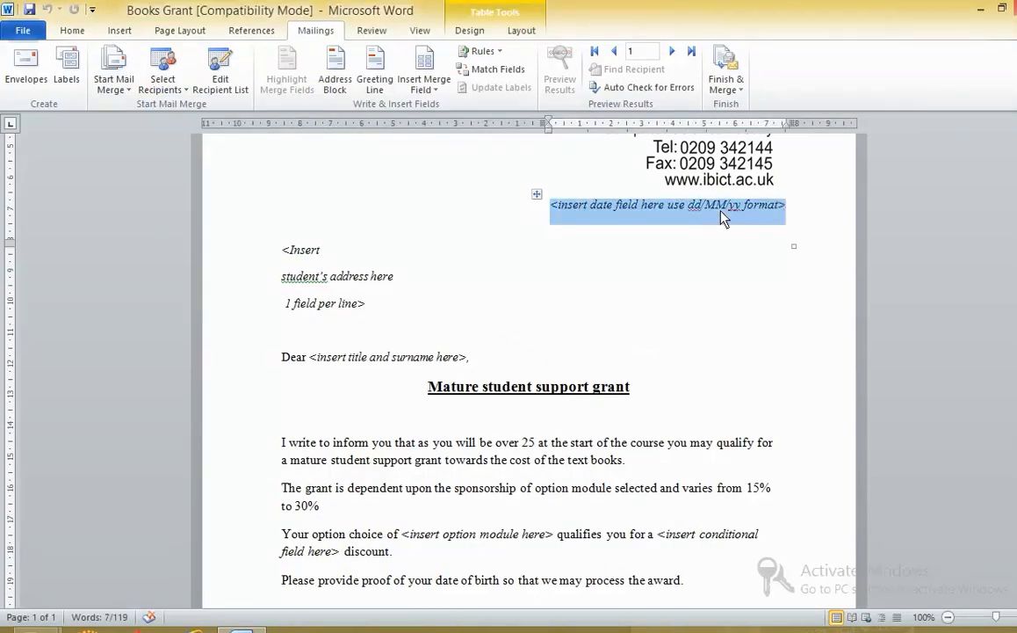
click(121, 31)
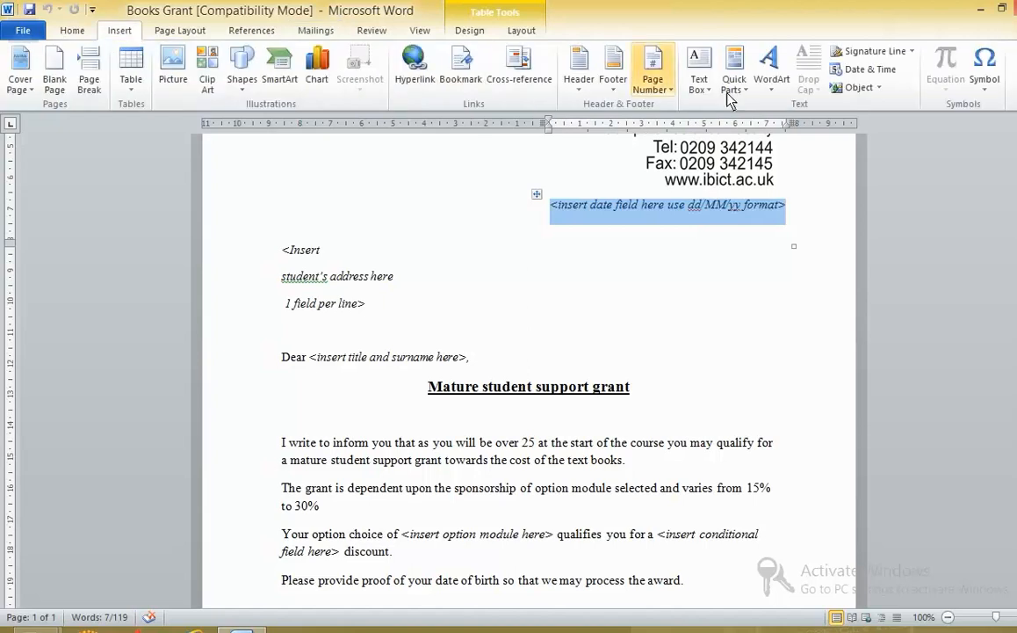
click(861, 68)
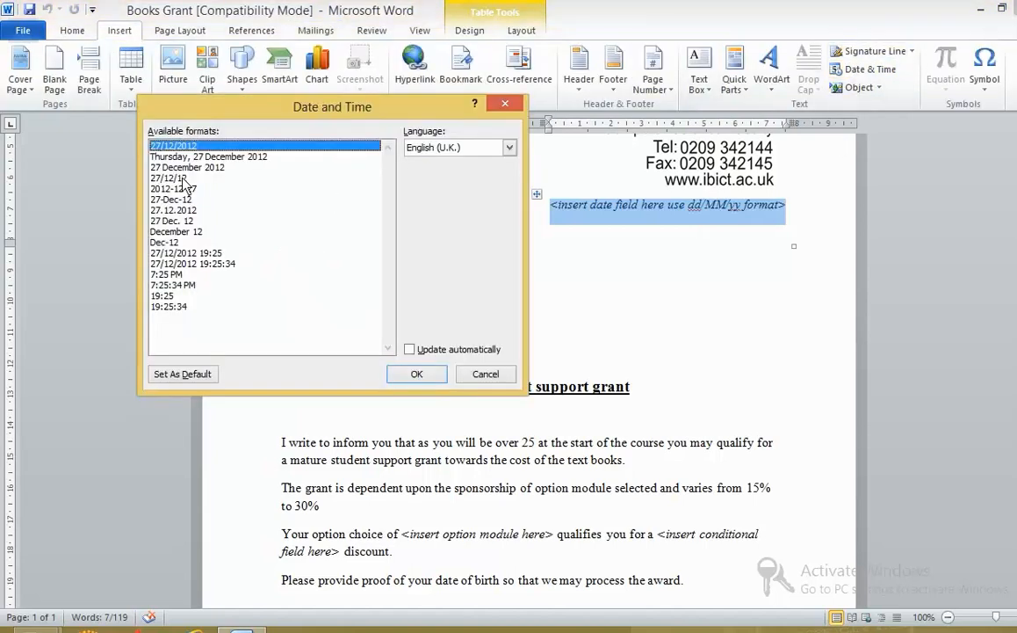
drag(263, 107, 731, 271)
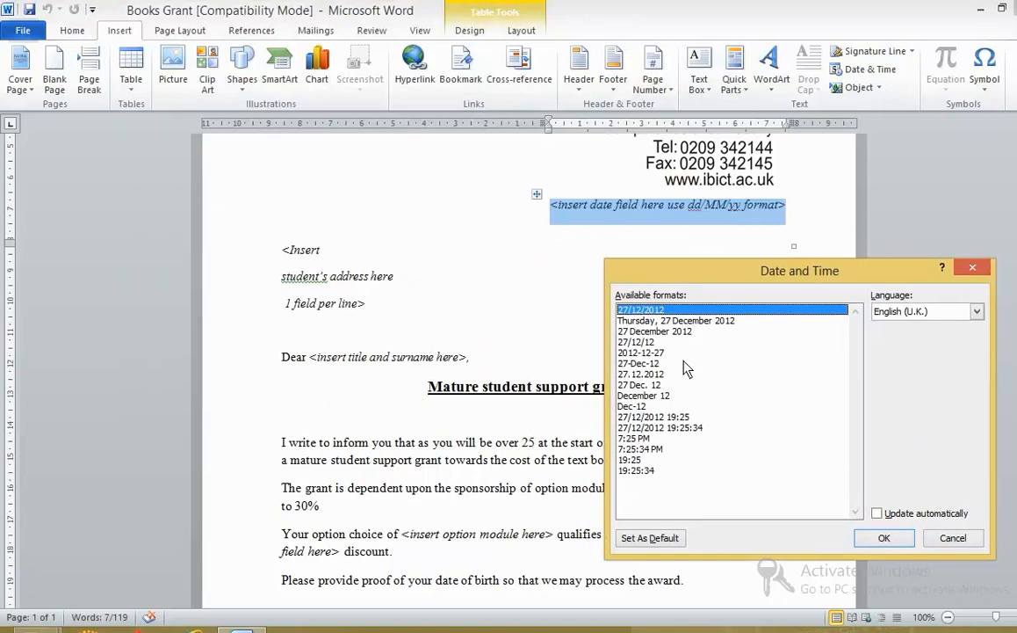
click(659, 343)
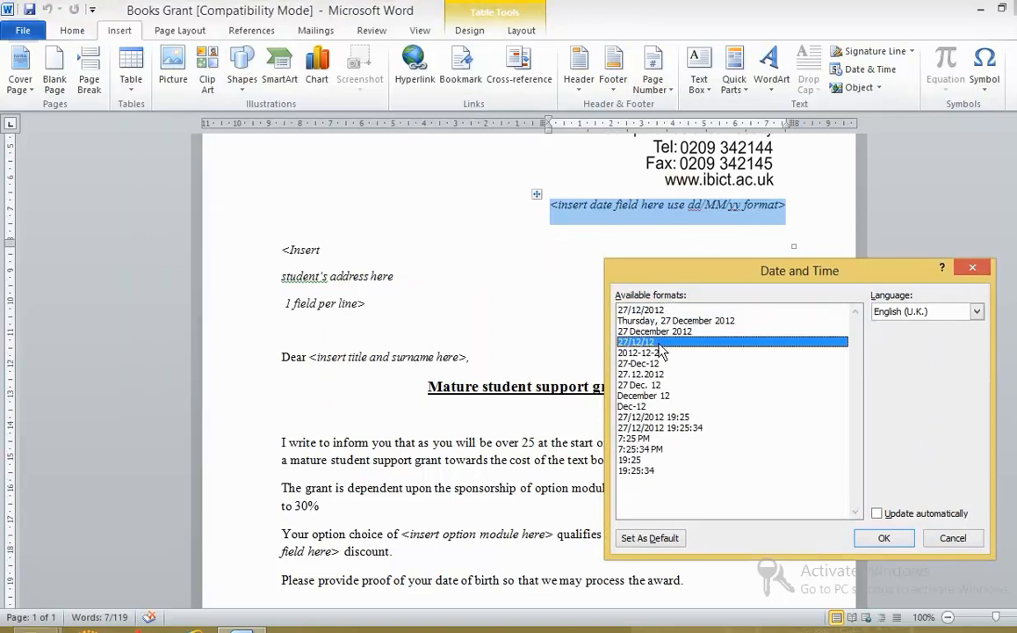
click(885, 540)
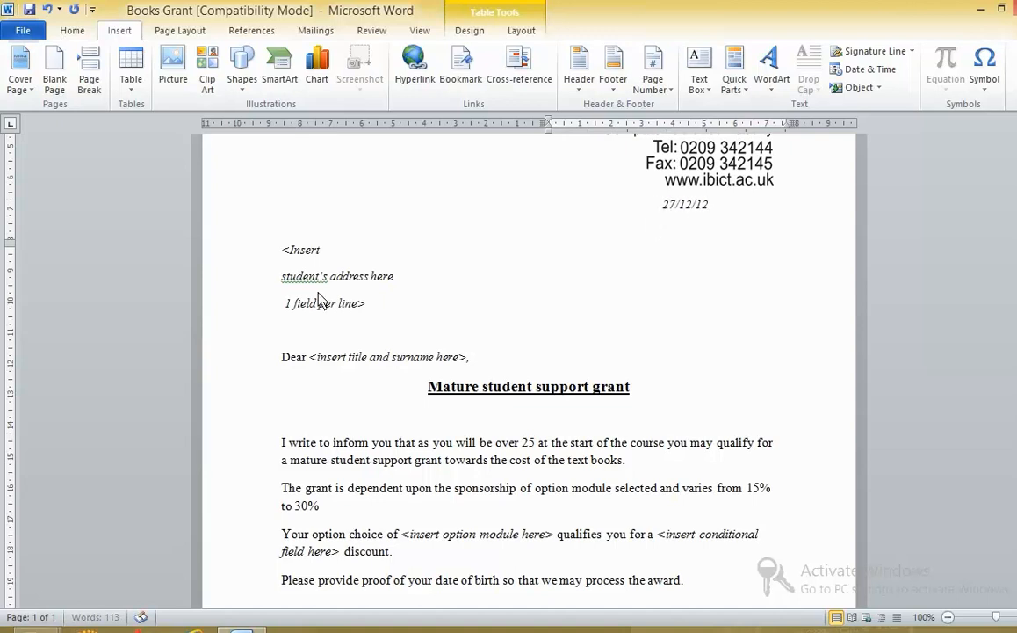
Replace the student's address placeholder with the Address and Address2 merge fields on separate lines.
drag(370, 313, 299, 284)
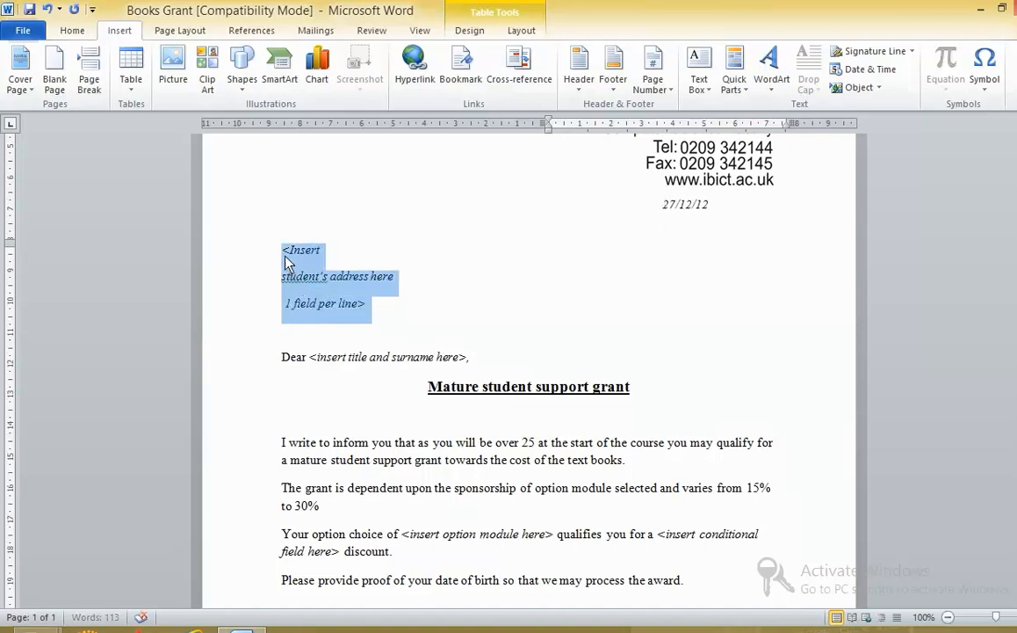
click(322, 30)
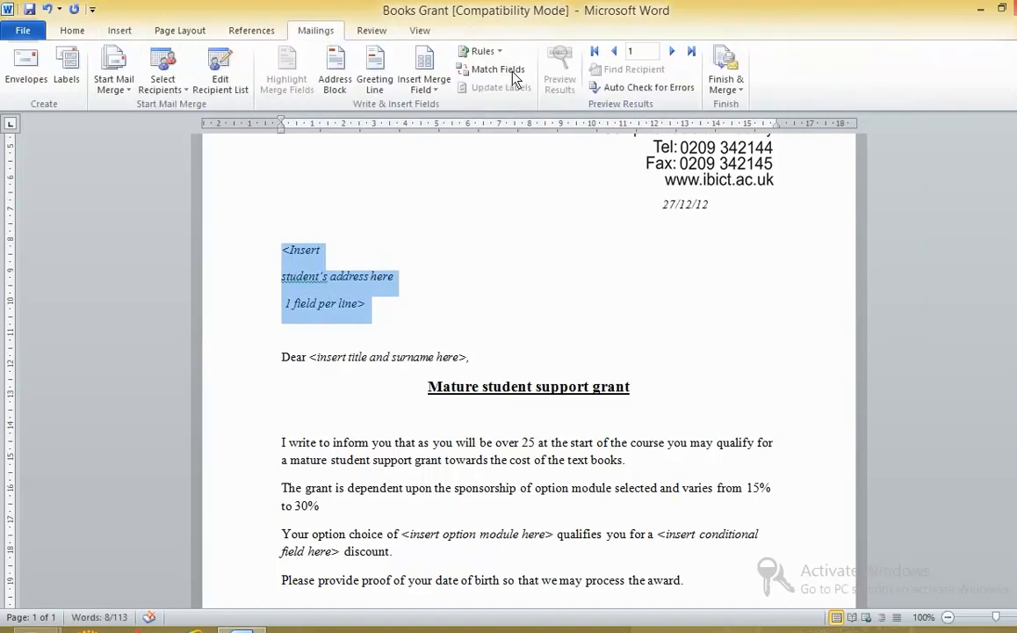
click(424, 85)
click(437, 106)
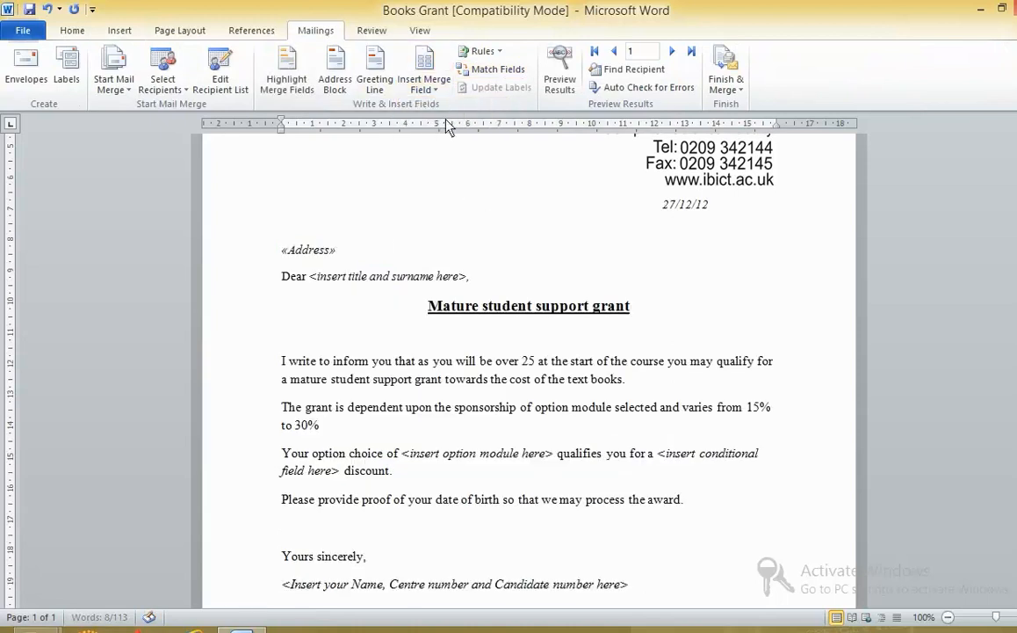
key(Return)
click(424, 84)
click(437, 124)
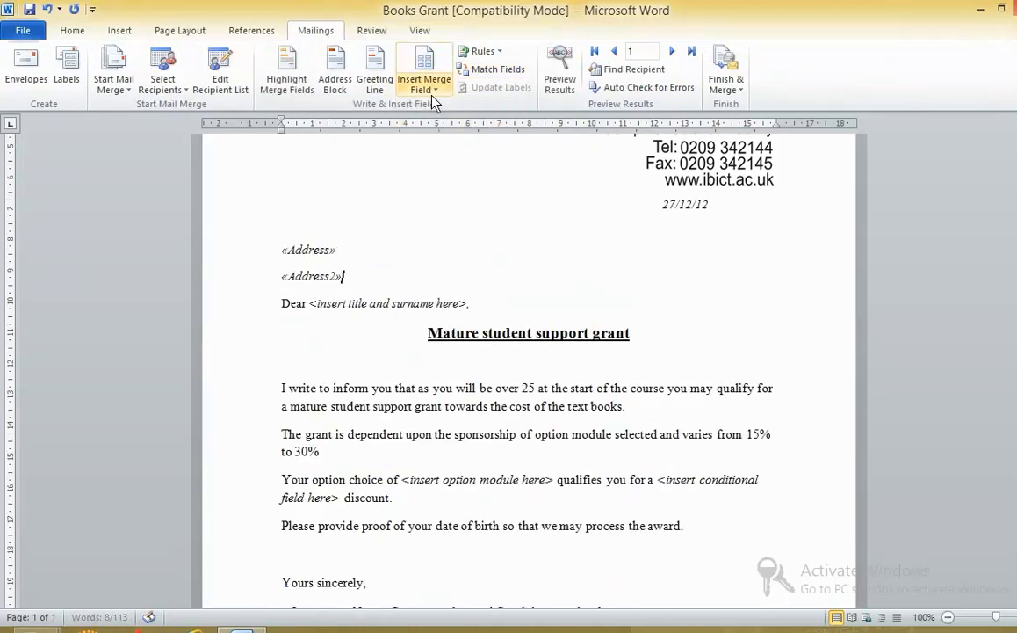
Insert the Address3 and Address4 merge fields on their own lines below Address2, followed by a blank line.
key(Return)
click(424, 86)
click(433, 141)
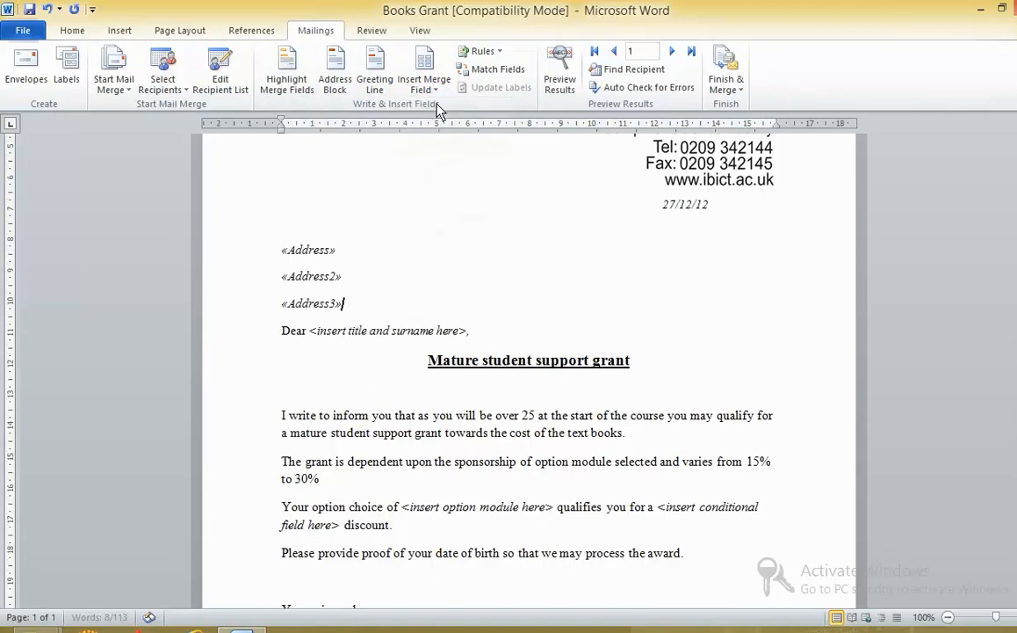
key(Return)
click(425, 86)
click(443, 162)
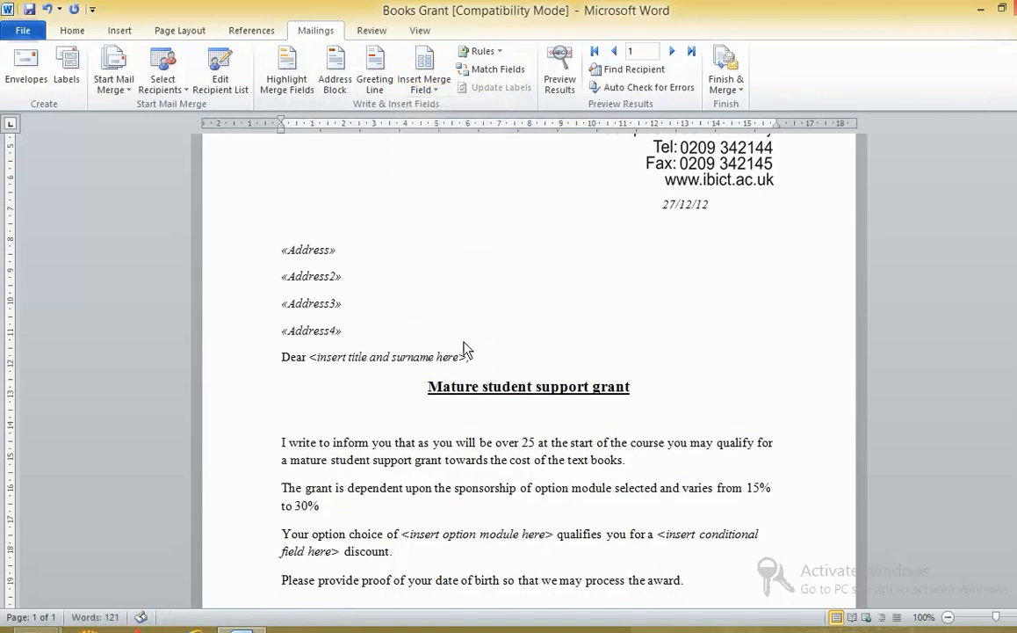
key(Return)
Replace the title and surname placeholder after "Dear" with the Title and Surname merge fields.
scroll(462, 350, down, 1)
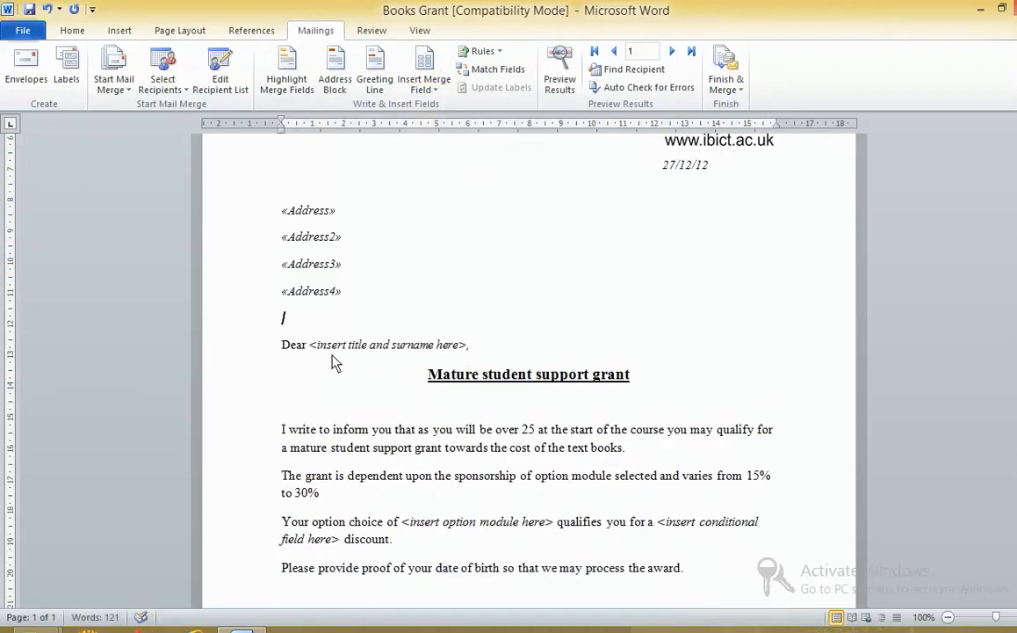
drag(310, 346, 466, 351)
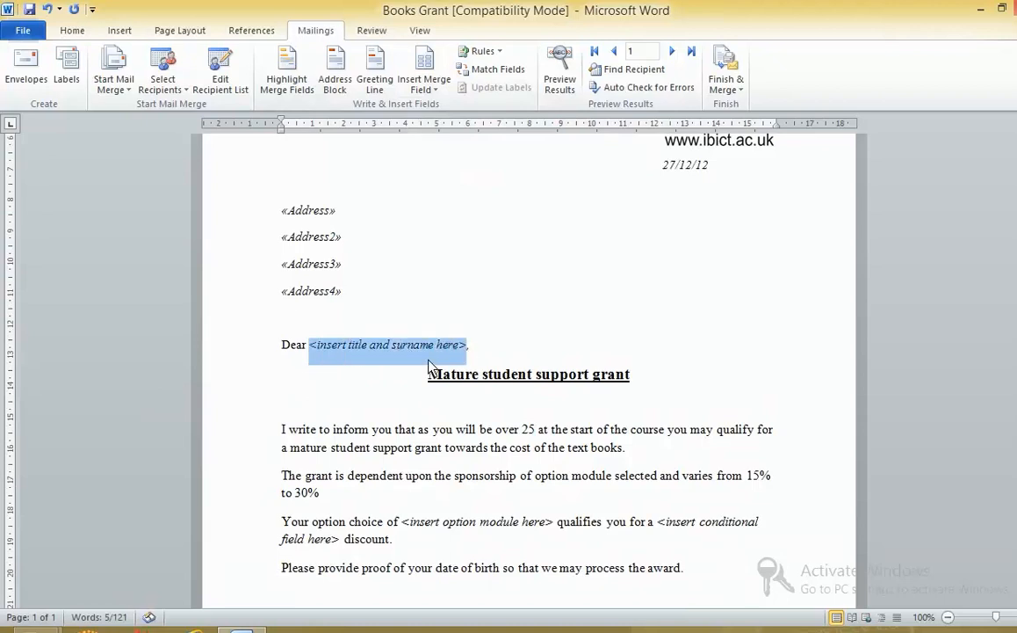
click(425, 85)
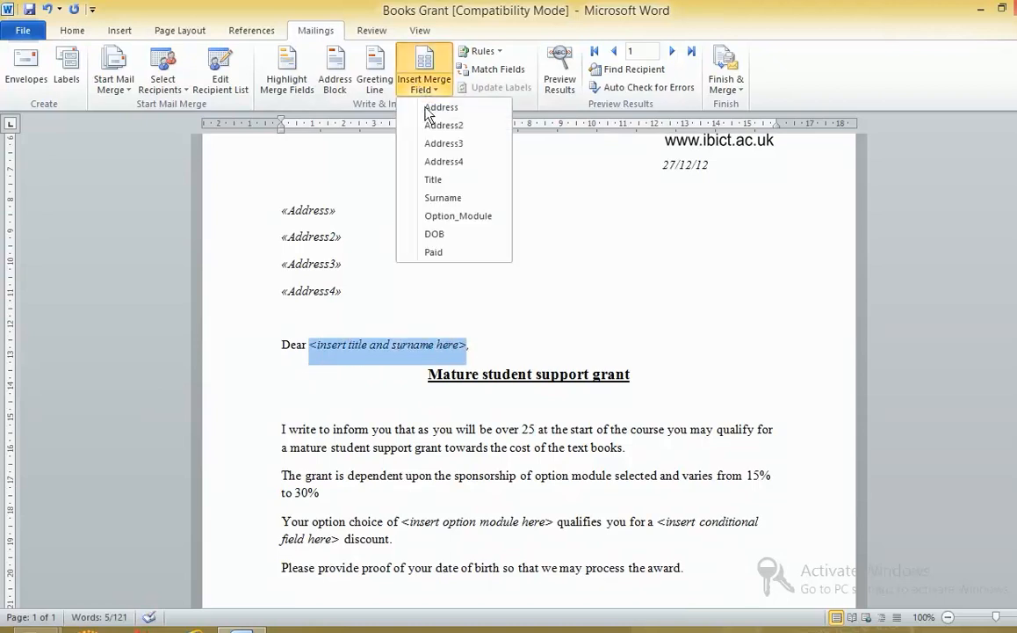
click(433, 180)
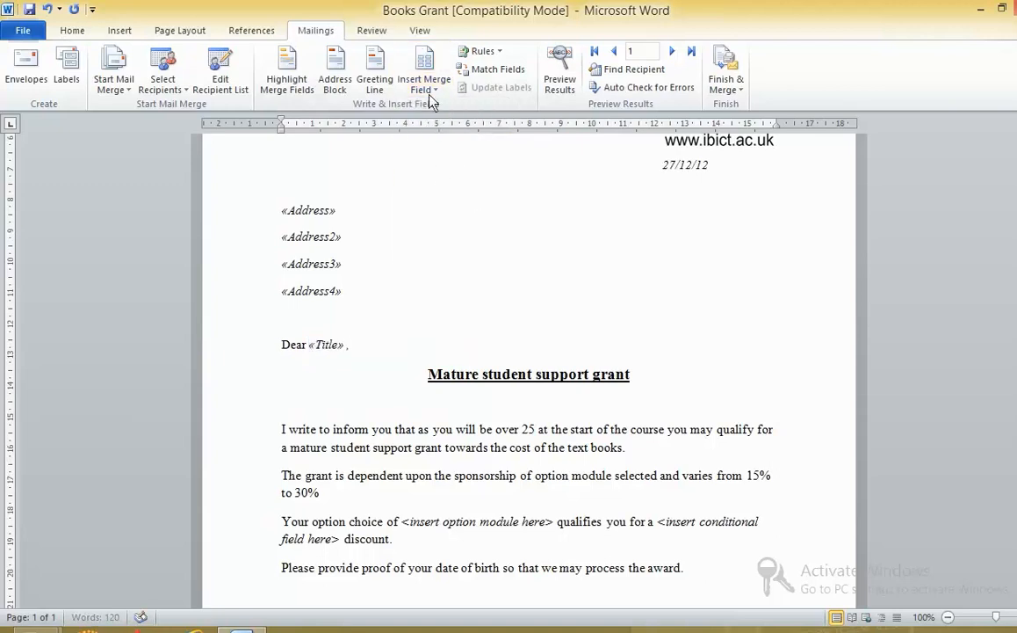
click(430, 98)
click(420, 198)
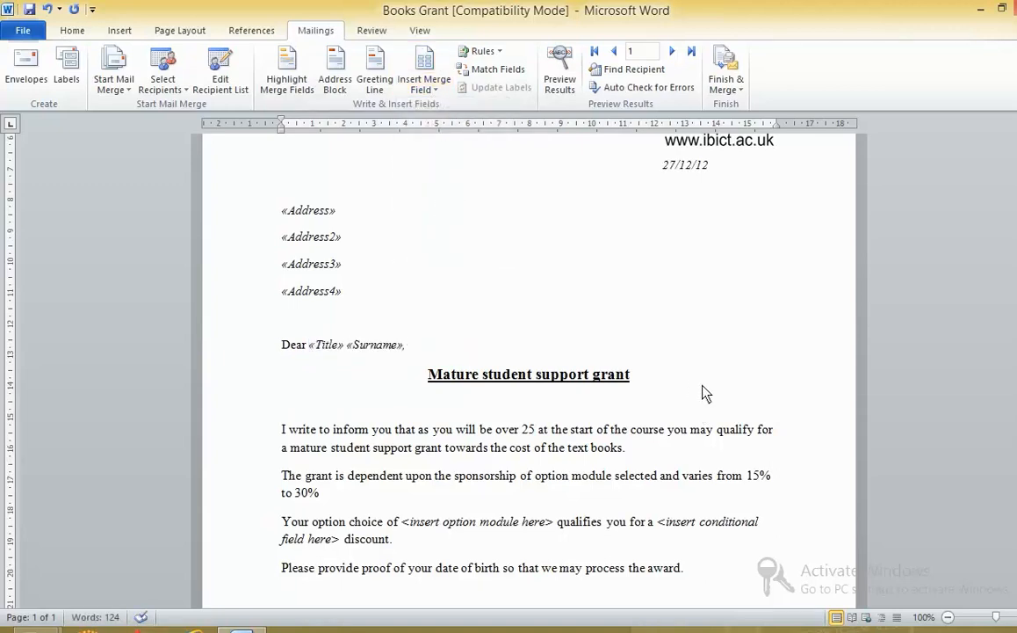
Replace the option module placeholder in the letter's body with the Option_Module merge field.
scroll(707, 393, down, 3)
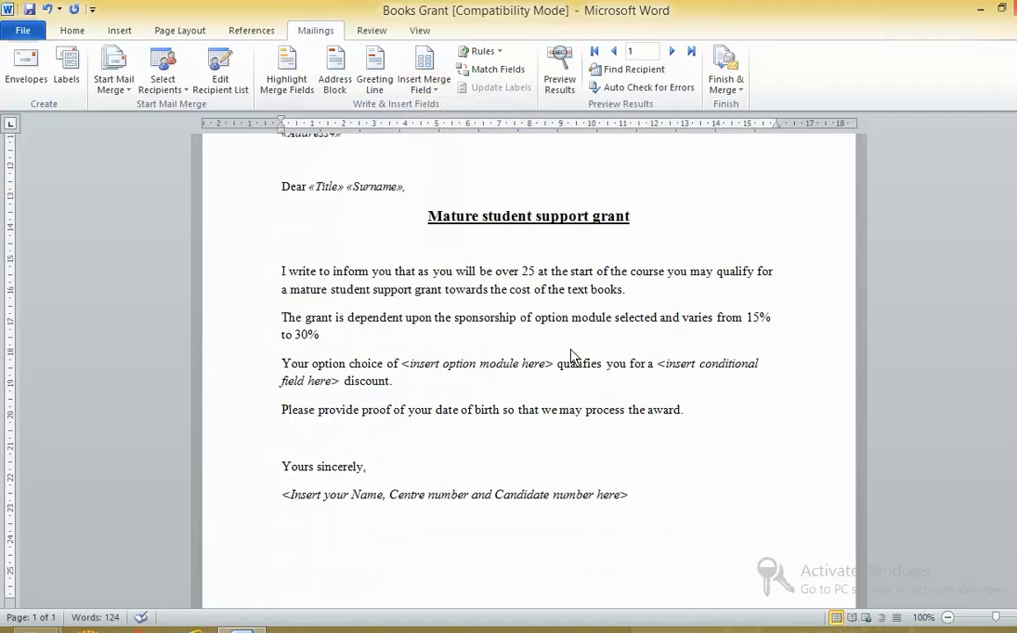
scroll(571, 356, down, 1)
drag(401, 325, 554, 334)
click(424, 81)
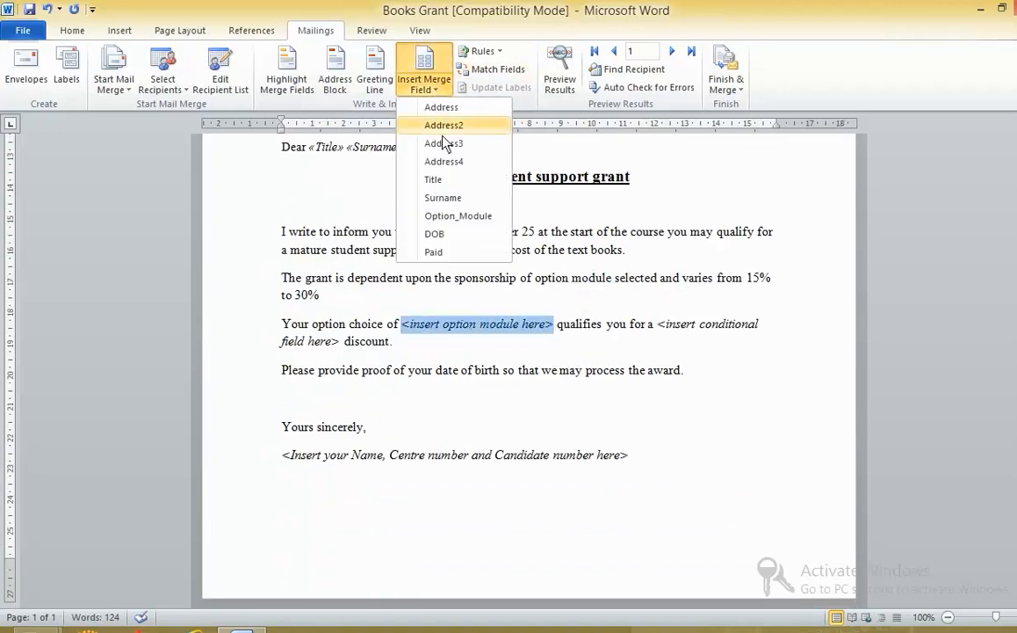
click(455, 216)
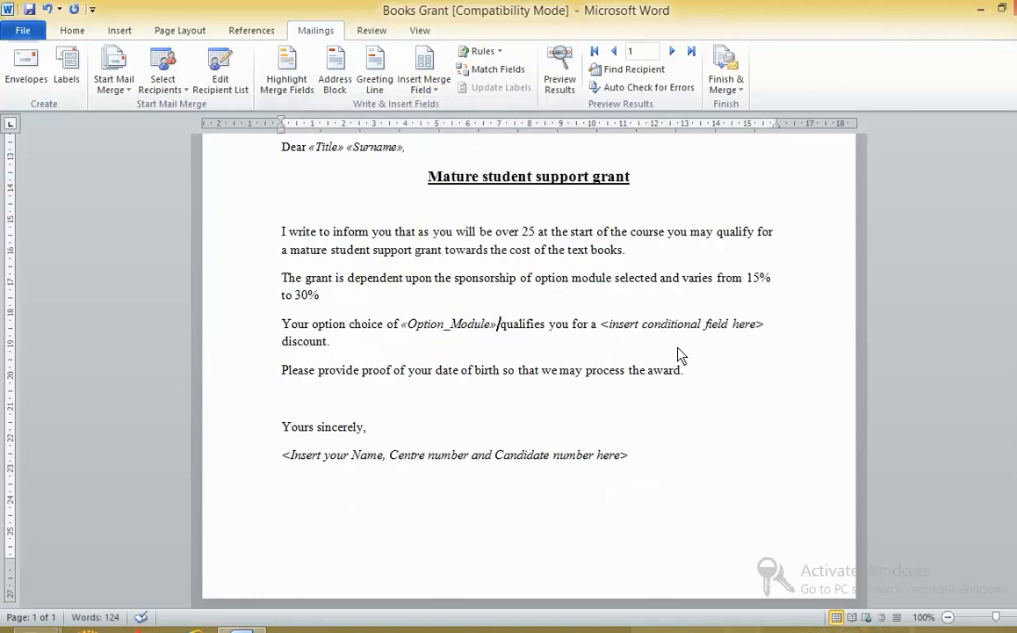
Select the letter's conditional field placeholder and copy the Technical Support module code IDTSOPT1 from the exam paper.
drag(603, 331, 767, 329)
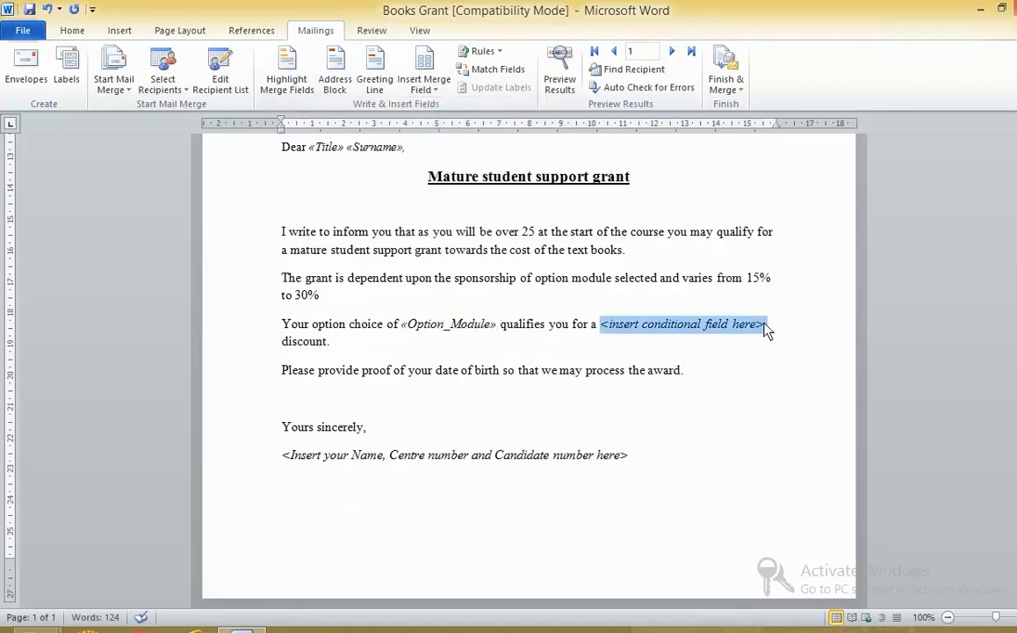
key(alt+Tab)
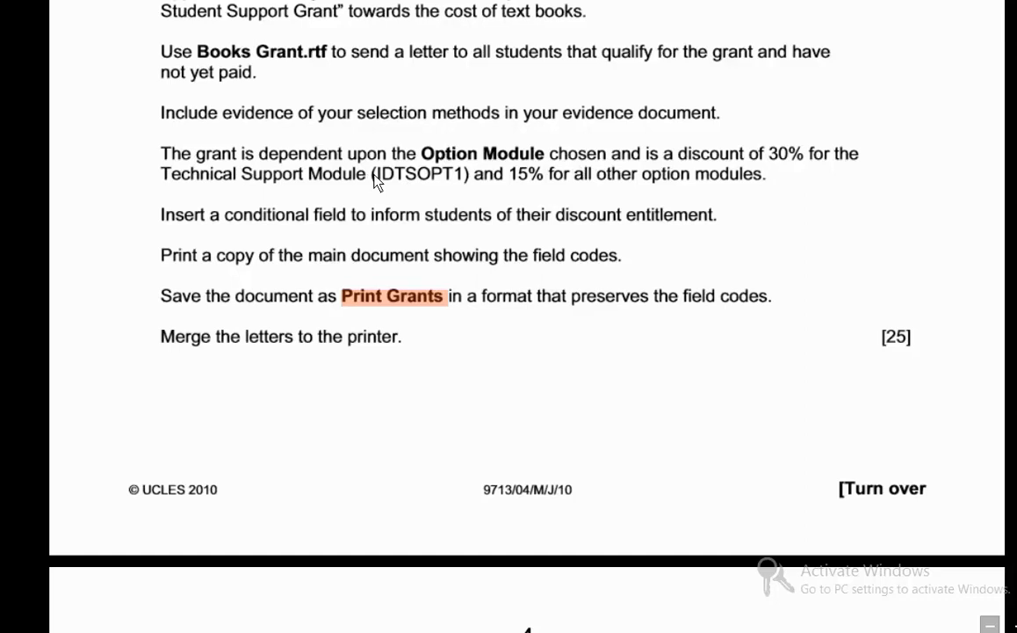
drag(373, 174, 408, 176)
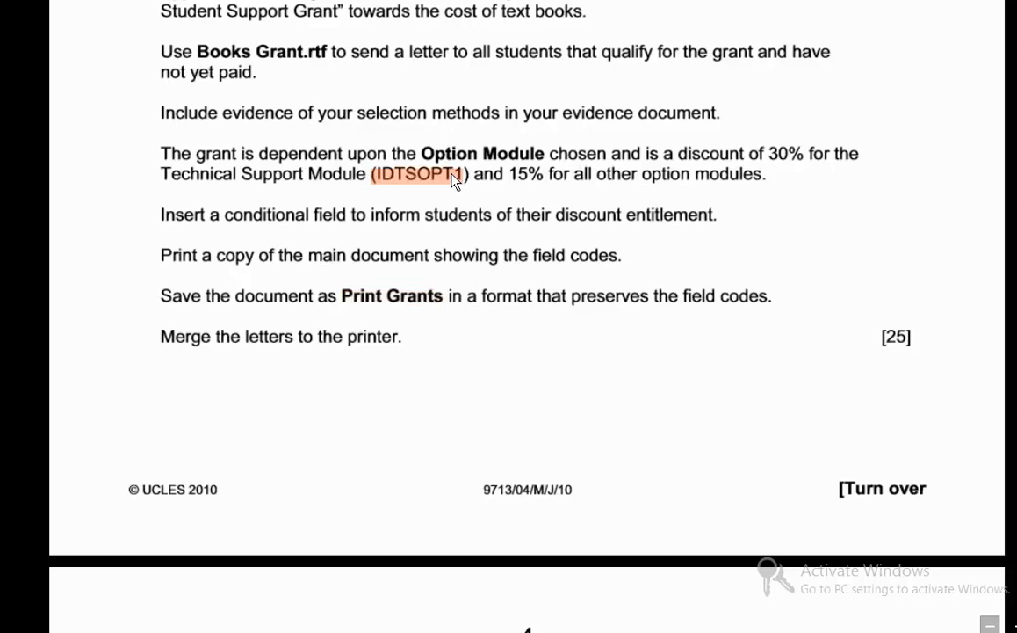
right_click(454, 180)
click(404, 144)
key(alt+Tab)
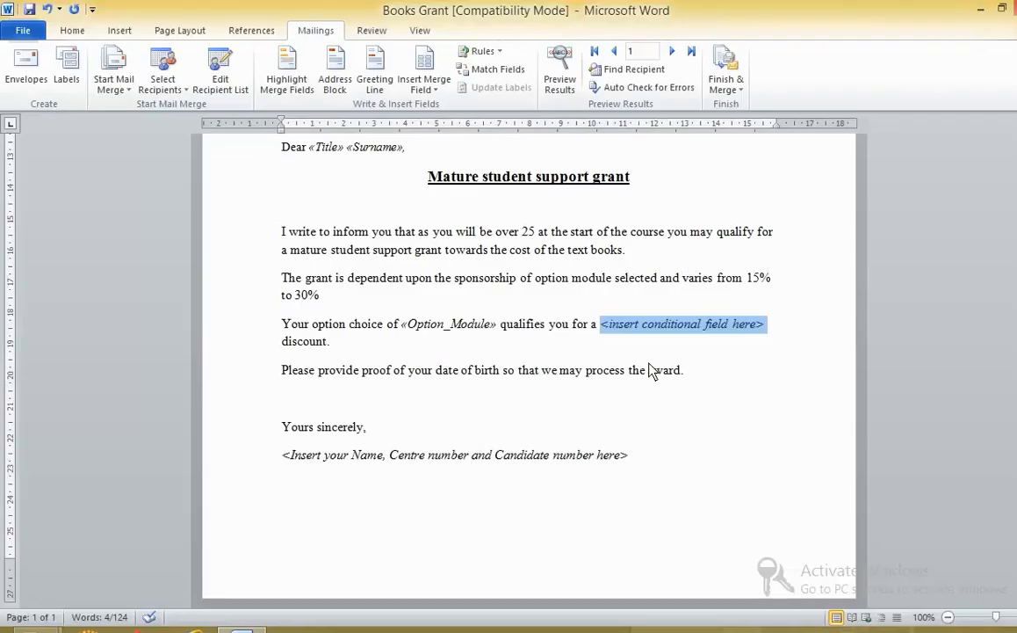
Replace the conditional field placeholder with an If...Then...Else rule giving 30% when Option_Module is equal to "(IDTSOPT1" and 15% otherwise.
click(482, 51)
click(513, 106)
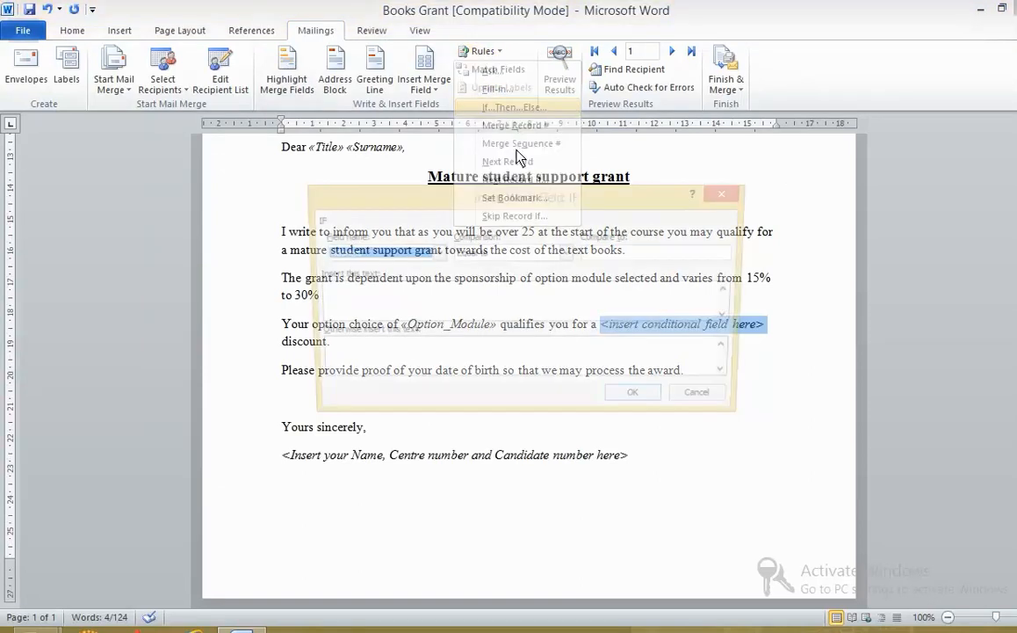
drag(447, 201, 603, 165)
click(598, 219)
drag(597, 252, 599, 281)
click(531, 265)
click(755, 220)
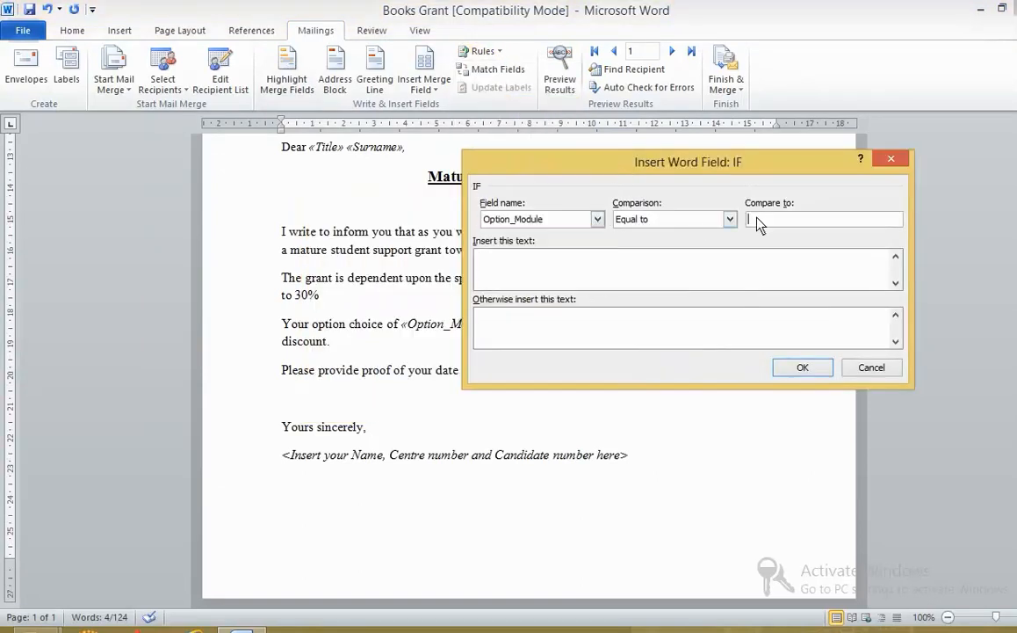
text(IDTSOPT1)
click(703, 274)
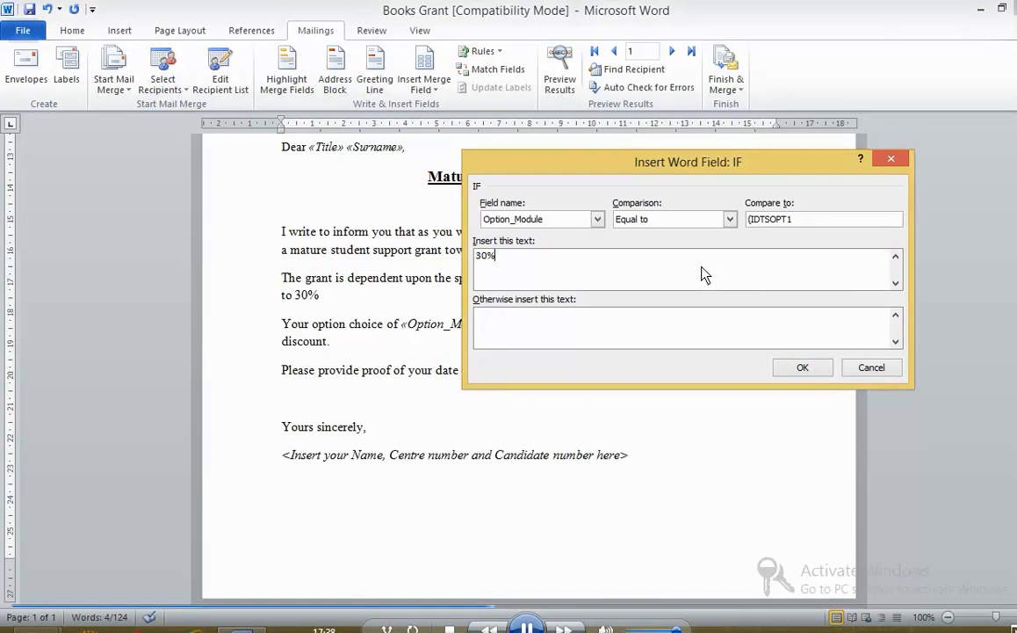
key(alt+Tab)
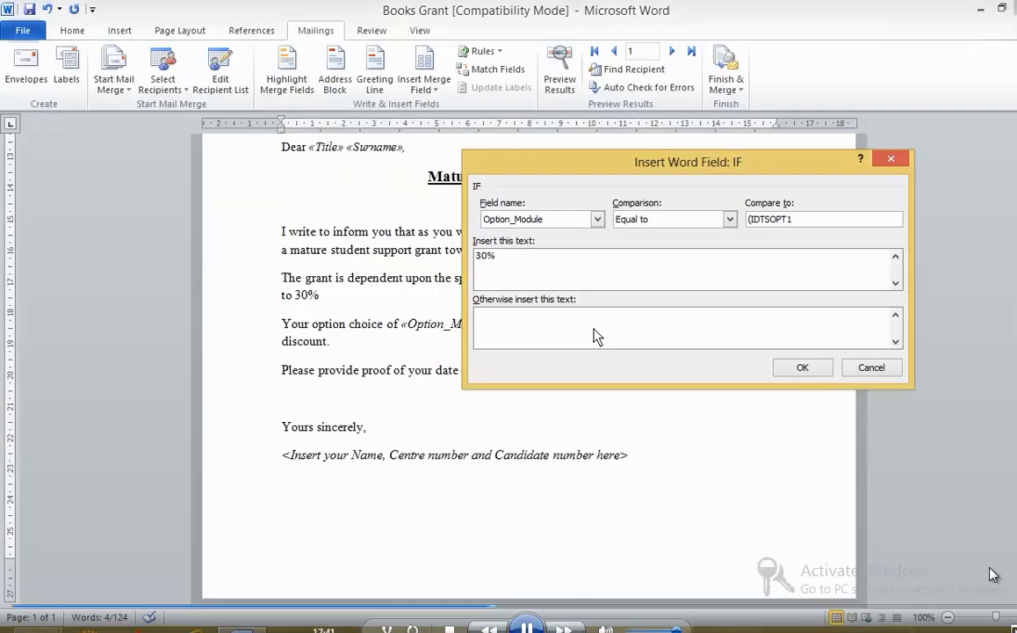
key(alt+Tab)
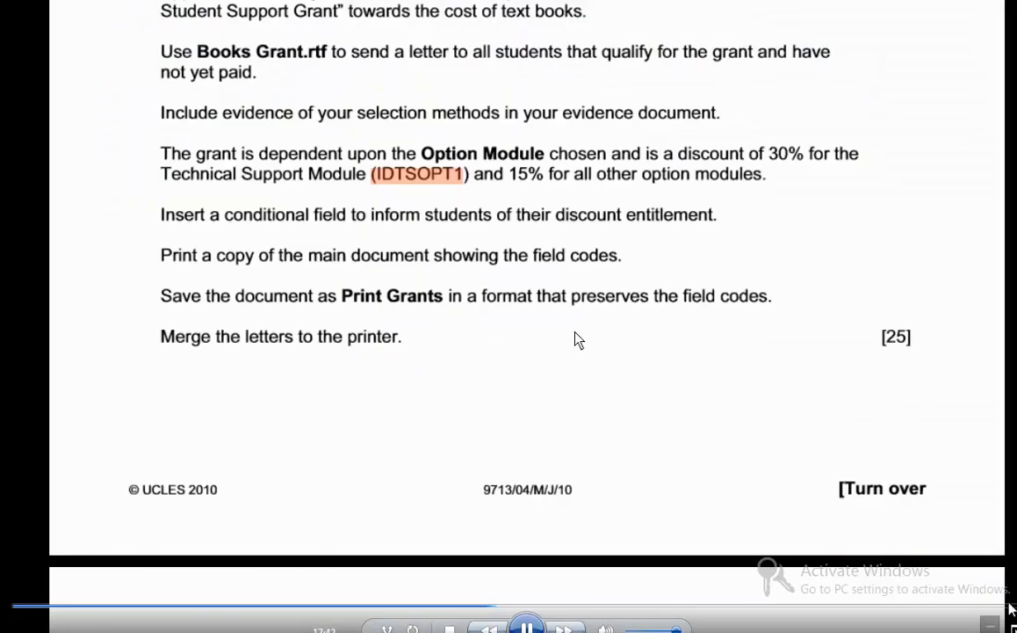
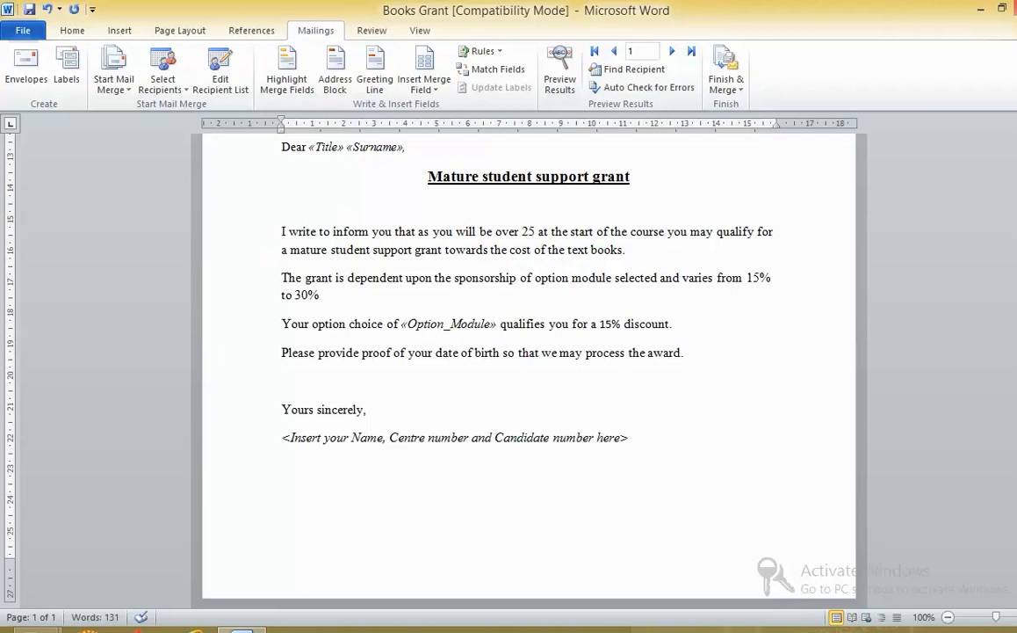
Switch to the exam paper and read task 3's instructions and layout for the text book invoice table.
click(890, 630)
click(864, 560)
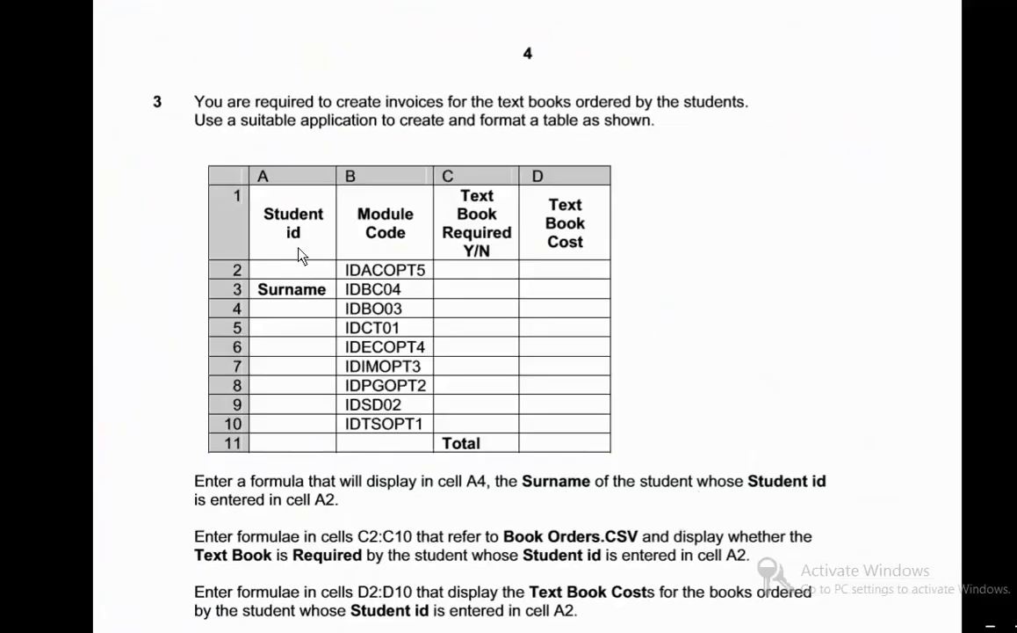
scroll(281, 211, up, 2)
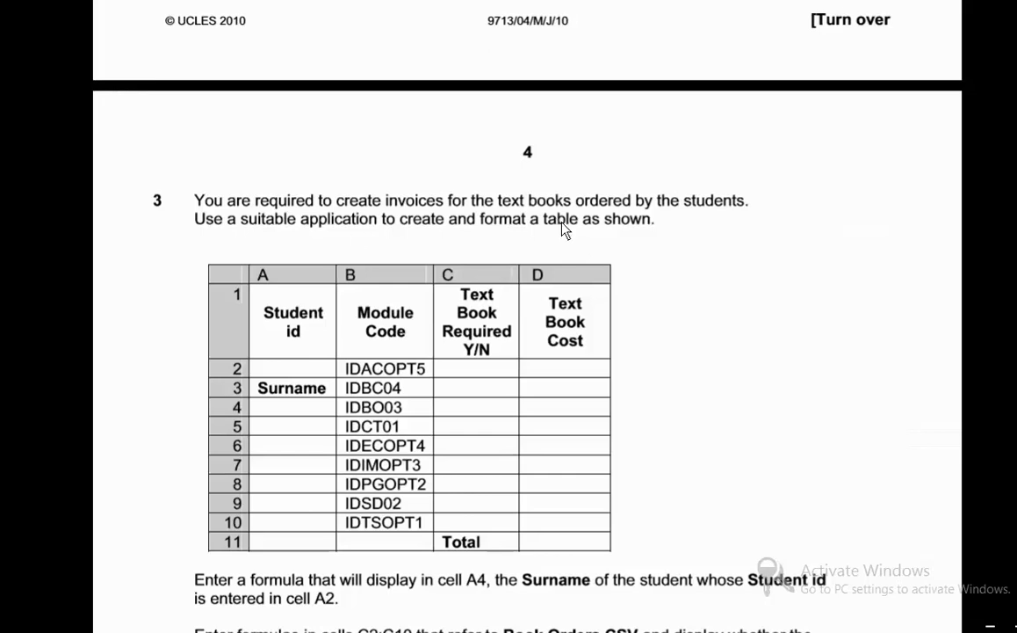
scroll(402, 379, down, 2)
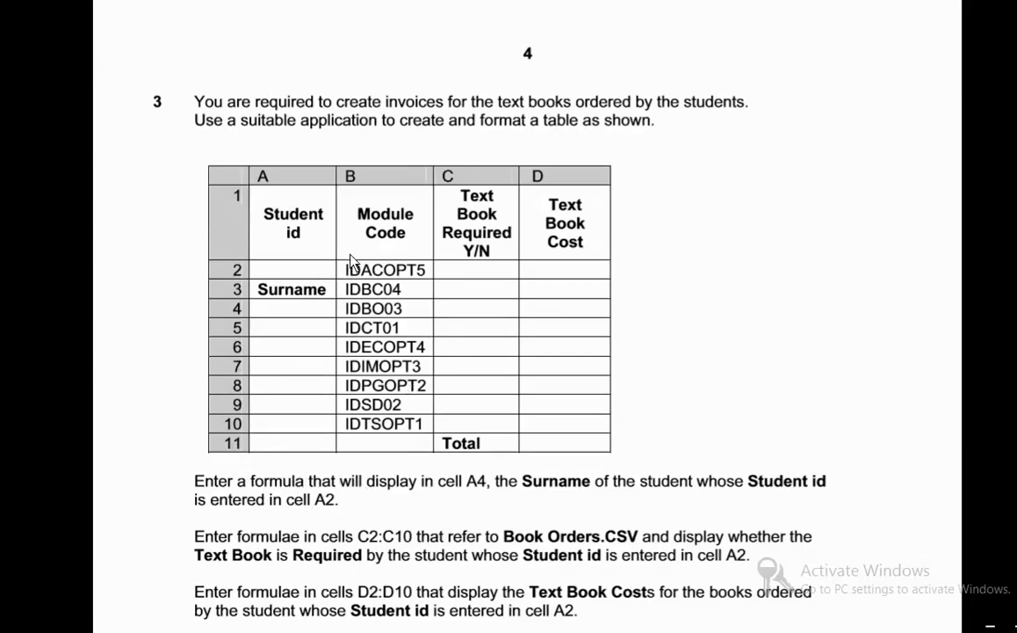
Start Excel with a new blank workbook for the task 3 invoice table.
key(alt+Tab)
key(alt+Tab)
key(alt+Tab)
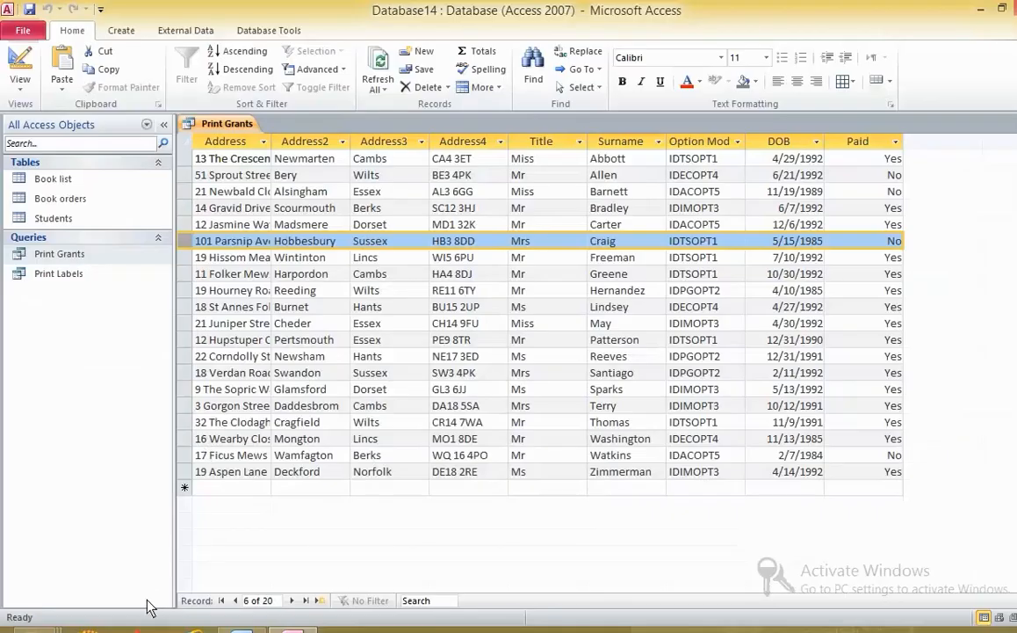
key(super)
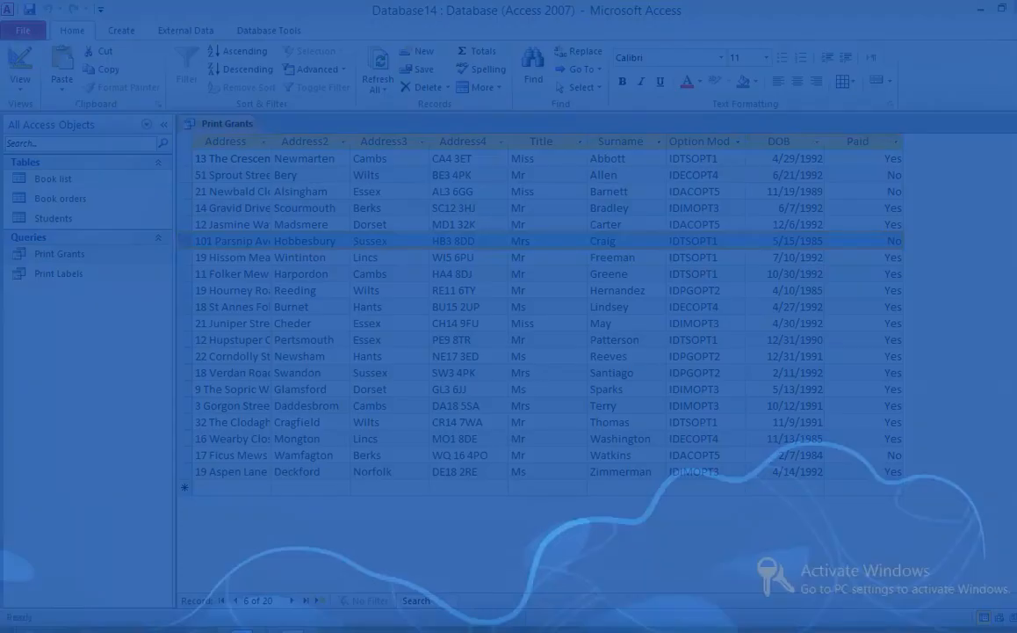
text(Exce)
click(160, 143)
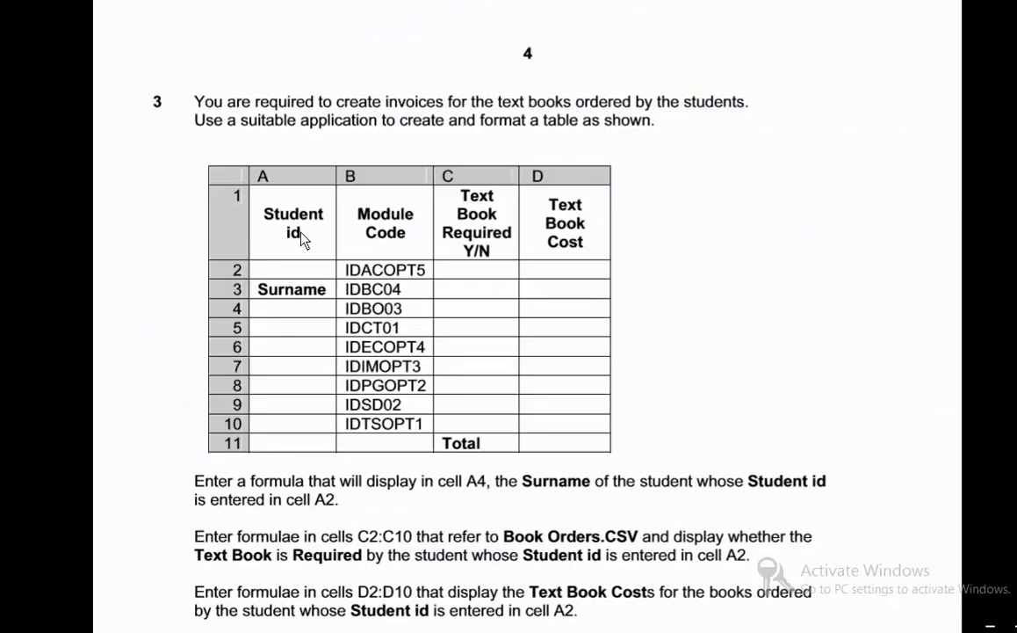
Copy the heading "Student id" from the exam paper into cell A1 and fit column A to its text.
drag(302, 237, 273, 216)
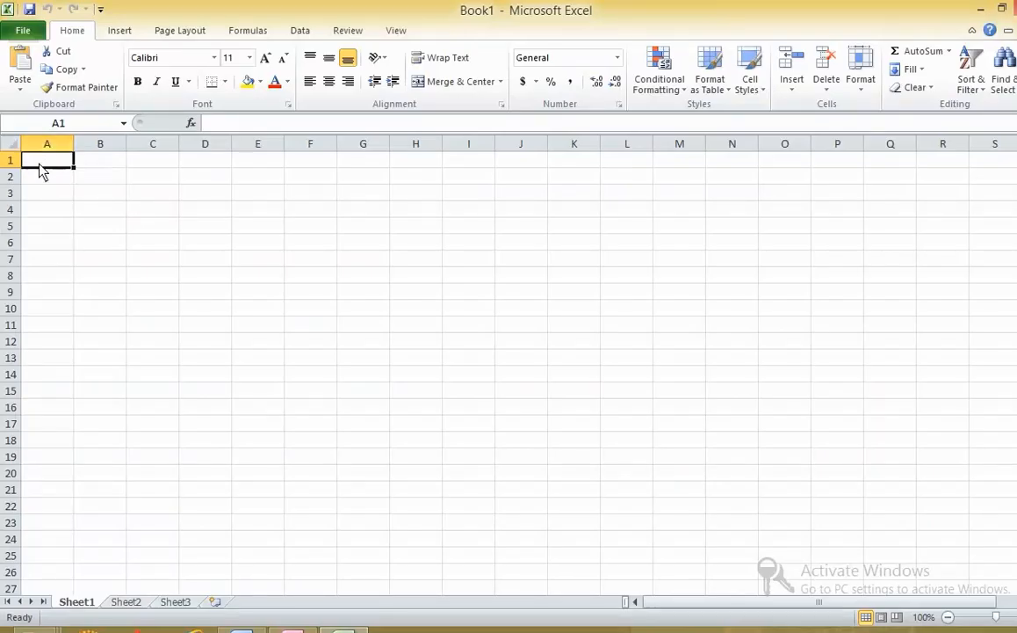
text(Student id)
click(47, 179)
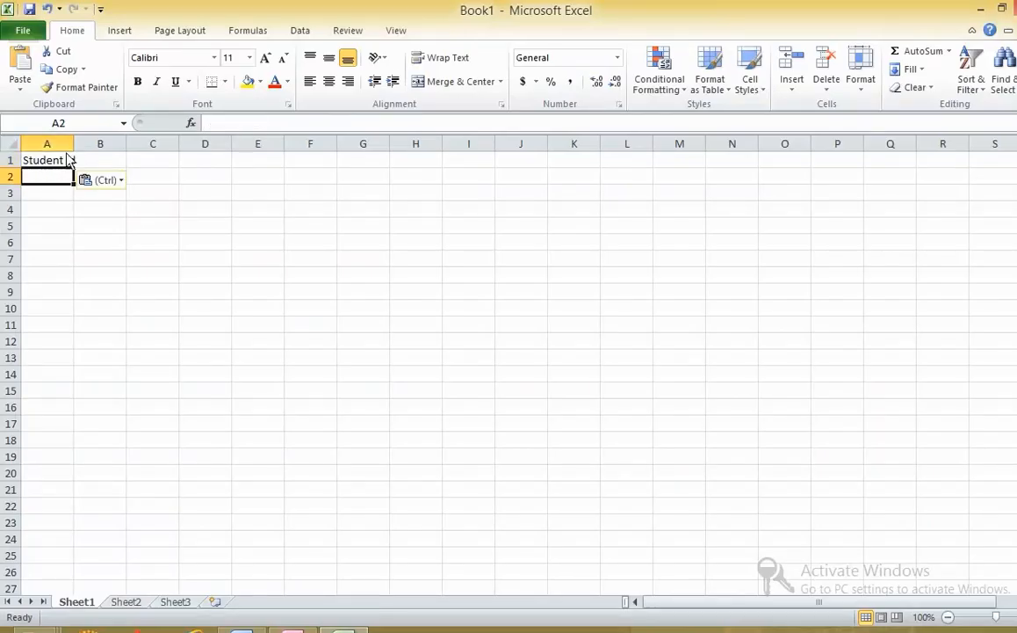
double_click(75, 144)
Copy the heading "Module Code" from the exam paper into cell B1 and fit column B to its text.
key(alt+Tab)
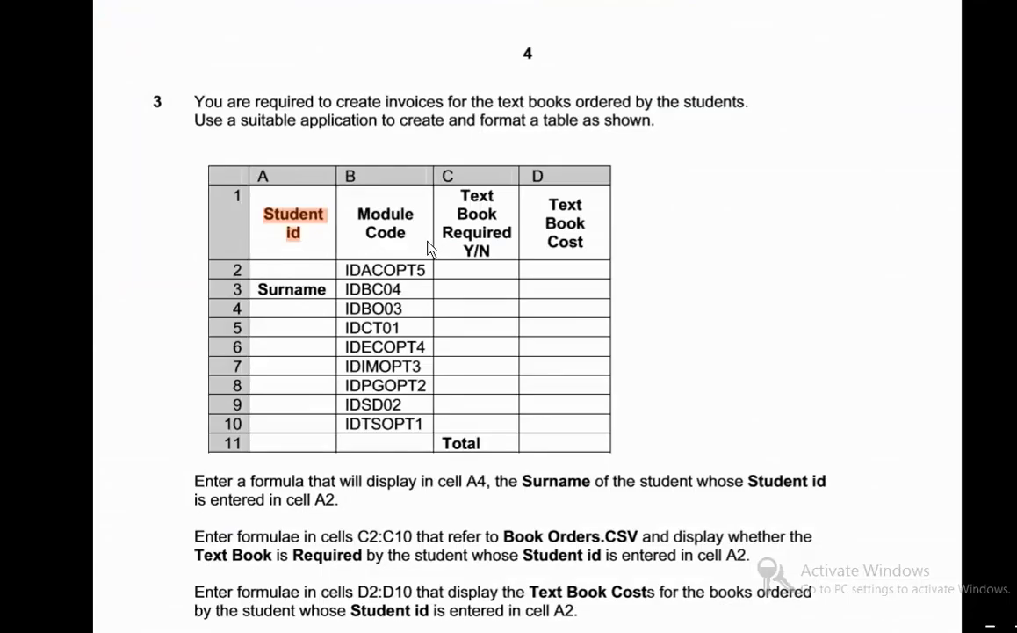
drag(409, 233, 366, 219)
key(ctrl+c)
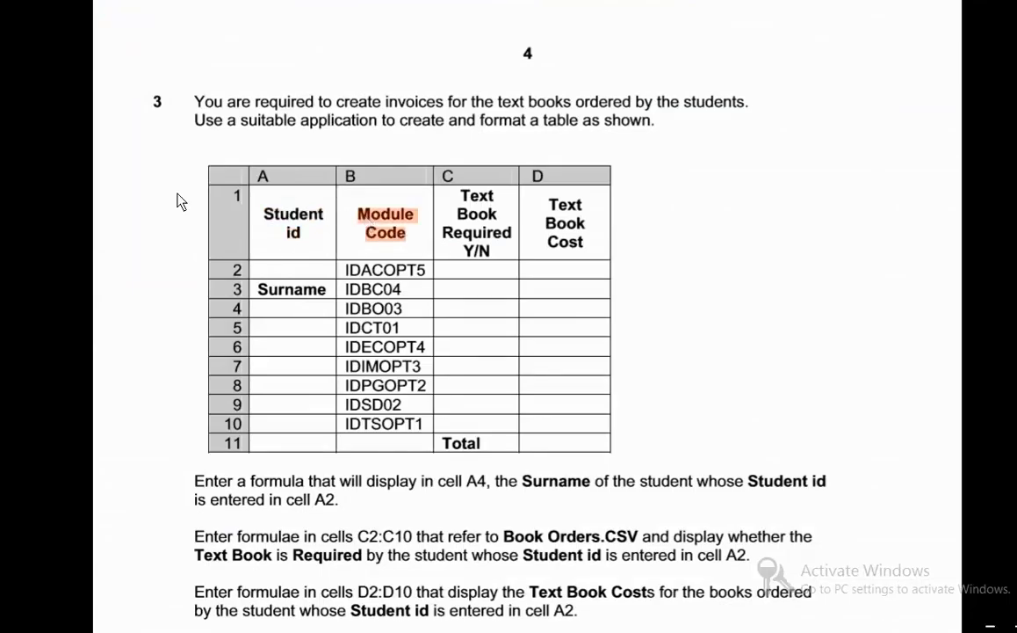
key(alt+Tab)
click(113, 160)
key(ctrl+v)
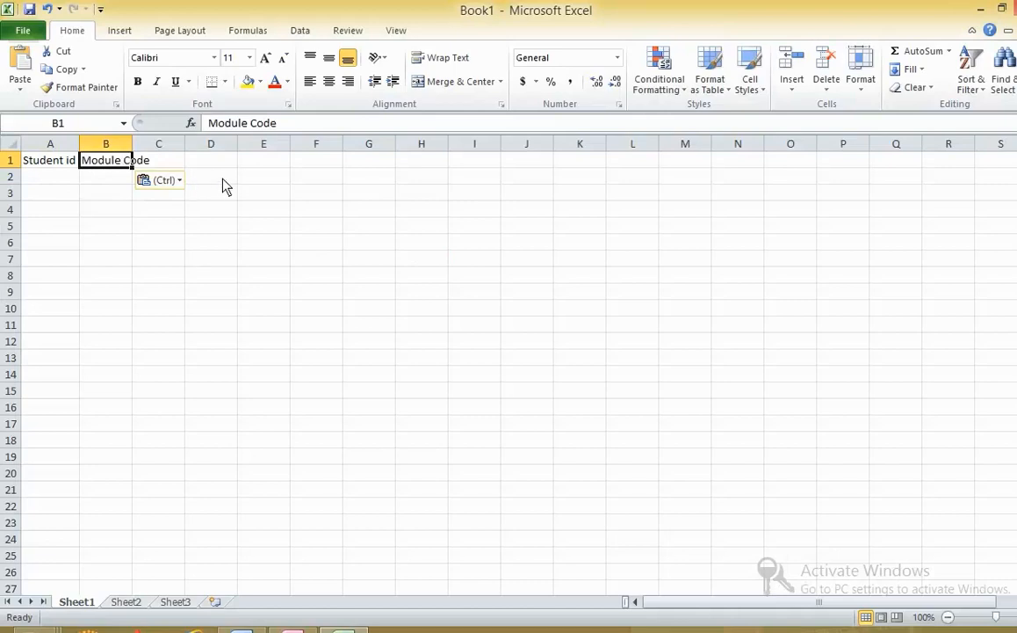
double_click(132, 144)
Copy the heading "Text Book Required Y/N" from the exam paper into cell C1 and fit column C to its text.
key(alt+Tab)
drag(493, 254, 465, 196)
drag(488, 248, 464, 214)
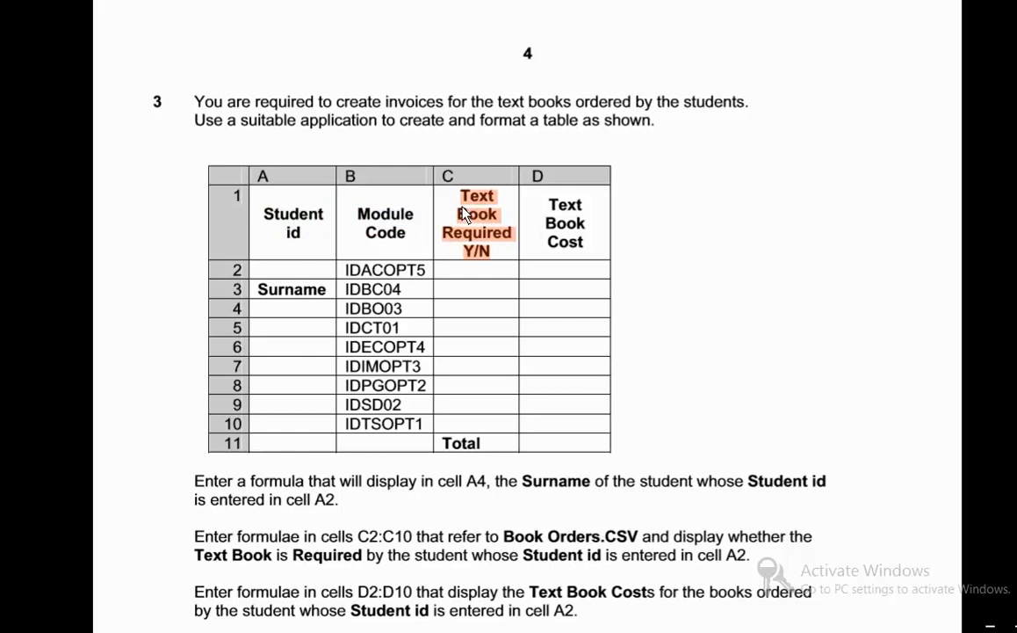
key(alt+Tab)
click(186, 164)
key(ctrl+v)
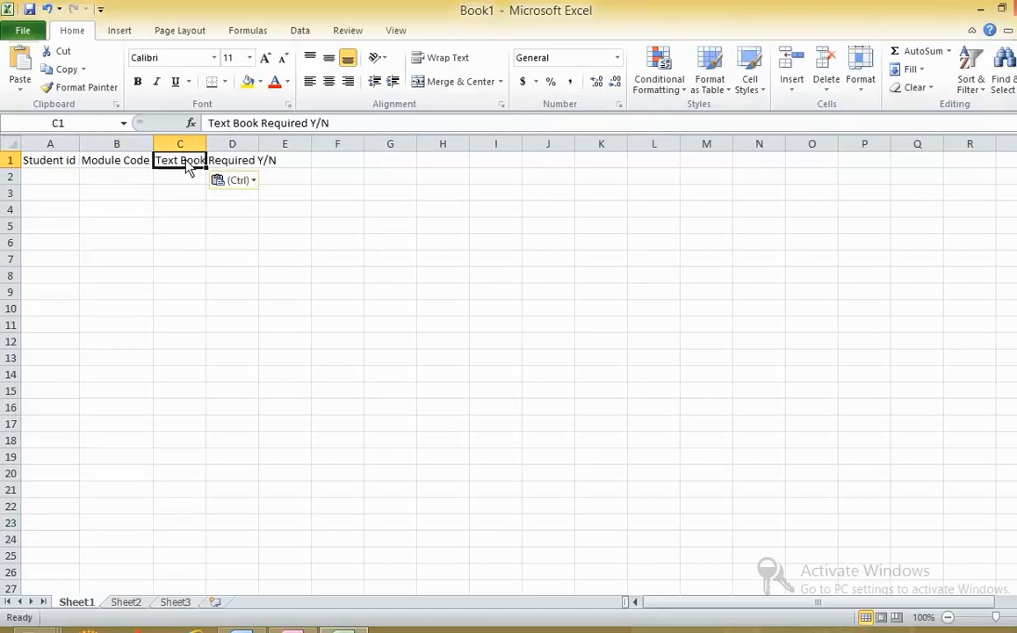
double_click(206, 144)
Switch to the exam paper's task 3 table to take the "Text Book Cost" heading.
key(alt+Tab)
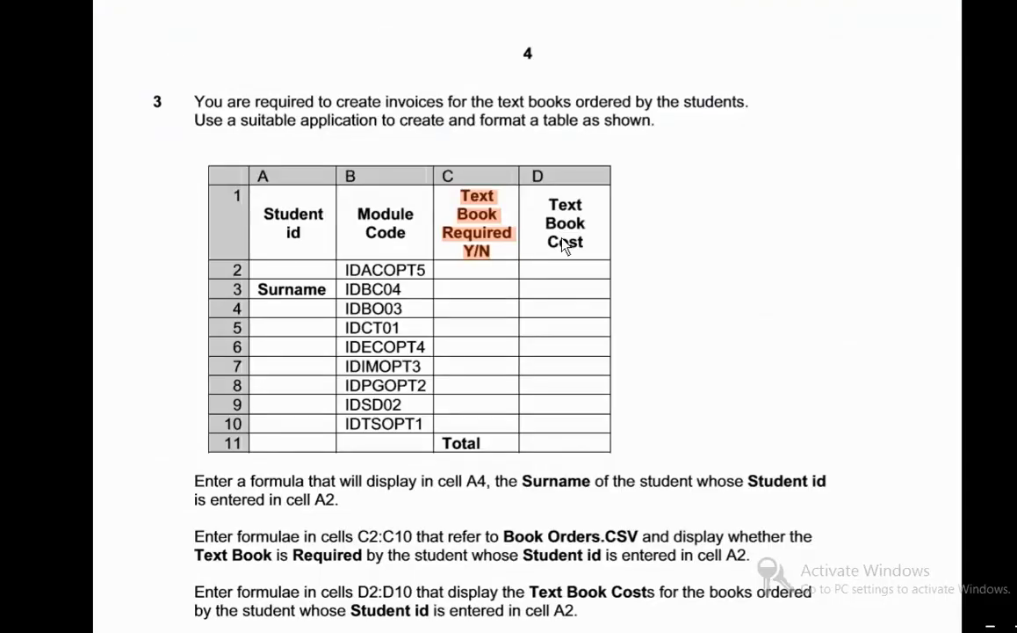
Copy the Text Book Cost heading from the exam paper into cell D1 of the Book1 workbook.
drag(579, 241, 555, 210)
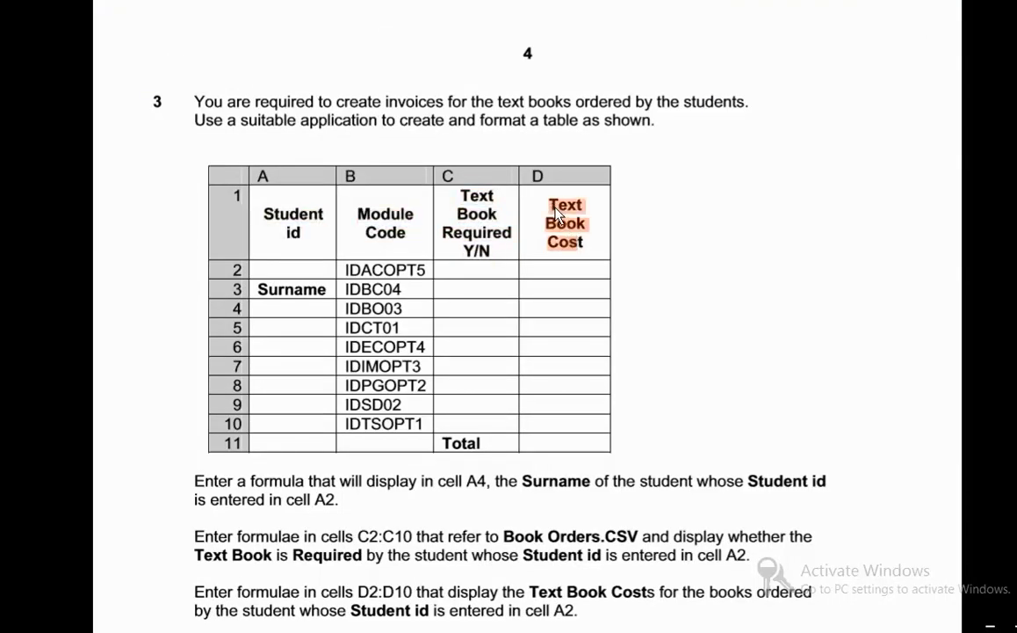
key(alt+Tab)
click(313, 171)
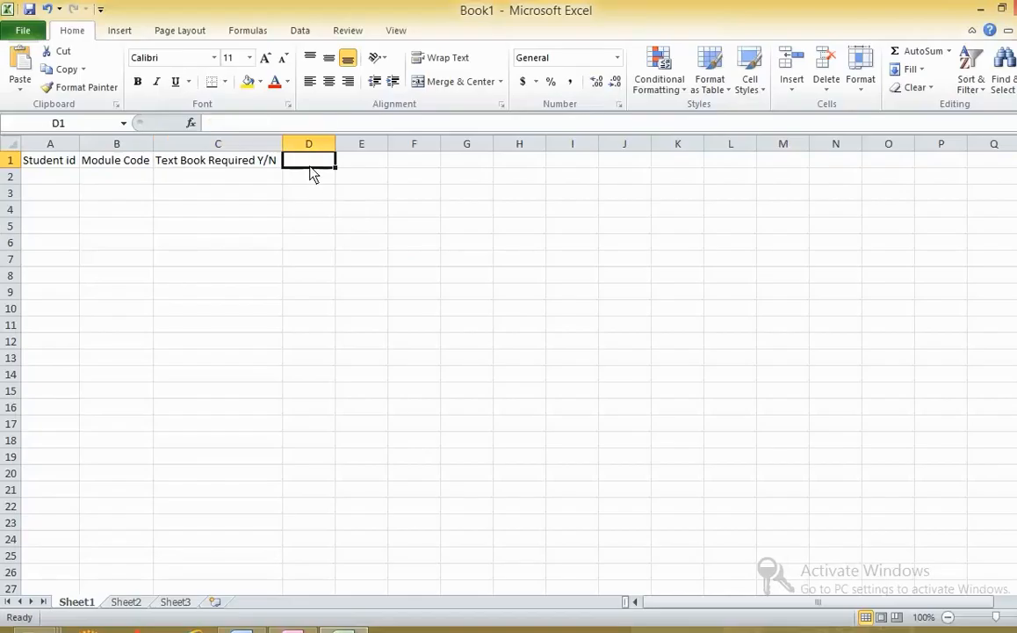
key(ctrl+v)
key(alt+Tab)
key(alt+Tab)
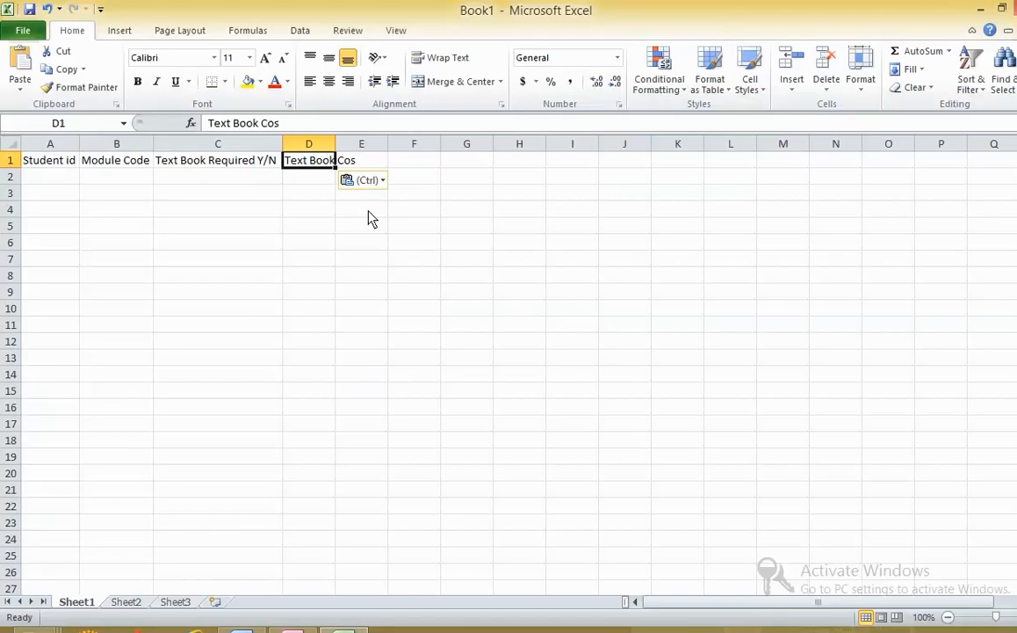
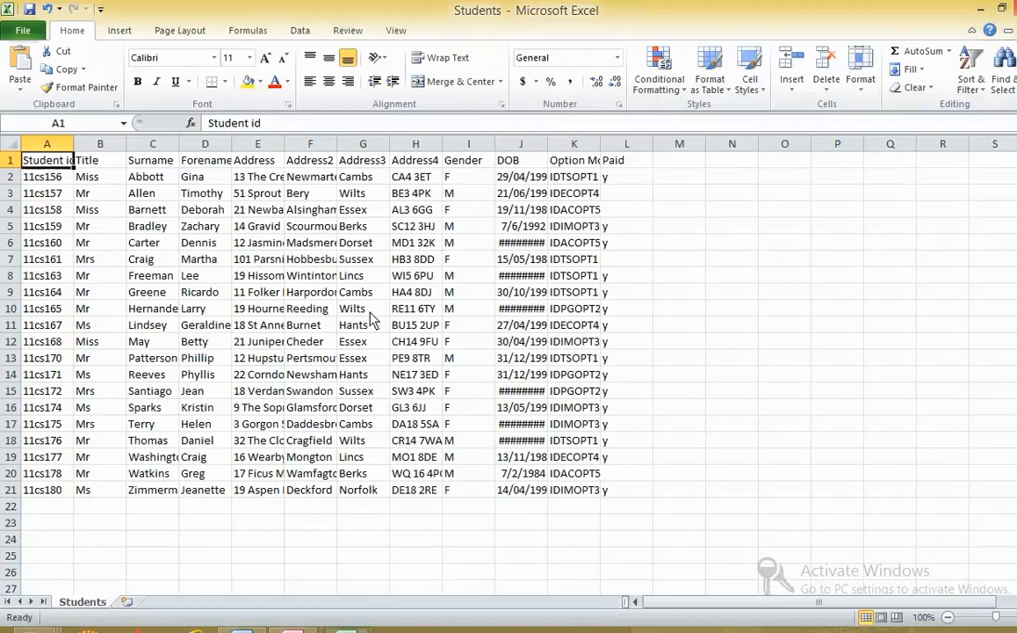
Fit all column widths in the Students workbook to their contents.
click(11, 144)
double_click(73, 144)
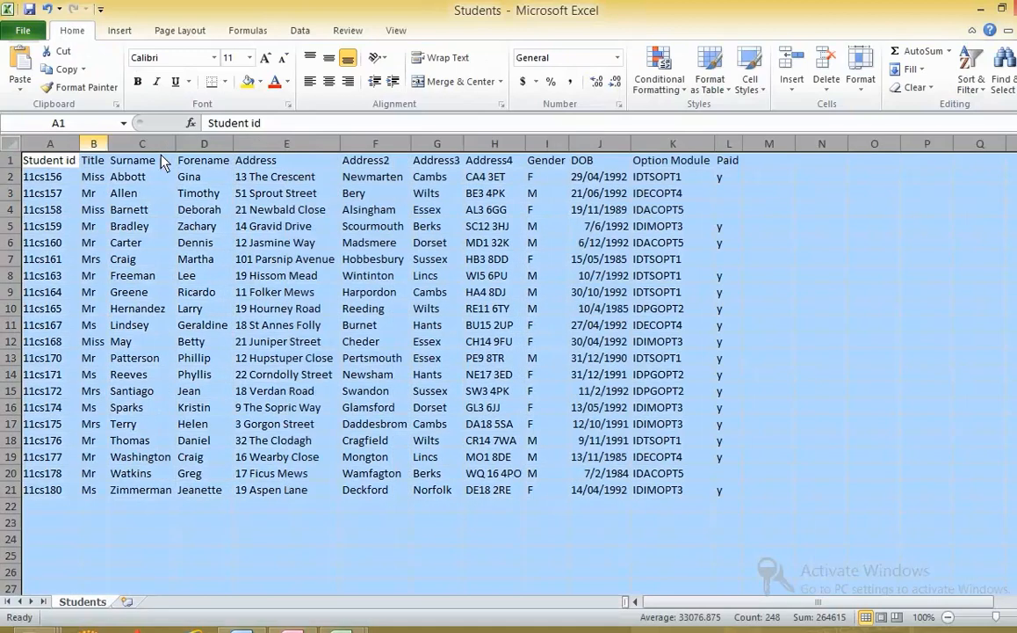
click(56, 192)
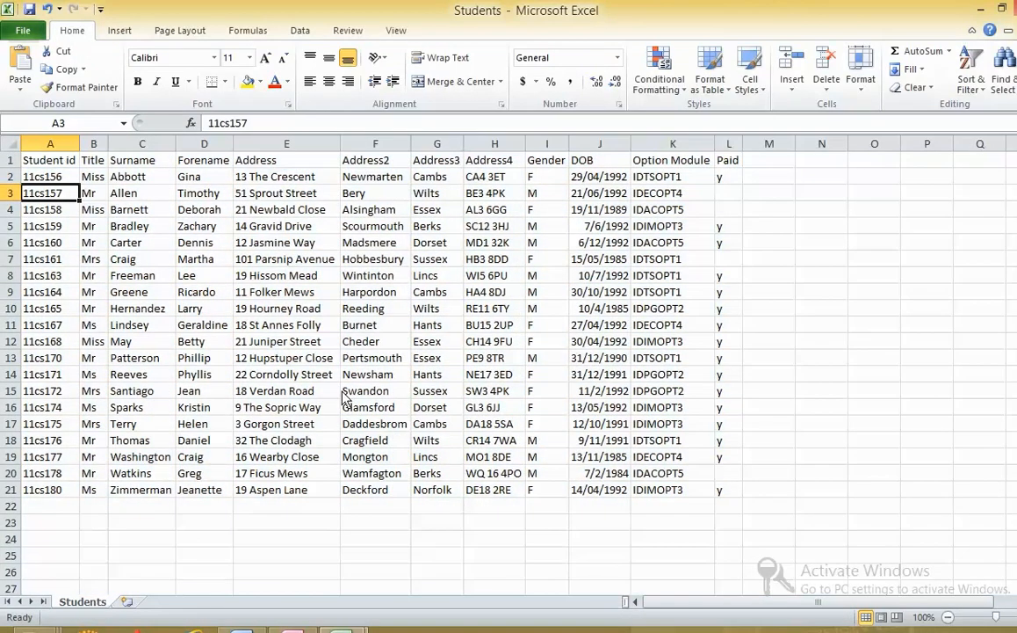
Review the exam paper's instructions for the surname formula in cell A4, then return to the Book1 workbook.
mouse_move(338, 629)
click(277, 579)
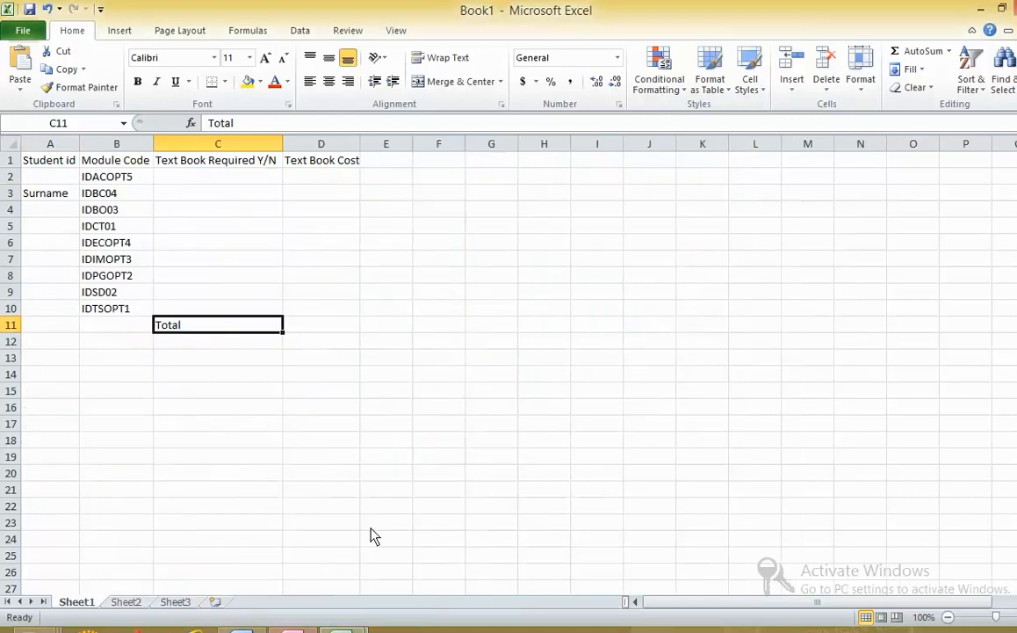
key(alt+Tab)
key(alt+Tab)
key(alt+Tab)
key(alt+Tab)
key(alt+Tab)
key(alt+Tab)
key(alt+Tab)
key(alt+Tab)
key(alt+Tab)
key(alt+Tab)
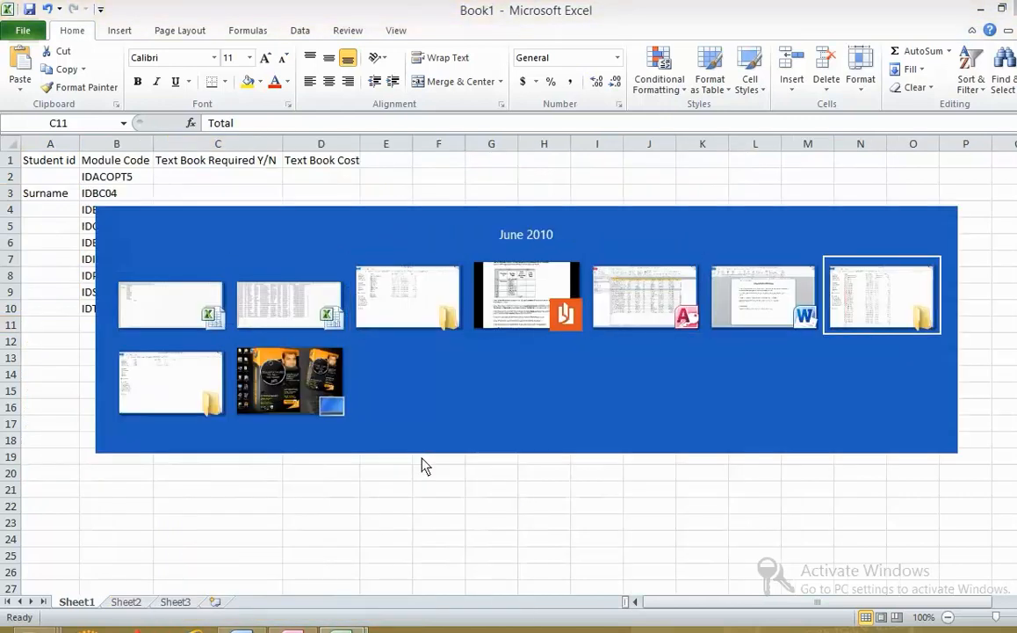
key(alt+Tab)
key(alt+Tab)
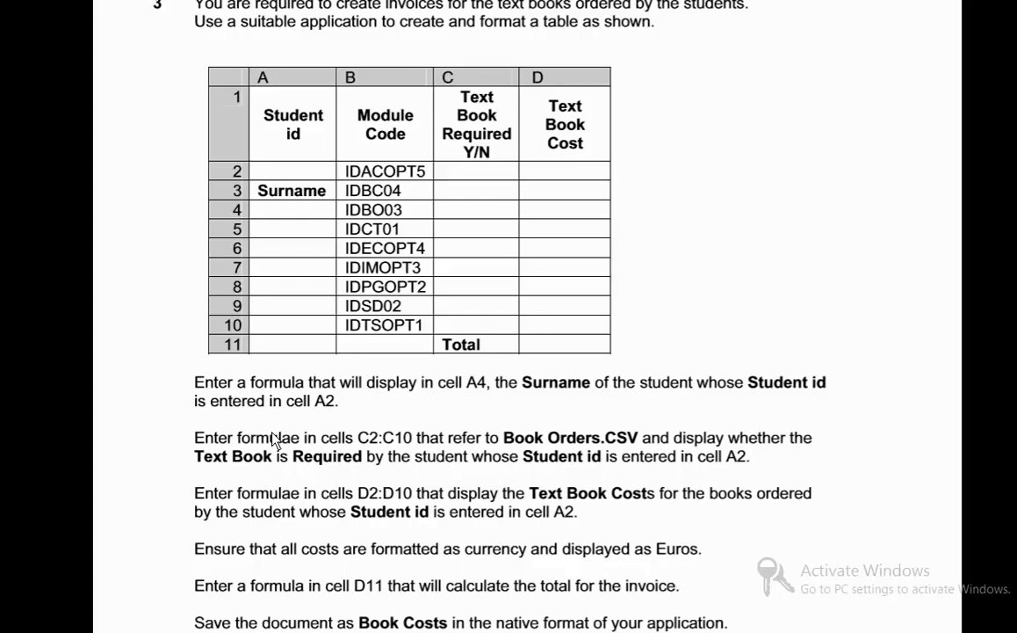
key(alt+Tab)
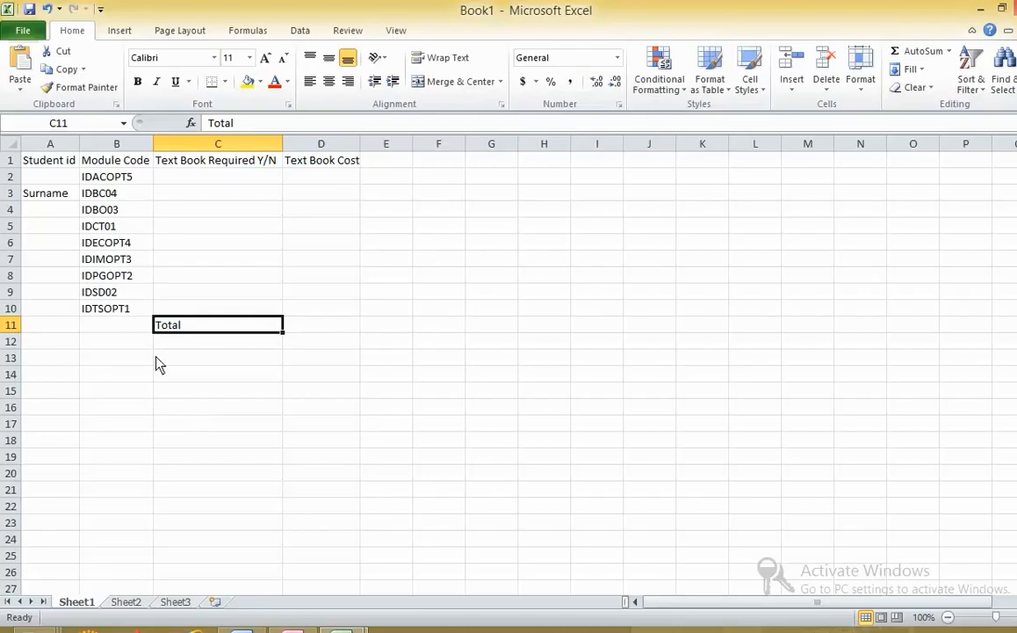
Start a VLOOKUP formula in cell A4 of Book1 with A2 as the lookup value.
click(66, 214)
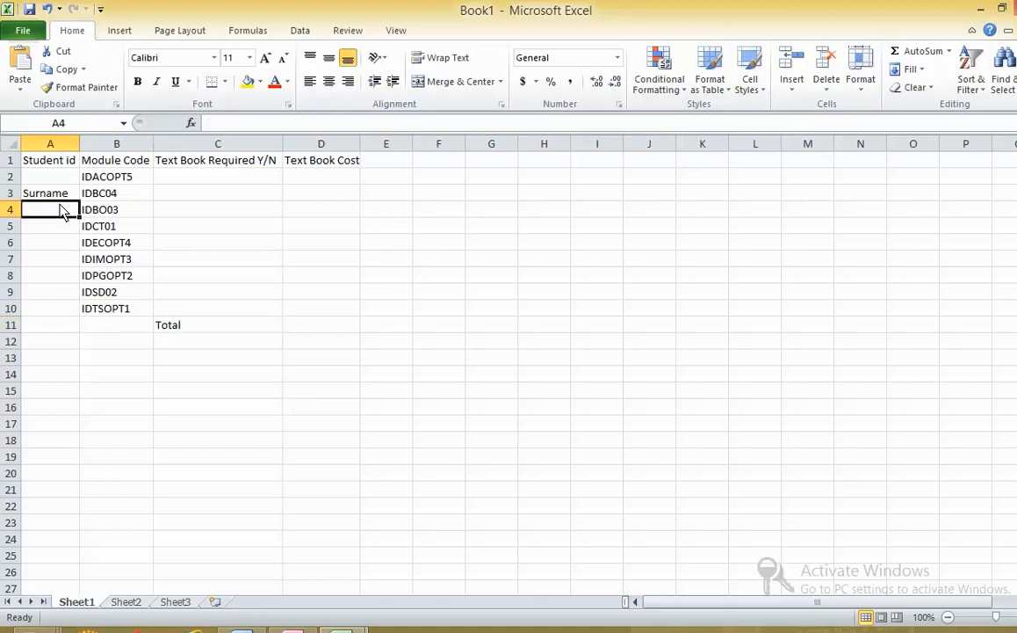
click(222, 125)
text(=vlookup)
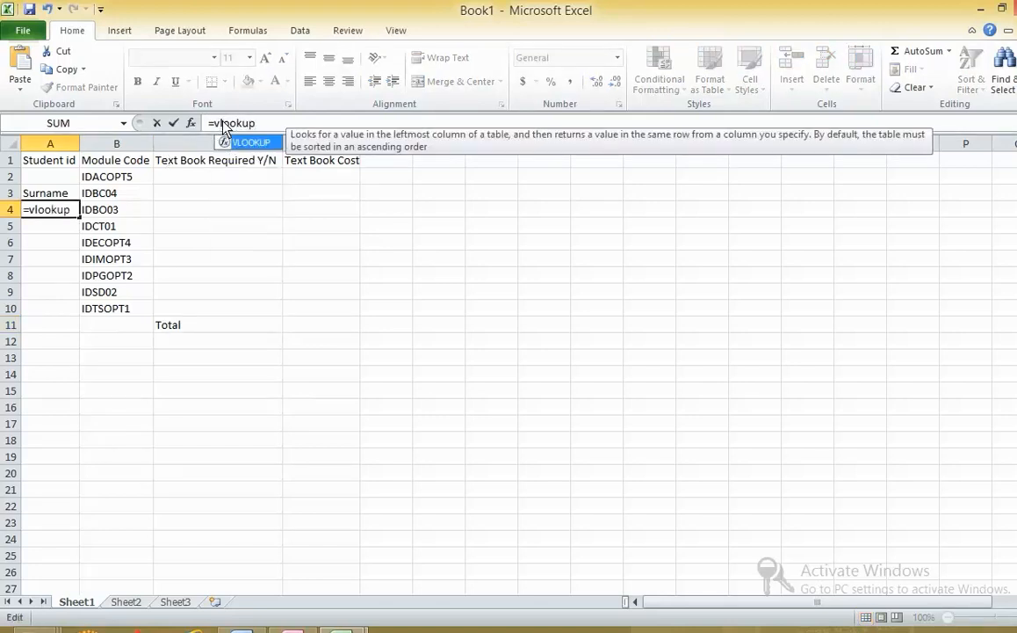
text(())
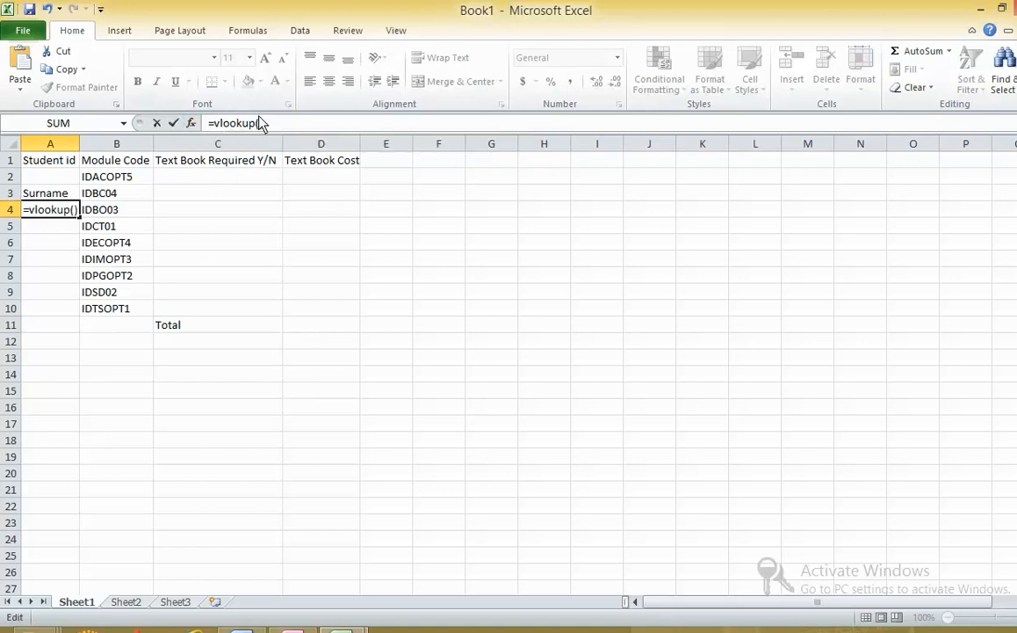
click(260, 123)
click(50, 178)
text(,)
Complete the A4 lookup with range $A$2:$L$21 of the Students workbook, column index 3 and exact match 0.
mouse_move(340, 628)
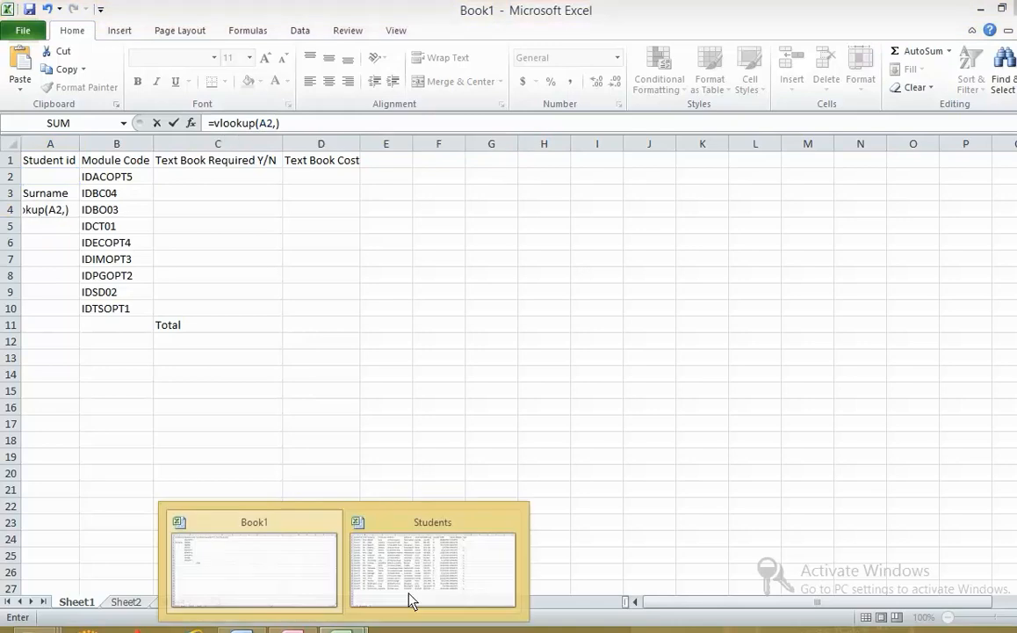
click(411, 600)
drag(44, 177, 722, 494)
text(,)
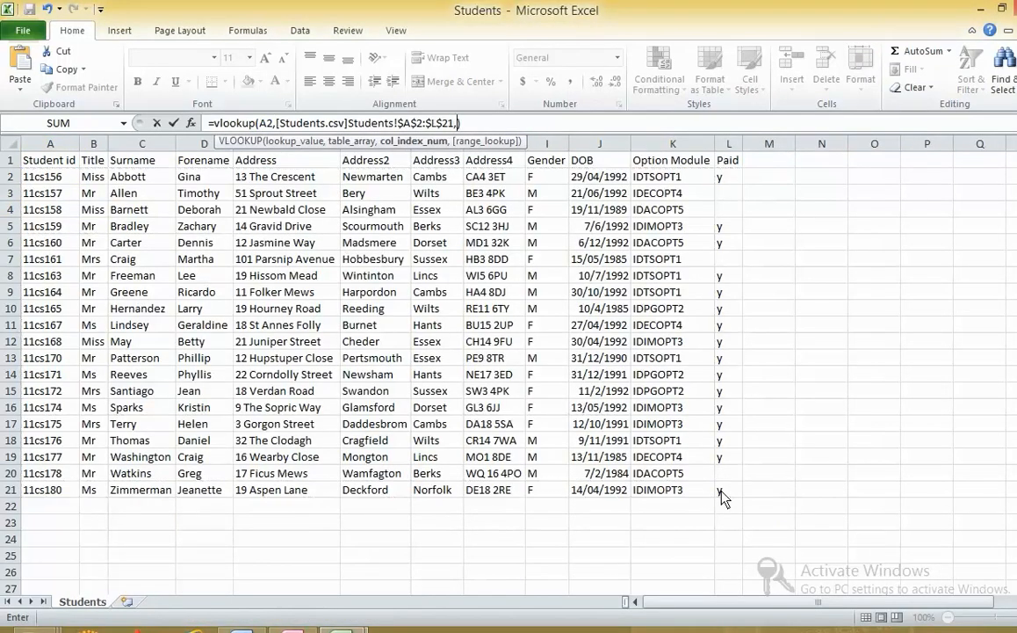
text(3,)
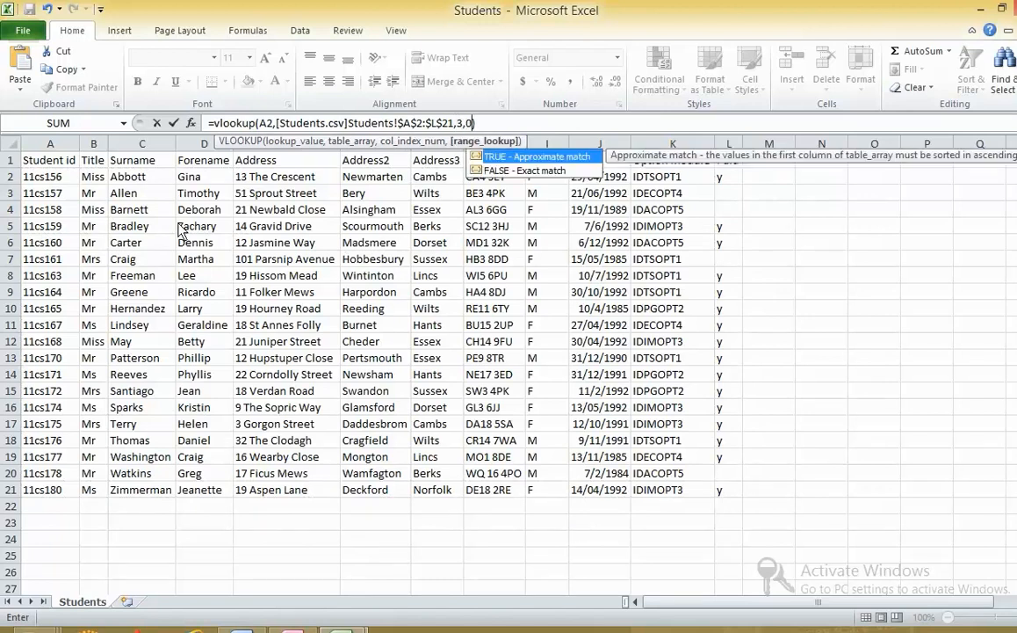
text(0))
key(Return)
click(53, 210)
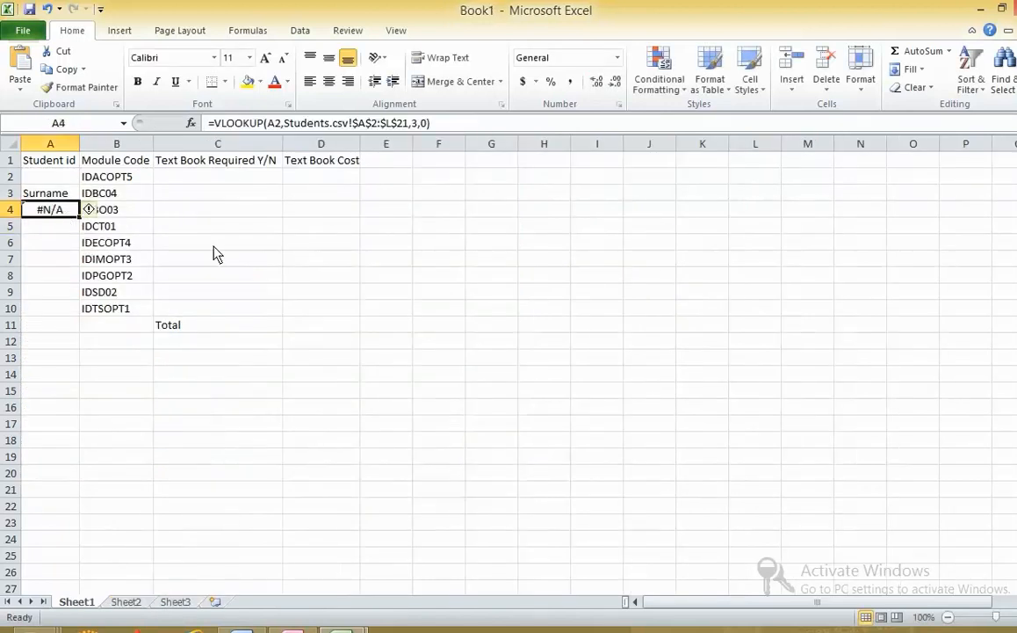
Copy the student id from cell A9 of the Students workbook into cell A2 of Book1 to test the lookup.
key(alt+Tab)
click(63, 291)
key(ctrl+c)
key(alt+Tab)
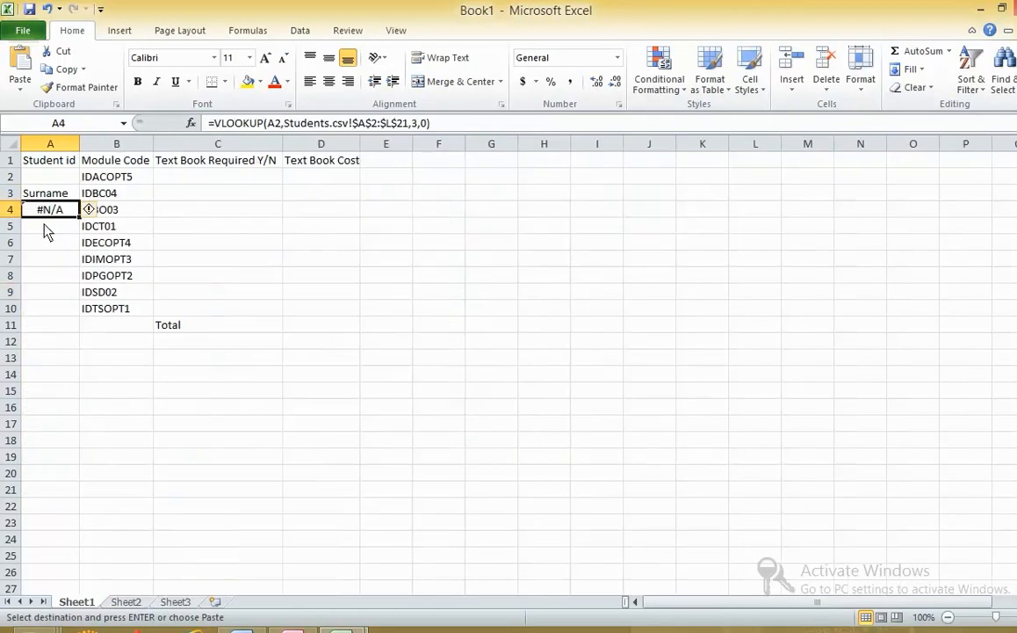
click(41, 181)
key(ctrl+v)
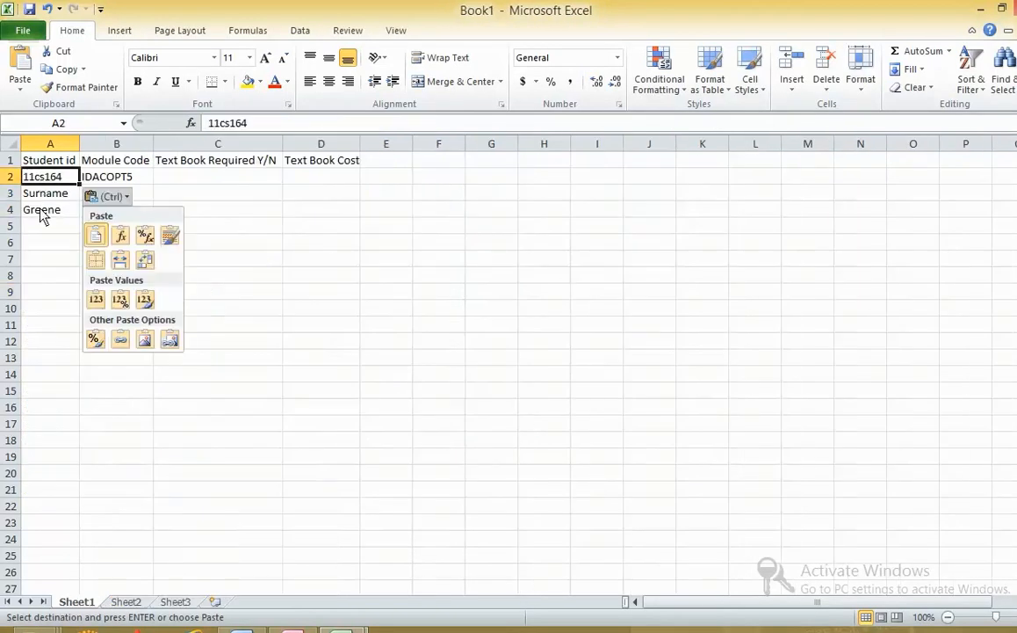
key(Escape)
click(70, 392)
Open the Book orders file from the 9713 Paper 04 June 10 folder and fit all its column widths to their contents.
key(alt+Tab)
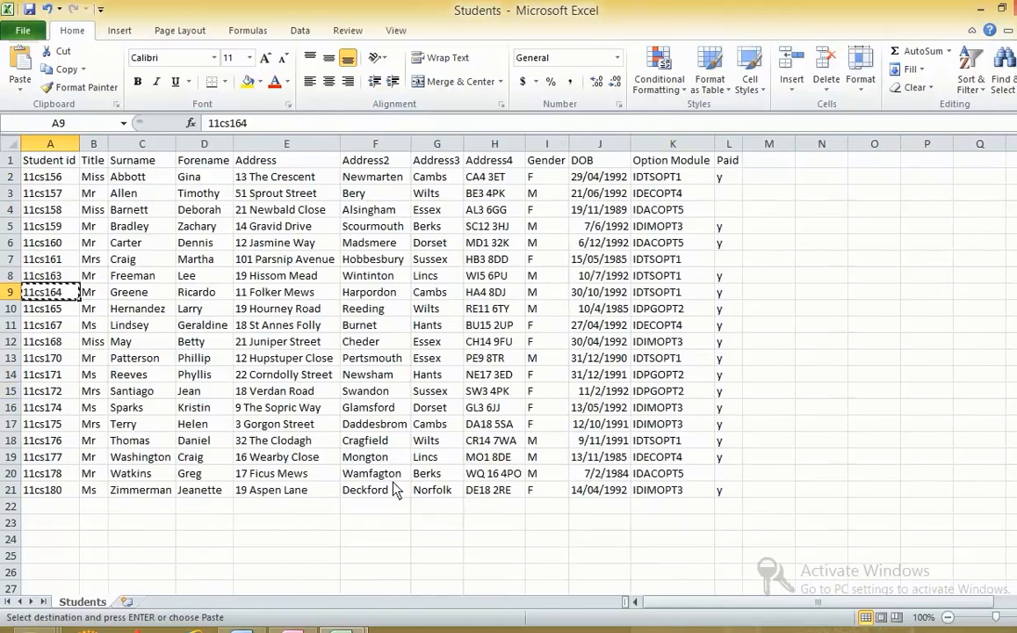
key(alt+Tab)
key(alt+Tab)
scroll(346, 549, down, 3)
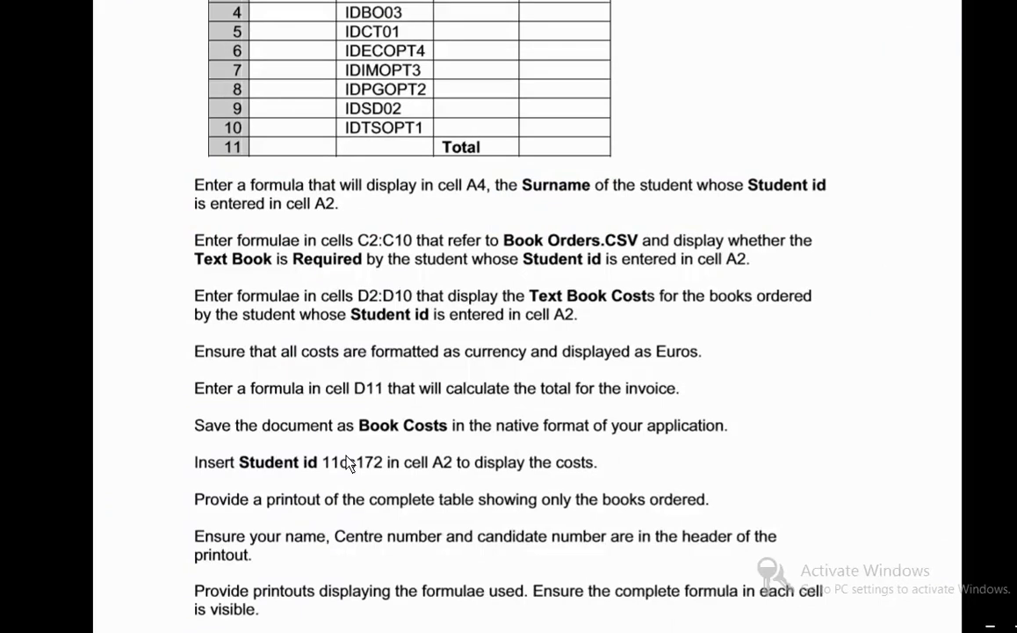
key(alt+Tab)
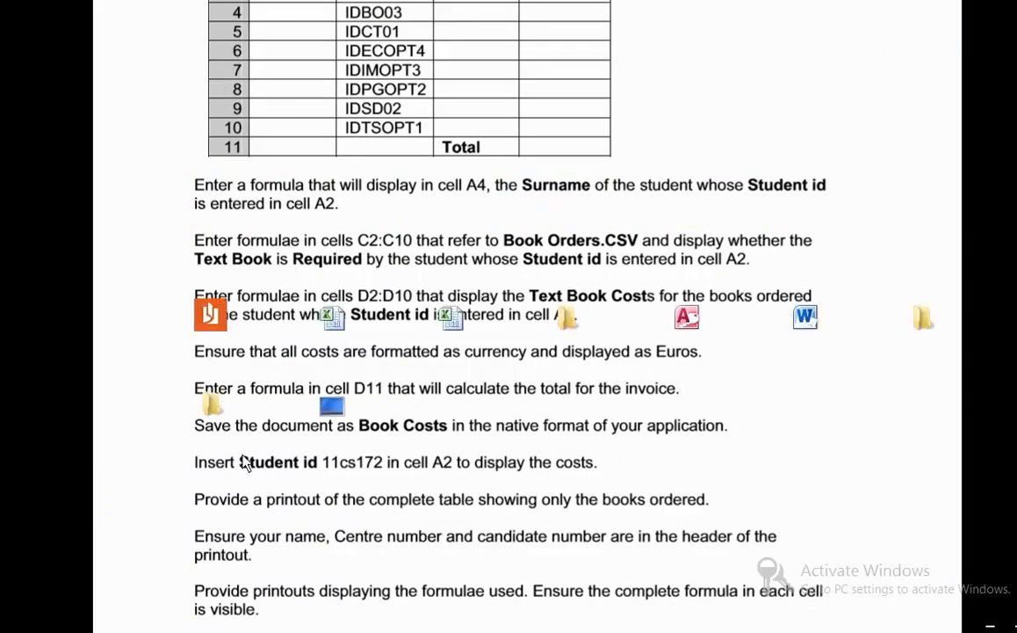
mouse_move(242, 628)
click(405, 513)
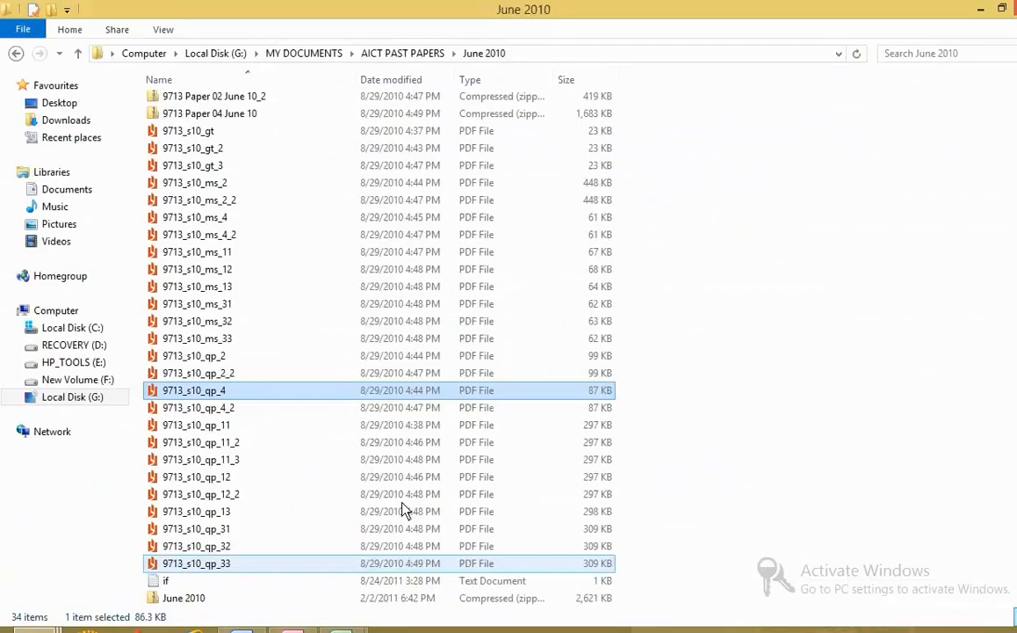
click(137, 573)
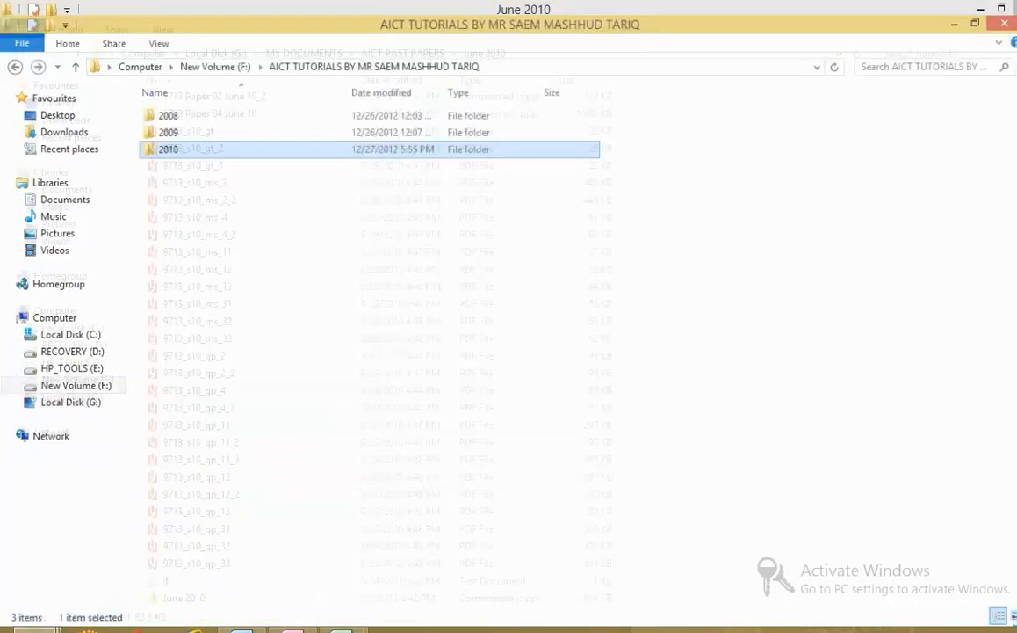
click(36, 628)
click(272, 549)
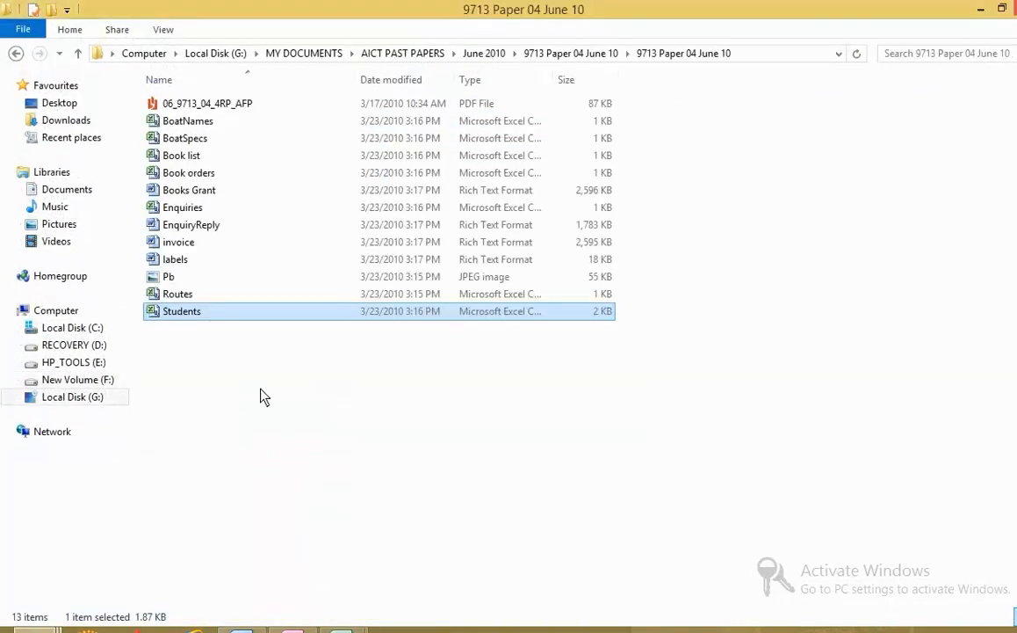
double_click(229, 174)
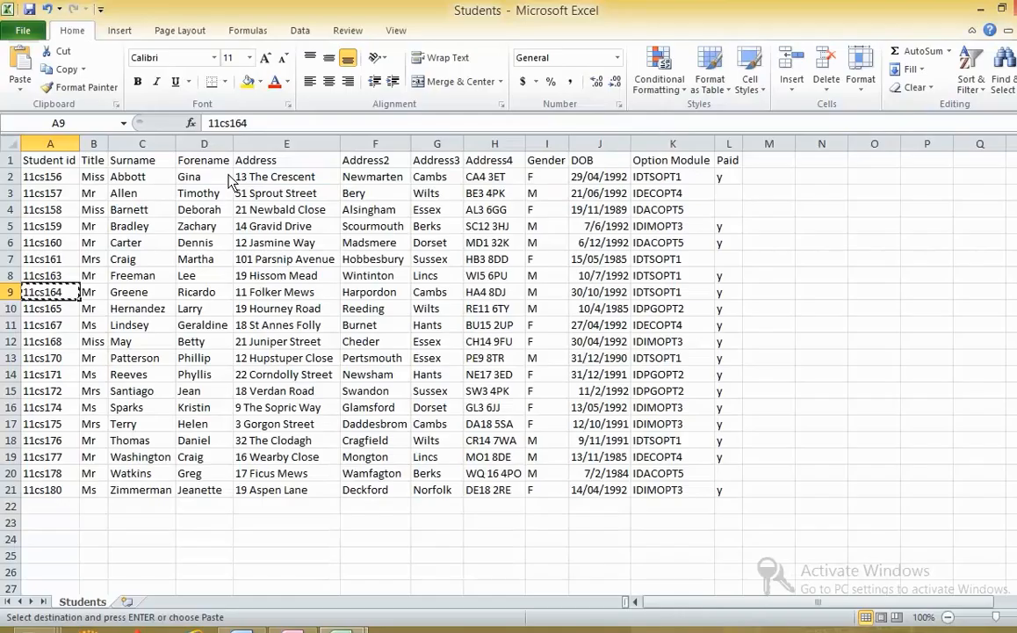
click(12, 145)
double_click(74, 143)
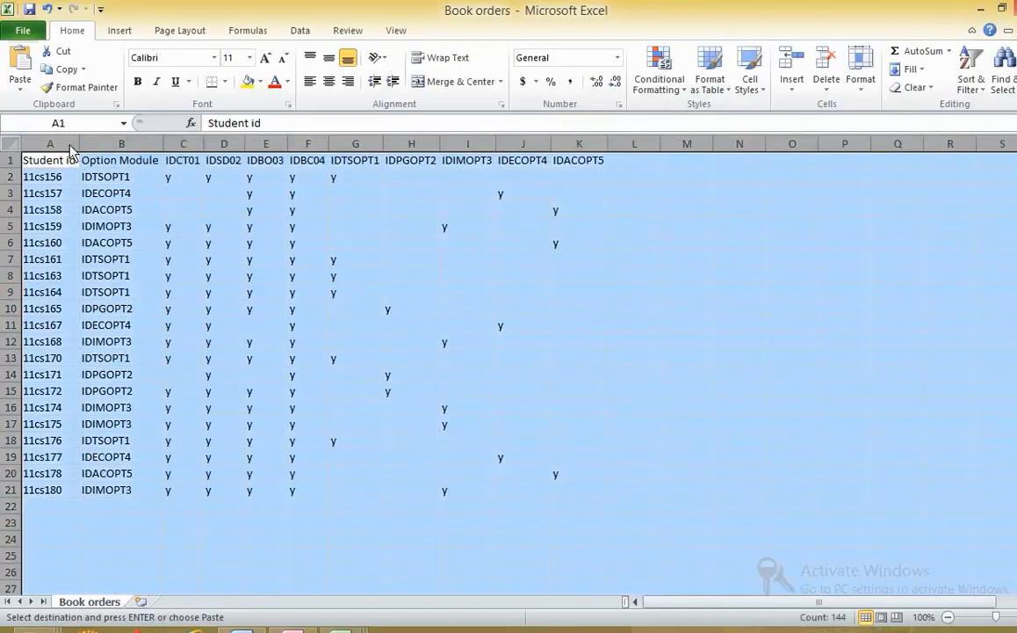
Examine the exam paper's requirements for the Text Book Required formulae in cells C2:C10.
key(ctrl+Tab)
key(alt+Tab)
key(alt+Tab)
key(alt+Tab)
key(alt+Tab)
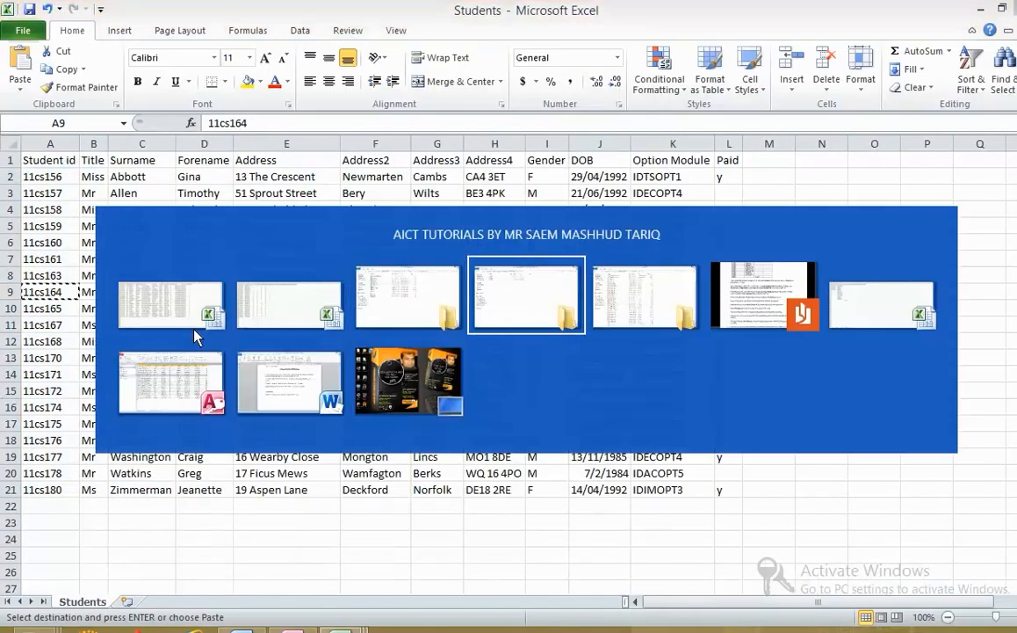
key(alt+Tab)
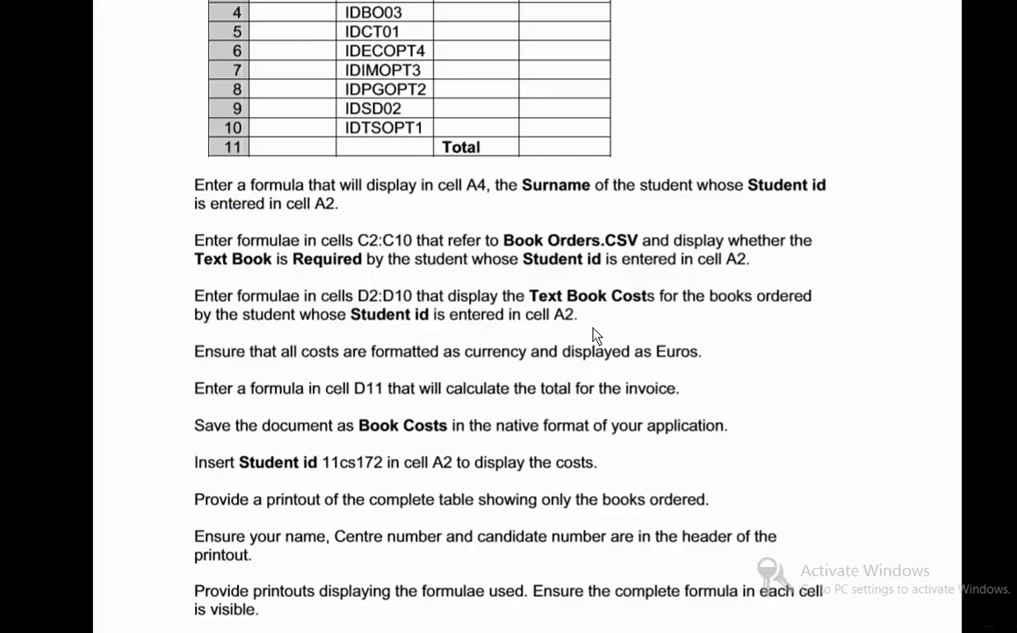
key(alt+Tab)
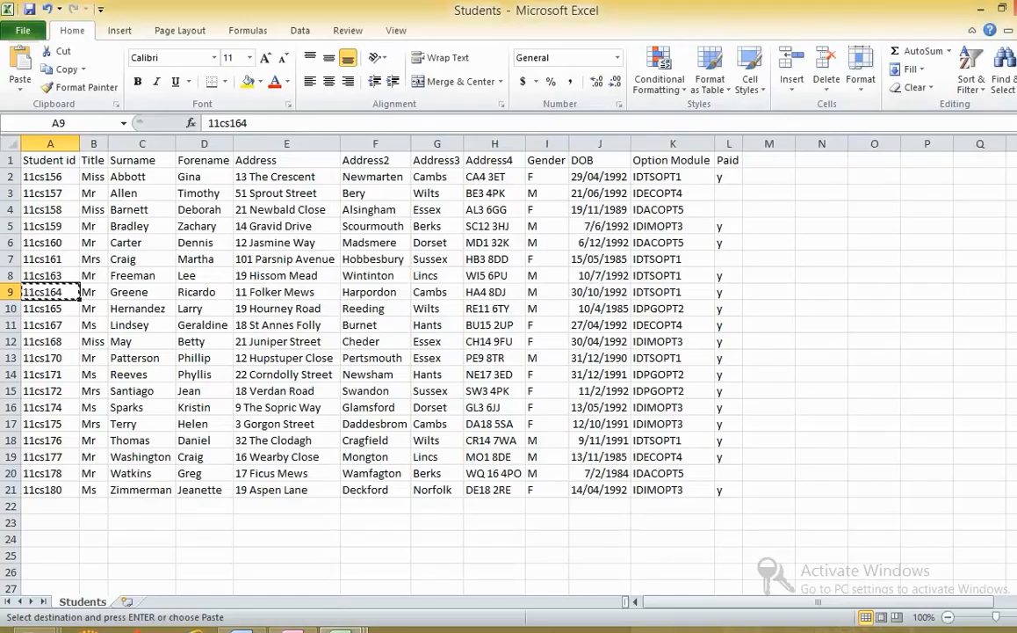
Compare the module codes in column B of Book1 with the module headings in the Book orders workbook.
mouse_move(305, 558)
click(105, 536)
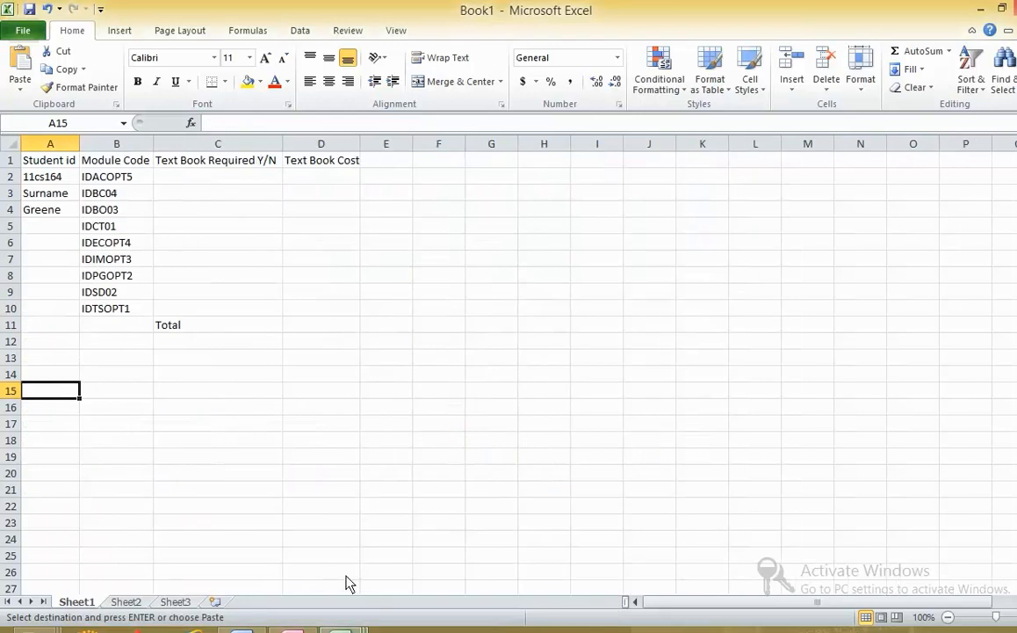
click(195, 176)
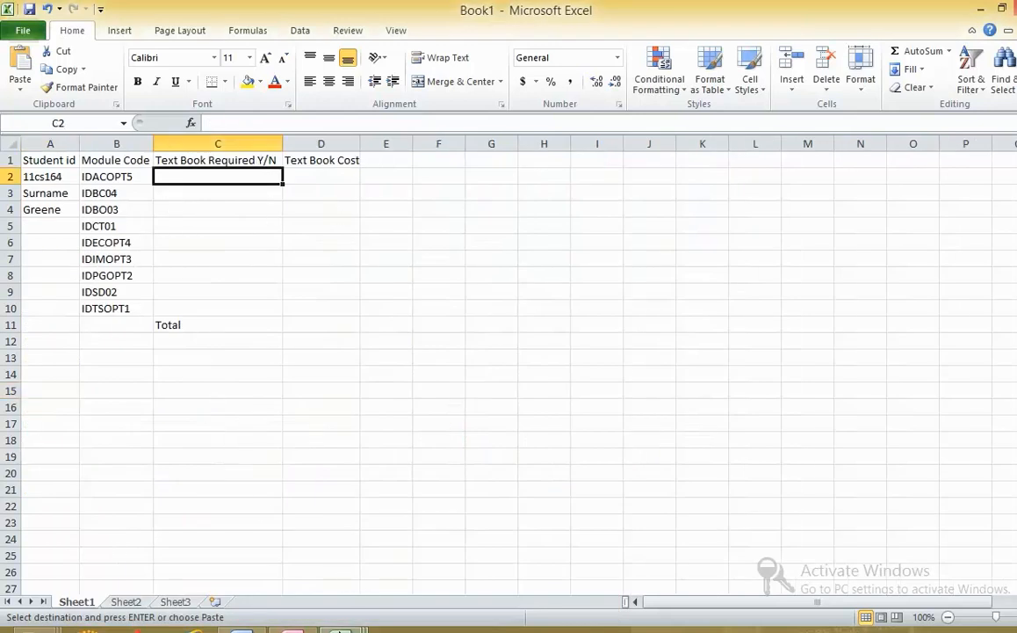
click(116, 178)
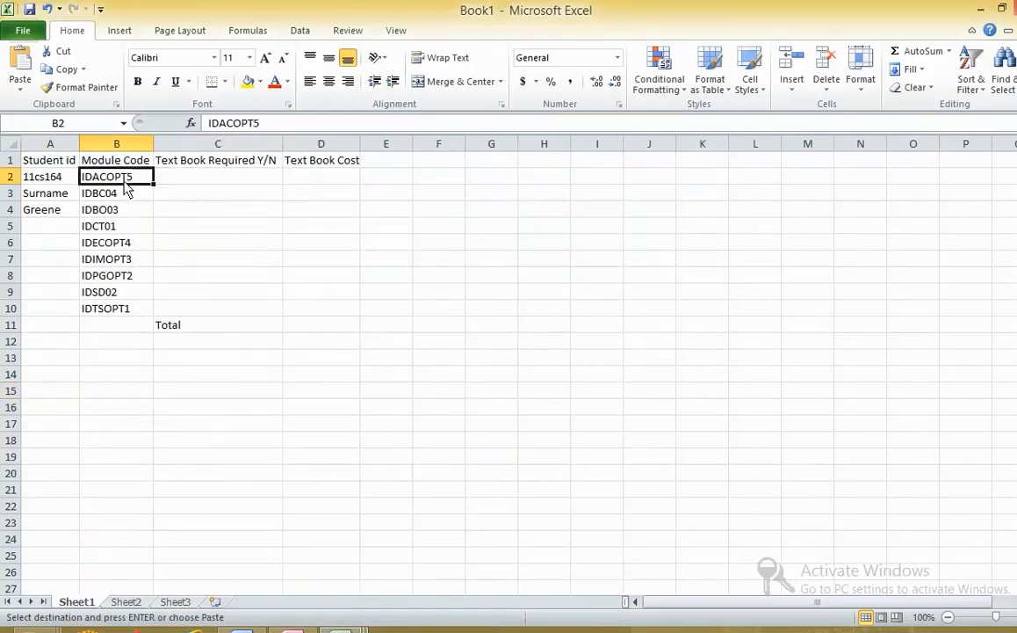
mouse_move(339, 630)
click(545, 550)
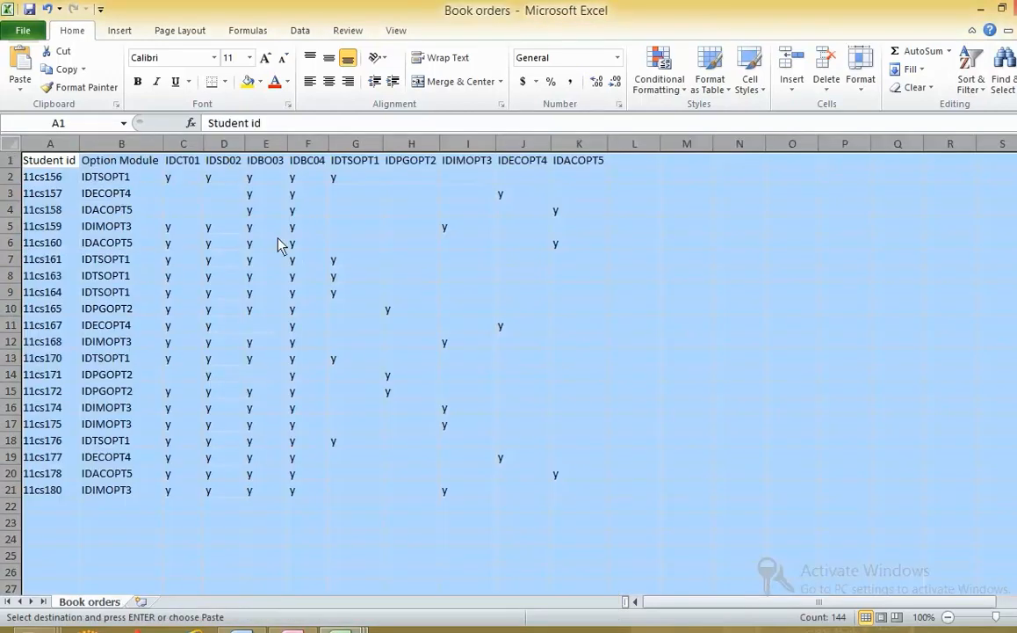
click(227, 163)
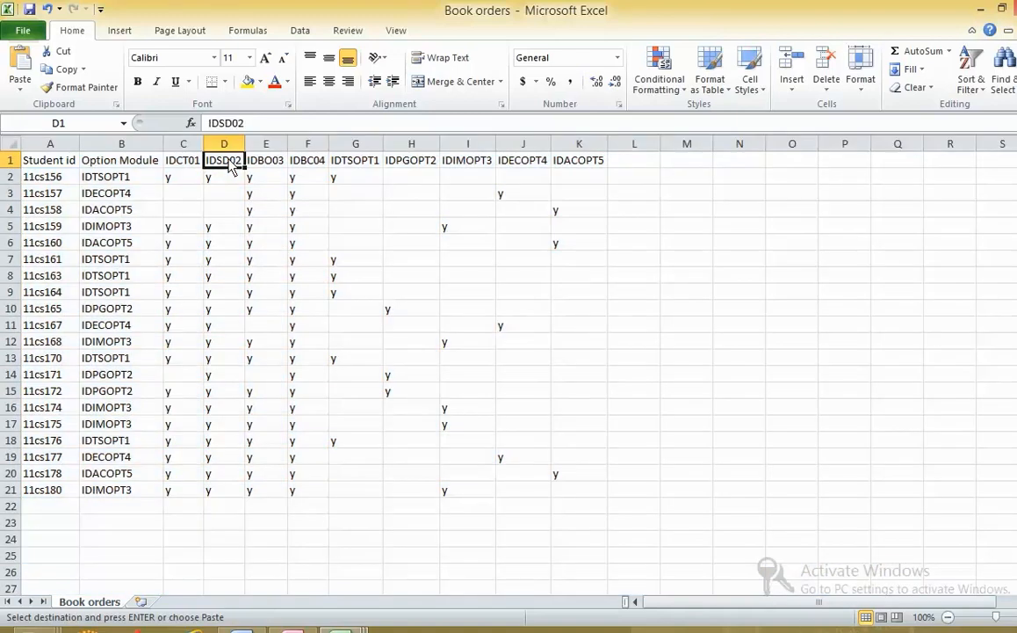
Examine how student rows and module columns intersect in the Book orders workbook.
click(9, 209)
click(222, 216)
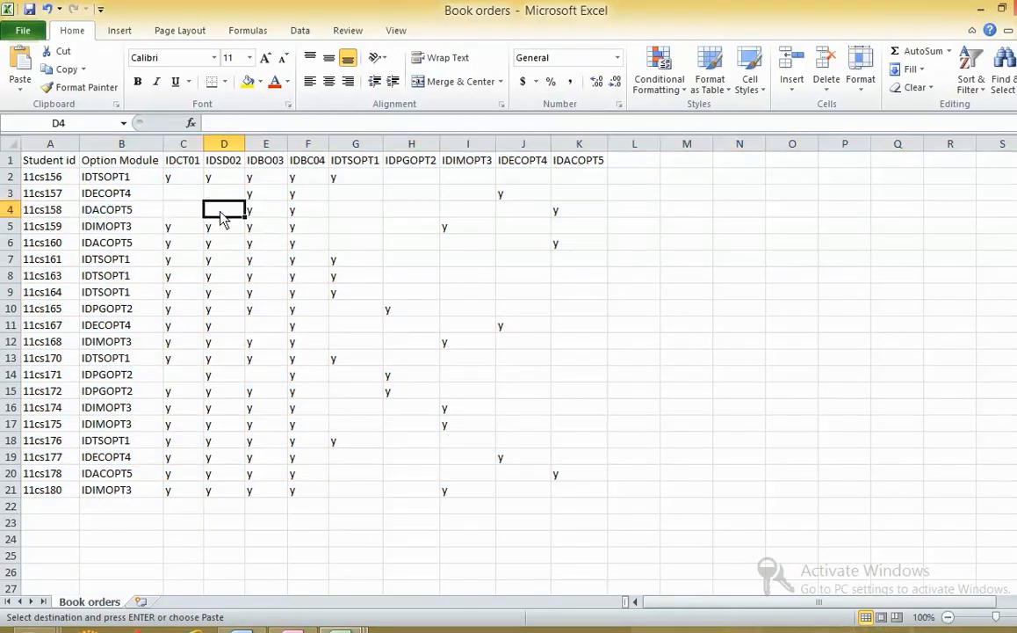
click(220, 161)
click(9, 243)
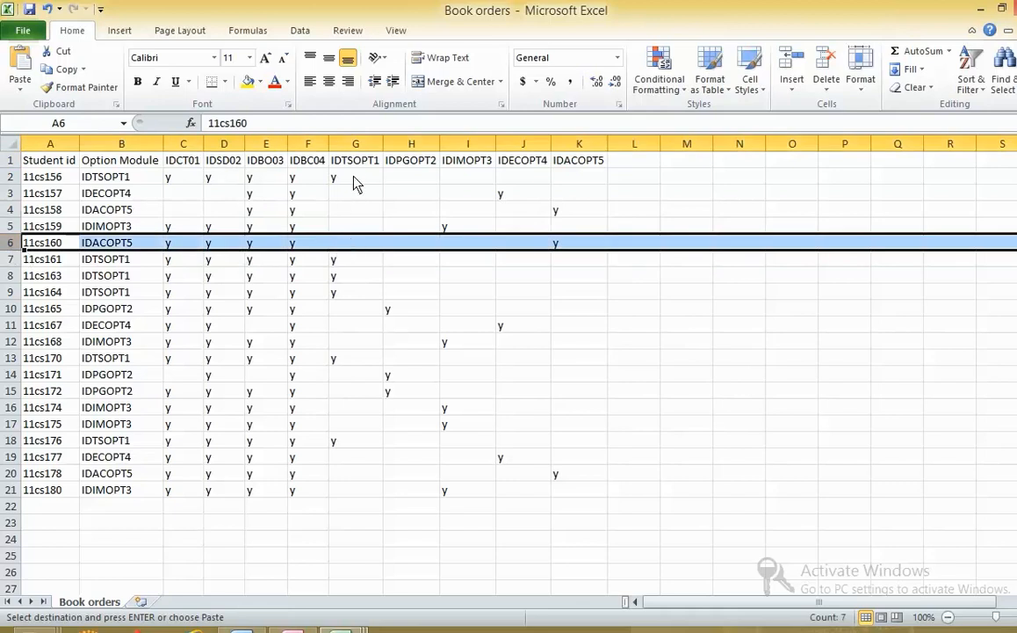
click(303, 244)
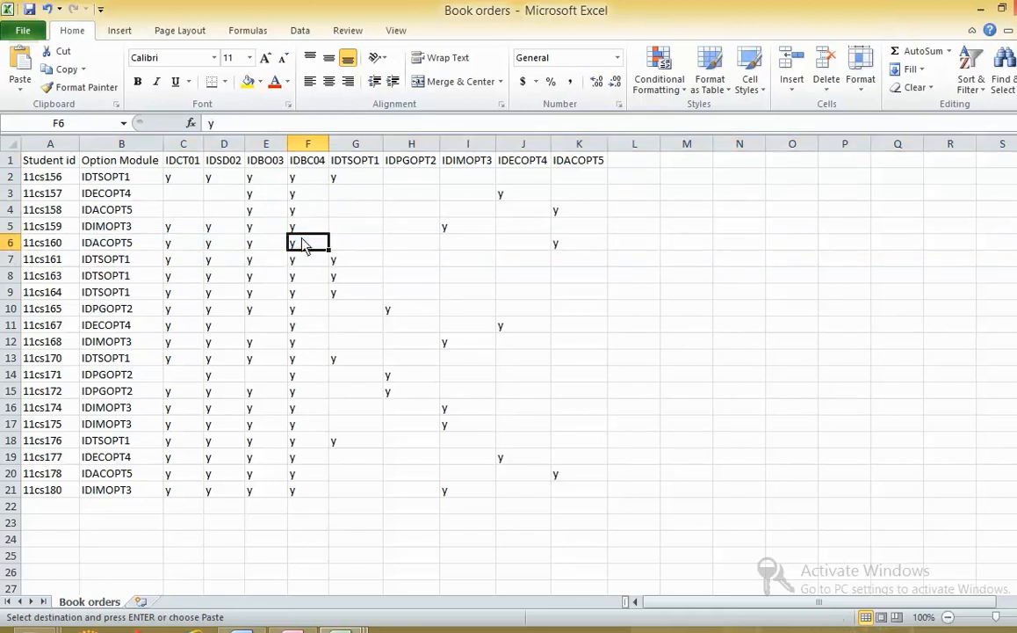
Start an INDEX formula in cell C2 of Book1, using $C$2:$K$21 of the Book orders workbook as its array.
key(alt+Tab)
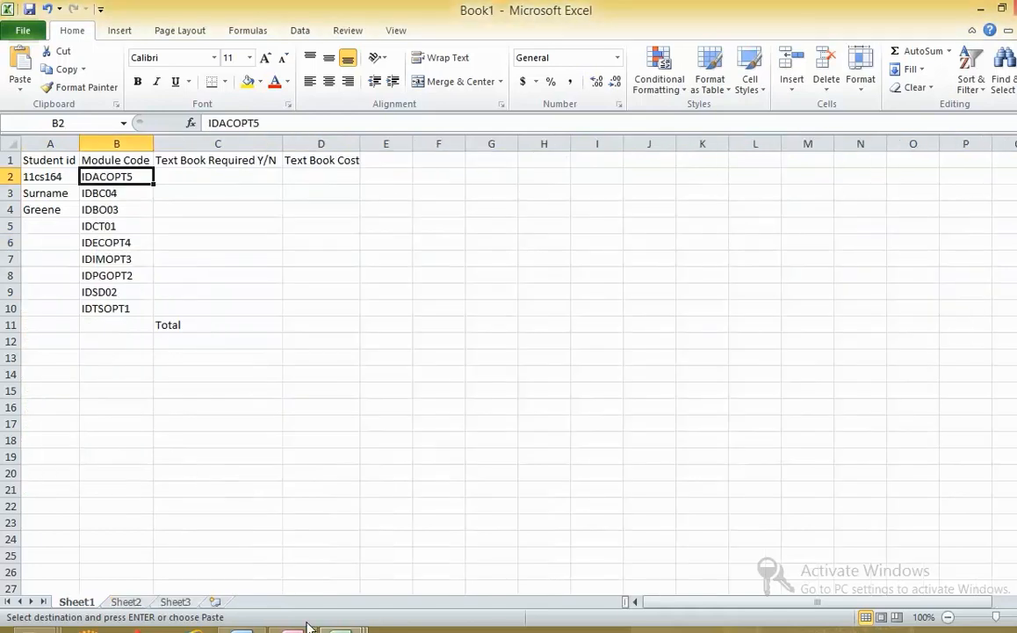
click(180, 176)
click(277, 125)
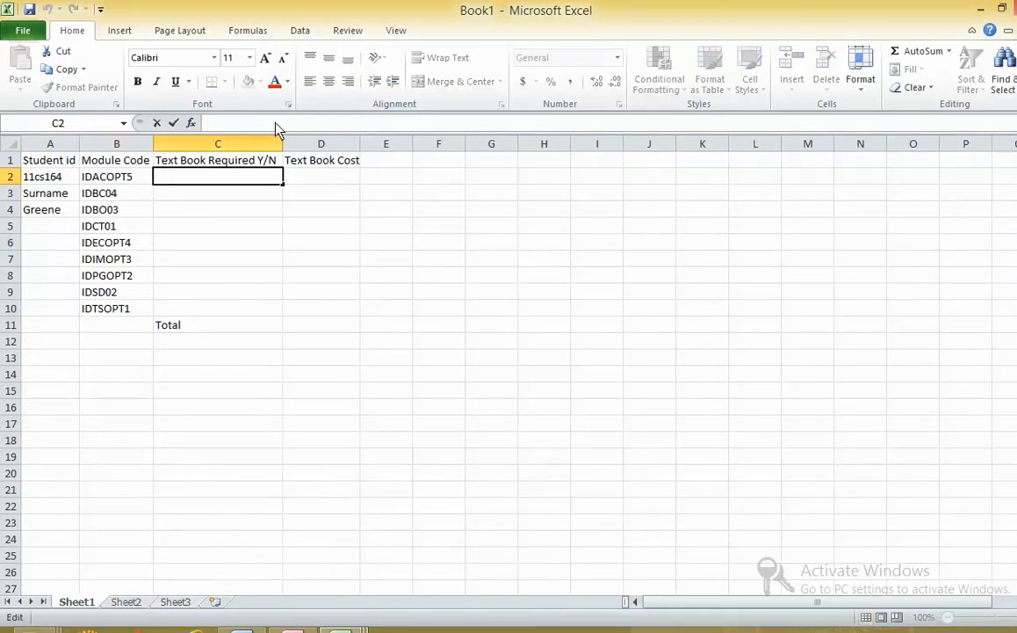
text(=index())
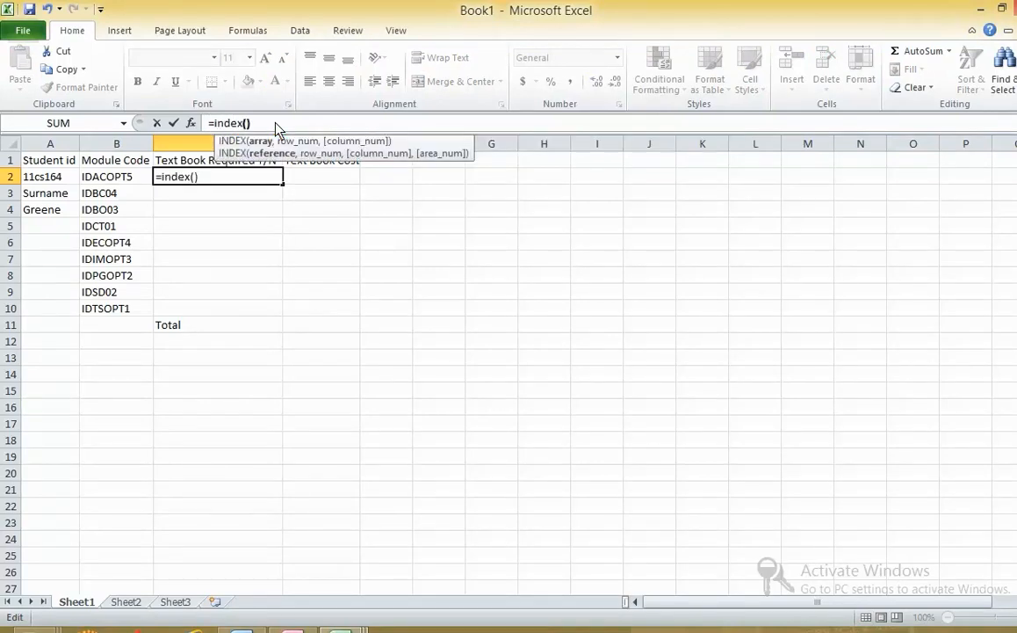
key(Left)
mouse_move(339, 629)
click(359, 566)
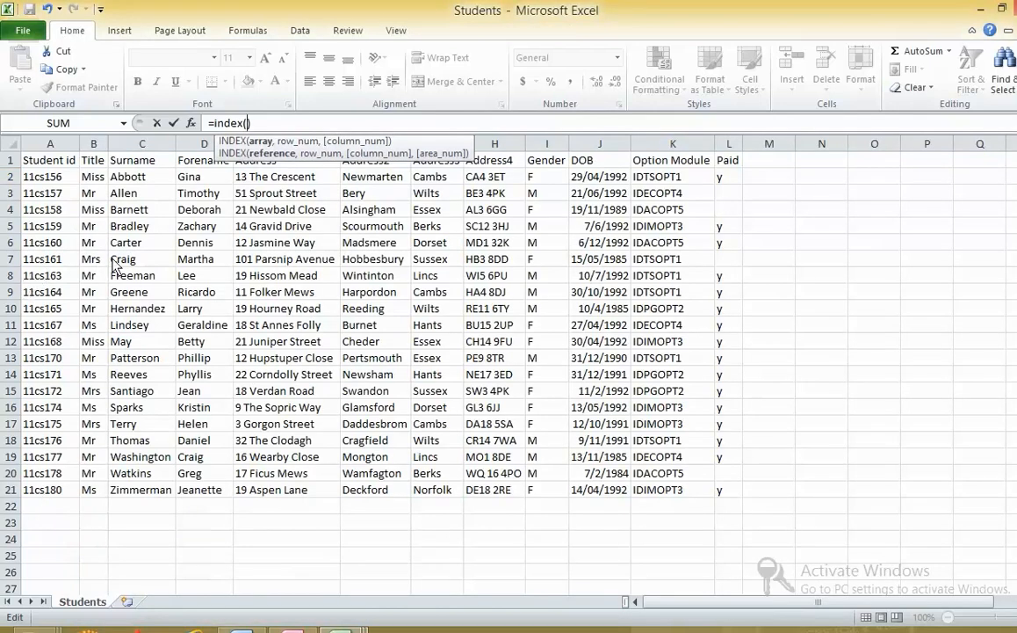
mouse_move(339, 629)
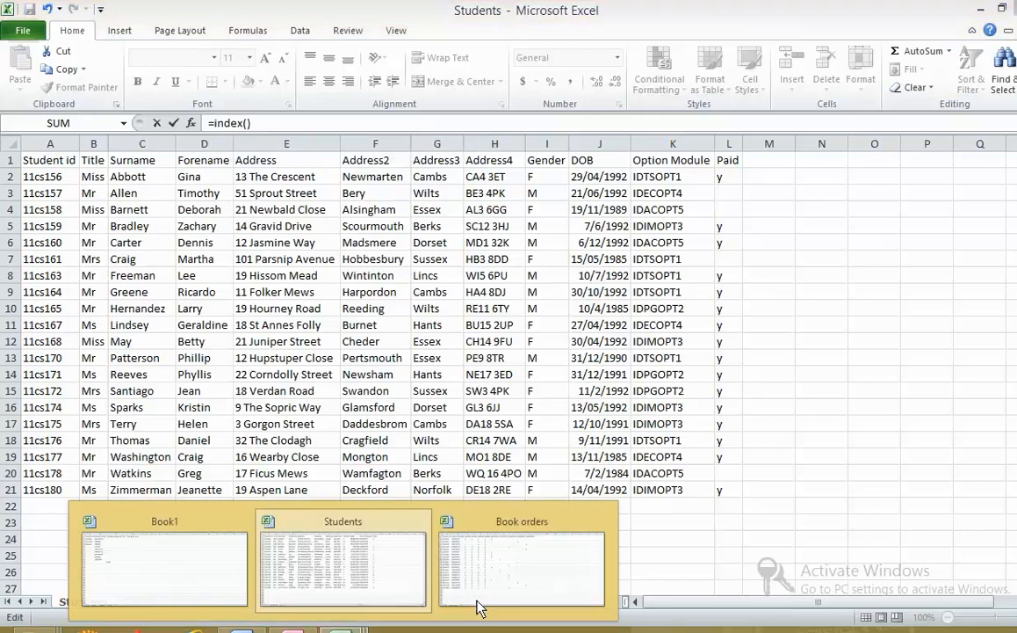
click(510, 596)
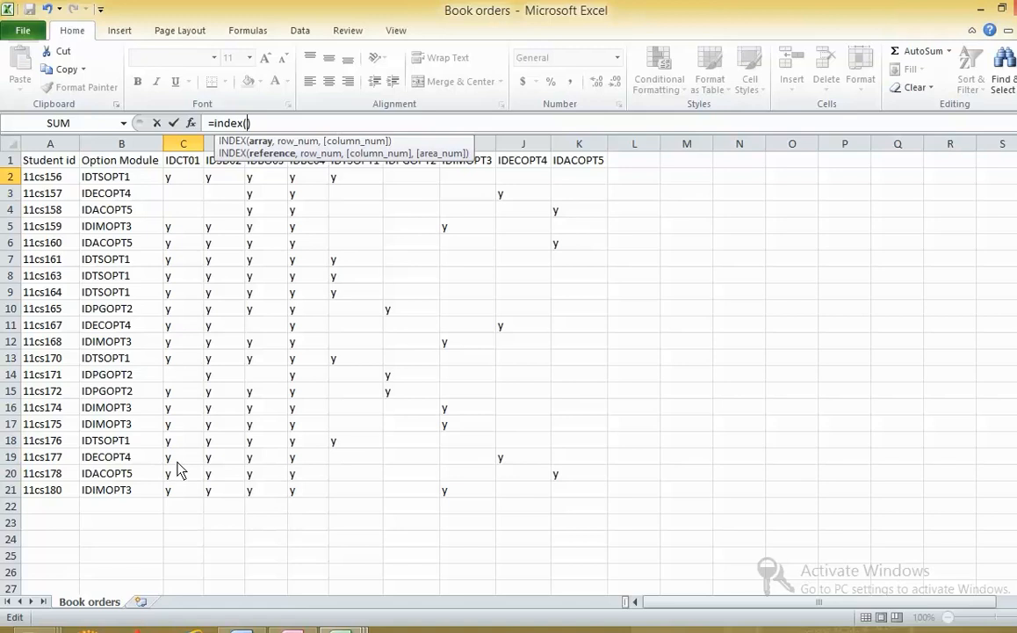
mouse_move(170, 183)
mouse_down()
mouse_move(284, 227)
mouse_move(579, 475)
mouse_move(584, 506)
mouse_up()
Add a MATCH function as the INDEX row argument, with the student id in cell A2 of Book1 as lookup value.
text(,matc)
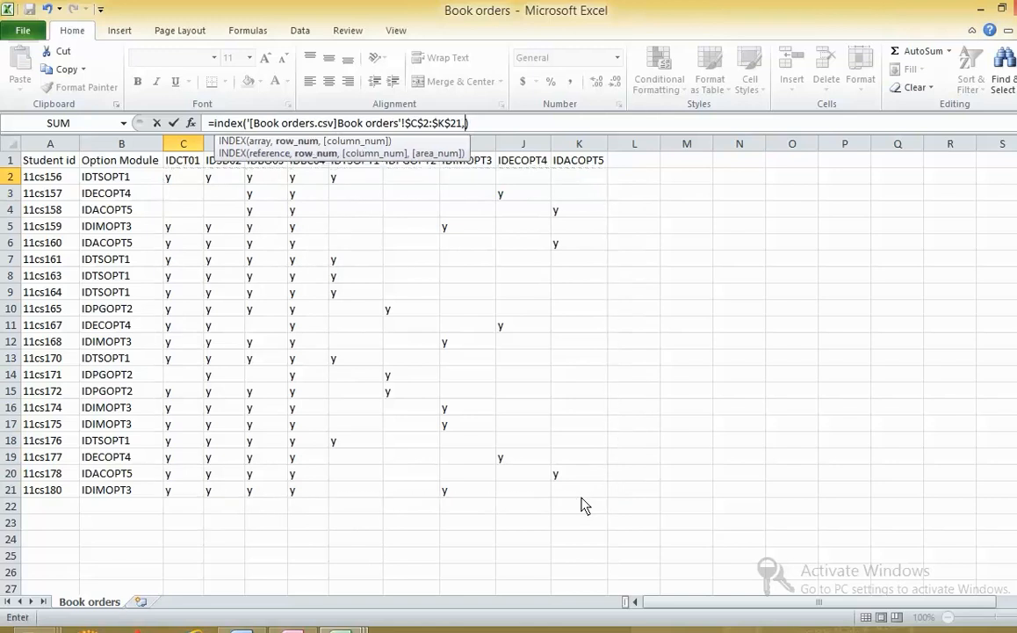
text(h)
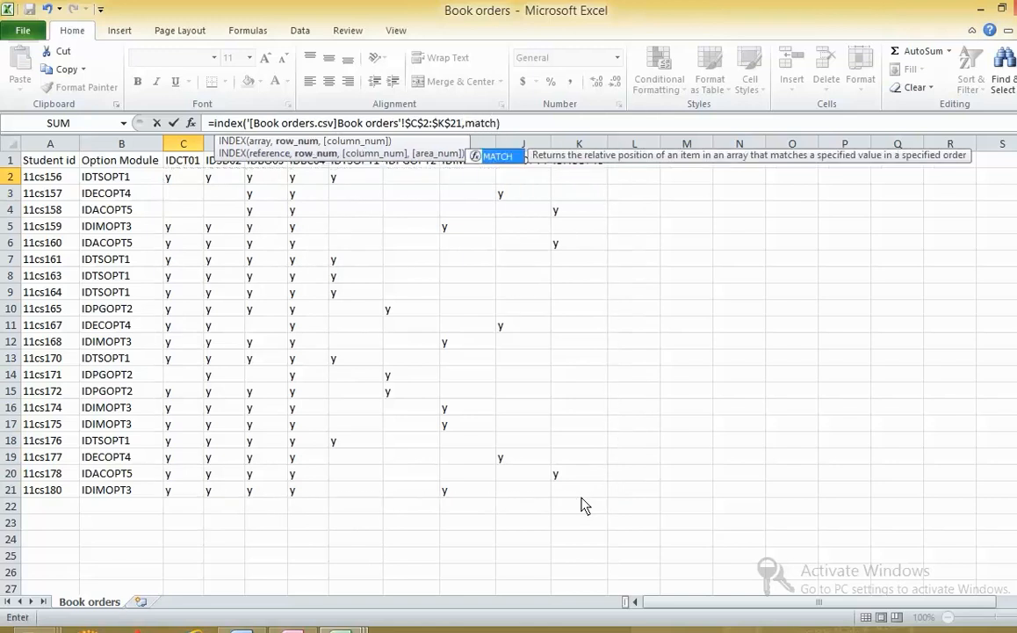
text(())
key(Left)
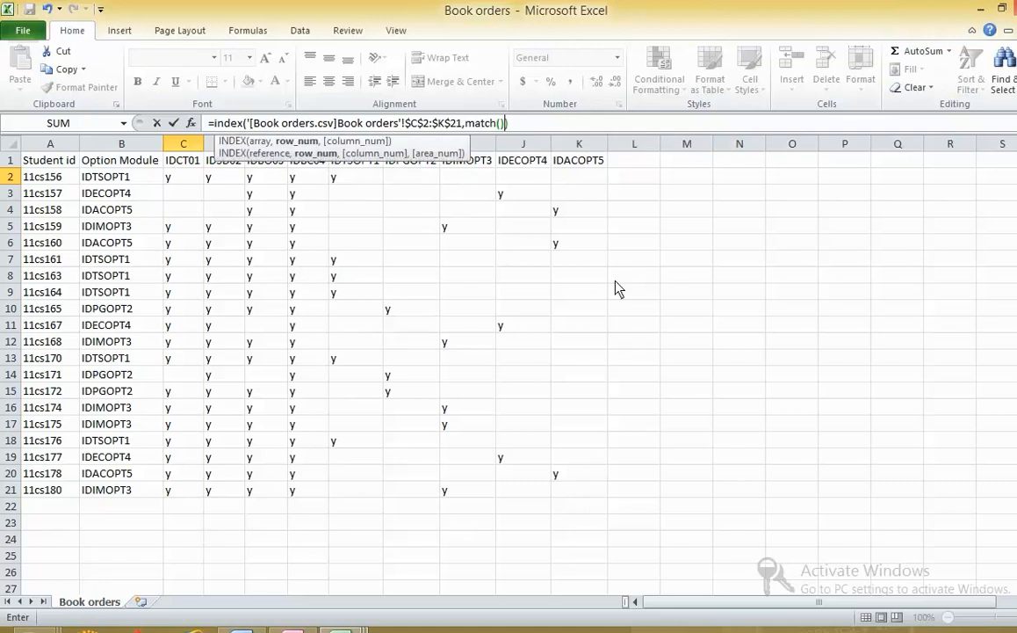
click(502, 123)
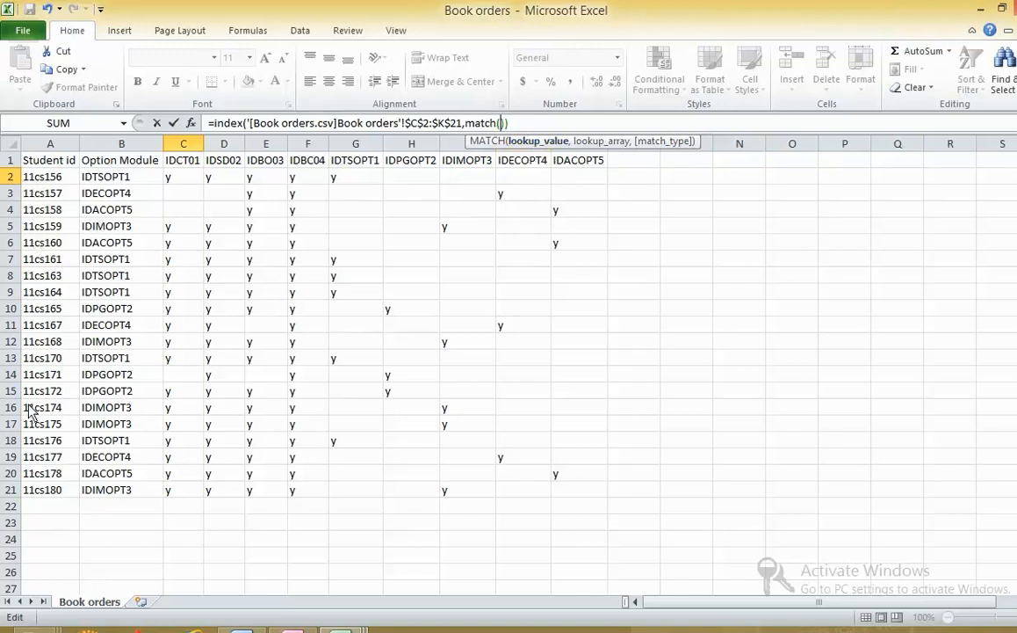
mouse_move(341, 629)
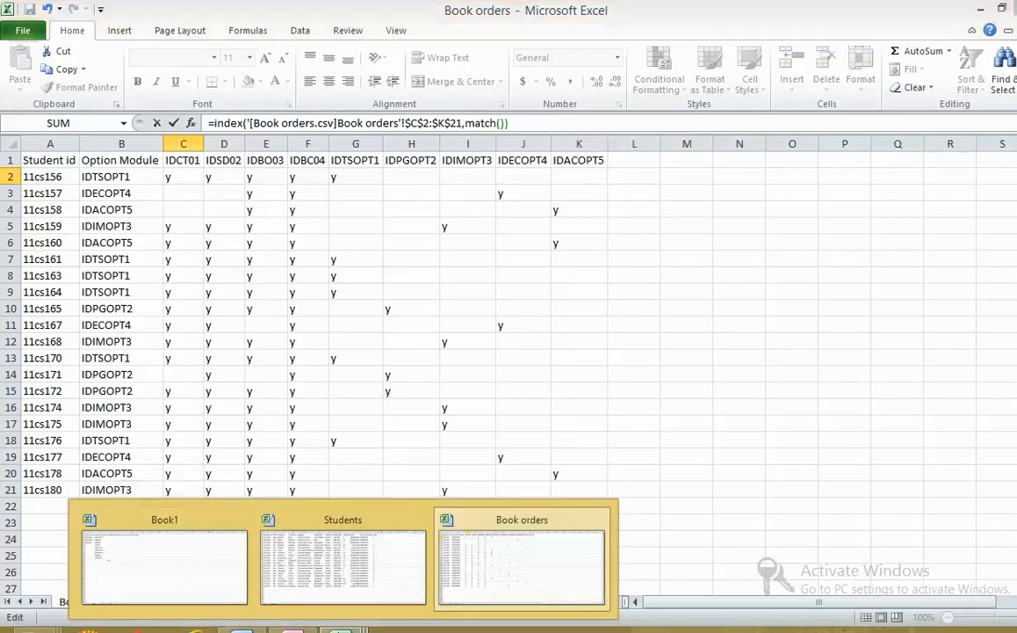
mouse_move(389, 578)
click(175, 562)
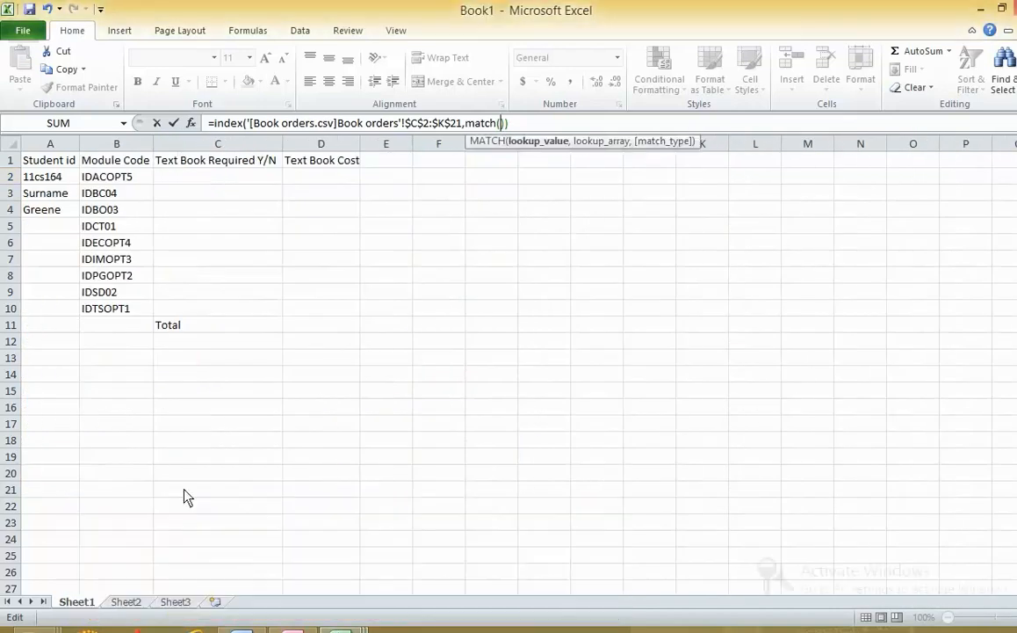
click(70, 178)
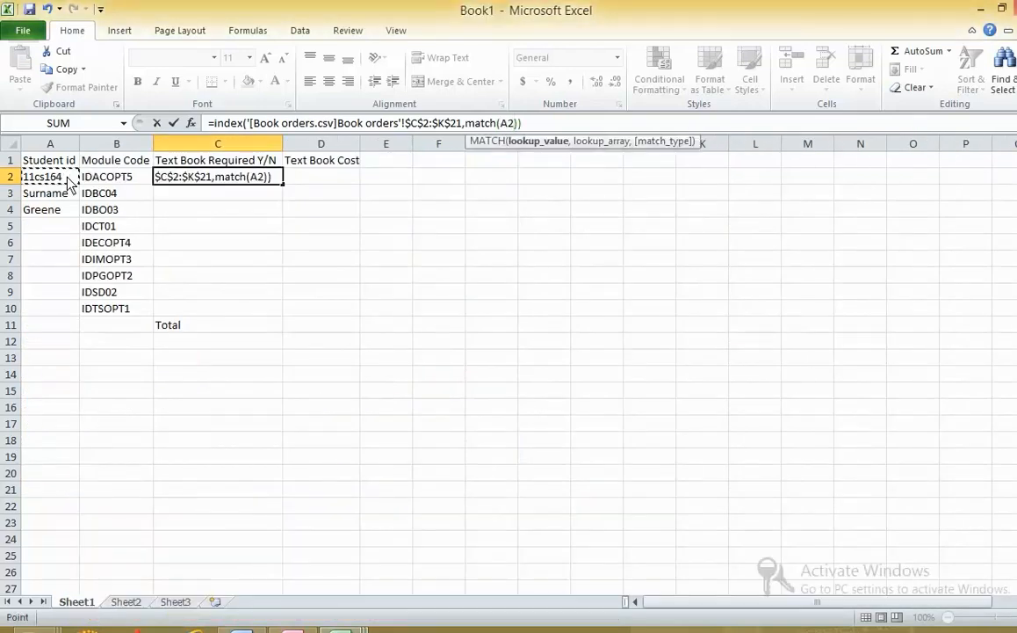
text(,)
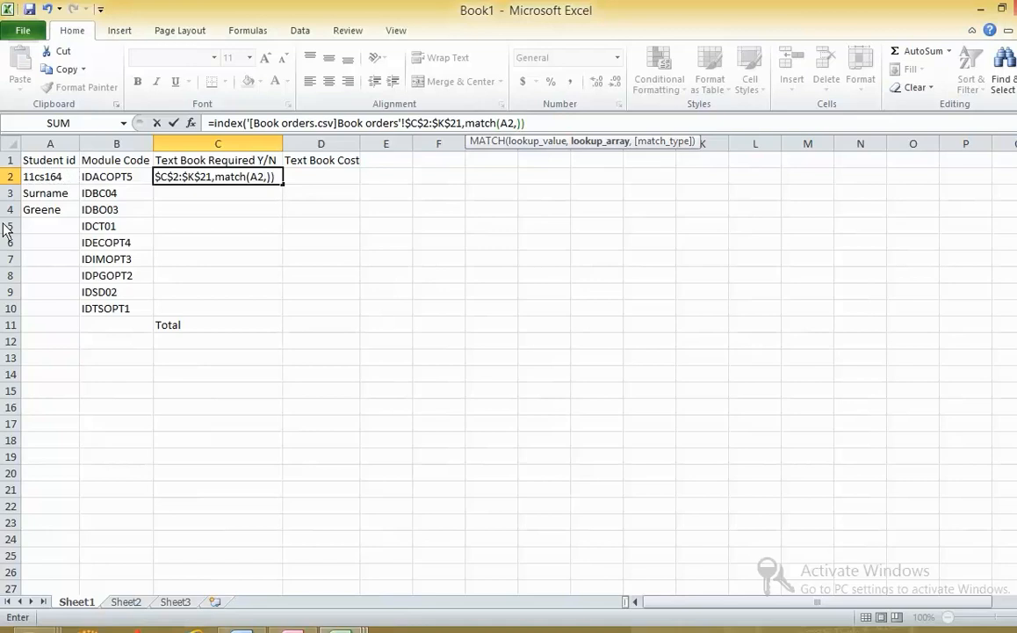
Set the row MATCH's lookup array to $A$2:$A$21 of the Book orders workbook with match type 0.
click(339, 626)
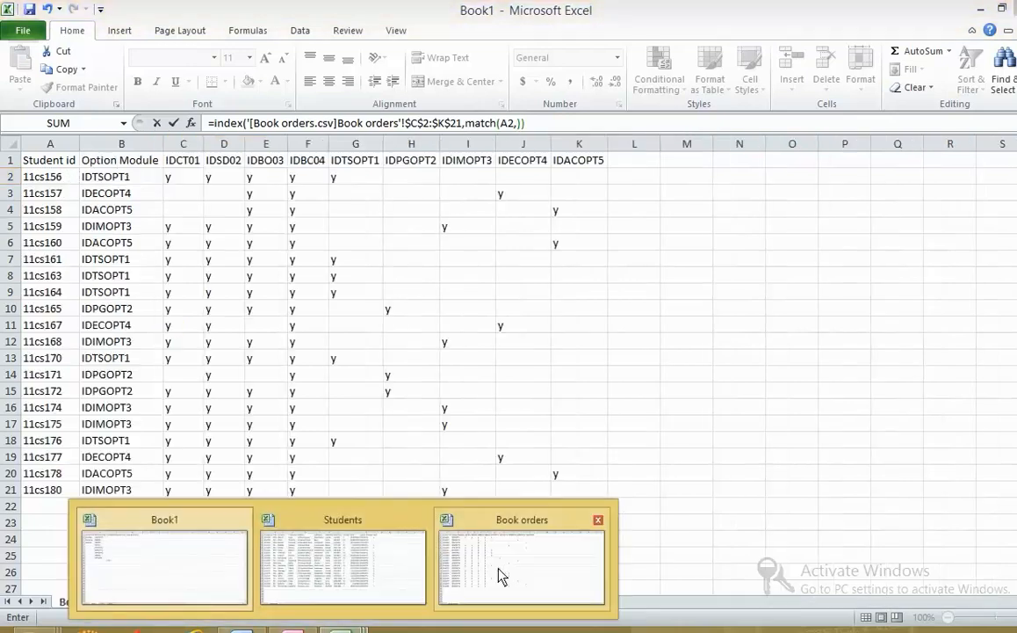
click(503, 576)
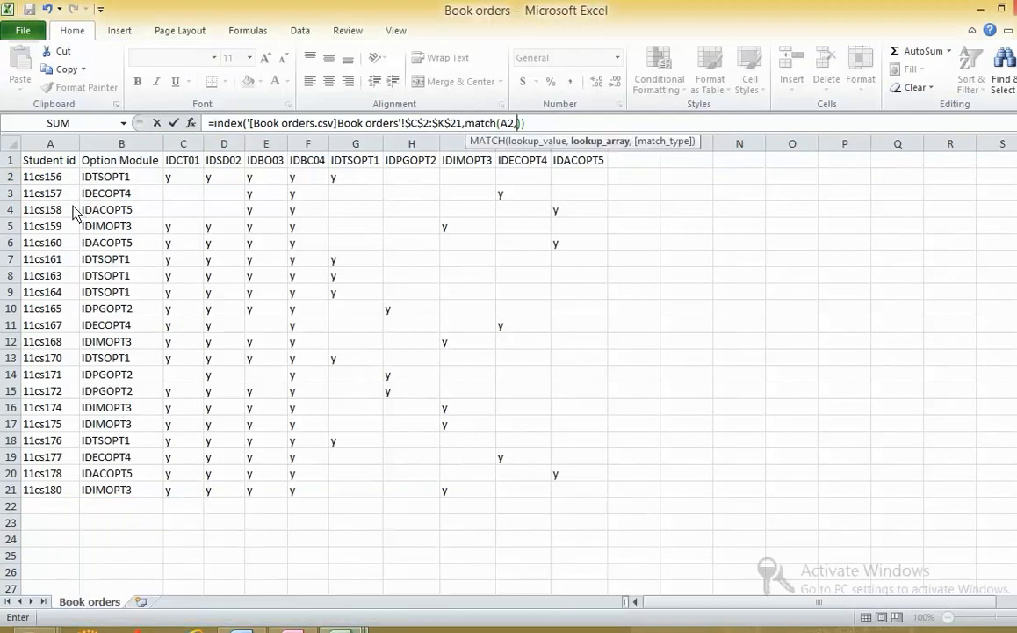
drag(55, 177, 55, 498)
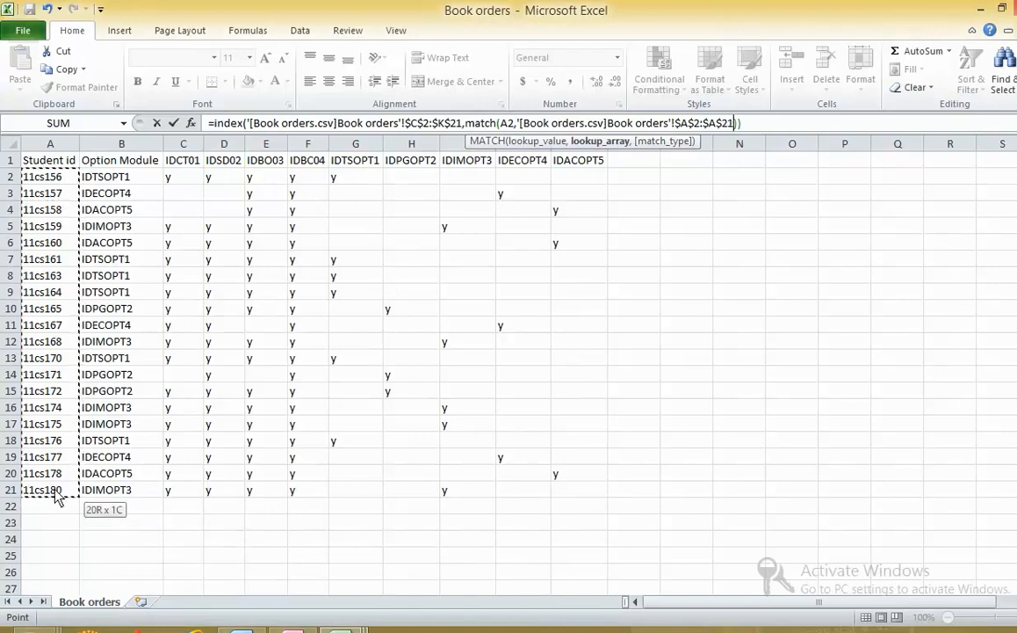
text(,0)
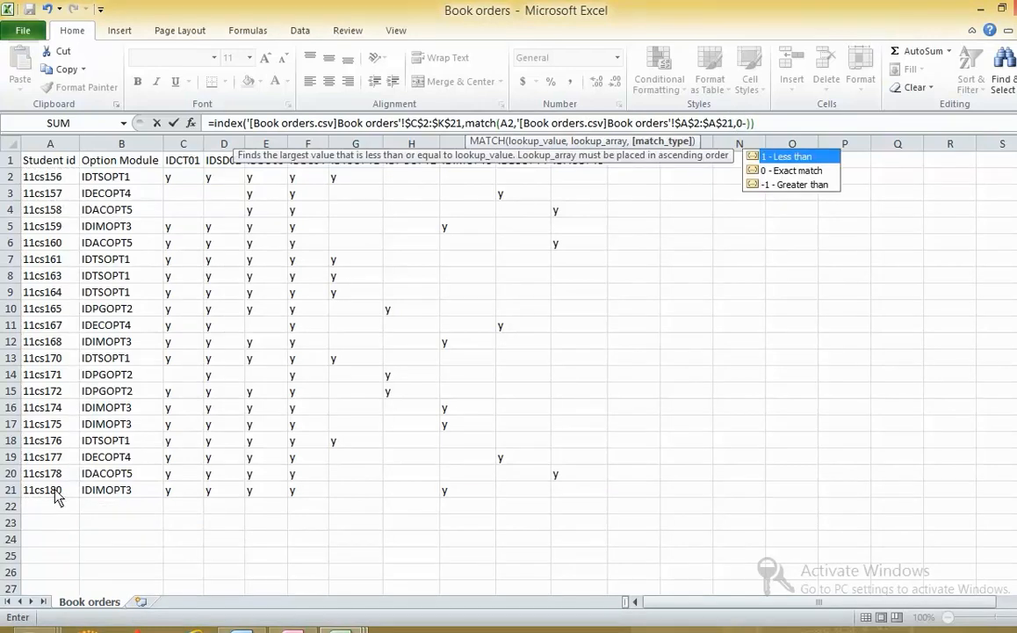
text(-)
key(BackSpace)
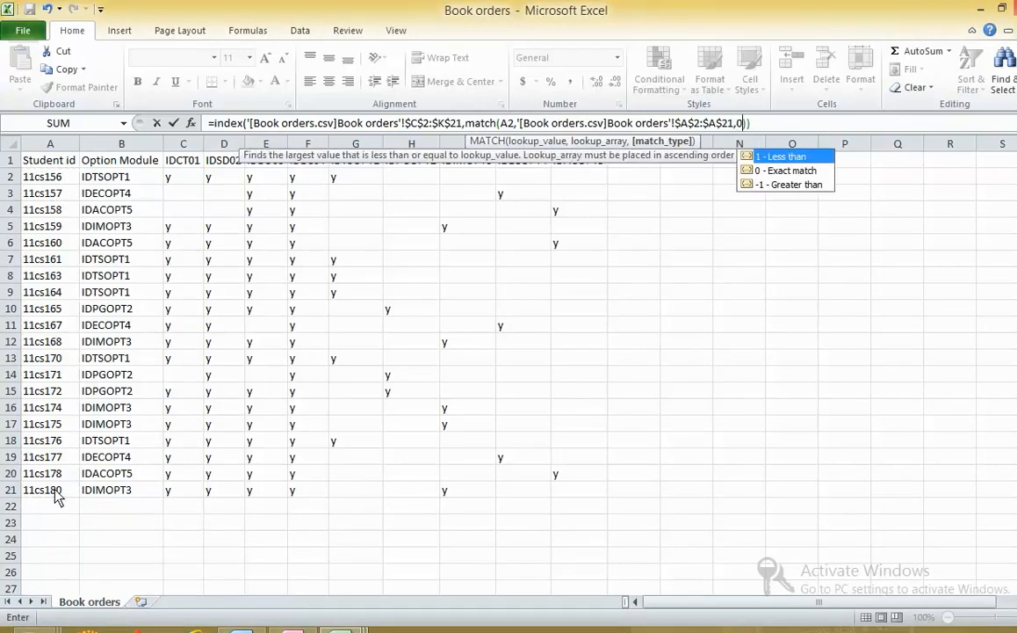
Add a second MATCH as the INDEX column argument, with the module code in cell B2 of Book1 as lookup value.
click(748, 124)
text(,ma)
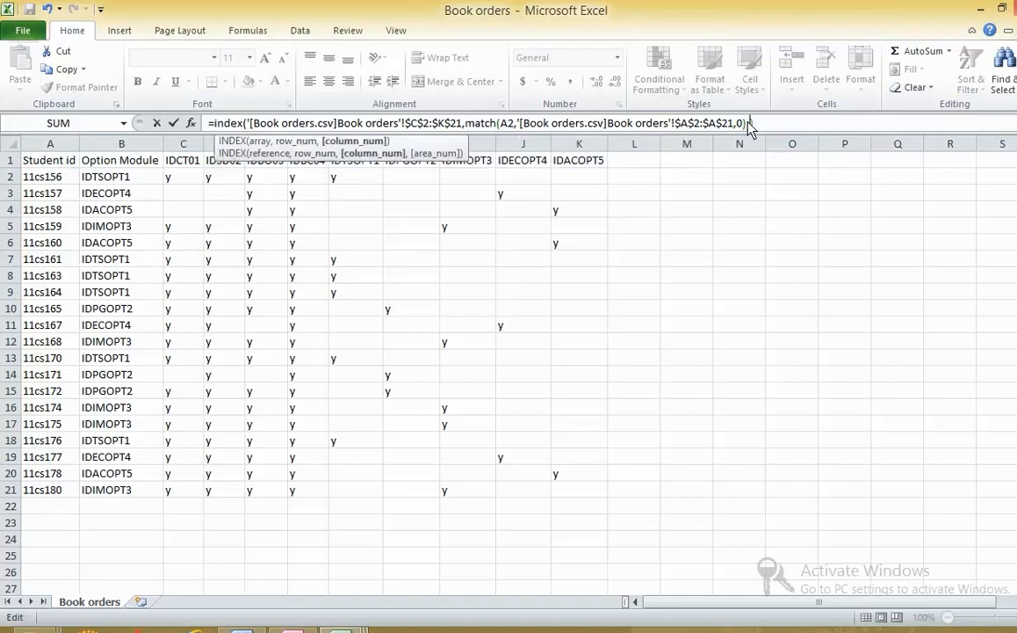
text(t)
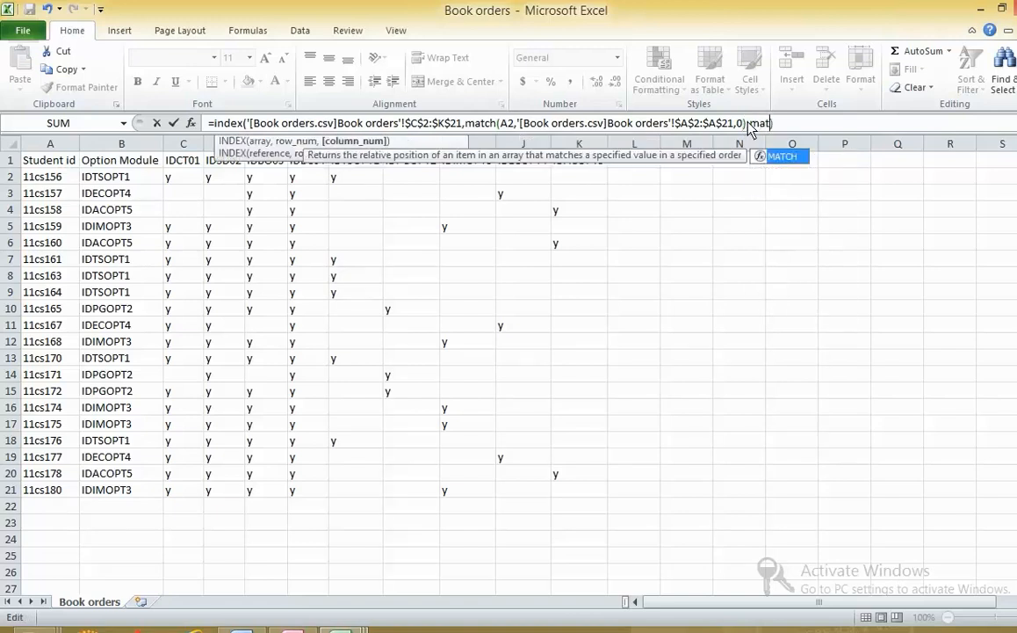
text(ch())
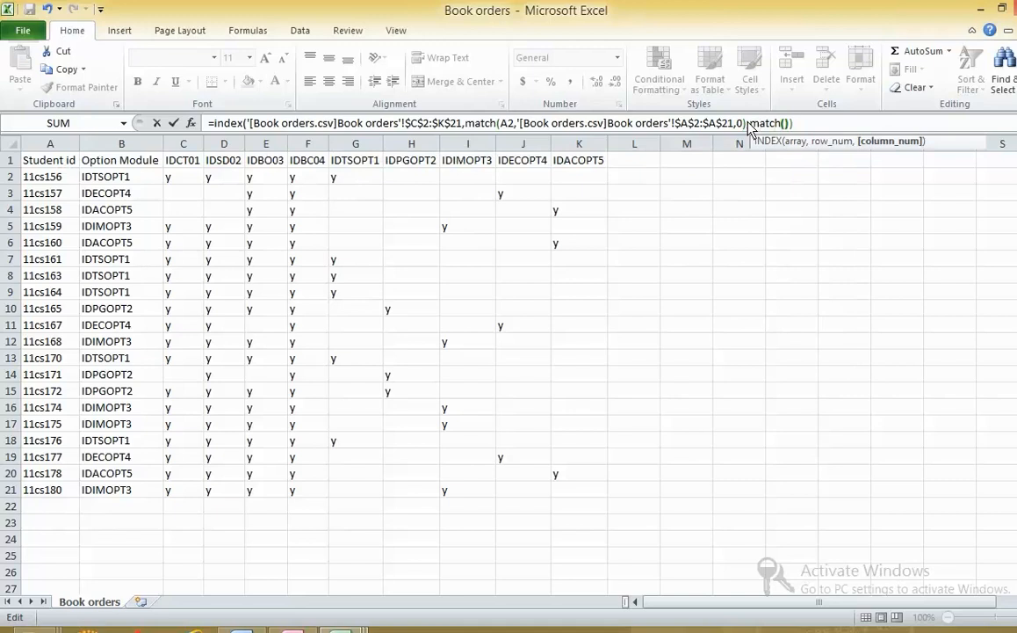
click(786, 128)
click(787, 126)
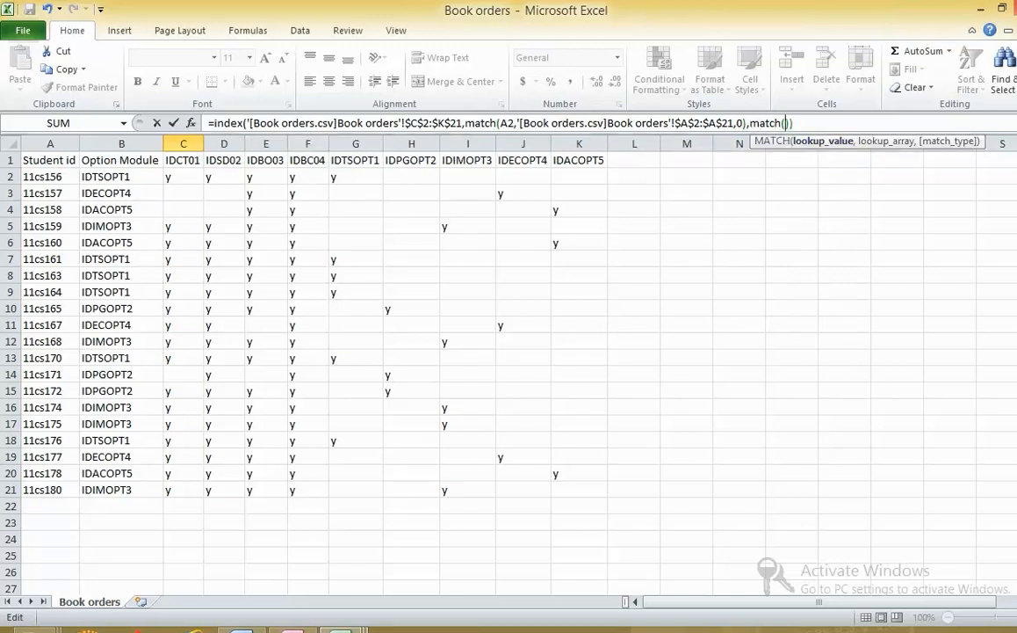
click(163, 562)
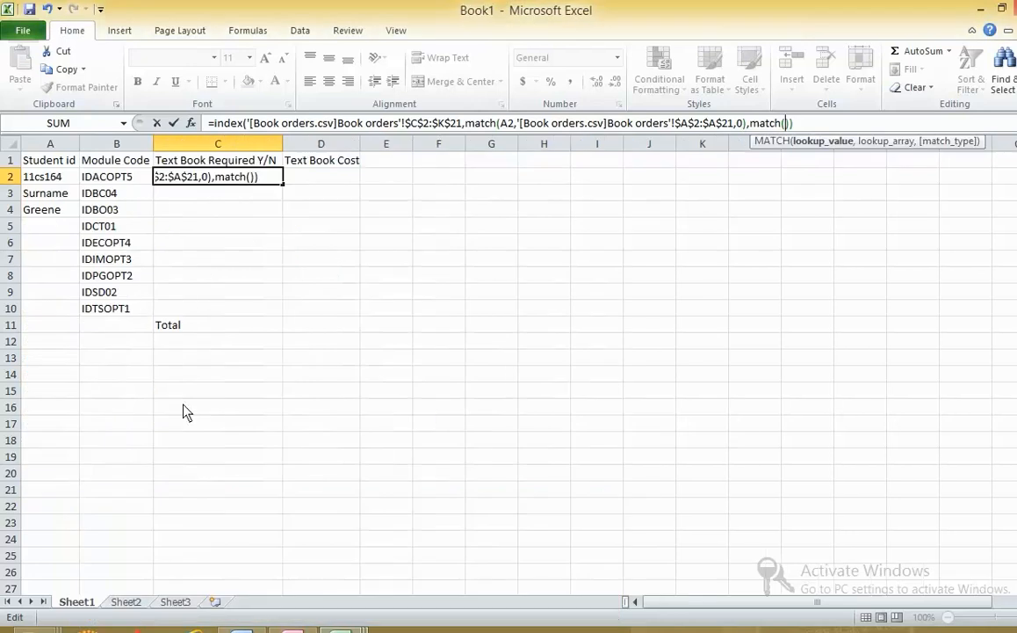
click(122, 182)
text(,)
Set the column MATCH's lookup array to $C$1:$K$1 of Book orders with match type 0, and enter the formula.
mouse_move(338, 626)
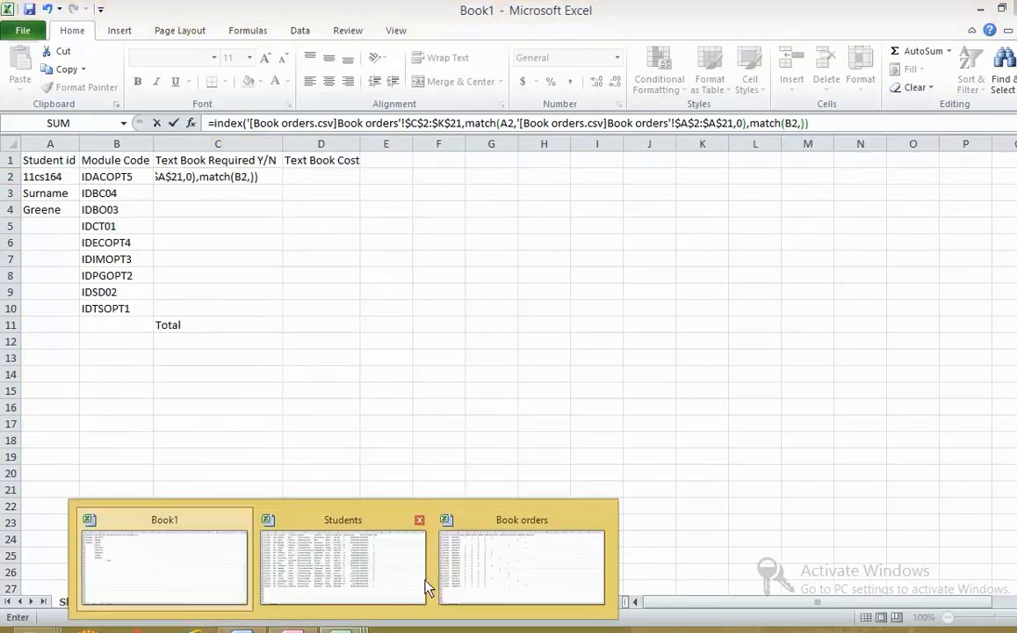
click(472, 574)
drag(168, 162, 603, 169)
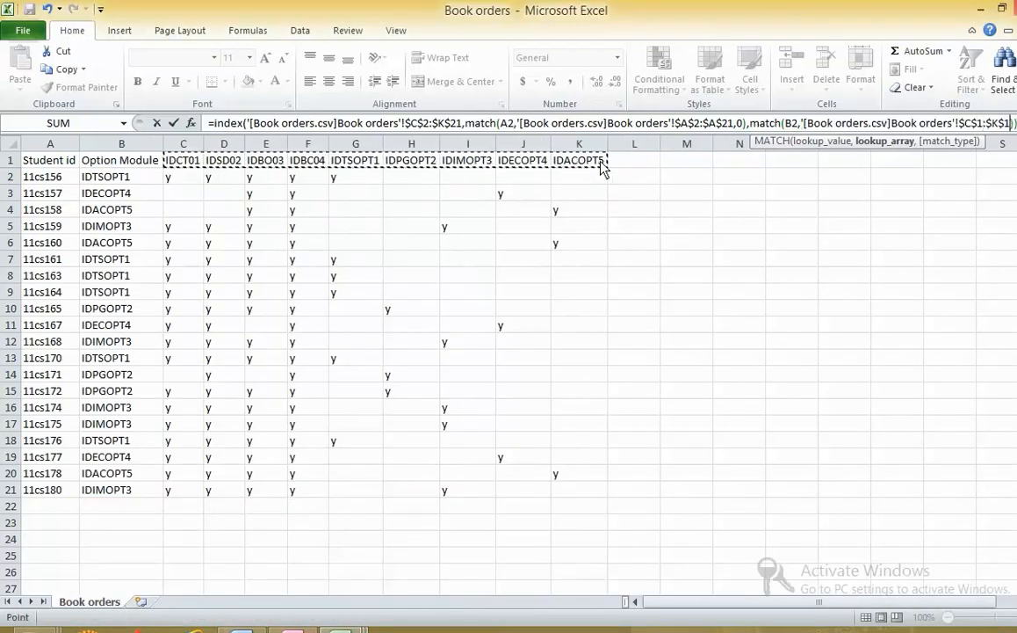
text(,0)
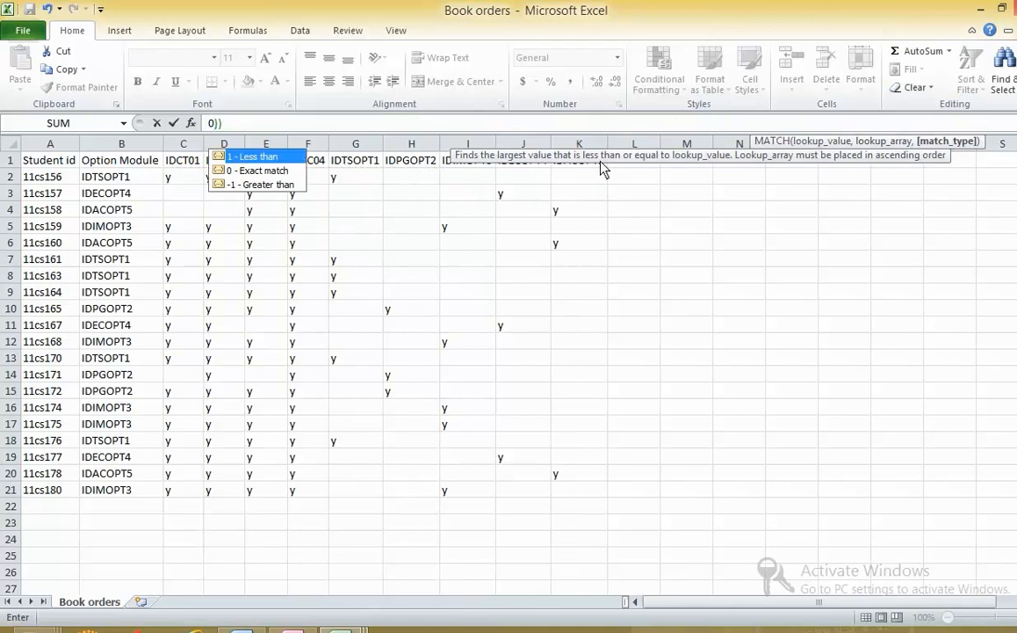
key(Return)
Make the student id reference in C2's formula absolute as $A$2, and fill the formula down to C10.
click(230, 176)
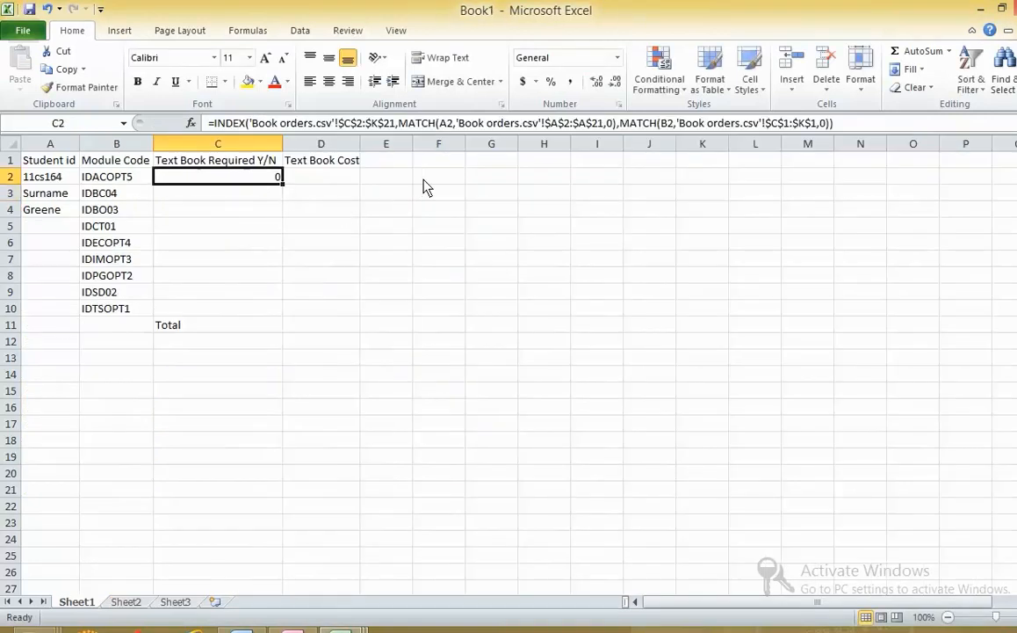
click(450, 123)
double_click(445, 123)
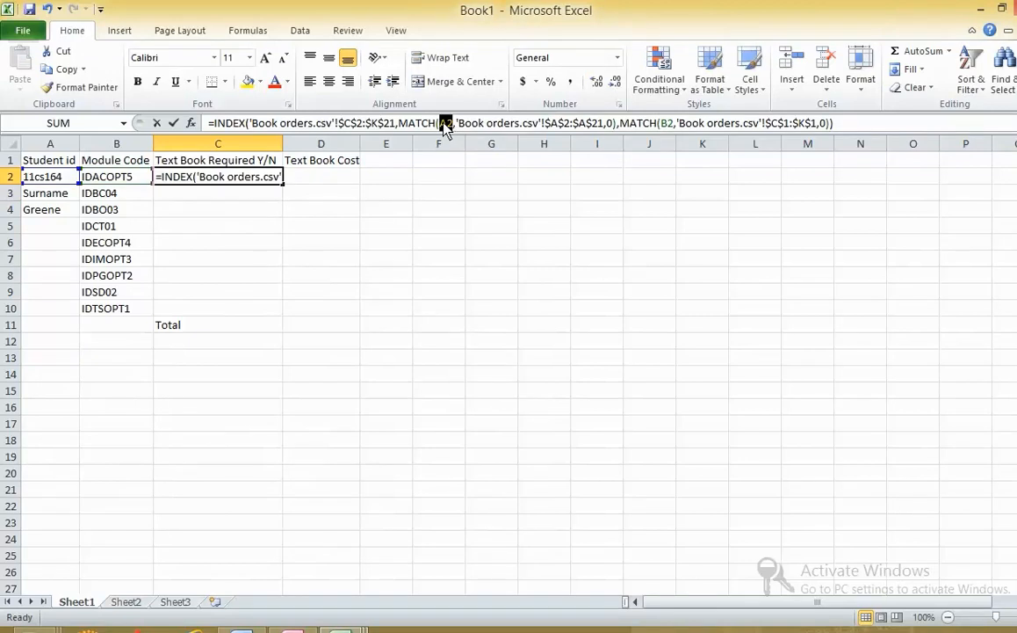
key(F4)
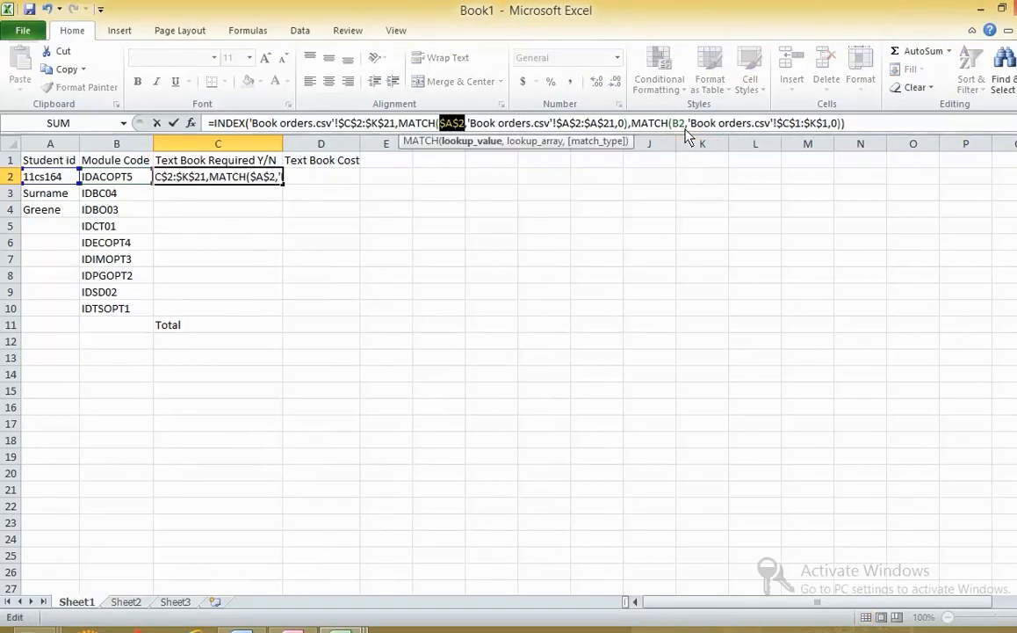
click(173, 124)
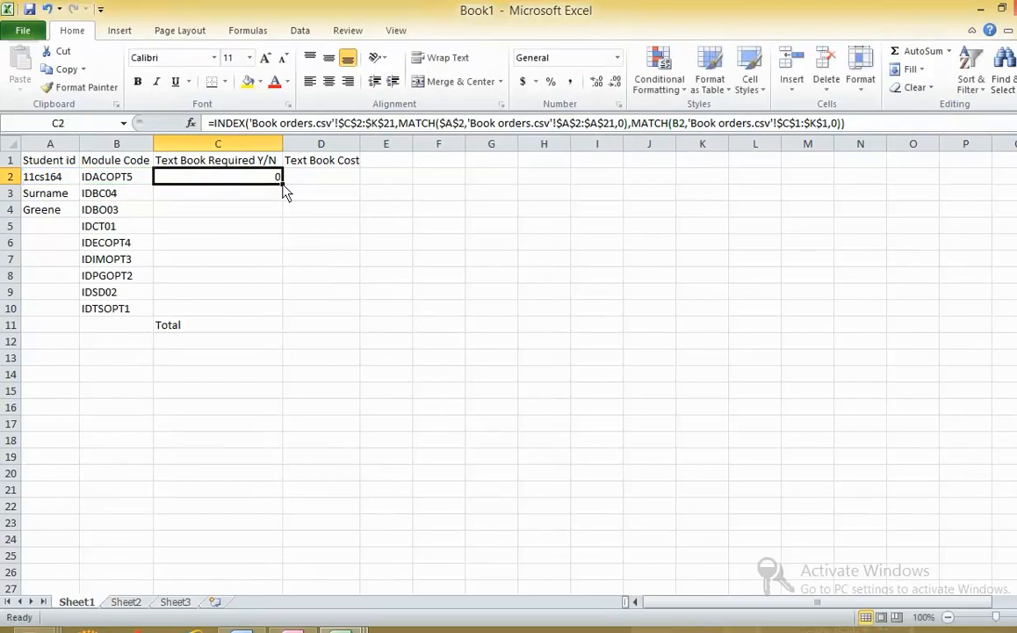
double_click(282, 184)
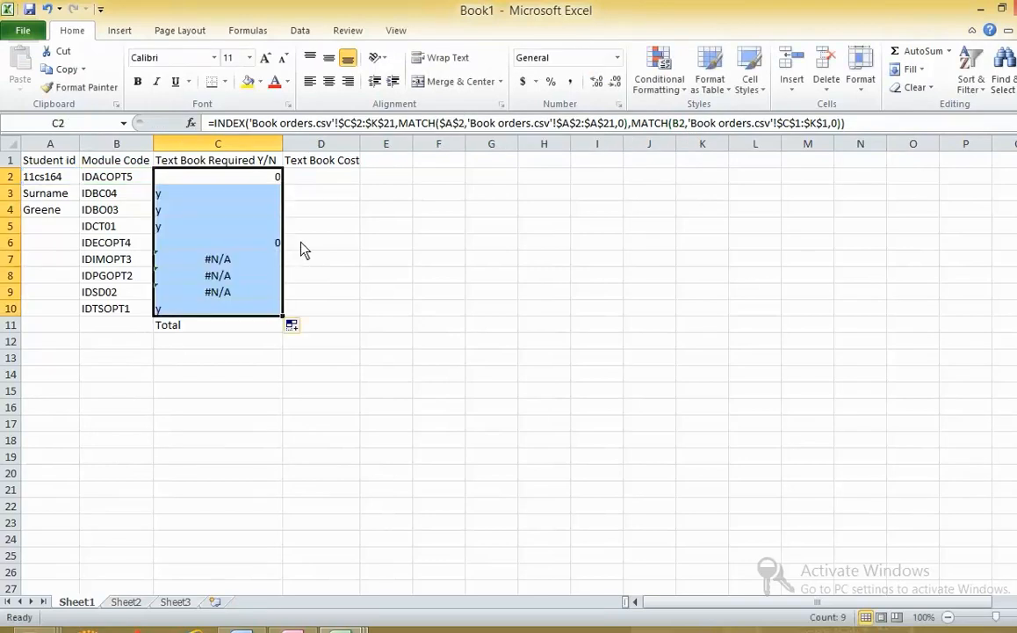
Undo the fill of C2's formula, fill it down to C10 again and undo that fill too.
key(ctrl+z)
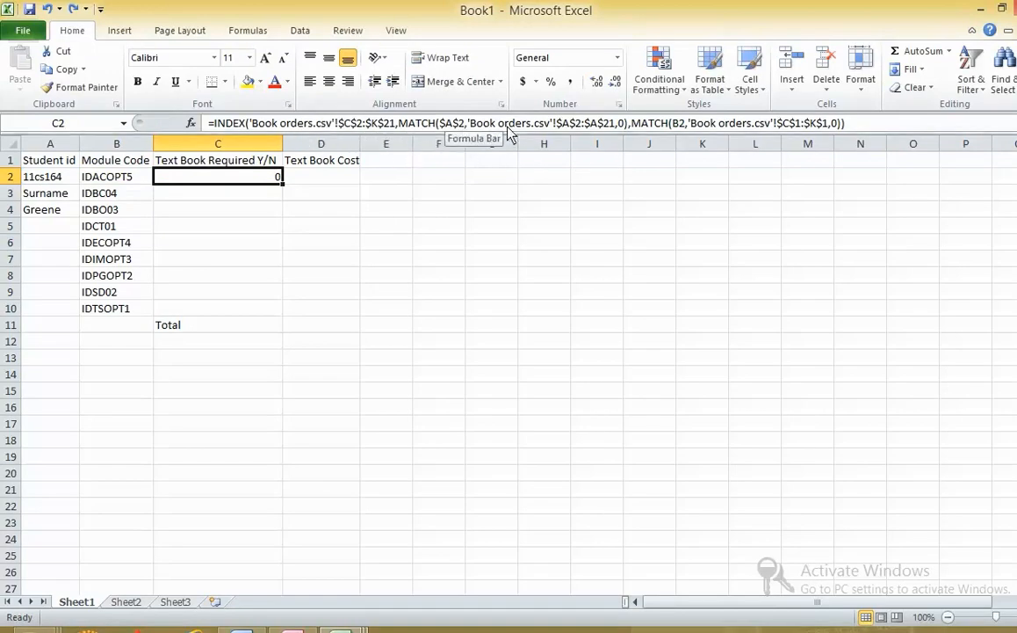
double_click(283, 182)
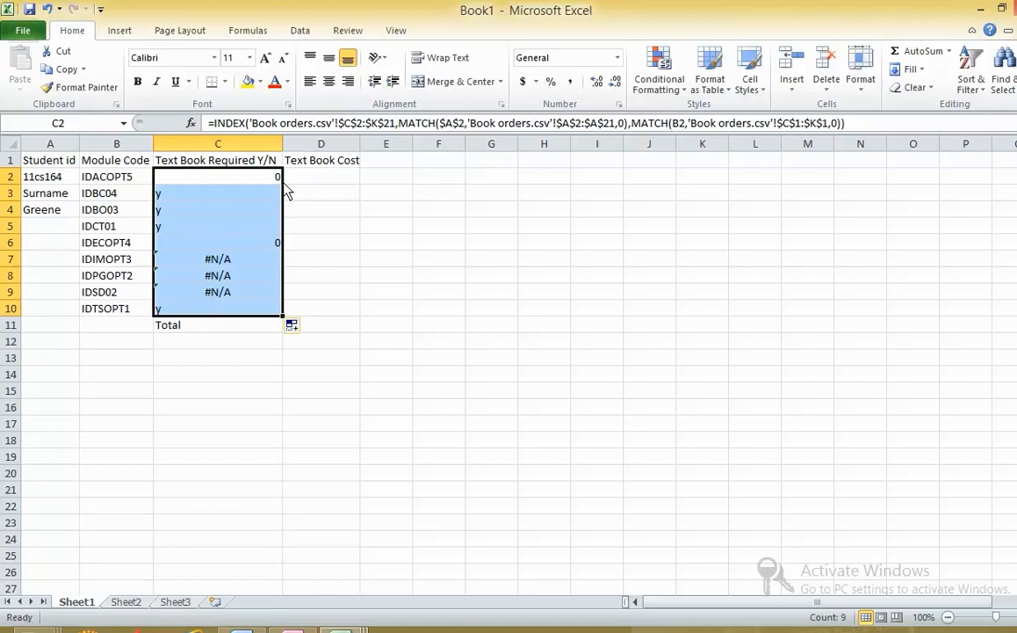
key(ctrl+z)
Compare the ranges in C2's INDEX and MATCH formula with the student ids and module headings in the Book orders workbook.
key(ctrl+Tab)
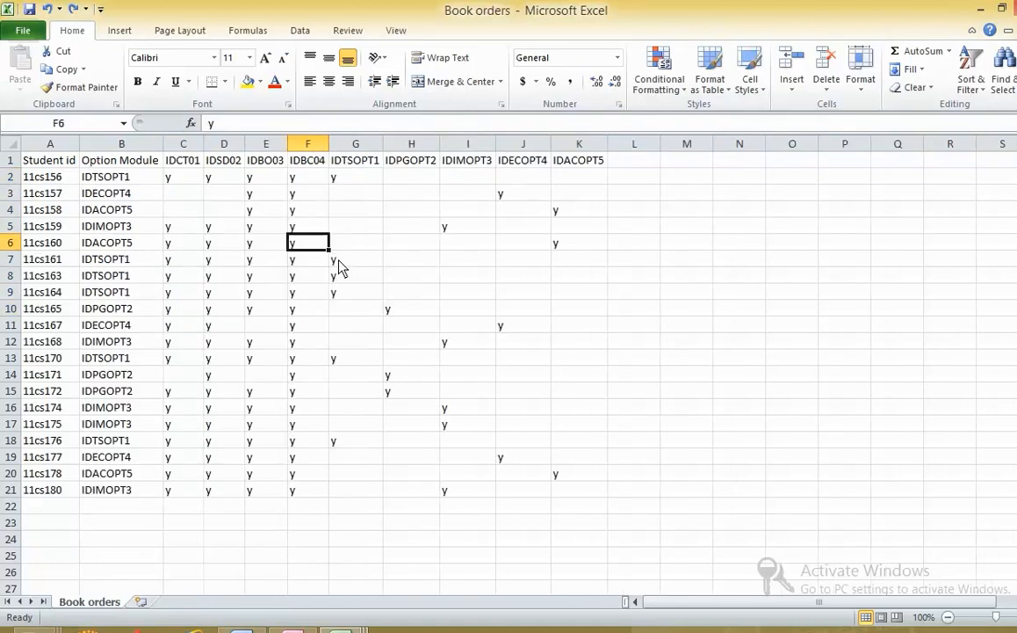
key(ctrl+Tab)
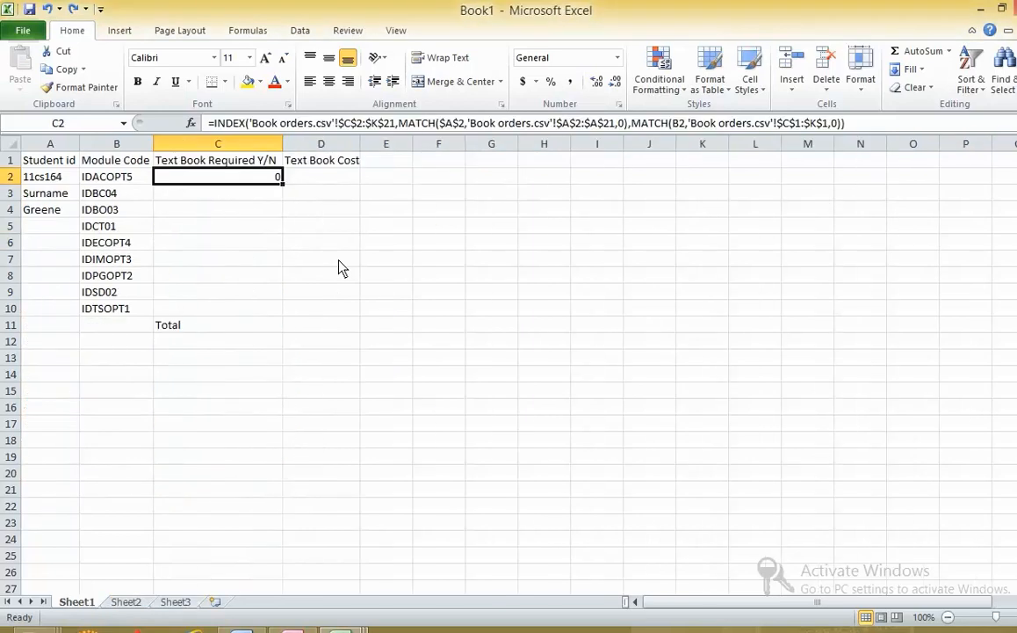
key(ctrl+Tab)
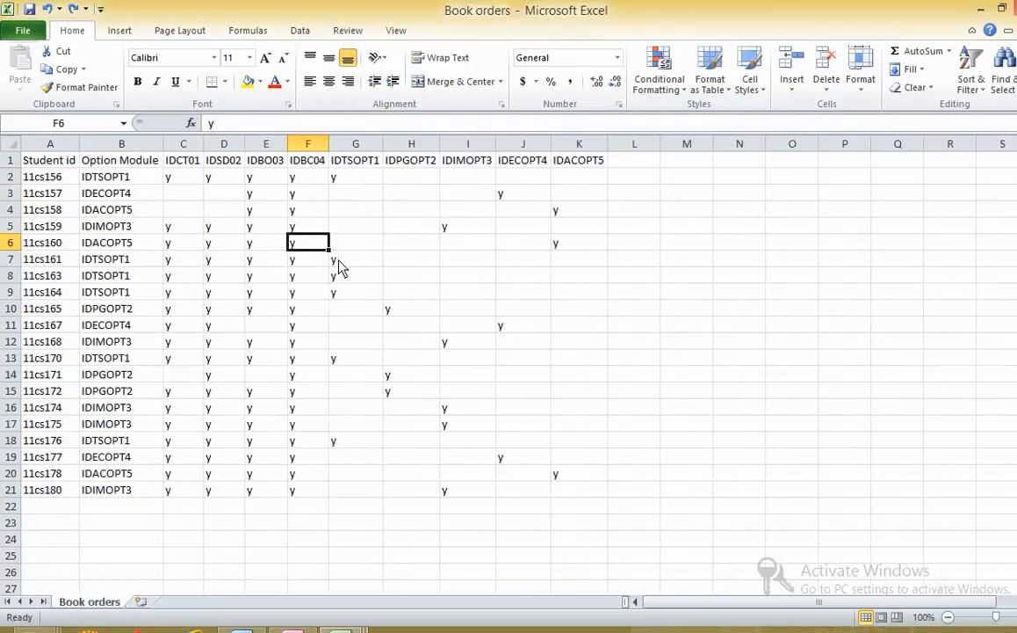
key(ctrl+Tab)
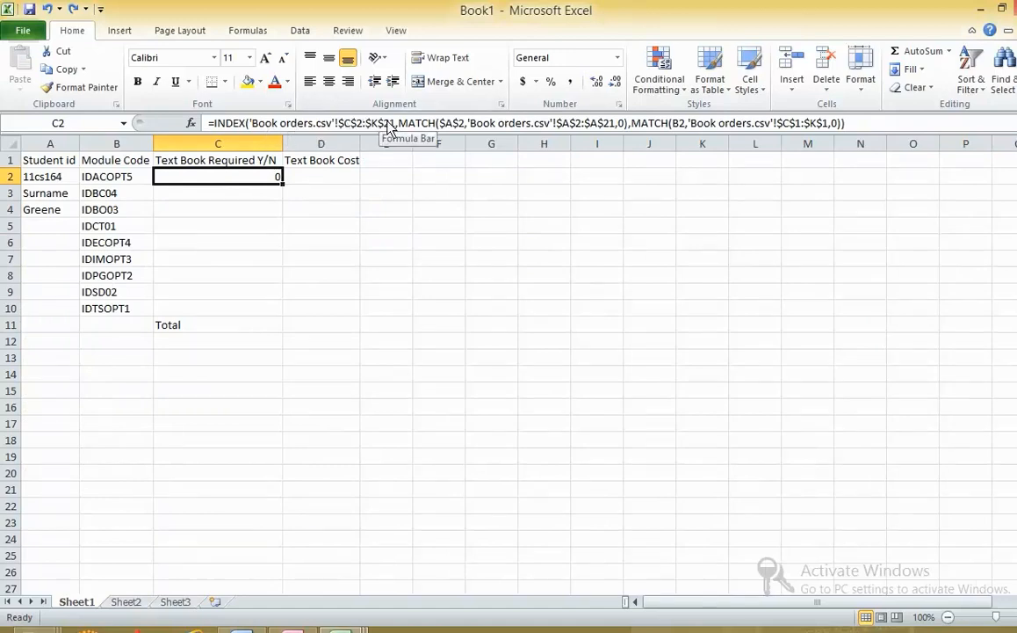
click(251, 124)
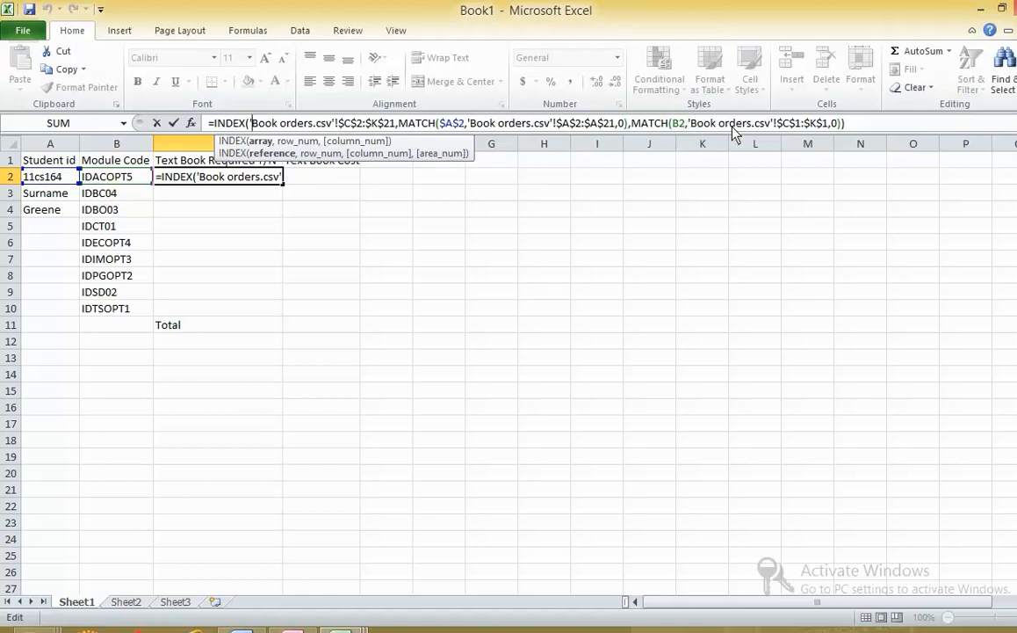
click(174, 123)
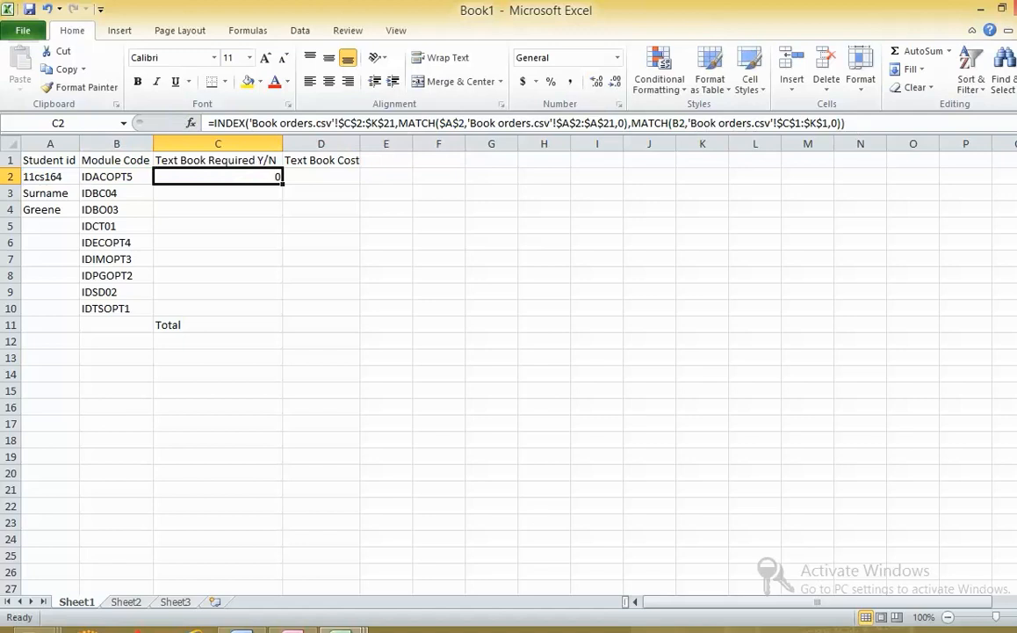
click(890, 631)
click(865, 562)
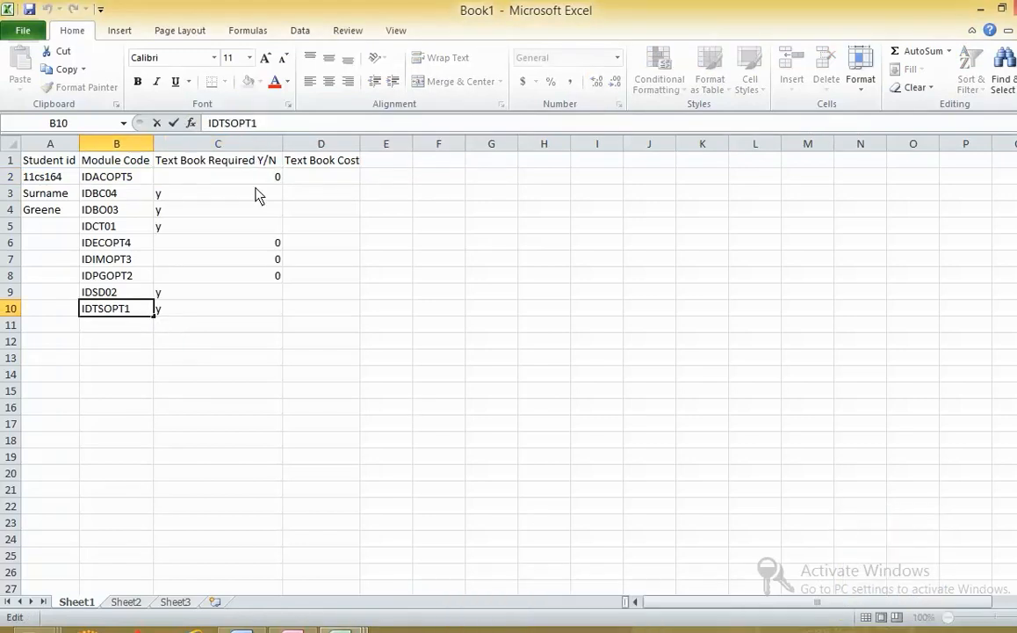
Check the exam paper's instruction for cells C2:C10 and inspect the formulas in C3 and C5 of Book1.
click(256, 180)
key(alt+Tab)
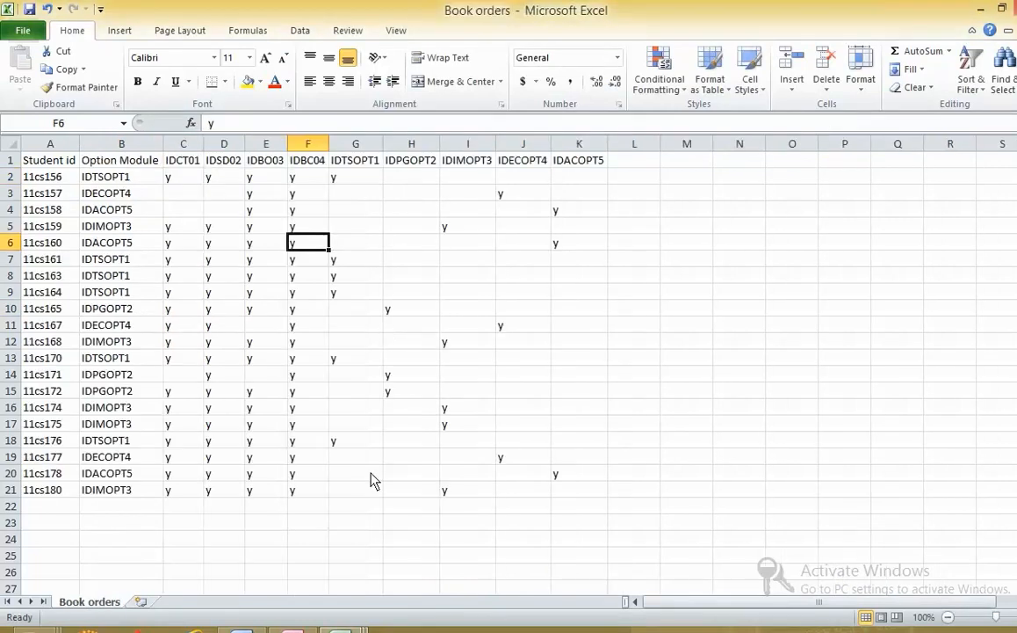
key(alt+Tab)
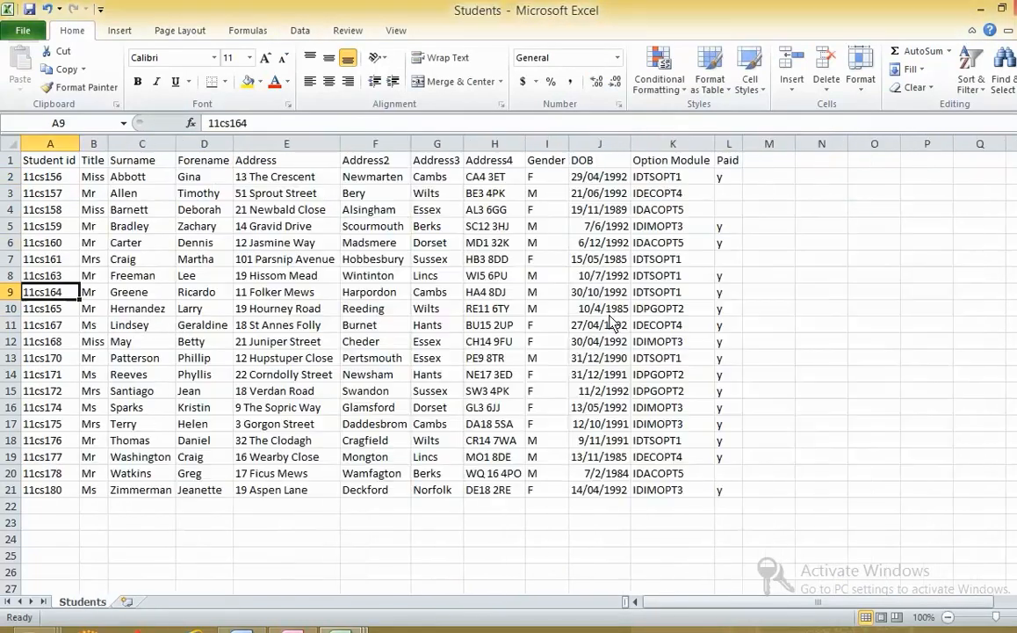
key(alt+Tab)
key(alt+Tab)
key(alt+Tab)
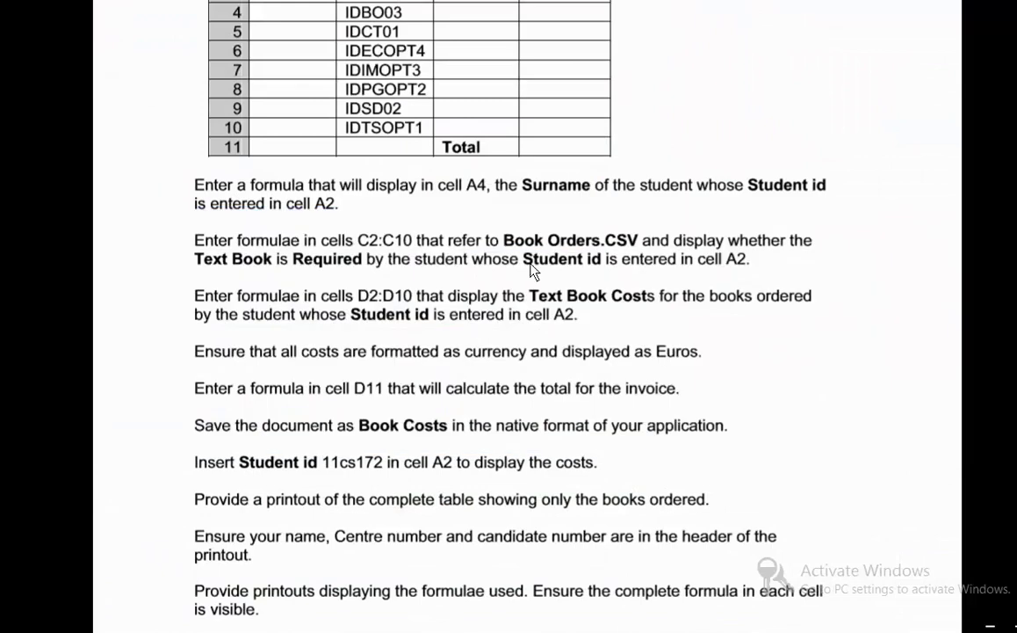
key(alt+Tab)
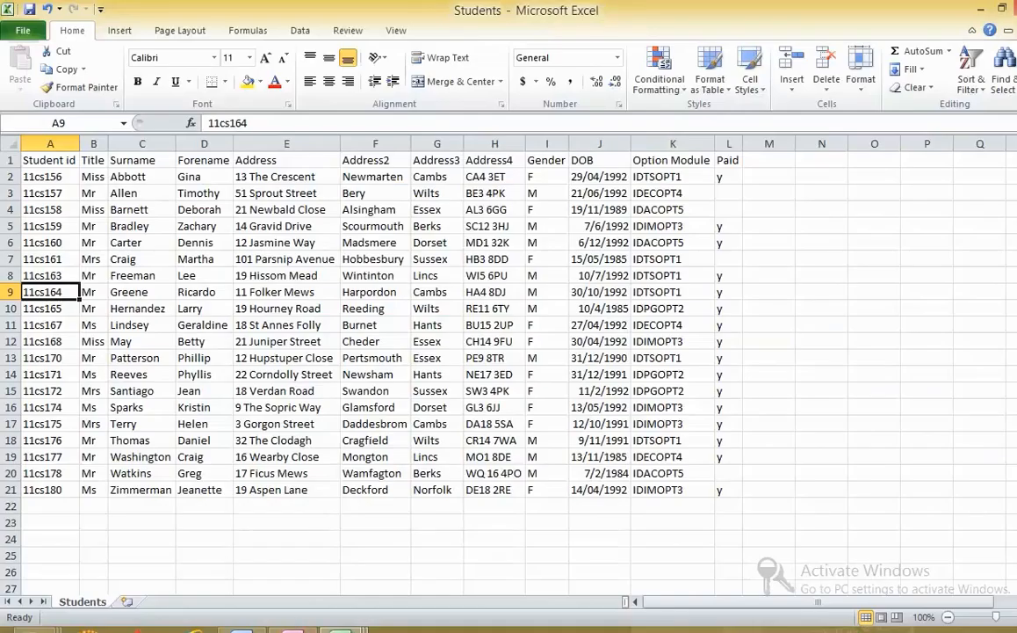
key(alt+Tab)
click(207, 197)
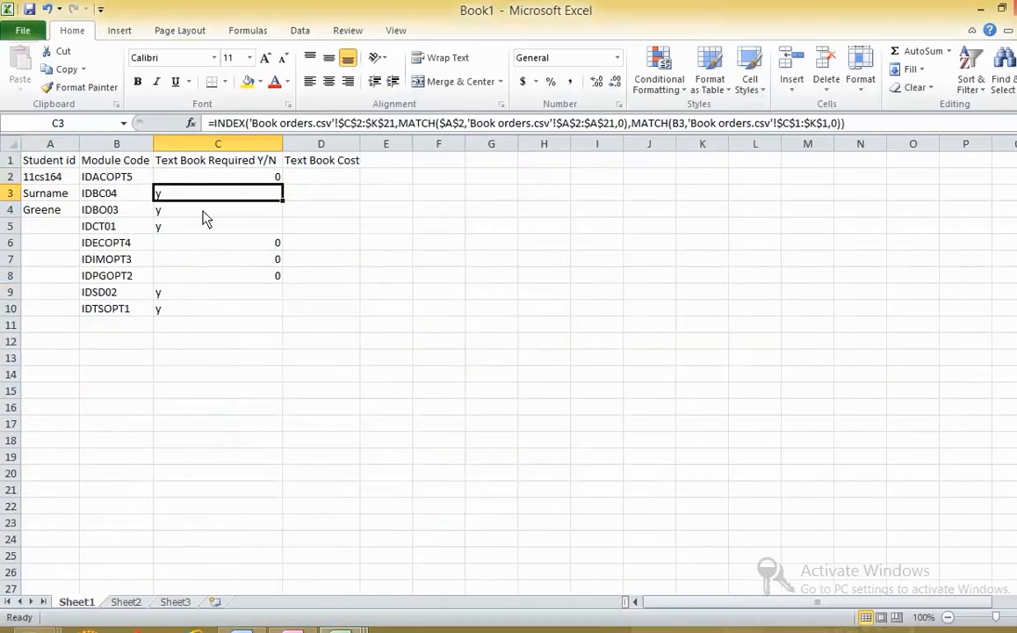
click(205, 226)
Read the remaining invoice tasks in the exam paper, from the text book costs to the printouts.
key(alt+Tab)
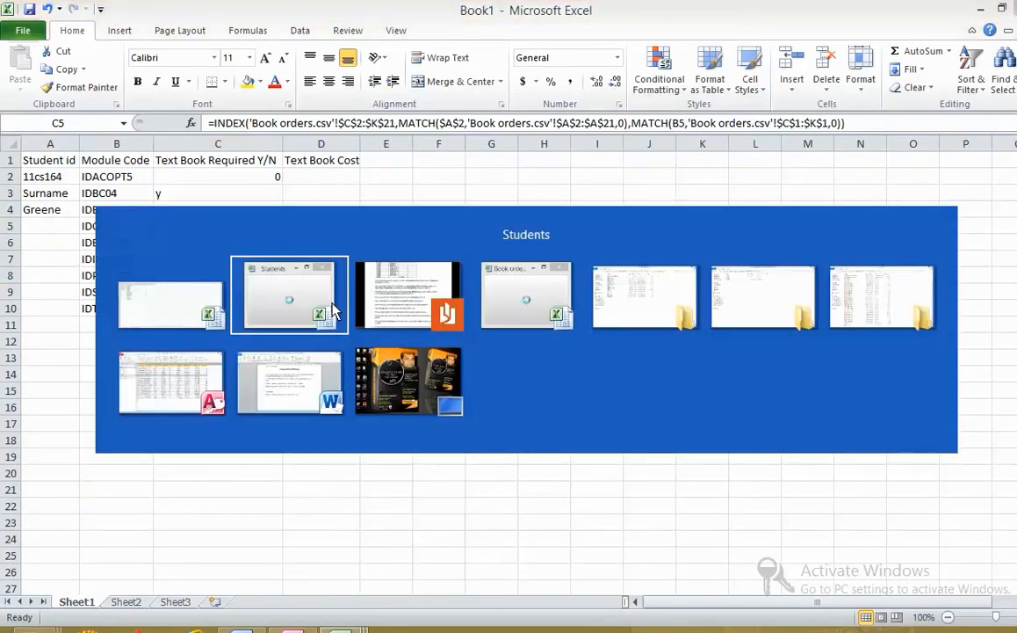
key(alt+Tab)
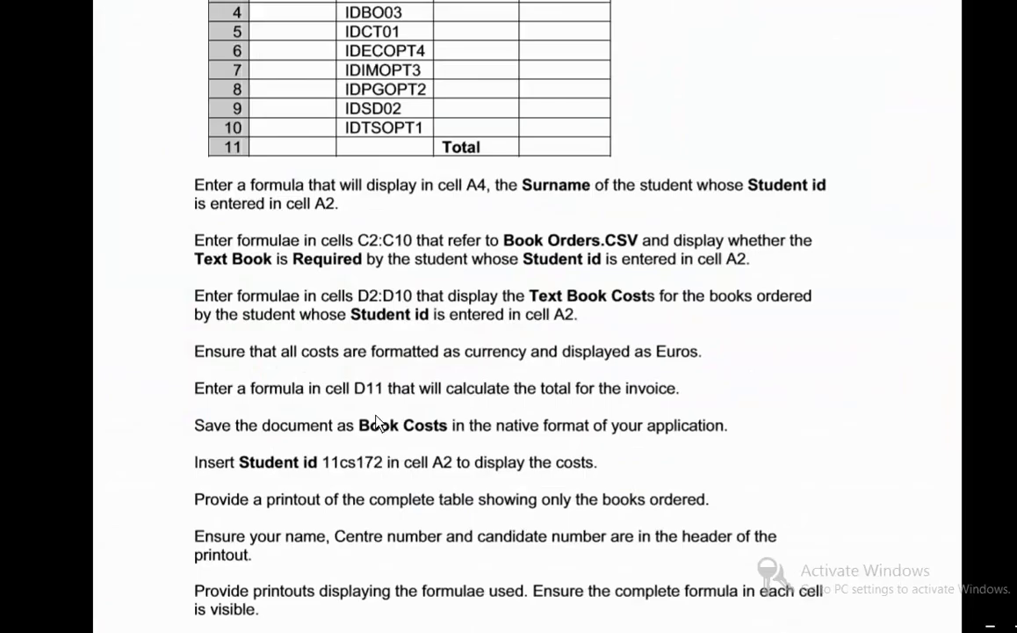
scroll(376, 423, down, 3)
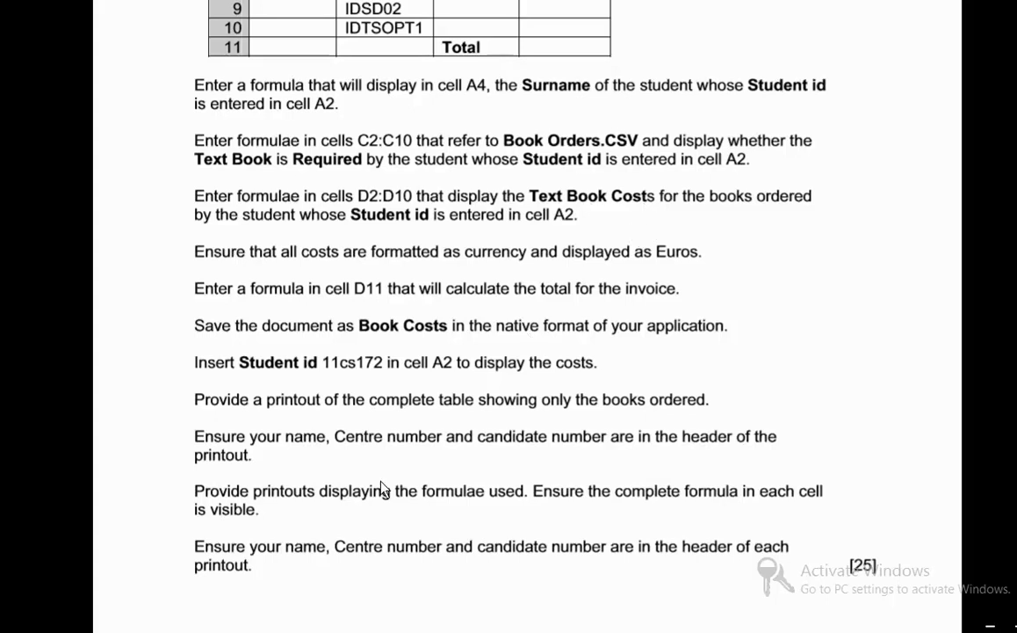
Open the Book list file from the 9713 Paper 04 June 10 folder and autofit all its columns.
key(alt+Tab)
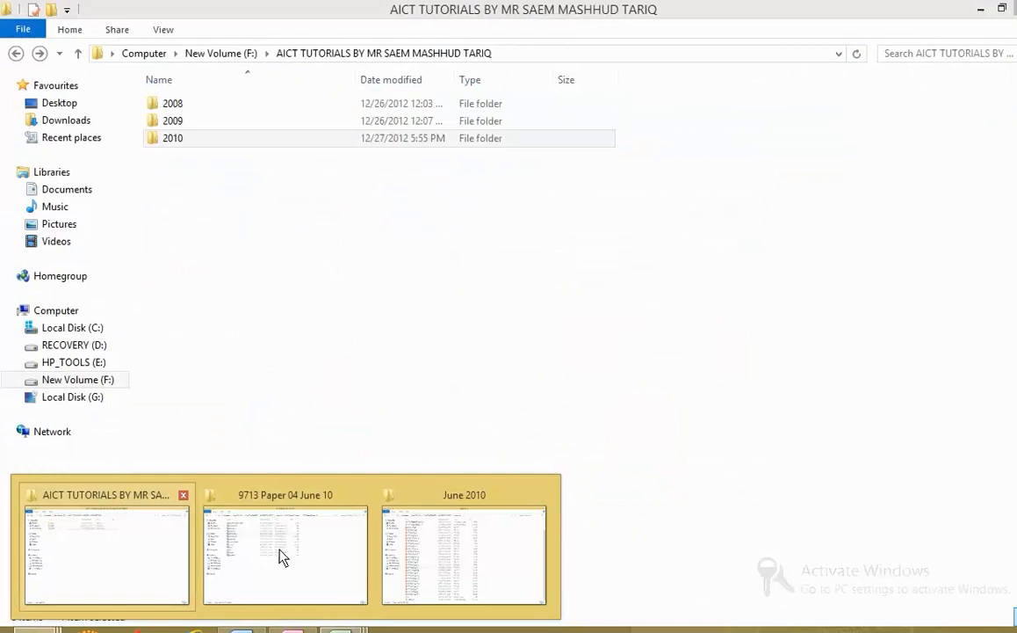
click(279, 559)
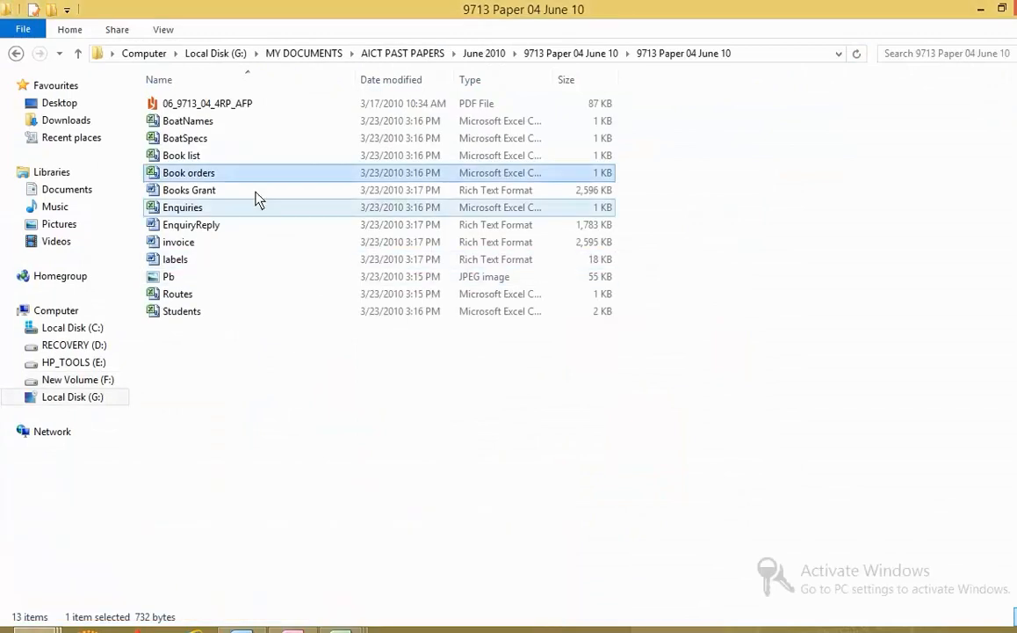
double_click(217, 156)
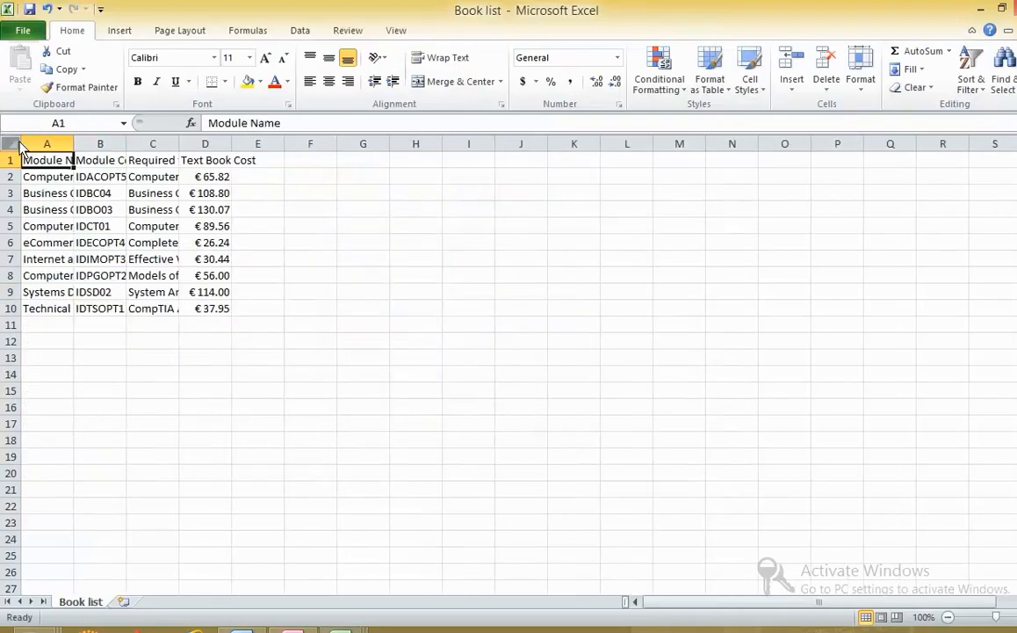
click(10, 144)
double_click(123, 144)
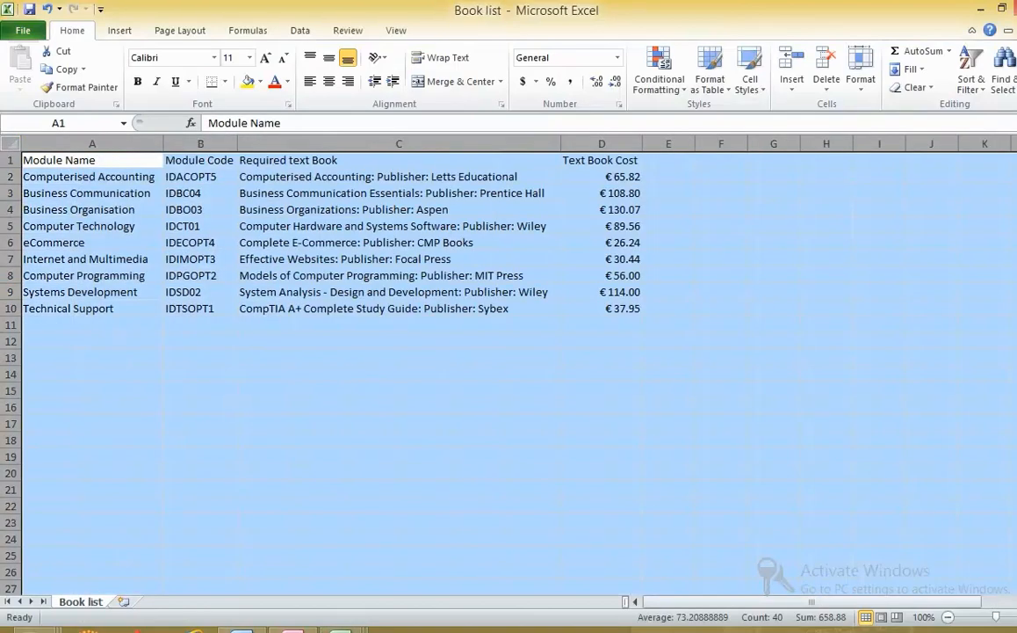
Switch back to the Book1 workbook and select cell D2 under Text Book Cost.
key(alt+Tab)
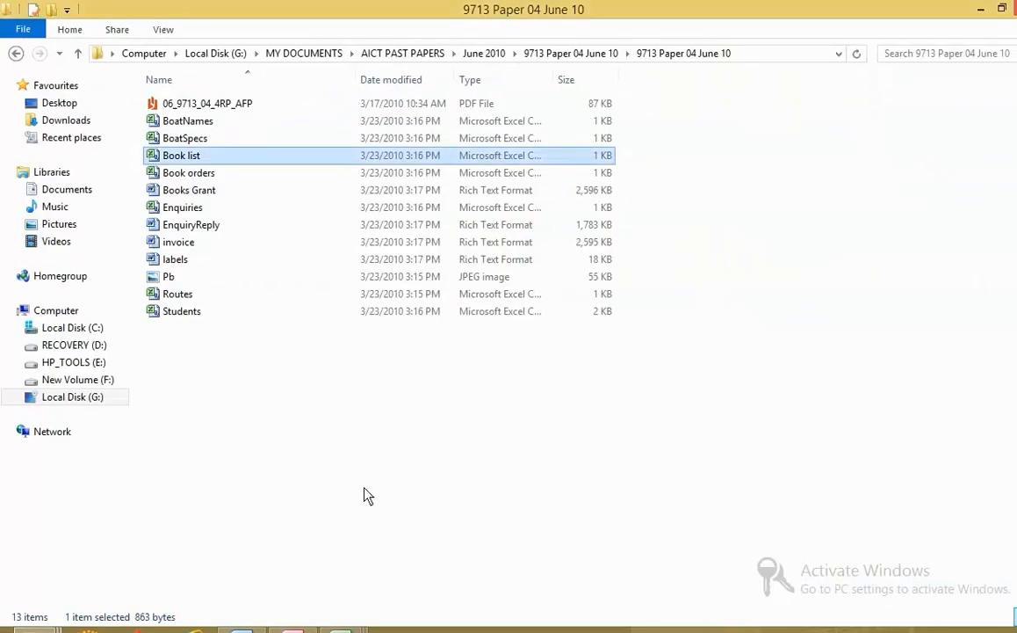
key(alt+Tab)
click(293, 630)
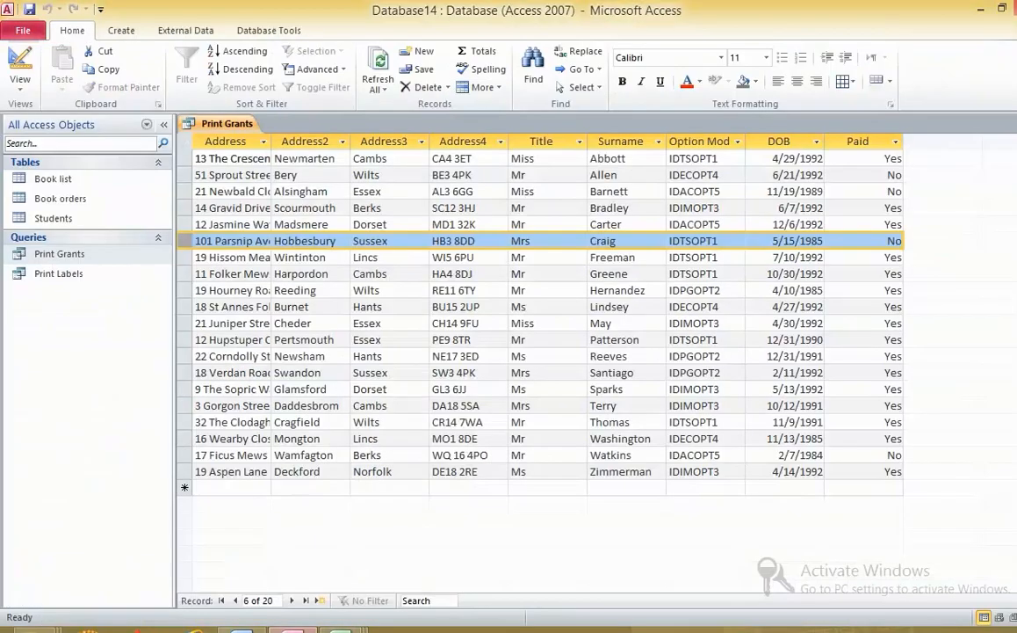
mouse_move(338, 630)
click(156, 571)
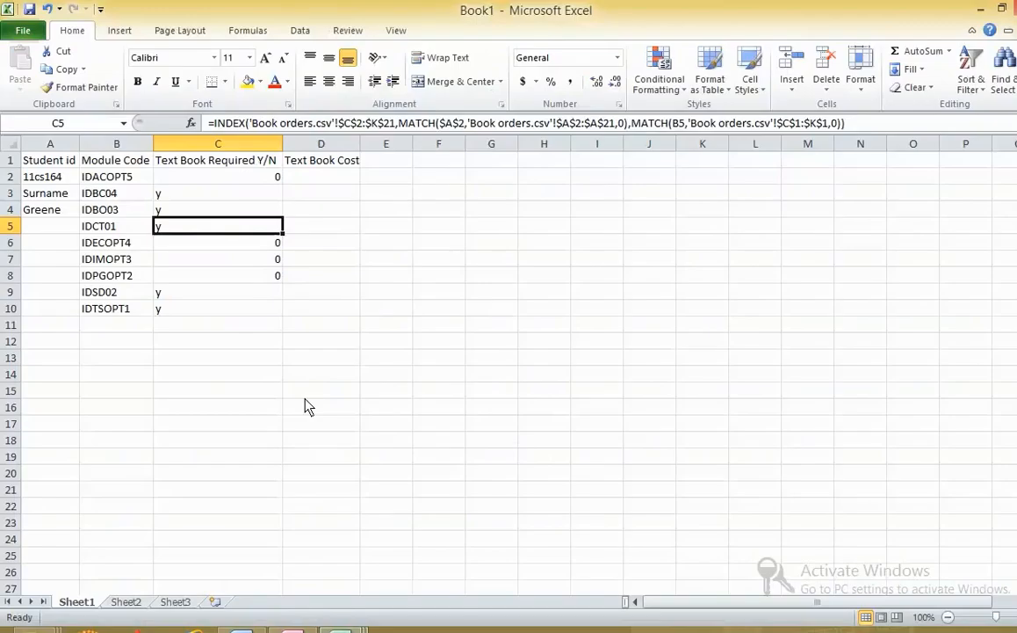
click(317, 176)
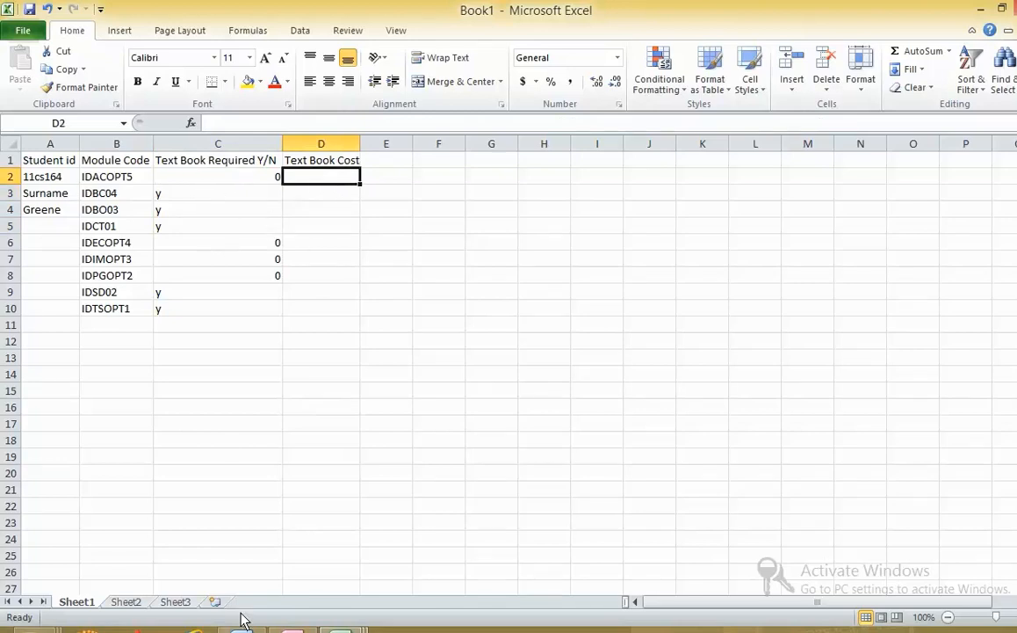
Check the exam paper's instruction for the Text Book Cost formulae in cells D2:D10, and return to Book1.
key(alt+Tab)
key(alt+Tab)
key(alt+Tab)
key(alt+Tab)
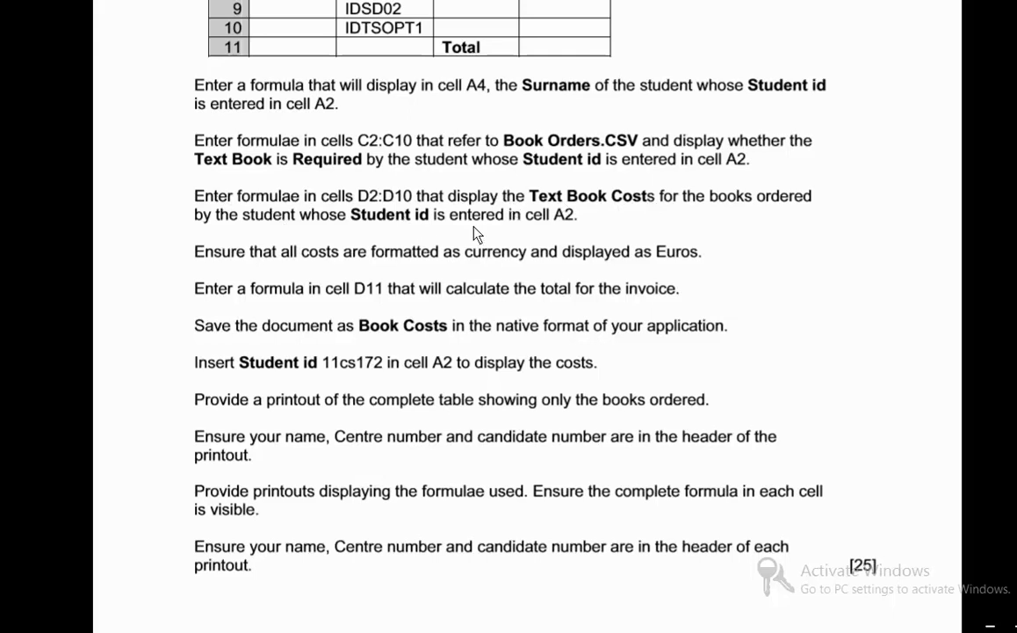
key(alt+Tab)
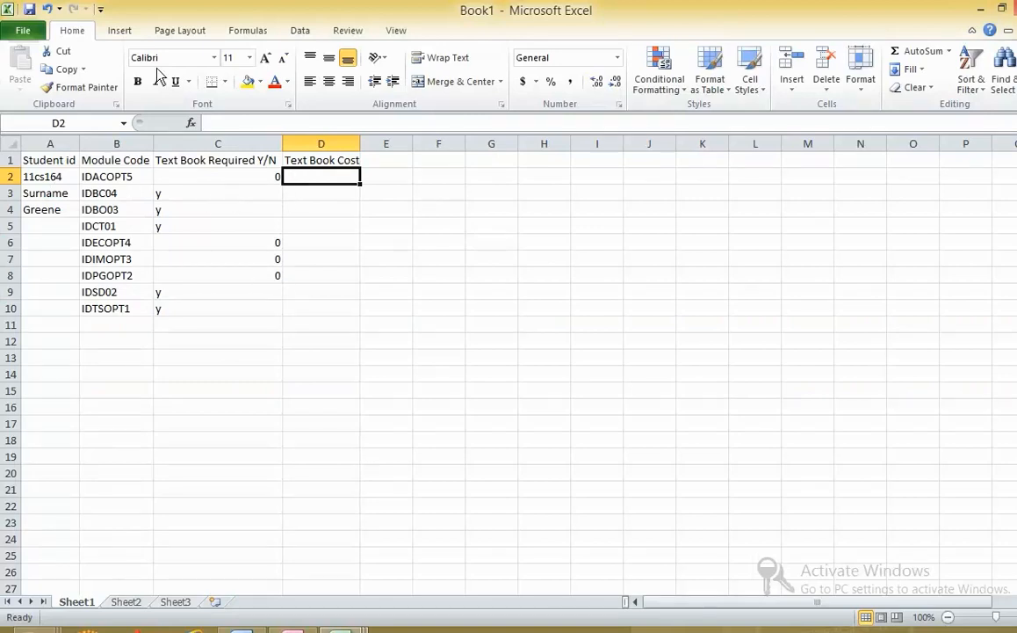
click(209, 123)
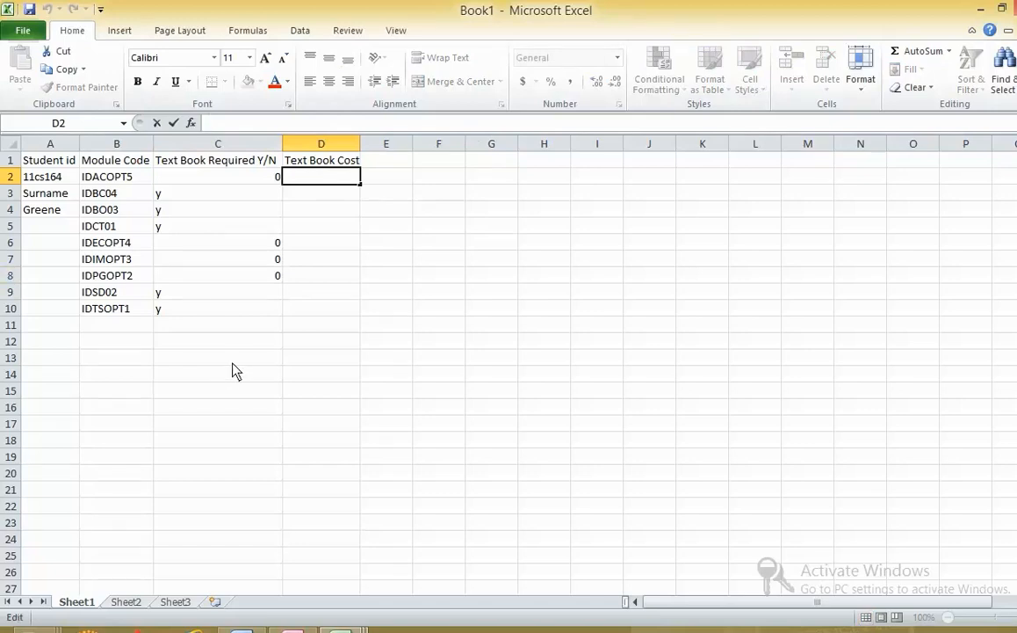
click(890, 631)
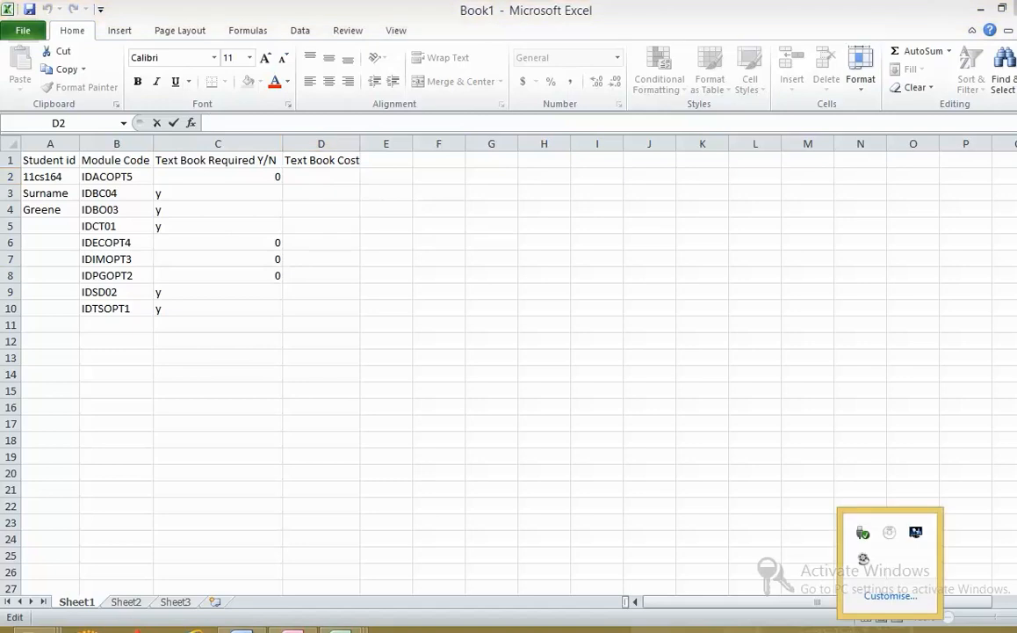
click(867, 562)
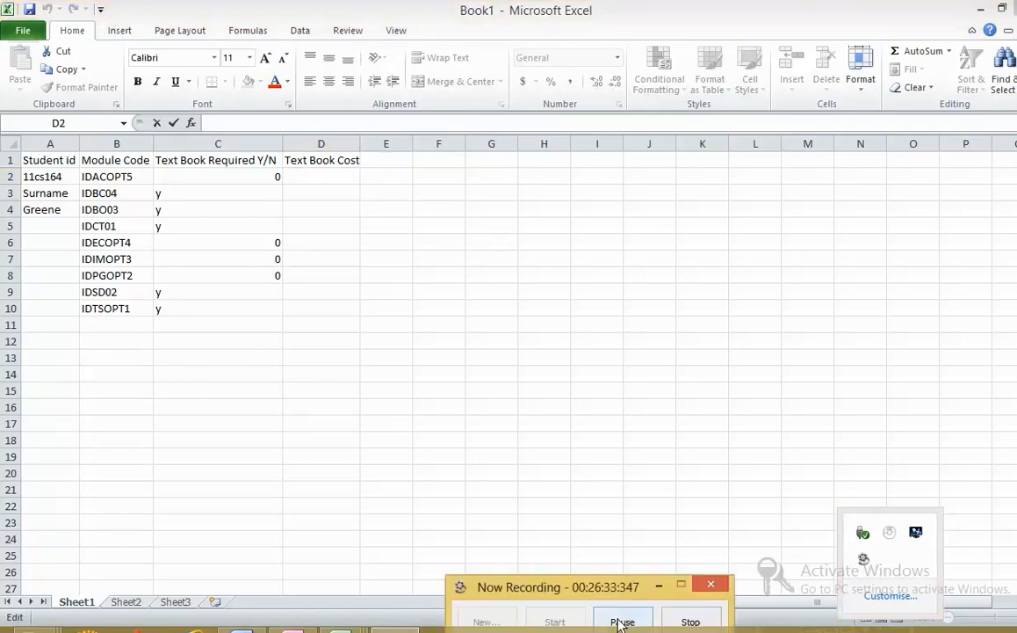
click(691, 621)
click(543, 457)
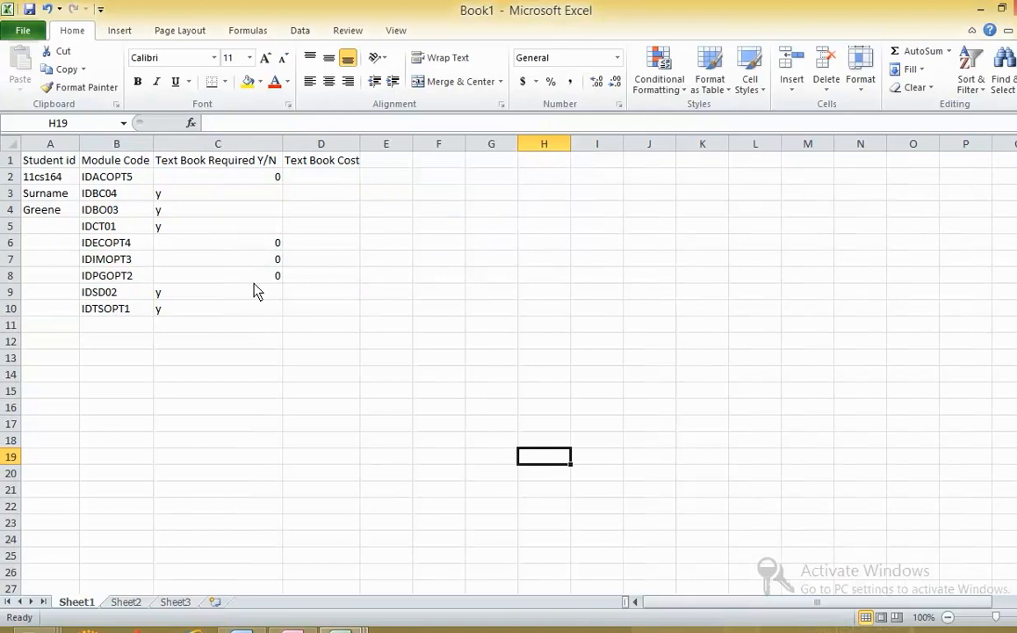
Begin an IF formula in D2 with the logical test C2=0.
click(321, 179)
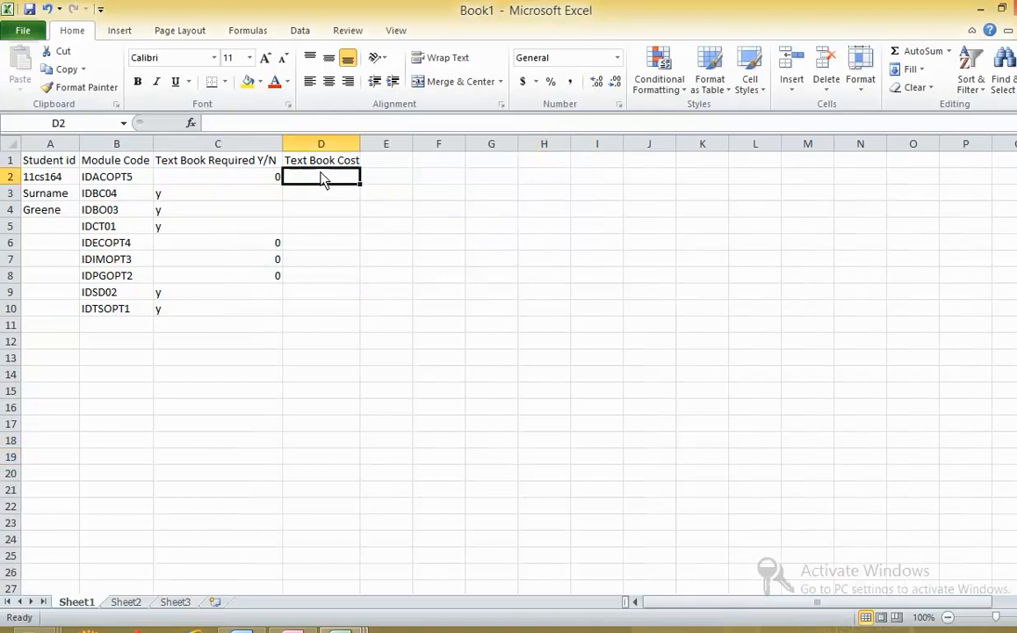
click(272, 126)
text(=if())
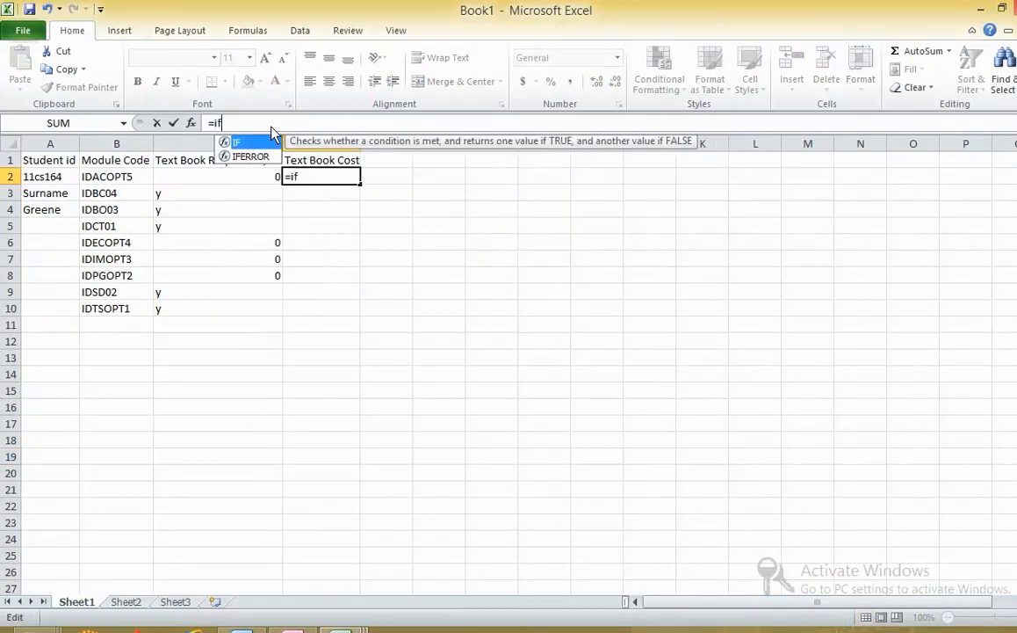
click(234, 125)
click(222, 123)
click(259, 185)
text(=0)
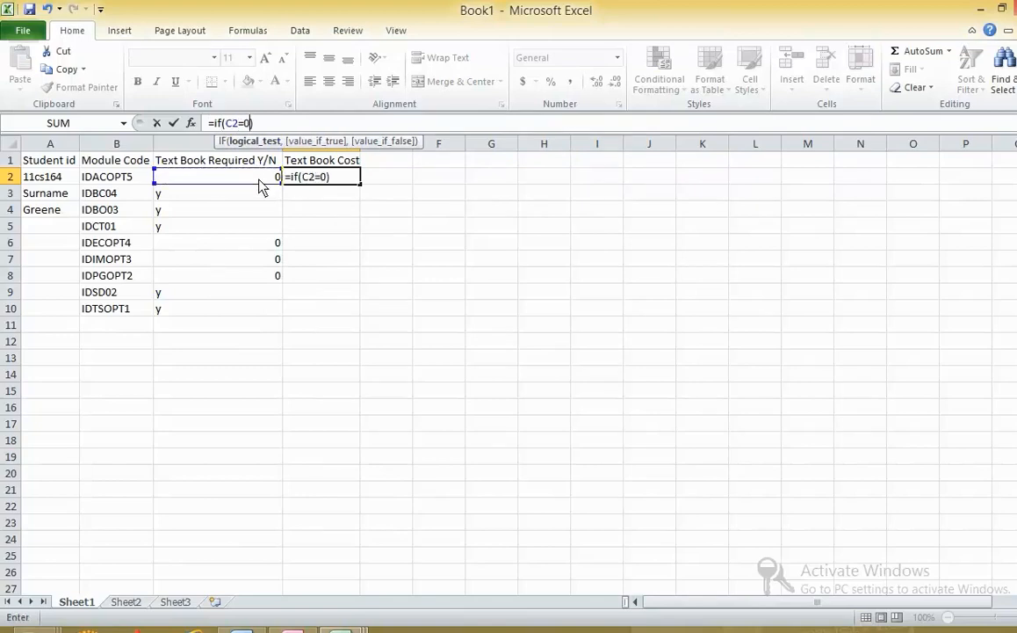
Continue D2's IF formula with 0 as the true value and a VLOOKUP of B2 as the false value.
text(,0)
text(,)
text(vlooku)
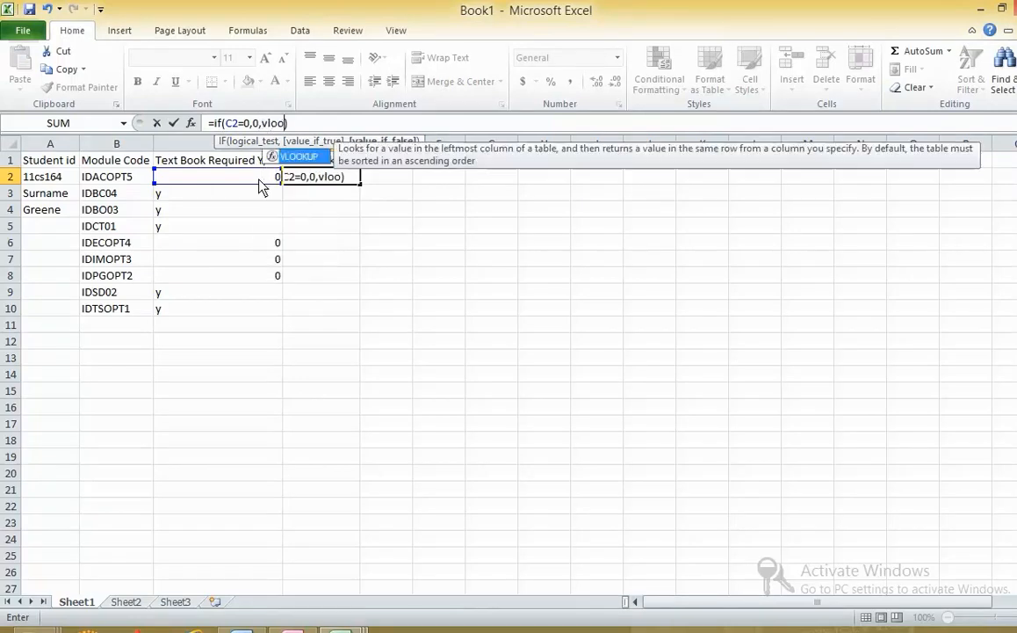
text(p())
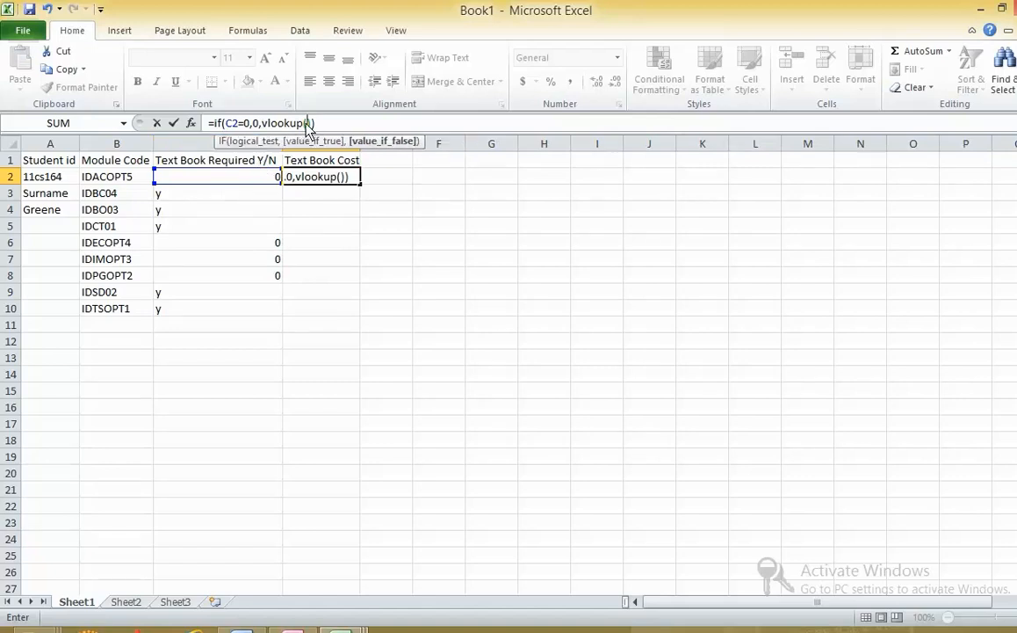
click(308, 124)
click(119, 178)
text(,)
Complete the VLOOKUP with Book list range $B$2:$D$10, column index 3 and range lookup 0, and fill the formula down to D10.
key(alt+Tab)
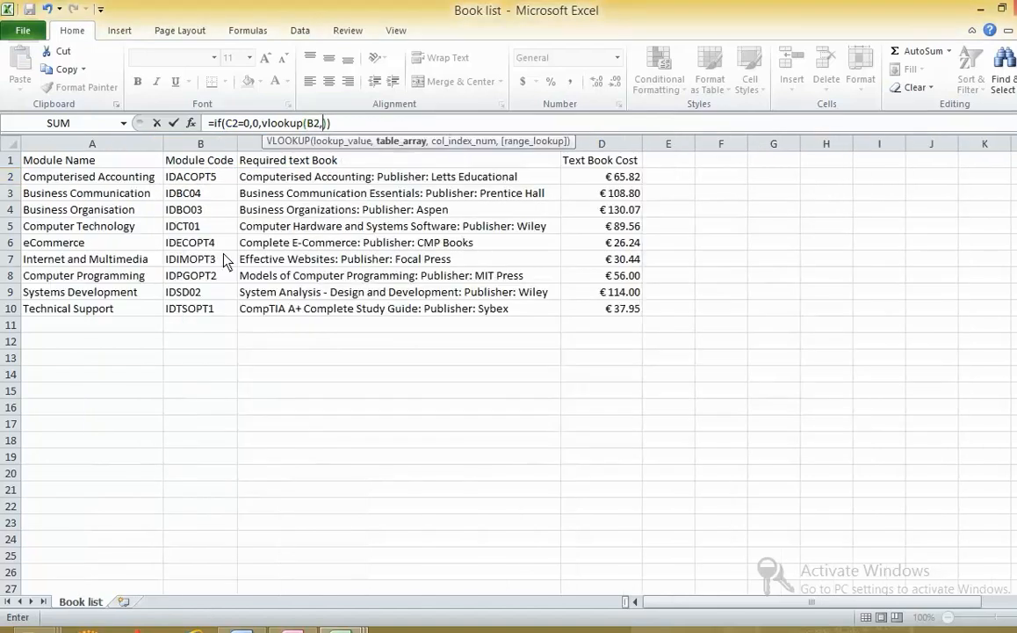
drag(174, 180, 607, 320)
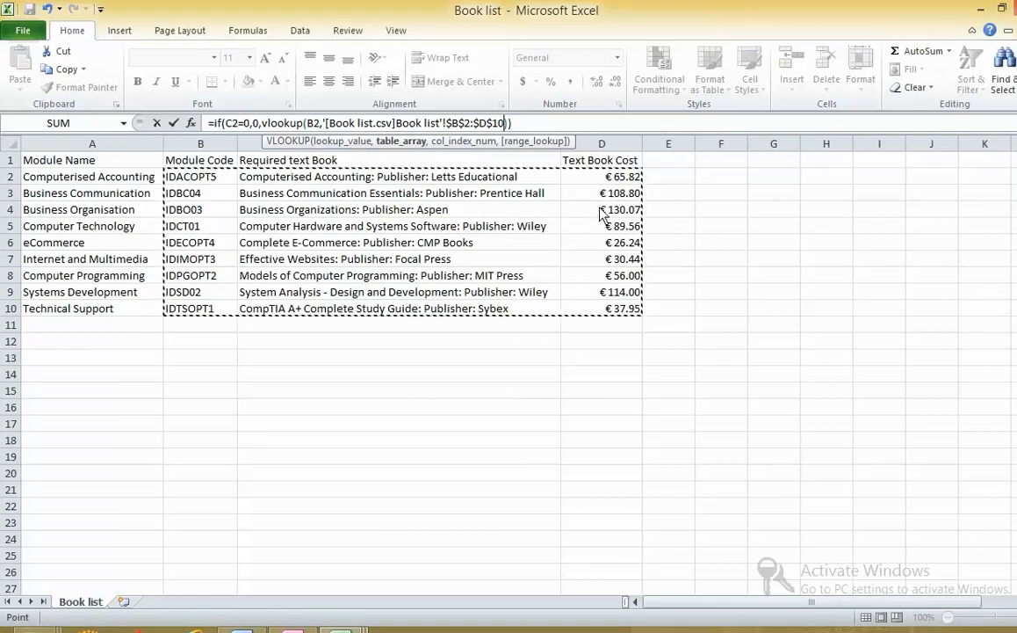
text(,3,0)
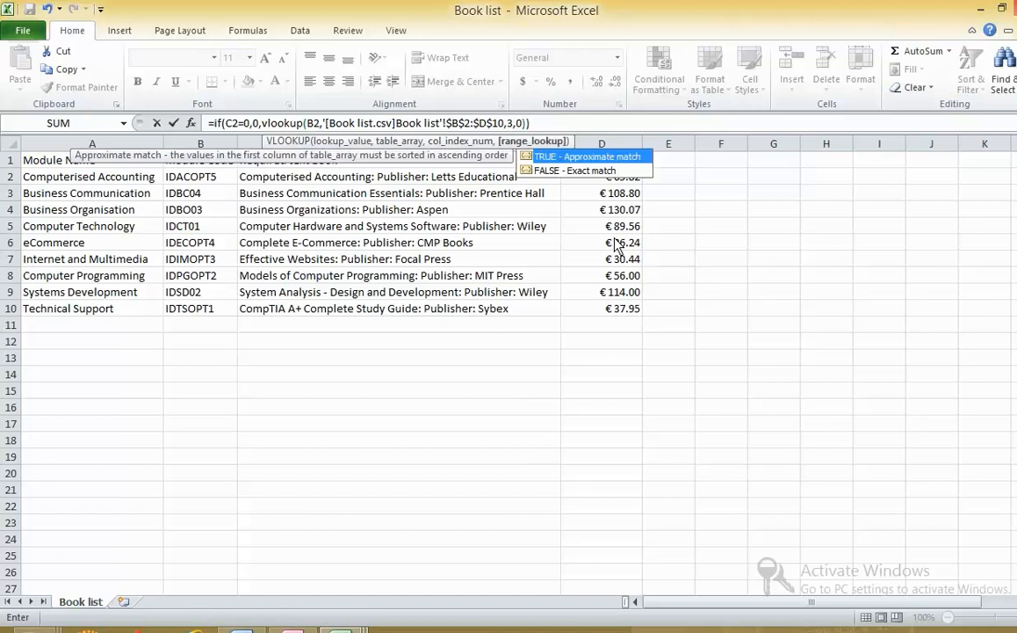
key(Return)
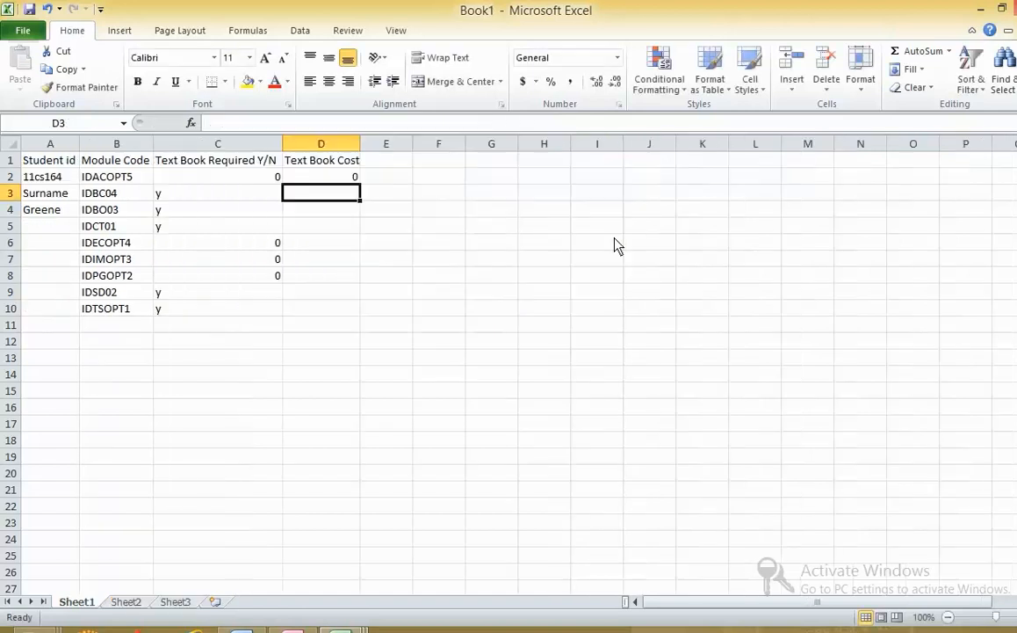
click(355, 180)
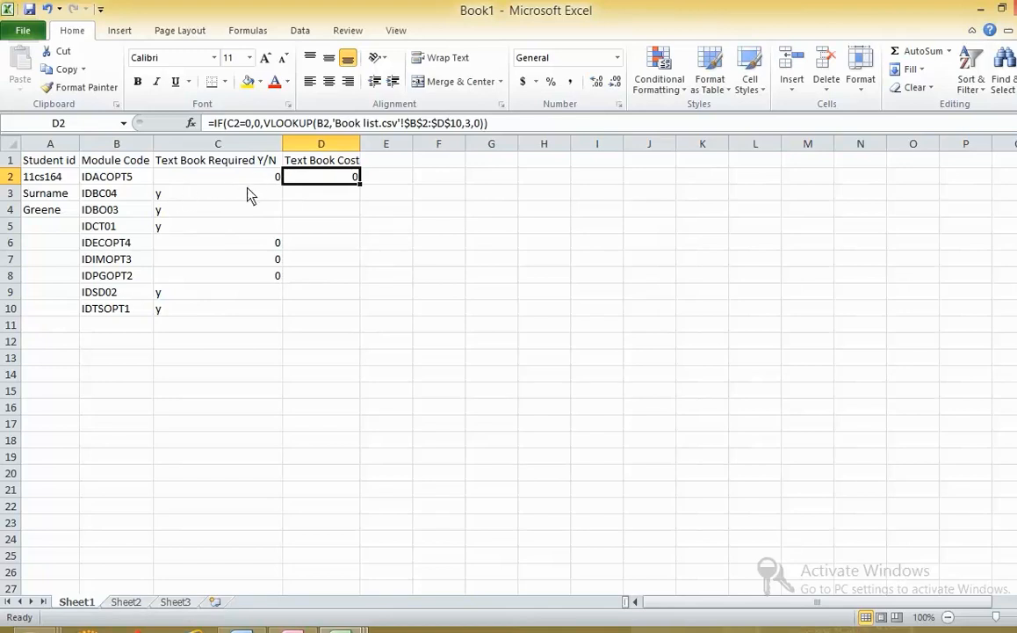
double_click(361, 185)
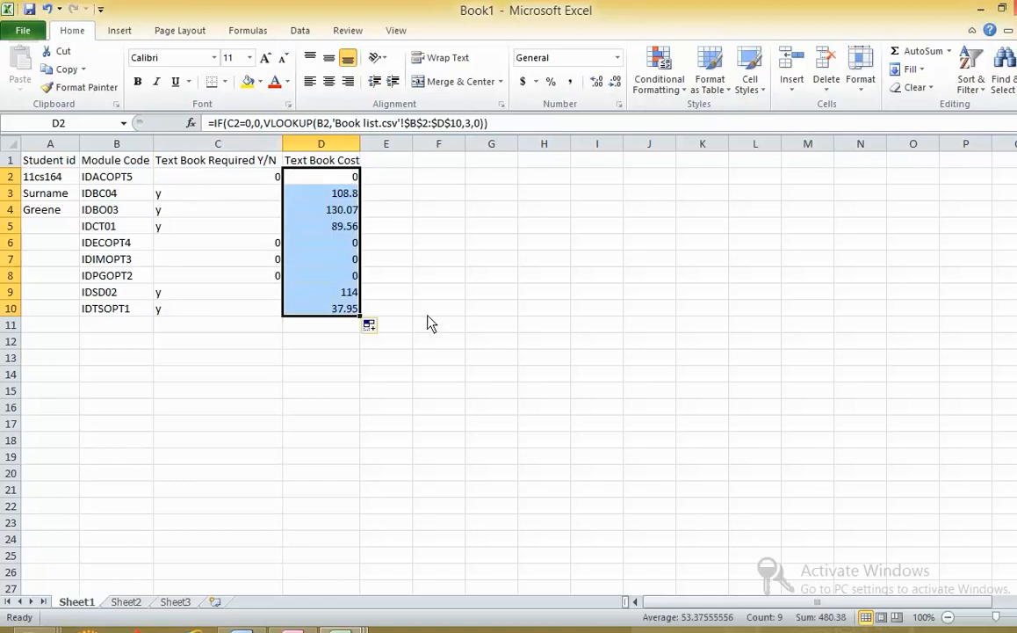
Check the Text Book Cost results for modules IDBO03 and IDTSOPT1 against the Book list workbook, and return to Book1.
click(338, 209)
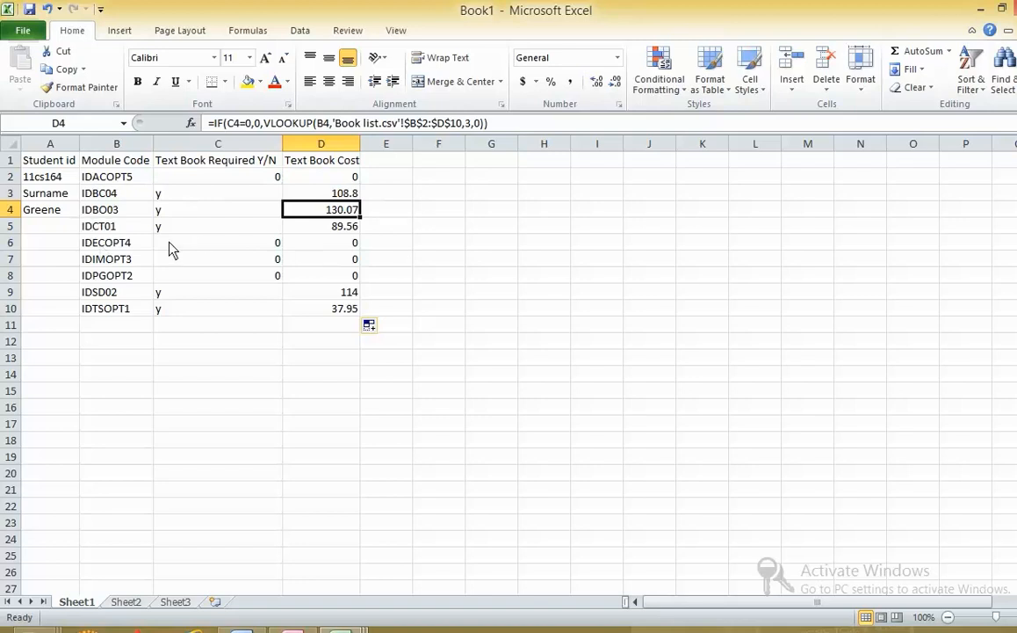
key(alt+Tab)
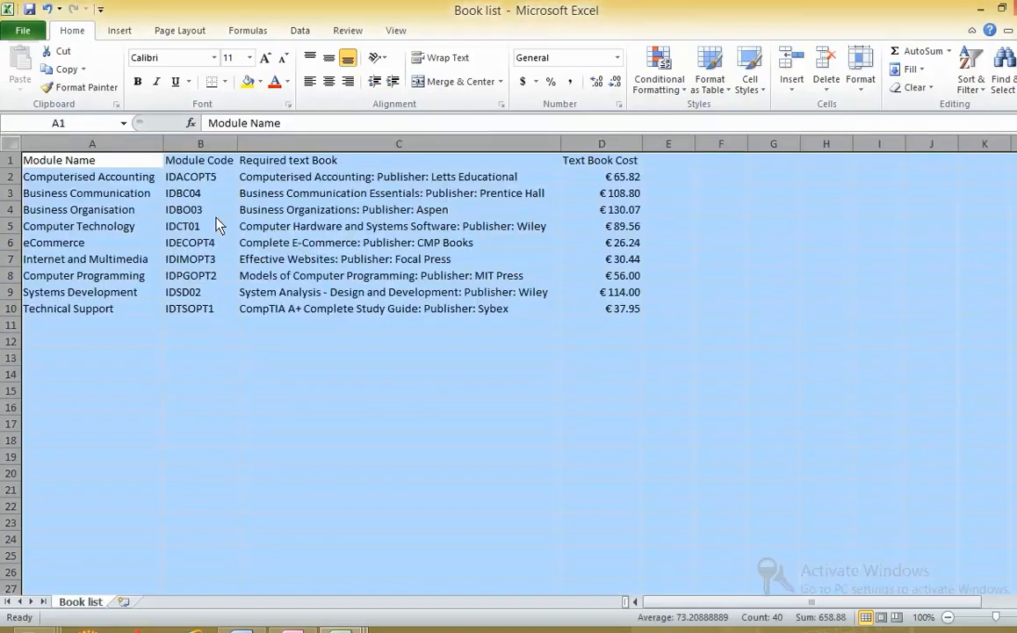
click(197, 207)
click(606, 209)
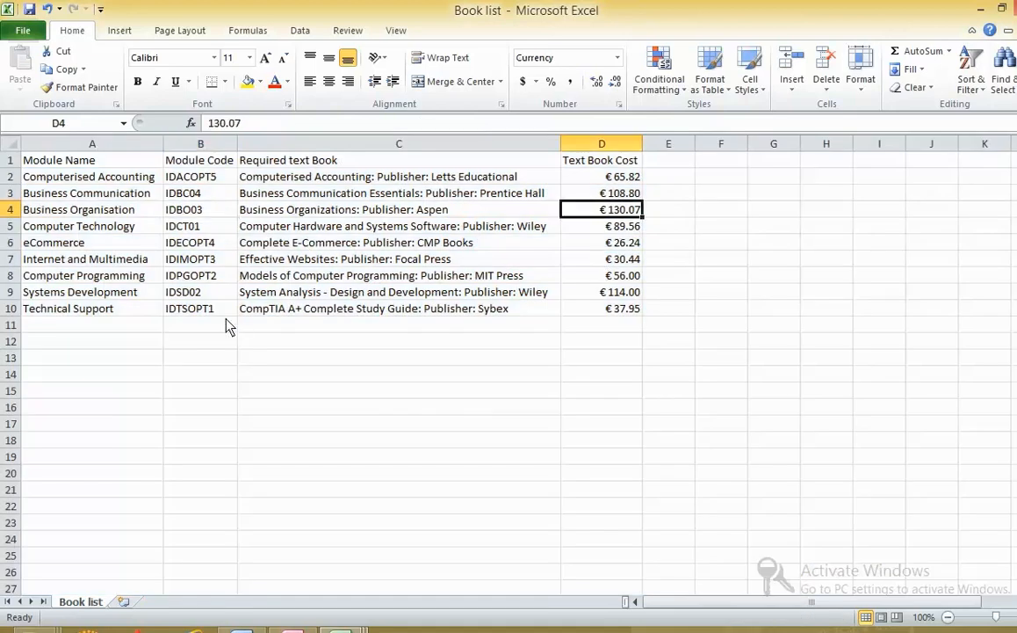
key(alt+Tab)
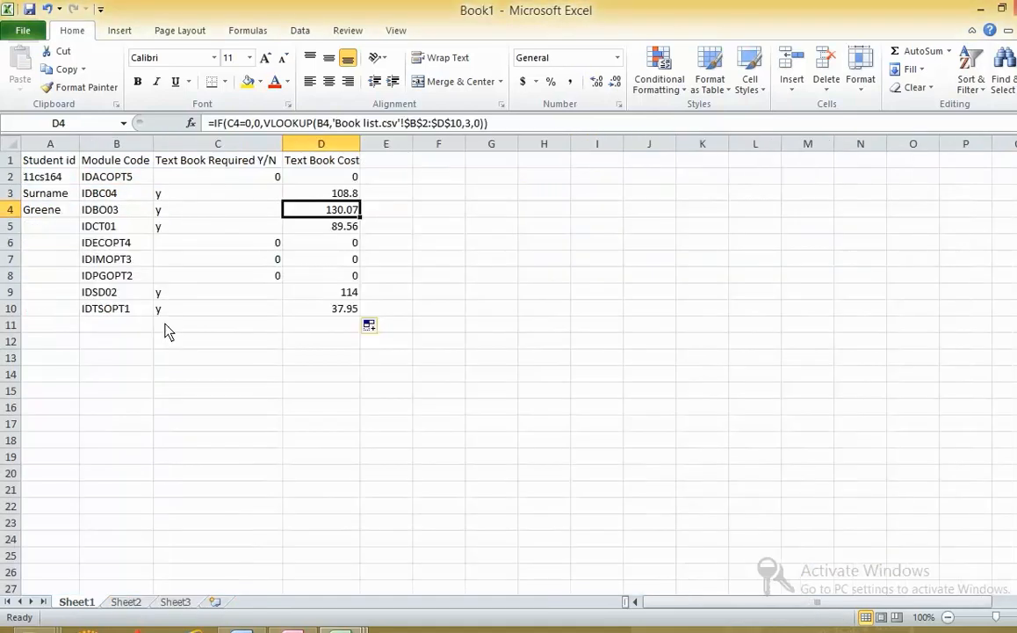
click(115, 311)
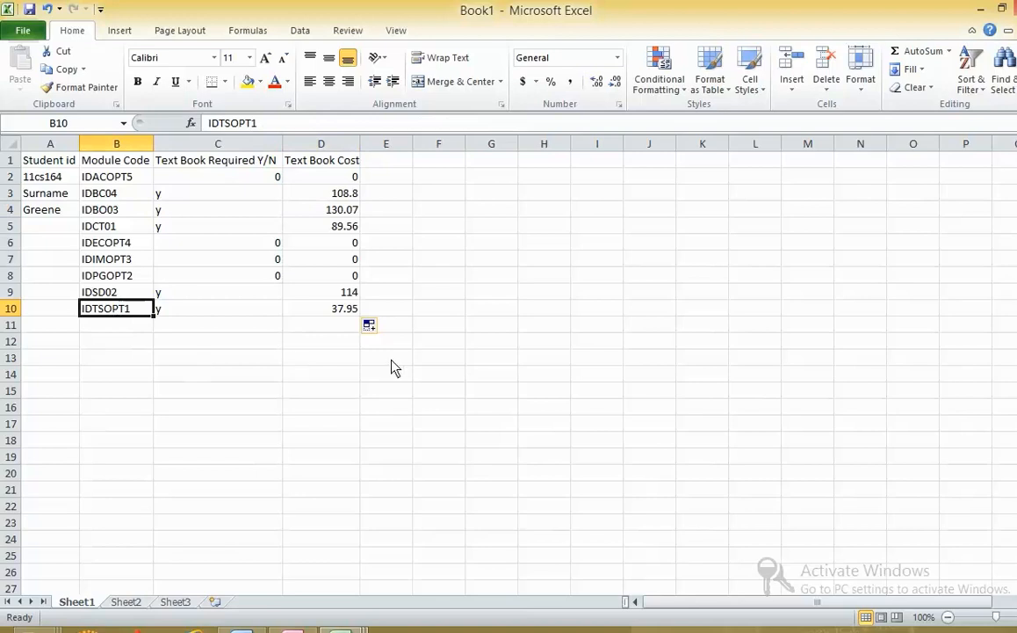
key(alt+Tab)
click(200, 312)
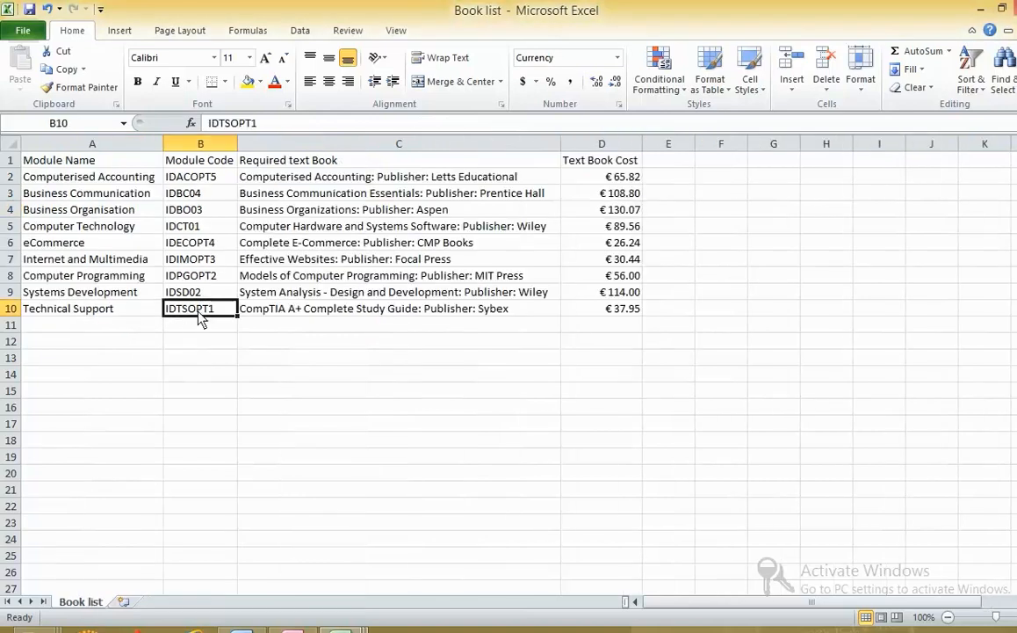
click(587, 311)
key(alt+Tab)
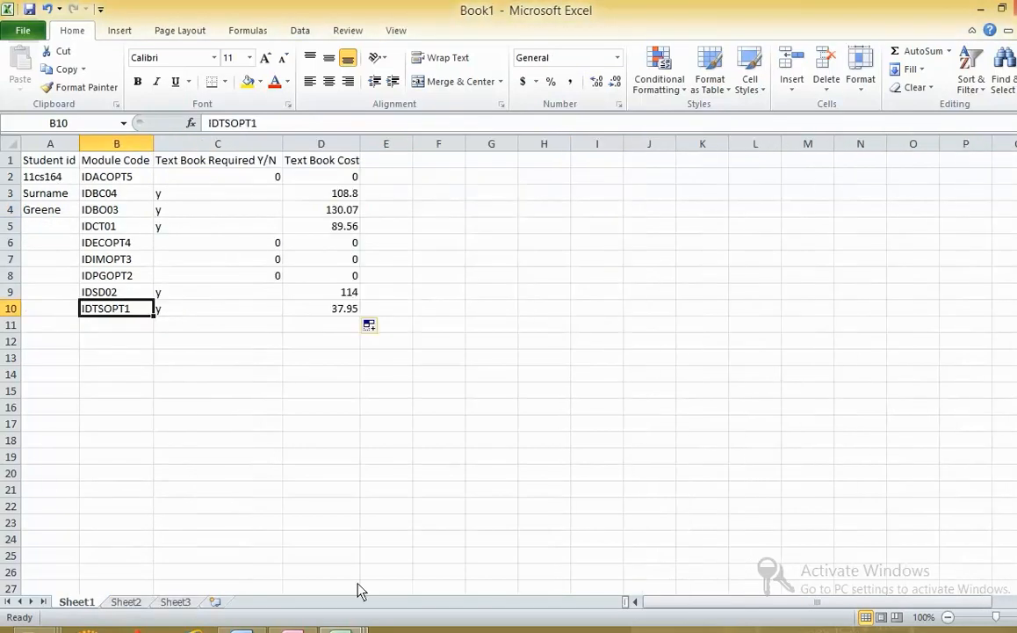
Check the exam paper's instruction on formatting the costs, and return to Book1.
key(alt+Tab)
key(alt+Tab)
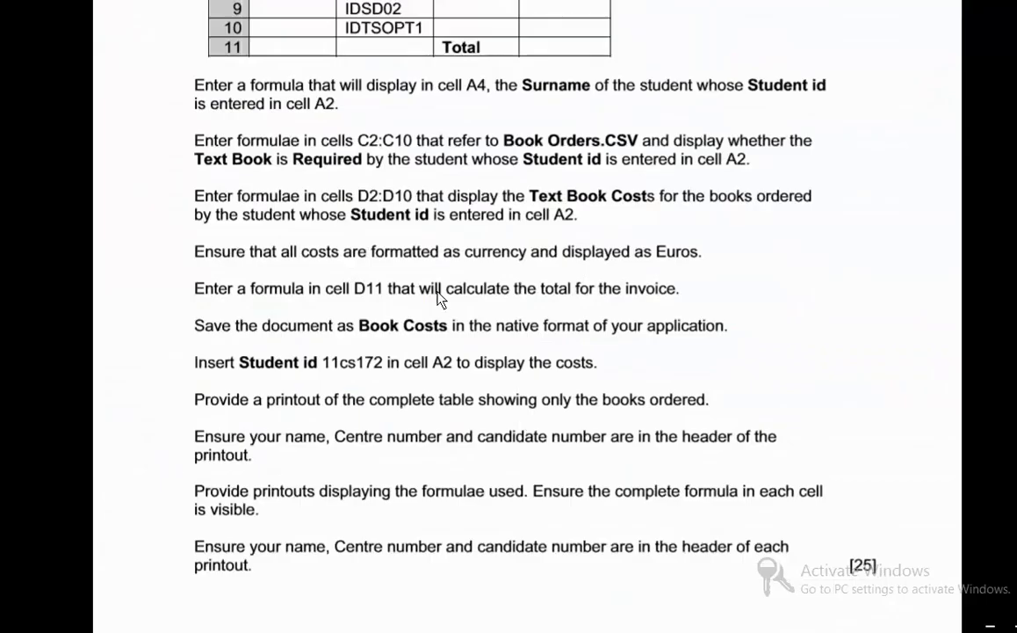
scroll(439, 297, down, 2)
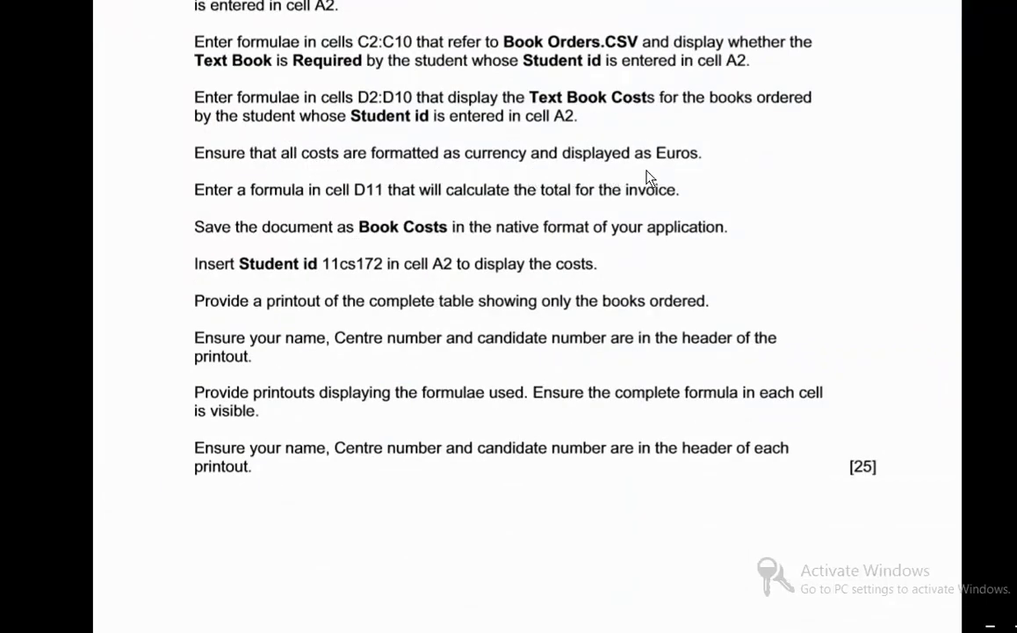
key(alt+Tab)
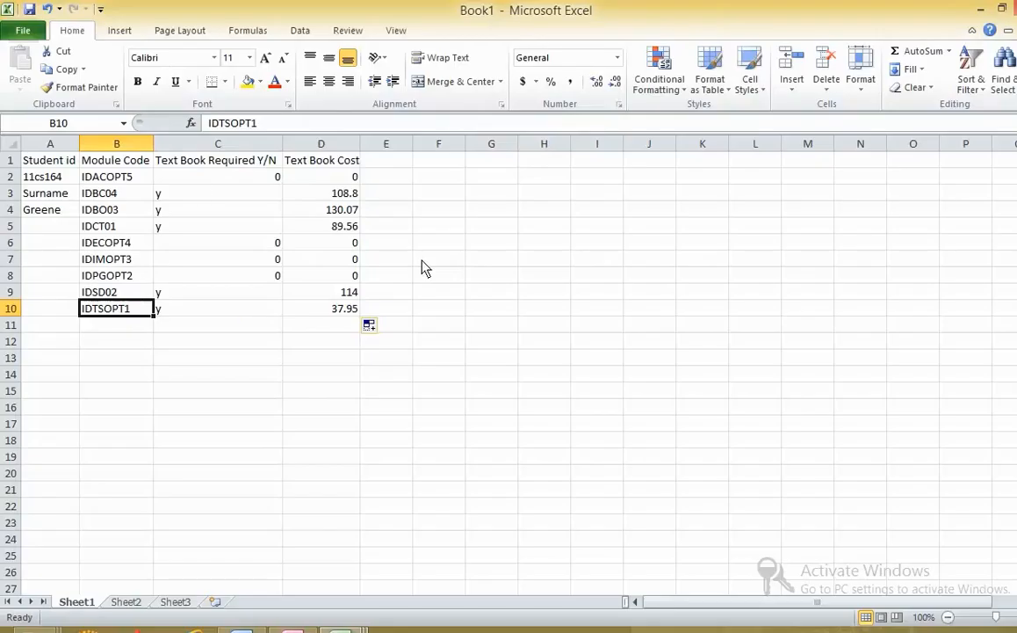
Format the Text Book Cost cells D2:D10 as Currency with 2 decimal places and the € Euro (€ 123) symbol.
drag(309, 175, 350, 309)
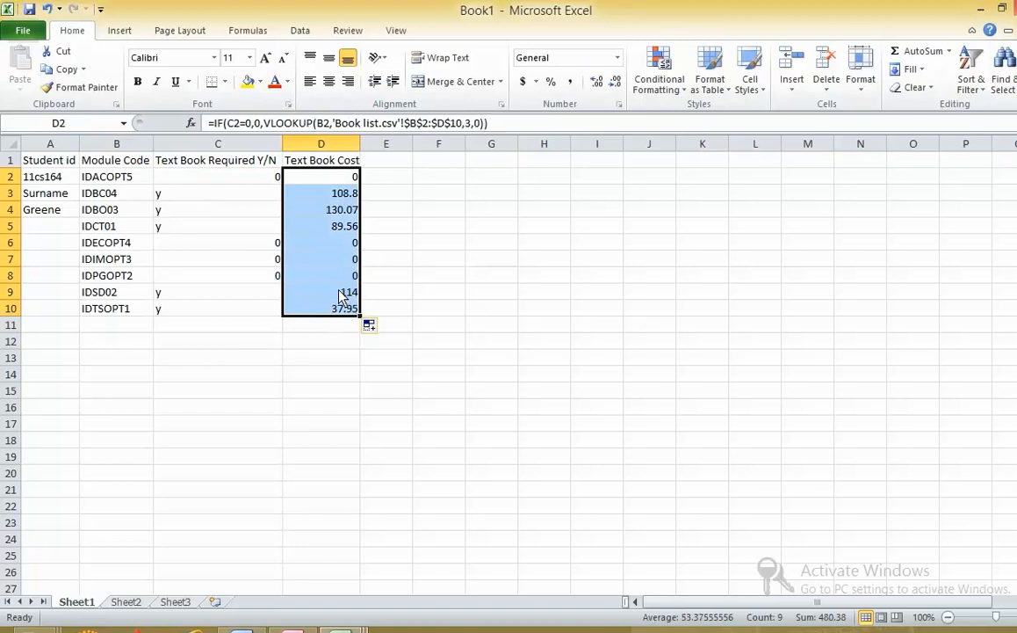
right_click(342, 291)
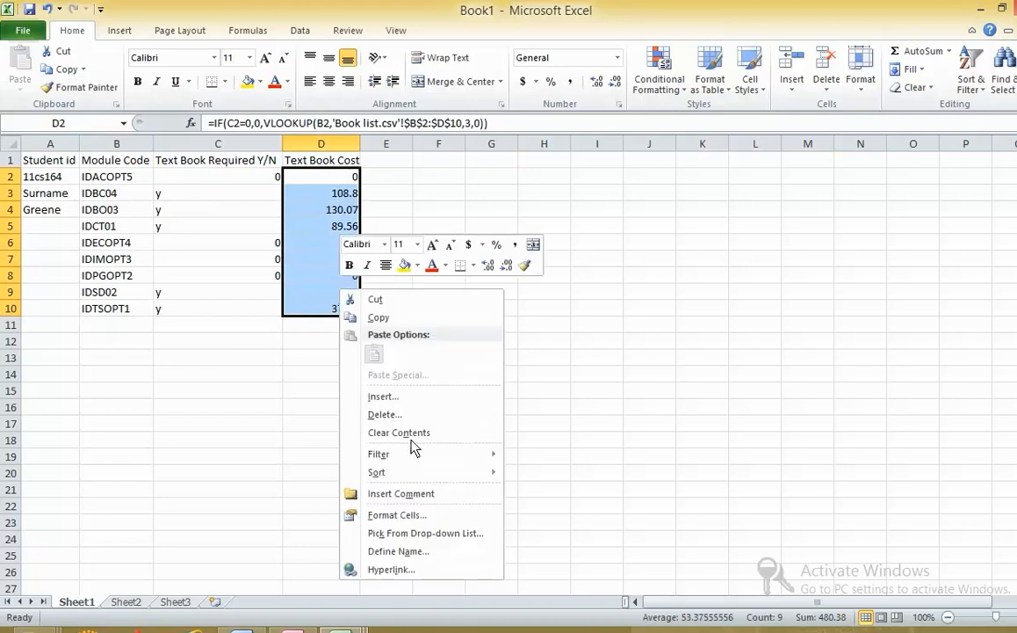
click(408, 516)
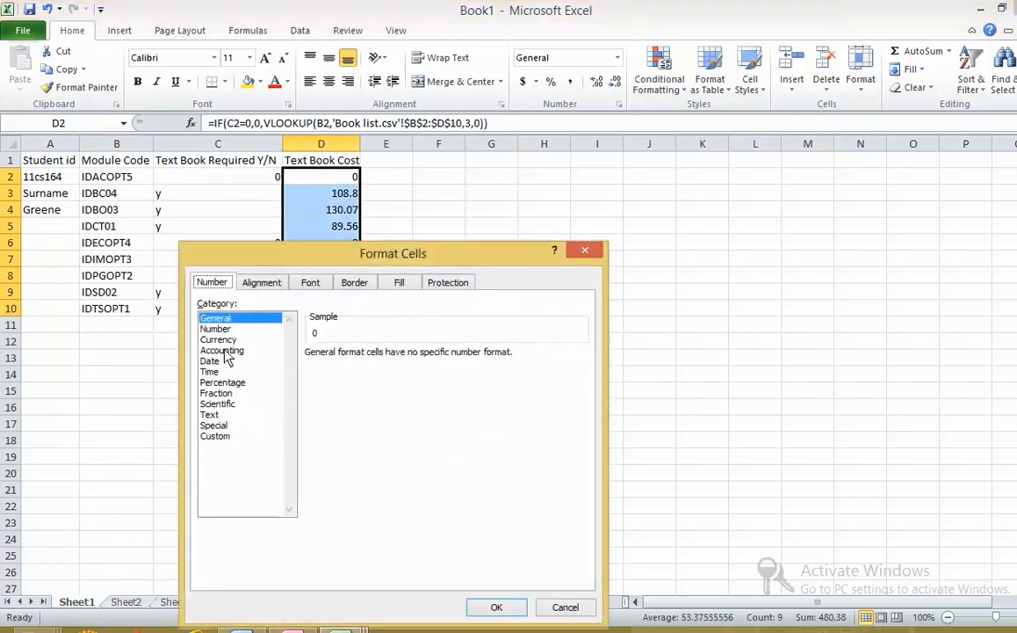
click(219, 340)
click(582, 374)
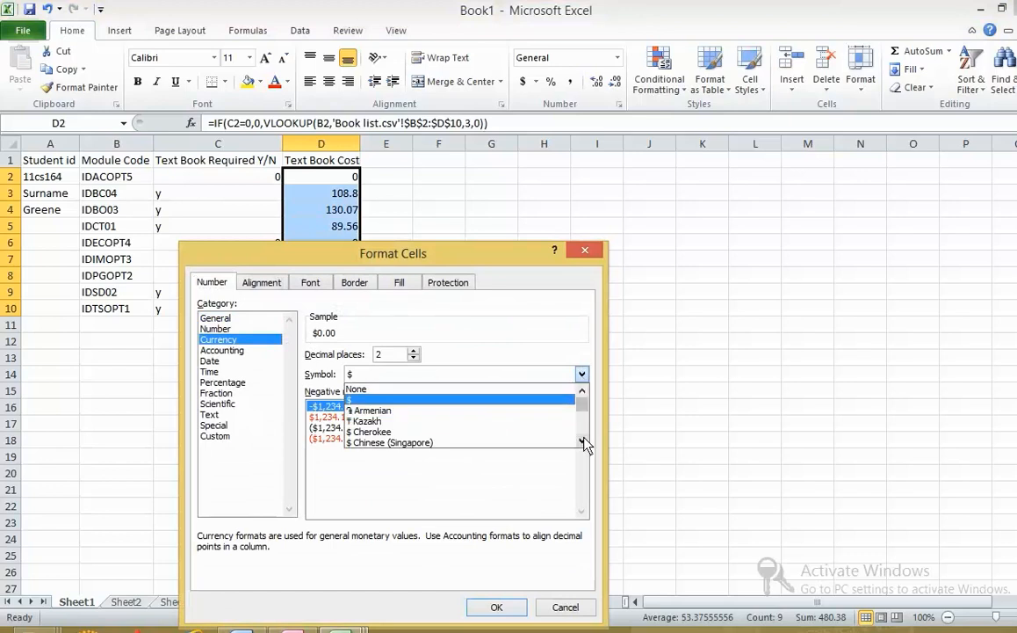
click(583, 440)
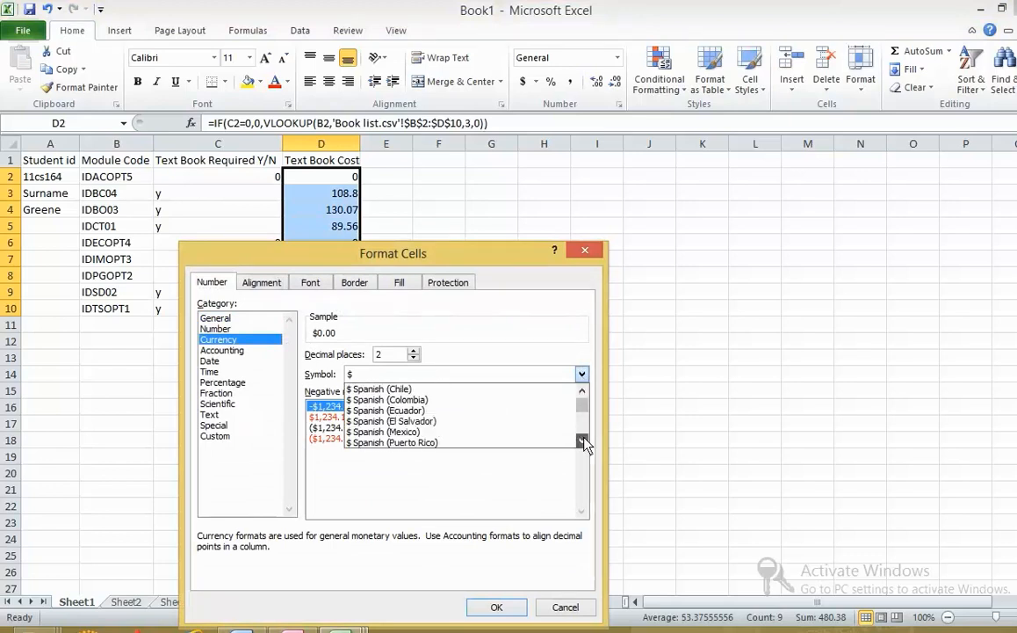
click(583, 440)
click(582, 441)
click(581, 442)
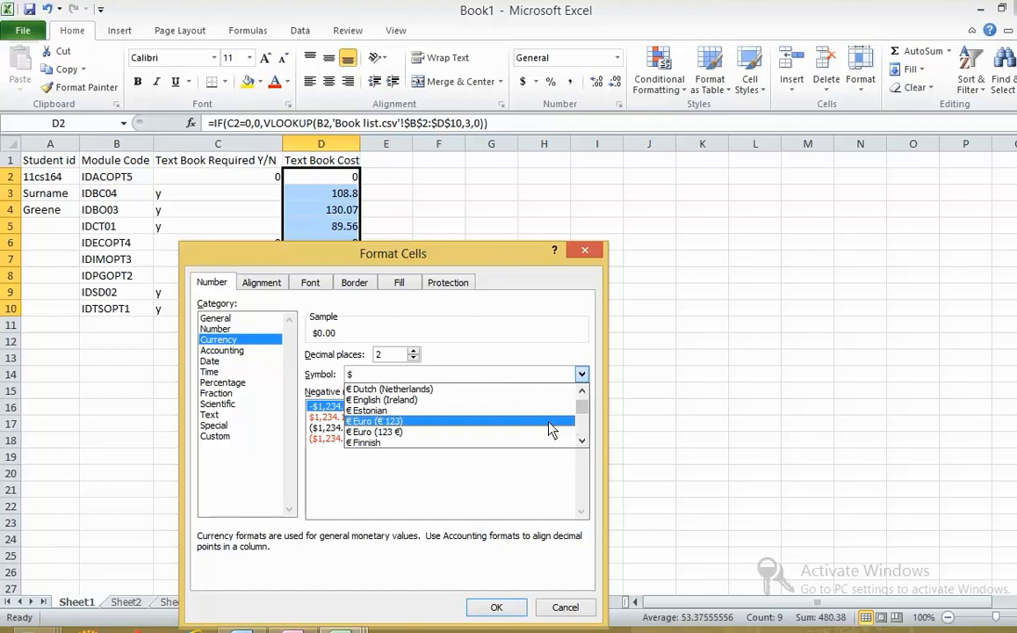
click(551, 421)
click(519, 606)
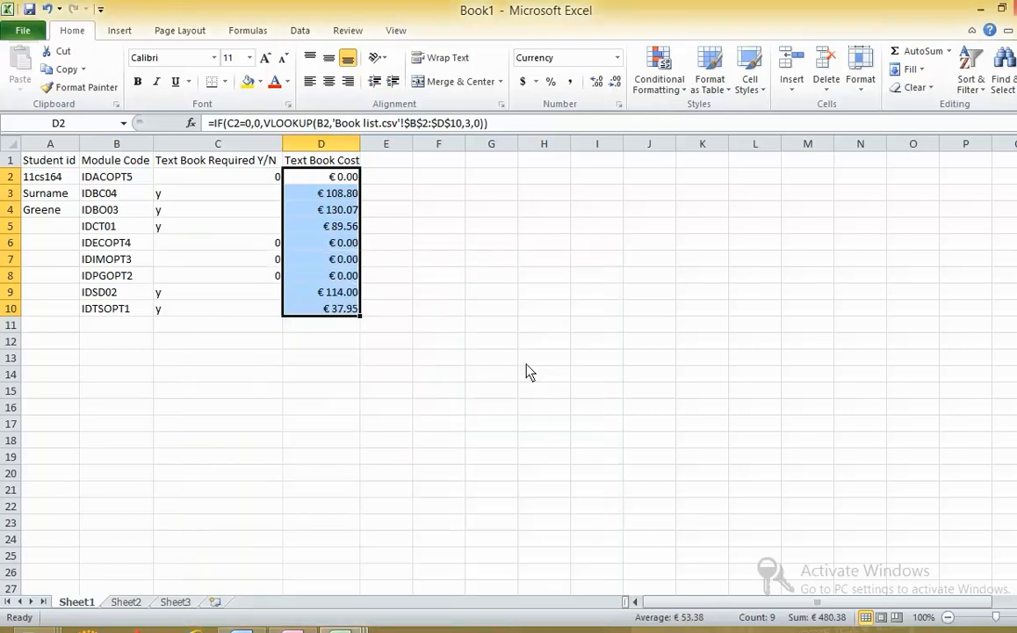
Check the exam paper's instruction for the invoice total formula in cell D11, and return to Book1.
key(alt+Tab)
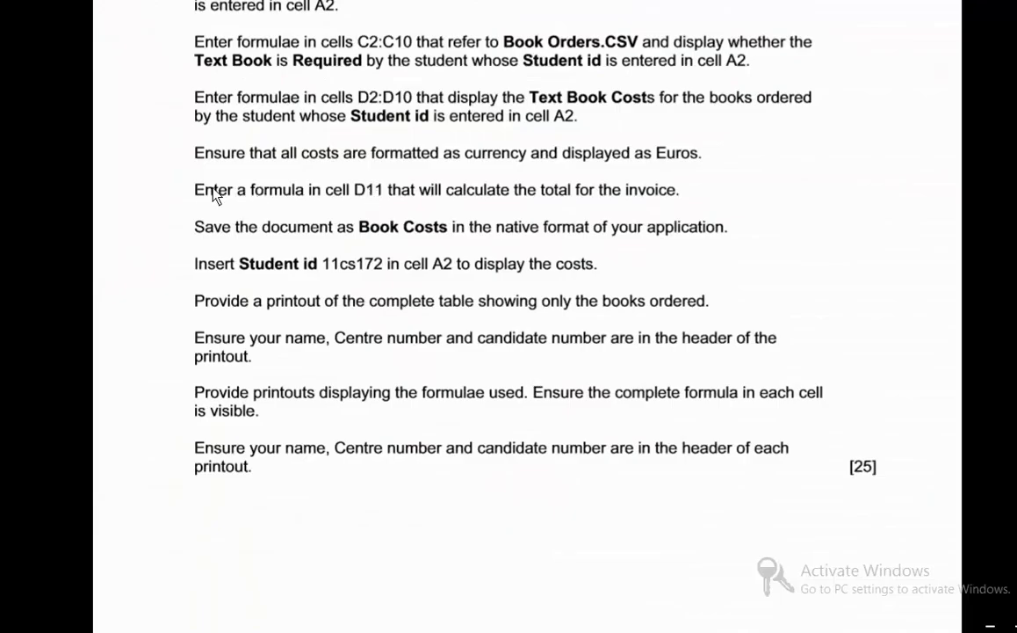
drag(214, 195, 291, 202)
drag(353, 193, 415, 195)
key(alt+Tab)
key(alt+Tab)
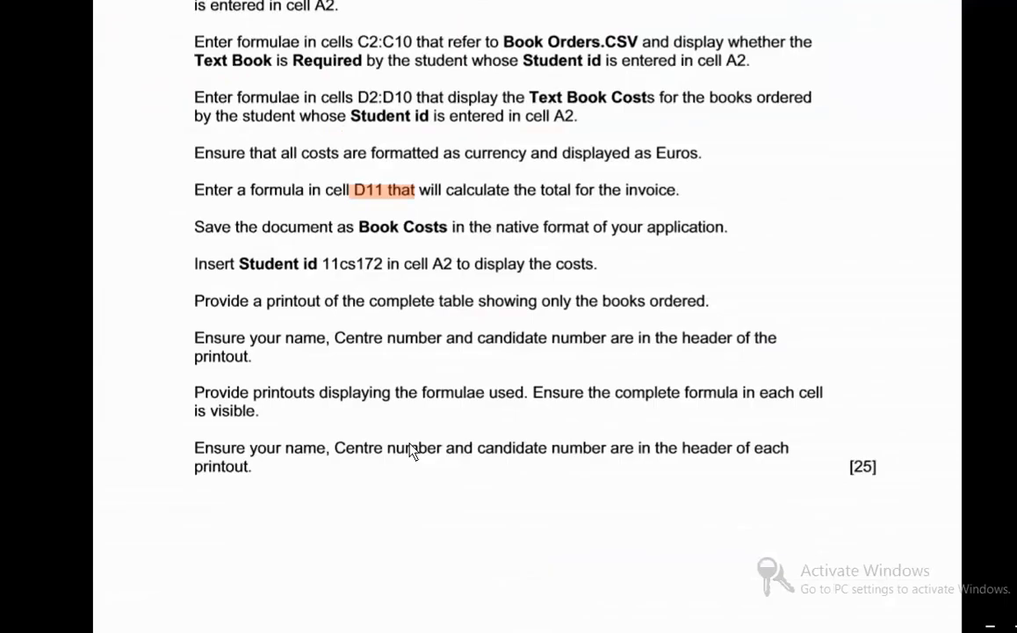
key(alt+Tab)
Enter a SUM formula in D11 that totals the text book costs in D2:D10.
click(318, 326)
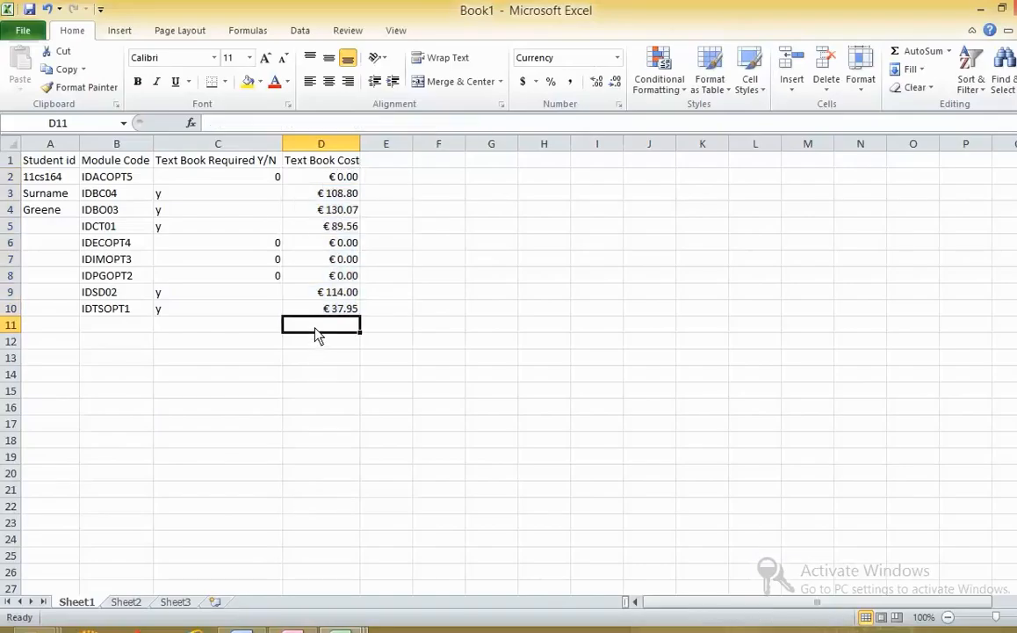
text(=s)
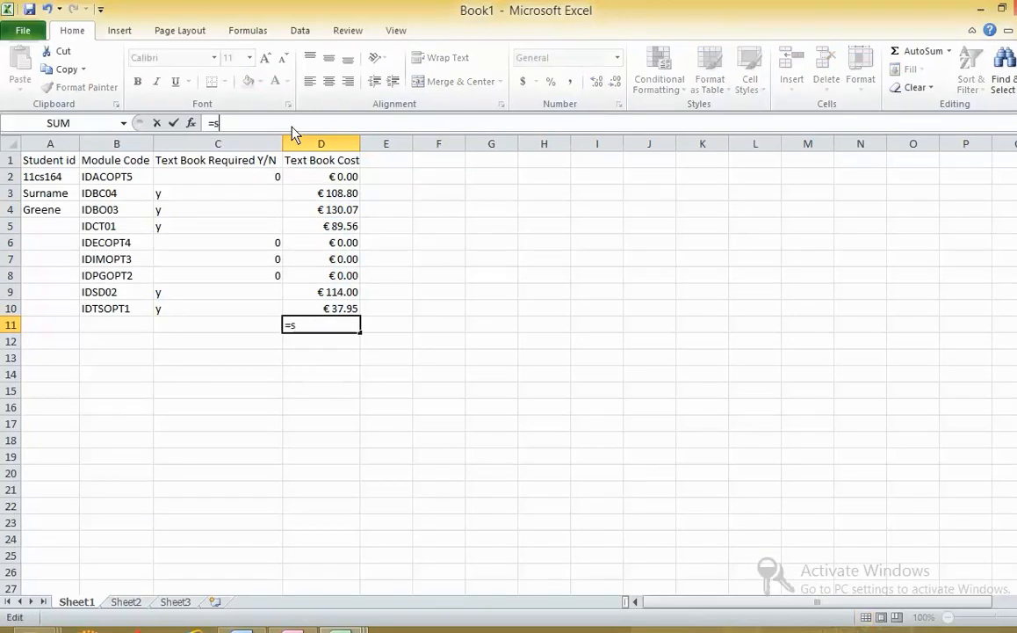
text(um())
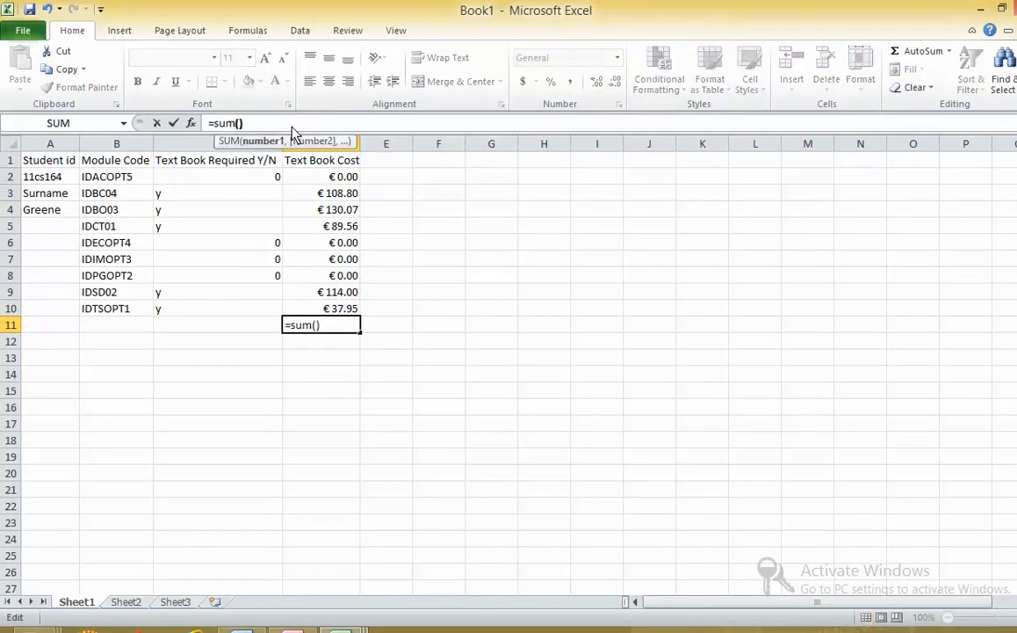
click(239, 124)
drag(322, 181, 330, 309)
key(Return)
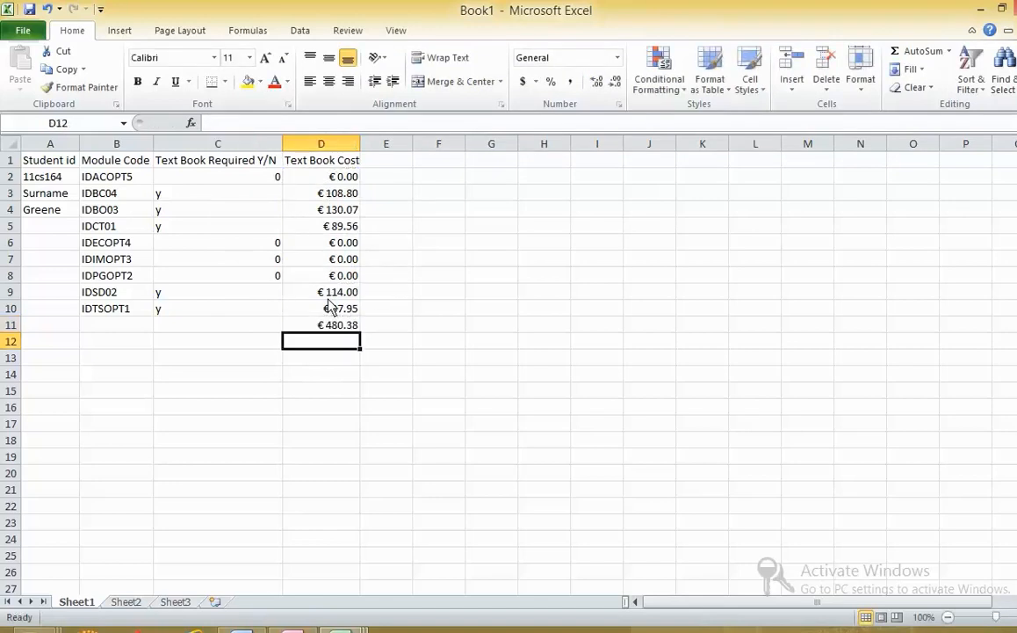
click(325, 322)
Copy the student id given in the exam paper's instruction into cell A2 of Book1.
key(alt+Tab)
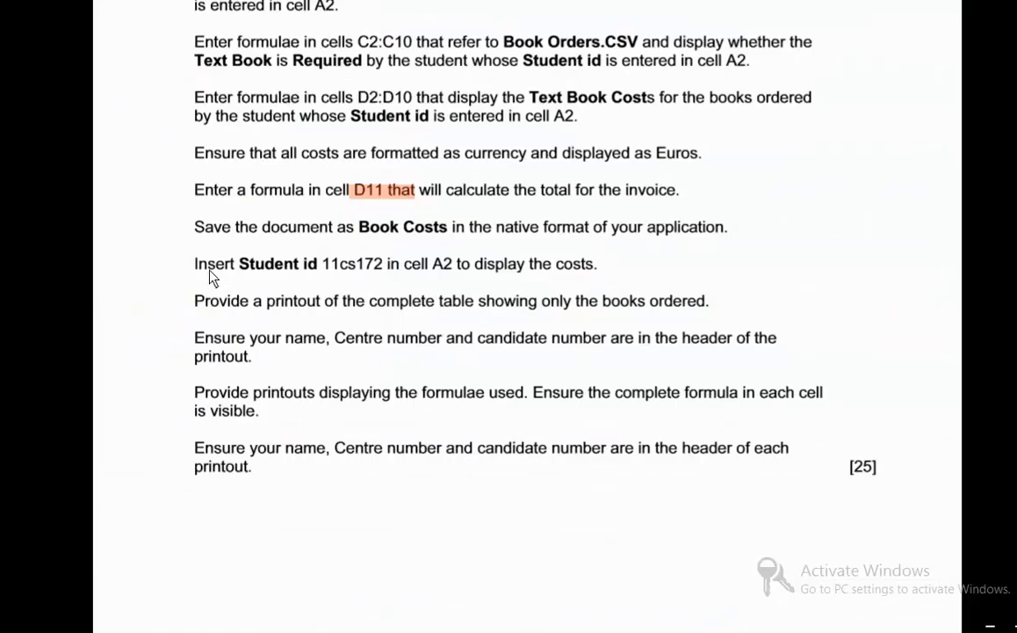
drag(323, 266, 378, 273)
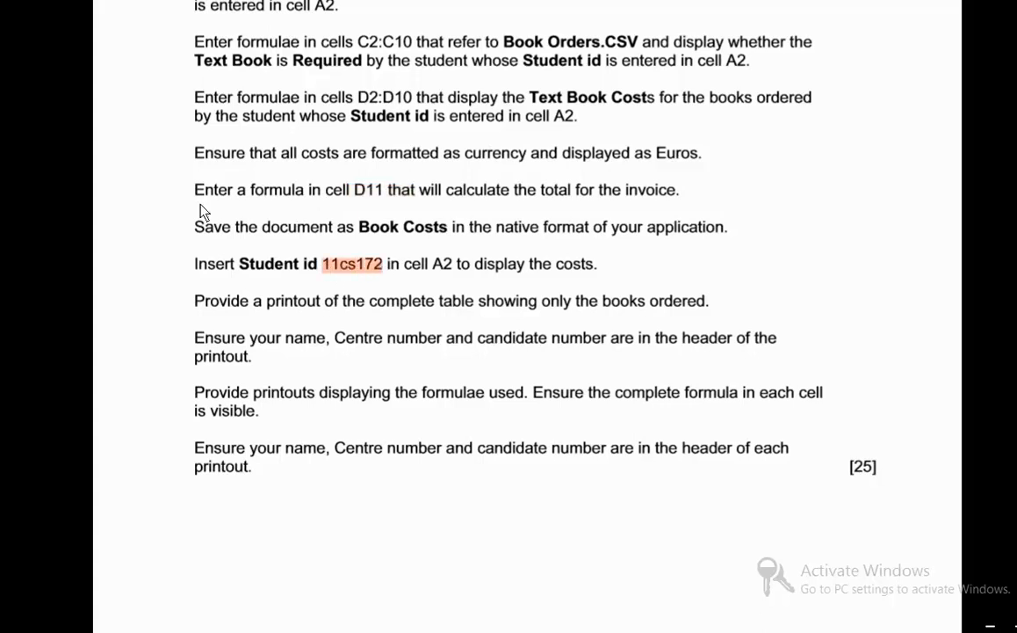
key(alt+Tab)
click(62, 180)
text(11cs172)
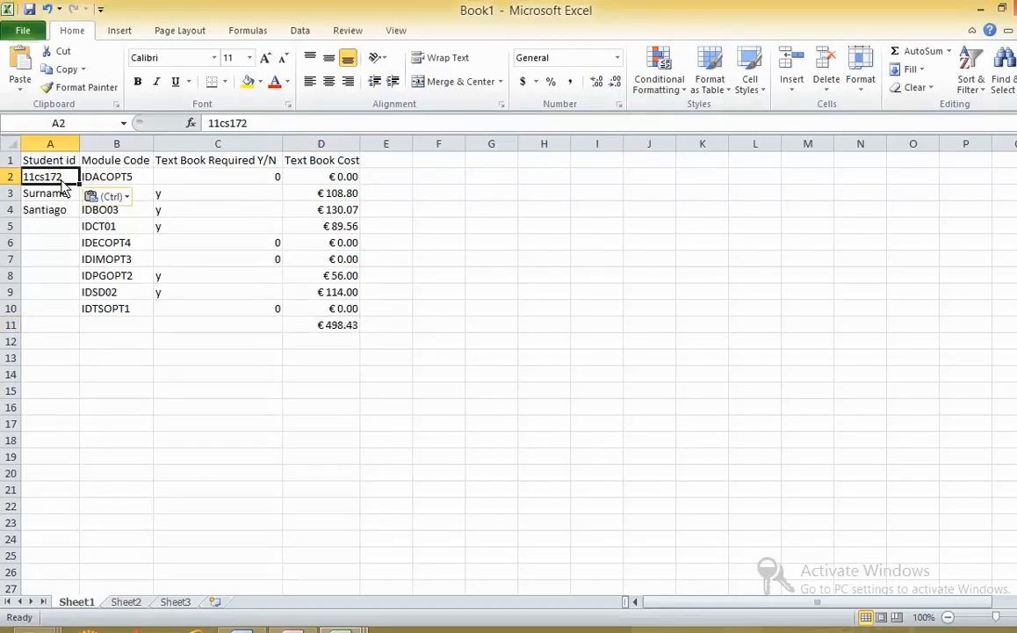
Read the exam paper's instructions on printing only the ordered books and on the header details.
key(alt+Tab)
drag(196, 307, 709, 311)
drag(286, 338, 383, 339)
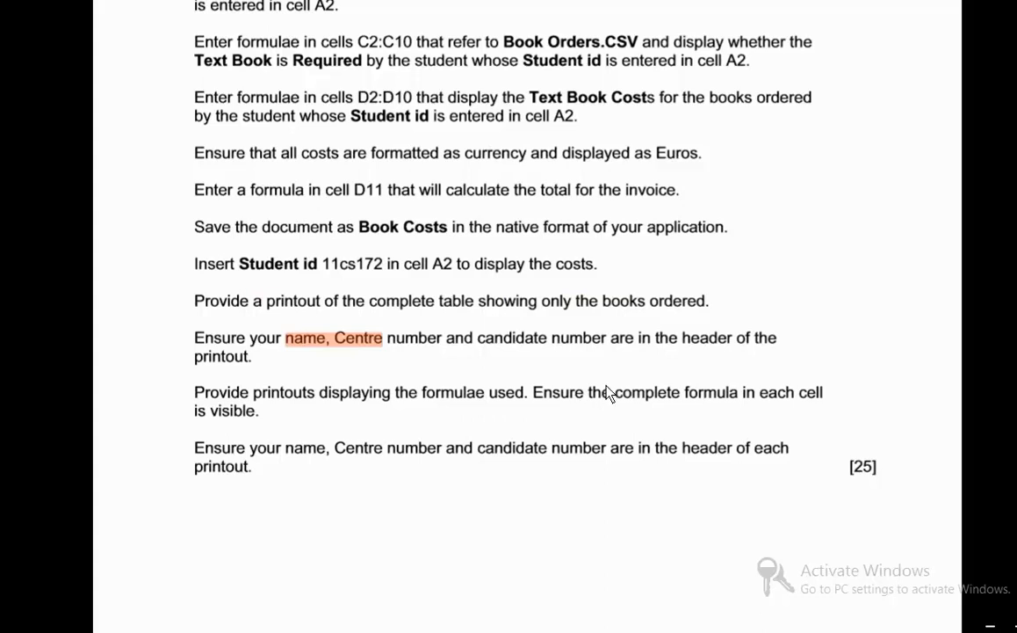
Show the formulae in Book1's Sheet1 and auto-fit all columns so that each complete formula is visible.
key(alt+Tab)
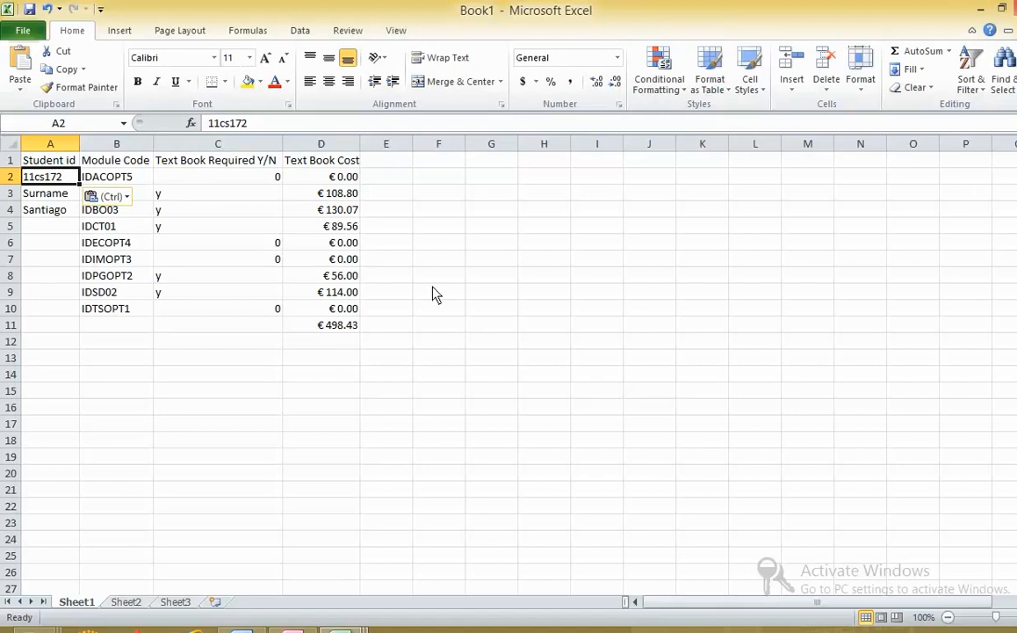
key(ctrl+grave)
click(8, 145)
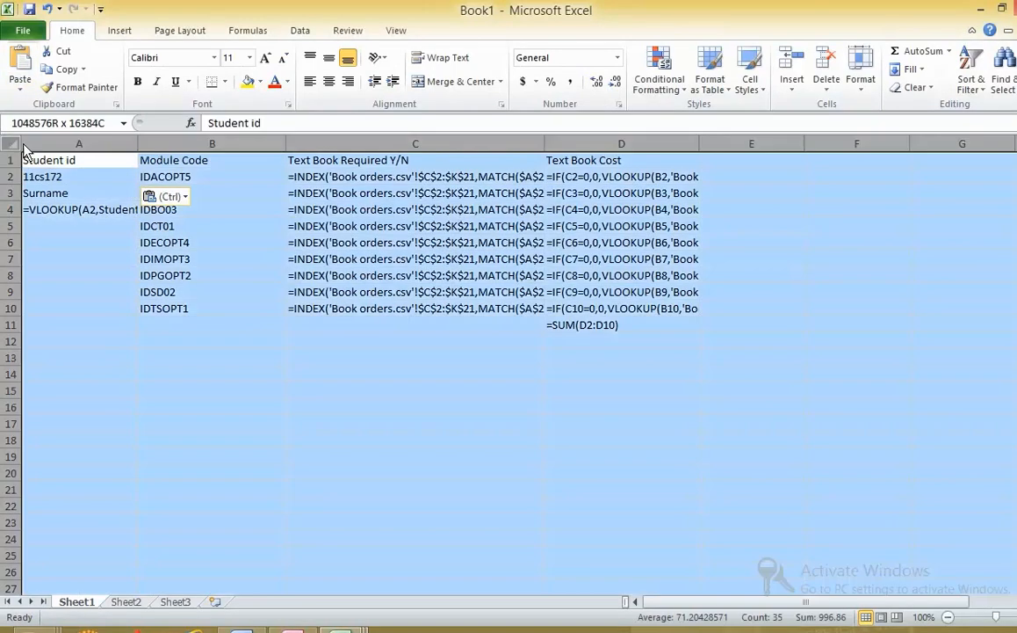
double_click(138, 143)
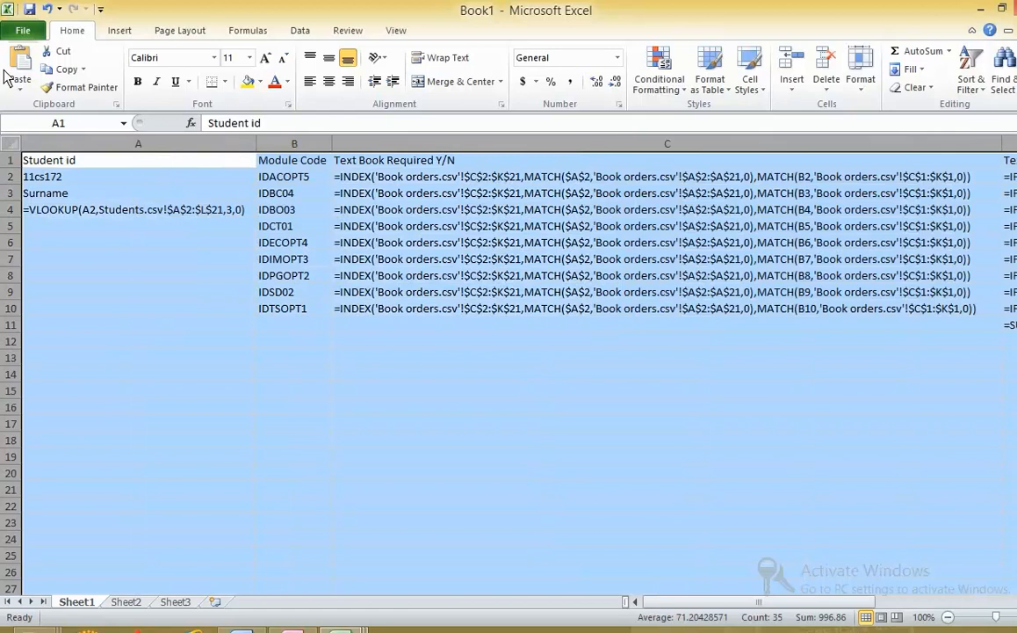
mouse_move(761, 606)
mouse_down()
mouse_move(847, 606)
mouse_move(761, 606)
mouse_up()
Return Sheet1 to displaying values instead of formulae and auto-fit all its columns again.
key(ctrl+grave)
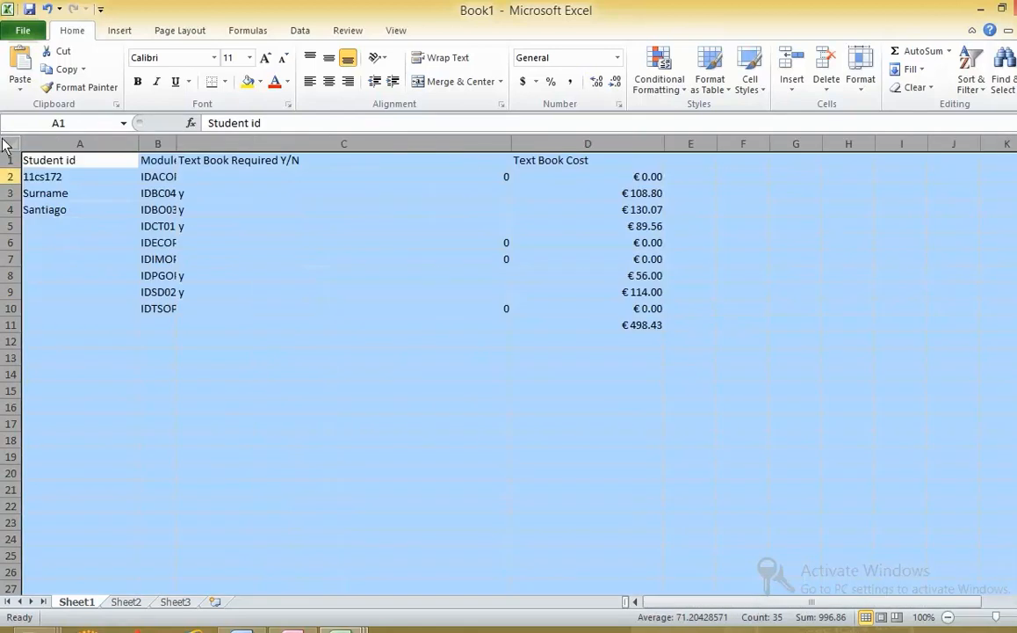
drag(138, 146, 138, 151)
double_click(138, 146)
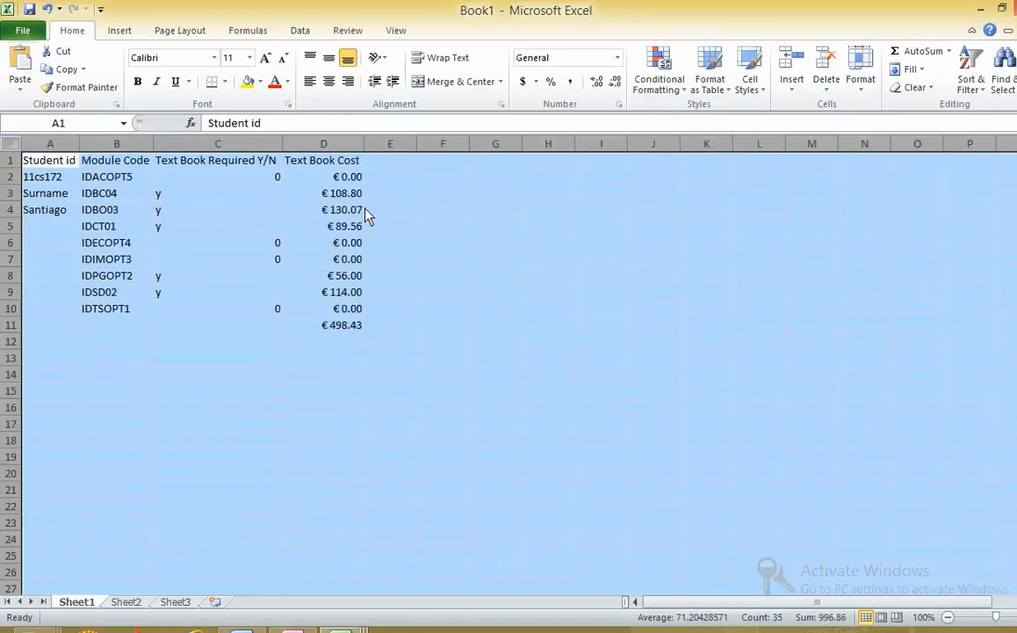
Read question 4 of the exam paper on using Invoice.RTF as a template for the paste-linked cells, checking back with Book1.
key(alt+Tab)
scroll(496, 395, down, 5)
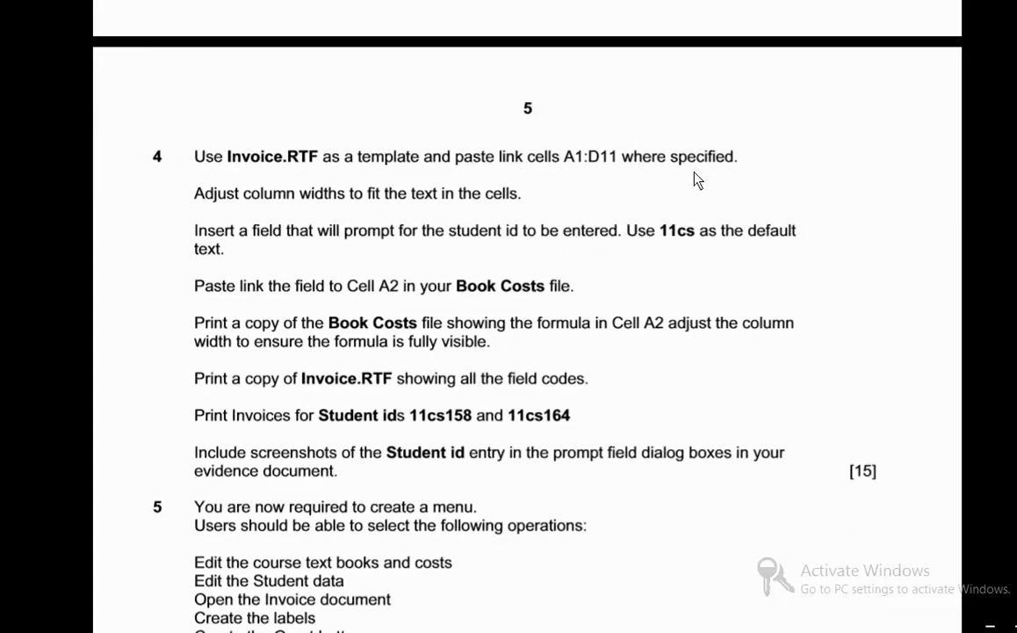
key(alt+Tab)
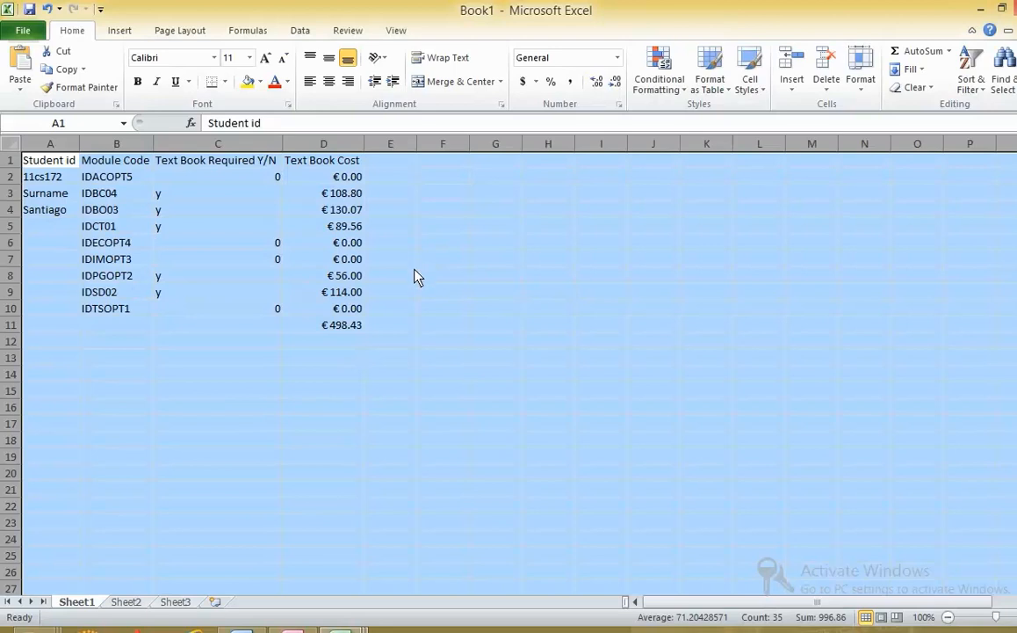
click(417, 276)
key(alt+Tab)
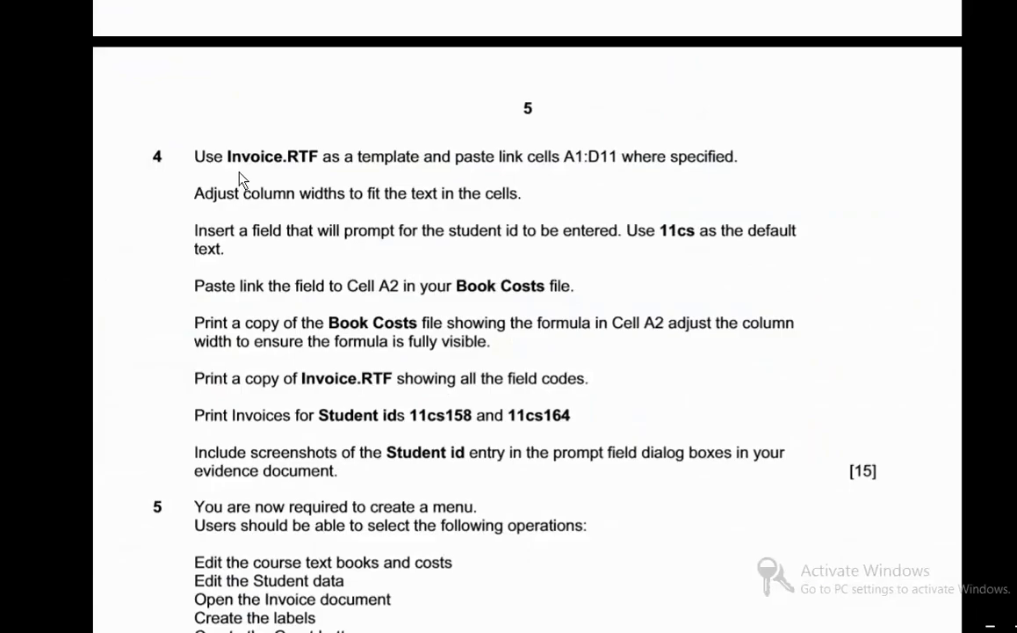
Open the invoice Rich Text Format file from the 9713 Paper 04 June 10 folder in Word.
key(alt+Tab)
mouse_move(205, 626)
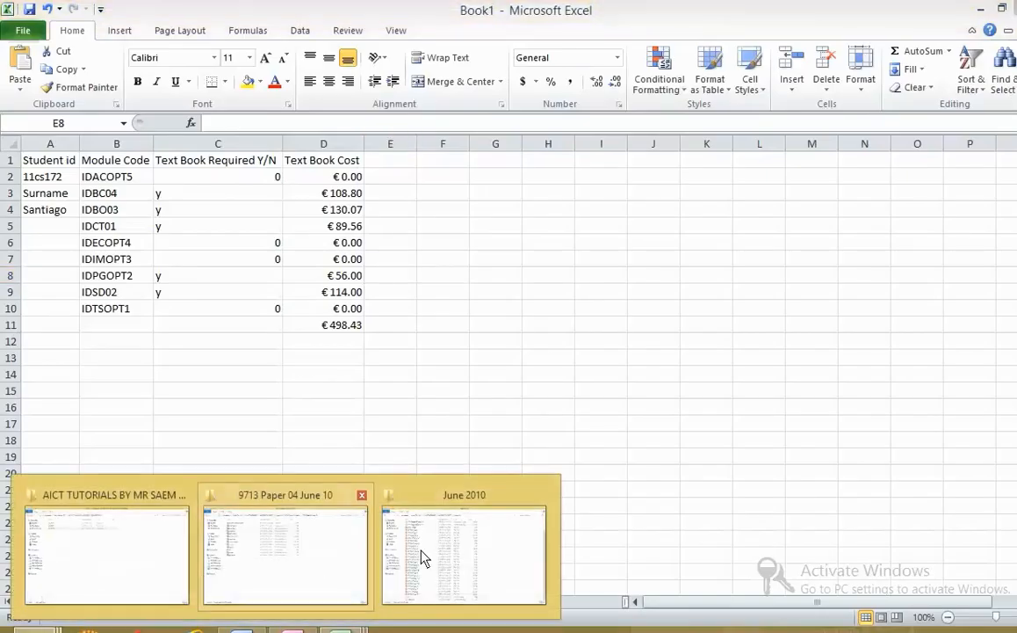
click(247, 553)
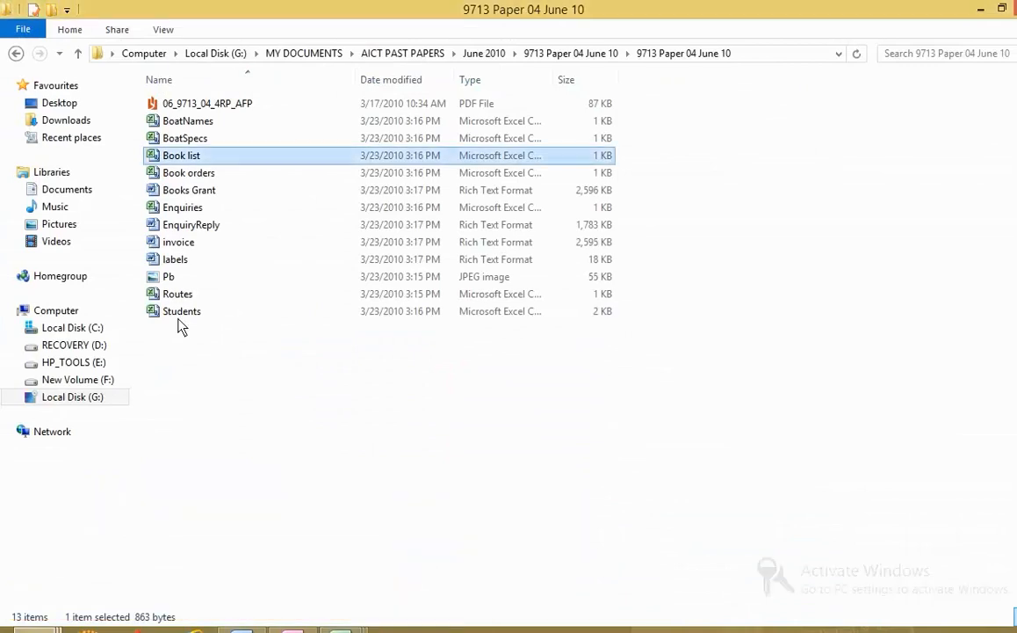
click(238, 246)
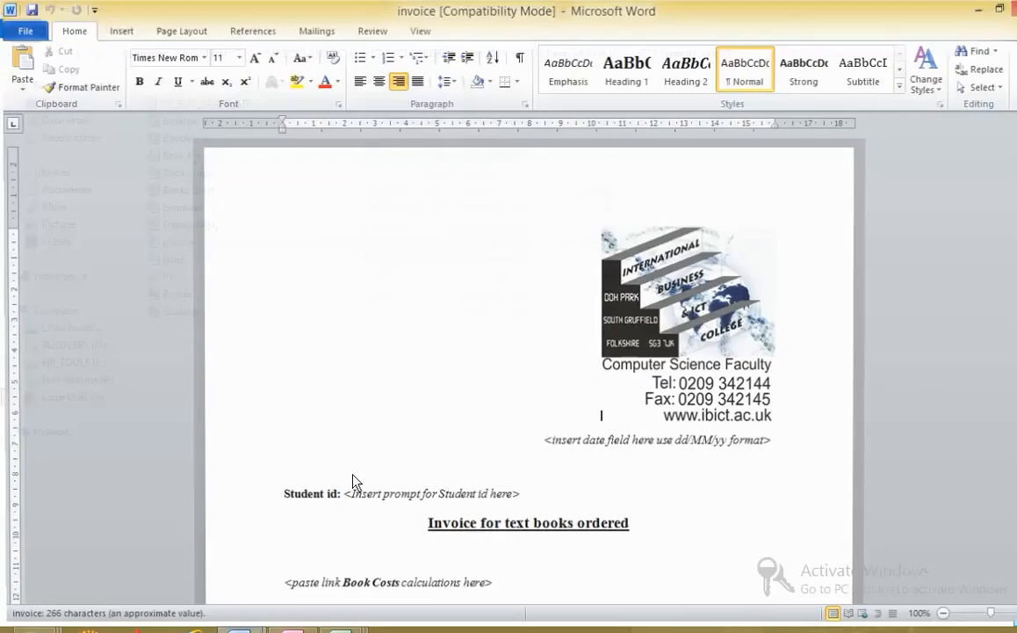
Look through the invoice template for the student id prompt and Book Costs paste link placeholders.
scroll(567, 459, down, 4)
scroll(568, 467, down, 1)
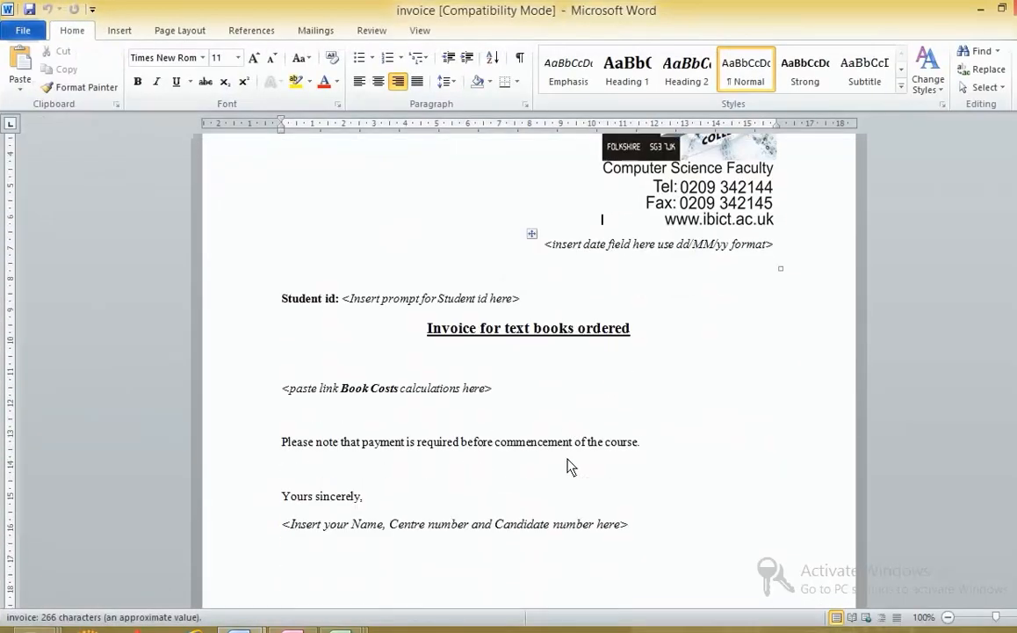
scroll(567, 467, down, 2)
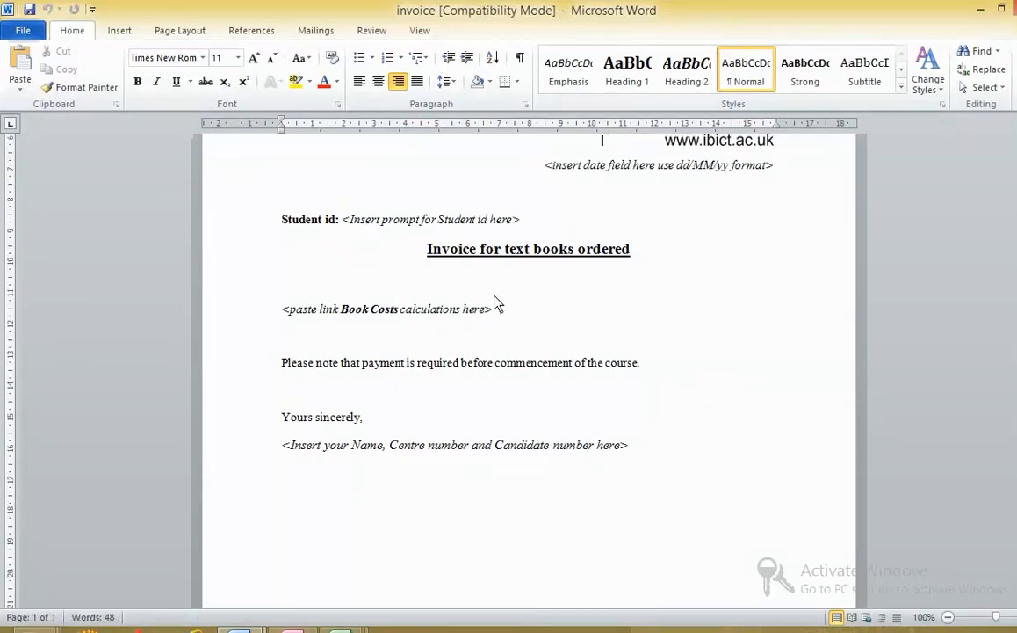
click(489, 220)
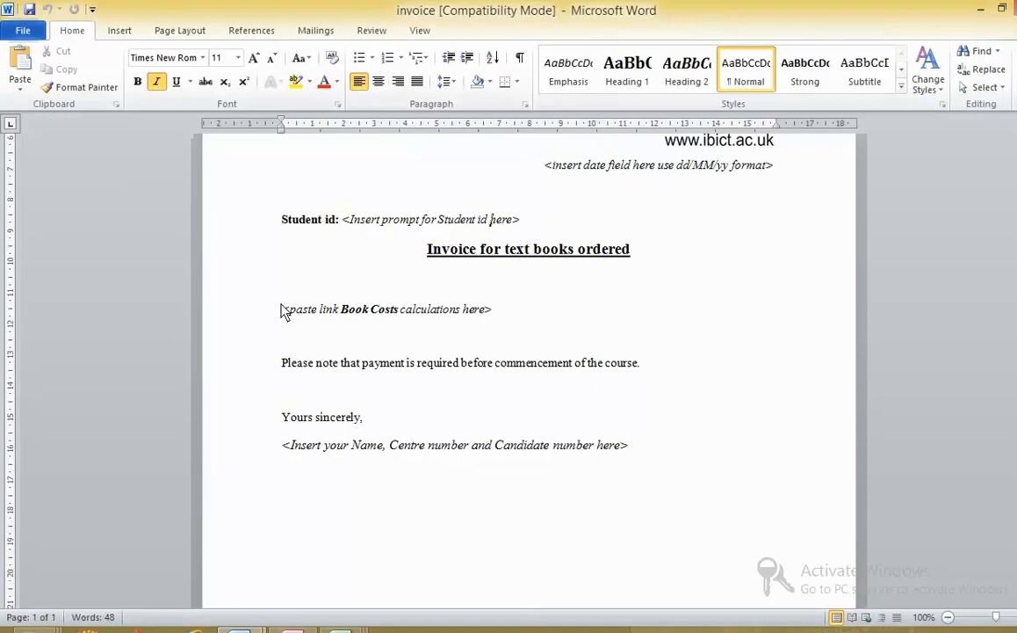
drag(283, 312, 470, 325)
click(355, 309)
Check in question 4 of the exam paper which cells are required for the paste link, and return to the invoice document.
key(alt+Tab)
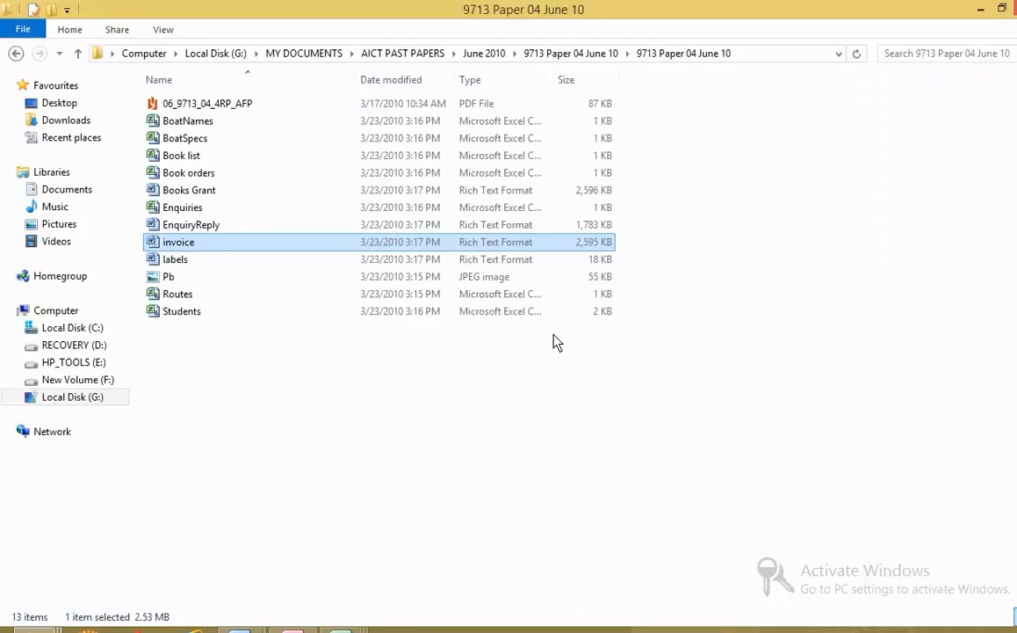
click(239, 630)
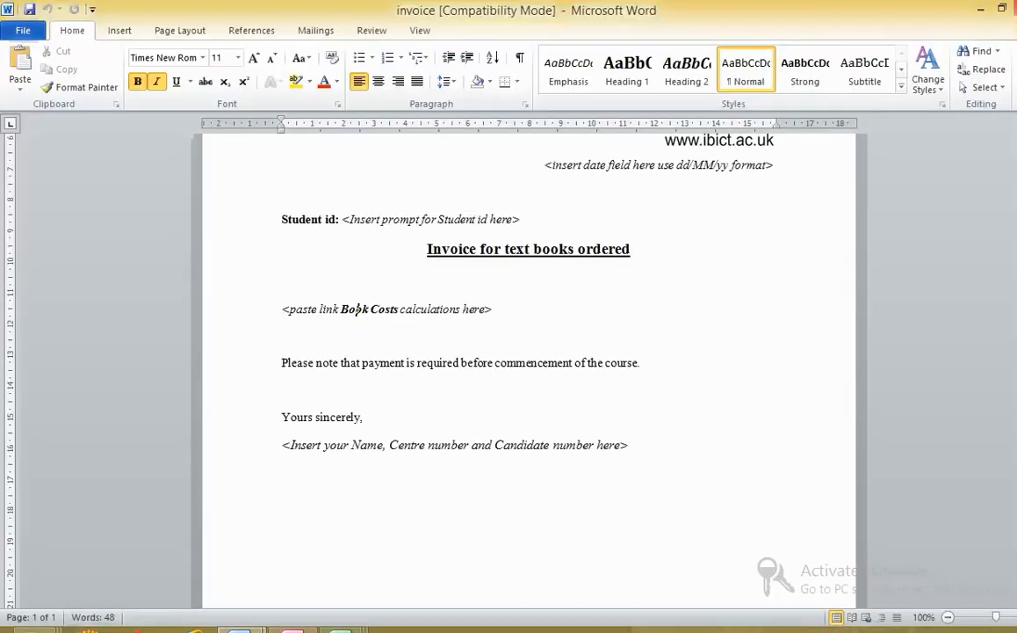
key(alt+Tab)
key(alt+Tab)
key(alt+Tab)
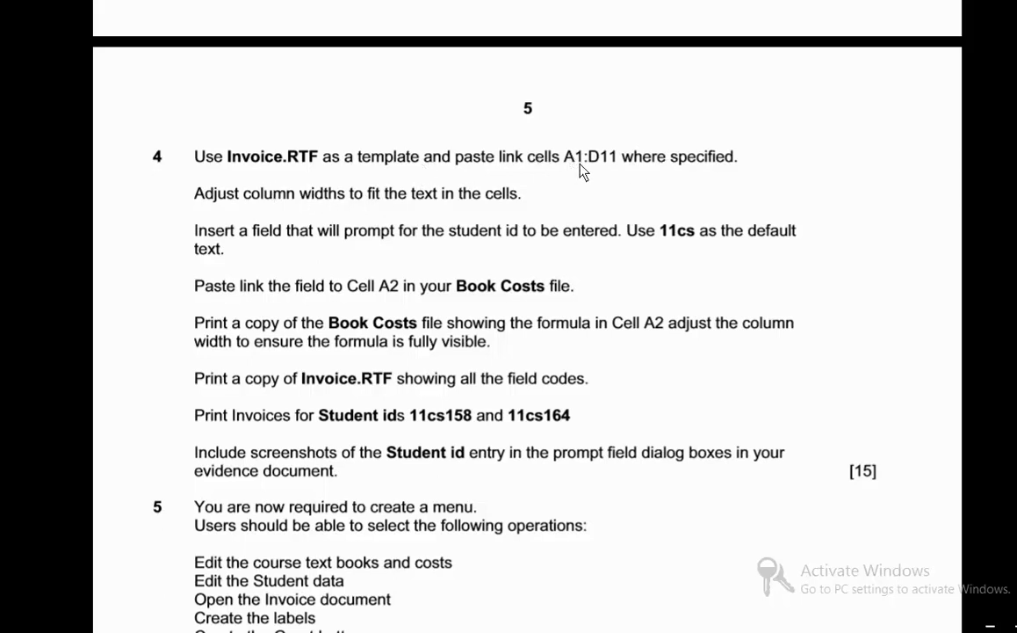
key(alt+Tab)
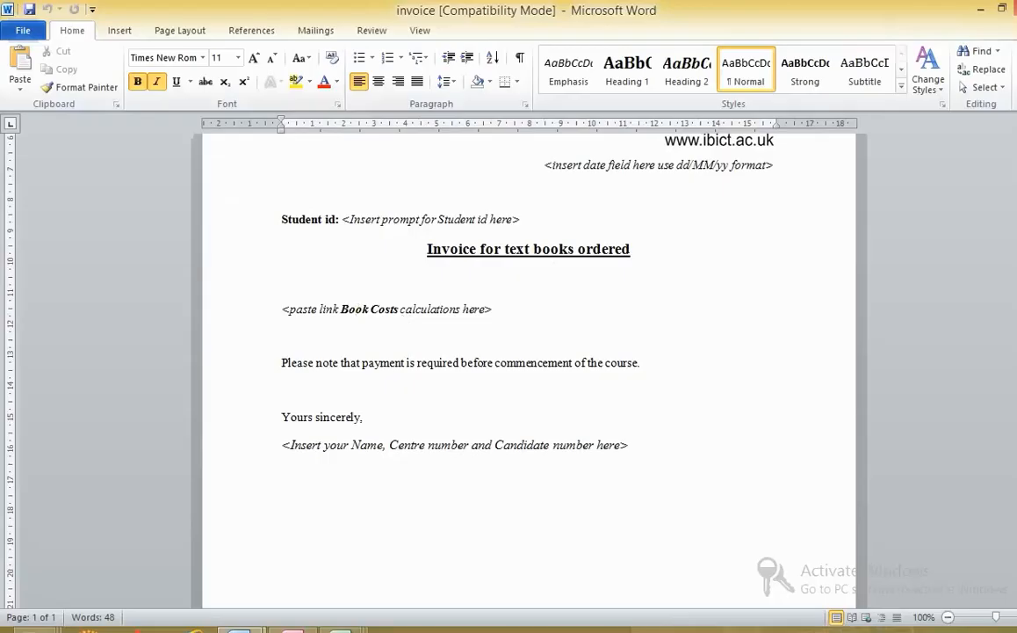
Switch to the Book1 workbook in Excel and copy cells A2:D11 of the book costs table.
click(350, 629)
click(597, 572)
click(339, 627)
click(450, 580)
click(339, 627)
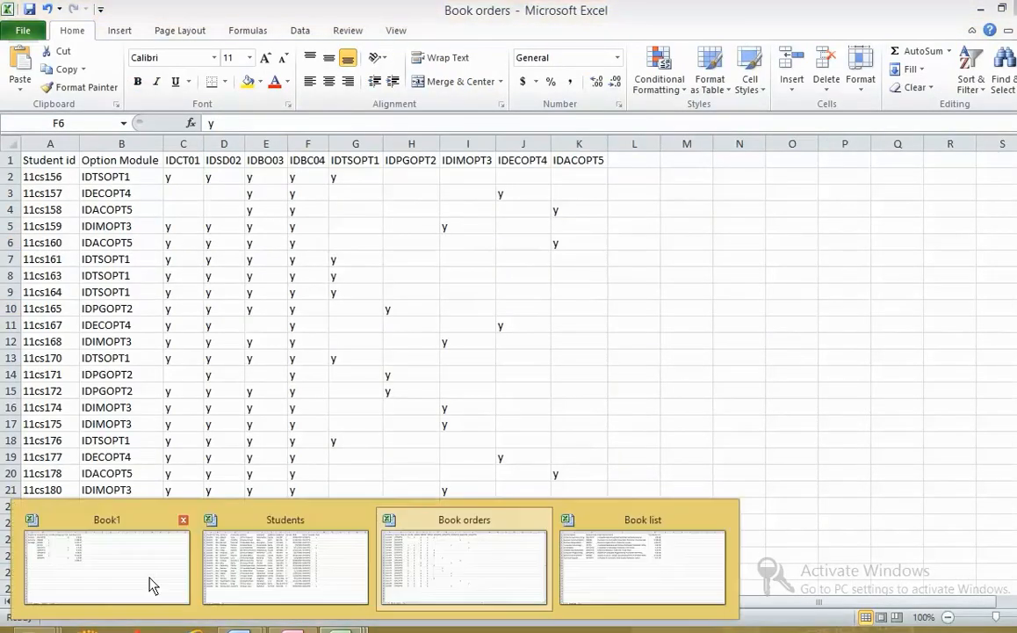
click(152, 581)
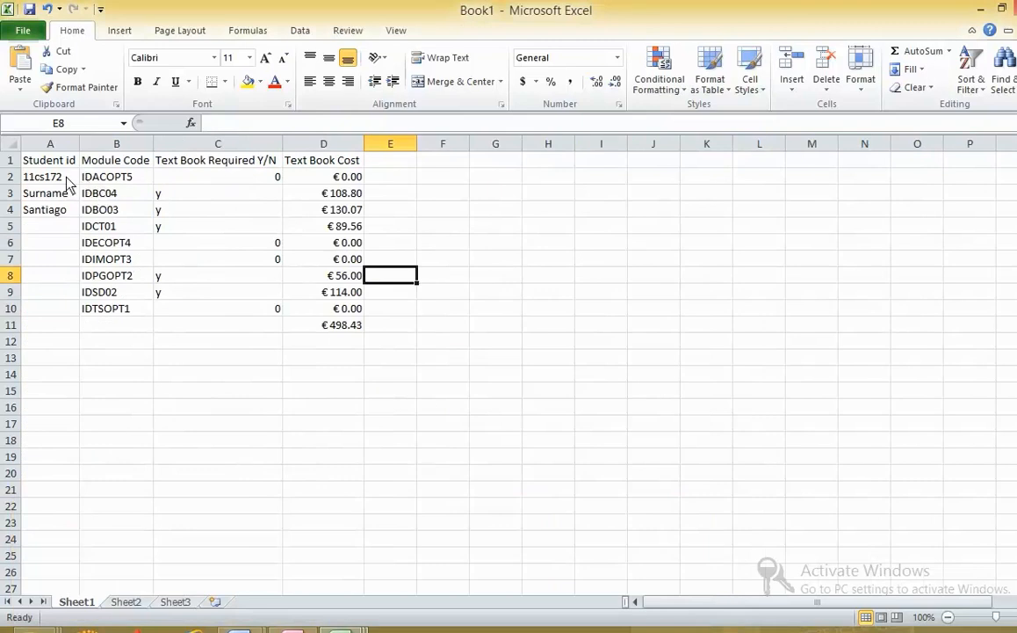
drag(60, 181, 330, 331)
right_click(290, 257)
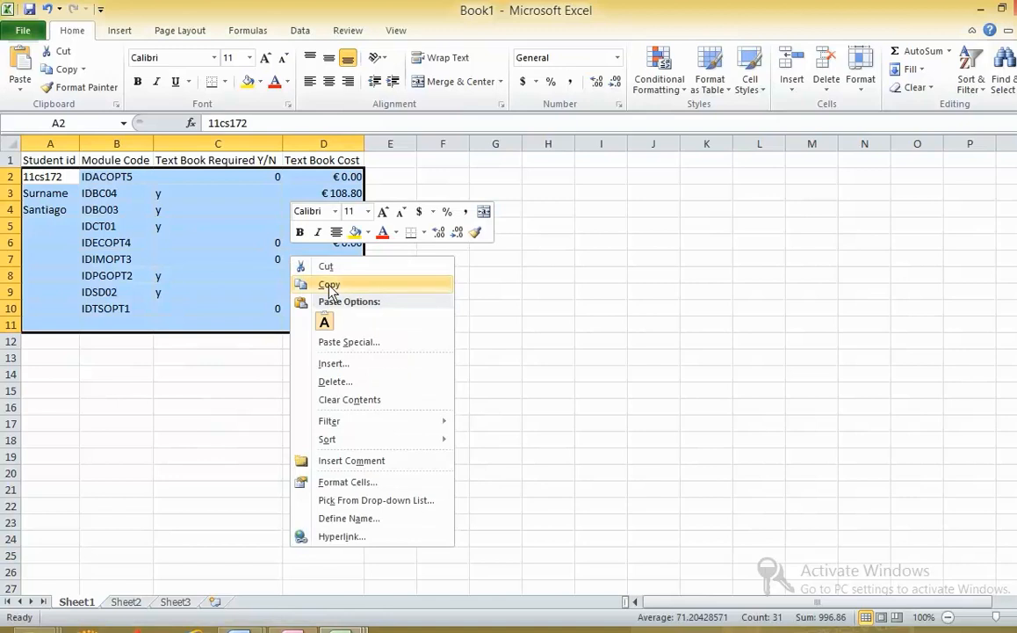
click(301, 286)
Switch to the invoice document in Word and delete the "<paste link Book Costs calculations here>" placeholder.
click(237, 627)
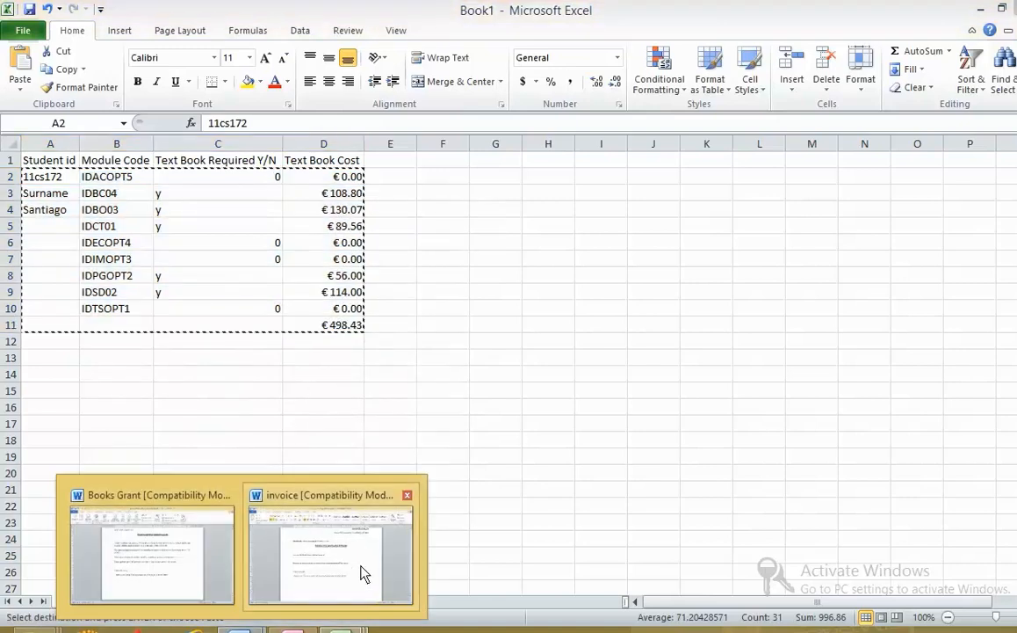
click(360, 567)
drag(490, 313, 264, 320)
key(Delete)
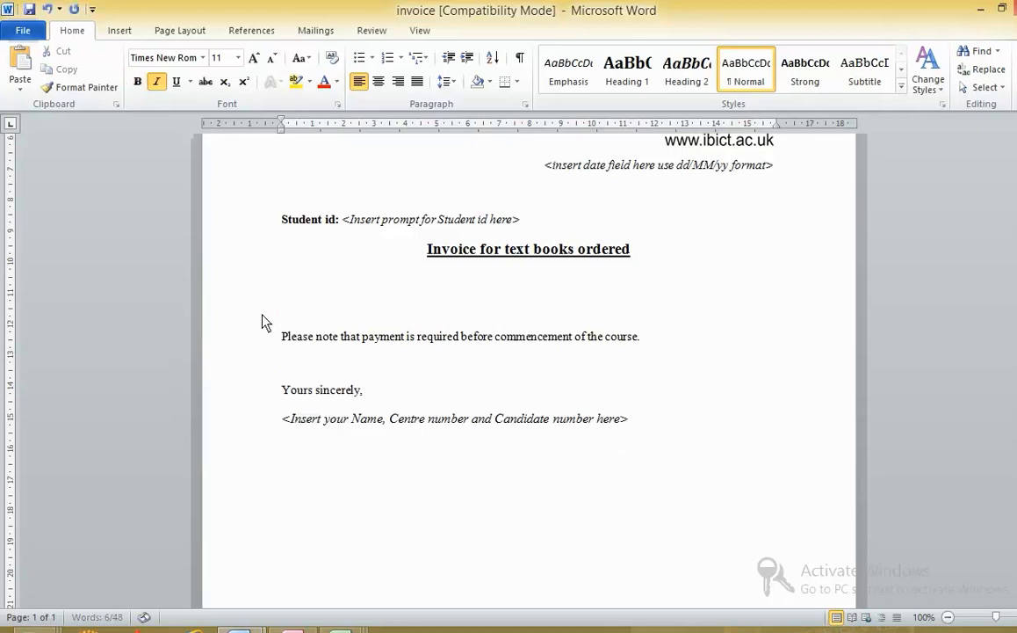
Paste the copied cells at the placeholder's position as a linked Microsoft Excel Worksheet Object.
click(29, 91)
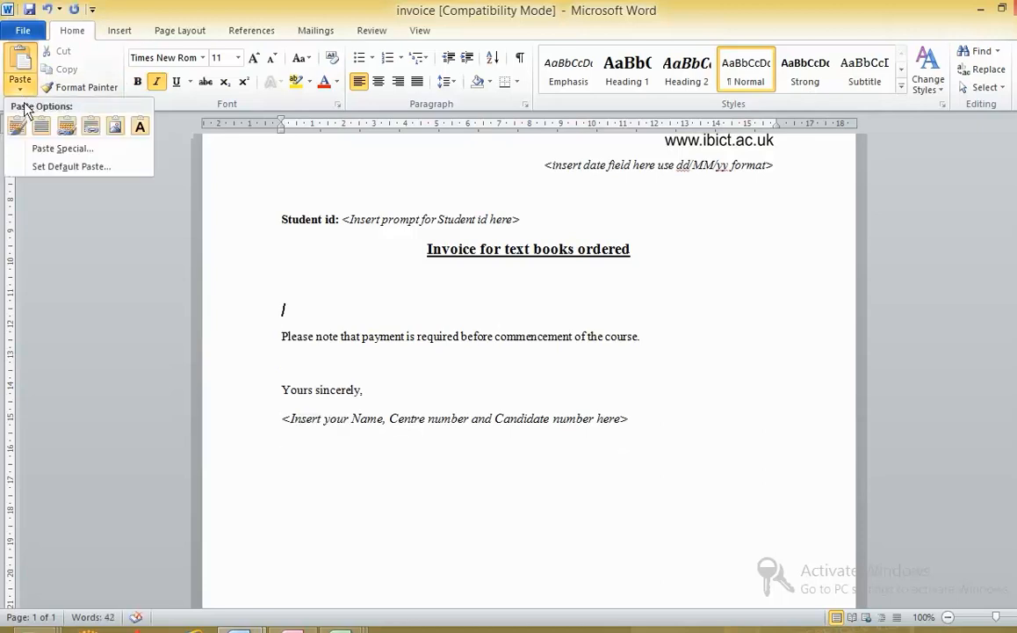
click(42, 145)
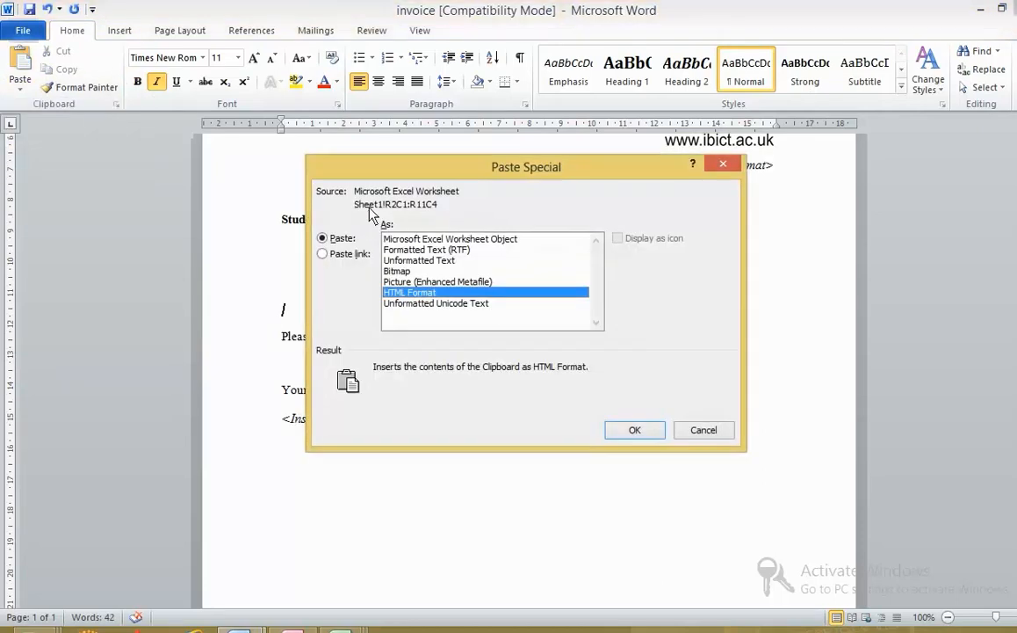
click(339, 253)
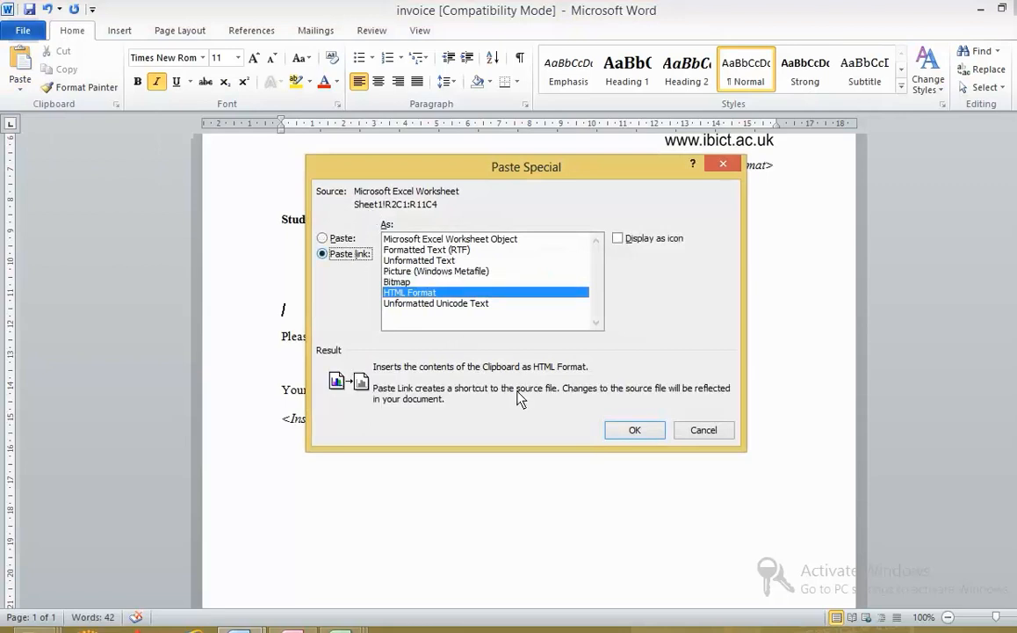
click(444, 239)
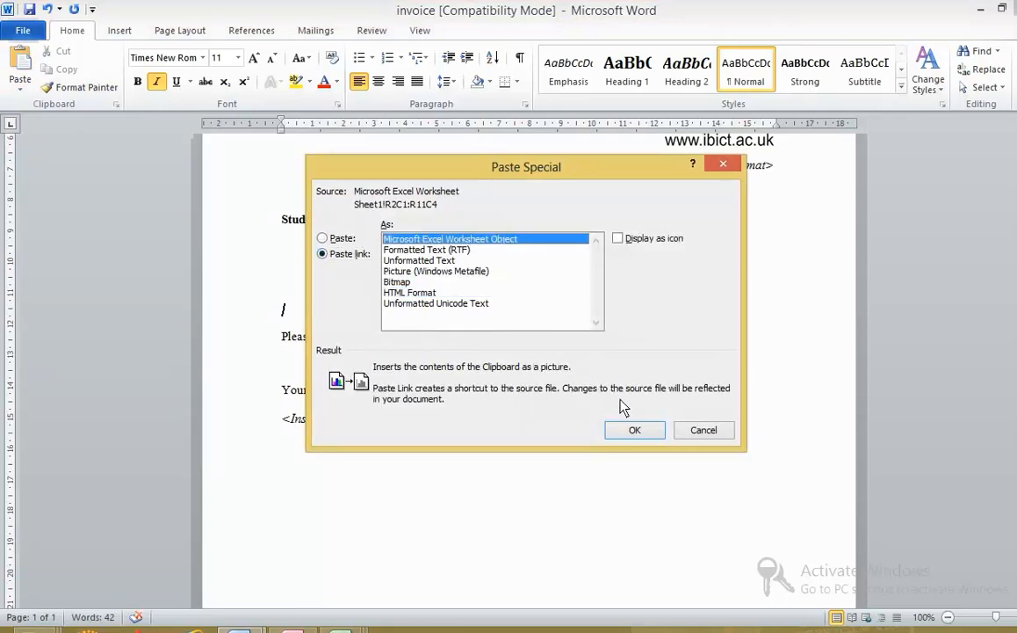
click(632, 429)
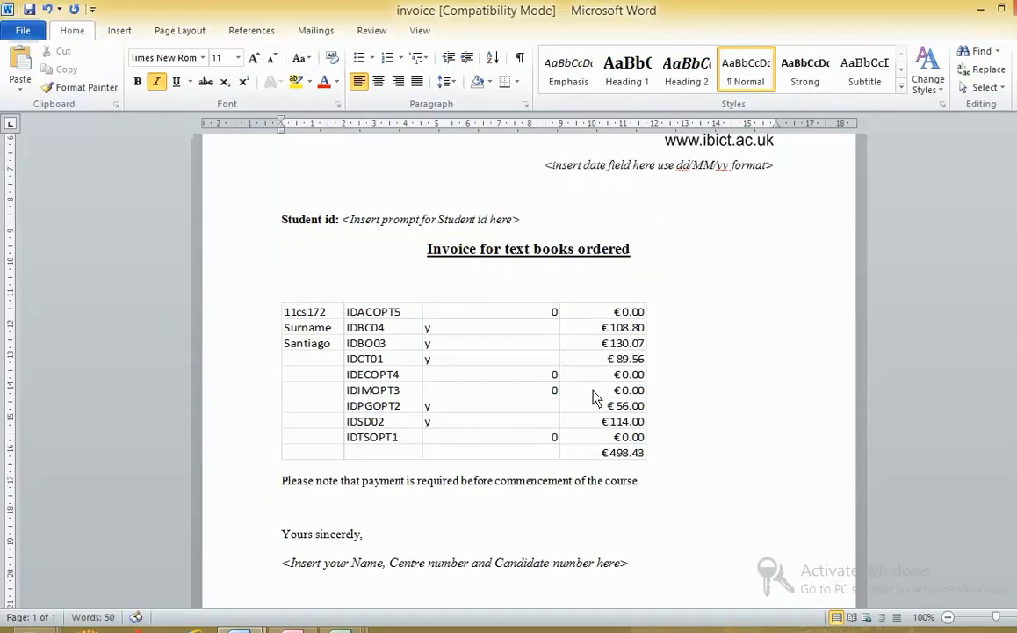
Switch to Book1 in Excel and change the last digit of the student id in cell A2 to 0.
key(alt+Tab)
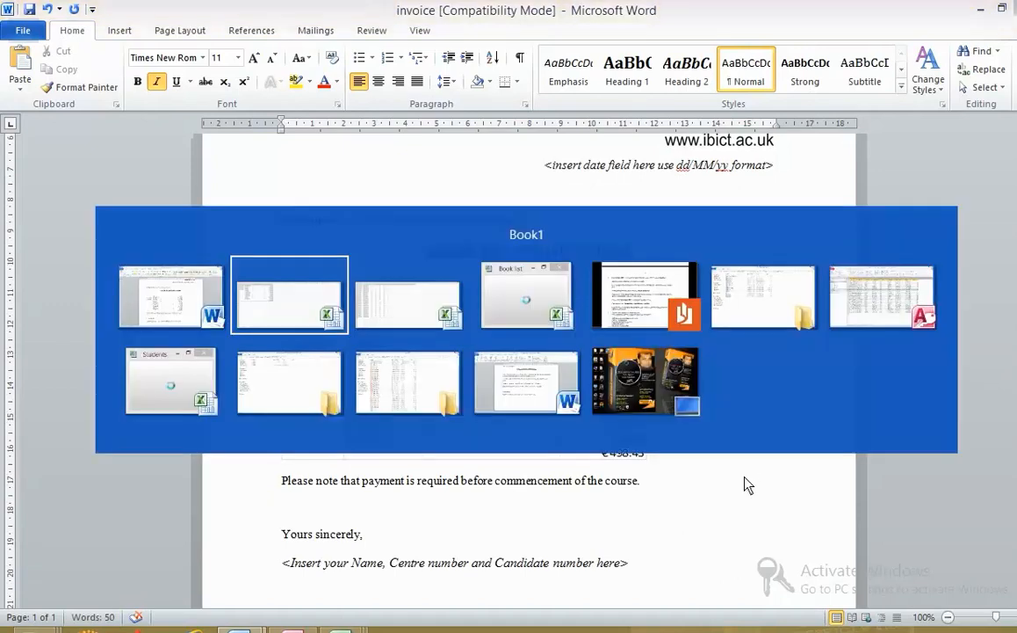
click(487, 412)
click(50, 407)
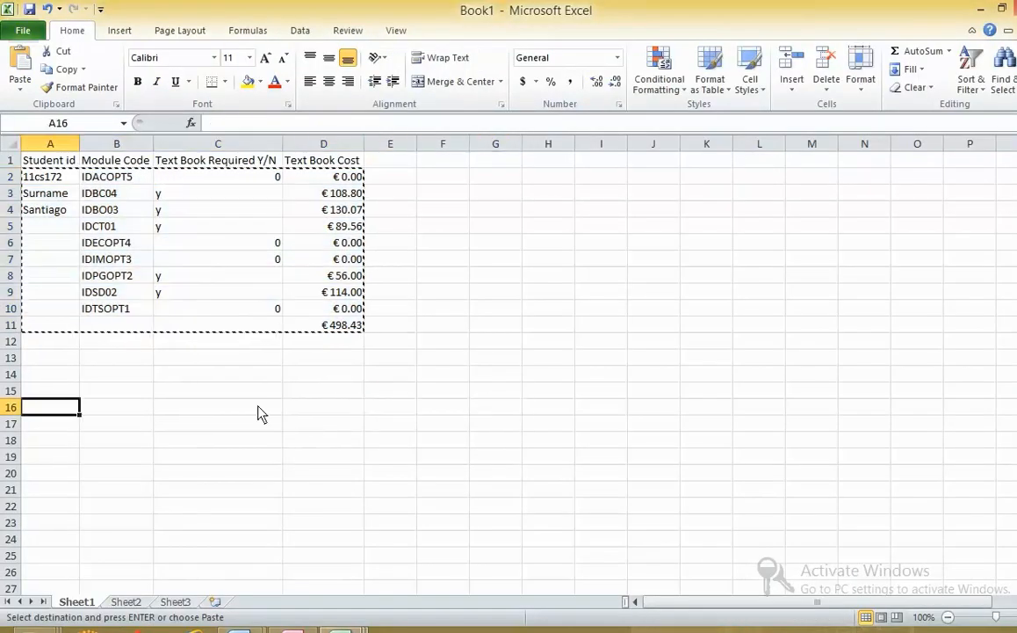
double_click(254, 403)
click(414, 369)
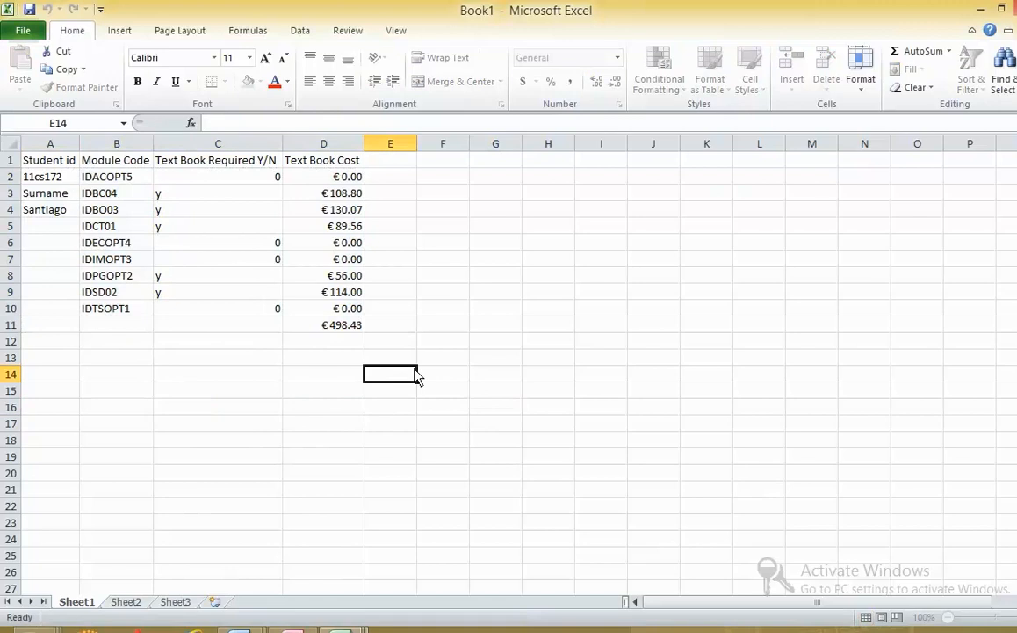
click(66, 175)
click(268, 126)
key(BackSpace)
text(0)
click(540, 309)
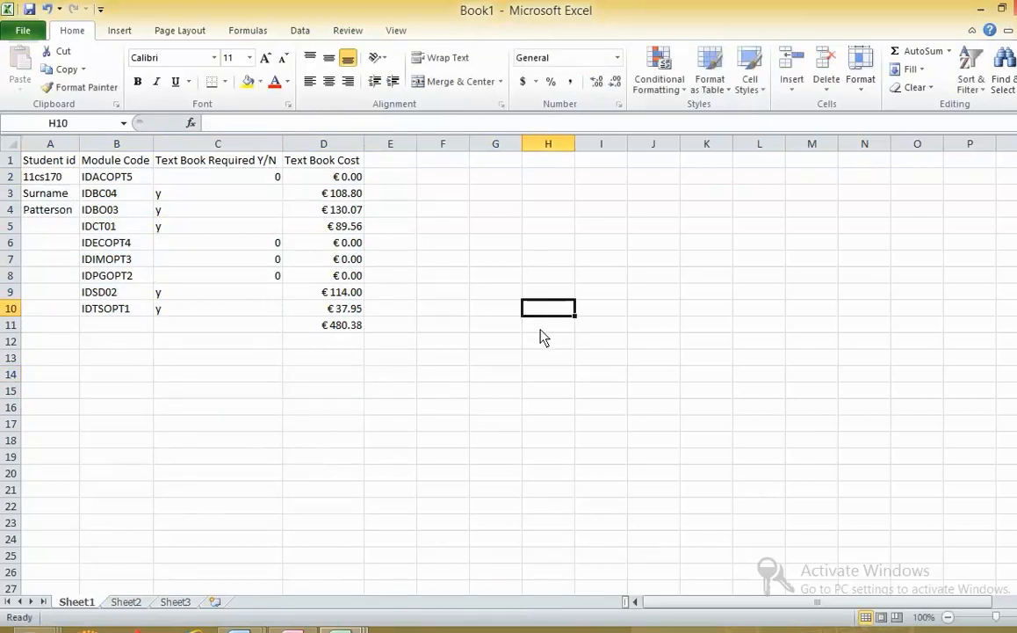
Return to the invoice in Word and update the link of the pasted worksheet table.
key(alt+Tab)
right_click(552, 360)
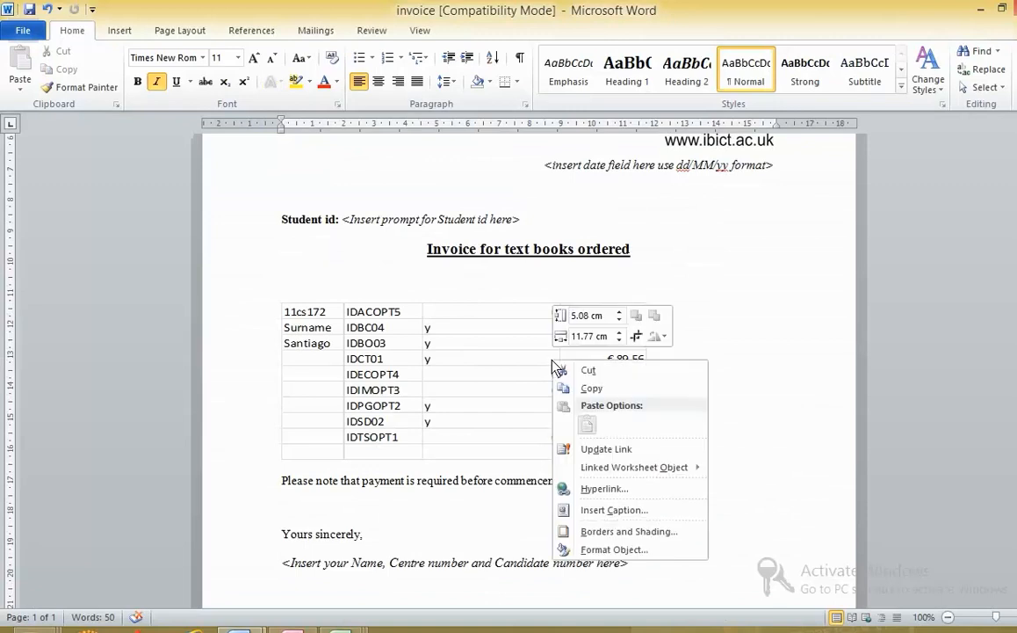
click(604, 449)
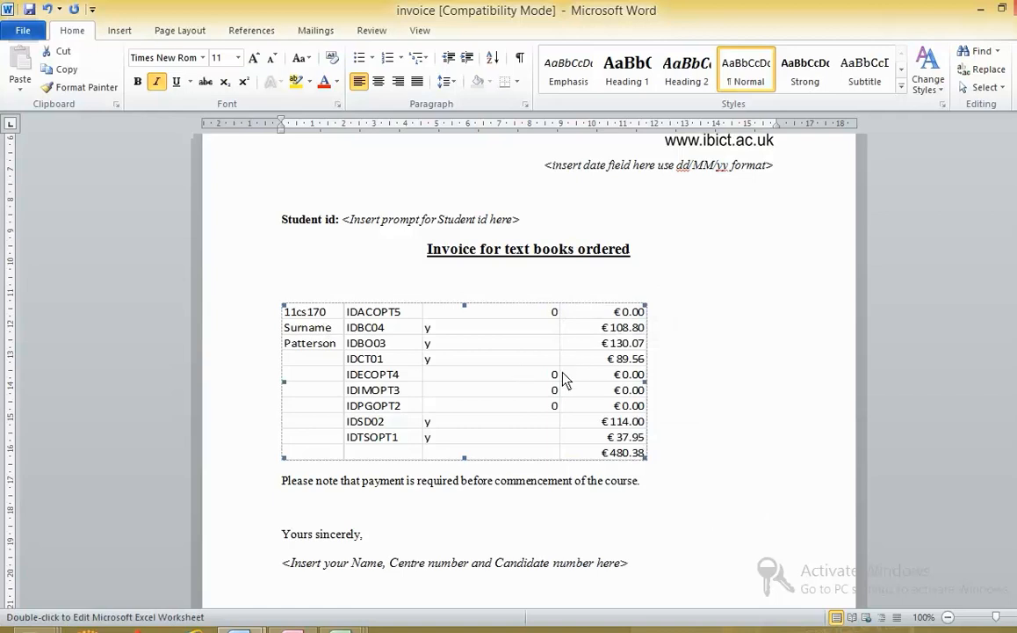
Switch to the exam paper in Reader and read task 4's instruction on the student id prompt field.
key(alt+Tab)
click(413, 470)
click(240, 629)
click(427, 426)
key(alt+Tab)
key(alt+Tab)
key(alt+Tab)
key(alt+Tab)
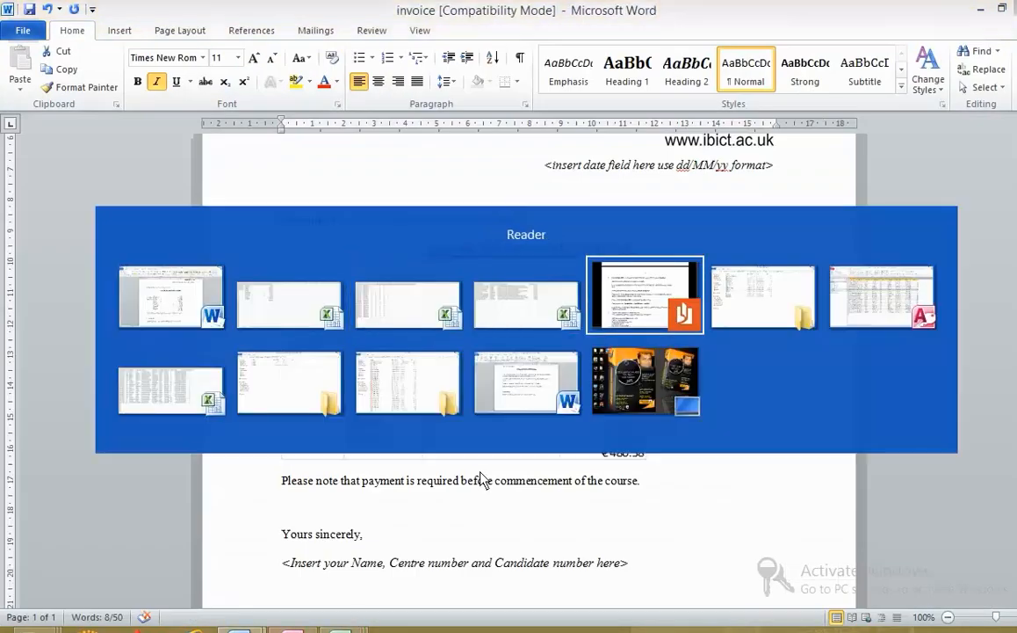
drag(197, 242, 507, 243)
drag(546, 231, 551, 232)
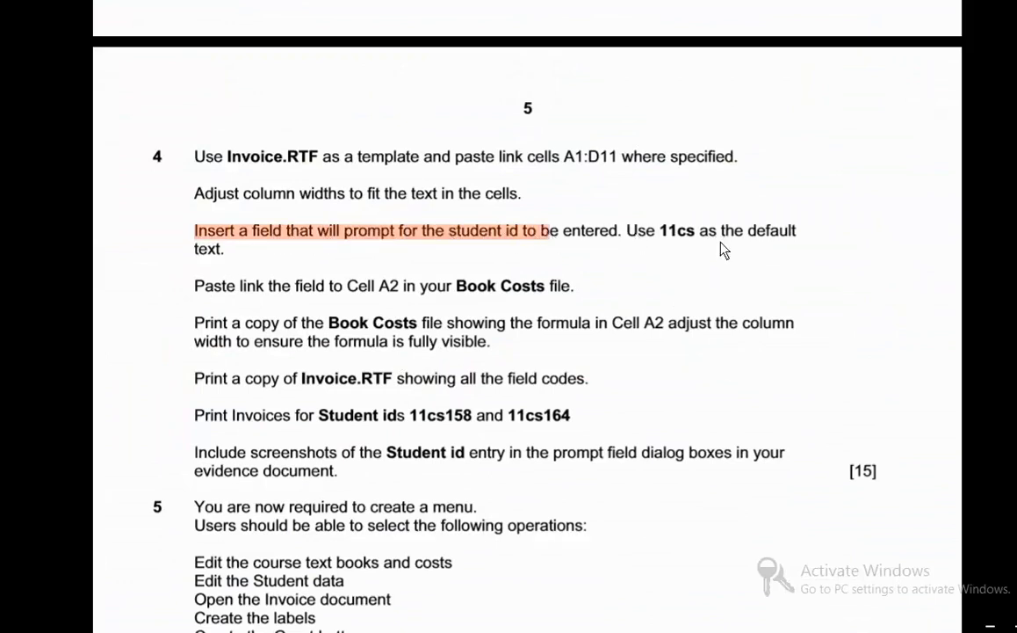
click(225, 235)
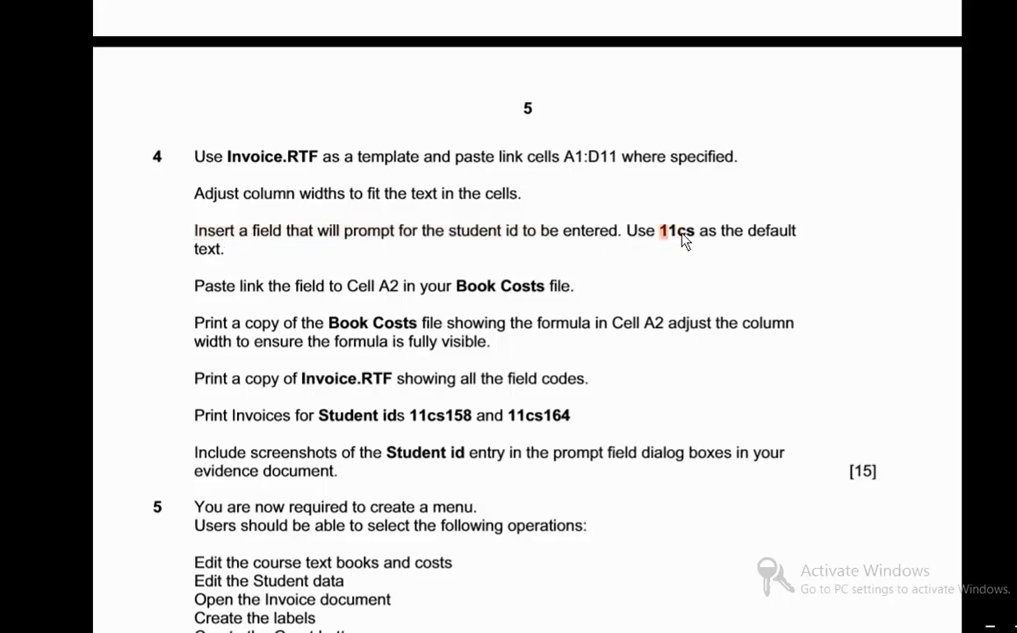
Copy the default text 11cs from the exam paper's prompt field instruction.
drag(667, 238, 700, 245)
right_click(668, 238)
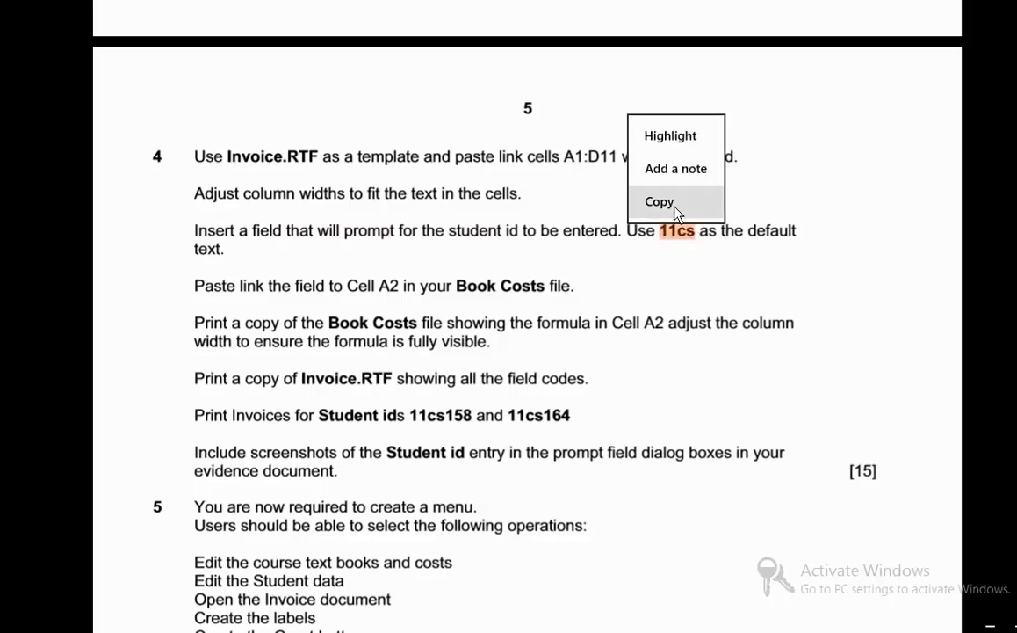
click(671, 207)
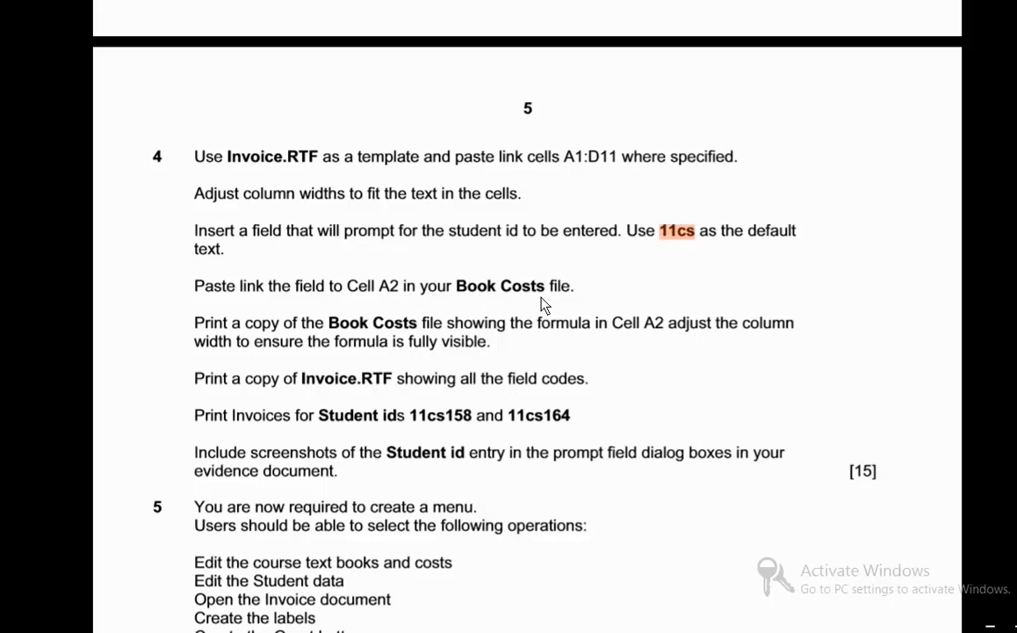
key(alt+Tab)
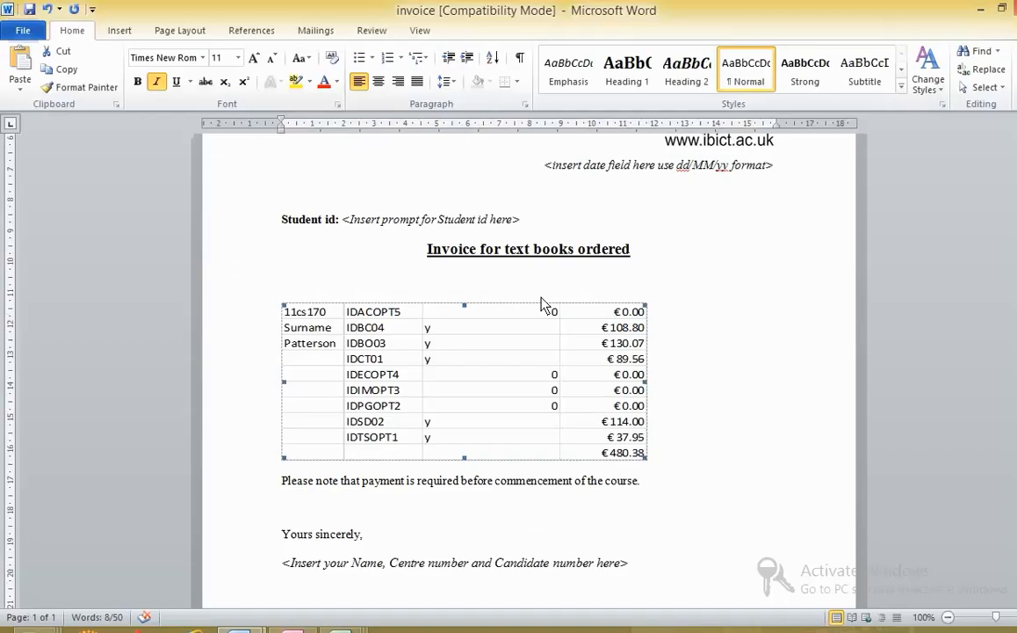
key(alt+Tab)
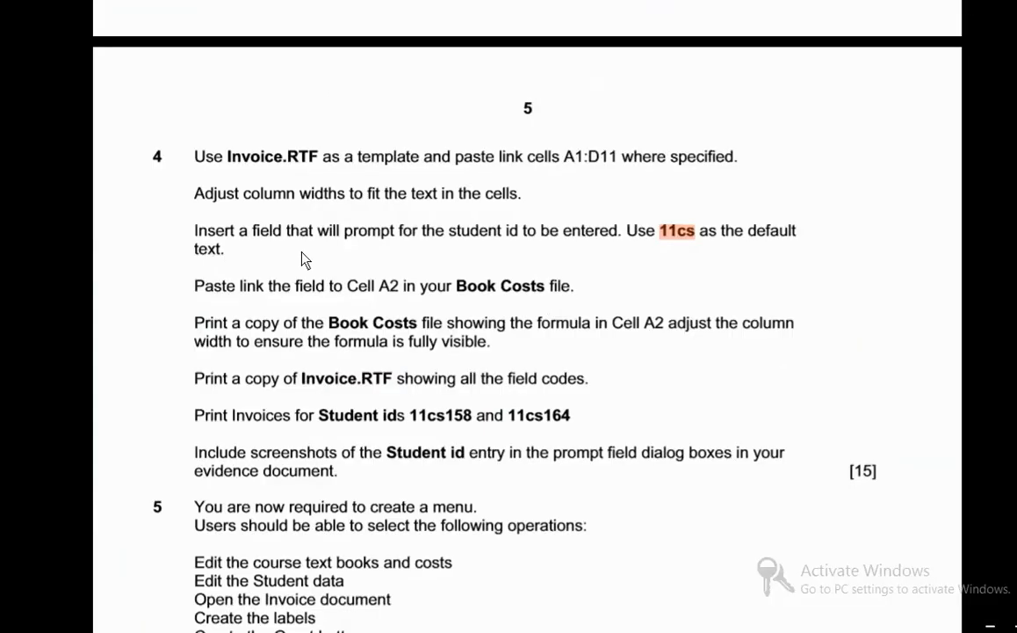
Return to the invoice in Word and delete the "<Insert prompt for Student id here>" placeholder.
key(alt+Tab)
key(alt+Tab)
key(alt+Tab)
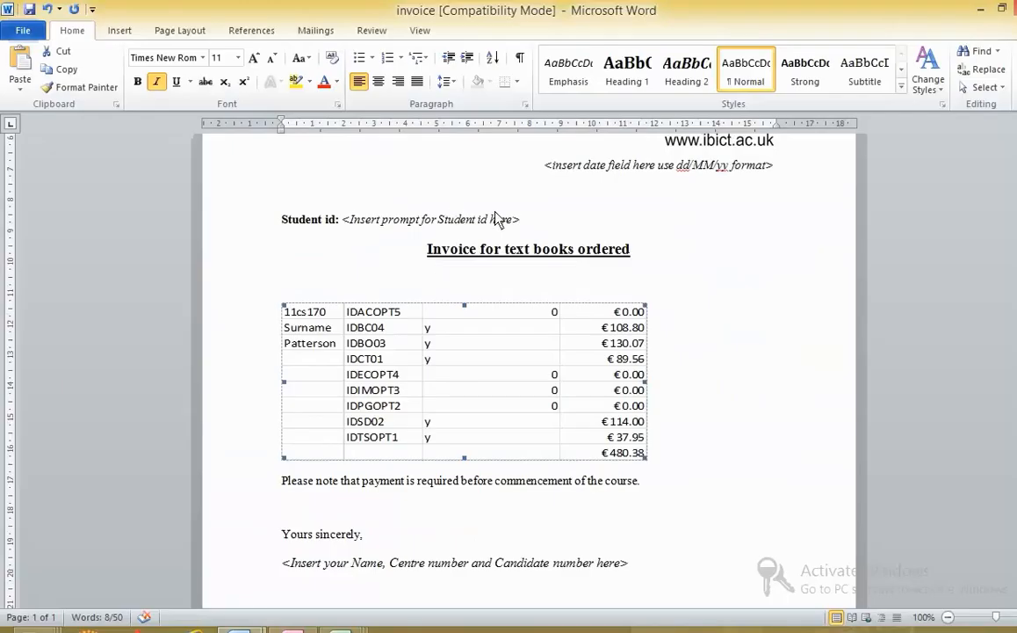
drag(525, 224, 345, 221)
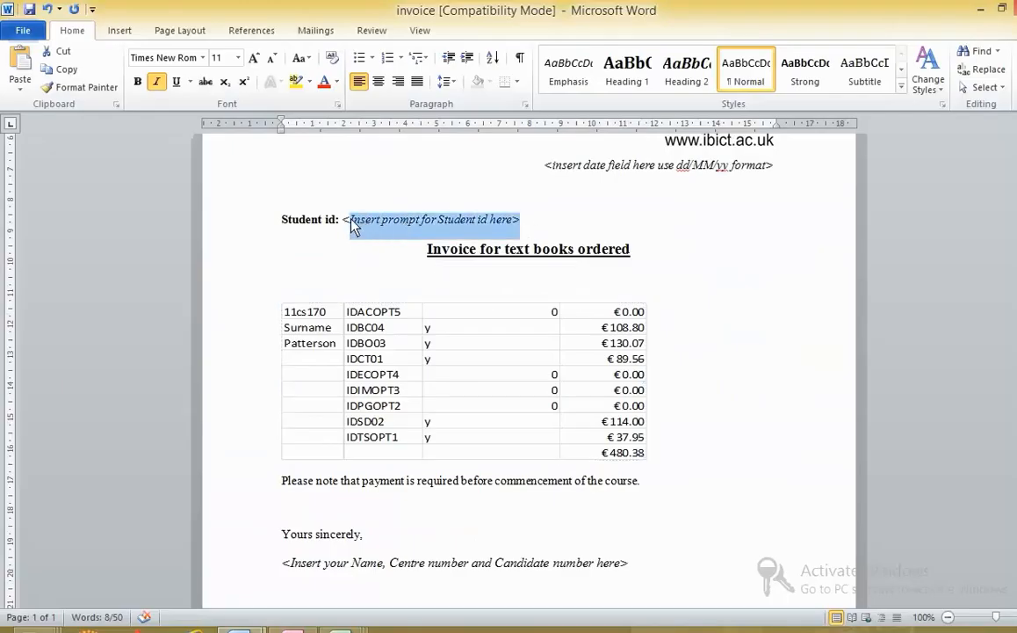
key(Delete)
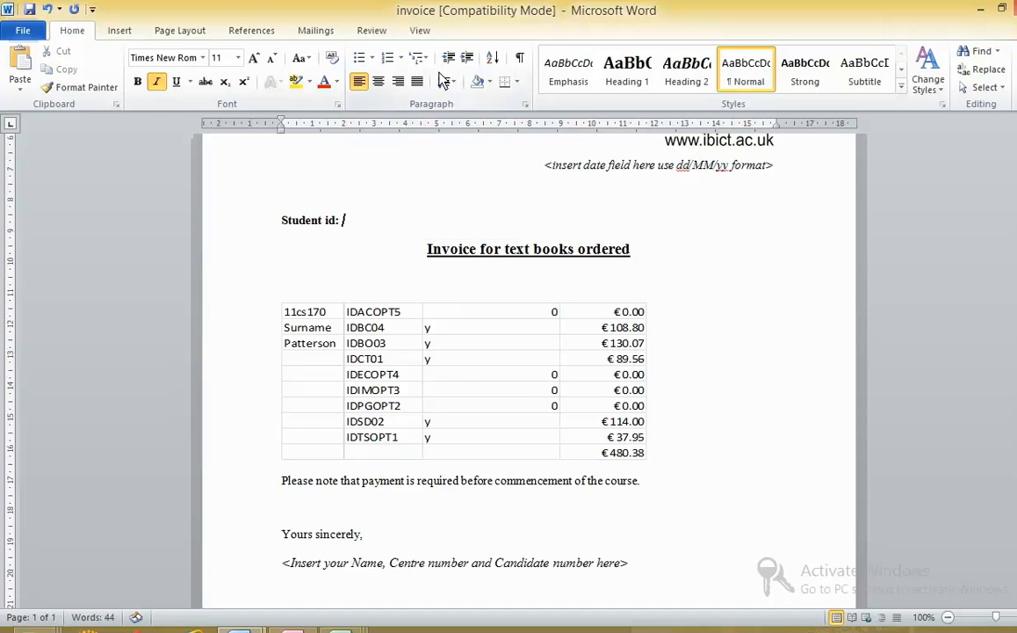
Attach the Print Grants query of Database14 in the Documents library as the invoice's mail merge recipient list.
click(315, 30)
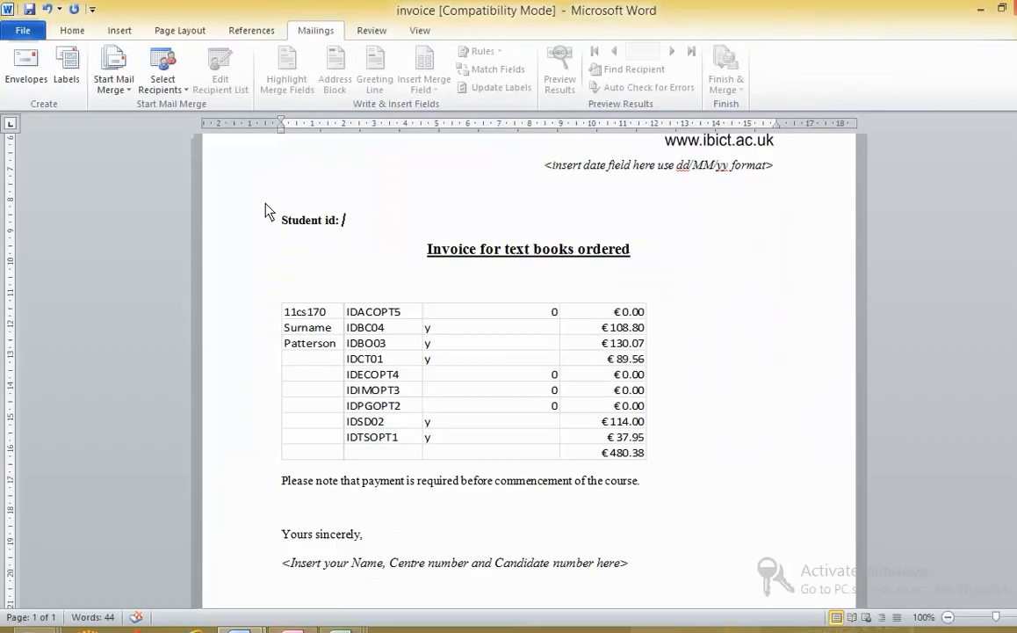
click(162, 79)
click(167, 124)
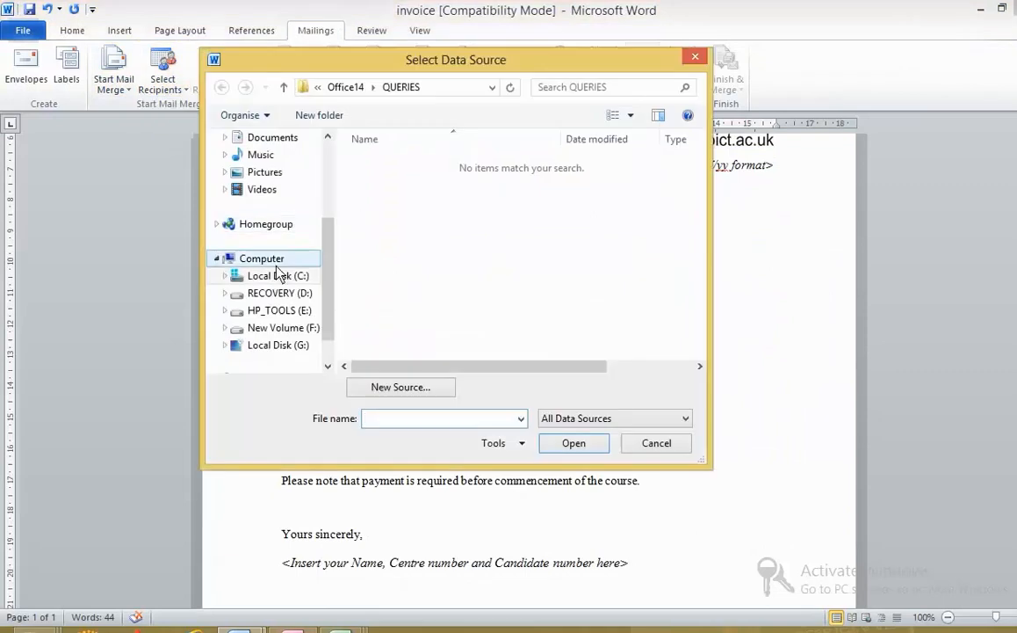
click(274, 137)
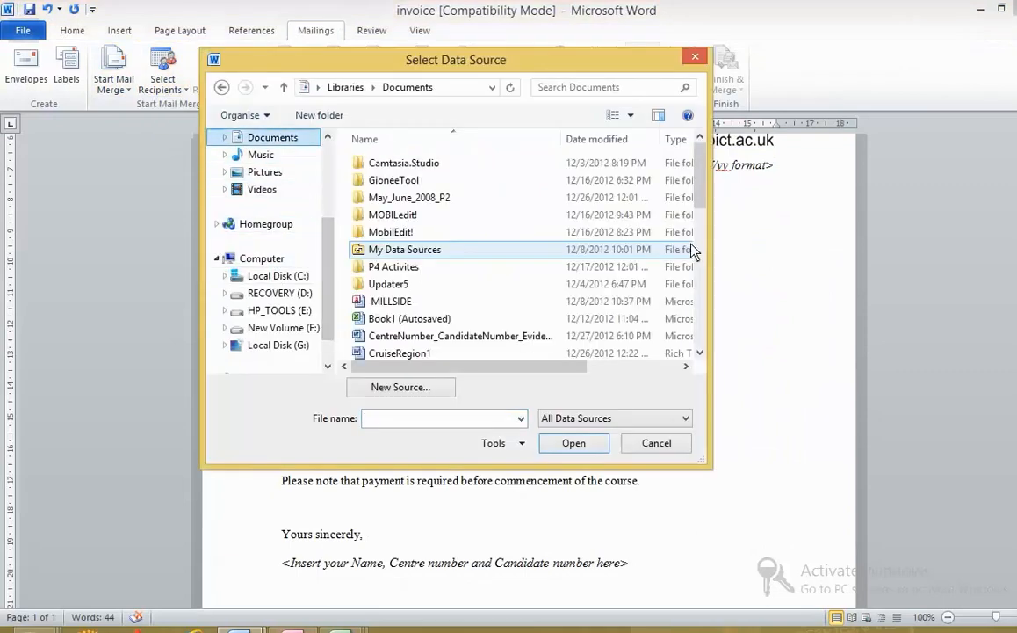
drag(702, 195, 613, 306)
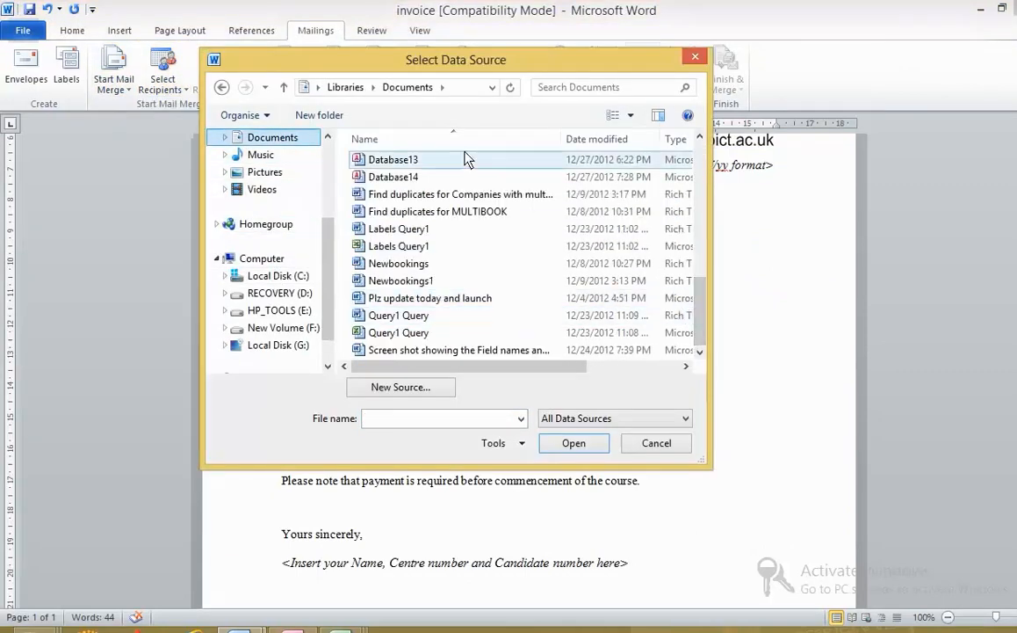
double_click(466, 176)
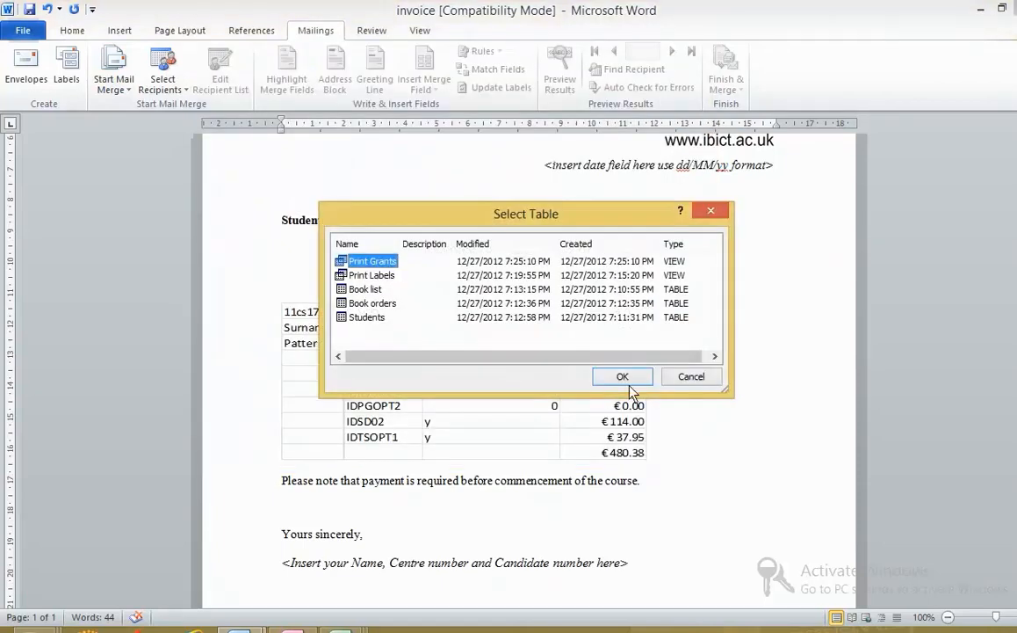
click(625, 378)
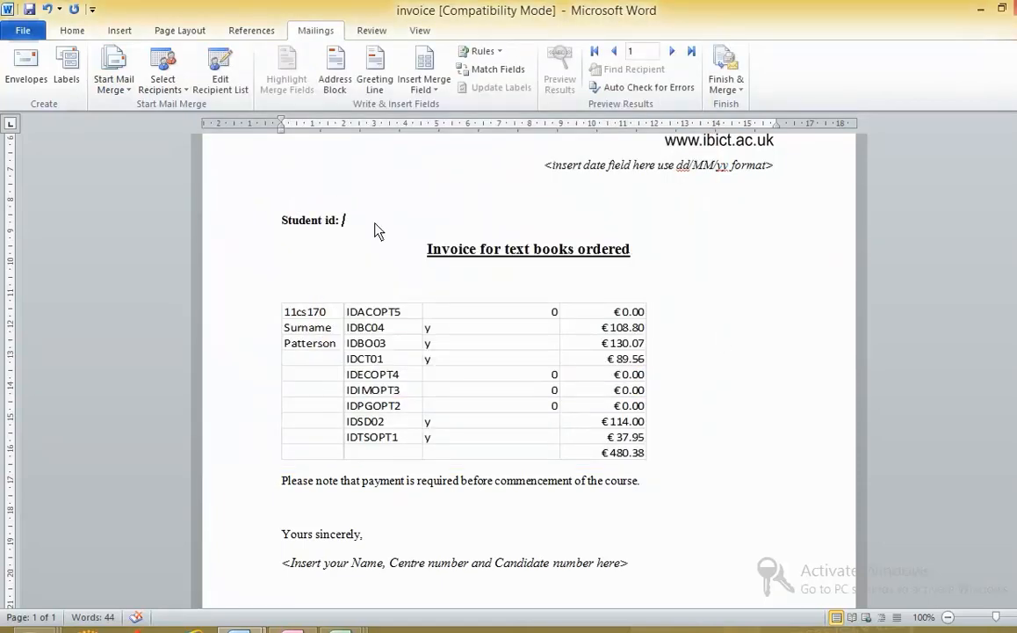
Insert a Fill-in field after "Student id:" with the prompt "Enter Student ID" and default text 11cs, accepting the default entry.
click(481, 50)
click(482, 88)
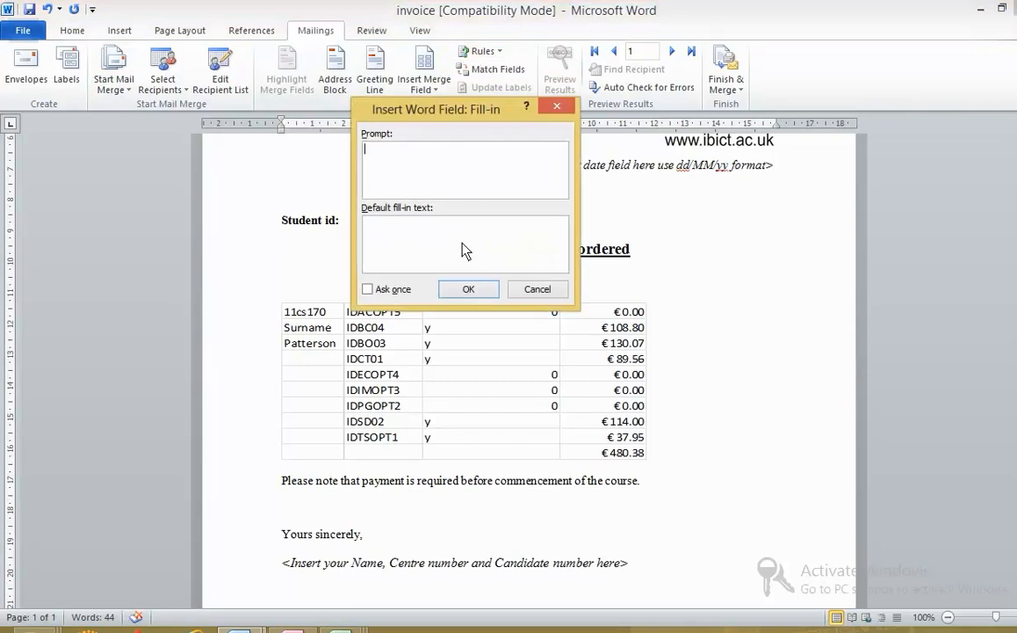
text(Cost)
drag(408, 172, 306, 159)
text(Enter Student ID)
click(423, 239)
text(11cs)
click(467, 290)
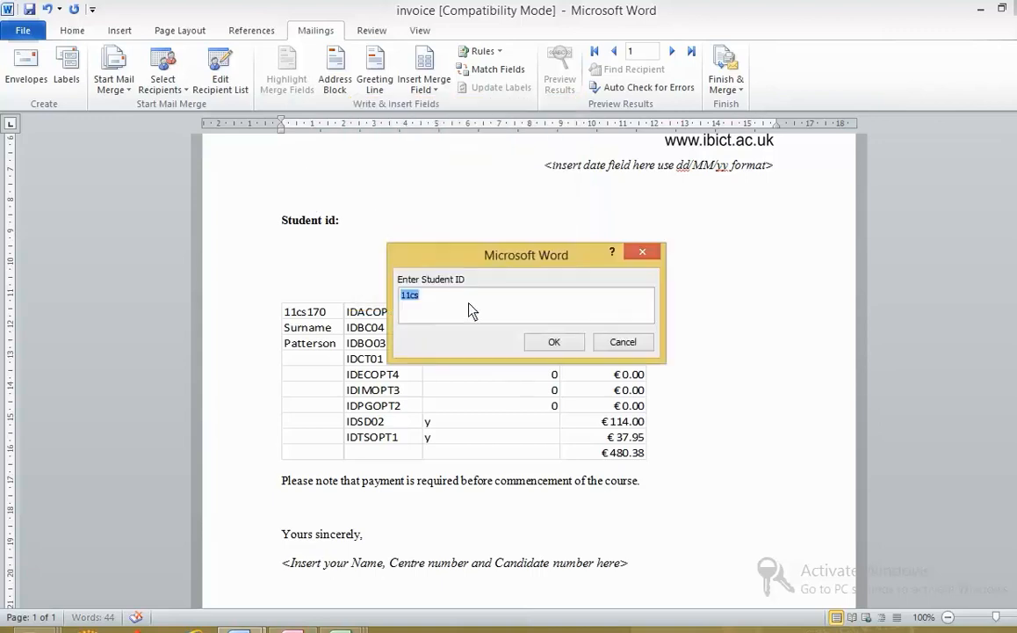
click(538, 342)
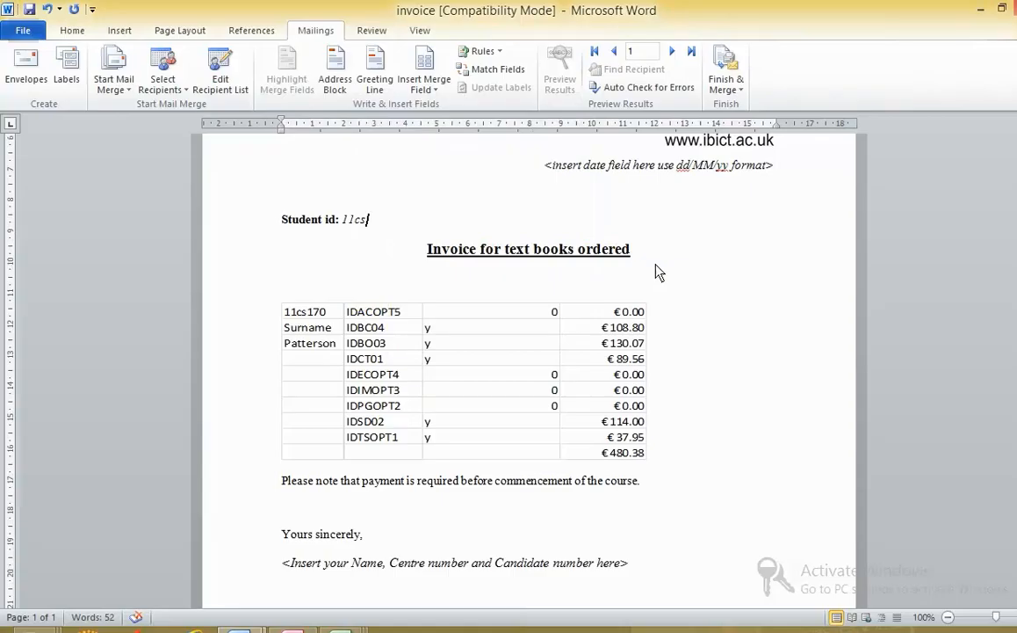
Switch to the exam paper and read the instruction on paste linking the field to the Book Costs file.
key(alt+Tab)
key(alt+Tab)
key(Tab)
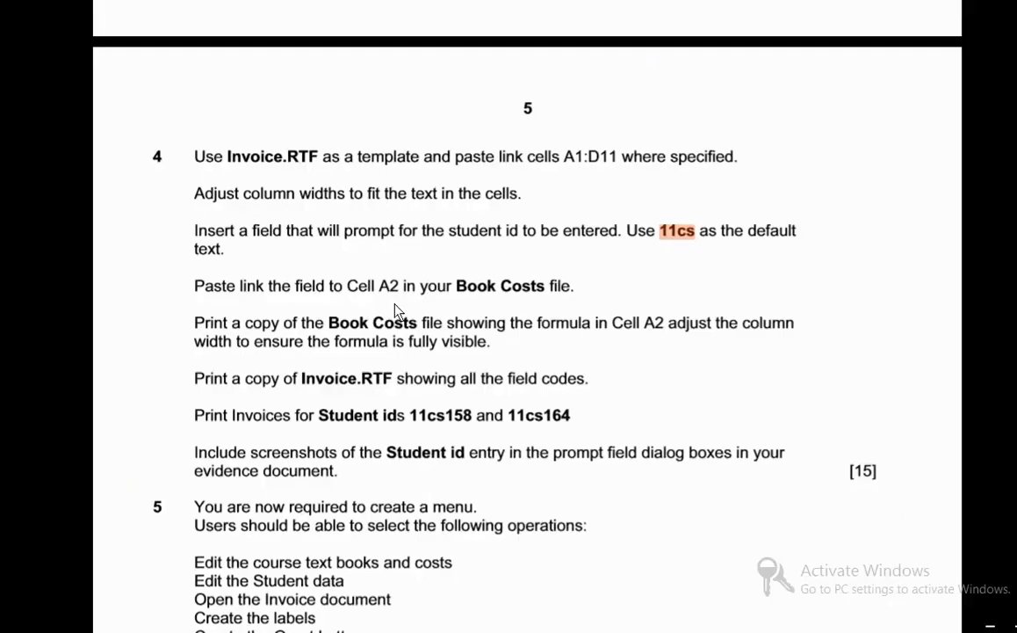
click(395, 300)
Return to the invoice in Word and copy the student id Fill-in field.
key(alt+Tab)
key(alt+Tab)
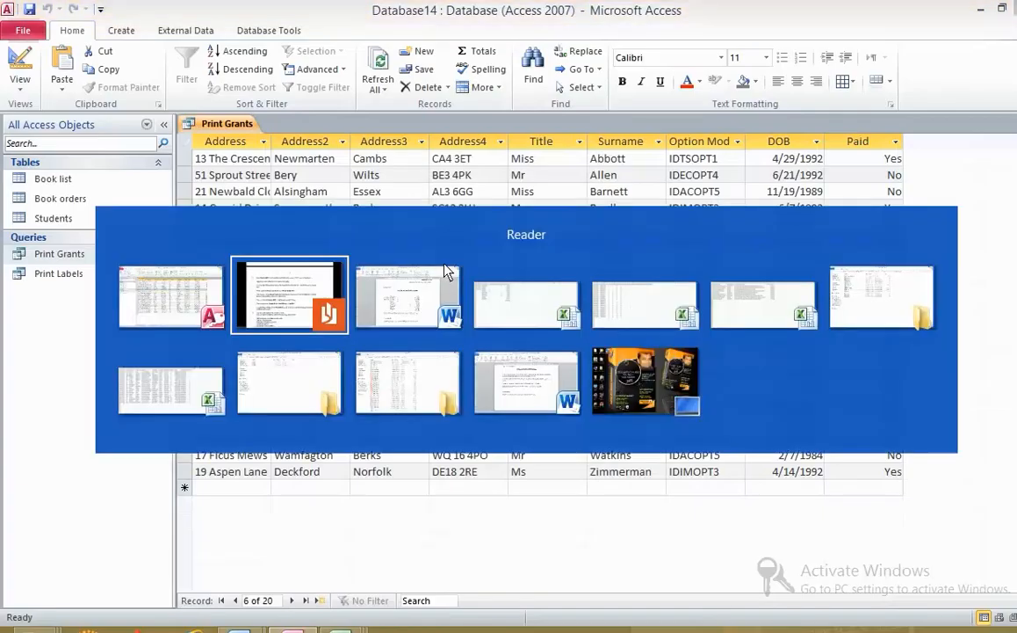
key(alt+Tab)
key(Tab)
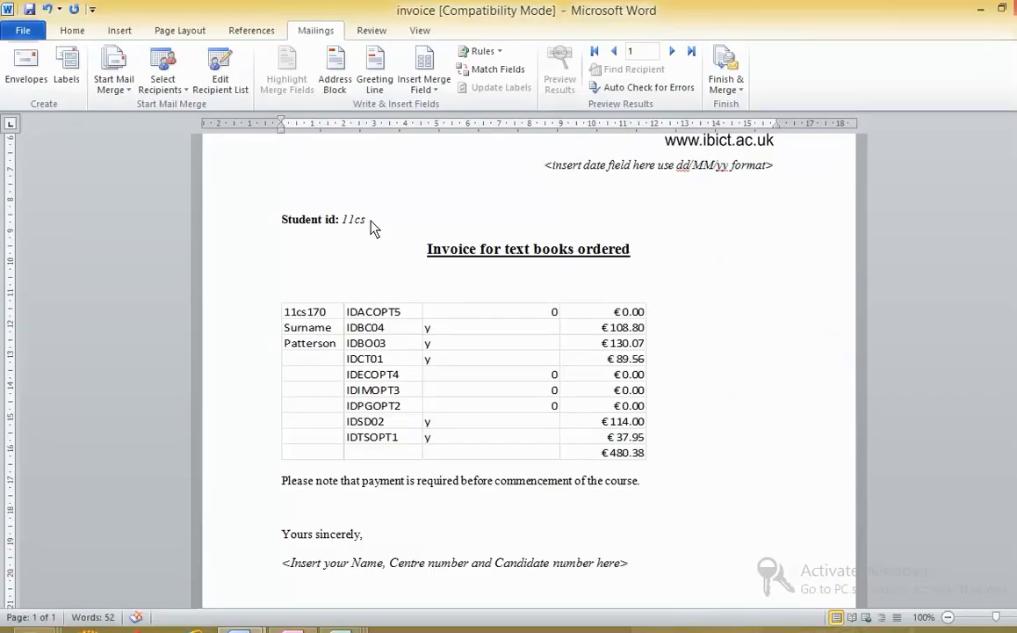
right_click(346, 222)
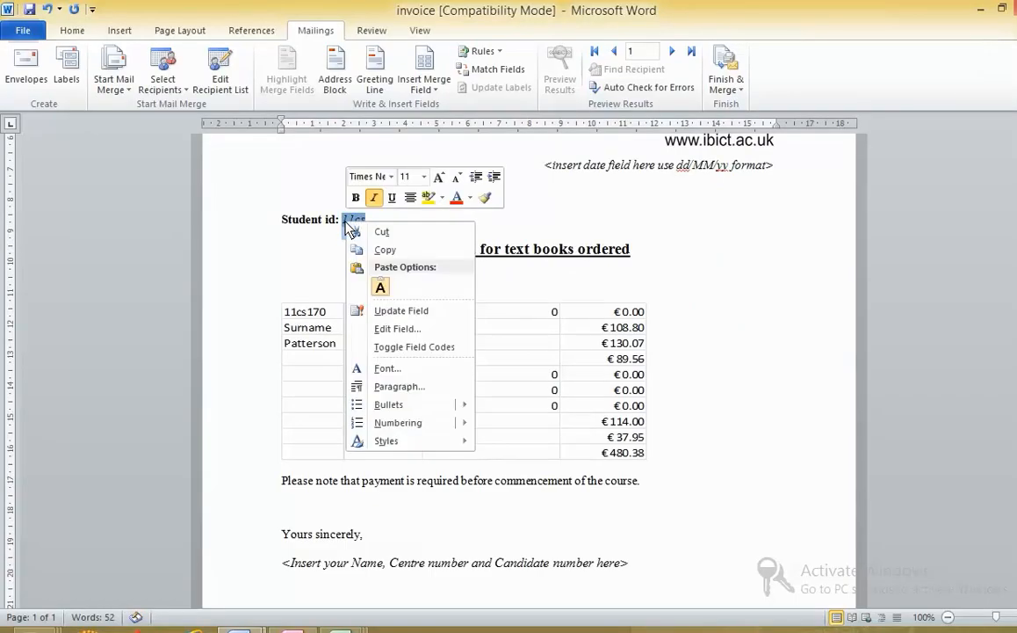
click(367, 252)
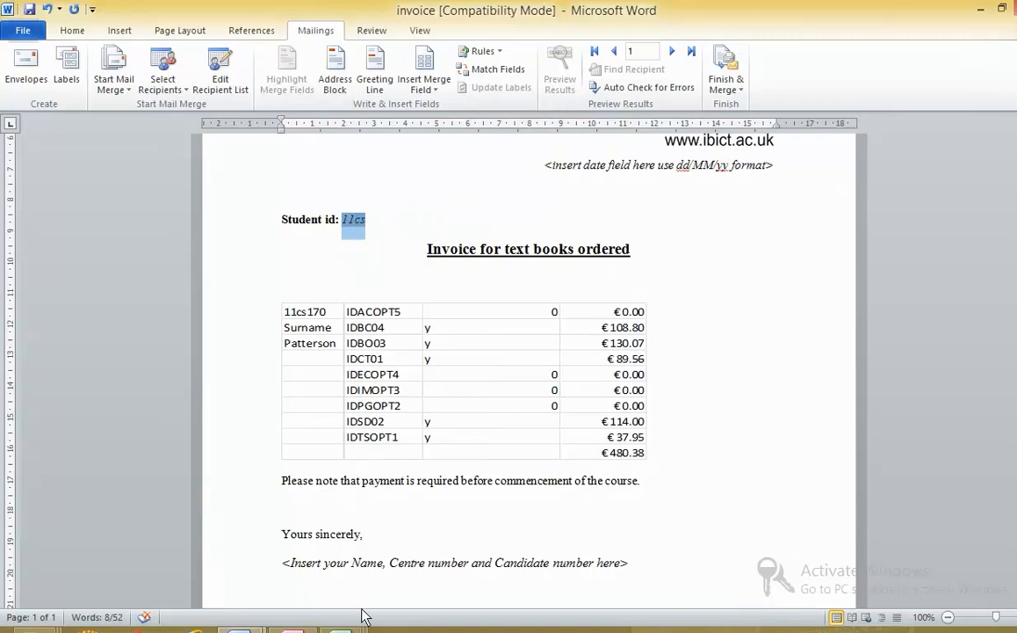
Switch to Book1 in Excel and clear the student id from cell A2.
mouse_move(339, 629)
click(70, 518)
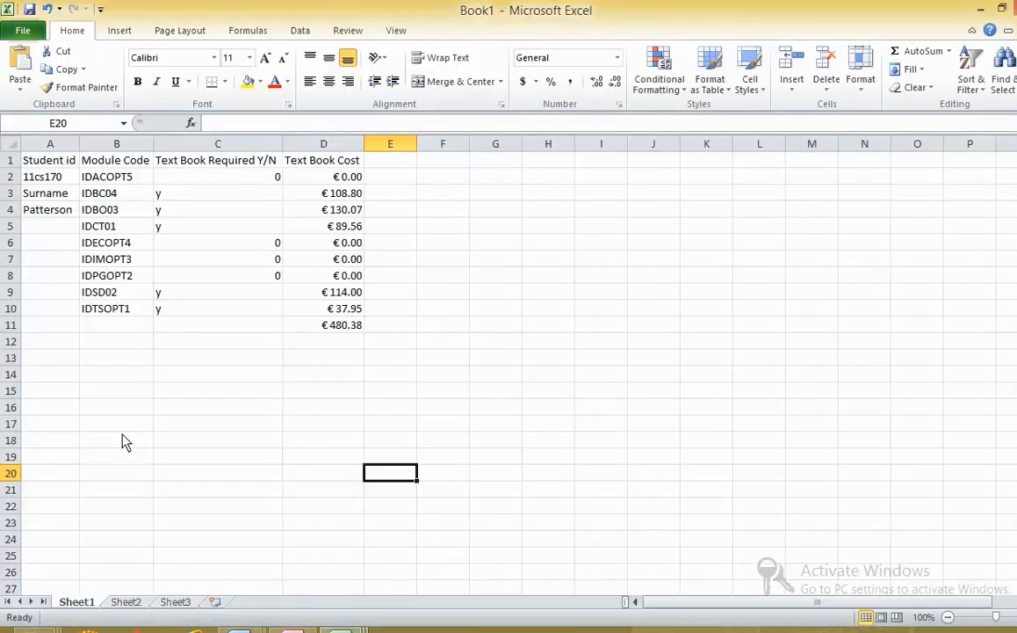
click(65, 178)
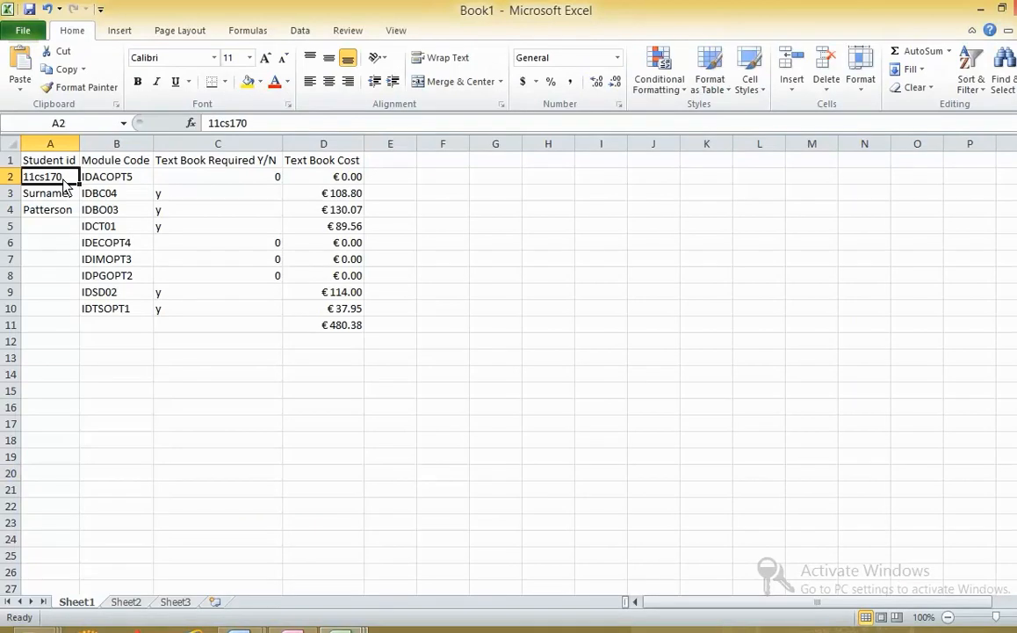
key(Delete)
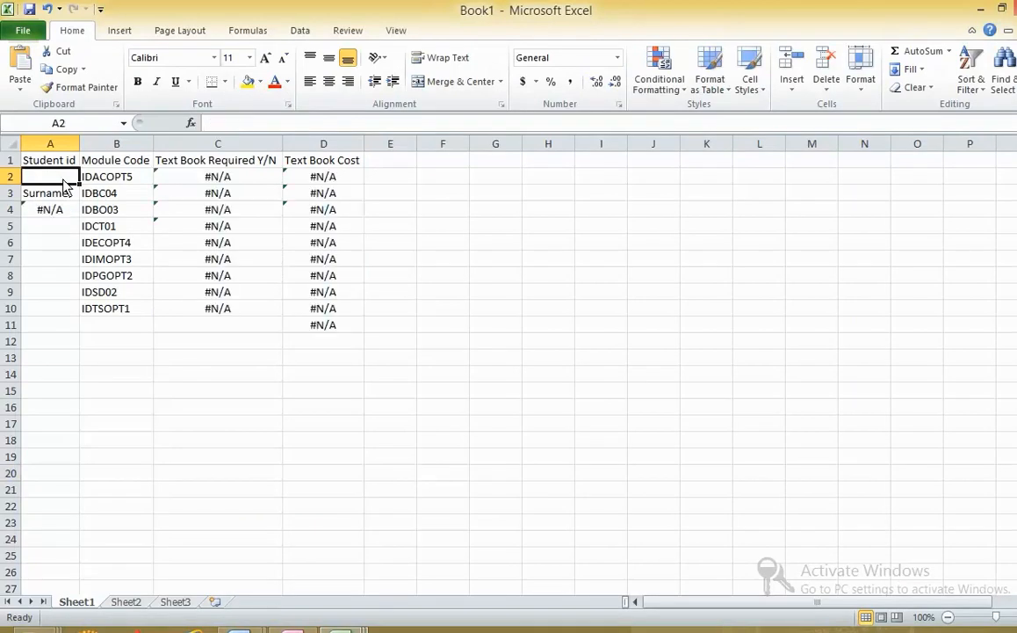
Paste the copied field at cell A2 as a linked Microsoft Word Document Object.
click(21, 91)
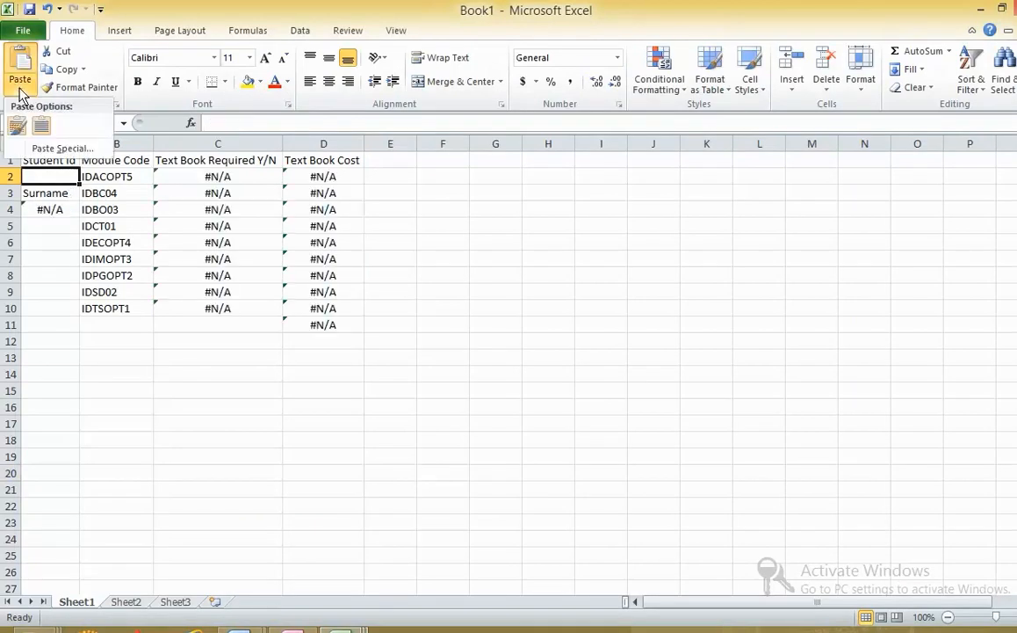
click(46, 148)
click(524, 103)
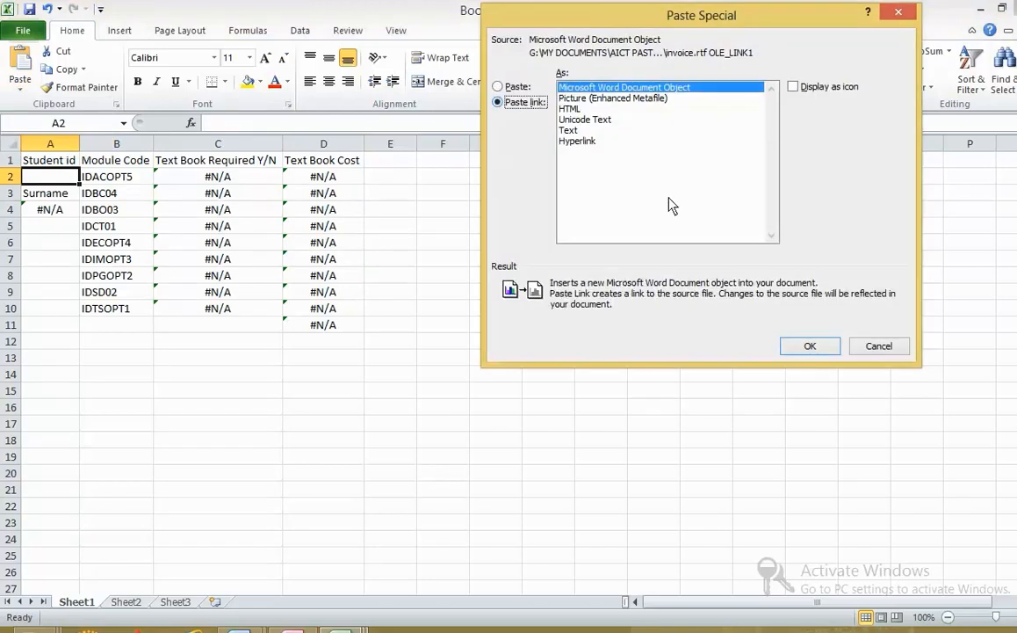
click(810, 346)
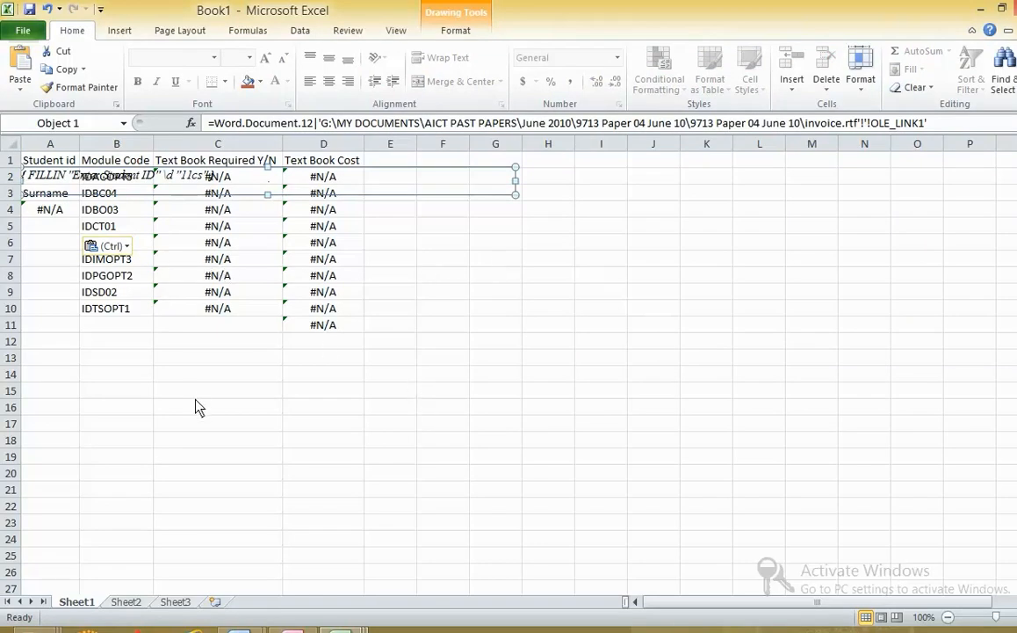
Look at the field in the invoice, and copy the first student id from the exam paper's instruction on printing invoices.
key(alt+Tab)
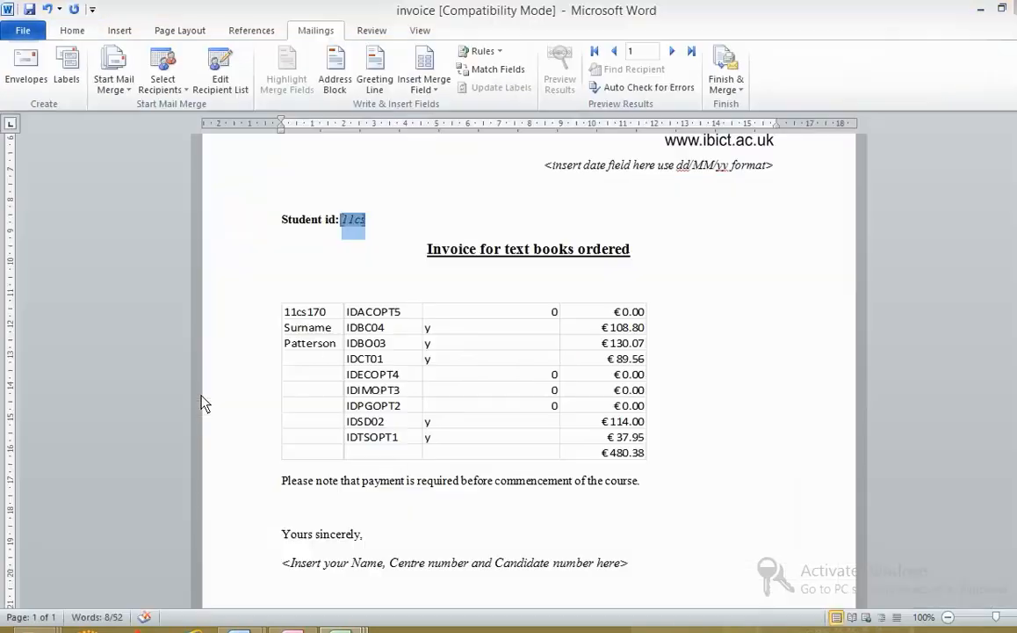
click(372, 224)
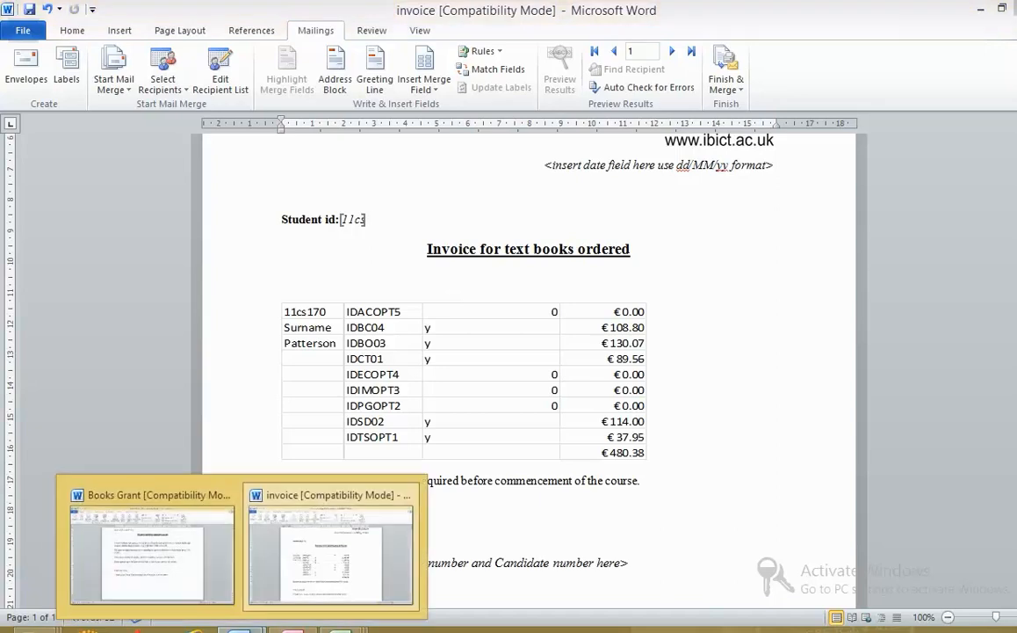
key(alt+Tab)
key(alt+Tab)
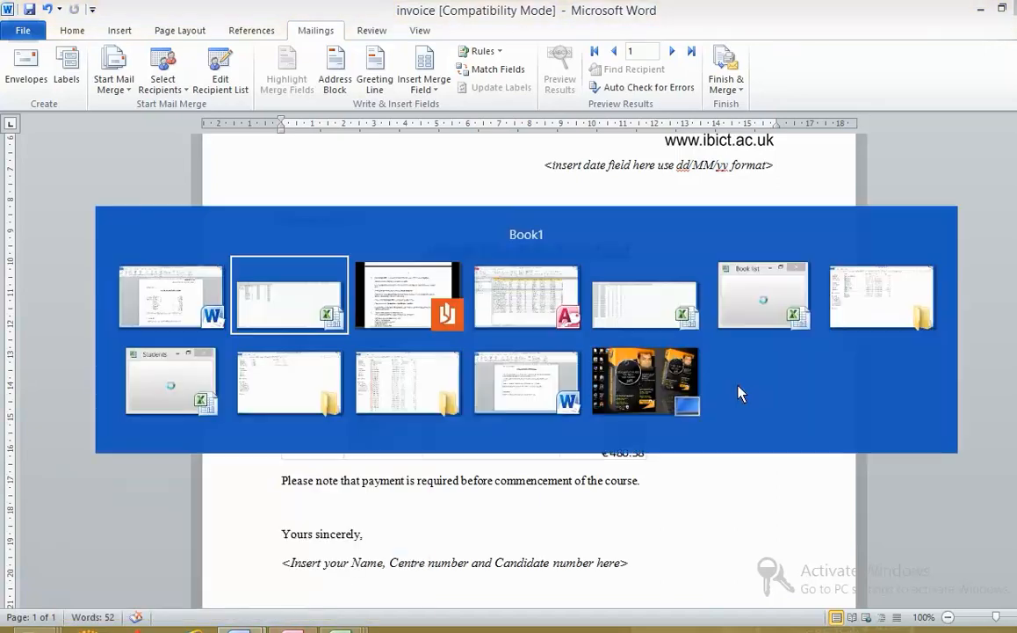
scroll(379, 377, down, 3)
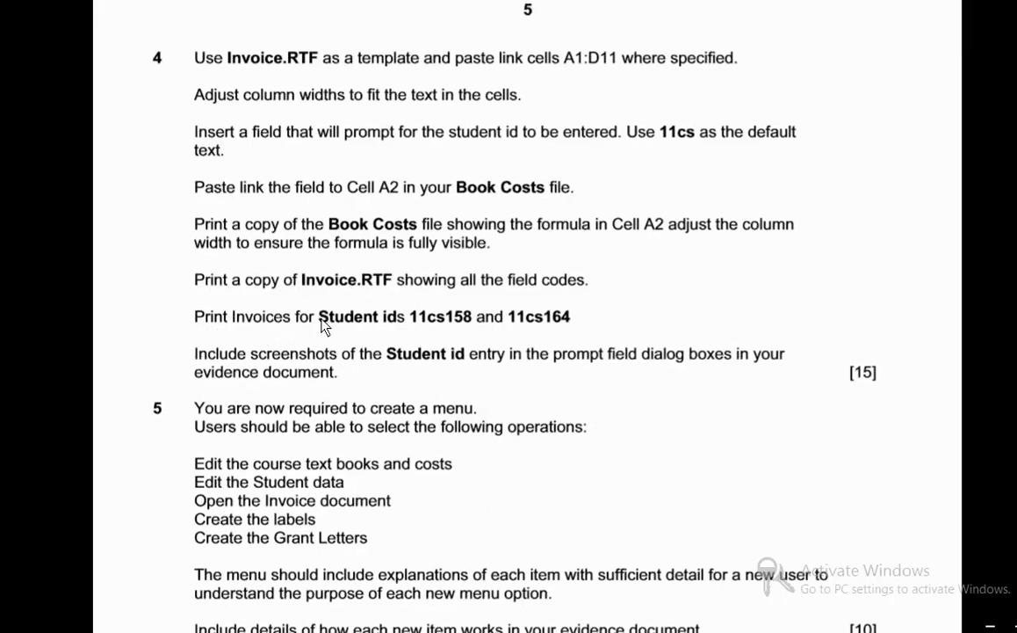
drag(410, 325, 472, 325)
key(ctrl+c)
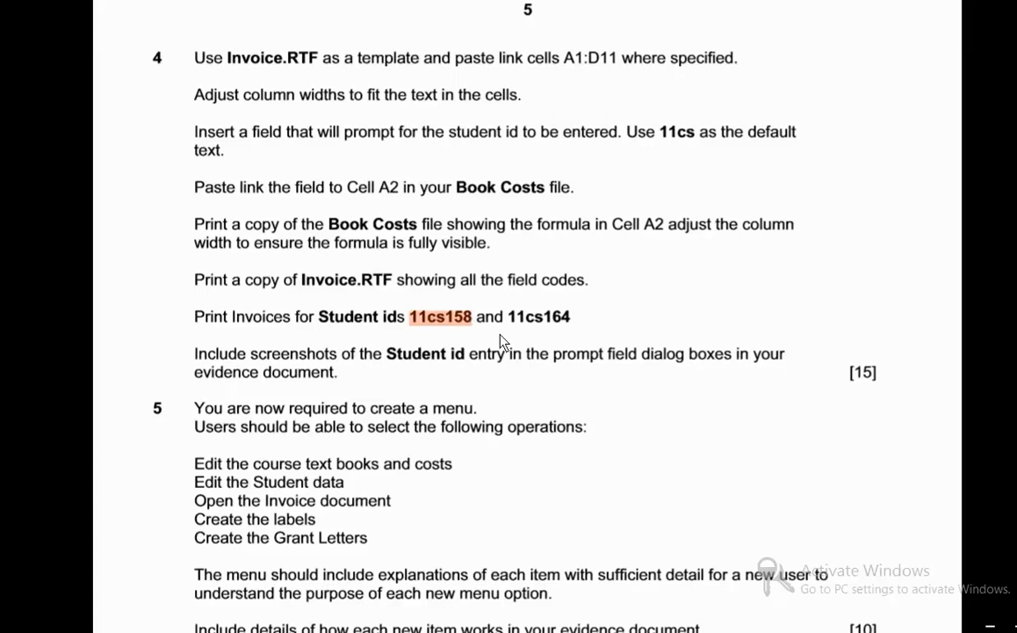
key(alt+Tab)
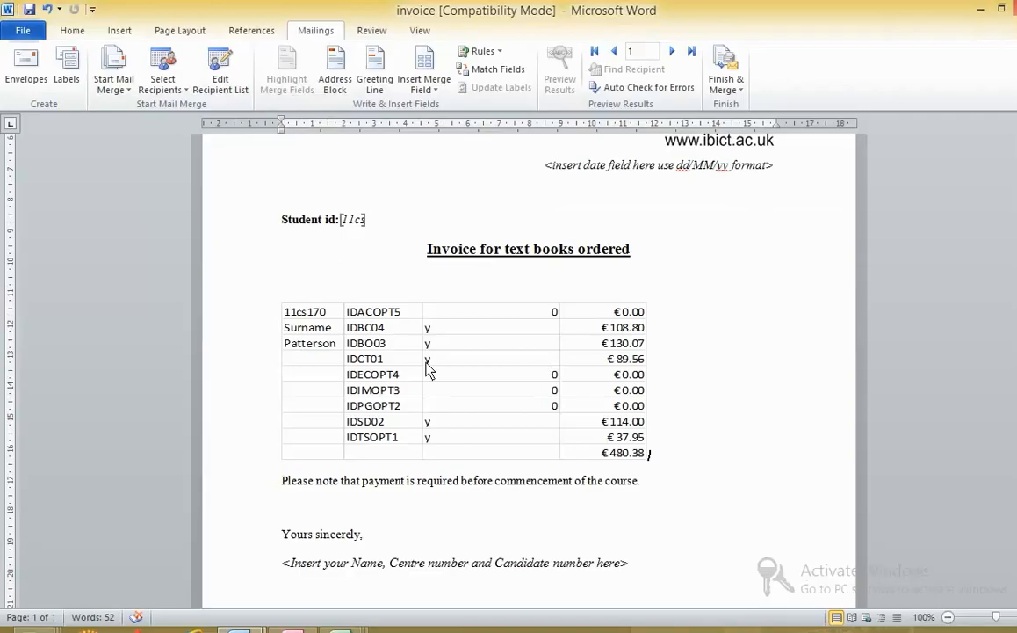
click(729, 83)
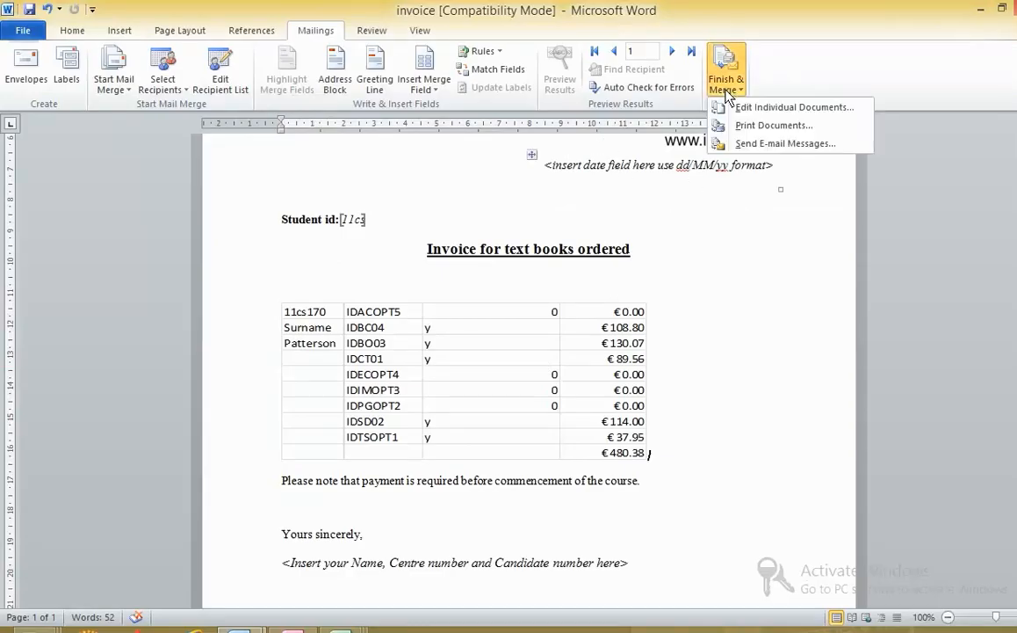
click(738, 108)
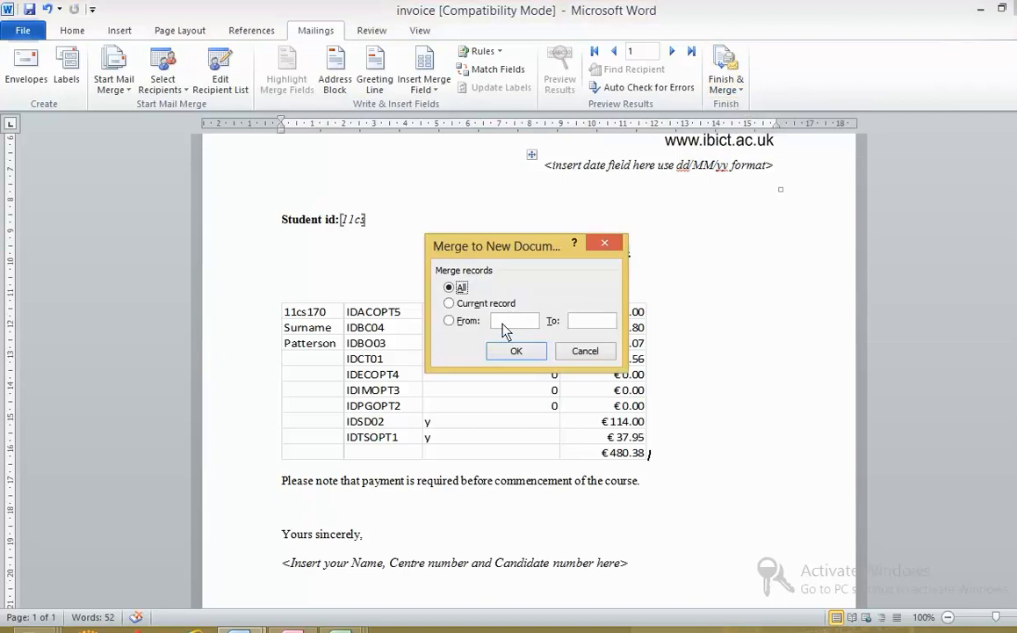
click(582, 351)
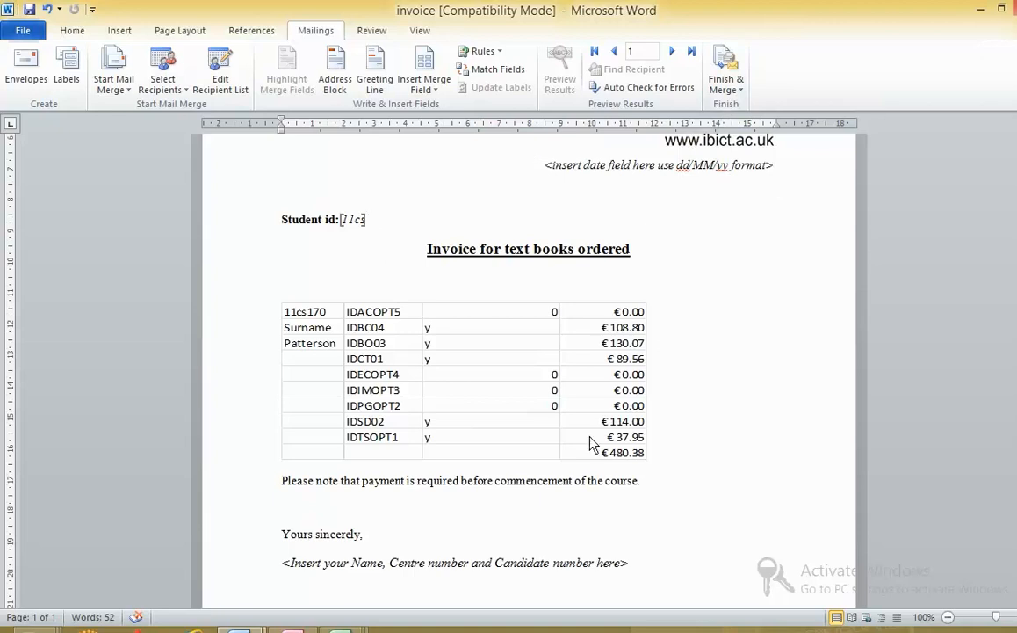
Check the student ids required by the exam paper, and look through the invoice's mail merge recipient list in Word.
key(alt+Tab)
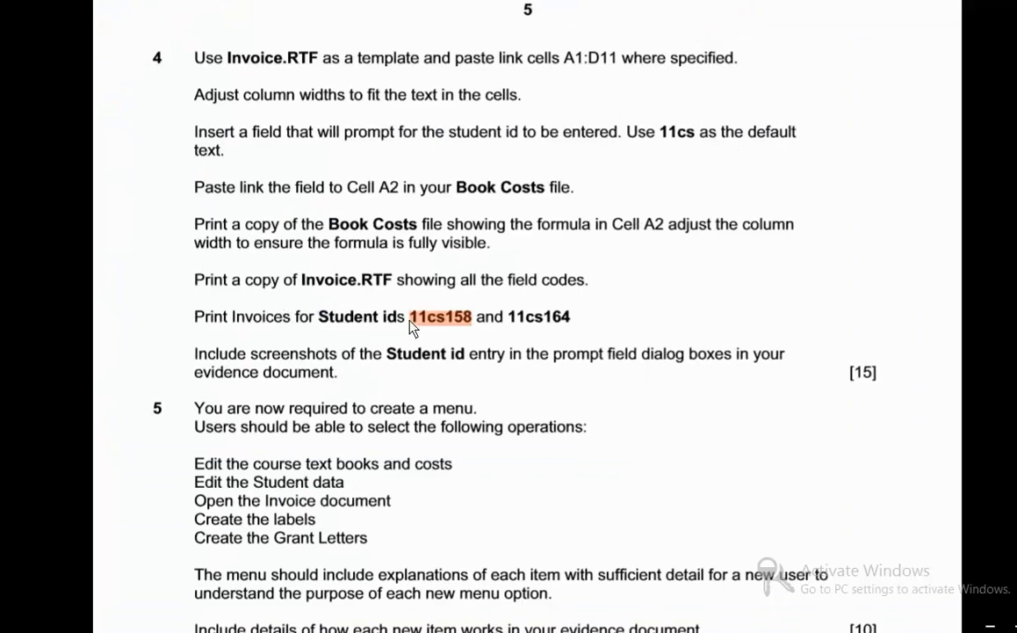
key(alt+Tab)
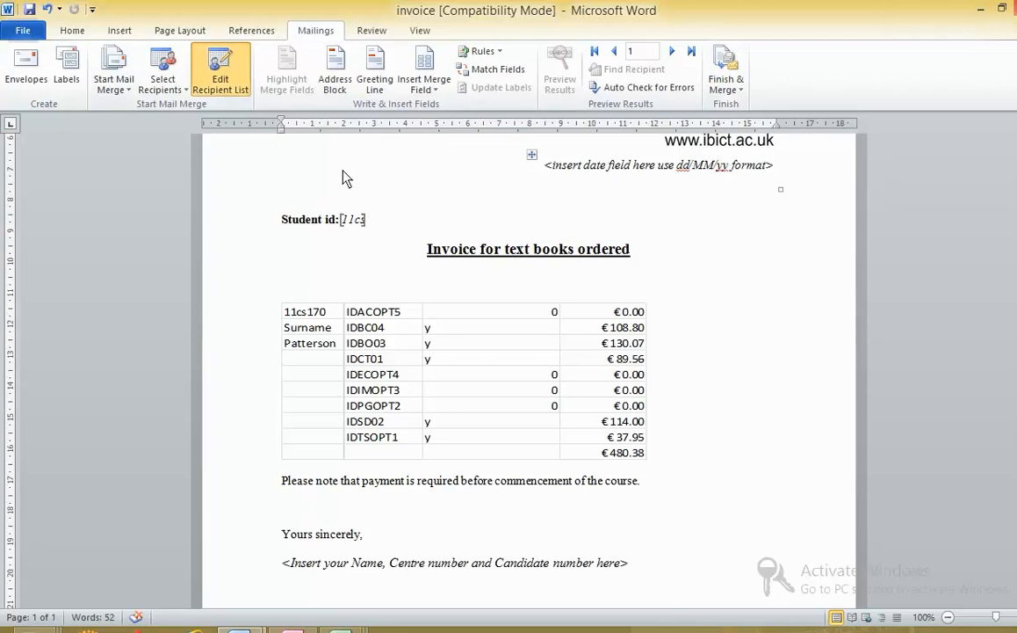
drag(541, 325, 750, 333)
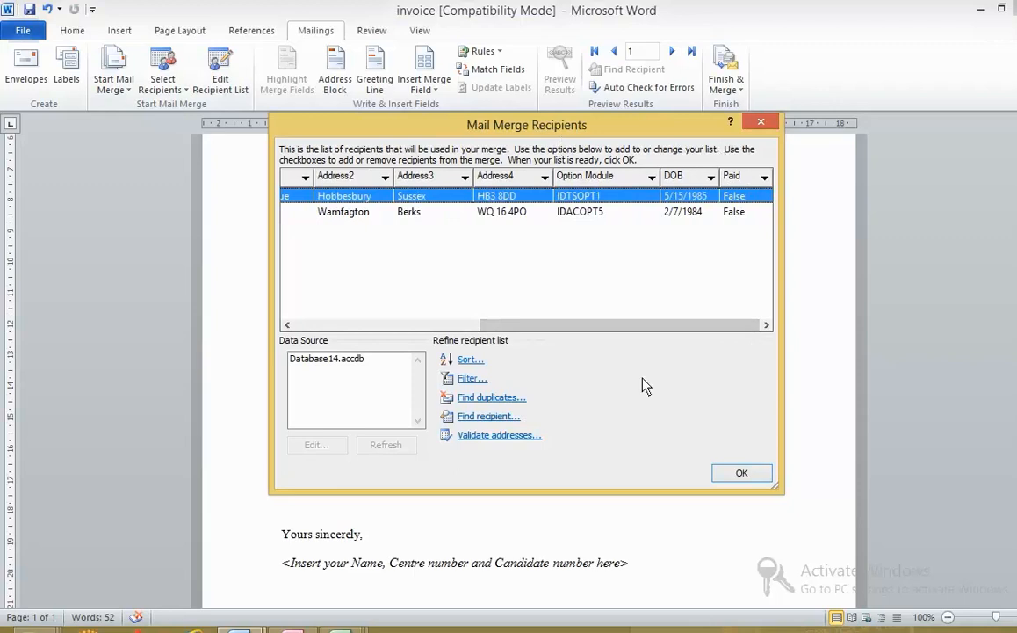
drag(595, 327, 559, 327)
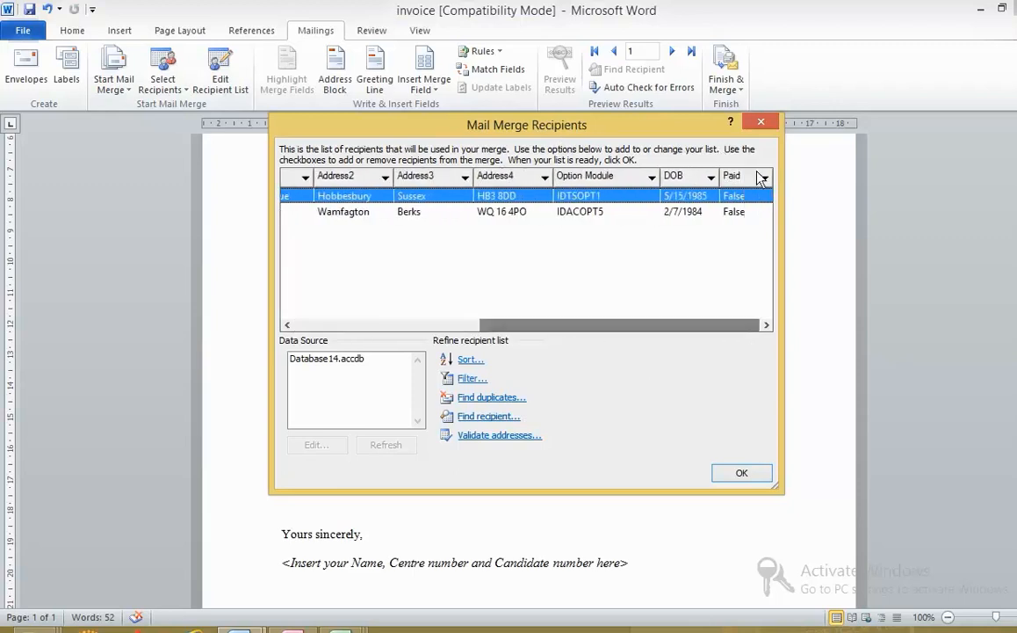
click(761, 123)
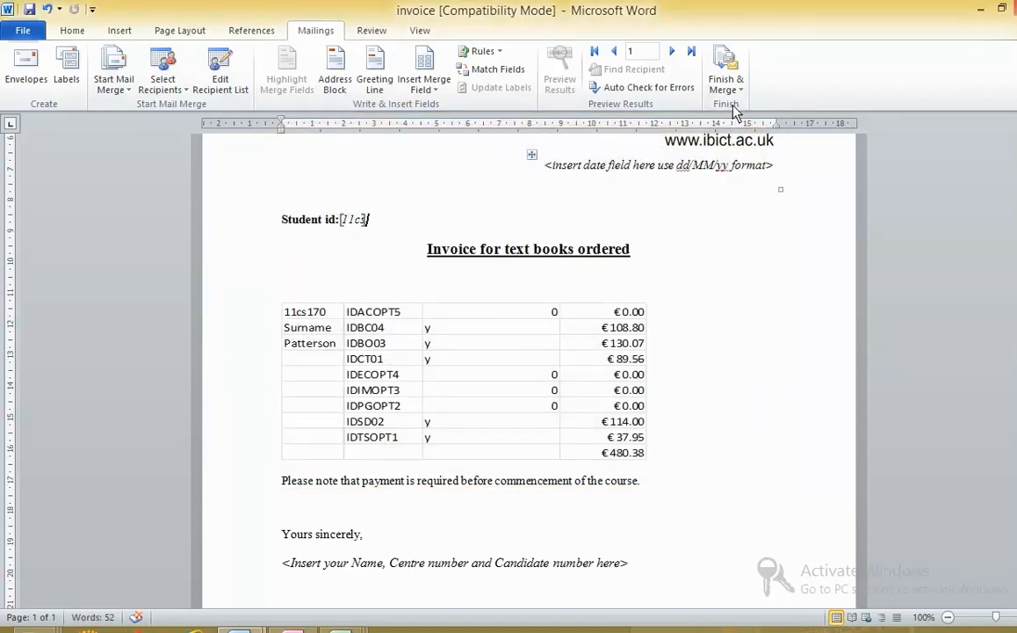
Replace the date placeholder beneath the invoice's contact details with the current date in the dd/MM/yy format.
scroll(716, 200, up, 1)
drag(774, 211, 550, 213)
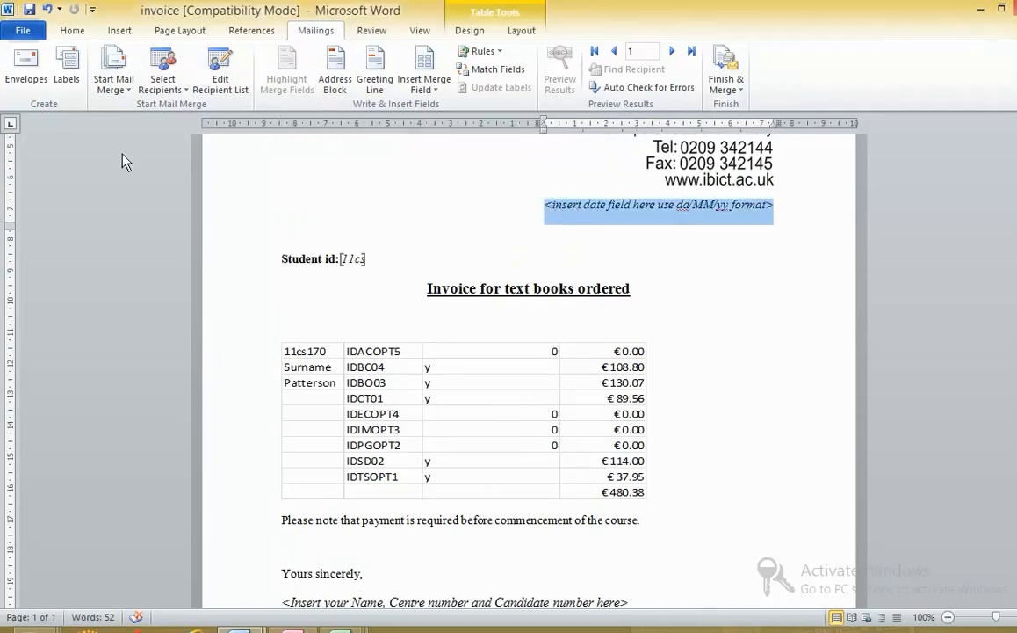
click(119, 30)
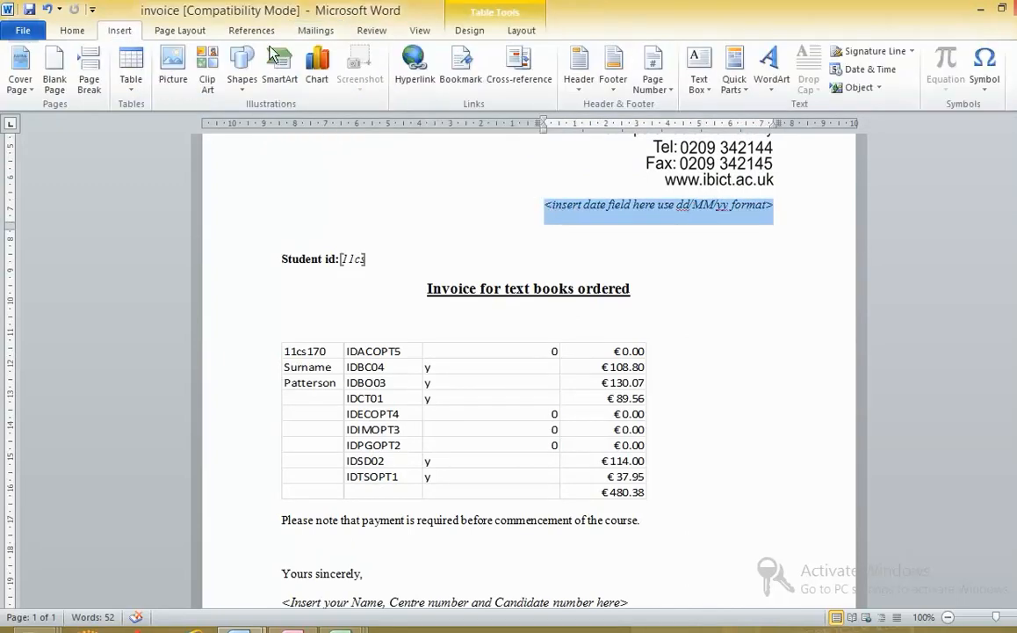
click(868, 70)
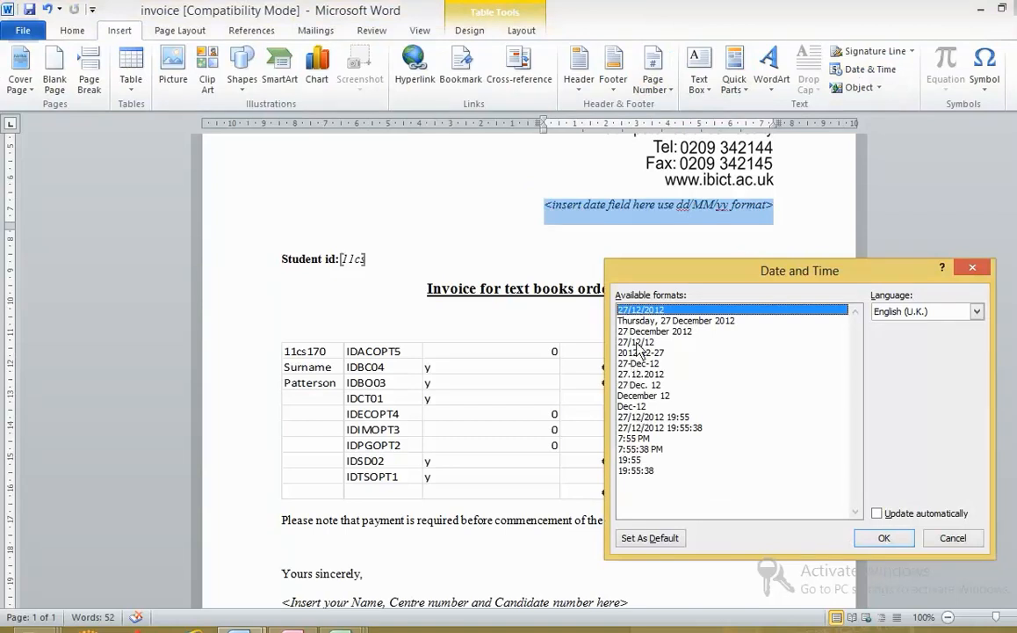
double_click(751, 342)
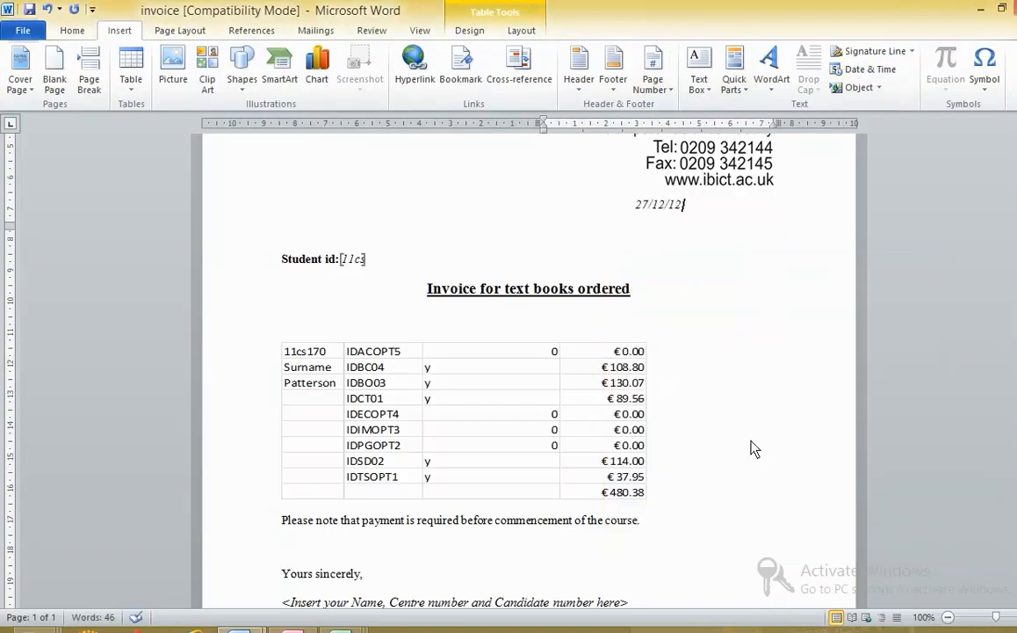
scroll(752, 448, down, 2)
drag(283, 523, 628, 524)
click(661, 409)
scroll(666, 392, up, 3)
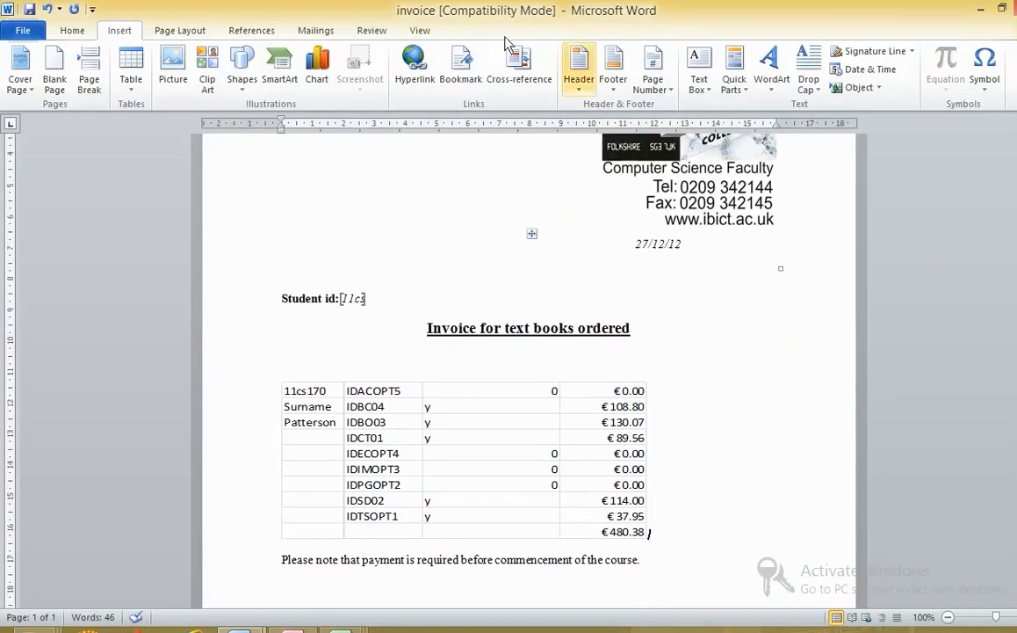
Merge all invoice records to a new document, and enter the exam paper's first student id at the first prompt.
click(339, 30)
click(726, 77)
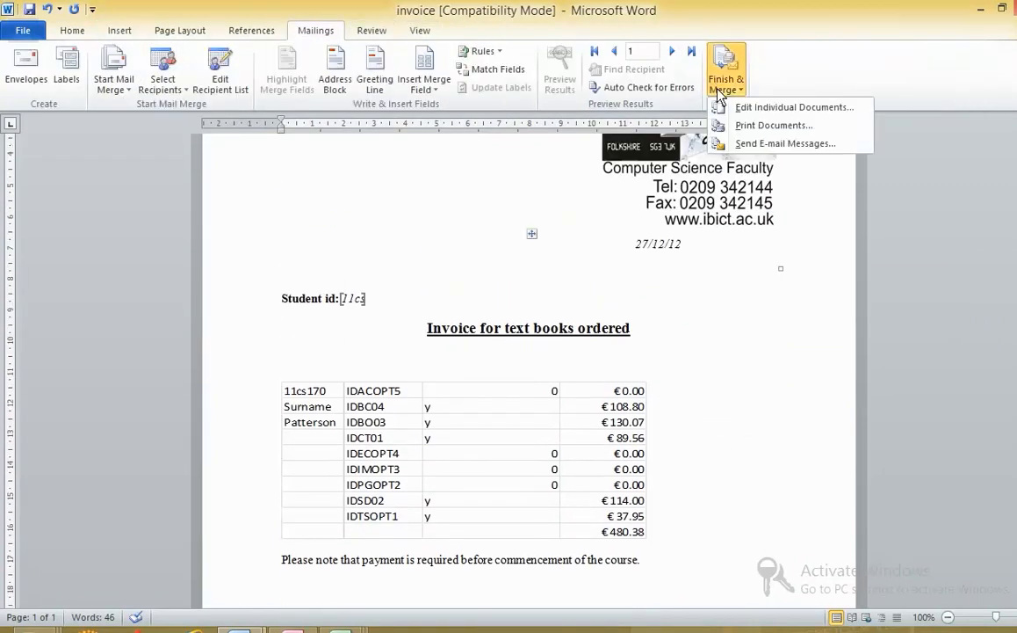
click(745, 109)
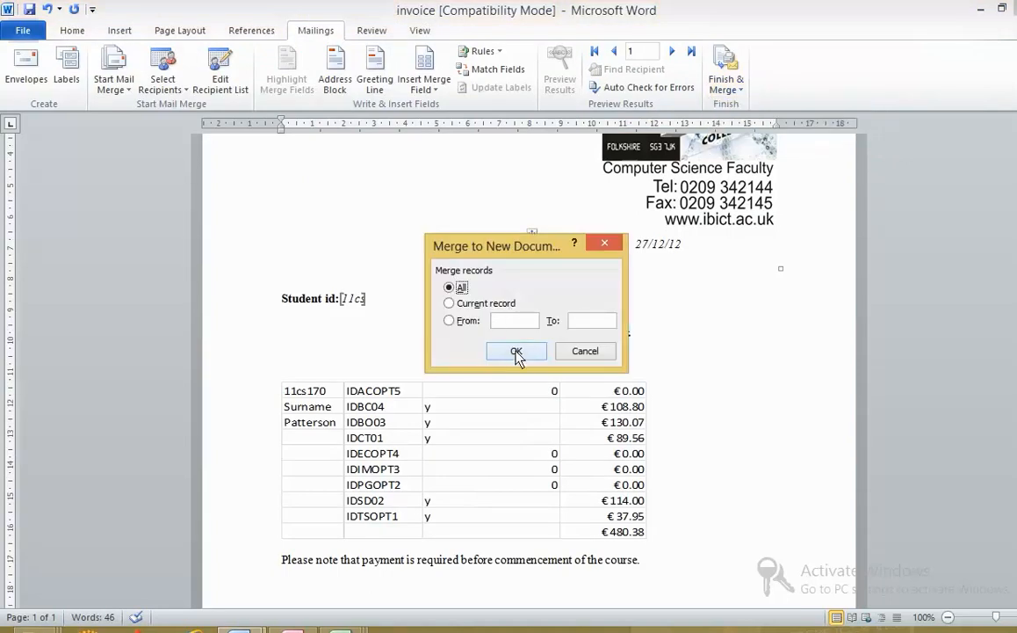
click(517, 351)
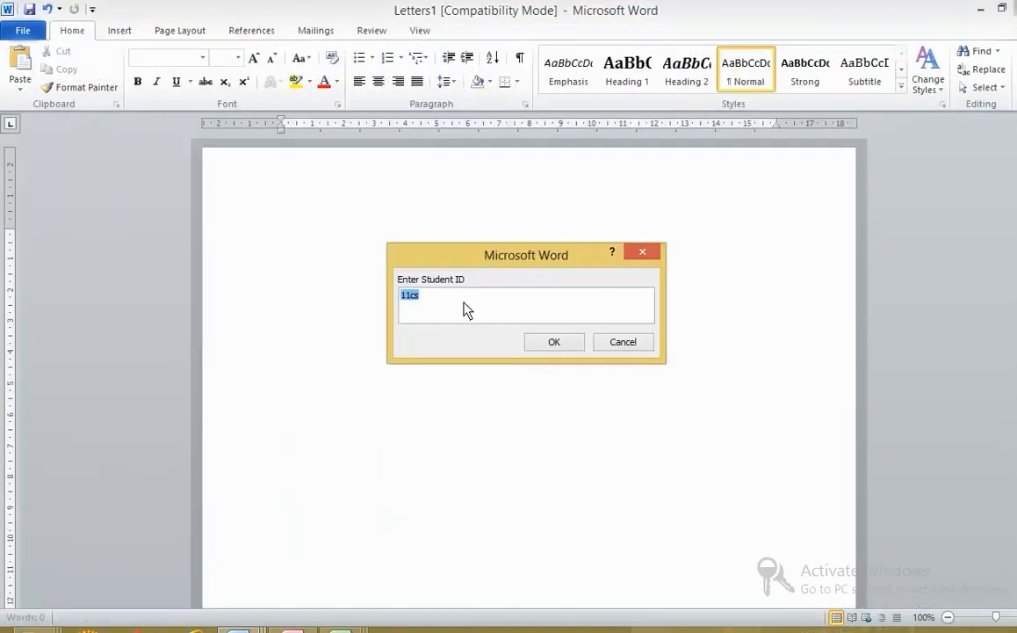
key(End)
text(158)
click(547, 349)
Copy the second student id from the exam paper's invoice instruction, and enter it at Word's second Enter Student ID prompt.
key(alt+Tab)
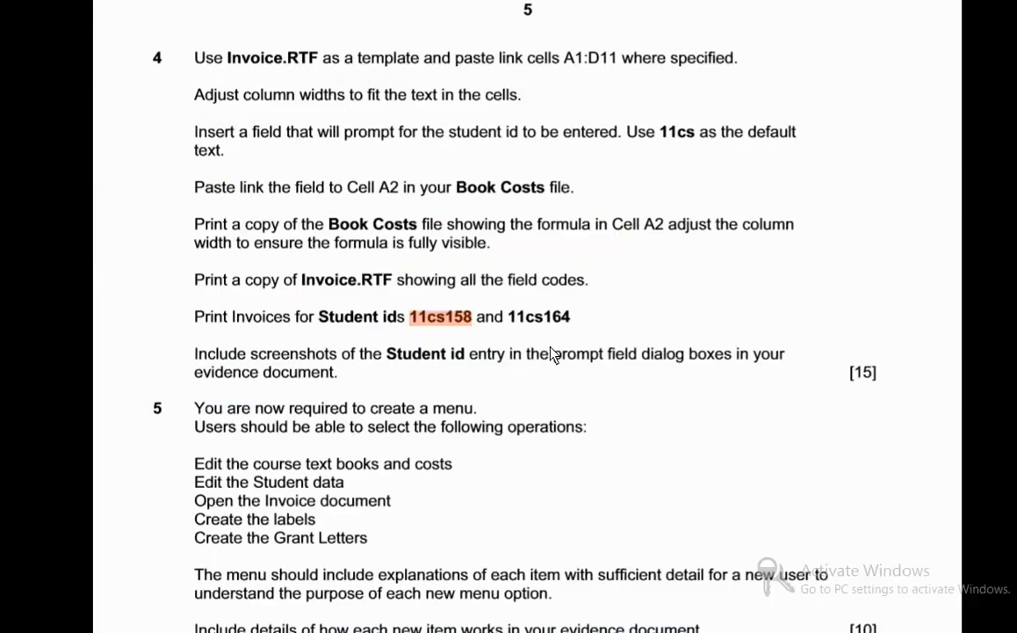
drag(575, 324, 518, 318)
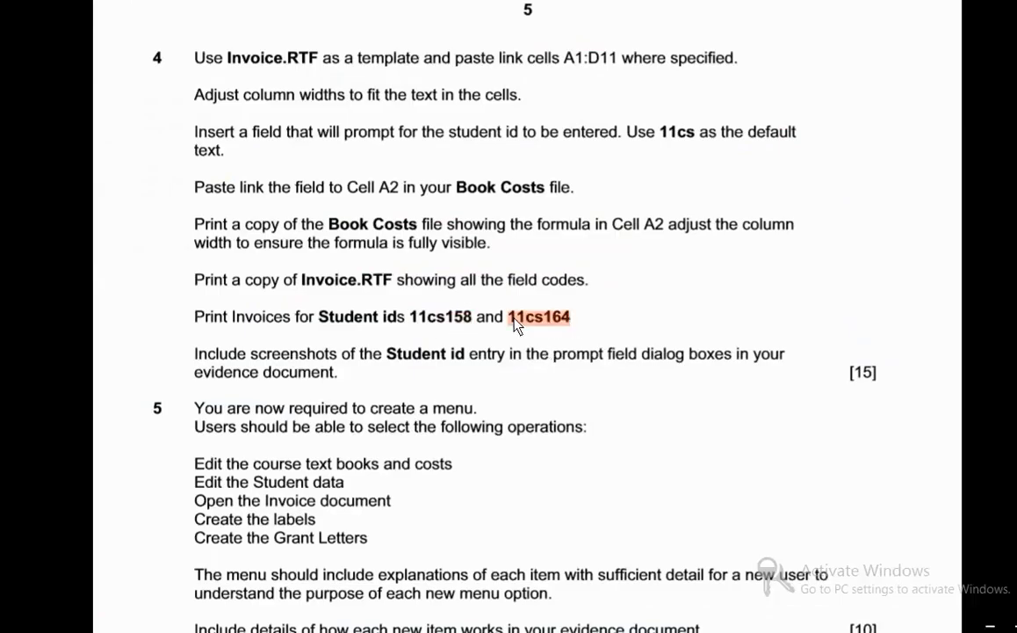
key(alt+Tab)
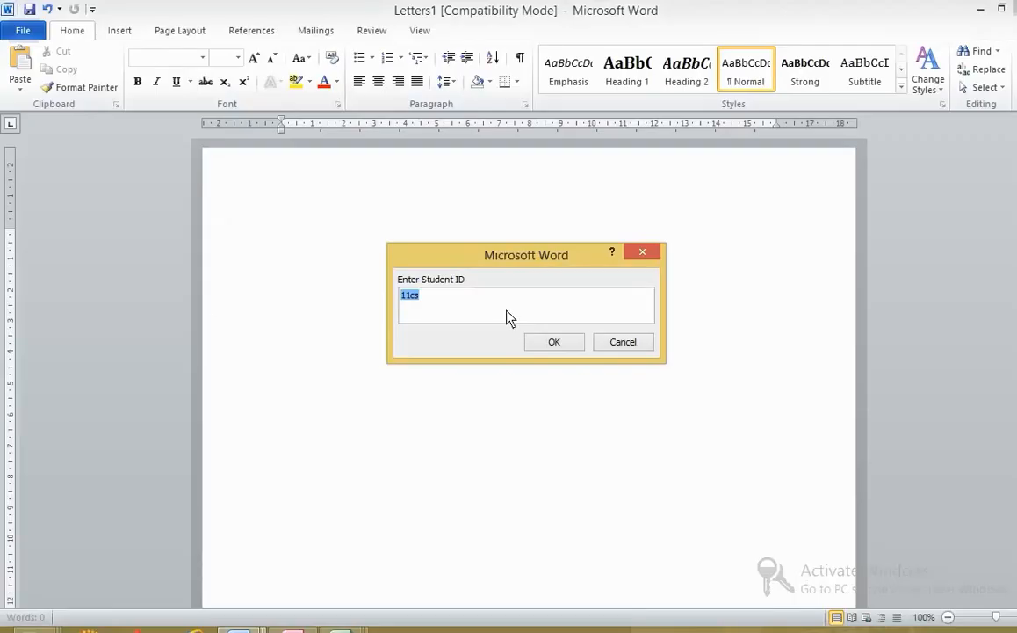
key(ctrl+v)
click(546, 342)
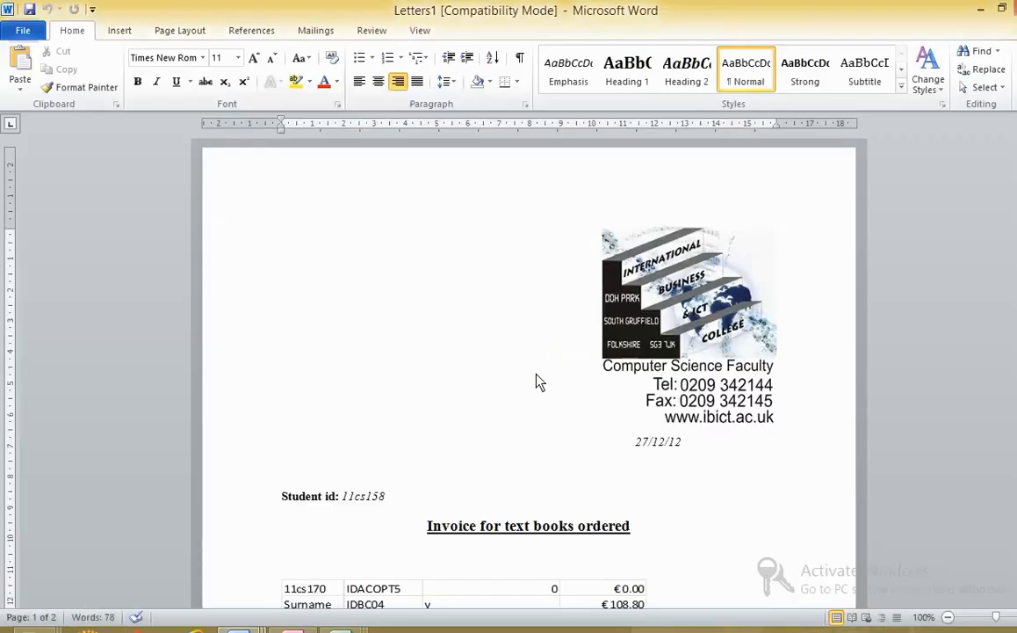
Look through both merged invoices in Letters1, examining the student ids and the book costs tables.
scroll(506, 440, down, 5)
scroll(504, 441, down, 10)
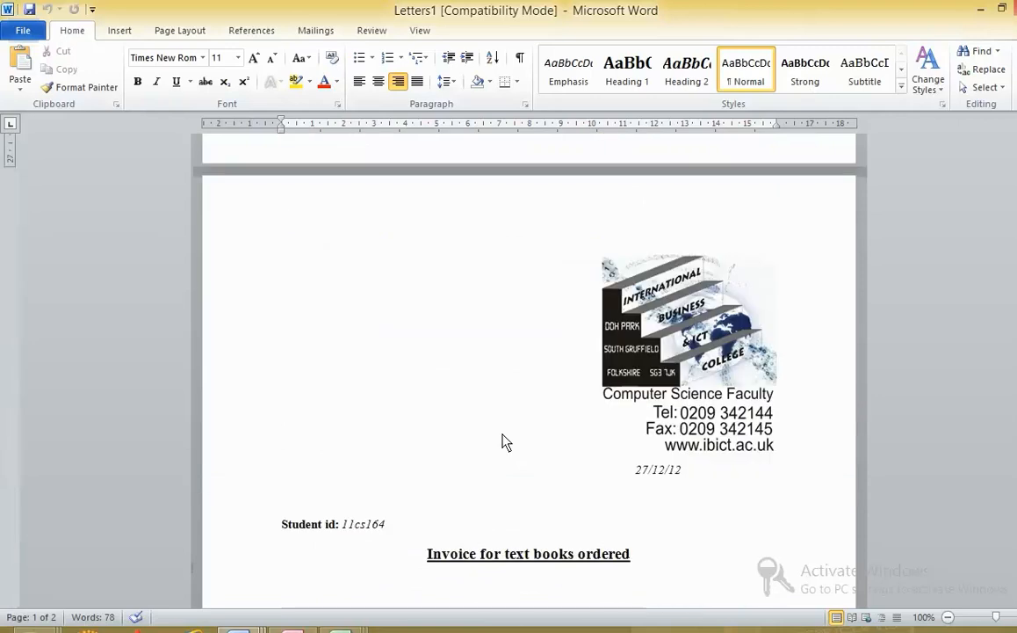
click(412, 409)
scroll(667, 448, down, 8)
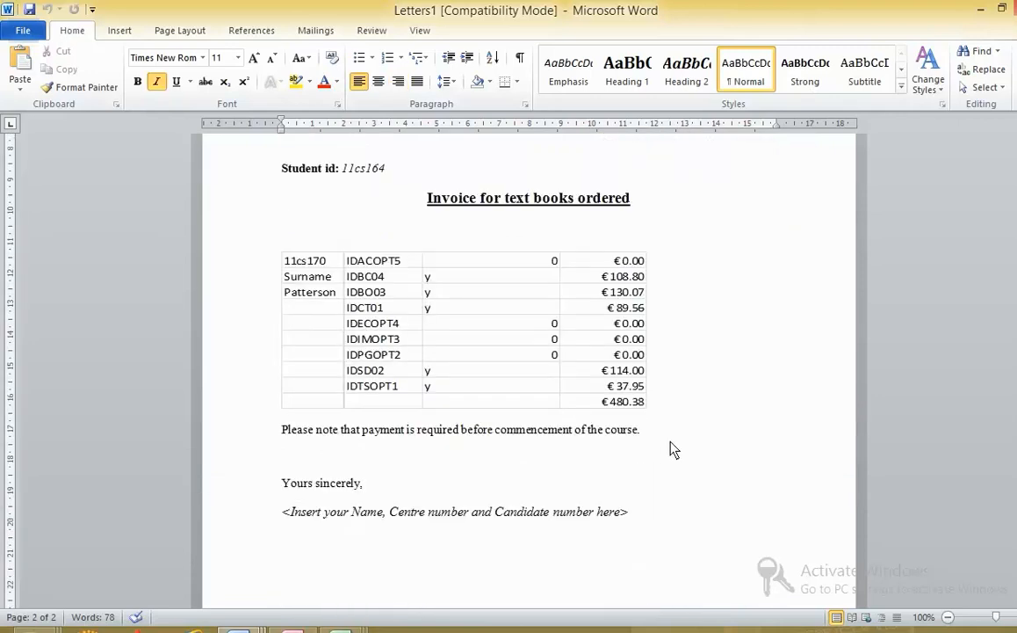
scroll(672, 447, up, 5)
scroll(672, 447, down, 6)
scroll(671, 442, up, 6)
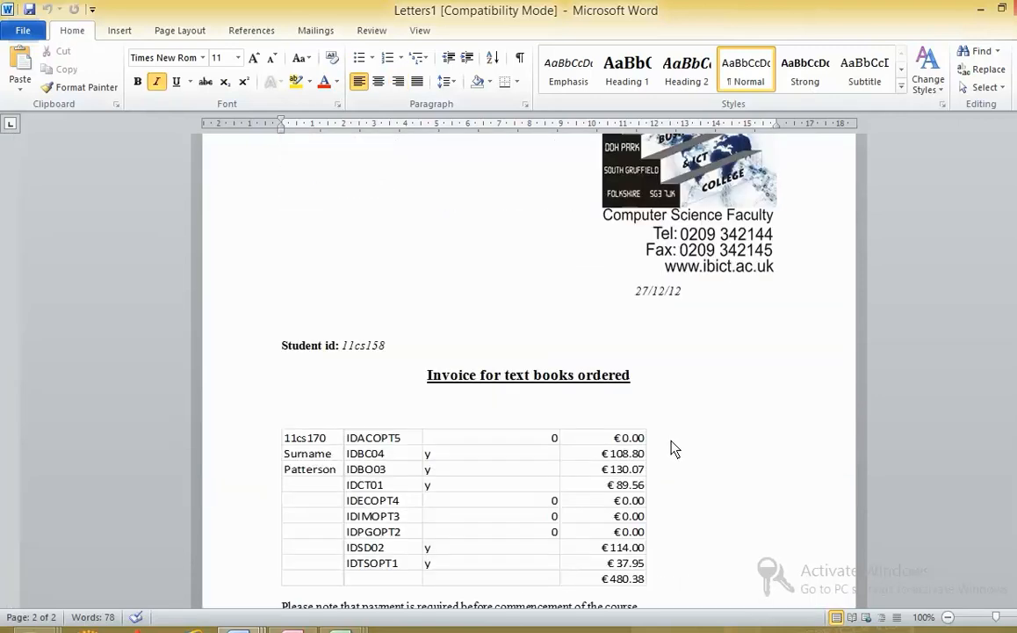
Review the exam paper's evidence and menu instructions, and copy the list of five menu operations from question 5.
key(alt+Tab)
drag(255, 360, 466, 364)
click(356, 368)
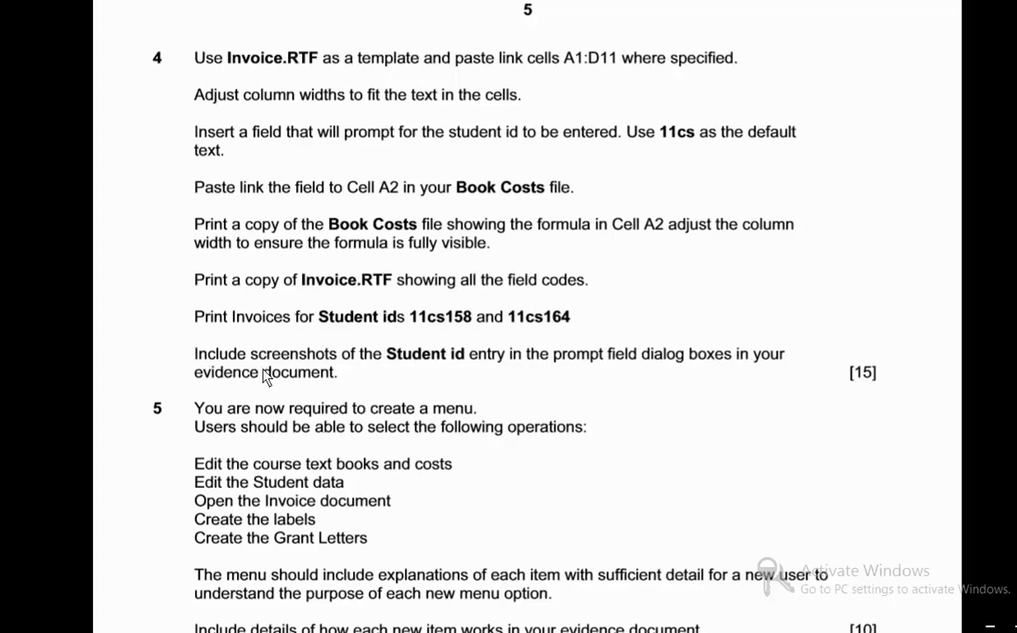
scroll(447, 432, down, 3)
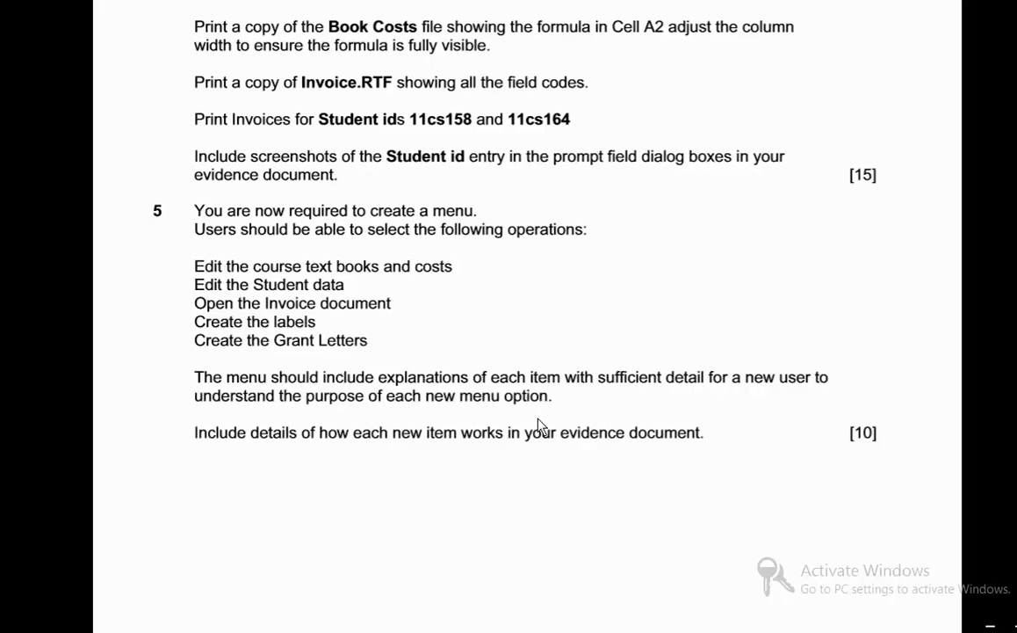
drag(367, 344, 174, 267)
key(ctrl+c)
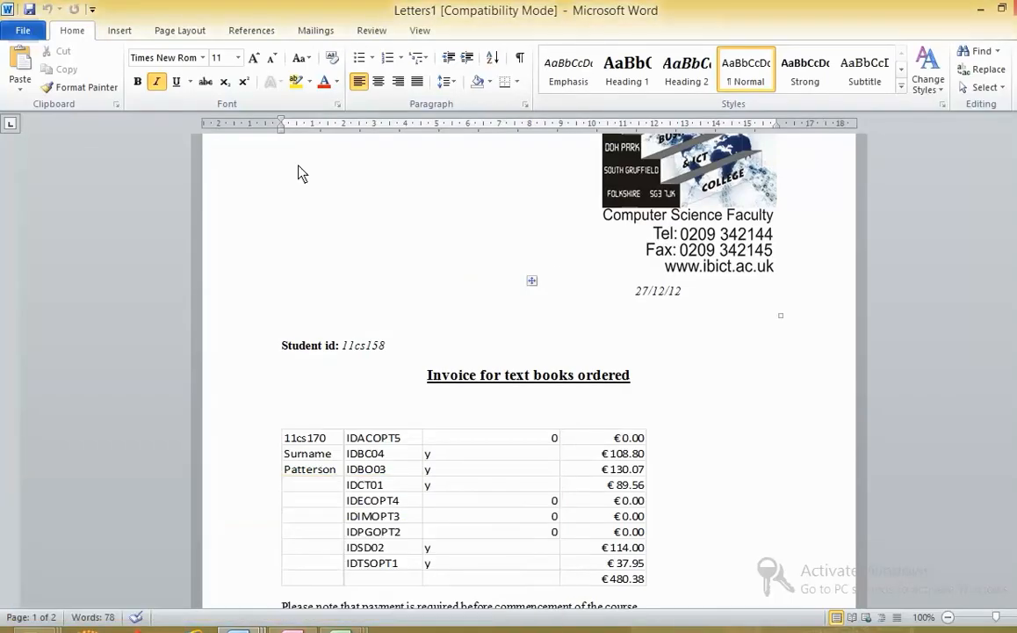
Create a new blank document in Word and paste the copied menu operations into it.
click(22, 31)
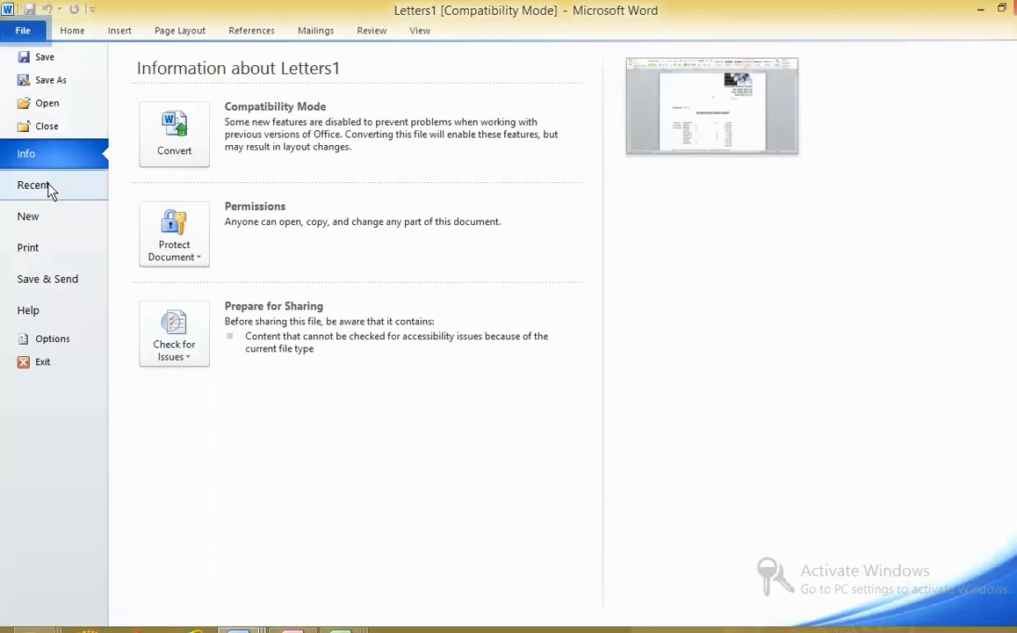
click(49, 224)
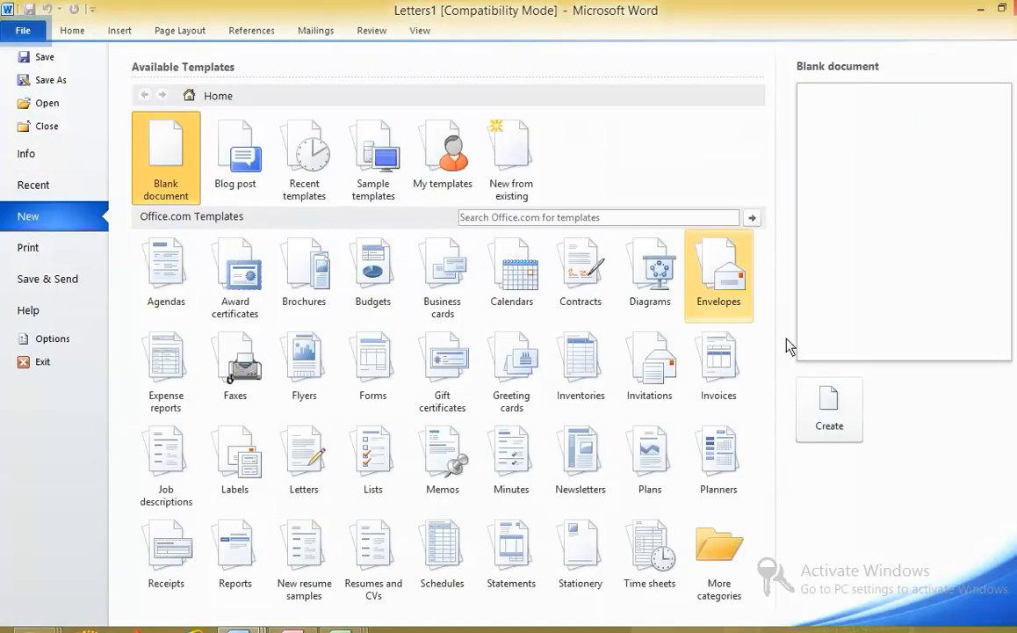
click(829, 425)
key(ctrl+v)
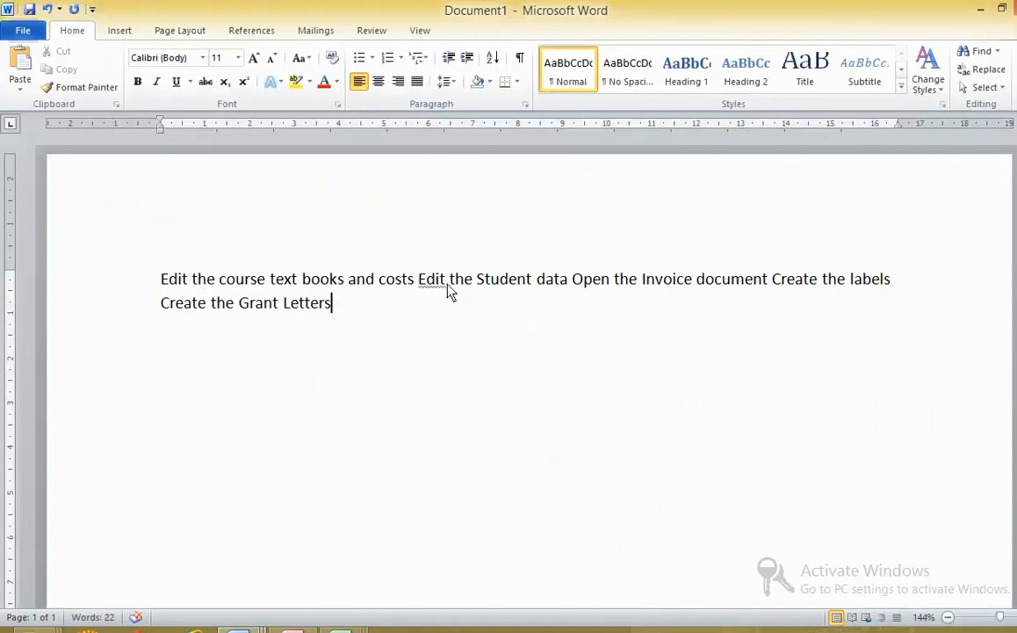
Check how question 5 of the exam paper lays out the menu operations, and return to the new menu document.
key(alt+Tab)
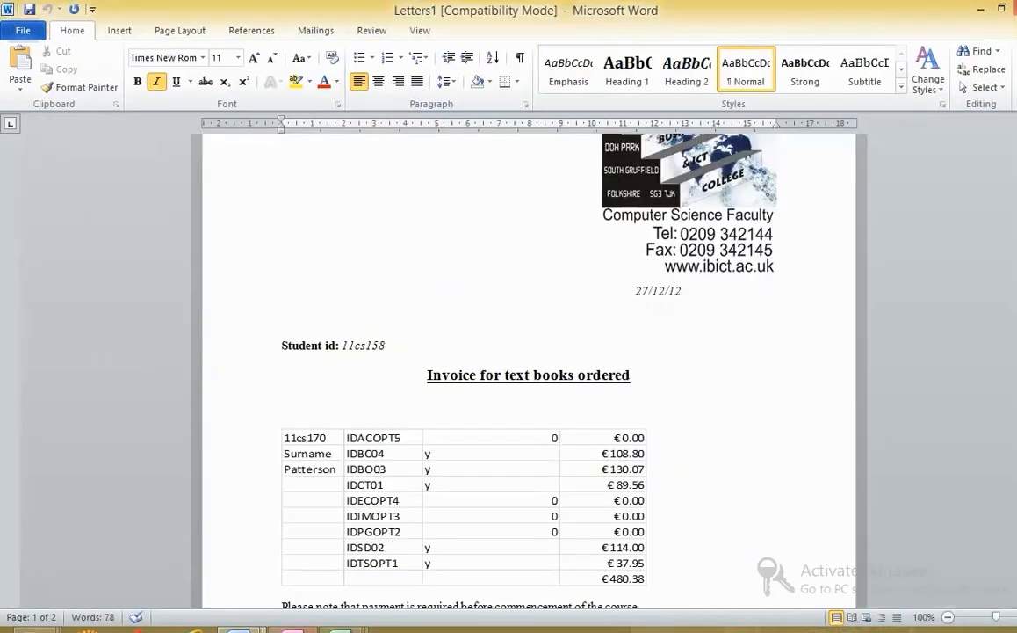
key(alt+Tab)
key(alt+Tab)
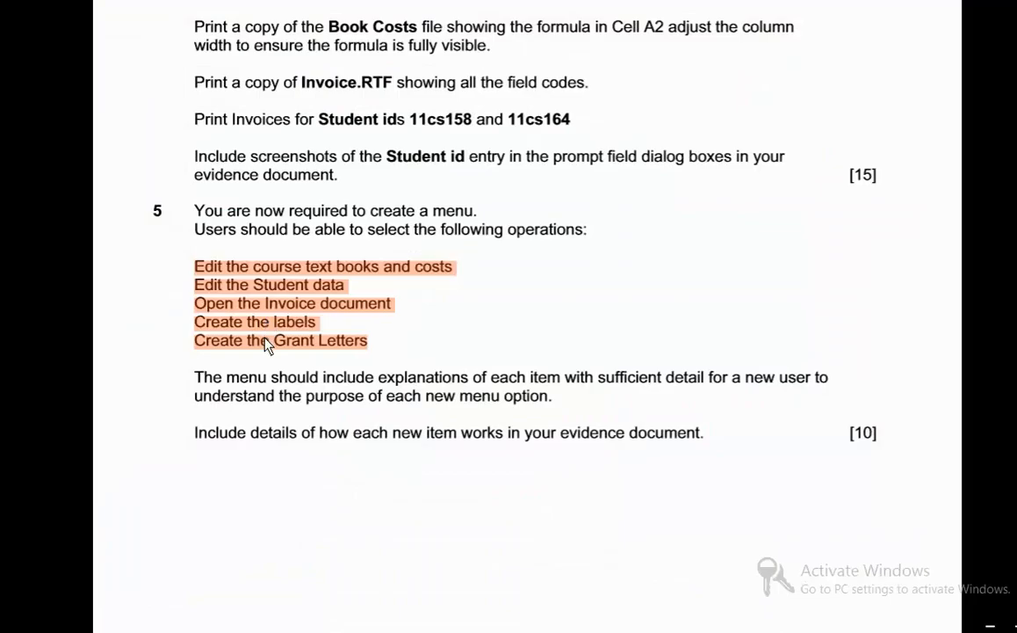
key(alt+Tab)
key(alt+Tab)
key(alt+Tab)
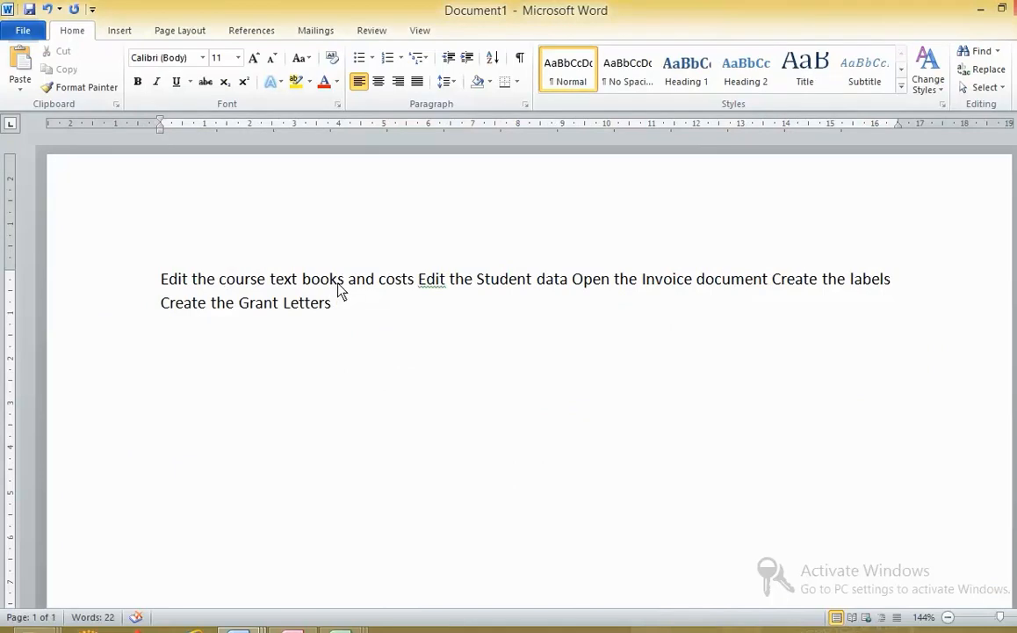
Split the pasted text so each of the five menu operations sits on its own line without a leading space.
key(Return)
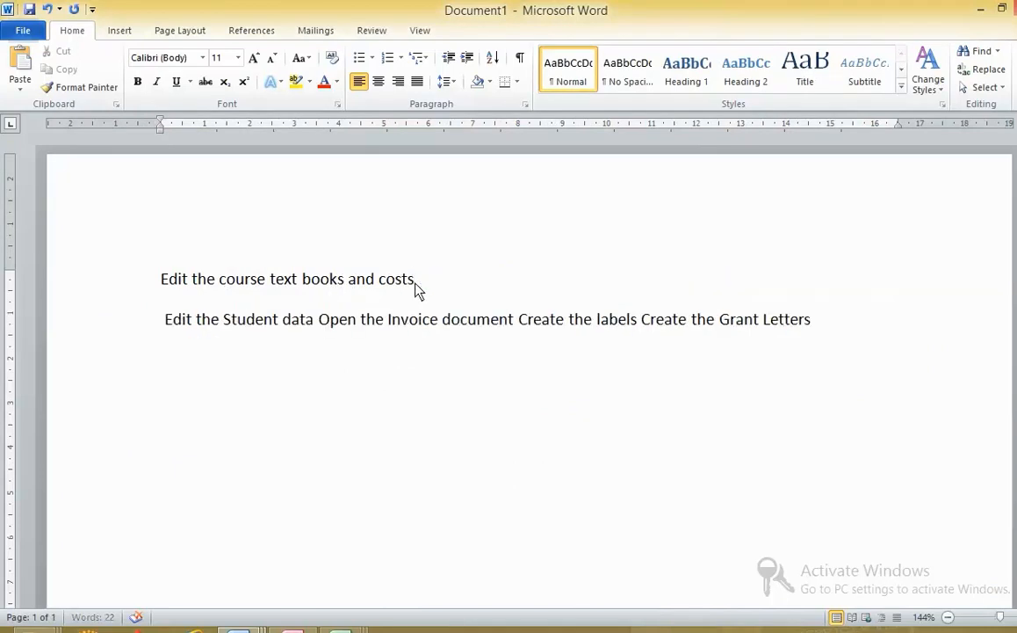
key(Delete)
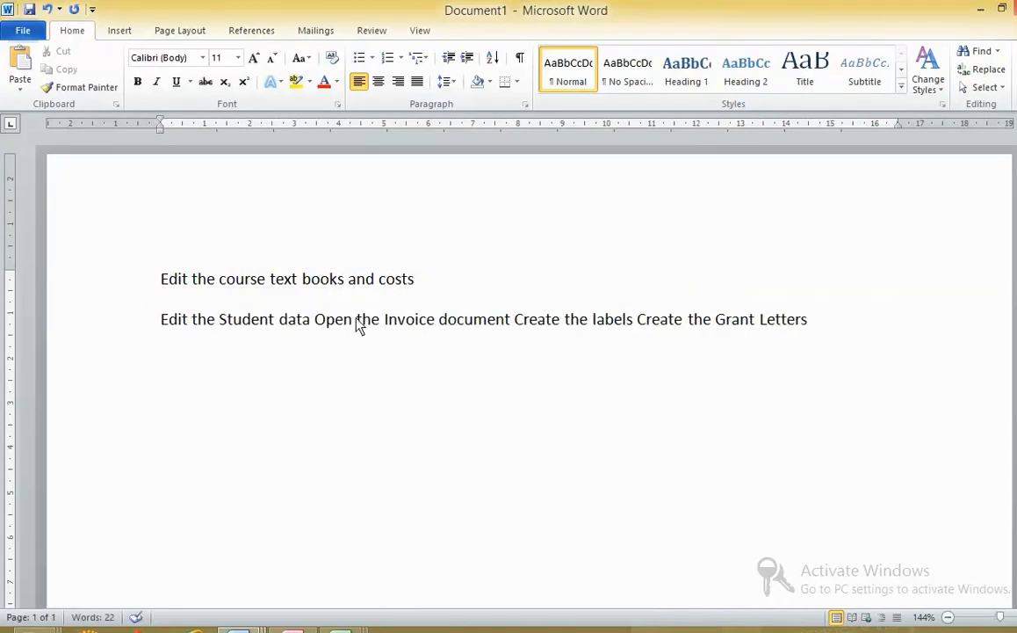
click(316, 322)
key(Return)
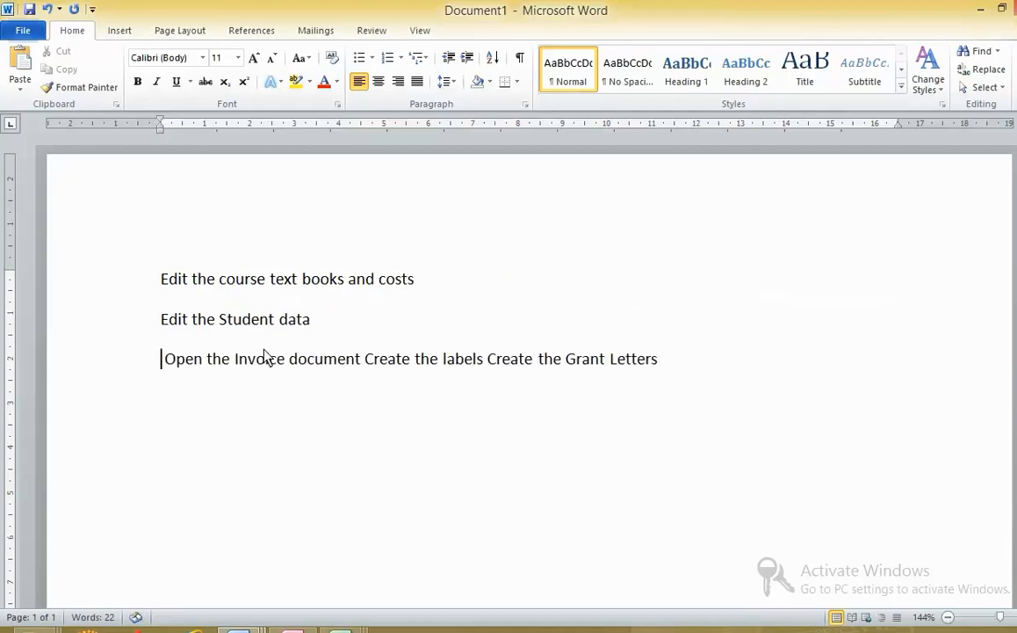
key(Delete)
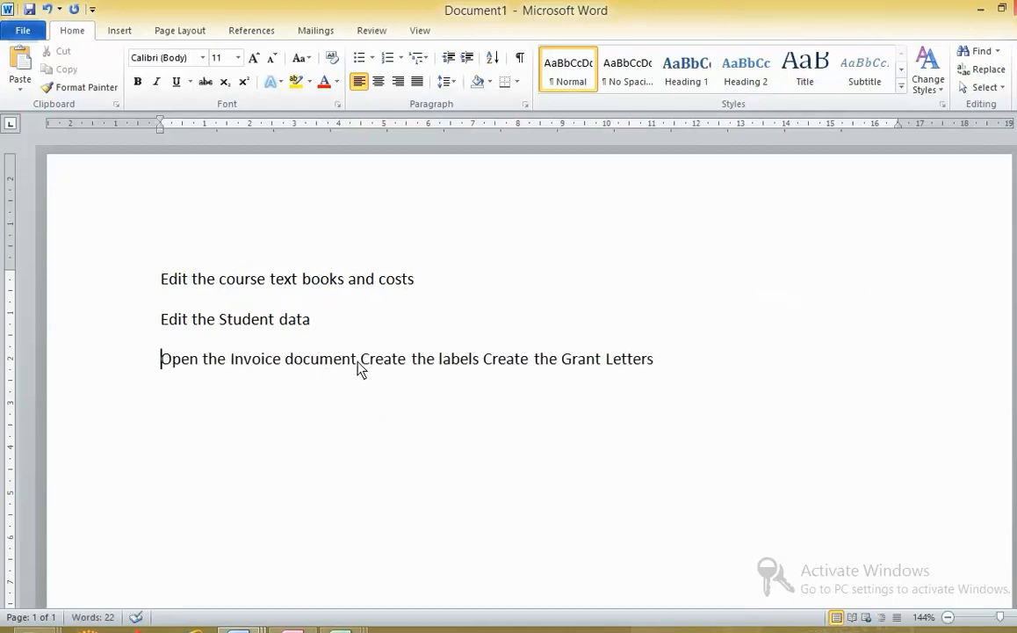
key(Return)
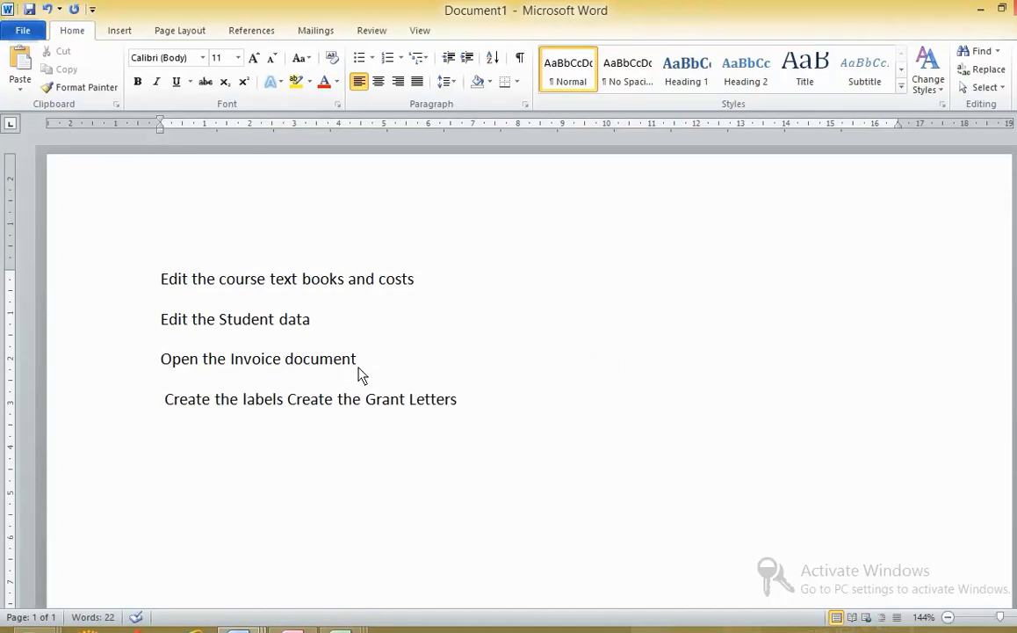
key(Delete)
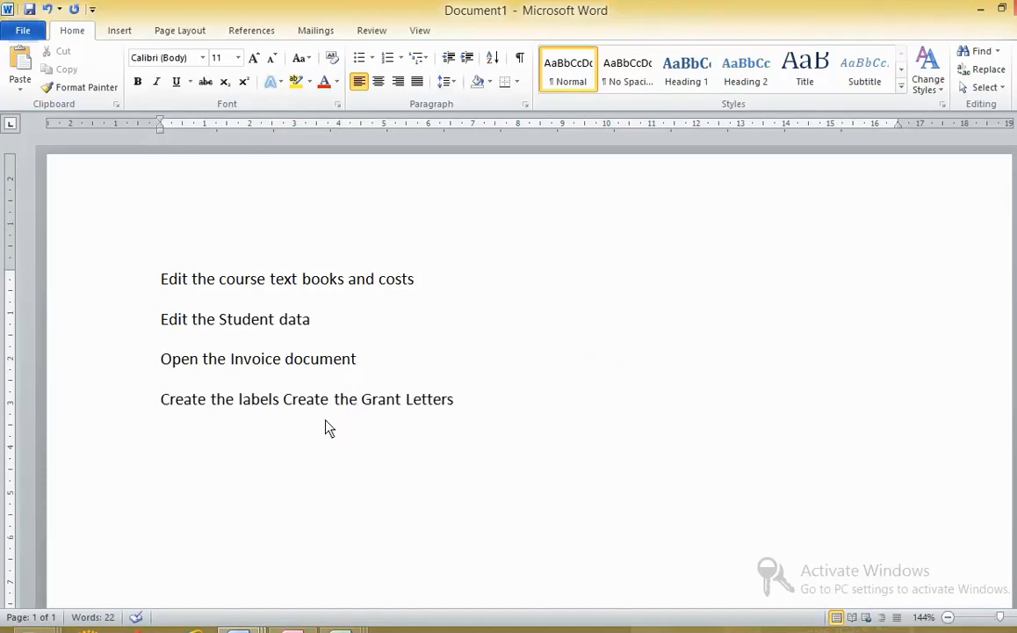
click(279, 400)
key(Return)
key(Delete)
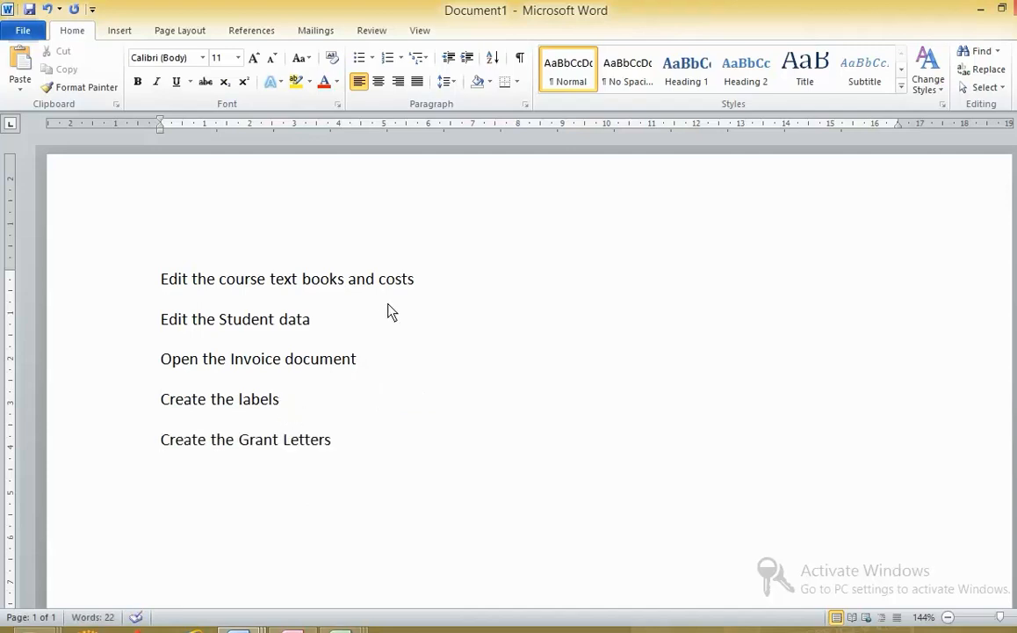
drag(436, 283, 170, 284)
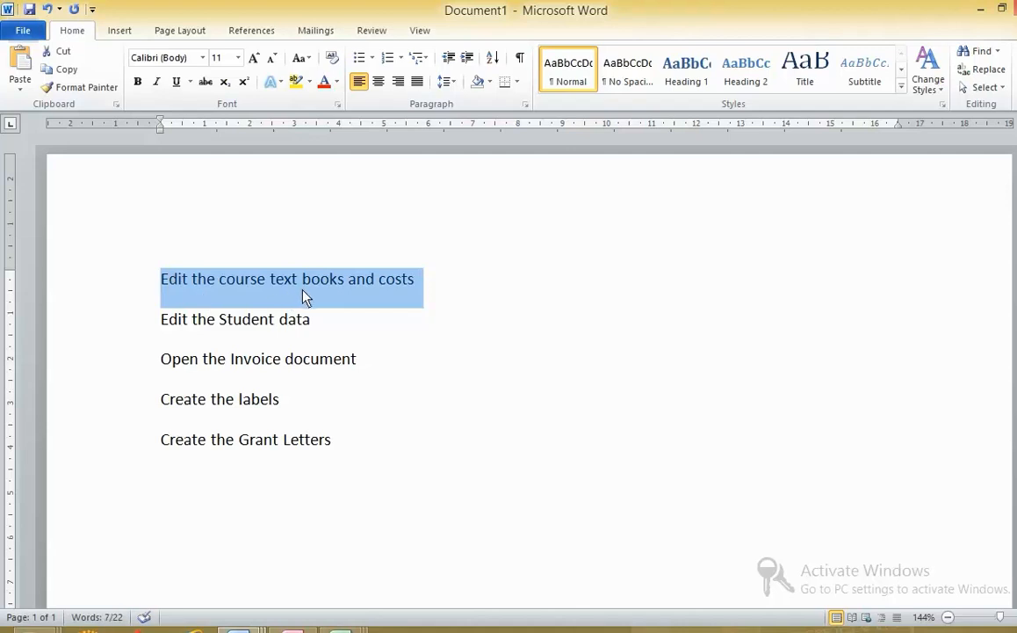
drag(311, 324, 169, 330)
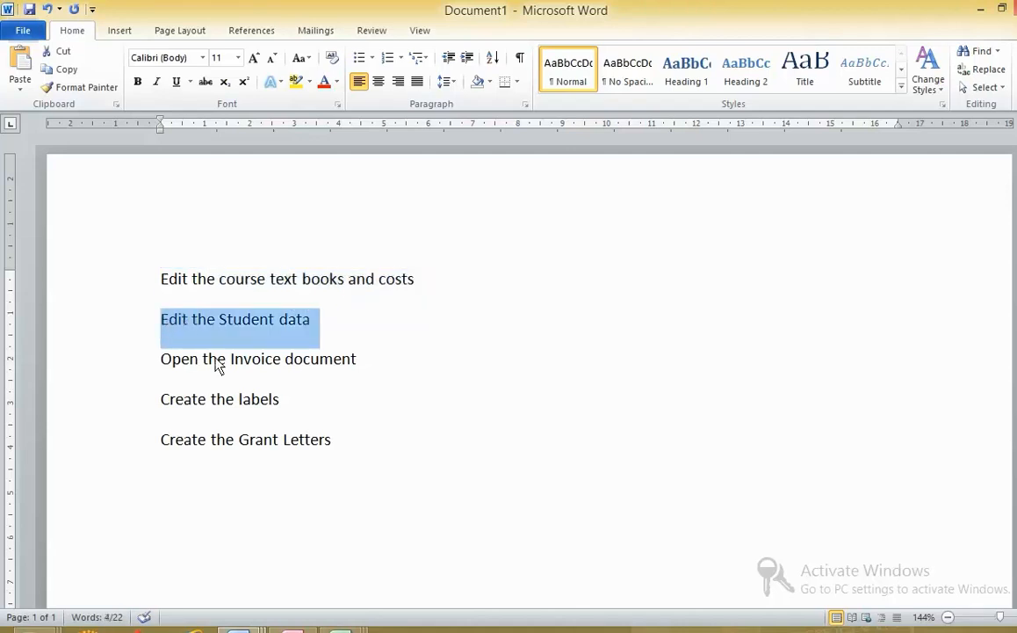
drag(380, 368, 186, 368)
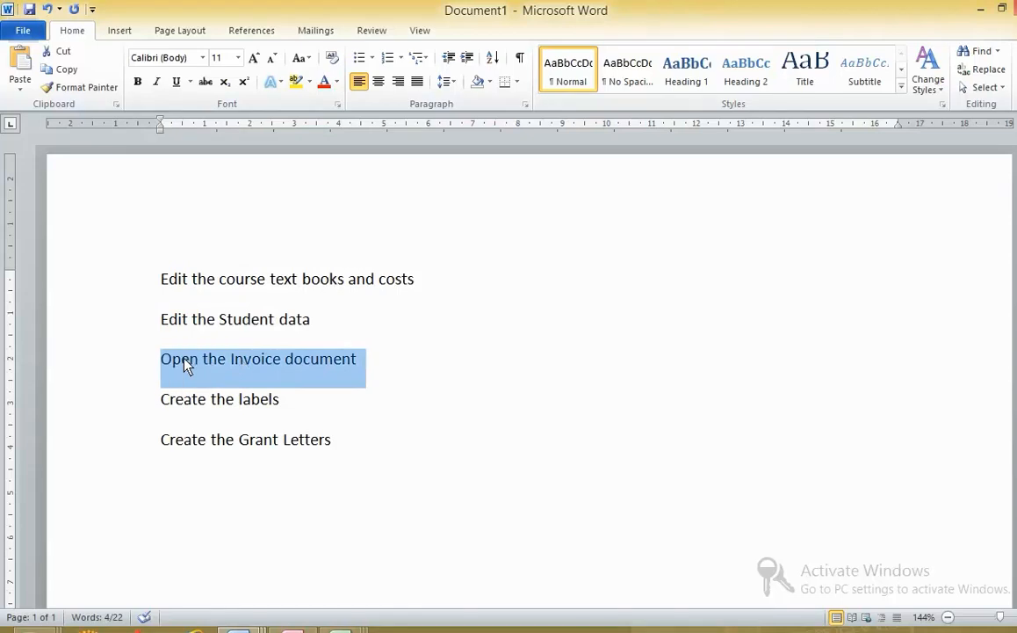
drag(277, 411, 167, 408)
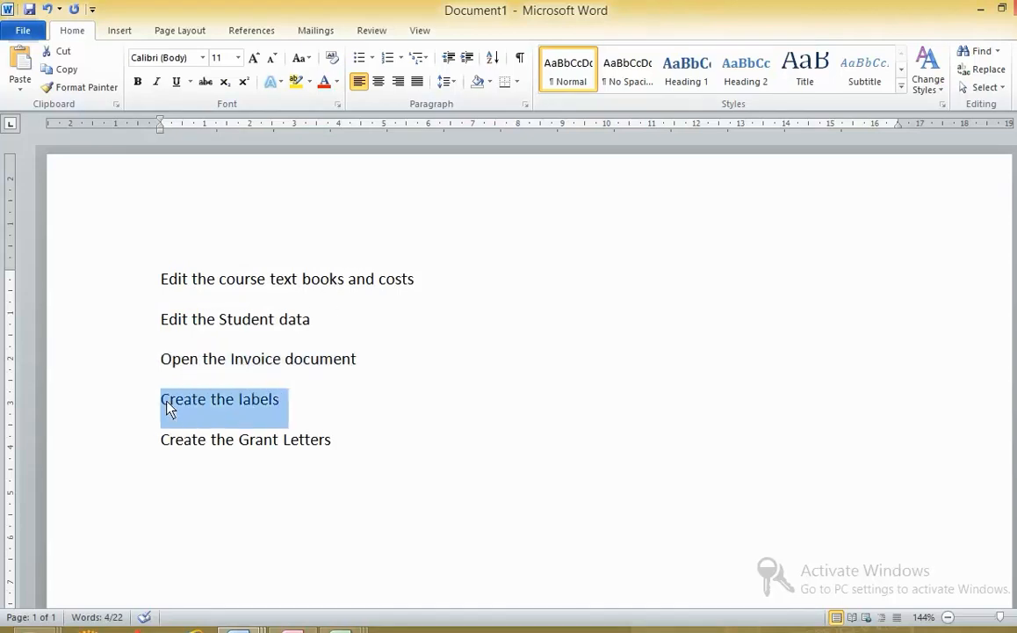
right_click(198, 408)
click(260, 317)
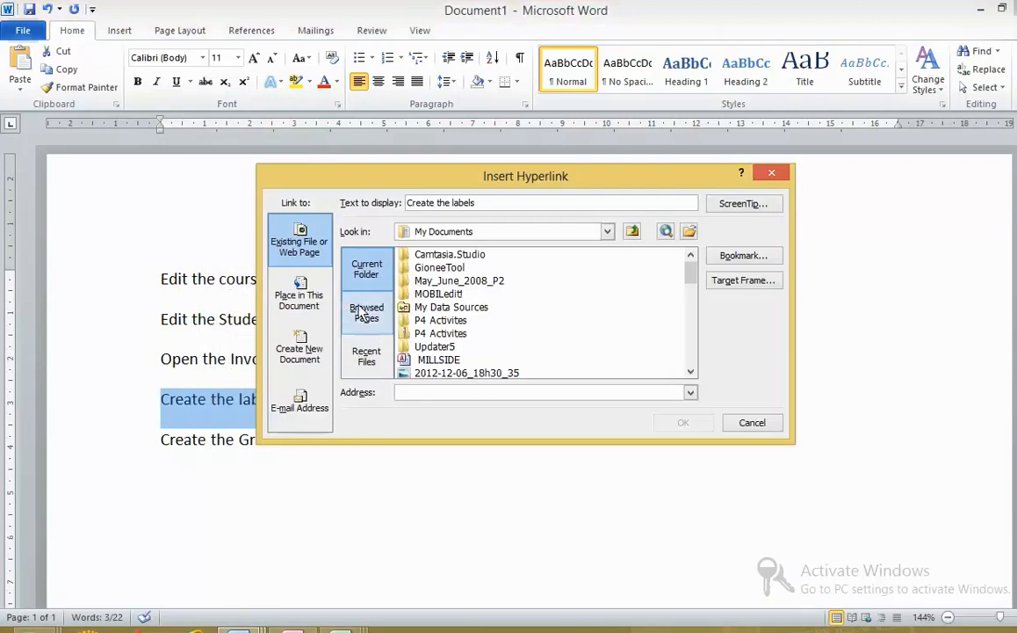
drag(691, 279, 695, 345)
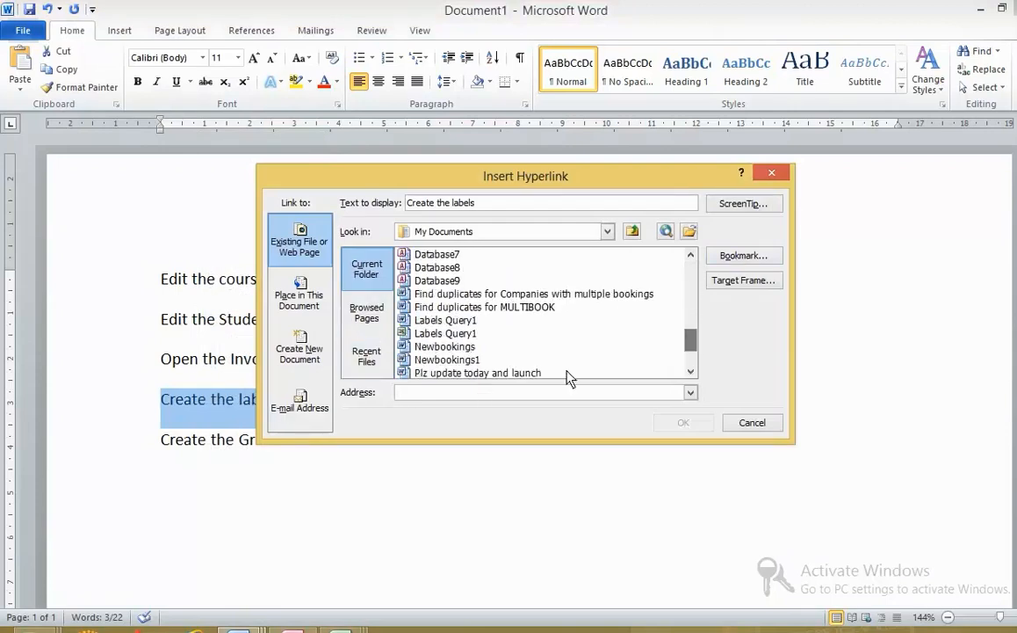
drag(509, 188, 665, 206)
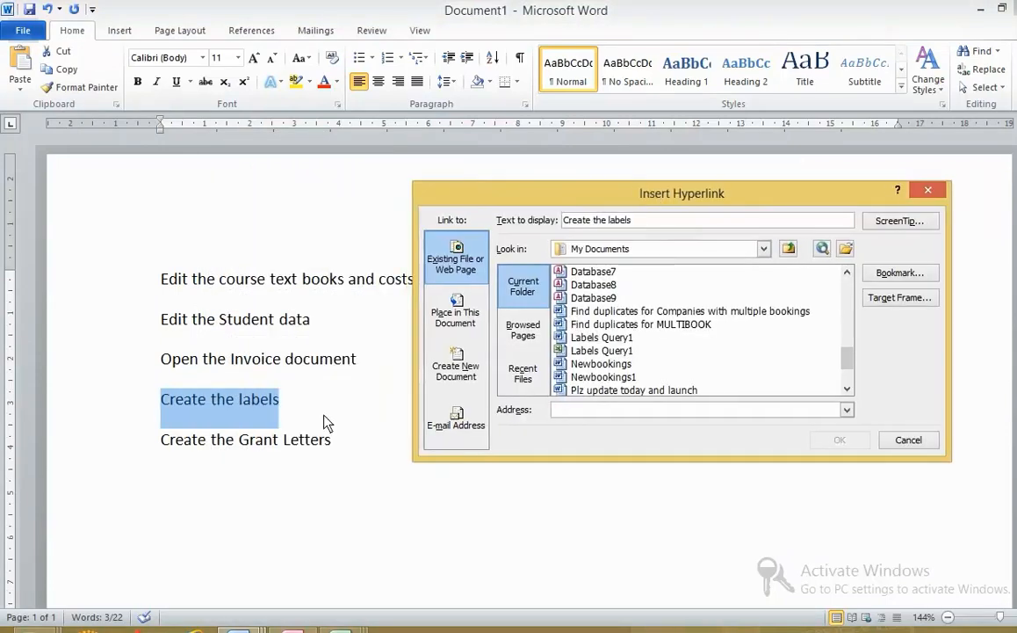
click(602, 337)
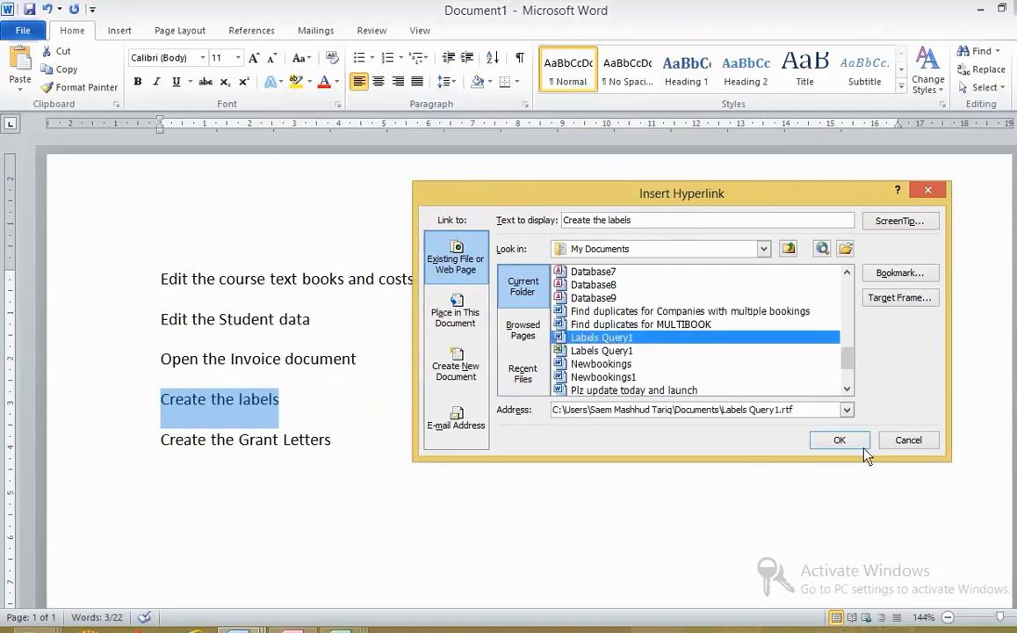
click(905, 441)
click(266, 403)
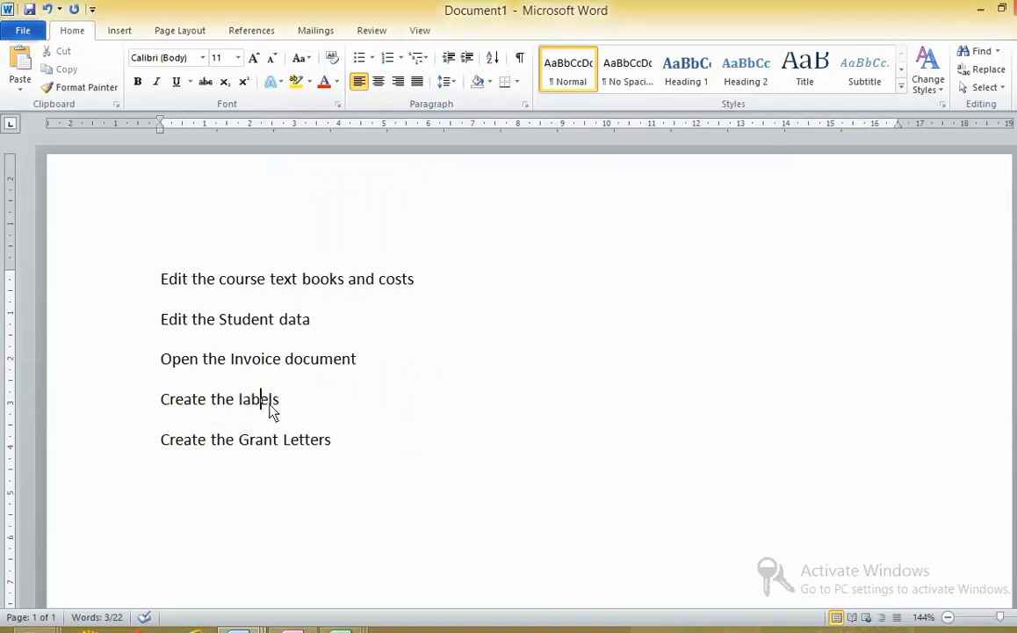
Add a line below "Create the labels" and begin its explanation with "To create labels".
click(217, 411)
key(Return)
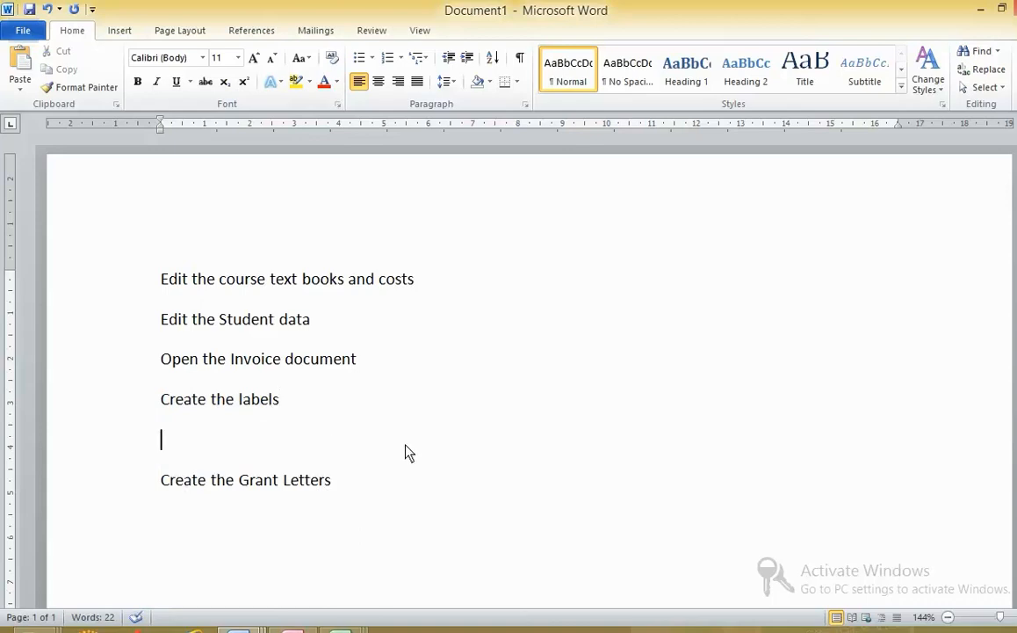
text(To create )
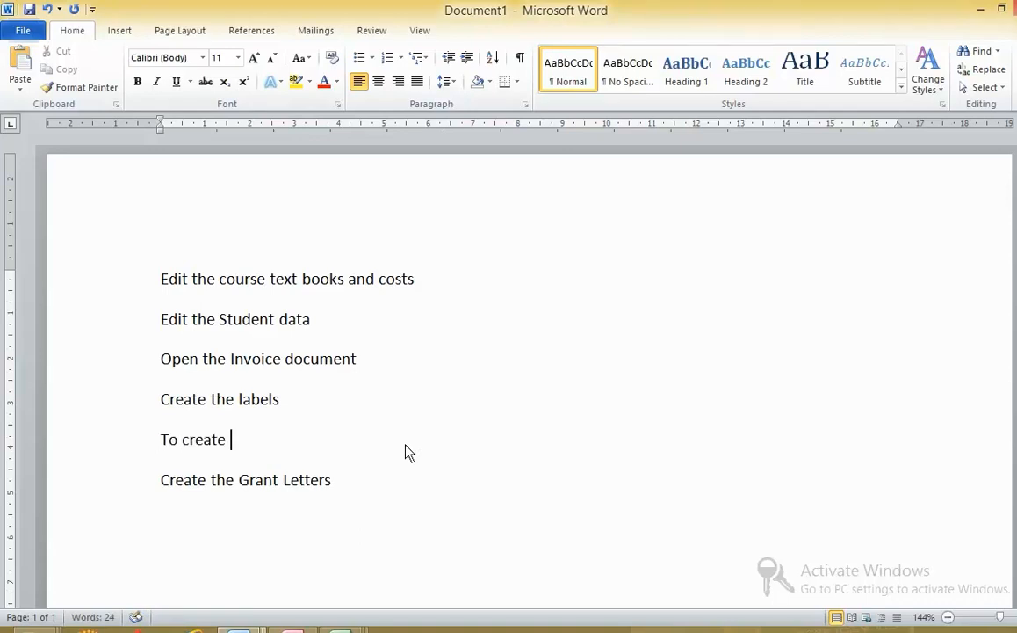
text(labesl)
key(BackSpace)
key(BackSpace)
text(ls)
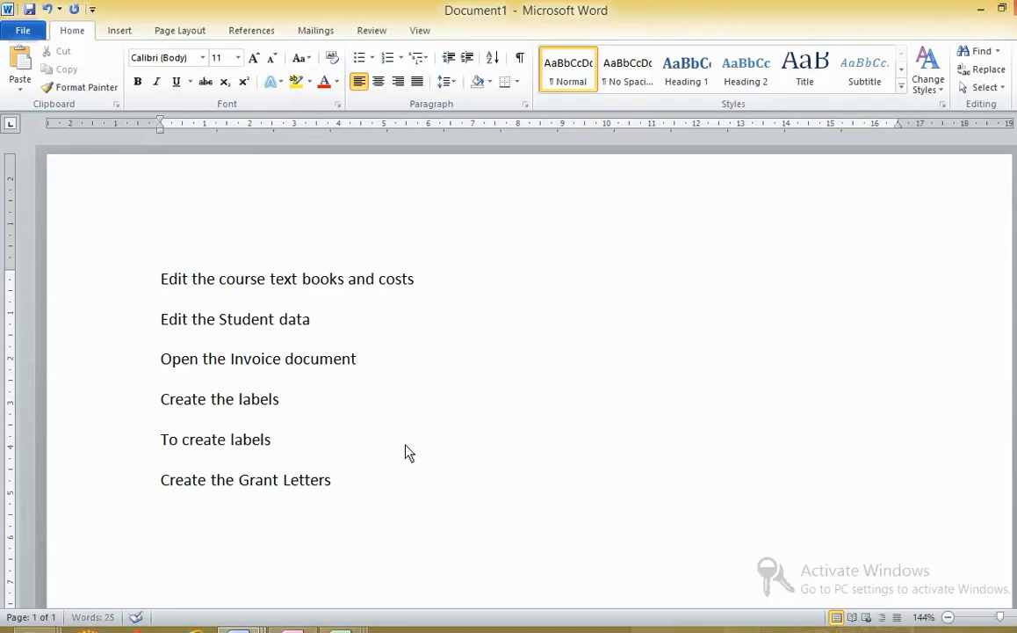
text( fpr t)
key(BackSpace)
key(BackSpace)
key(BackSpace)
key(BackSpace)
Review the label requirements in question 1 of the exam paper, and return to the menu document.
key(alt+Tab)
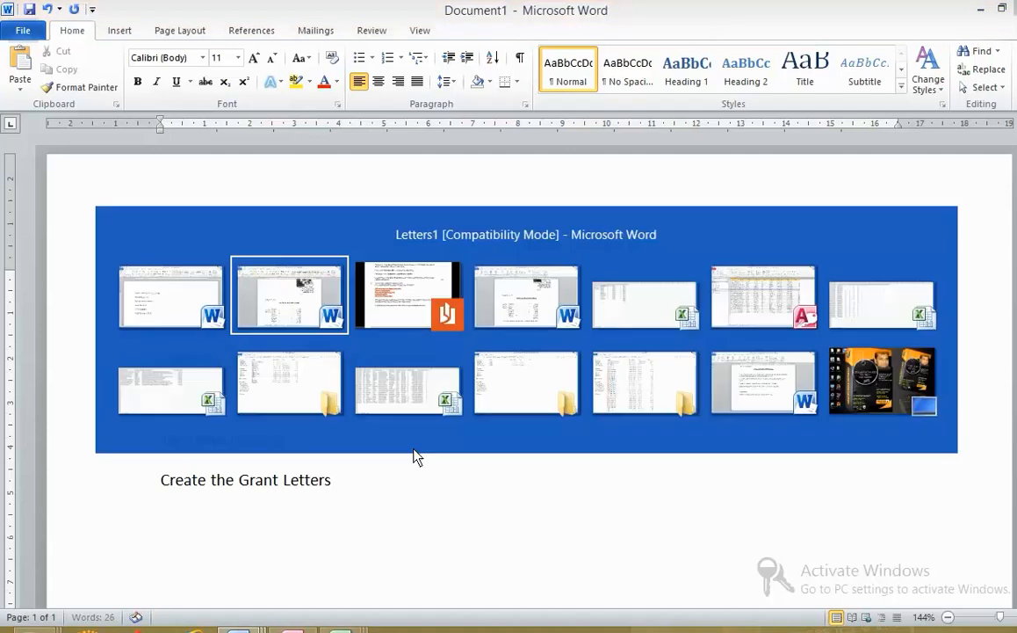
key(alt+Tab)
key(alt+Tab)
scroll(541, 381, up, 10)
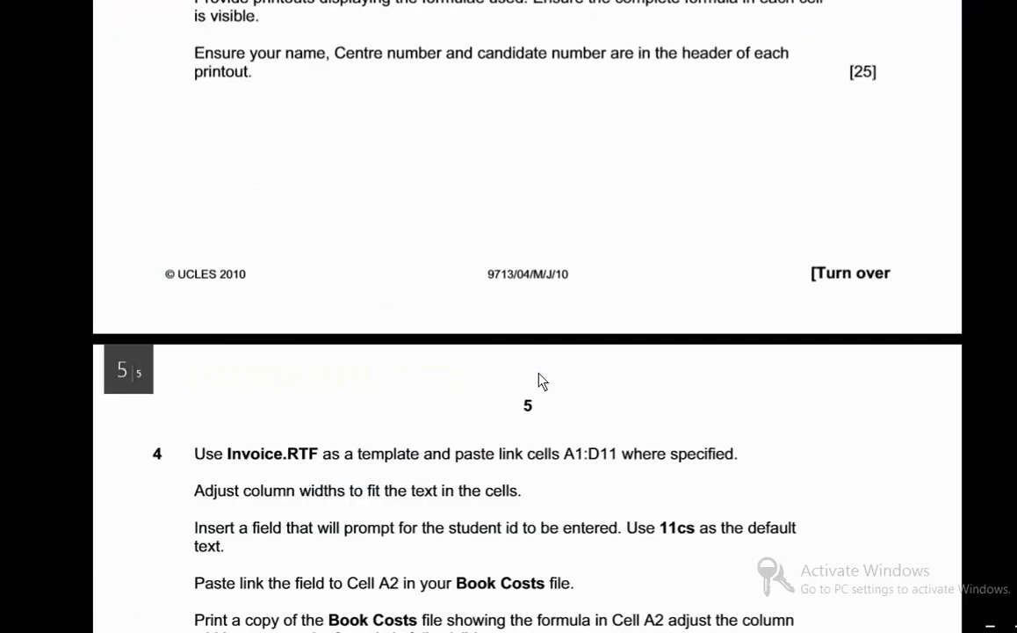
scroll(540, 381, up, 15)
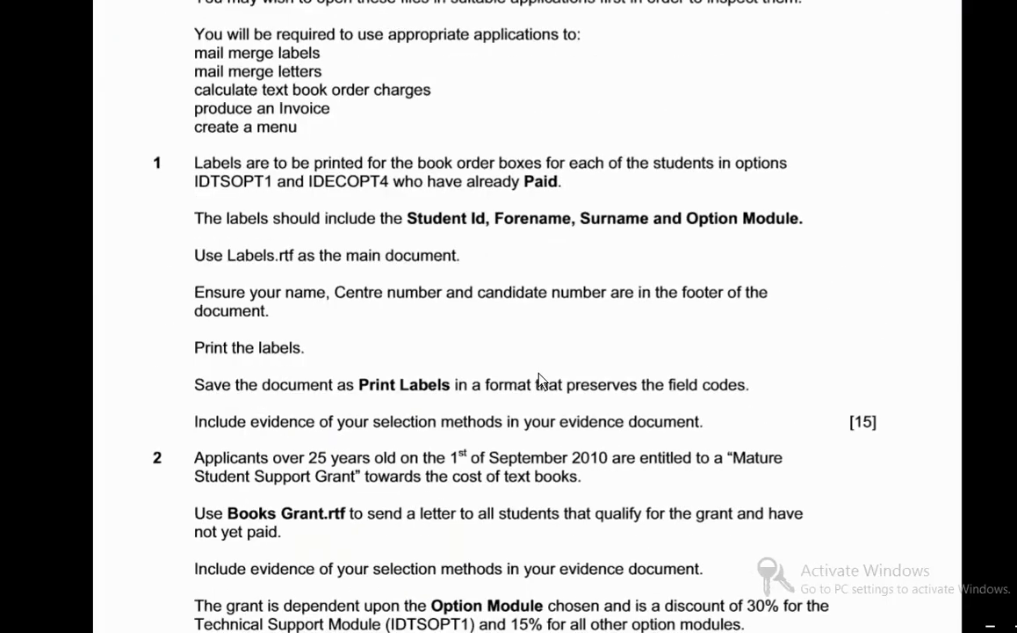
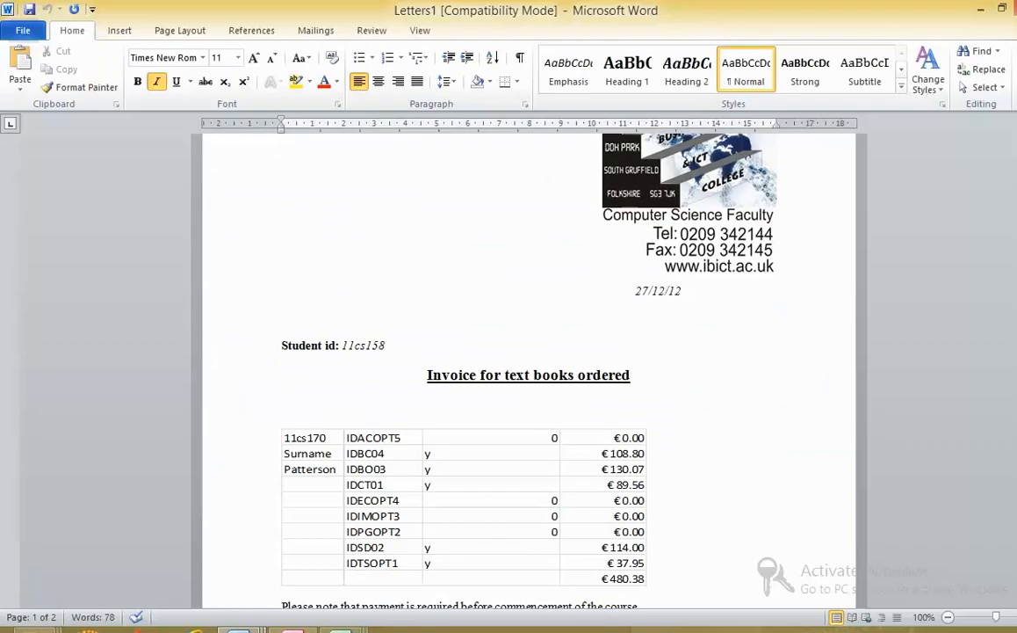
click(239, 629)
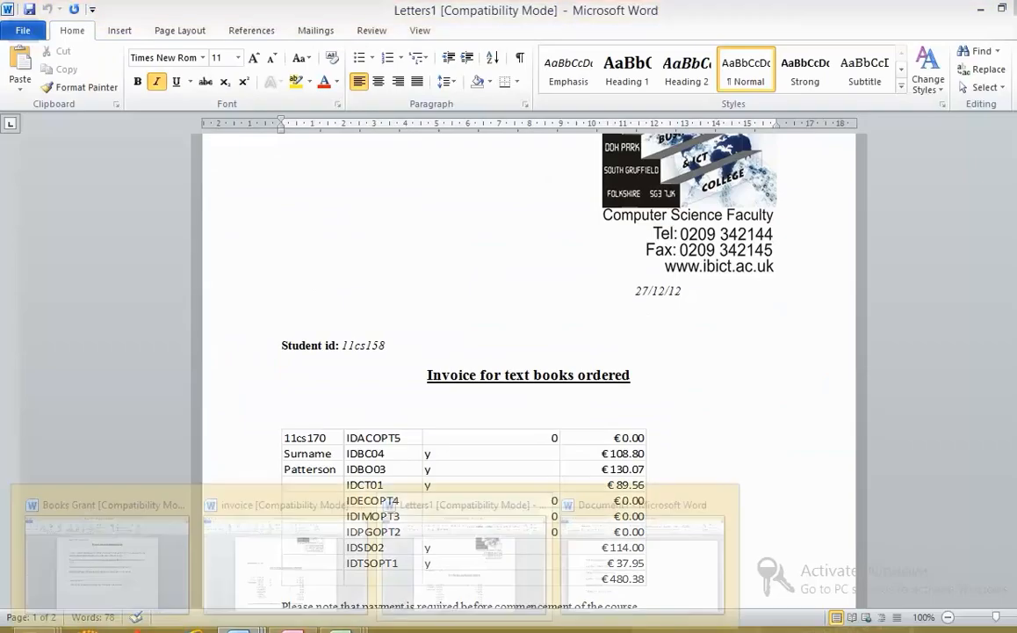
click(607, 551)
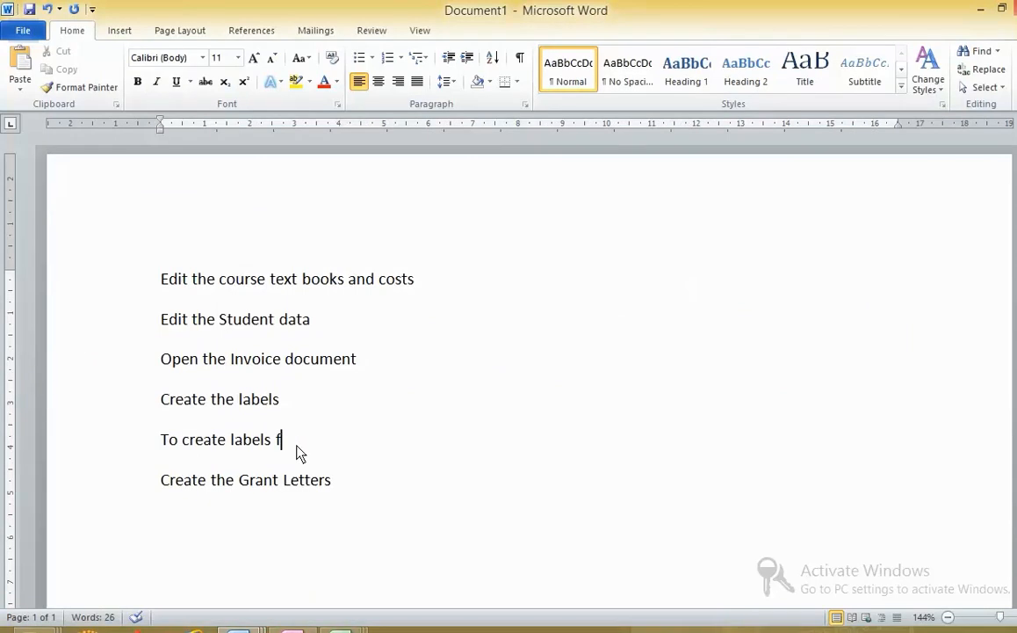
Replace the draft explanation under "Create the labels" with "Click to create labels for students".
drag(290, 450, 167, 452)
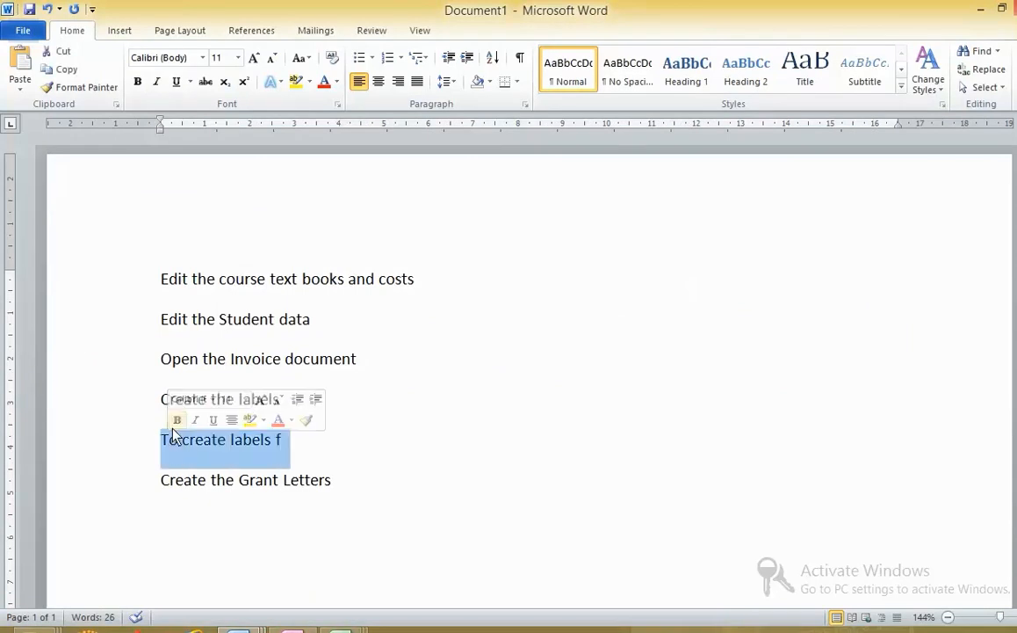
text(Crick to)
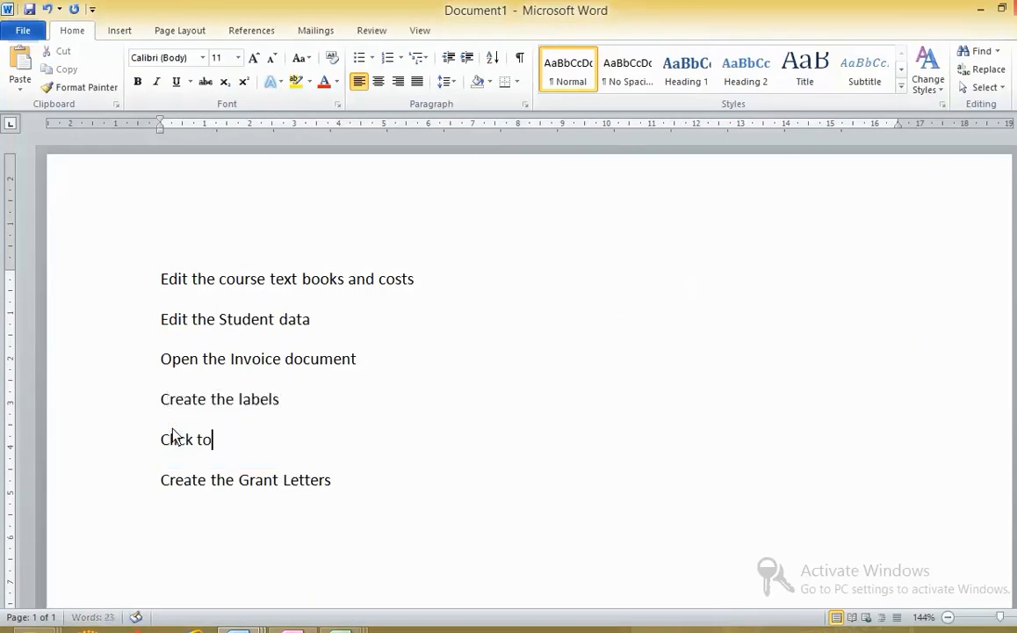
text( create labels for std)
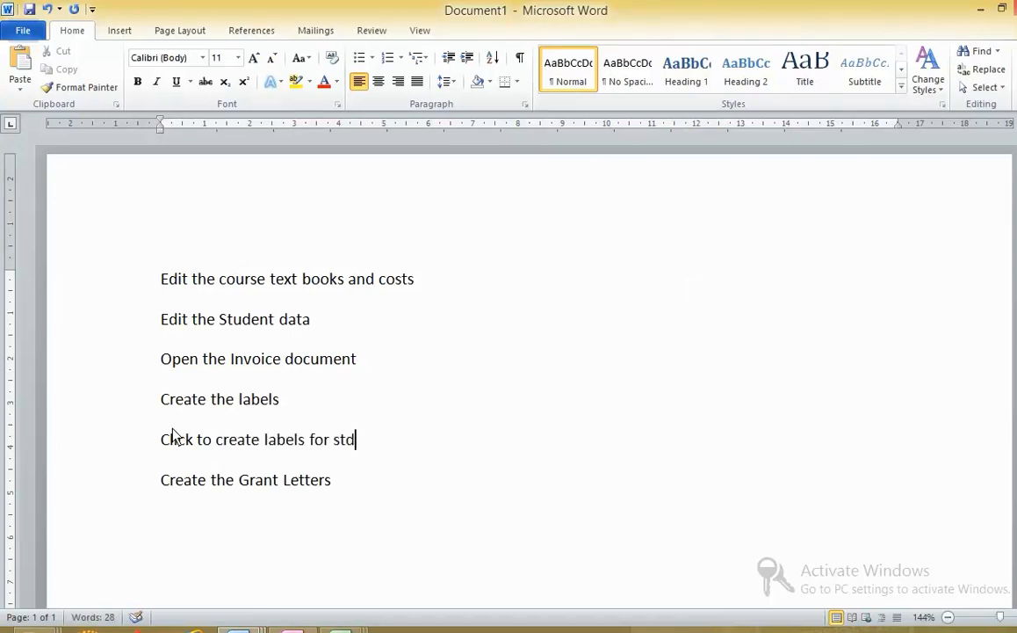
key(BackSpace)
text(udents)
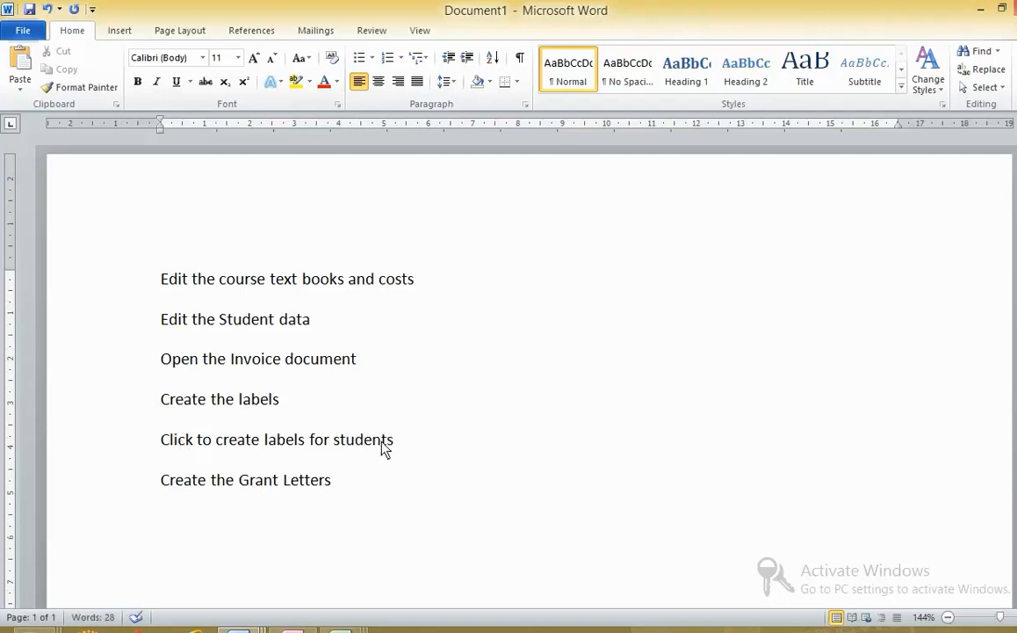
Format the "Click to create labels for students" explanation in italic at font size 10.
drag(387, 448, 178, 446)
click(237, 58)
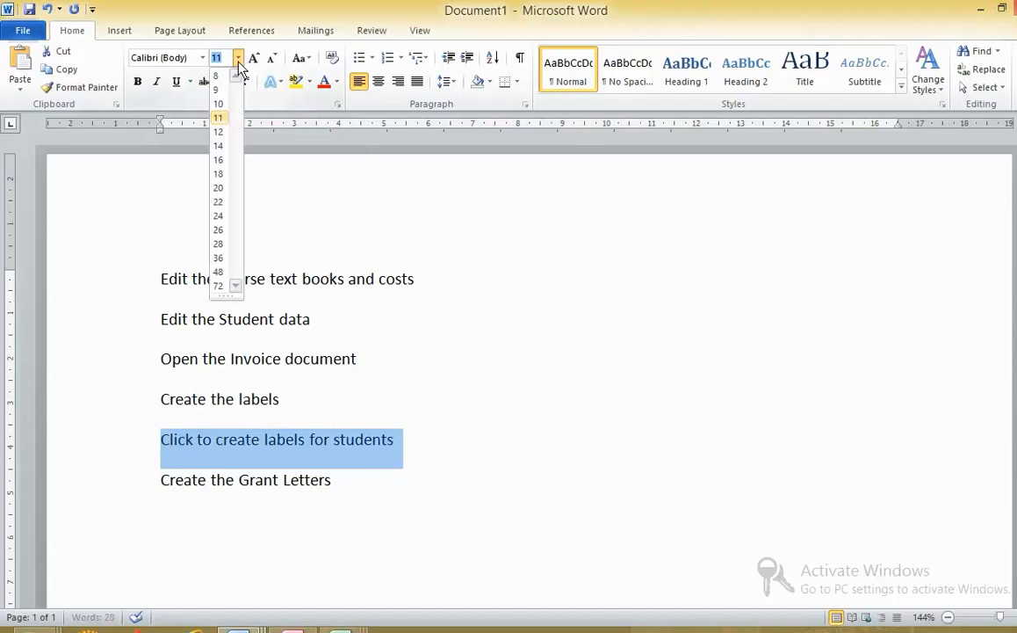
click(220, 104)
click(156, 82)
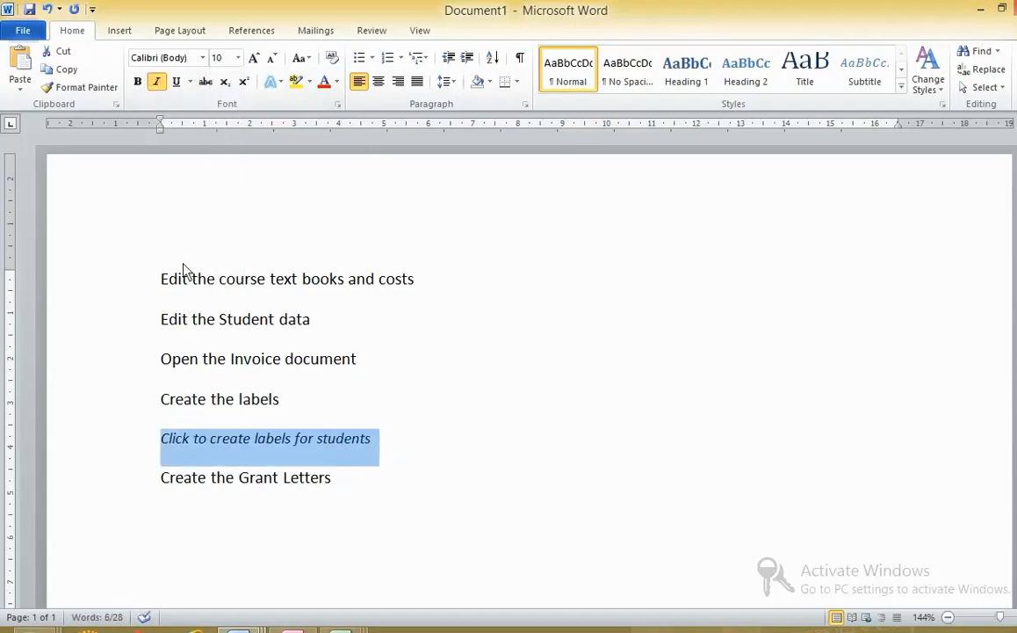
Hyperlink the "Create the labels" menu line to the existing file Labels Query1.rtf in My Documents.
drag(288, 419, 195, 403)
right_click(195, 404)
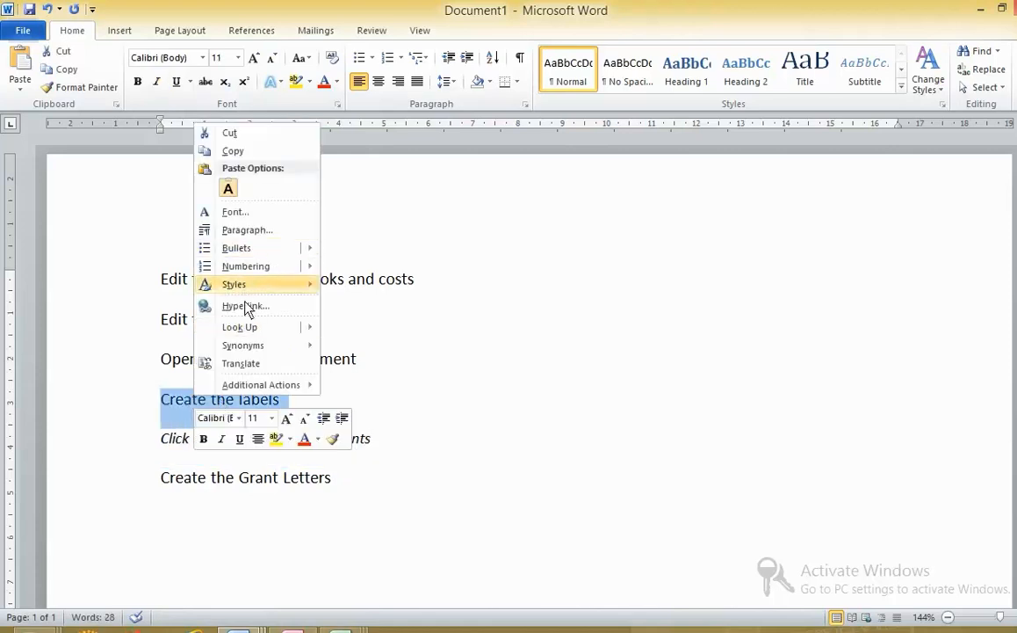
click(247, 306)
scroll(850, 317, down, 4)
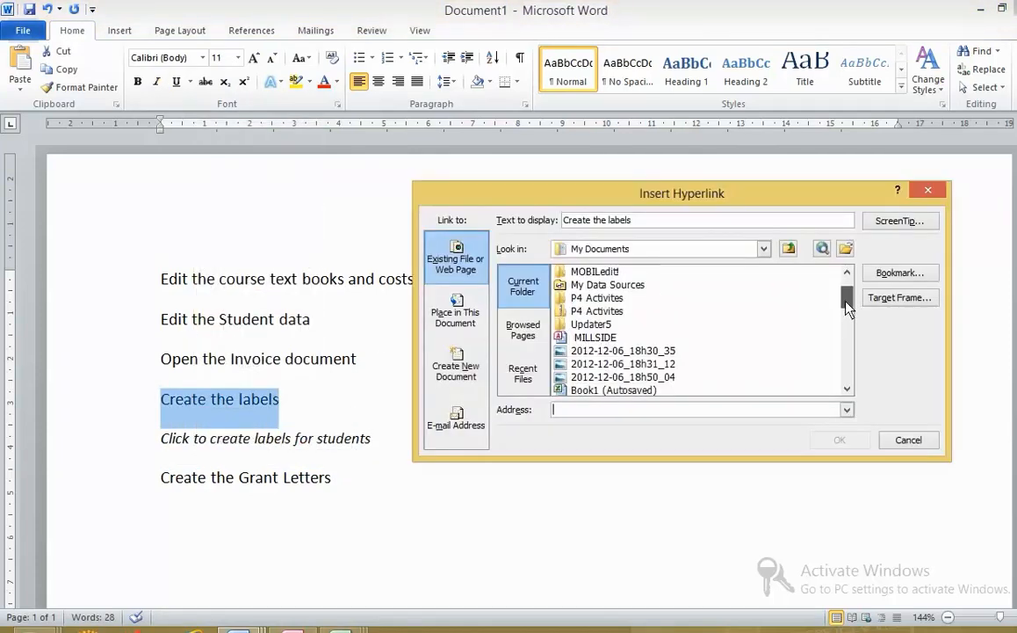
scroll(848, 344, down, 5)
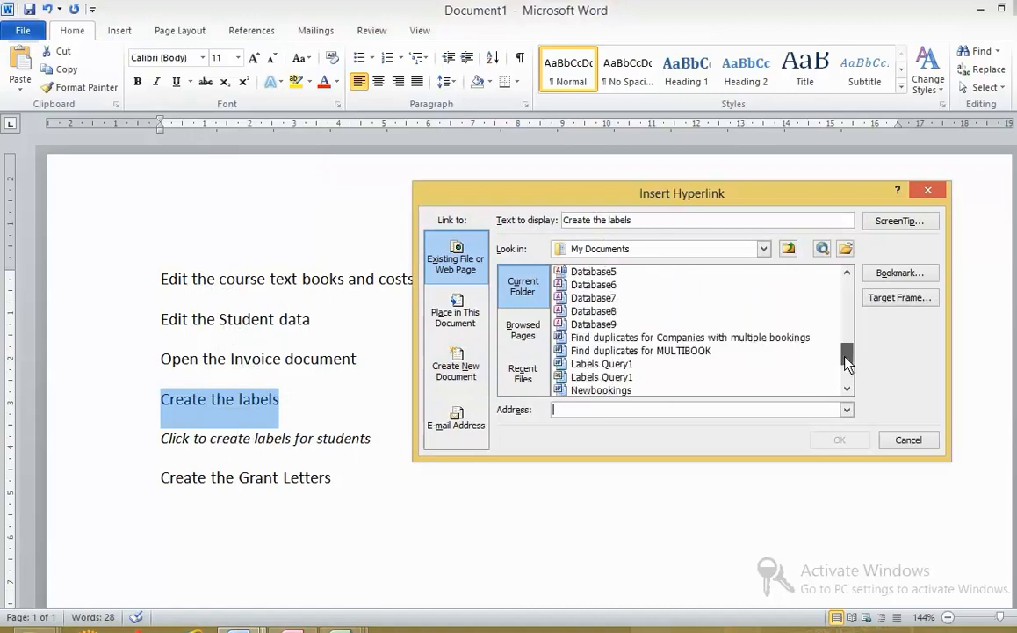
click(607, 327)
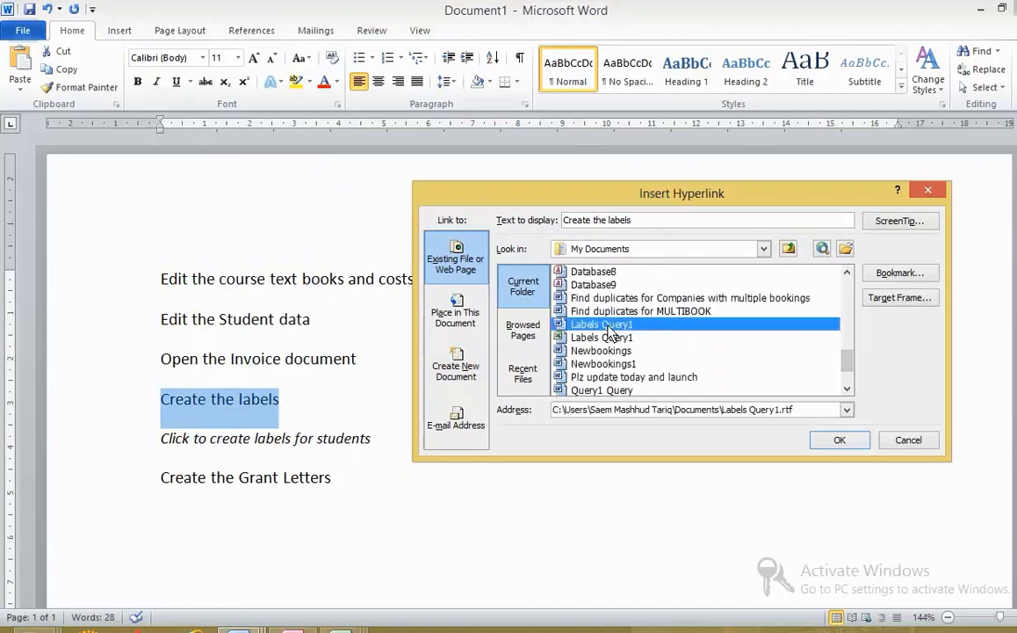
click(857, 447)
Review question 2 of the exam paper for the document behind the "Create the Grant Letters" menu item.
drag(348, 374, 150, 368)
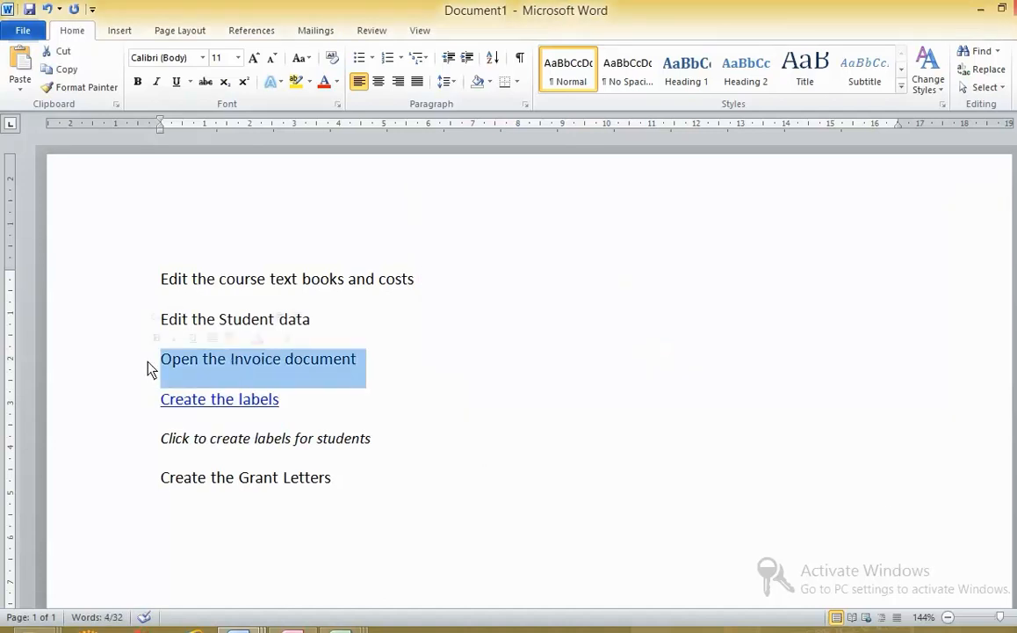
drag(336, 482, 145, 482)
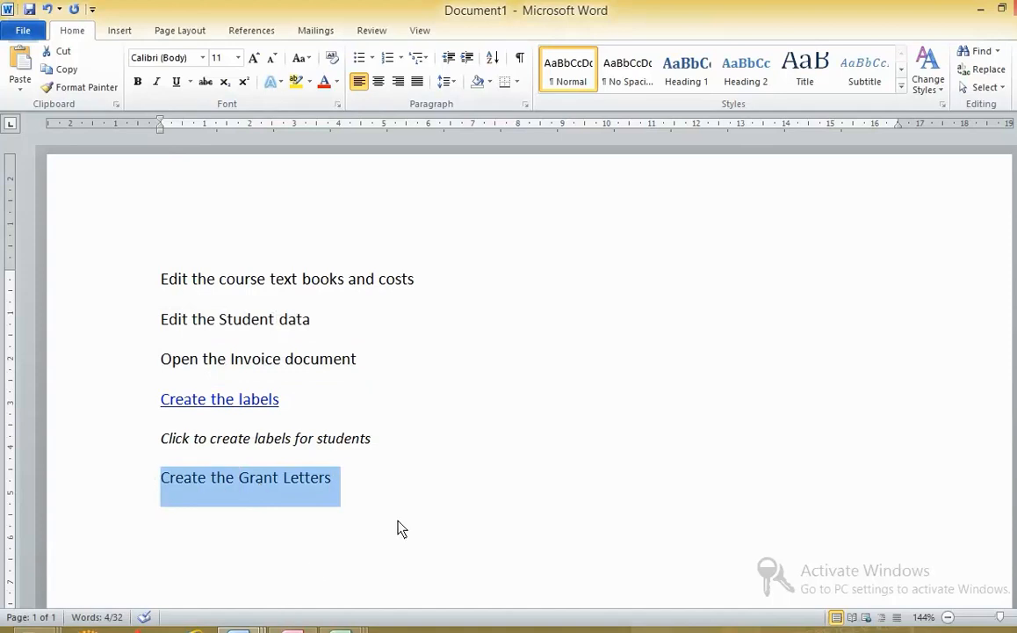
key(alt+Tab)
key(alt+Tab)
key(alt+Tab)
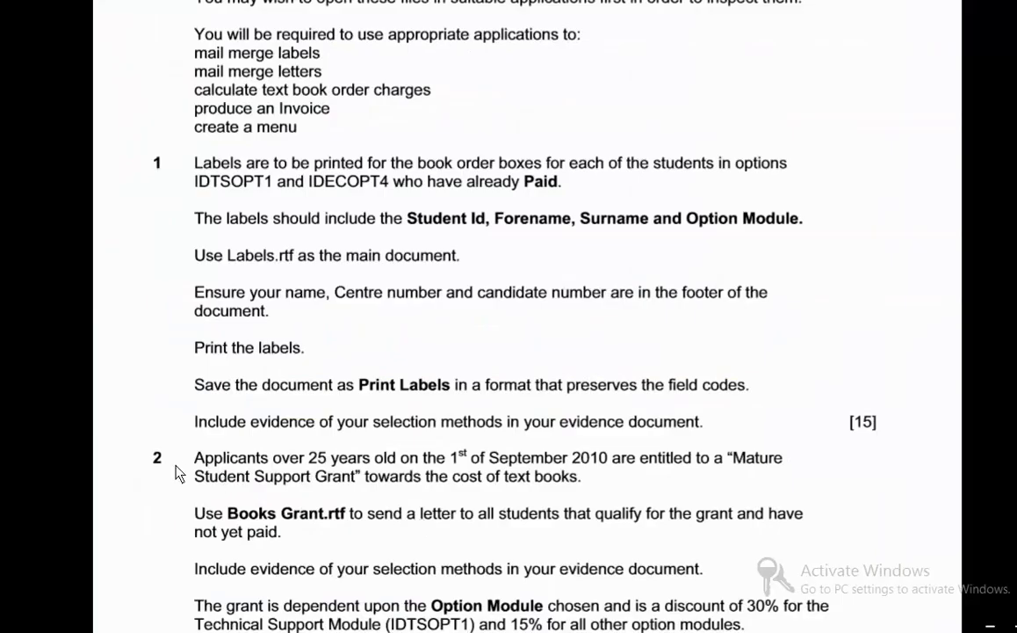
scroll(348, 527, down, 5)
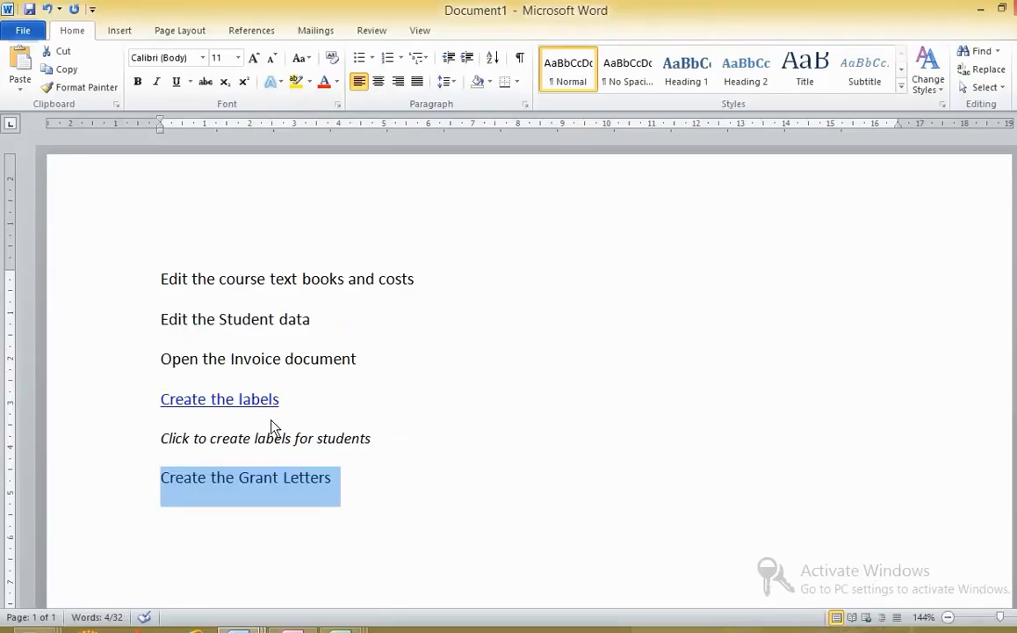
Look up the template file named in question 4 of the exam paper for the "Open the Invoice document" item.
drag(162, 360, 321, 367)
key(alt+Tab)
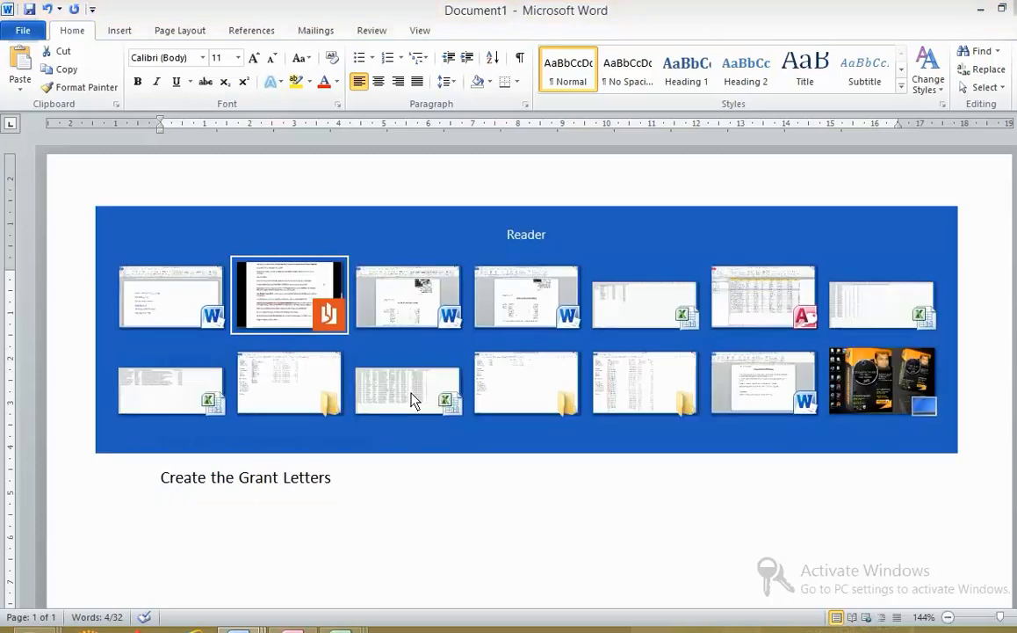
scroll(446, 426, down, 3)
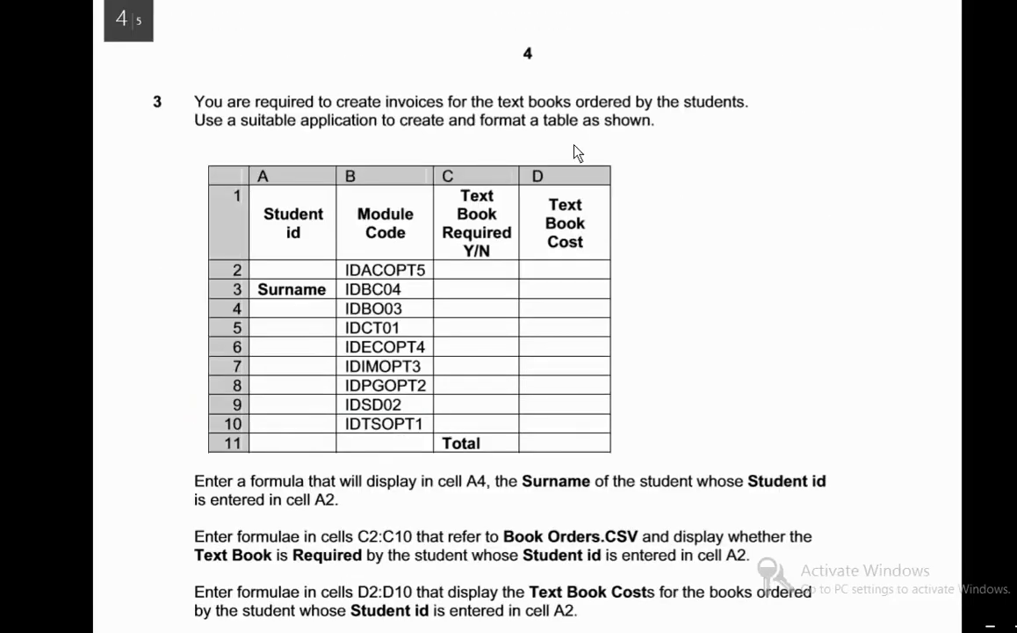
scroll(658, 329, down, 20)
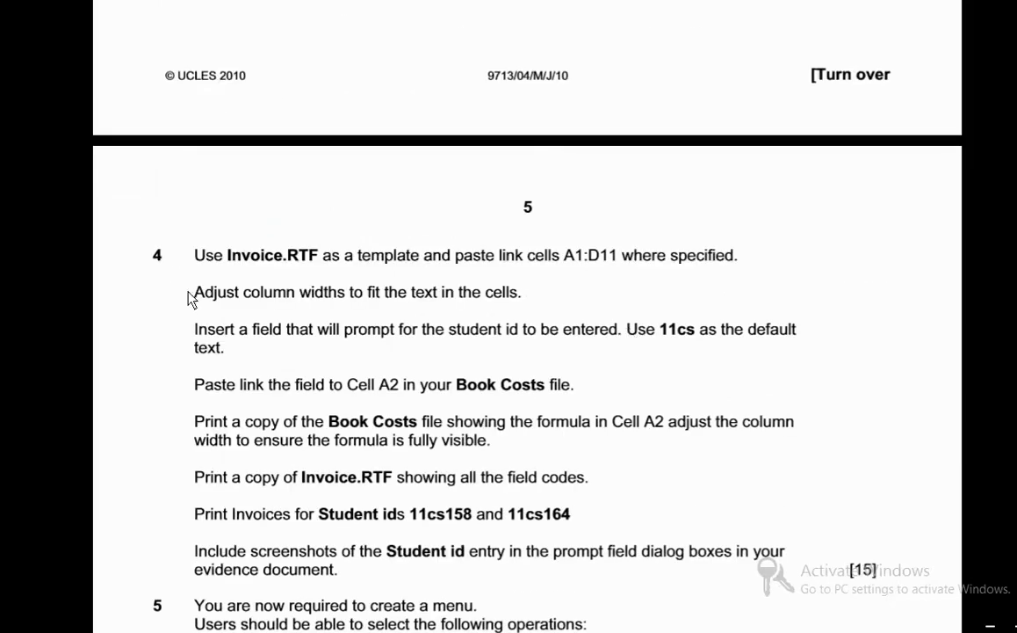
drag(226, 256, 316, 261)
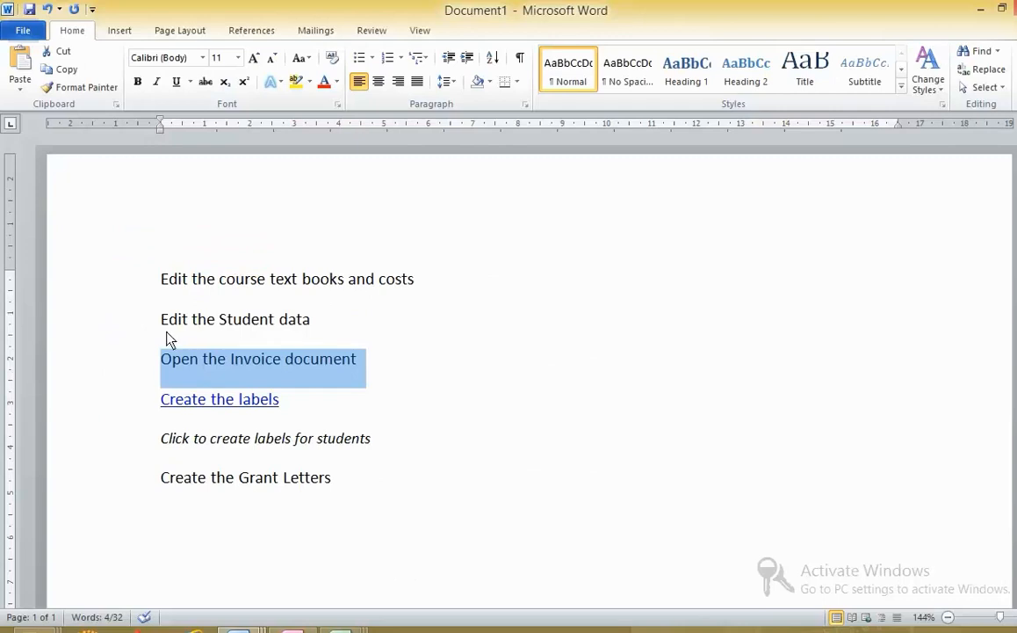
Check the earlier exam questions for the "Edit the Student data" item, and return to the menu document.
drag(164, 323, 330, 330)
key(alt+Tab)
scroll(396, 356, up, 15)
key(alt+Tab)
key(alt+Tab)
key(alt+Tab)
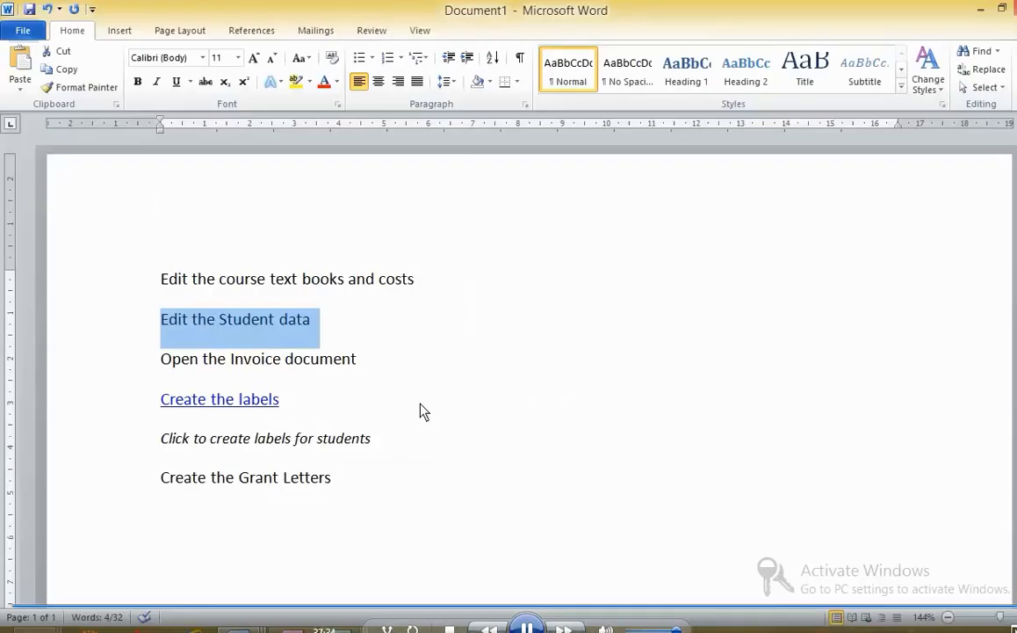
Check question 3 of the exam paper for the "Edit the course text books and costs" item, and return to the menu.
drag(169, 281, 407, 286)
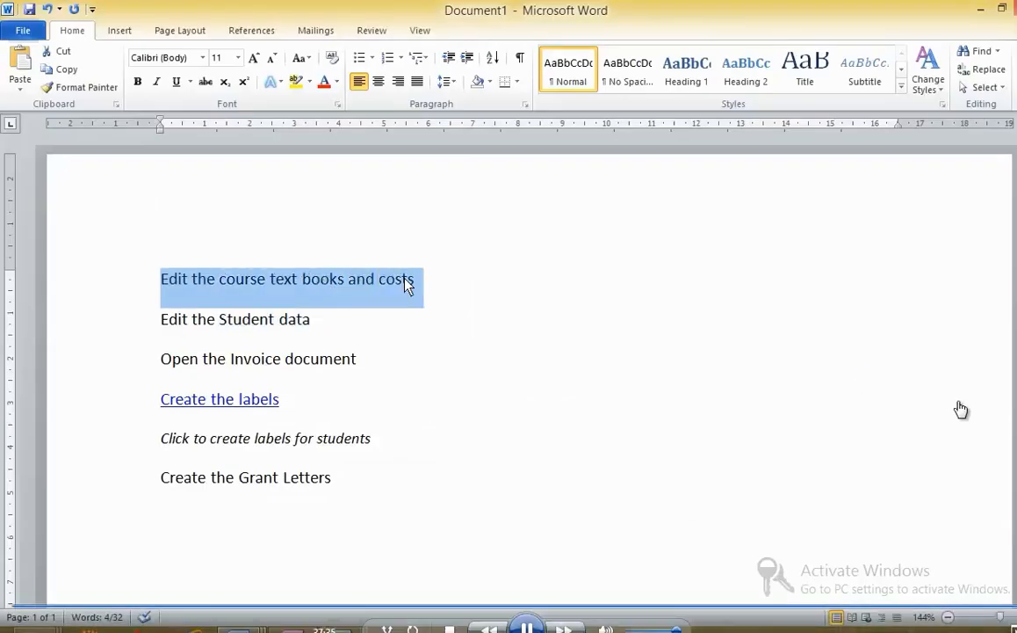
key(alt+Tab)
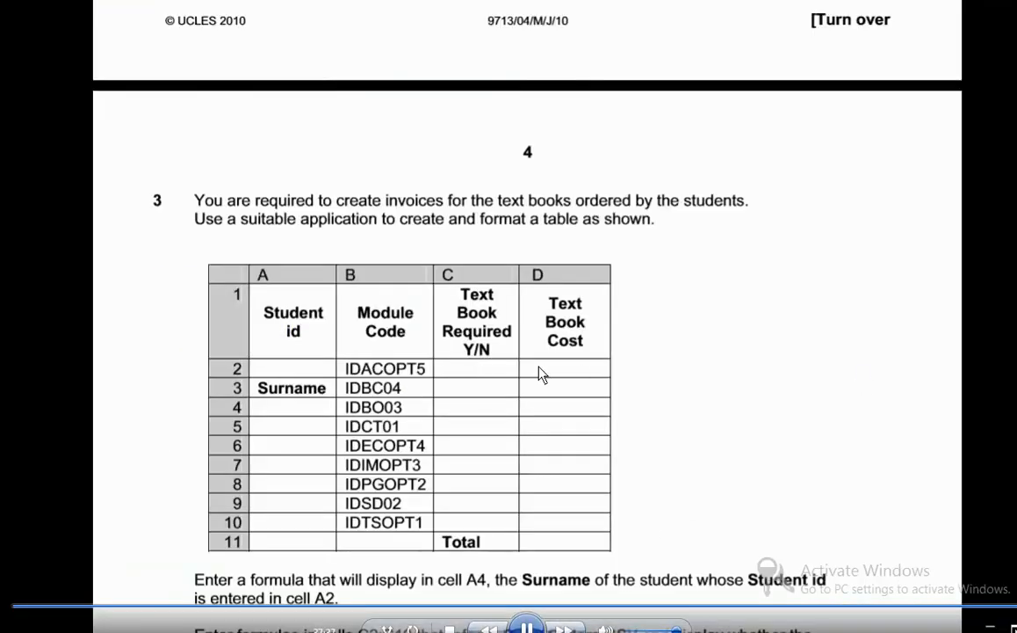
key(alt+Tab)
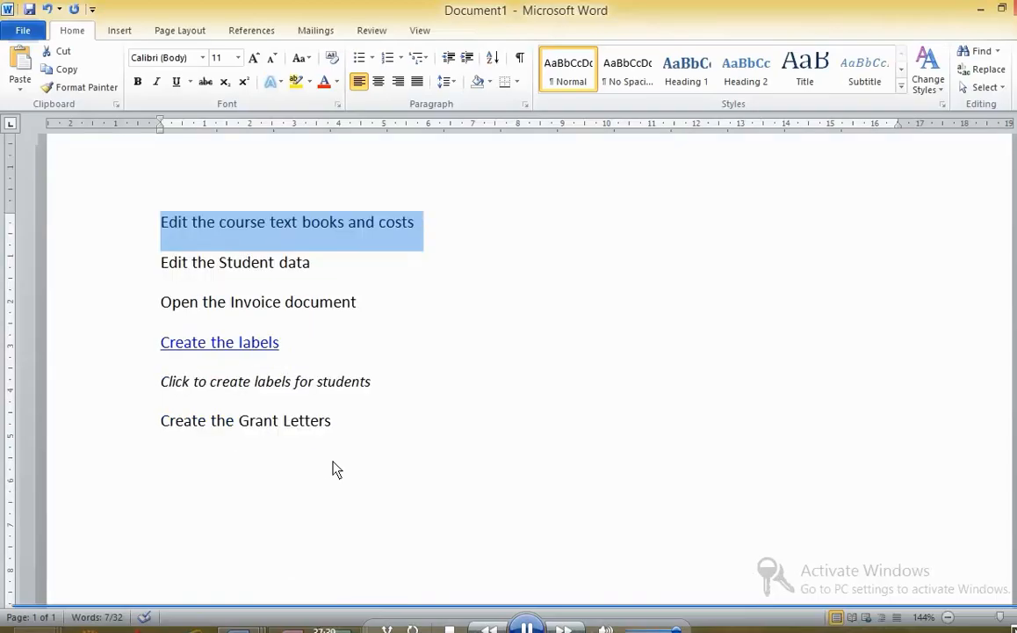
click(272, 281)
click(337, 279)
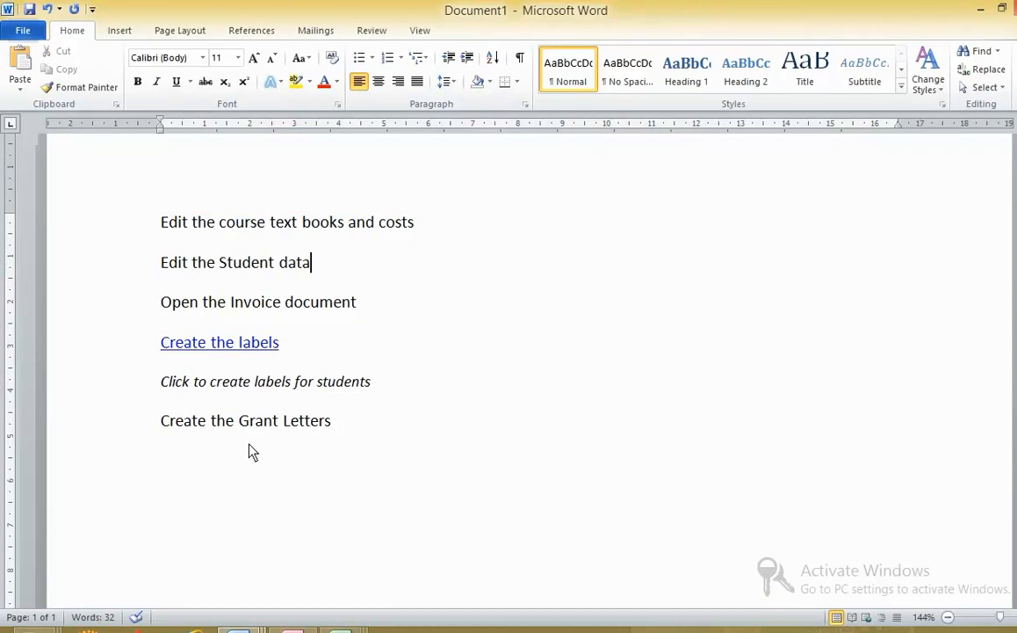
Test the "Create the labels" hyperlink by following it, and dismiss the security notice without opening the file.
drag(161, 389, 396, 404)
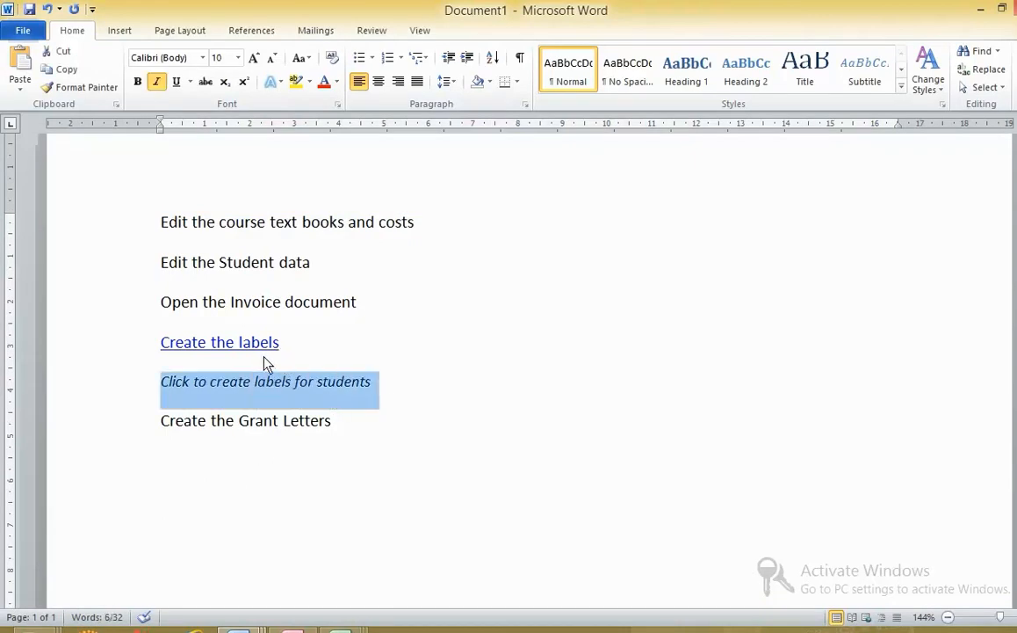
click(193, 346)
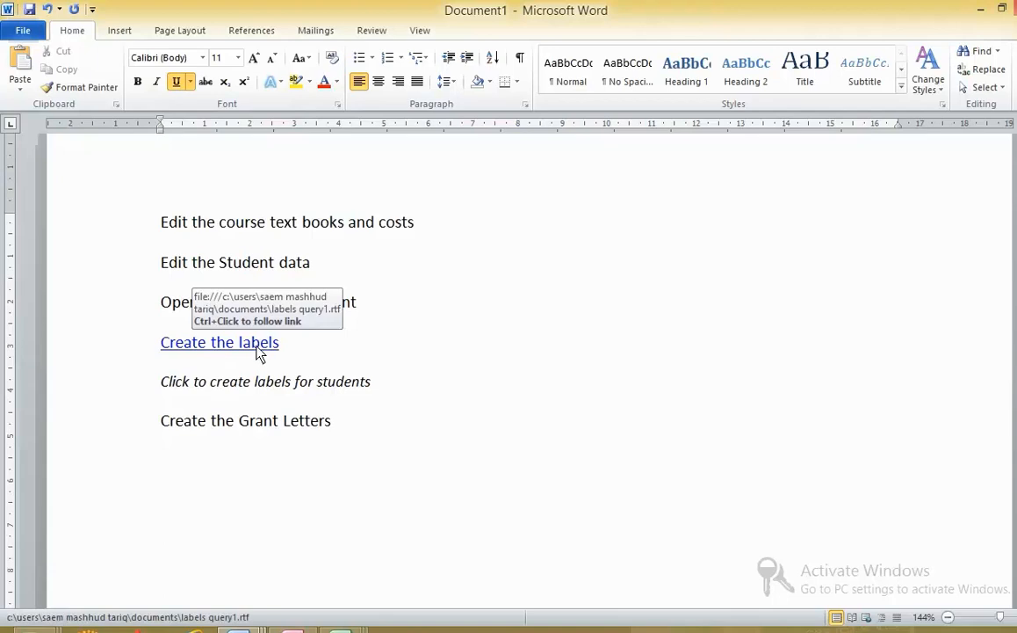
click(329, 364)
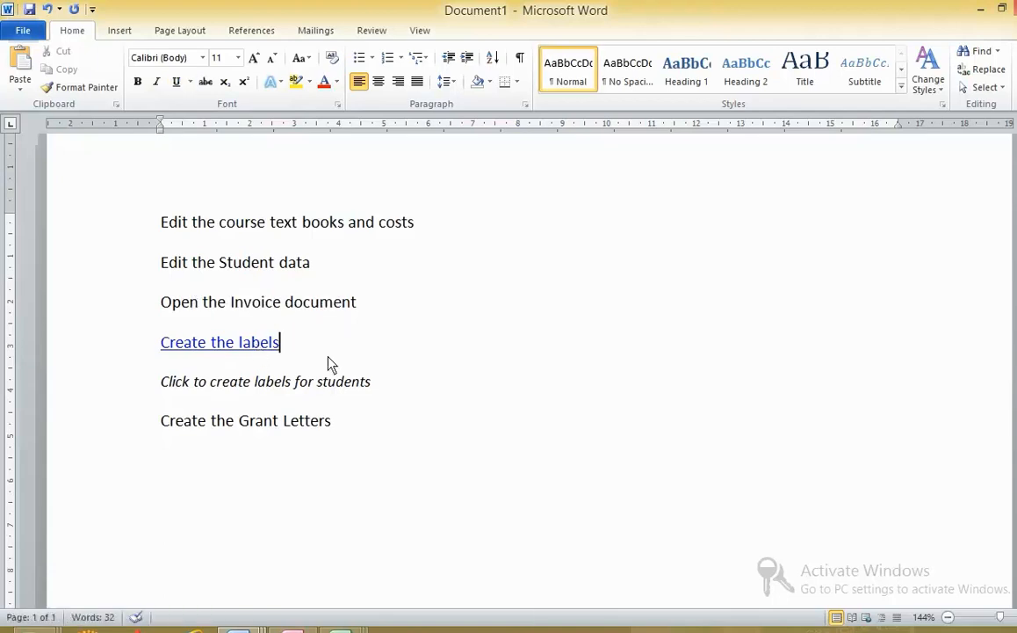
ctrl+click(268, 350)
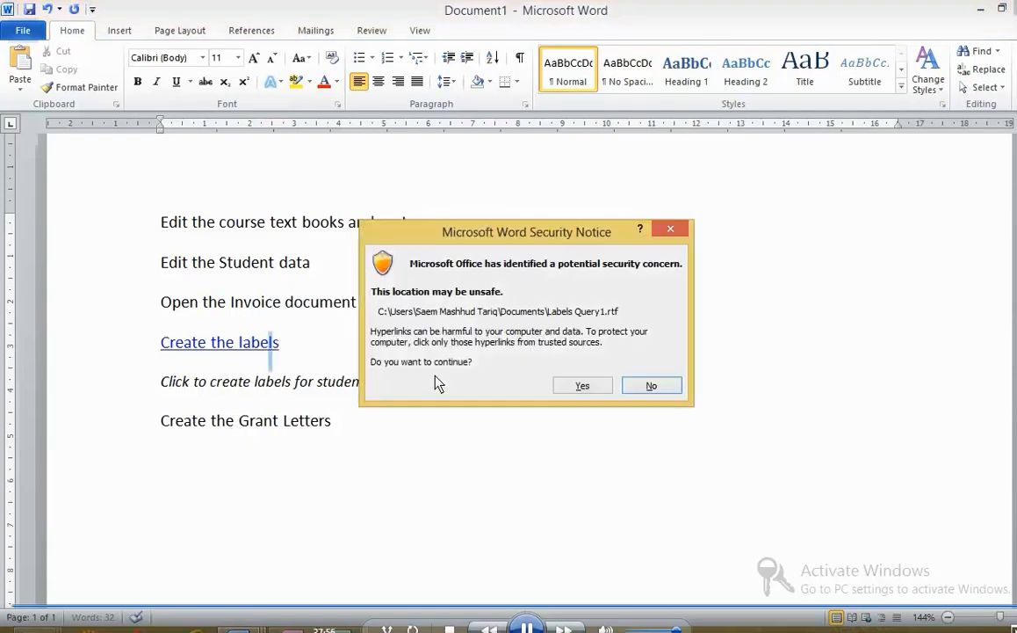
click(671, 232)
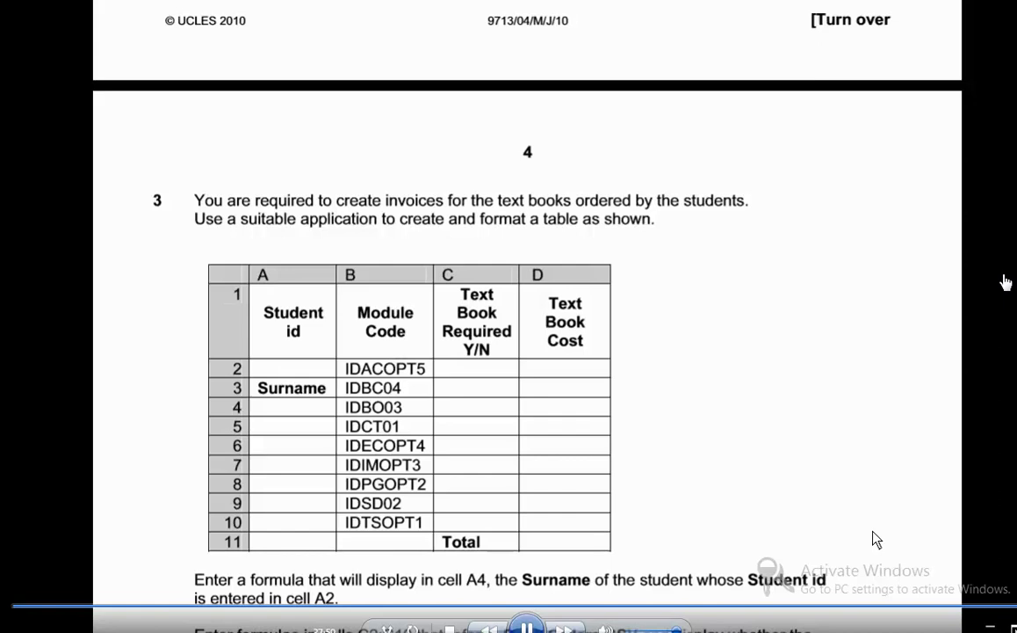
Review the menu requirements in question 5 of the exam paper, and return to the menu document.
scroll(870, 542, down, 15)
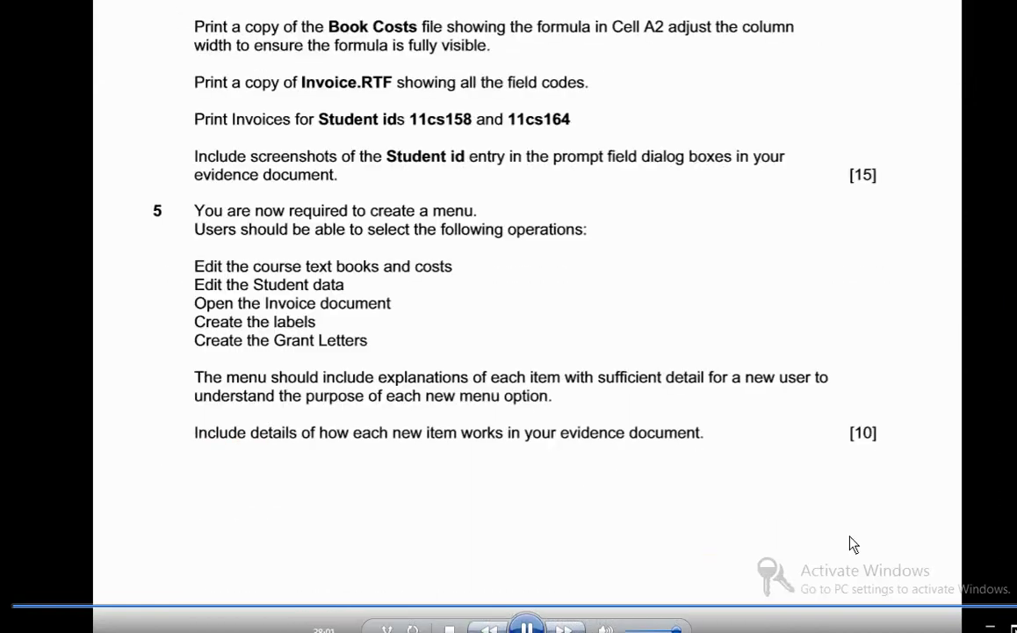
scroll(590, 536, up, 4)
key(alt+Tab)
key(alt+Tab)
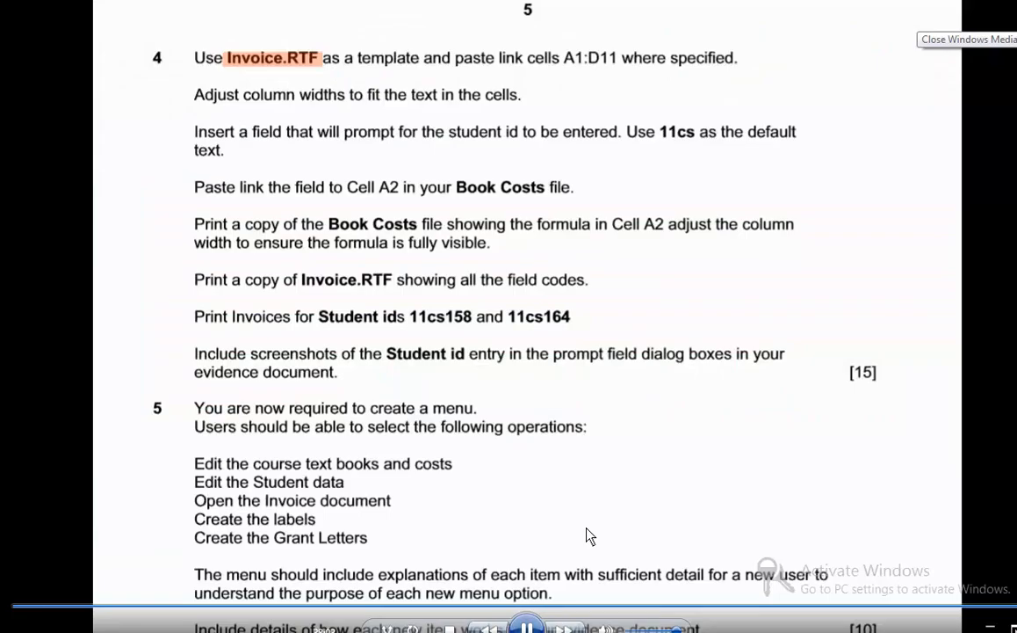
key(alt+Tab)
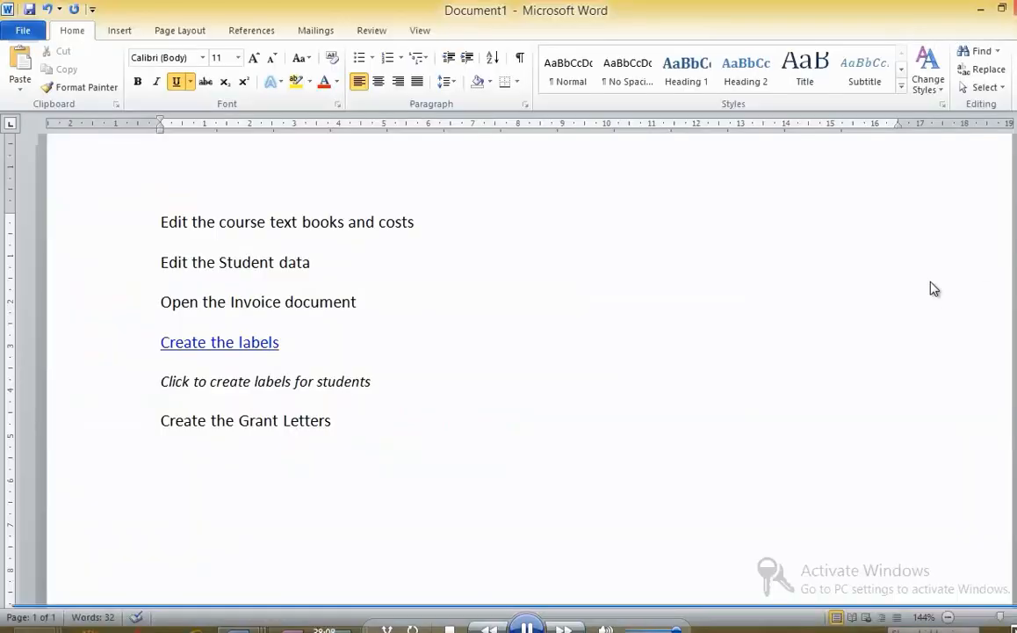
click(891, 629)
click(865, 561)
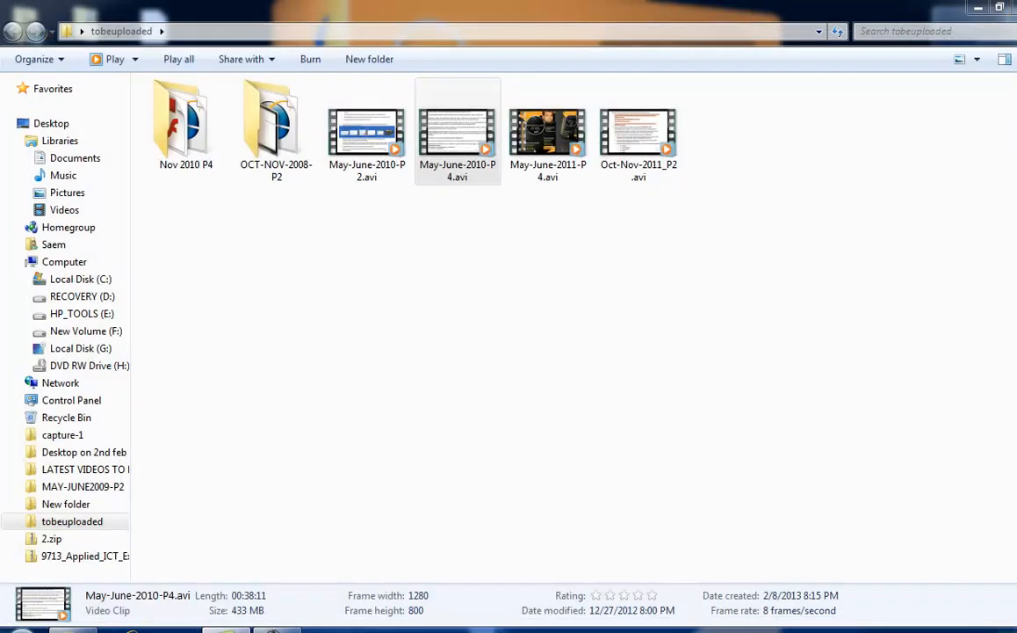
click(268, 629)
click(277, 629)
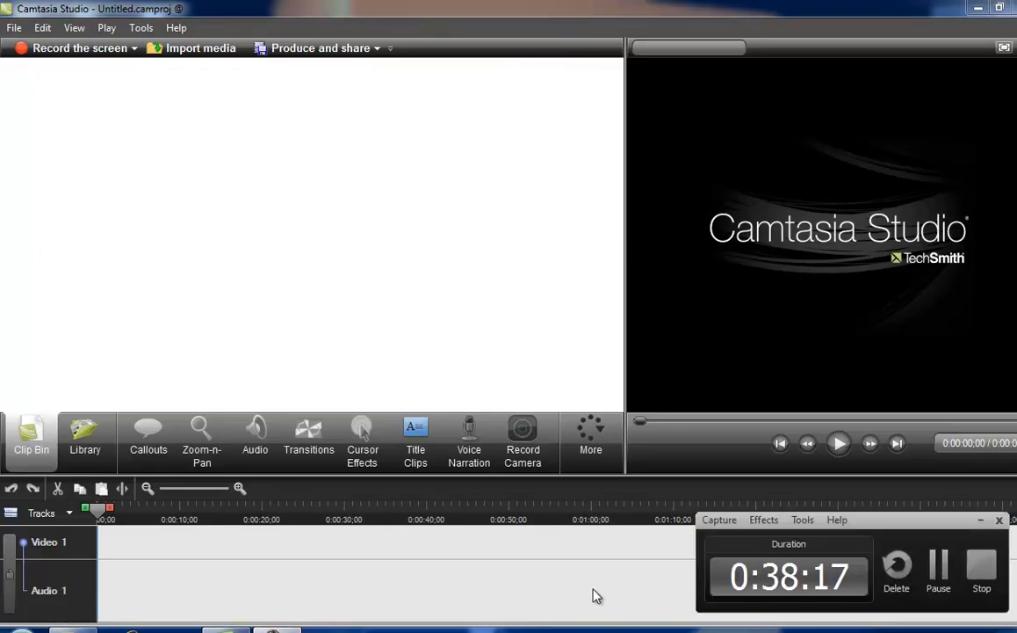